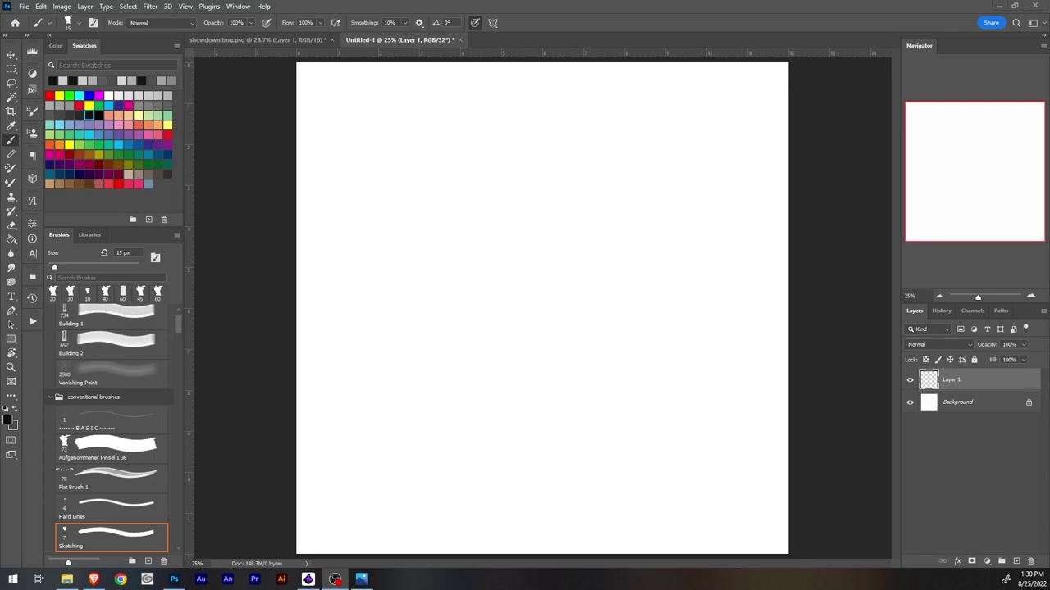
# Step: Reduce the Sketching brush size to 6 px for drawing on Layer 1
pyautogui.click(528, 288)
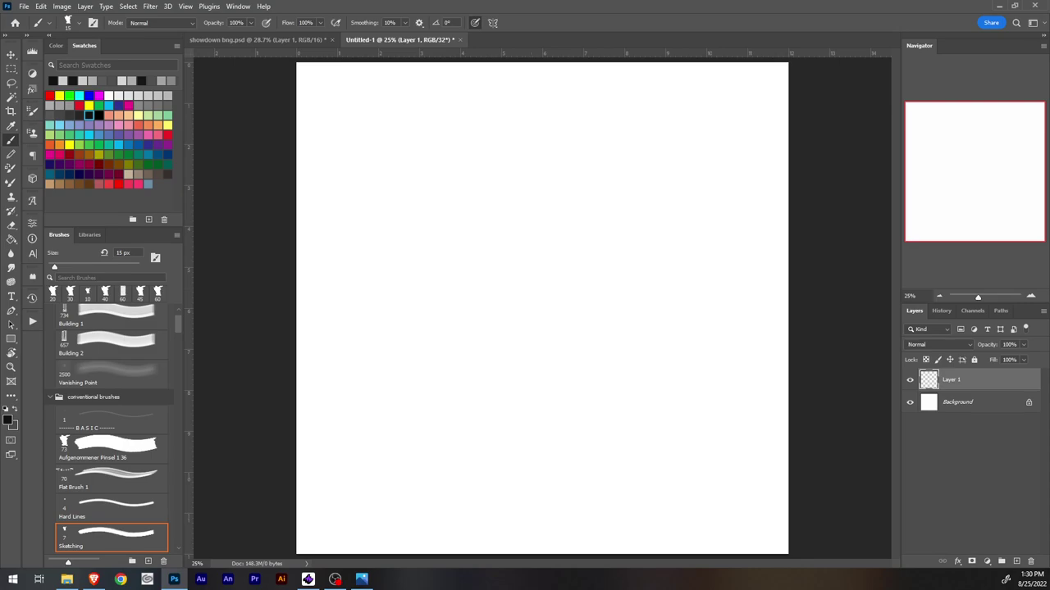
pyautogui.scroll(4, 531, 294)
pyautogui.moveTo(532, 293); pyautogui.dragTo(688, 546)
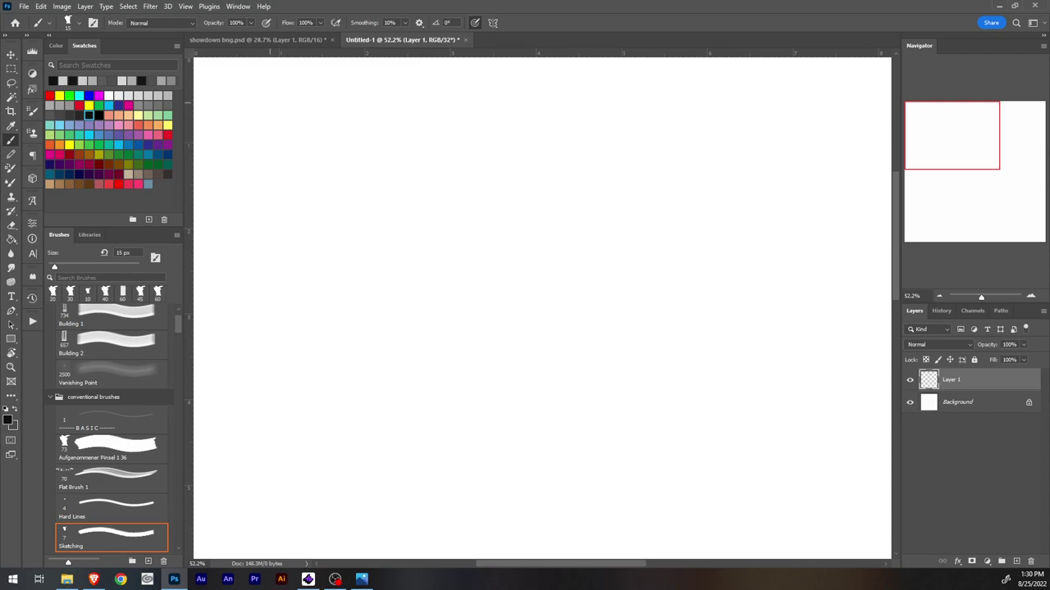
pyautogui.press('[')
pyautogui.press('[')
pyautogui.press('[')
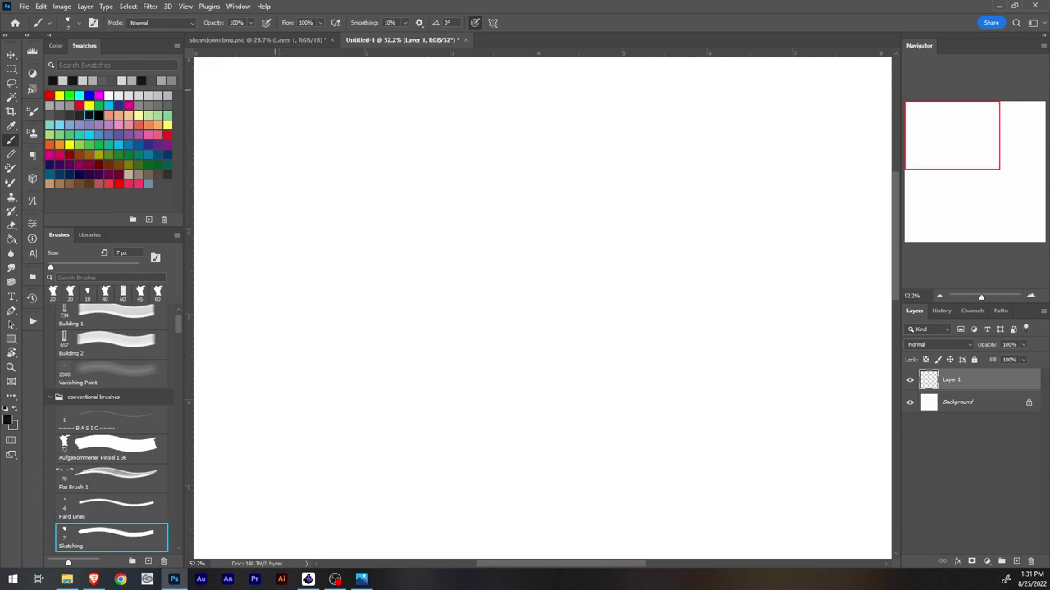
pyautogui.press('[')
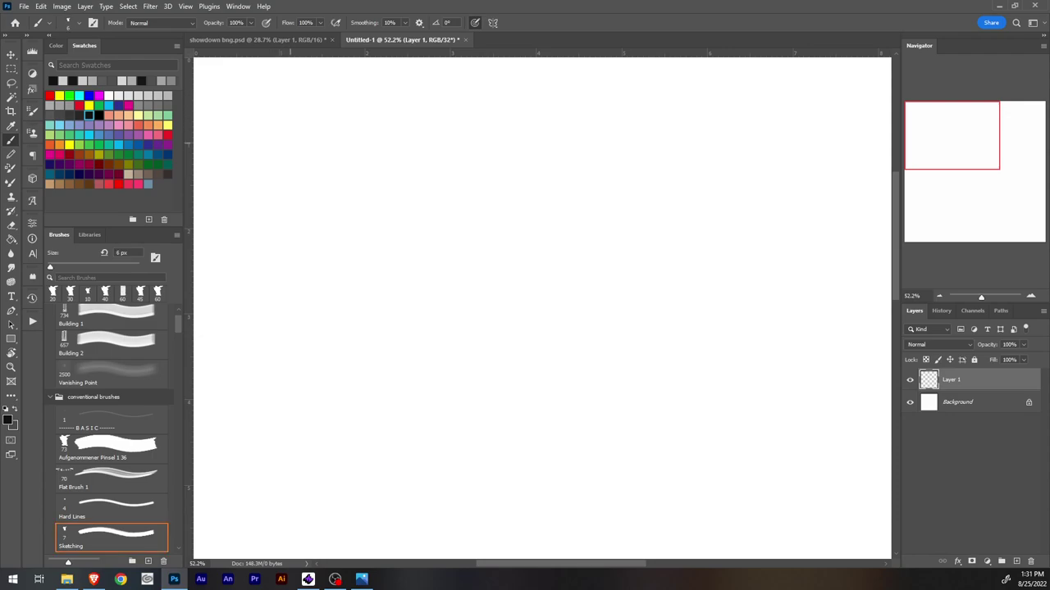
pyautogui.moveTo(270, 140); pyautogui.dragTo(313, 127)
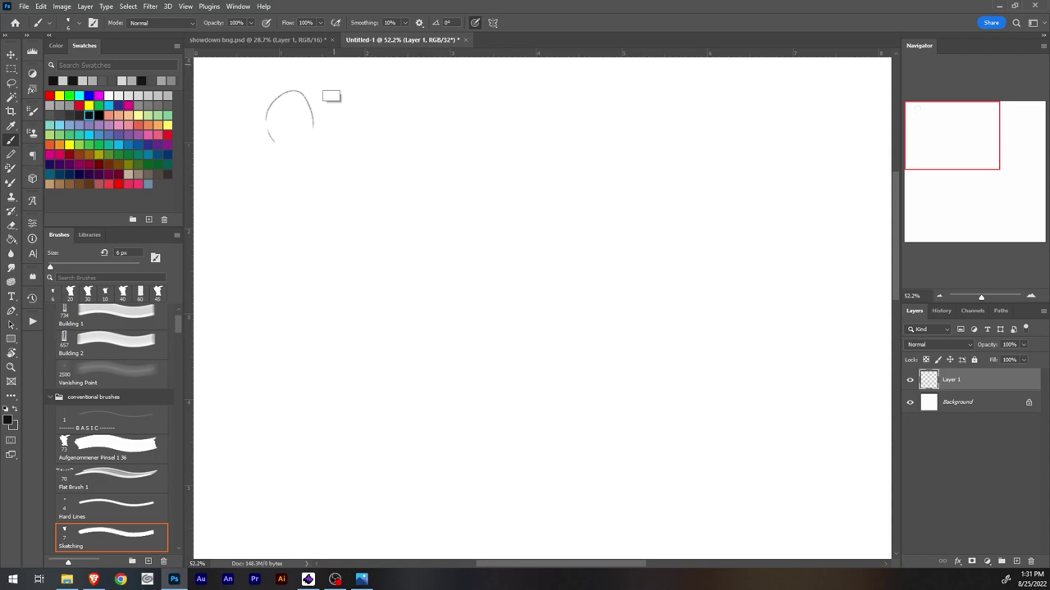
pyautogui.hotkey('ctrl', 'z')
pyautogui.moveTo(280, 146)
pyautogui.mouseDown()
pyautogui.moveTo(297, 89)
pyautogui.moveTo(271, 139)
pyautogui.moveTo(301, 88)
pyautogui.moveTo(321, 124)
pyautogui.moveTo(264, 127)
pyautogui.moveTo(306, 87)
pyautogui.moveTo(284, 141)
pyautogui.mouseUp()
pyautogui.moveTo(302, 88); pyautogui.dragTo(309, 97)
pyautogui.moveTo(271, 144); pyautogui.dragTo(319, 97)
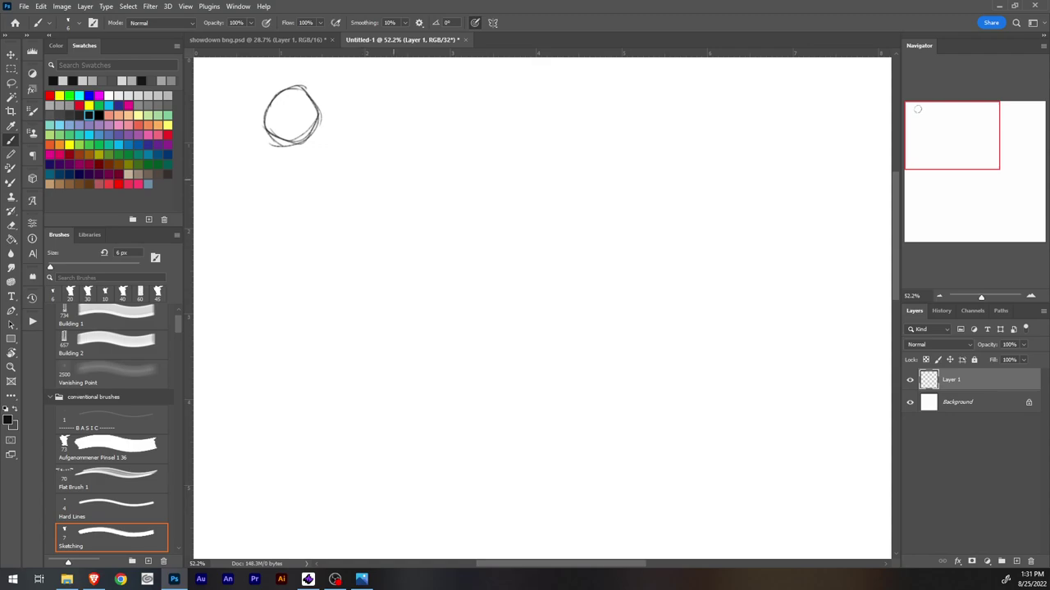
pyautogui.hotkey('ctrl', 'z')
pyautogui.hotkey('ctrl', 'z')
pyautogui.hotkey('ctrl', 'z')
pyautogui.hotkey('ctrl', 'z')
pyautogui.hotkey('ctrl', 'z')
pyautogui.hotkey('ctrl', 'z')
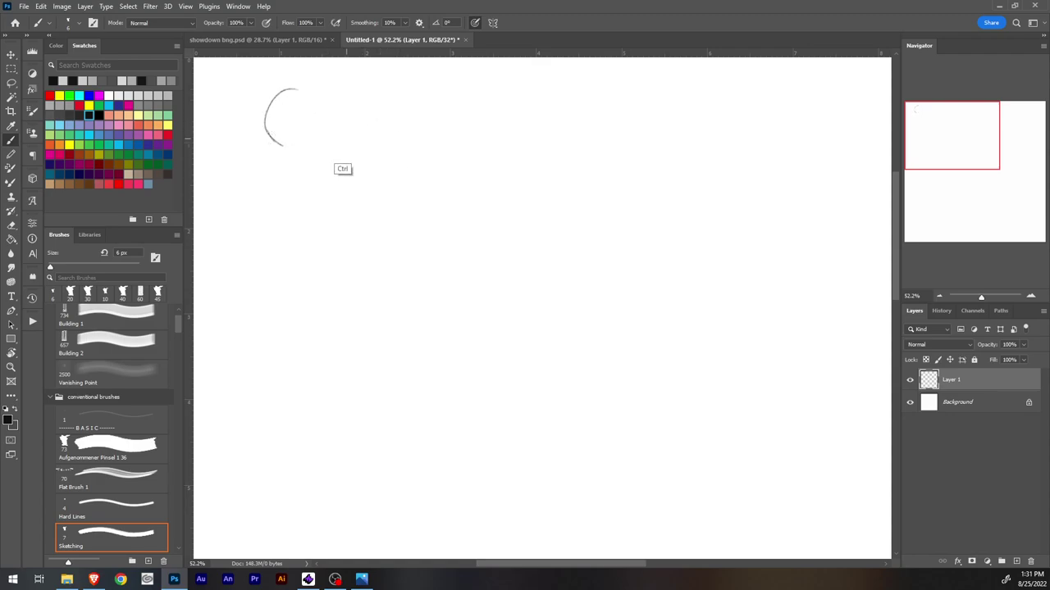
pyautogui.hotkey('ctrl', 'z')
pyautogui.moveTo(284, 145)
pyautogui.mouseDown()
pyautogui.moveTo(268, 133)
pyautogui.moveTo(267, 104)
pyautogui.moveTo(323, 106)
pyautogui.moveTo(262, 121)
pyautogui.moveTo(297, 147)
pyautogui.moveTo(266, 127)
pyautogui.mouseUp()
pyautogui.hotkey('ctrl', 'z')
pyautogui.hotkey('ctrl', 'z')
pyautogui.hotkey('ctrl', 'z')
# Step: Sketch the first head near the canvas's upper-left corner as a circle with side lines tapering to a chin
pyautogui.moveTo(287, 89)
pyautogui.mouseDown()
pyautogui.moveTo(292, 144)
pyautogui.moveTo(275, 140)
pyautogui.mouseUp()
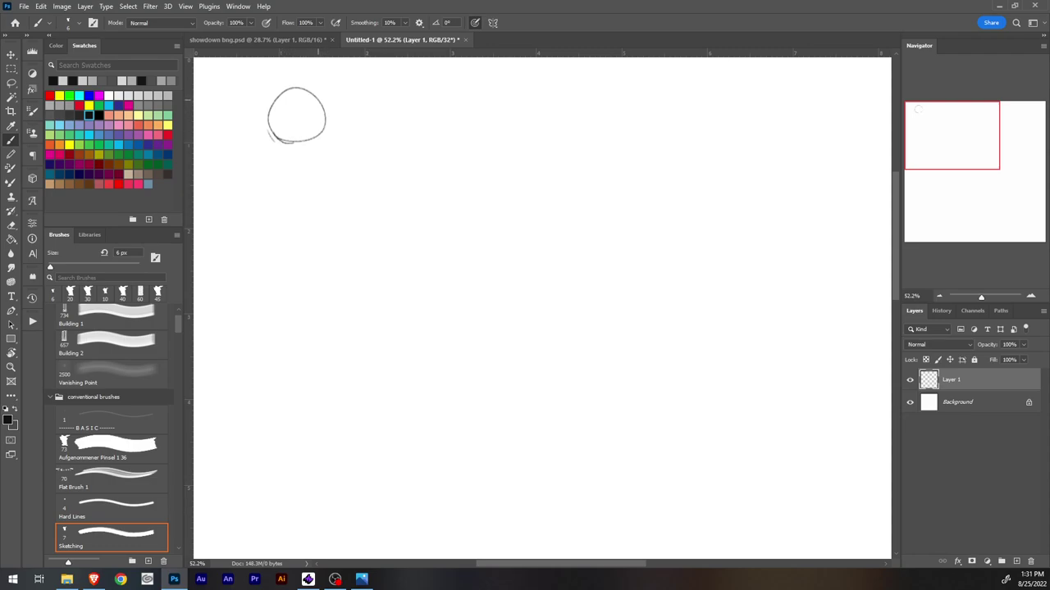
pyautogui.moveTo(320, 102)
pyautogui.mouseDown()
pyautogui.moveTo(324, 136)
pyautogui.moveTo(303, 153)
pyautogui.mouseUp()
pyautogui.moveTo(269, 106); pyautogui.dragTo(278, 163)
pyautogui.moveTo(270, 128); pyautogui.dragTo(275, 154)
pyautogui.moveTo(287, 150); pyautogui.dragTo(310, 143)
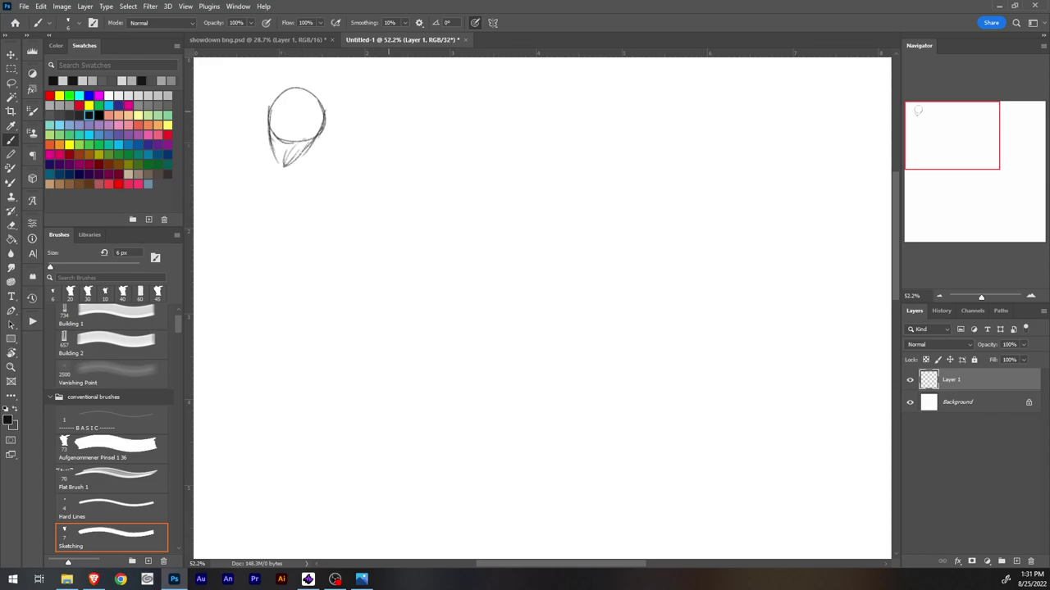
# Step: Sketch a second, front-facing head beside the first with a vertical centre line, and add a curved side-plane line to the first head
pyautogui.moveTo(397, 83)
pyautogui.mouseDown()
pyautogui.moveTo(366, 110)
pyautogui.moveTo(429, 107)
pyautogui.moveTo(396, 76)
pyautogui.moveTo(384, 156)
pyautogui.mouseUp()
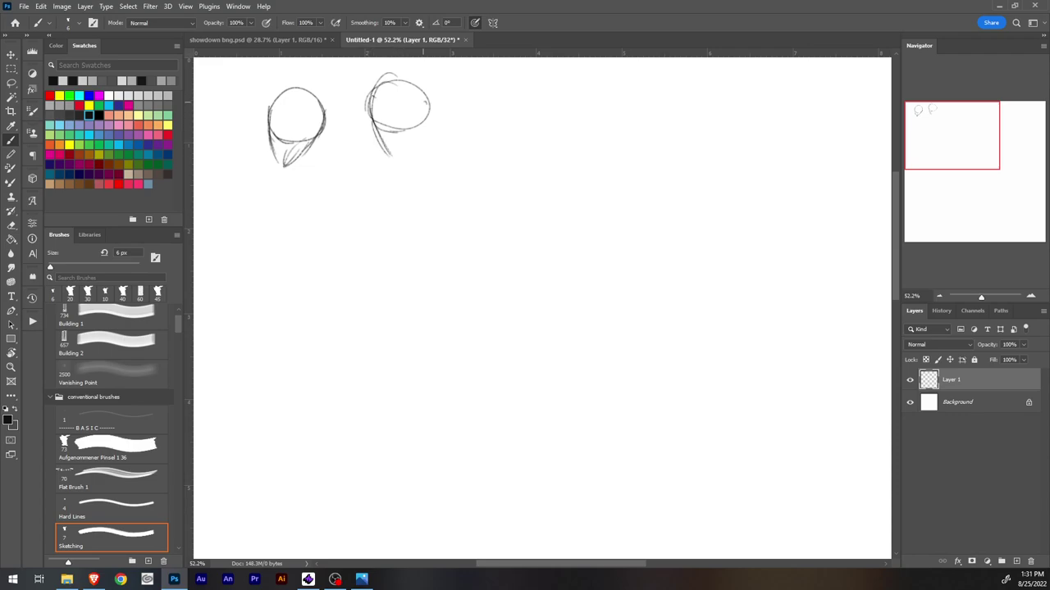
pyautogui.moveTo(428, 105); pyautogui.dragTo(400, 158)
pyautogui.moveTo(397, 73); pyautogui.dragTo(399, 170)
pyautogui.moveTo(299, 90); pyautogui.dragTo(279, 149)
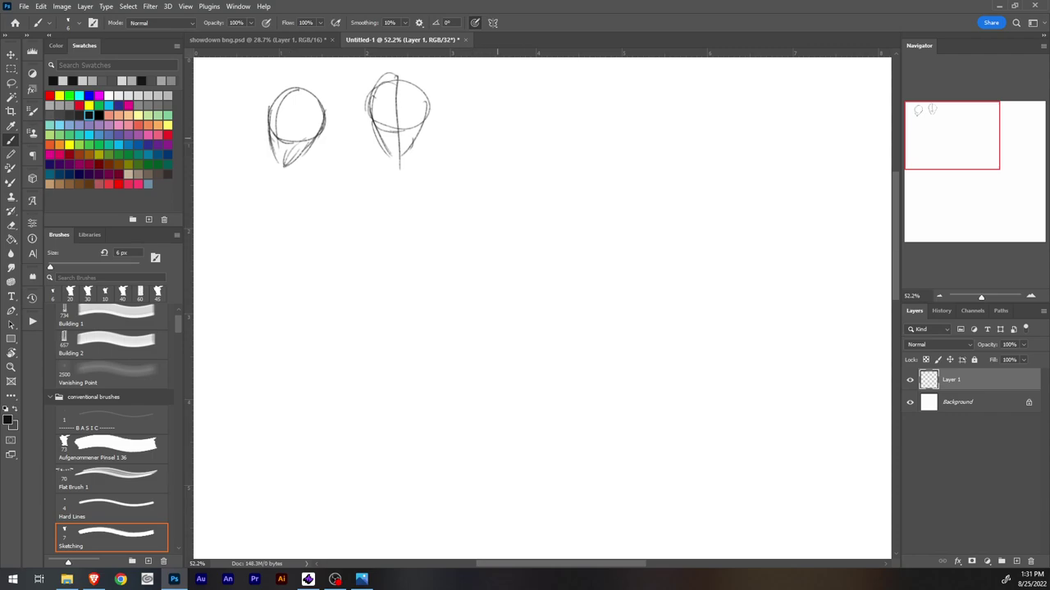
# Step: Sketch a third head beside the second from overlapping circles, with a curved side plane and a jaw tapering to a chin
pyautogui.moveTo(496, 100); pyautogui.dragTo(491, 131)
pyautogui.moveTo(492, 82)
pyautogui.mouseDown()
pyautogui.moveTo(488, 136)
pyautogui.moveTo(516, 112)
pyautogui.moveTo(491, 131)
pyautogui.moveTo(470, 107)
pyautogui.moveTo(491, 150)
pyautogui.mouseUp()
pyautogui.moveTo(469, 114)
pyautogui.mouseDown()
pyautogui.moveTo(508, 160)
pyautogui.moveTo(495, 152)
pyautogui.mouseUp()
pyautogui.moveTo(478, 92); pyautogui.dragTo(522, 126)
pyautogui.moveTo(523, 80); pyautogui.dragTo(505, 147)
pyautogui.moveTo(523, 105); pyautogui.dragTo(507, 159)
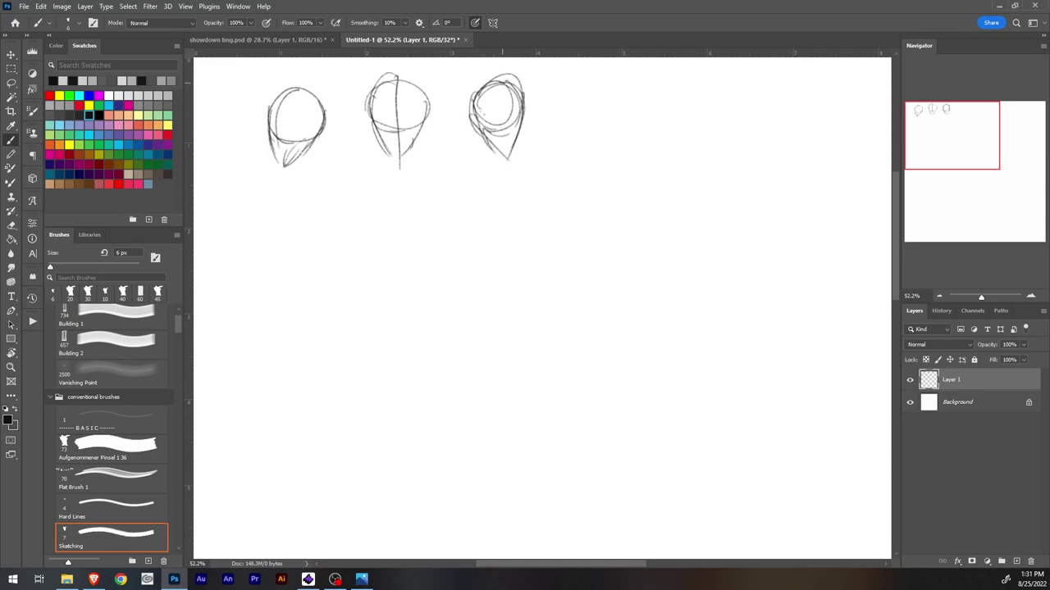
pyautogui.moveTo(513, 80); pyautogui.dragTo(509, 156)
# Step: Sketch a fourth, upward-tilted head below the first two, with a rounded skull, jaw, neck lines and first brow marks
pyautogui.moveTo(333, 175)
pyautogui.mouseDown()
pyautogui.moveTo(345, 205)
pyautogui.moveTo(317, 201)
pyautogui.moveTo(340, 166)
pyautogui.moveTo(319, 199)
pyautogui.moveTo(334, 193)
pyautogui.moveTo(339, 209)
pyautogui.mouseUp()
pyautogui.moveTo(346, 211)
pyautogui.mouseDown()
pyautogui.moveTo(328, 190)
pyautogui.moveTo(344, 210)
pyautogui.moveTo(312, 214)
pyautogui.moveTo(330, 190)
pyautogui.moveTo(312, 215)
pyautogui.moveTo(330, 213)
pyautogui.moveTo(325, 232)
pyautogui.moveTo(346, 218)
pyautogui.mouseUp()
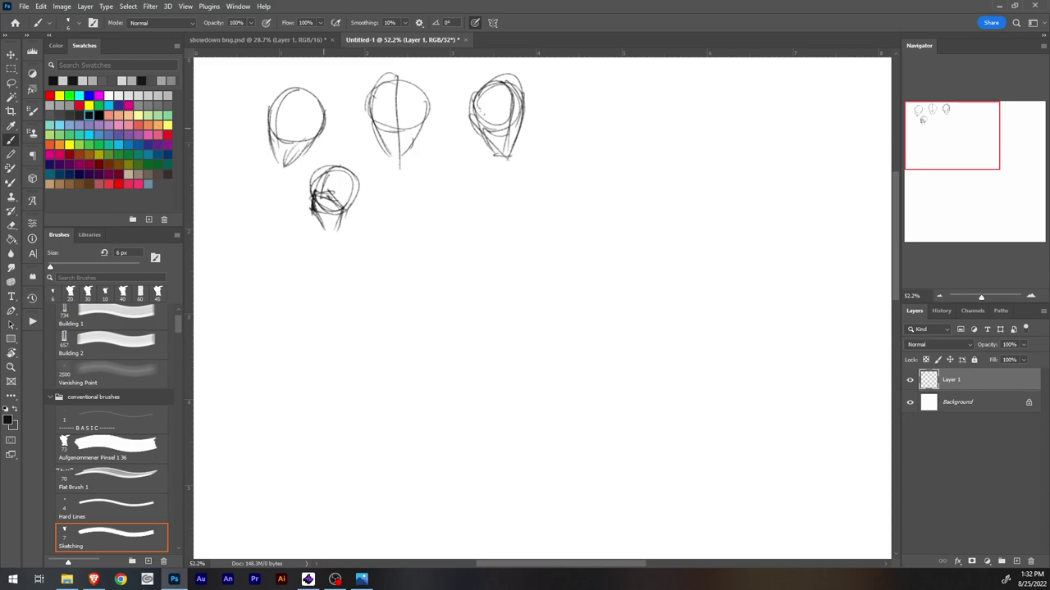
pyautogui.moveTo(317, 176)
pyautogui.mouseDown()
pyautogui.moveTo(312, 197)
pyautogui.moveTo(322, 163)
pyautogui.moveTo(342, 164)
pyautogui.moveTo(358, 193)
pyautogui.moveTo(353, 215)
pyautogui.mouseUp()
pyautogui.moveTo(348, 167)
pyautogui.mouseDown()
pyautogui.moveTo(351, 216)
pyautogui.moveTo(341, 228)
pyautogui.mouseUp()
pyautogui.moveTo(353, 210); pyautogui.dragTo(345, 237)
pyautogui.moveTo(349, 218); pyautogui.dragTo(347, 232)
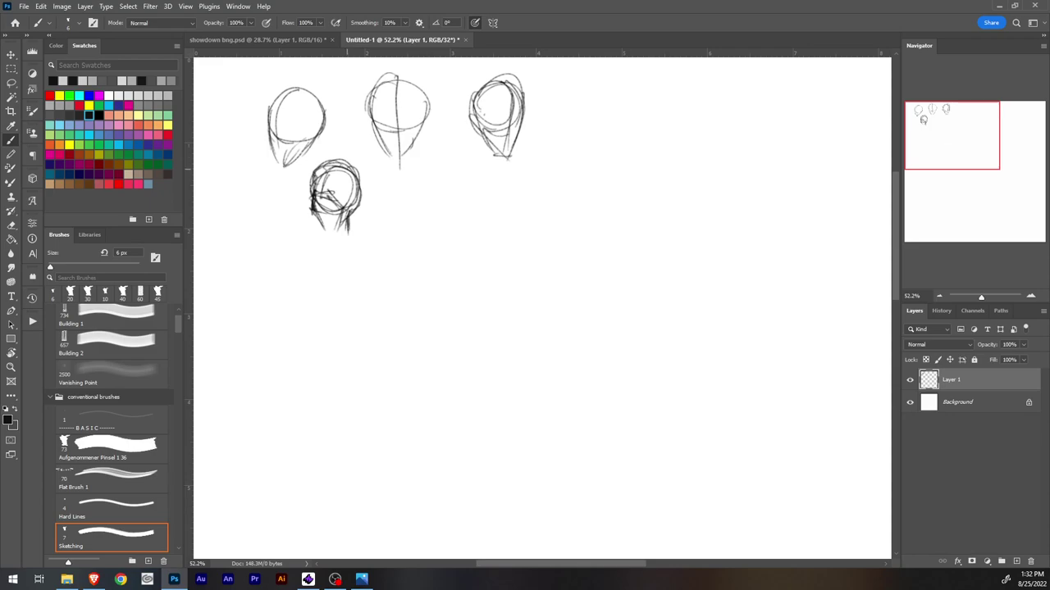
pyautogui.moveTo(317, 173); pyautogui.dragTo(352, 173)
pyautogui.moveTo(322, 177); pyautogui.dragTo(332, 174)
# Step: Block in the first head's mouth and brow line, and square off its chin and hatched jaw
pyautogui.moveTo(282, 142)
pyautogui.mouseDown()
pyautogui.moveTo(270, 148)
pyautogui.moveTo(271, 134)
pyautogui.moveTo(302, 123)
pyautogui.moveTo(276, 157)
pyautogui.mouseUp()
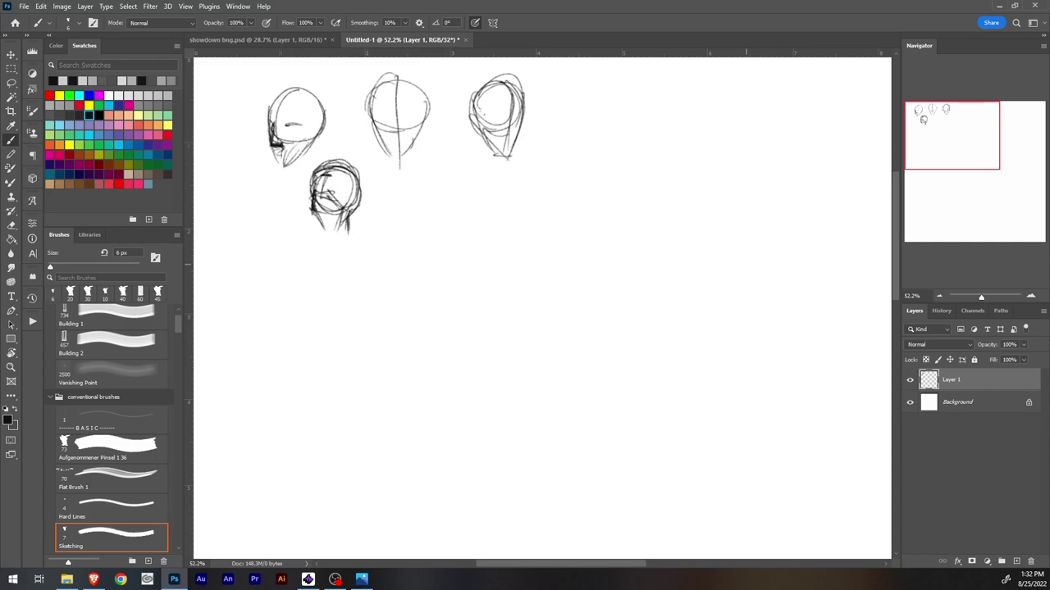
pyautogui.moveTo(282, 126)
pyautogui.mouseDown()
pyautogui.moveTo(304, 122)
pyautogui.moveTo(307, 140)
pyautogui.moveTo(295, 161)
pyautogui.moveTo(274, 168)
pyautogui.moveTo(307, 157)
pyautogui.mouseUp()
pyautogui.moveTo(292, 168); pyautogui.dragTo(315, 157)
pyautogui.moveTo(296, 163)
pyautogui.mouseDown()
pyautogui.moveTo(316, 154)
pyautogui.moveTo(314, 140)
pyautogui.moveTo(314, 155)
pyautogui.mouseUp()
pyautogui.moveTo(315, 153); pyautogui.dragTo(317, 135)
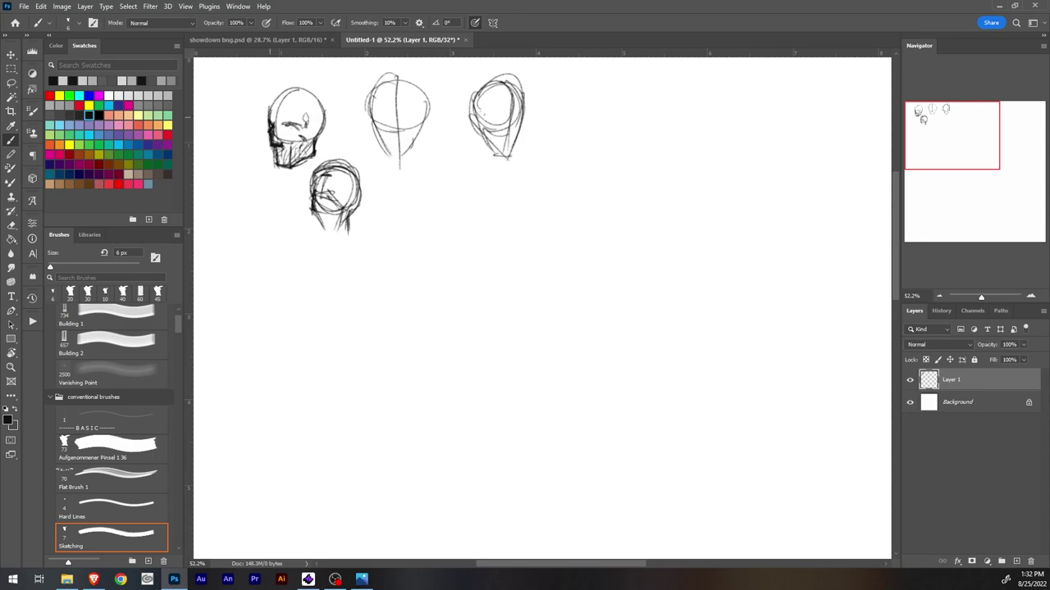
# Step: Darken the first head's forehead and nose profile and draw its eye
pyautogui.moveTo(269, 118); pyautogui.dragTo(279, 92)
pyautogui.moveTo(276, 147); pyautogui.dragTo(276, 169)
pyautogui.moveTo(275, 125); pyautogui.dragTo(274, 145)
pyautogui.moveTo(284, 153); pyautogui.dragTo(296, 127)
pyautogui.moveTo(294, 131); pyautogui.dragTo(285, 134)
# Step: Draw the nose, brows and angular cheek and jaw shadows on the second, front-facing head
pyautogui.moveTo(401, 132); pyautogui.dragTo(402, 133)
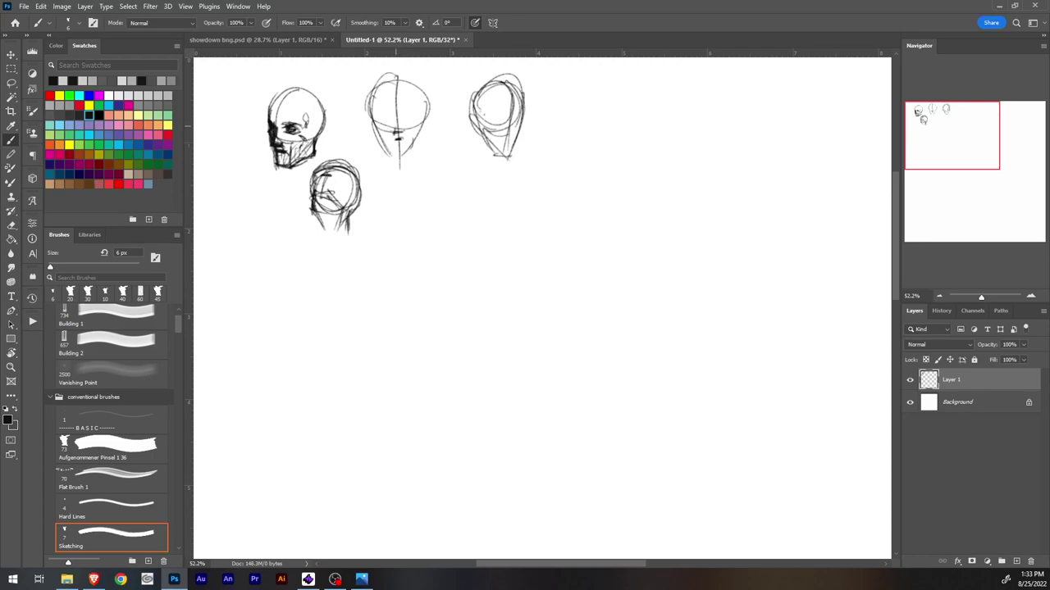
pyautogui.moveTo(396, 131)
pyautogui.mouseDown()
pyautogui.moveTo(395, 119)
pyautogui.moveTo(396, 129)
pyautogui.moveTo(380, 120)
pyautogui.moveTo(410, 117)
pyautogui.moveTo(373, 96)
pyautogui.moveTo(422, 85)
pyautogui.moveTo(398, 76)
pyautogui.mouseUp()
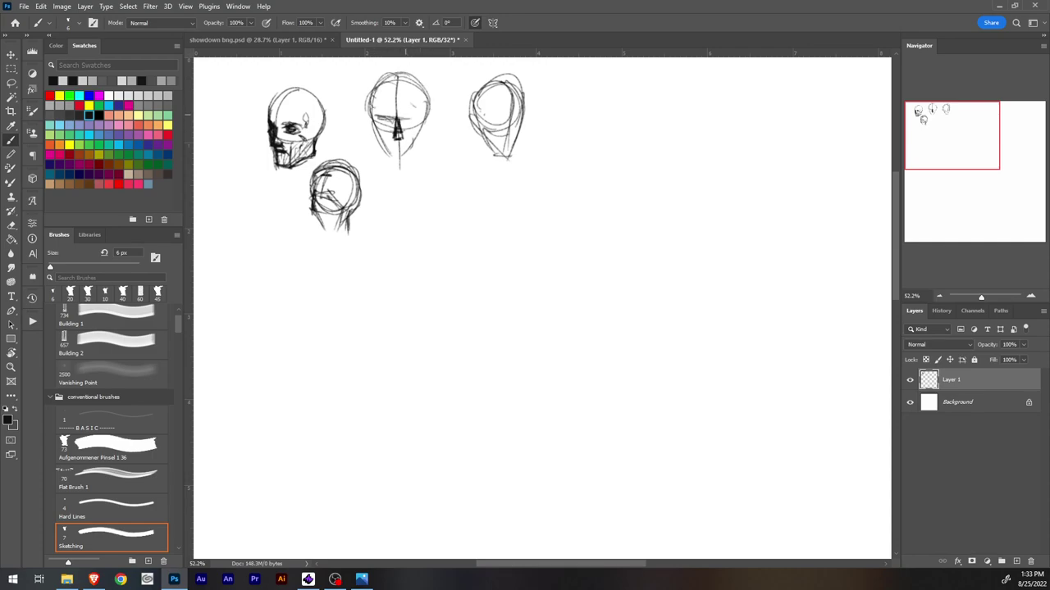
pyautogui.moveTo(402, 112)
pyautogui.mouseDown()
pyautogui.moveTo(420, 118)
pyautogui.moveTo(378, 117)
pyautogui.moveTo(416, 118)
pyautogui.moveTo(393, 148)
pyautogui.moveTo(409, 163)
pyautogui.moveTo(374, 151)
pyautogui.moveTo(370, 130)
pyautogui.moveTo(385, 124)
pyautogui.moveTo(423, 128)
pyautogui.moveTo(415, 153)
pyautogui.moveTo(374, 141)
pyautogui.moveTo(379, 156)
pyautogui.mouseUp()
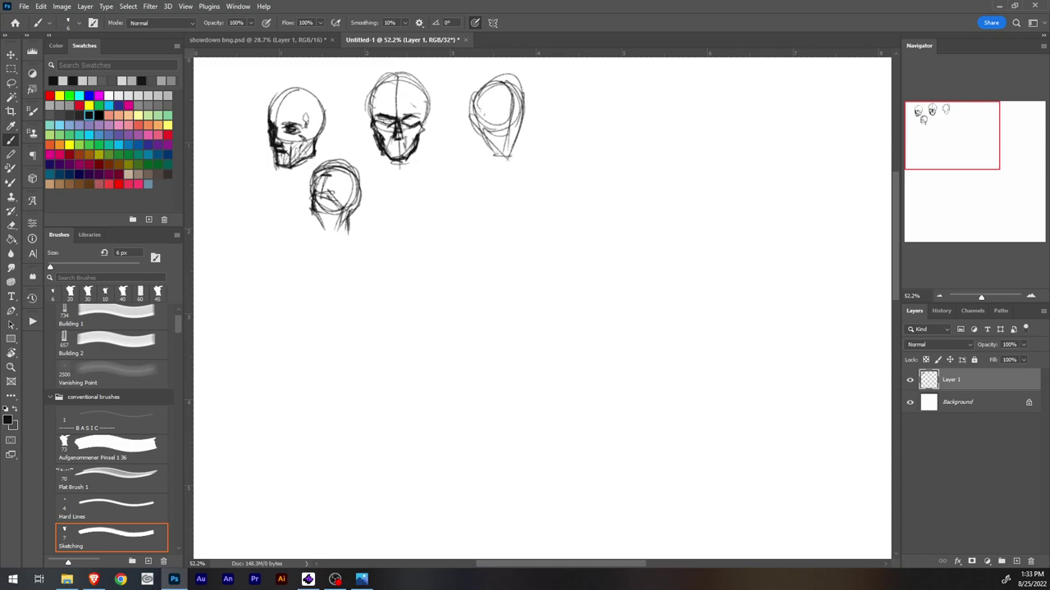
# Step: Draw the third head's facial features, then define its jaw, skull outline and neck
pyautogui.hotkey('alt', 'Tab')
pyautogui.moveTo(501, 112)
pyautogui.mouseDown()
pyautogui.moveTo(508, 116)
pyautogui.moveTo(490, 116)
pyautogui.moveTo(520, 115)
pyautogui.moveTo(515, 126)
pyautogui.mouseUp()
pyautogui.moveTo(500, 137)
pyautogui.mouseDown()
pyautogui.moveTo(514, 155)
pyautogui.moveTo(496, 156)
pyautogui.moveTo(515, 140)
pyautogui.mouseUp()
pyautogui.moveTo(522, 124)
pyautogui.mouseDown()
pyautogui.moveTo(489, 154)
pyautogui.moveTo(476, 149)
pyautogui.mouseUp()
pyautogui.moveTo(471, 110)
pyautogui.mouseDown()
pyautogui.moveTo(473, 91)
pyautogui.moveTo(519, 85)
pyautogui.mouseUp()
pyautogui.moveTo(471, 114)
pyautogui.mouseDown()
pyautogui.moveTo(488, 154)
pyautogui.moveTo(507, 155)
pyautogui.moveTo(470, 159)
pyautogui.mouseUp()
pyautogui.moveTo(473, 133)
pyautogui.mouseDown()
pyautogui.moveTo(471, 168)
pyautogui.moveTo(501, 169)
pyautogui.mouseUp()
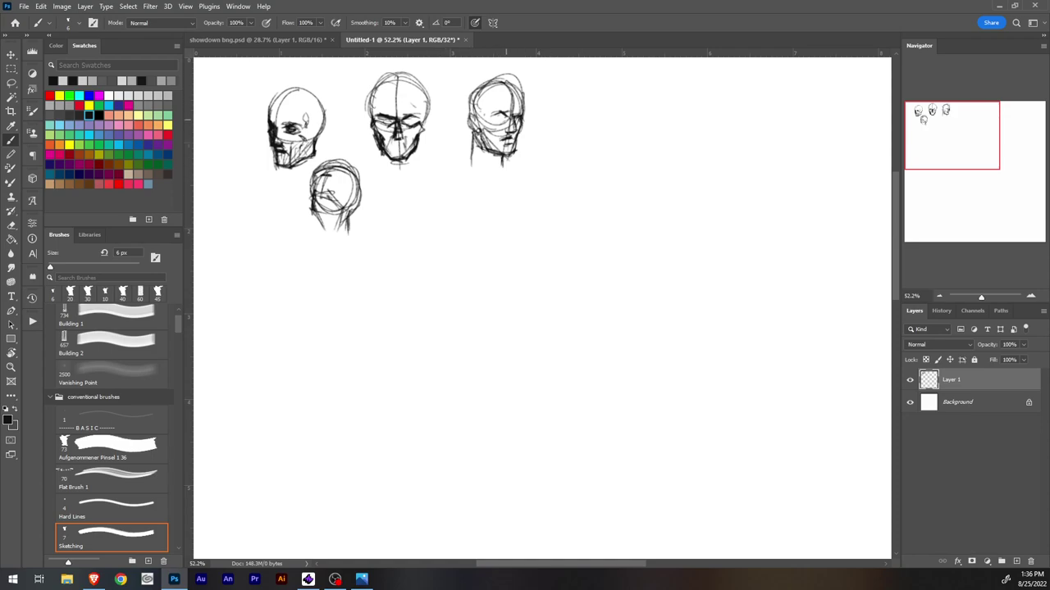
pyautogui.moveTo(494, 117); pyautogui.dragTo(505, 115)
pyautogui.moveTo(514, 116); pyautogui.dragTo(519, 117)
# Step: Shade the fourth head's eye sockets, cheek, jaw, ear and neck, and switch to the Eraser tool
pyautogui.moveTo(321, 181); pyautogui.dragTo(327, 180)
pyautogui.moveTo(337, 169); pyautogui.dragTo(349, 174)
pyautogui.moveTo(315, 172); pyautogui.dragTo(324, 231)
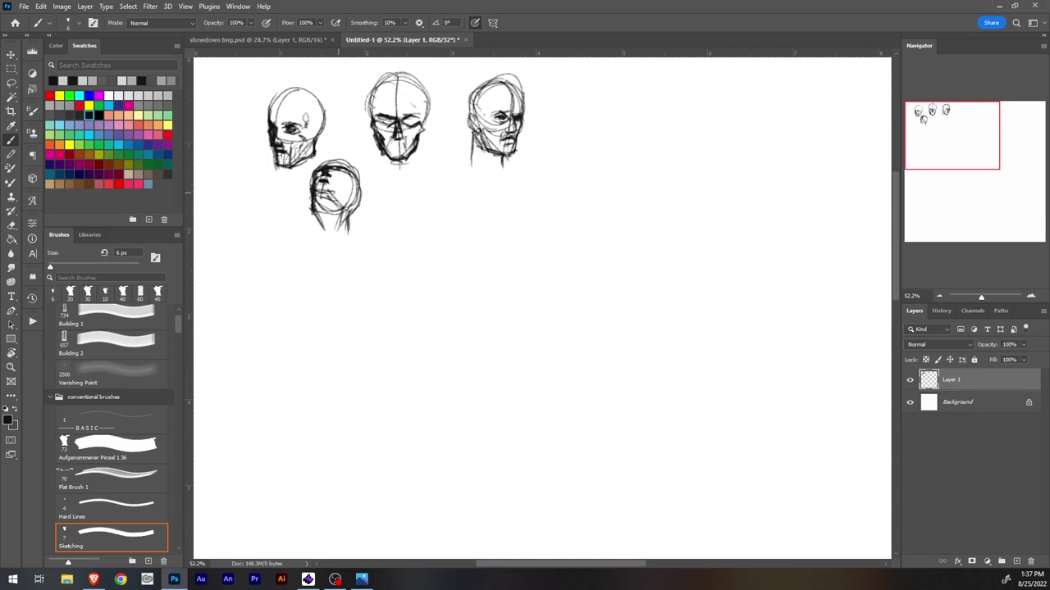
pyautogui.moveTo(328, 190); pyautogui.dragTo(349, 205)
pyautogui.moveTo(331, 172); pyautogui.dragTo(347, 173)
pyautogui.moveTo(319, 169)
pyautogui.mouseDown()
pyautogui.moveTo(348, 159)
pyautogui.moveTo(365, 195)
pyautogui.moveTo(348, 218)
pyautogui.moveTo(361, 200)
pyautogui.moveTo(351, 205)
pyautogui.mouseUp()
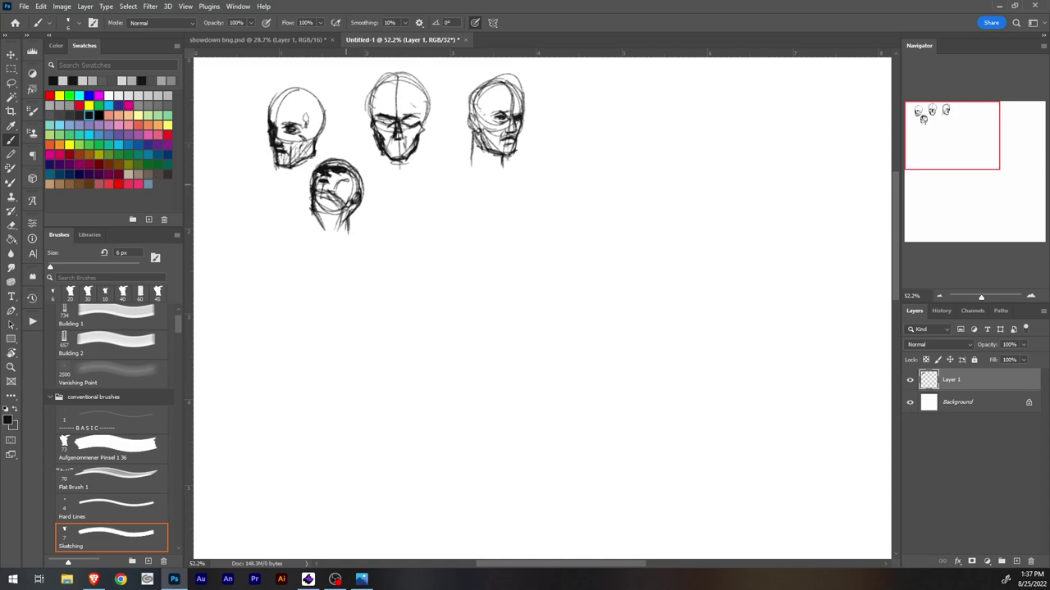
pyautogui.moveTo(352, 218); pyautogui.dragTo(349, 232)
pyautogui.moveTo(315, 189); pyautogui.dragTo(341, 202)
pyautogui.press('e')
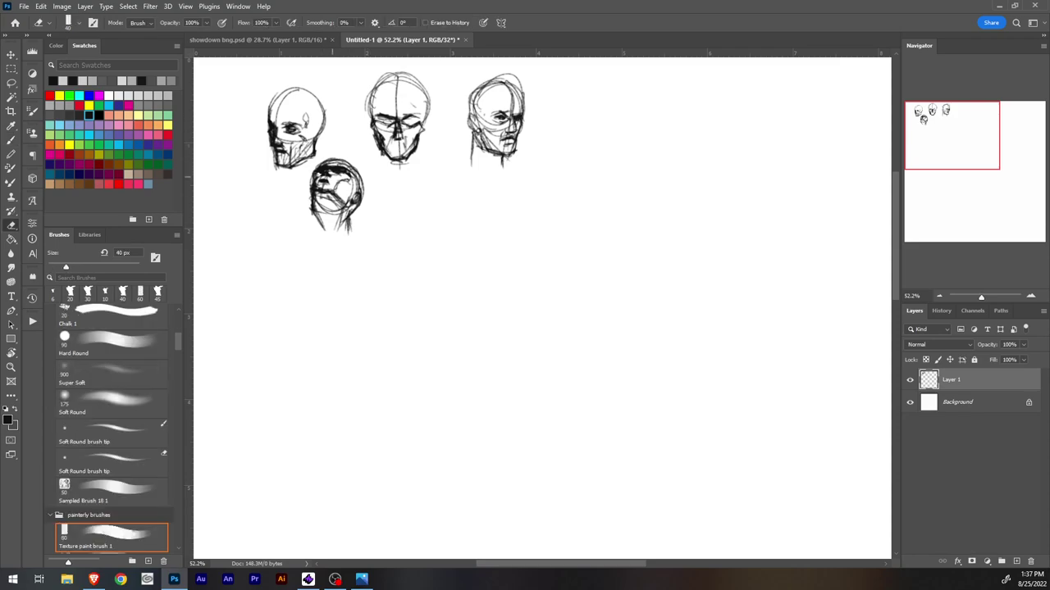
pyautogui.click(1016, 562)
pyautogui.click(1016, 562)
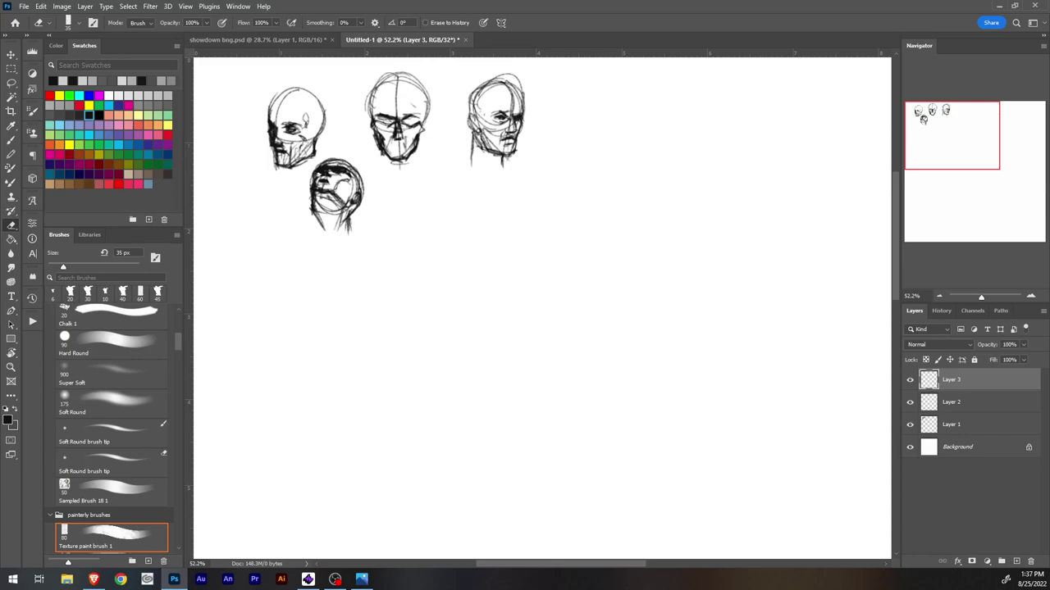
pyautogui.hotkey('ctrl', 'z')
pyautogui.hotkey('ctrl', 'z')
# Step: Reduce the eraser size to 7 px and carve the light nose shape out of the fourth head's dark shading
pyautogui.moveTo(981, 298); pyautogui.dragTo(987, 298)
pyautogui.moveTo(952, 136); pyautogui.dragTo(928, 117)
pyautogui.press('[')
pyautogui.press('[')
pyautogui.press('[')
pyautogui.press('[')
pyautogui.press('[')
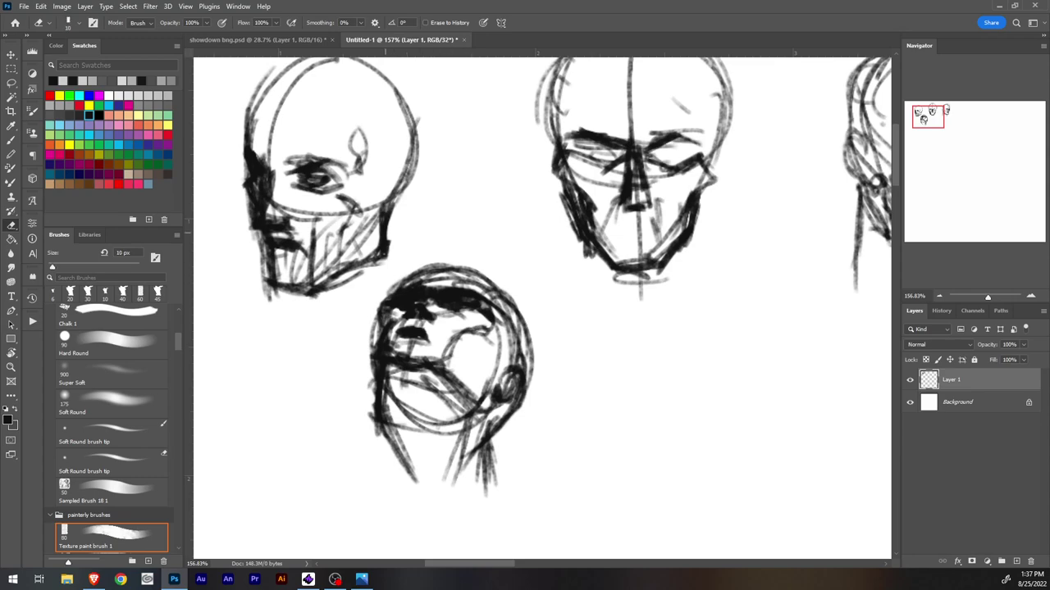
pyautogui.press('[')
pyautogui.press('[')
pyautogui.press('[')
pyautogui.press('[')
pyautogui.press('[')
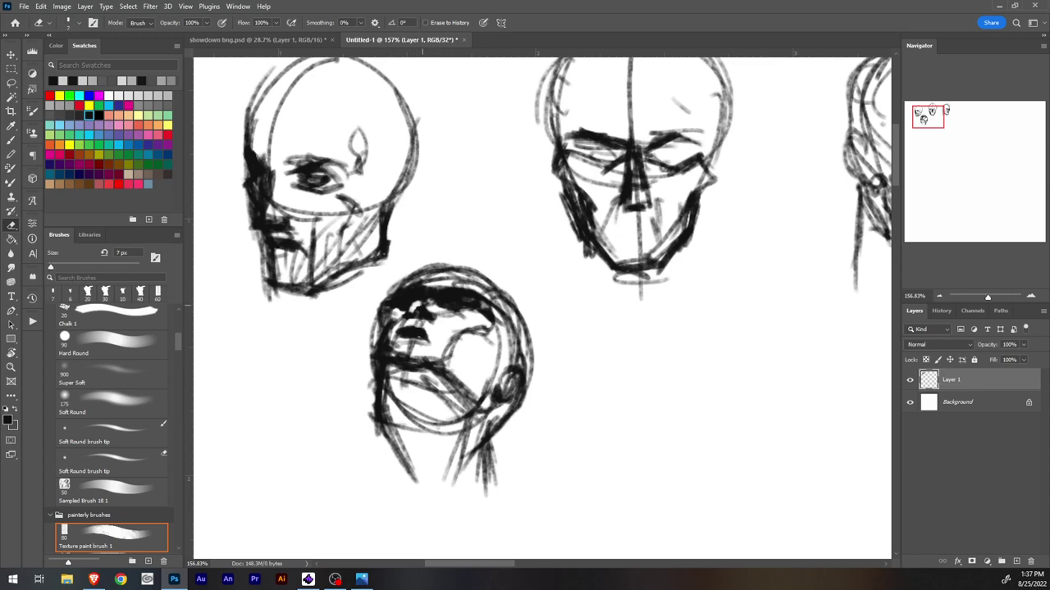
pyautogui.moveTo(412, 300)
pyautogui.mouseDown()
pyautogui.moveTo(431, 291)
pyautogui.moveTo(402, 285)
pyautogui.moveTo(480, 289)
pyautogui.moveTo(469, 291)
pyautogui.mouseUp()
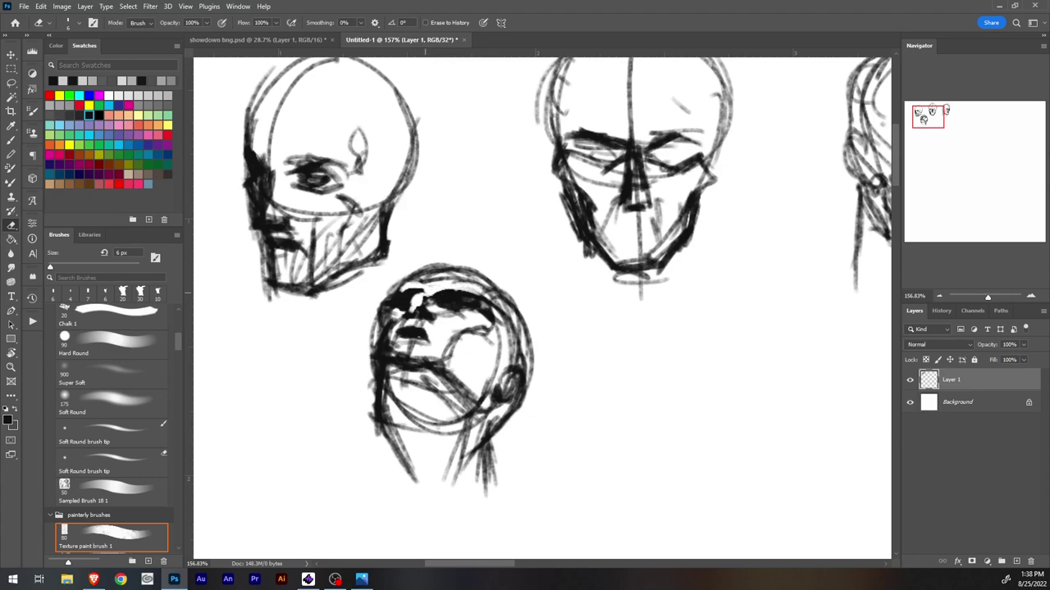
# Step: Reduce the brush size to 2 px and outline the fourth head's nose and upper lip with fine lines
pyautogui.press('b')
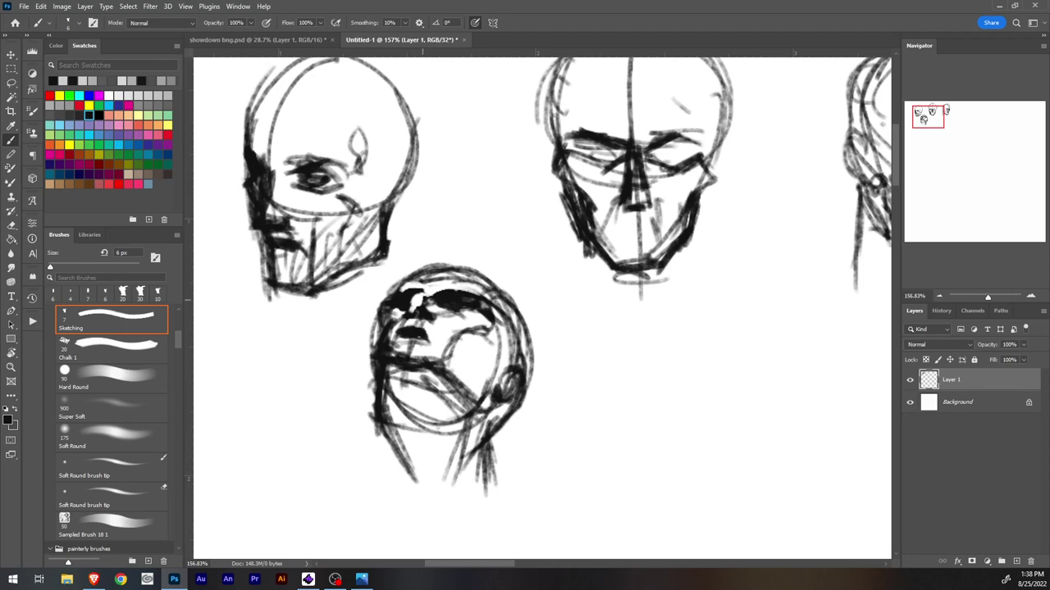
pyautogui.press('[')
pyautogui.press('[')
pyautogui.press('e')
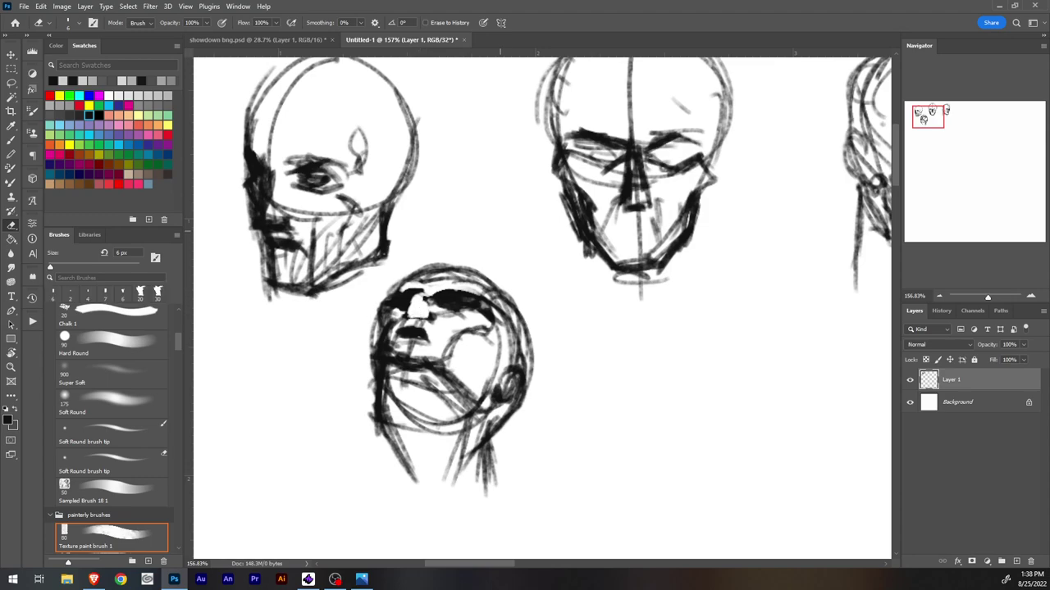
pyautogui.press('b')
pyautogui.moveTo(412, 305)
pyautogui.mouseDown()
pyautogui.moveTo(410, 315)
pyautogui.moveTo(413, 304)
pyautogui.moveTo(426, 318)
pyautogui.moveTo(392, 328)
pyautogui.moveTo(436, 335)
pyautogui.mouseUp()
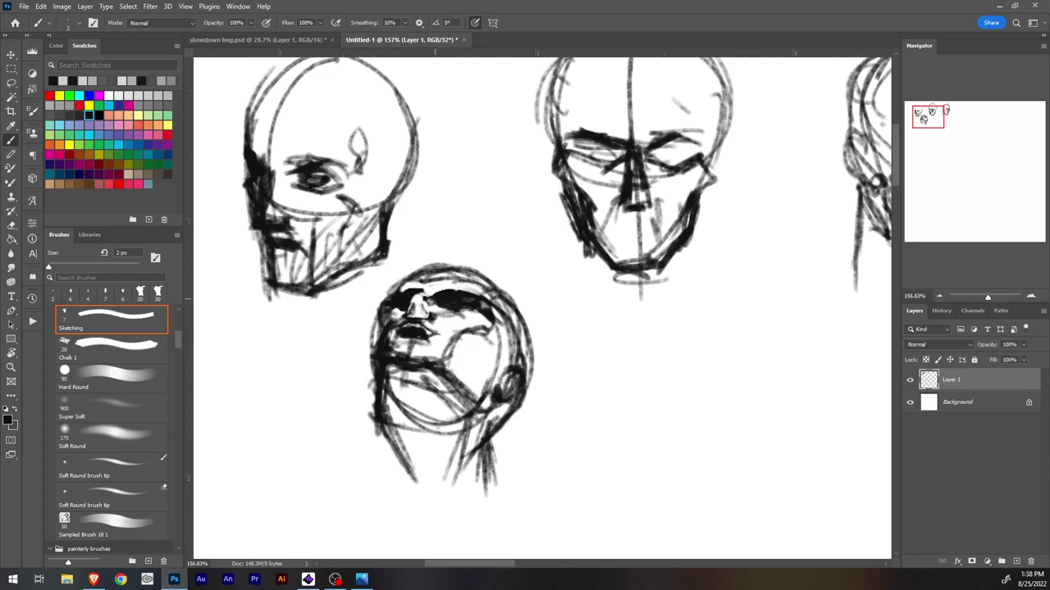
# Step: Erase light areas into the fourth head's lips and around its nose
pyautogui.press('e')
pyautogui.moveTo(405, 333)
pyautogui.mouseDown()
pyautogui.moveTo(427, 332)
pyautogui.moveTo(396, 330)
pyautogui.moveTo(436, 336)
pyautogui.mouseUp()
pyautogui.press('b')
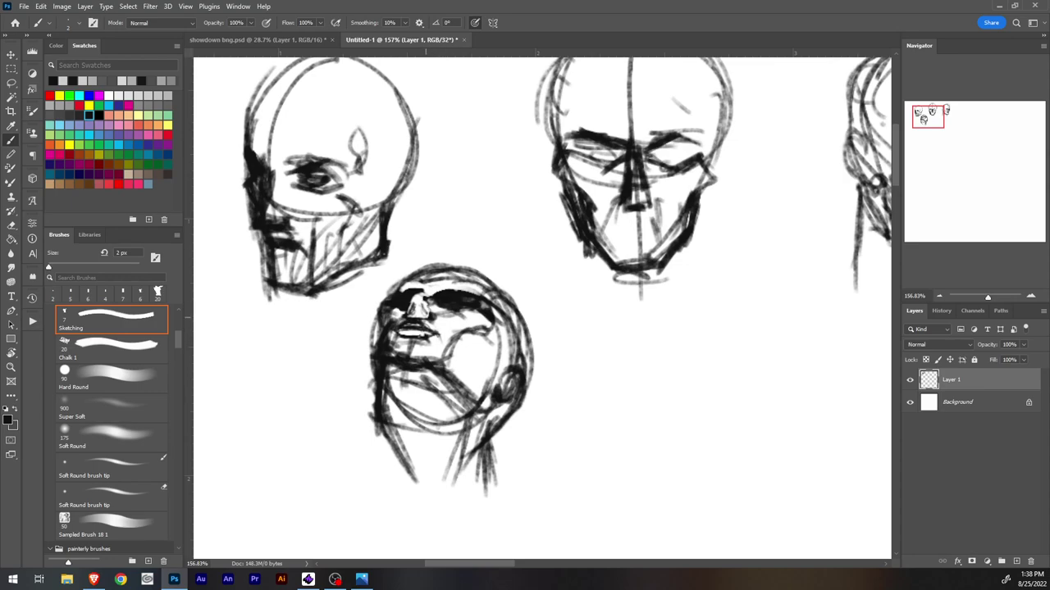
pyautogui.press('e')
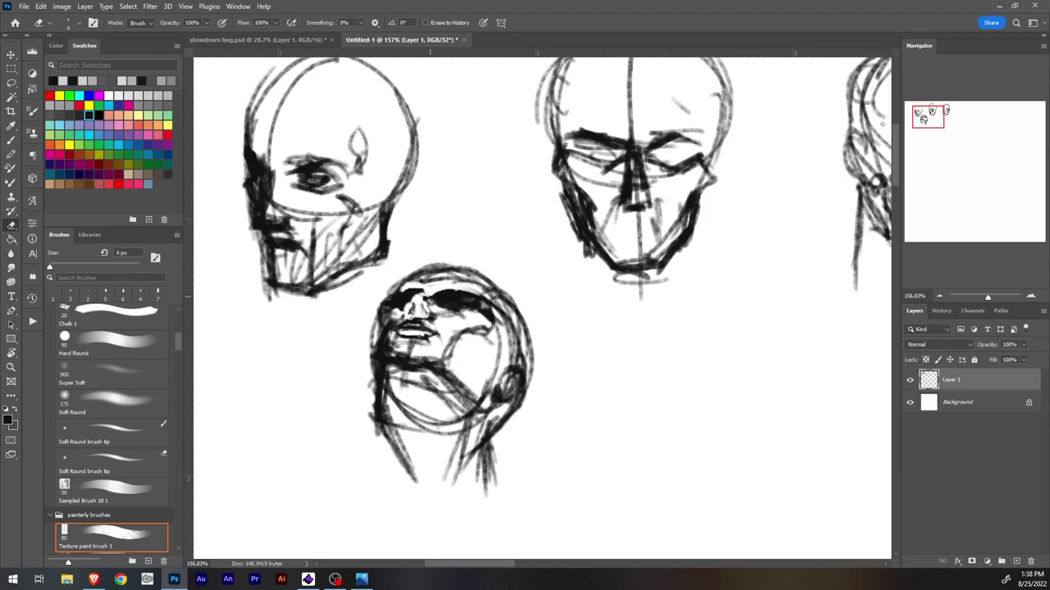
pyautogui.press('b')
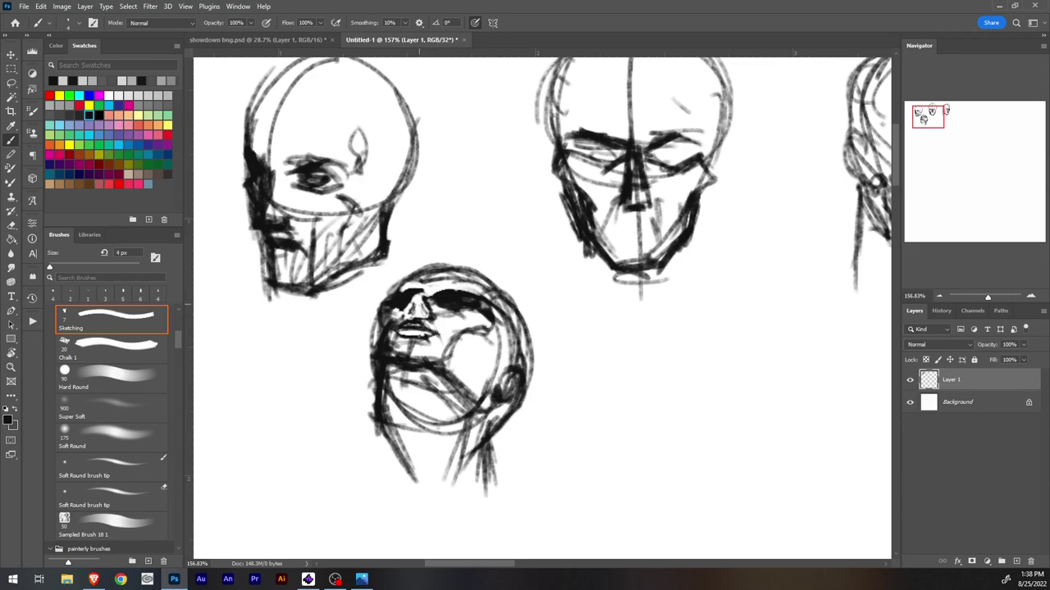
# Step: Redraw the fourth head's nose edges and nostril area, and darken its lips with the brush
pyautogui.moveTo(419, 301)
pyautogui.mouseDown()
pyautogui.moveTo(424, 315)
pyautogui.moveTo(420, 303)
pyautogui.moveTo(422, 315)
pyautogui.moveTo(409, 313)
pyautogui.mouseUp()
pyautogui.press('[')
pyautogui.moveTo(413, 317)
pyautogui.mouseDown()
pyautogui.moveTo(423, 330)
pyautogui.moveTo(402, 328)
pyautogui.moveTo(432, 332)
pyautogui.moveTo(392, 328)
pyautogui.mouseUp()
pyautogui.press('e')
pyautogui.press('b')
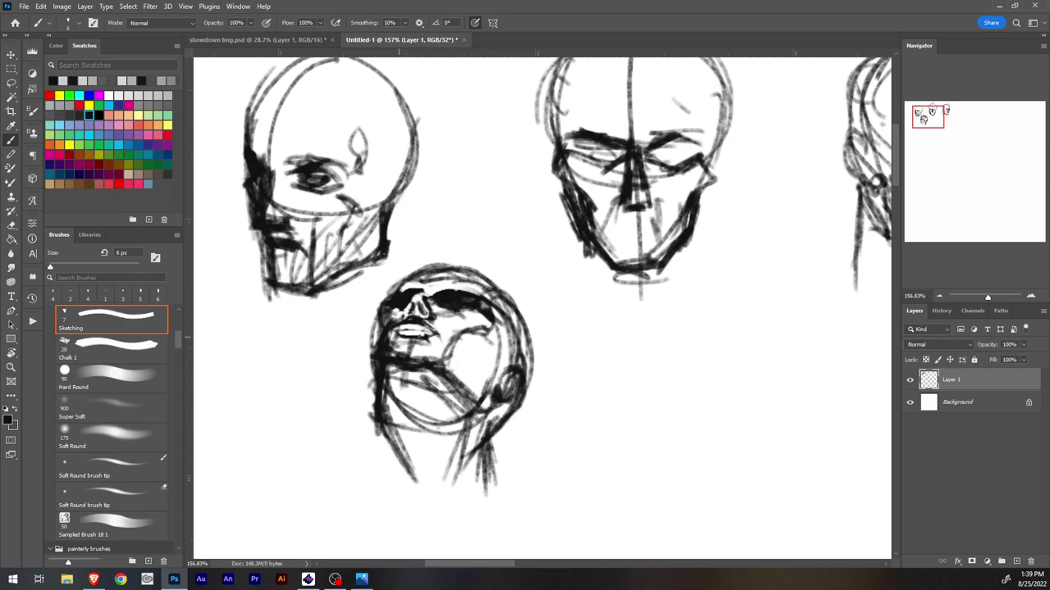
pyautogui.moveTo(397, 340)
pyautogui.mouseDown()
pyautogui.moveTo(428, 337)
pyautogui.moveTo(401, 339)
pyautogui.mouseUp()
pyautogui.press('e')
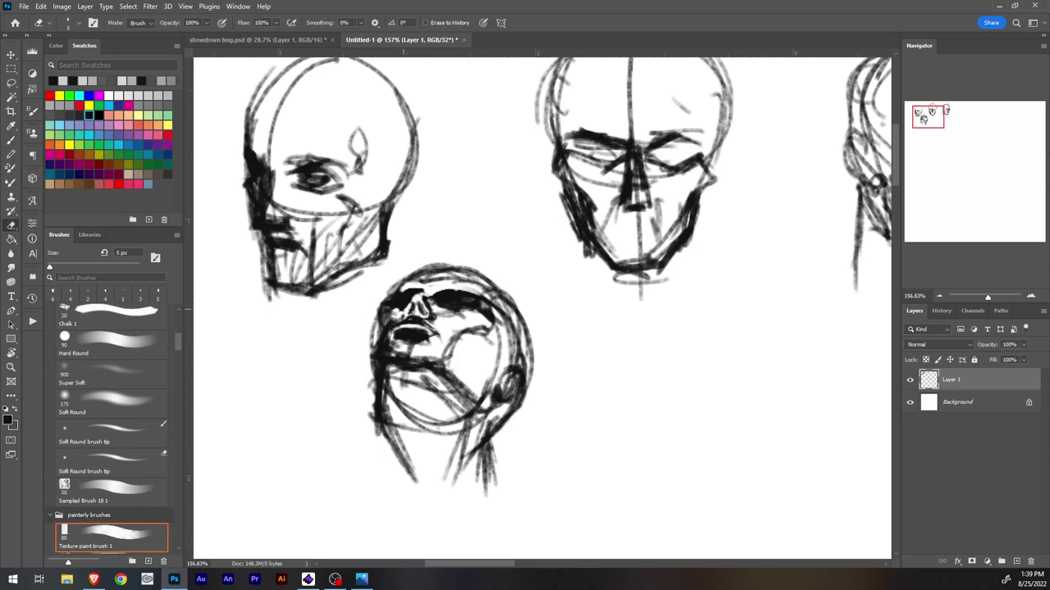
# Step: Clean up the fourth head's mouth and front profile with brush and eraser, and erase stray lines outside its chin and throat
pyautogui.moveTo(388, 336)
pyautogui.mouseDown()
pyautogui.moveTo(397, 355)
pyautogui.moveTo(428, 357)
pyautogui.mouseUp()
pyautogui.moveTo(383, 313)
pyautogui.mouseDown()
pyautogui.moveTo(402, 303)
pyautogui.moveTo(377, 315)
pyautogui.moveTo(374, 331)
pyautogui.moveTo(381, 316)
pyautogui.mouseUp()
pyautogui.press('b')
pyautogui.moveTo(389, 301); pyautogui.dragTo(380, 318)
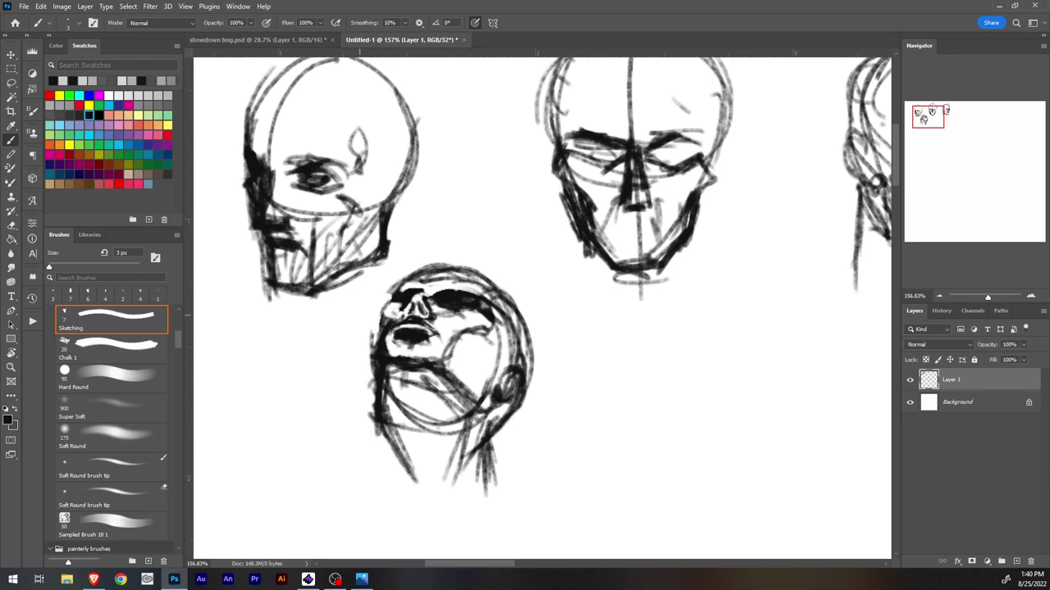
pyautogui.press('e')
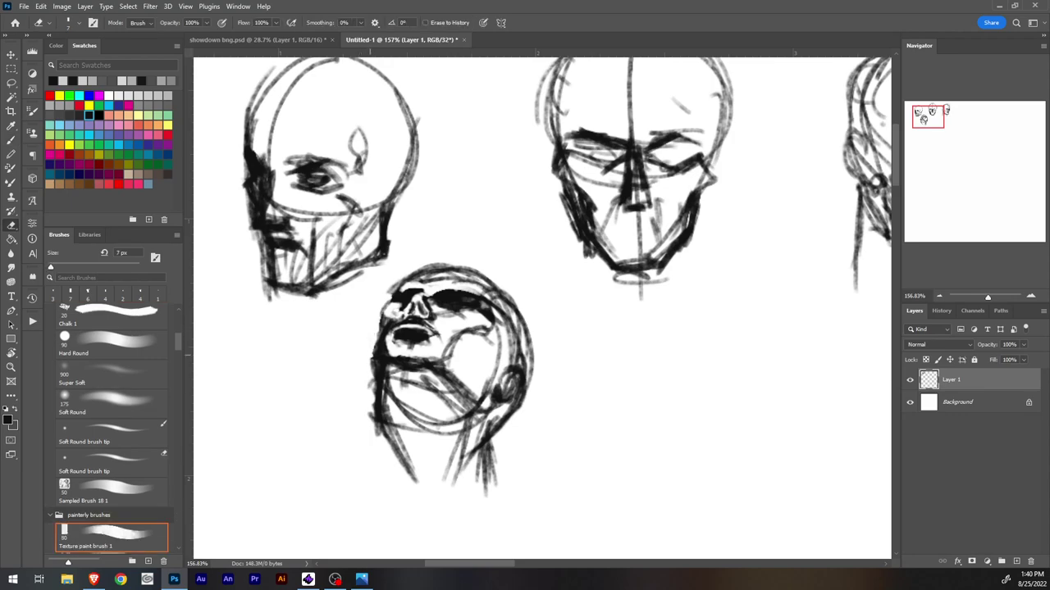
pyautogui.moveTo(373, 347); pyautogui.dragTo(373, 415)
pyautogui.moveTo(370, 379); pyautogui.dragTo(378, 436)
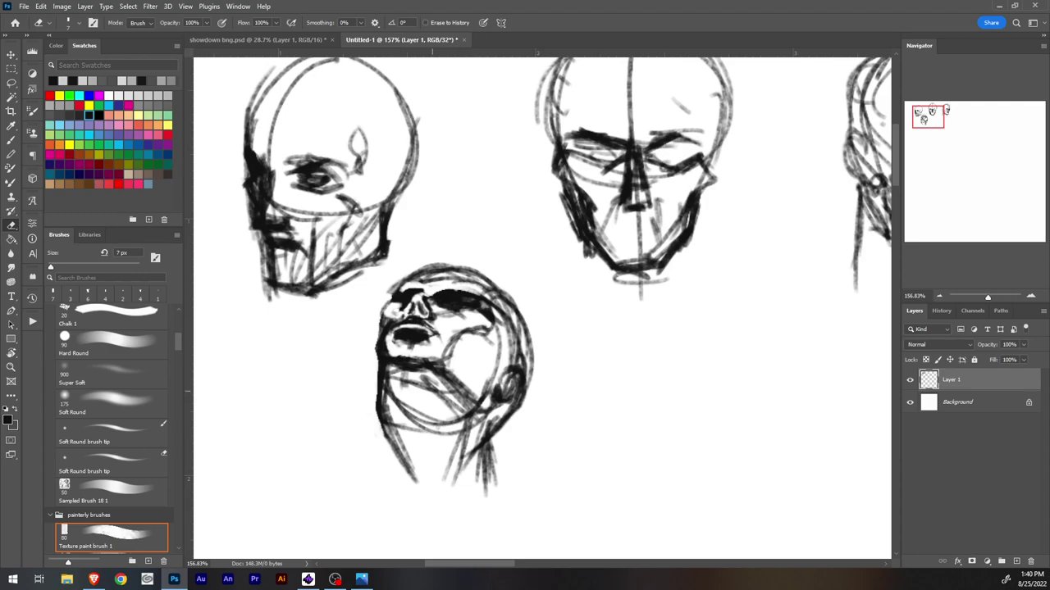
# Step: Draw the front line of the fourth head's neck and darken the back of its neck and its jawline with a 3 px brush
pyautogui.press('b')
pyautogui.moveTo(382, 421); pyautogui.dragTo(384, 478)
pyautogui.moveTo(484, 414); pyautogui.dragTo(475, 438)
pyautogui.moveTo(444, 367); pyautogui.dragTo(476, 395)
pyautogui.moveTo(444, 364); pyautogui.dragTo(480, 395)
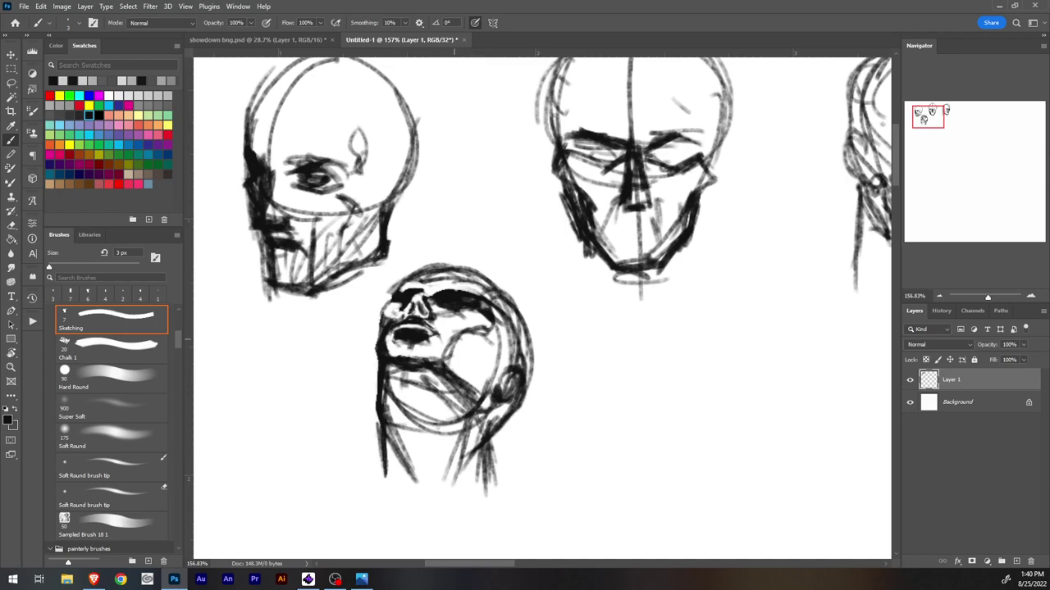
# Step: Reshape the fourth head's chin and throat contour, erasing light gaps with a 7 px eraser and redrawing the outer edge
pyautogui.press('e')
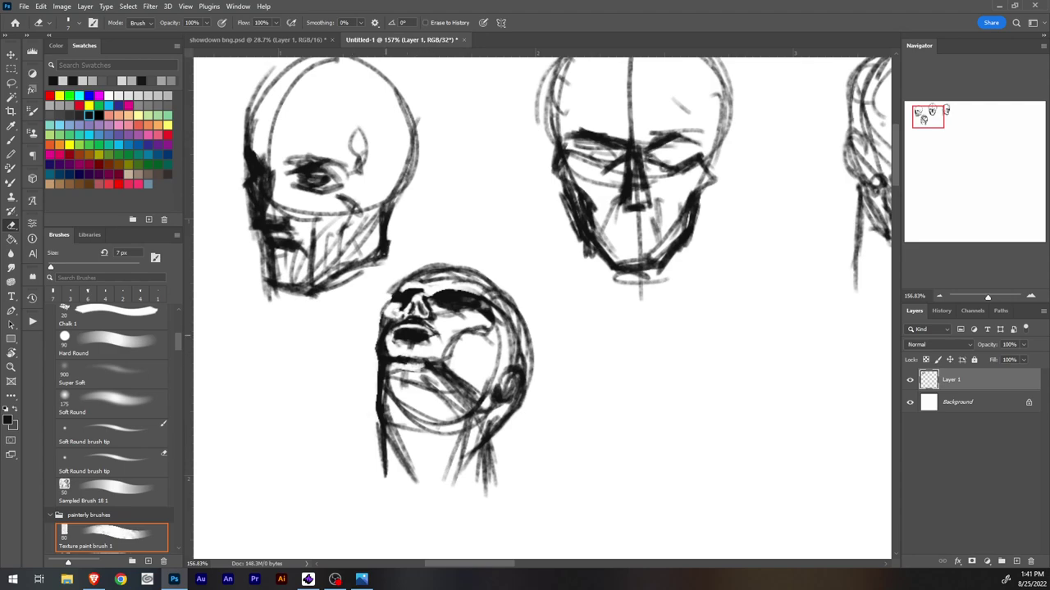
pyautogui.moveTo(382, 349); pyautogui.dragTo(372, 402)
pyautogui.press('b')
pyautogui.moveTo(379, 381); pyautogui.dragTo(374, 397)
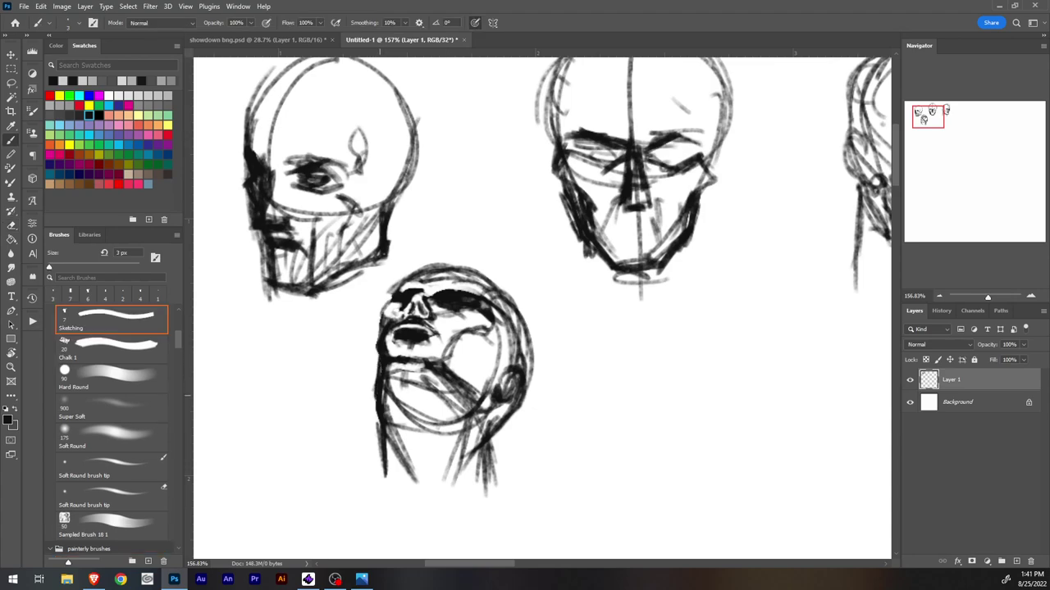
pyautogui.press('e')
pyautogui.moveTo(383, 361); pyautogui.dragTo(381, 402)
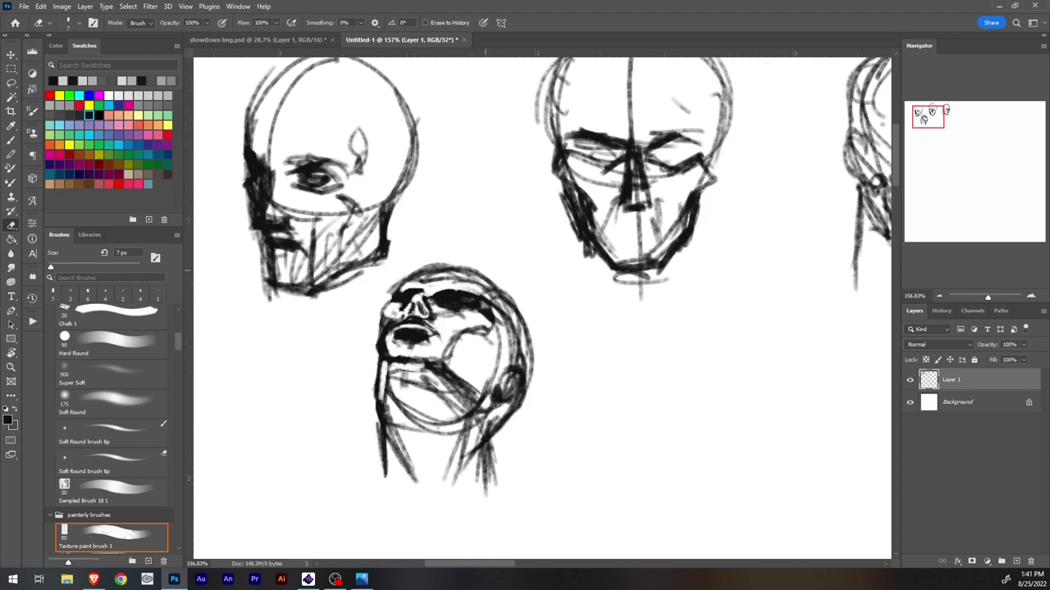
pyautogui.moveTo(390, 364)
pyautogui.mouseDown()
pyautogui.moveTo(387, 389)
pyautogui.moveTo(404, 364)
pyautogui.moveTo(388, 355)
pyautogui.mouseUp()
pyautogui.moveTo(382, 332); pyautogui.dragTo(387, 344)
# Step: Draw the cheek fold beside the fourth head's mouth and erase light shapes into its cheek and dark eye socket
pyautogui.press('b')
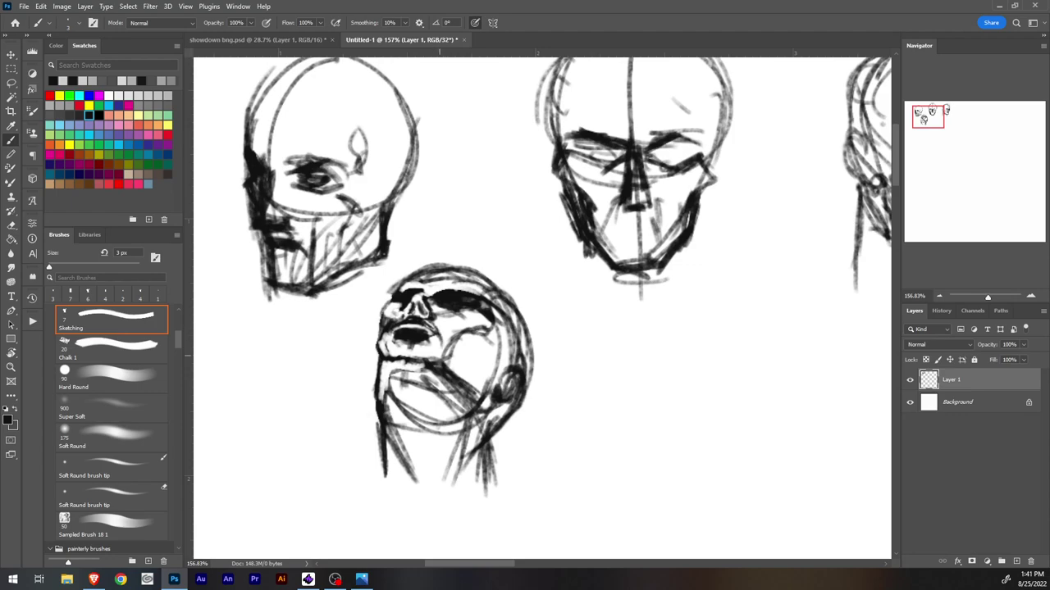
pyautogui.moveTo(435, 319); pyautogui.dragTo(444, 345)
pyautogui.press('e')
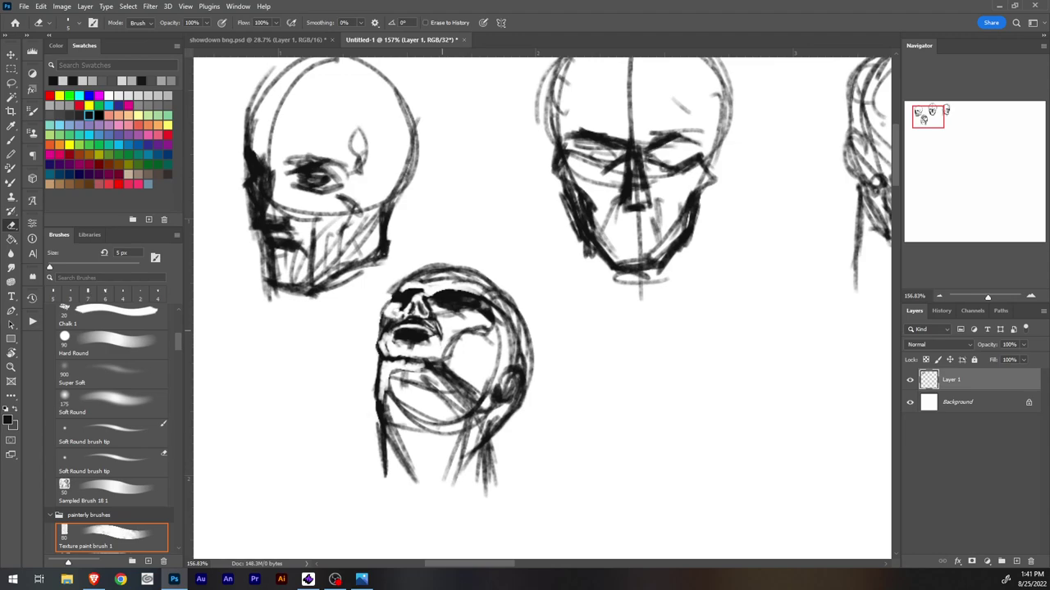
pyautogui.moveTo(434, 320); pyautogui.dragTo(443, 314)
pyautogui.press('b')
pyautogui.press('e')
pyautogui.moveTo(459, 307)
pyautogui.mouseDown()
pyautogui.moveTo(438, 306)
pyautogui.moveTo(469, 304)
pyautogui.mouseUp()
# Step: Touch up the fourth head's nose with the brush and clean its edges with a 3 px eraser
pyautogui.press('b')
pyautogui.moveTo(404, 314); pyautogui.dragTo(409, 306)
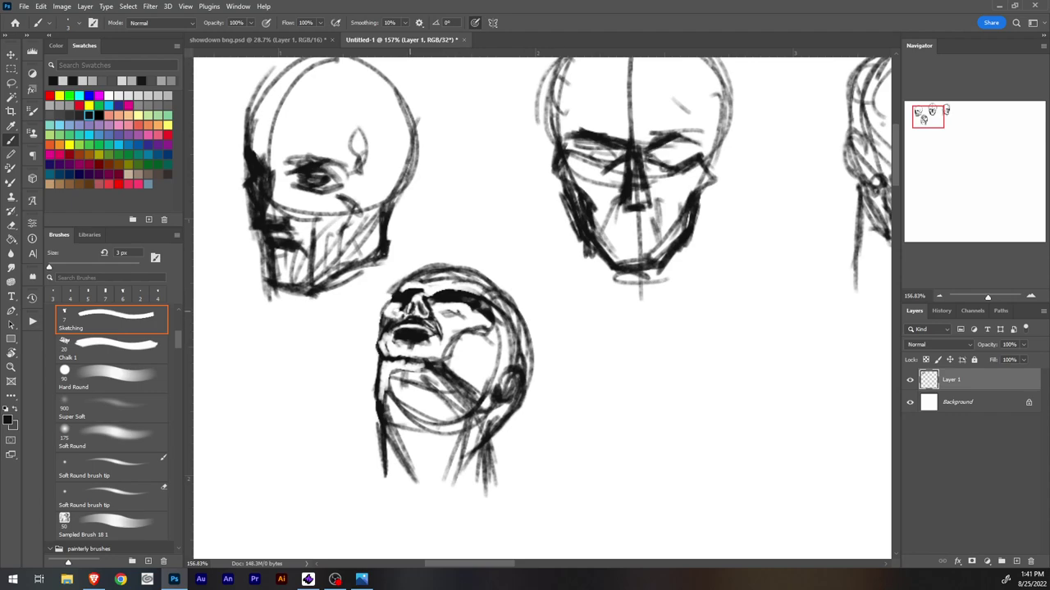
pyautogui.press('e')
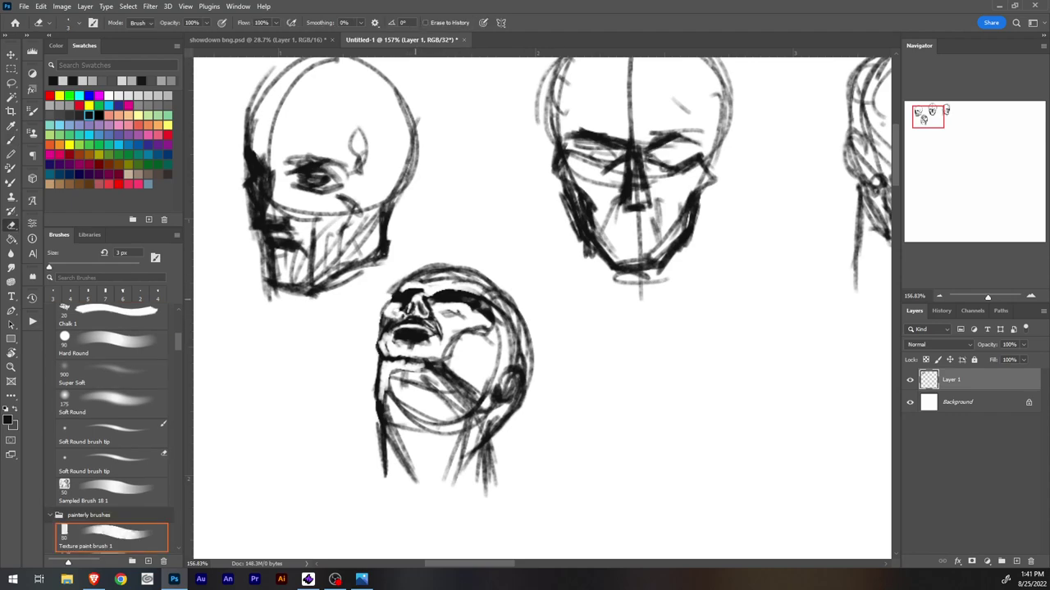
pyautogui.moveTo(412, 303); pyautogui.dragTo(409, 308)
pyautogui.press('b')
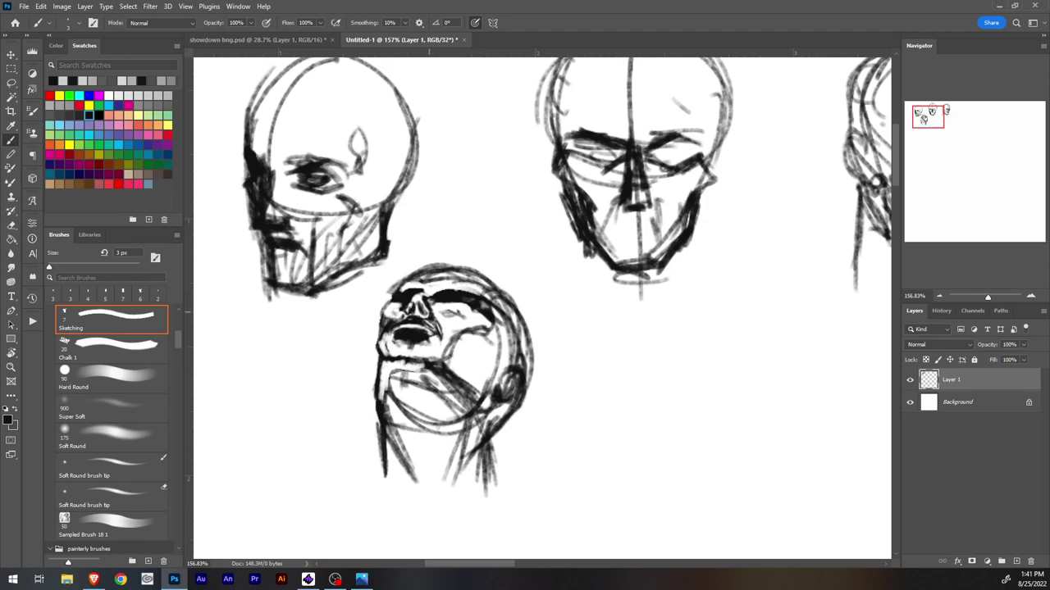
# Step: Carve the first head's nose, far brow and lips out of the dark shading with the eraser
pyautogui.press('e')
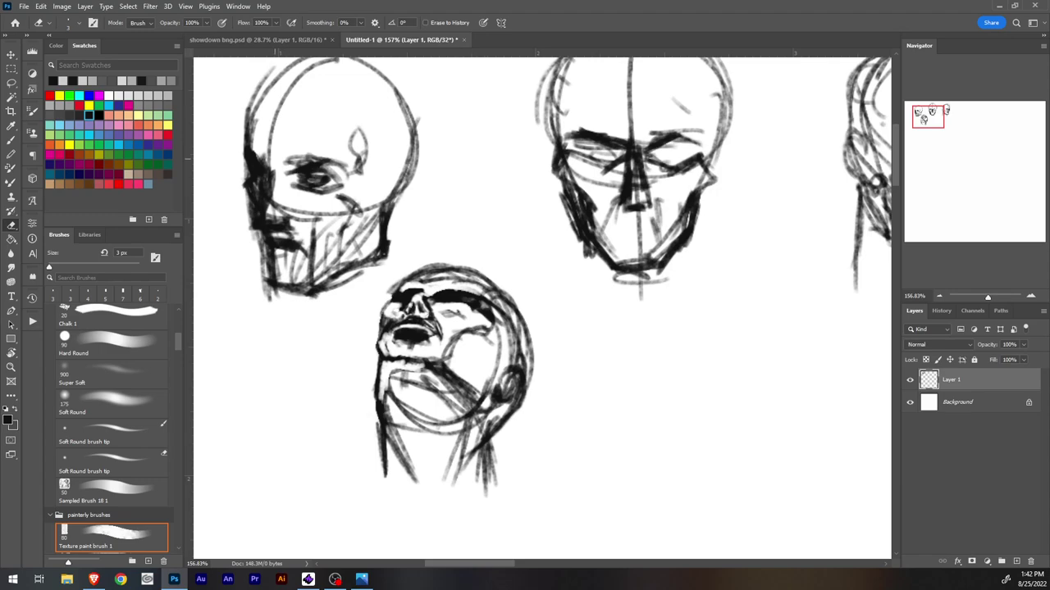
pyautogui.moveTo(270, 165); pyautogui.dragTo(259, 221)
pyautogui.moveTo(260, 213)
pyautogui.mouseDown()
pyautogui.moveTo(259, 223)
pyautogui.moveTo(287, 219)
pyautogui.moveTo(255, 212)
pyautogui.moveTo(250, 185)
pyautogui.moveTo(258, 199)
pyautogui.mouseUp()
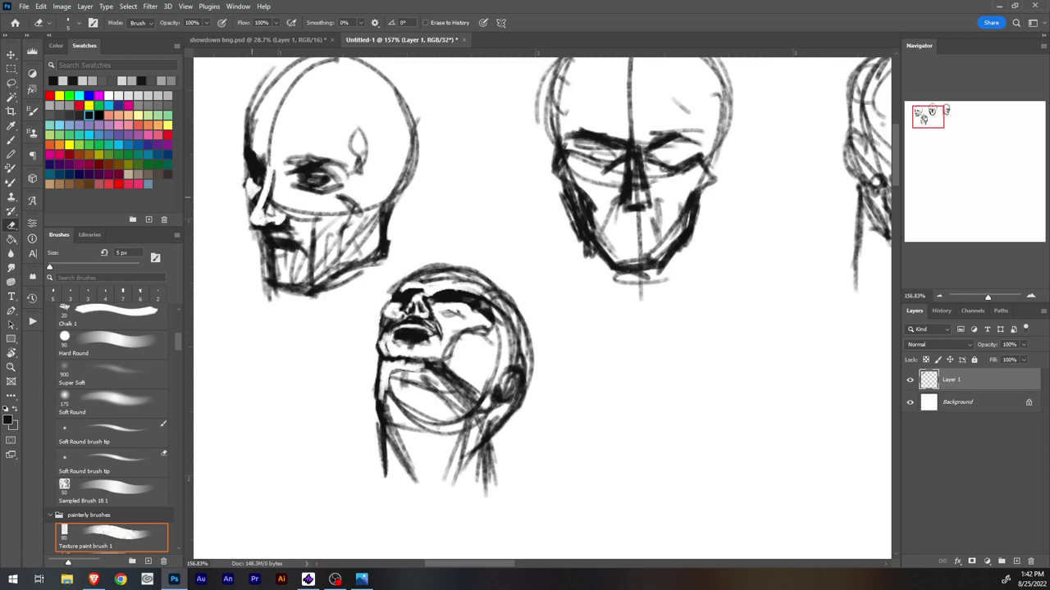
pyautogui.moveTo(248, 146); pyautogui.dragTo(258, 164)
pyautogui.moveTo(269, 237)
pyautogui.mouseDown()
pyautogui.moveTo(302, 247)
pyautogui.moveTo(272, 253)
pyautogui.moveTo(287, 257)
pyautogui.mouseUp()
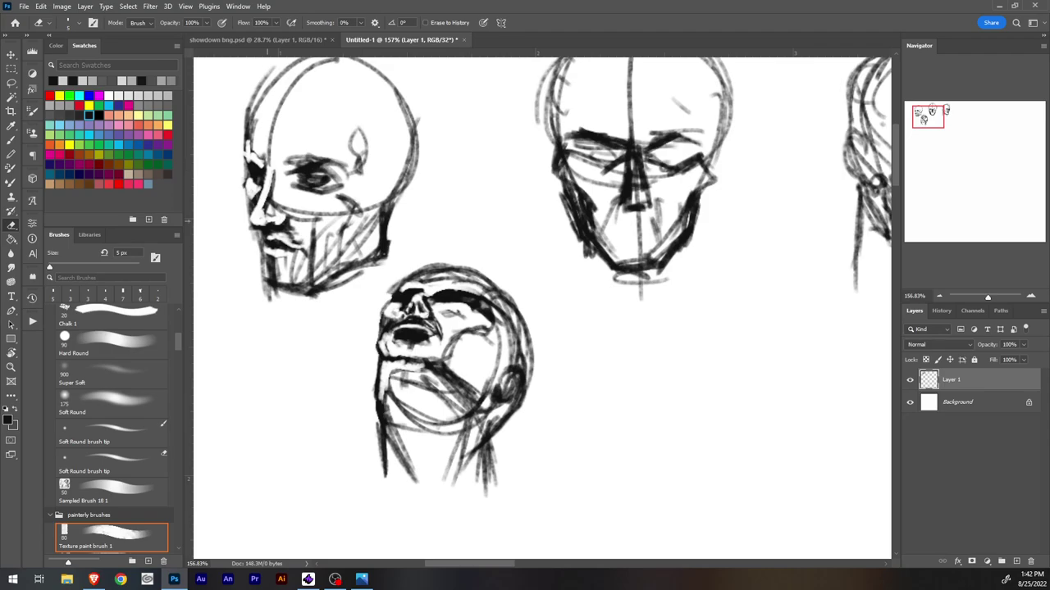
# Step: Draw the first head's lip and chin contour, shade its cheek, and erase the construction lines over the cheek
pyautogui.press('b')
pyautogui.moveTo(257, 253); pyautogui.dragTo(264, 282)
pyautogui.moveTo(259, 246)
pyautogui.mouseDown()
pyautogui.moveTo(258, 274)
pyautogui.moveTo(257, 249)
pyautogui.mouseUp()
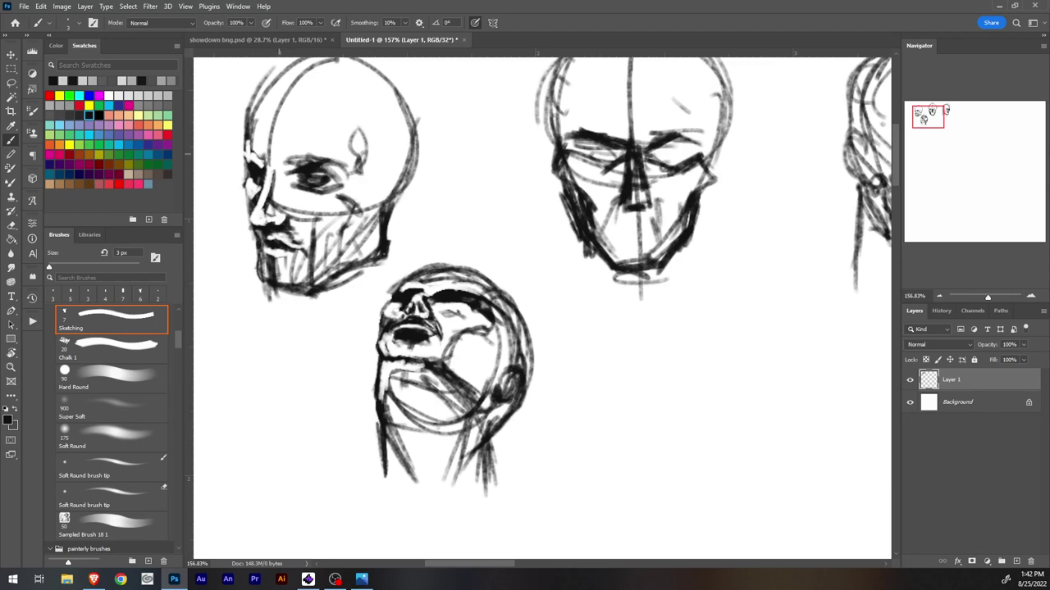
pyautogui.moveTo(330, 213); pyautogui.dragTo(320, 251)
pyautogui.press('e')
pyautogui.moveTo(330, 209)
pyautogui.mouseDown()
pyautogui.moveTo(322, 215)
pyautogui.moveTo(353, 215)
pyautogui.moveTo(353, 227)
pyautogui.moveTo(357, 204)
pyautogui.moveTo(338, 243)
pyautogui.moveTo(332, 211)
pyautogui.moveTo(331, 230)
pyautogui.moveTo(345, 236)
pyautogui.moveTo(325, 241)
pyautogui.moveTo(332, 251)
pyautogui.mouseUp()
pyautogui.press('b')
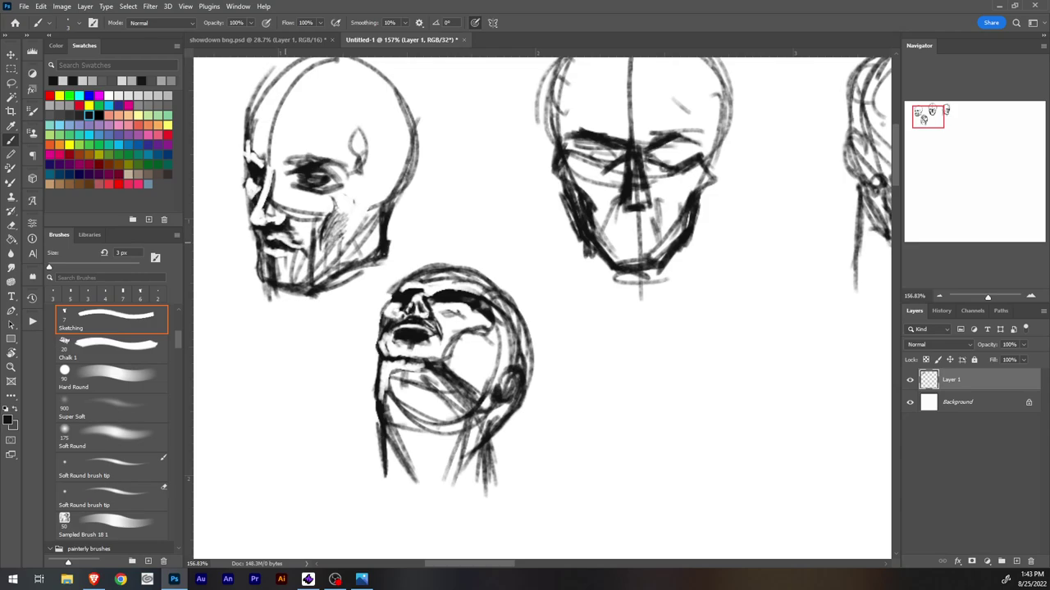
# Step: Erase the first head's excess chin and jaw outlines and draw an ear at the back of the jaw
pyautogui.press('e')
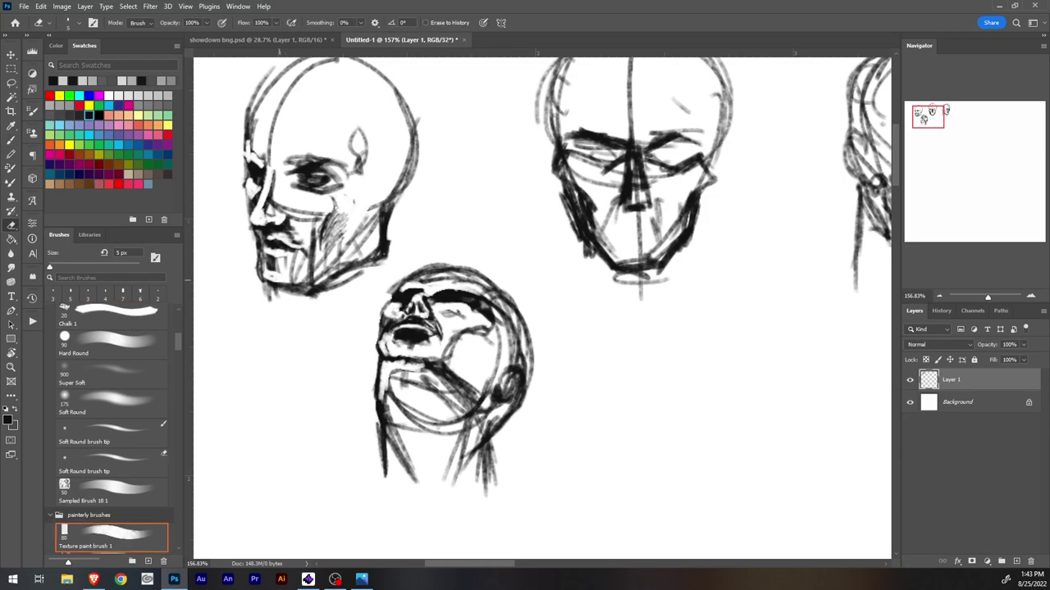
pyautogui.moveTo(261, 270)
pyautogui.mouseDown()
pyautogui.moveTo(306, 278)
pyautogui.moveTo(268, 297)
pyautogui.moveTo(359, 277)
pyautogui.moveTo(386, 244)
pyautogui.moveTo(387, 212)
pyautogui.mouseUp()
pyautogui.moveTo(380, 248)
pyautogui.mouseDown()
pyautogui.moveTo(385, 215)
pyautogui.moveTo(361, 259)
pyautogui.moveTo(372, 216)
pyautogui.moveTo(401, 185)
pyautogui.moveTo(397, 174)
pyautogui.moveTo(398, 202)
pyautogui.moveTo(369, 221)
pyautogui.moveTo(379, 216)
pyautogui.mouseUp()
pyautogui.press('b')
pyautogui.moveTo(402, 174)
pyautogui.mouseDown()
pyautogui.moveTo(399, 195)
pyautogui.moveTo(403, 176)
pyautogui.mouseUp()
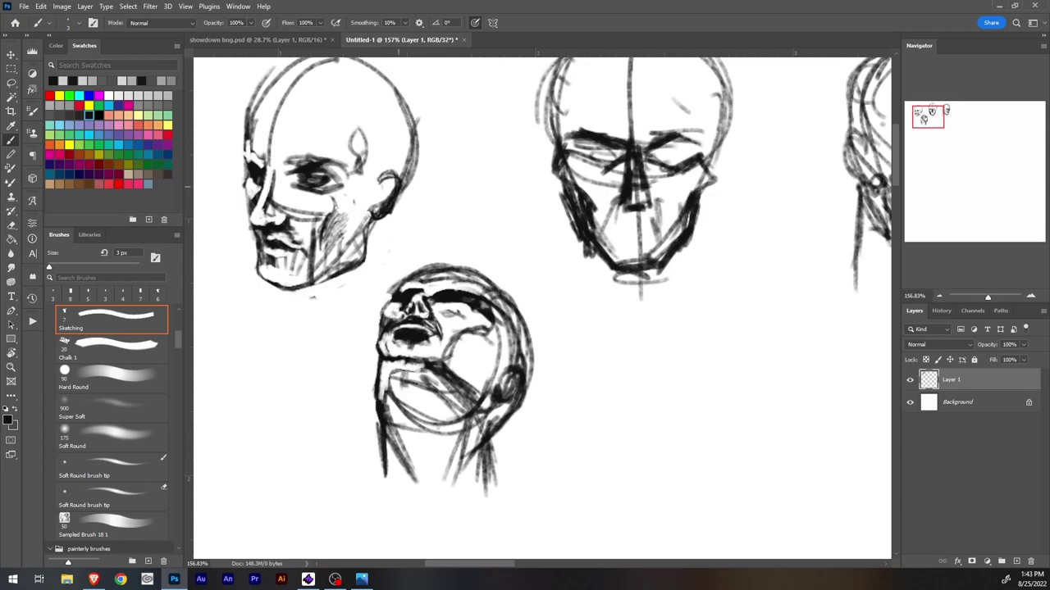
# Step: Reduce the eraser size to 3 px and refine the first head's near eye, darkening its brow and socket with the brush
pyautogui.press('e')
pyautogui.press('[')
pyautogui.press('[')
pyautogui.press('[')
pyautogui.press('[')
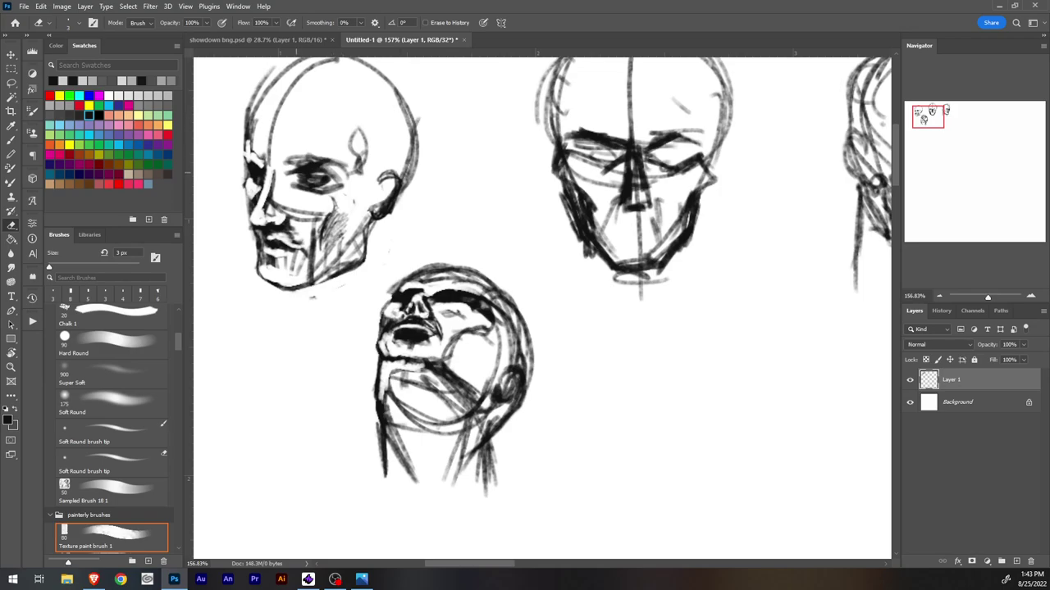
pyautogui.press('b')
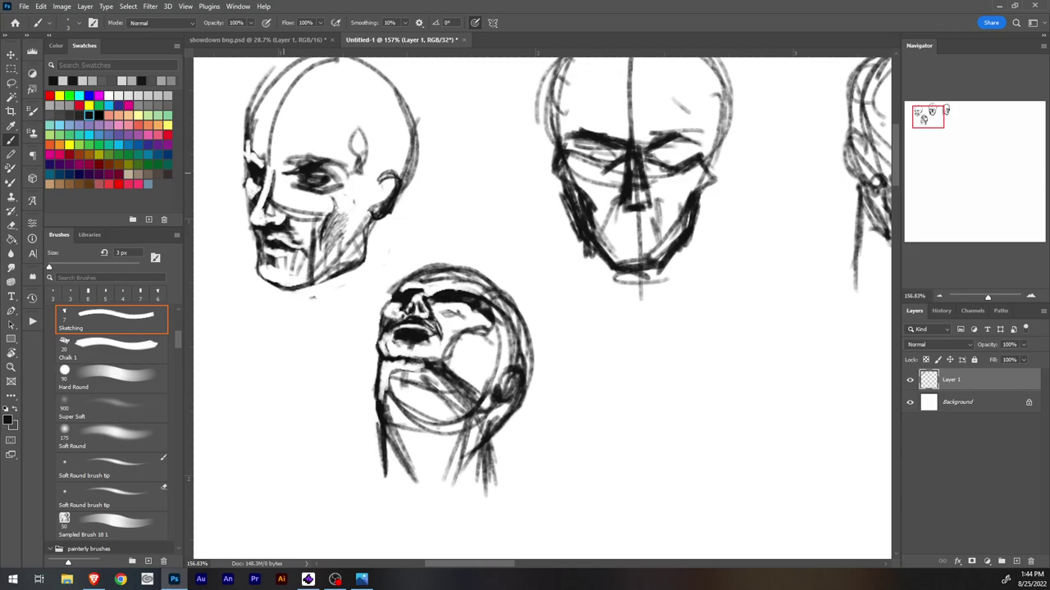
pyautogui.moveTo(284, 166)
pyautogui.mouseDown()
pyautogui.moveTo(324, 155)
pyautogui.moveTo(338, 178)
pyautogui.moveTo(323, 166)
pyautogui.moveTo(338, 174)
pyautogui.moveTo(332, 167)
pyautogui.moveTo(300, 168)
pyautogui.moveTo(331, 177)
pyautogui.moveTo(320, 179)
pyautogui.moveTo(328, 188)
pyautogui.mouseUp()
pyautogui.press('e')
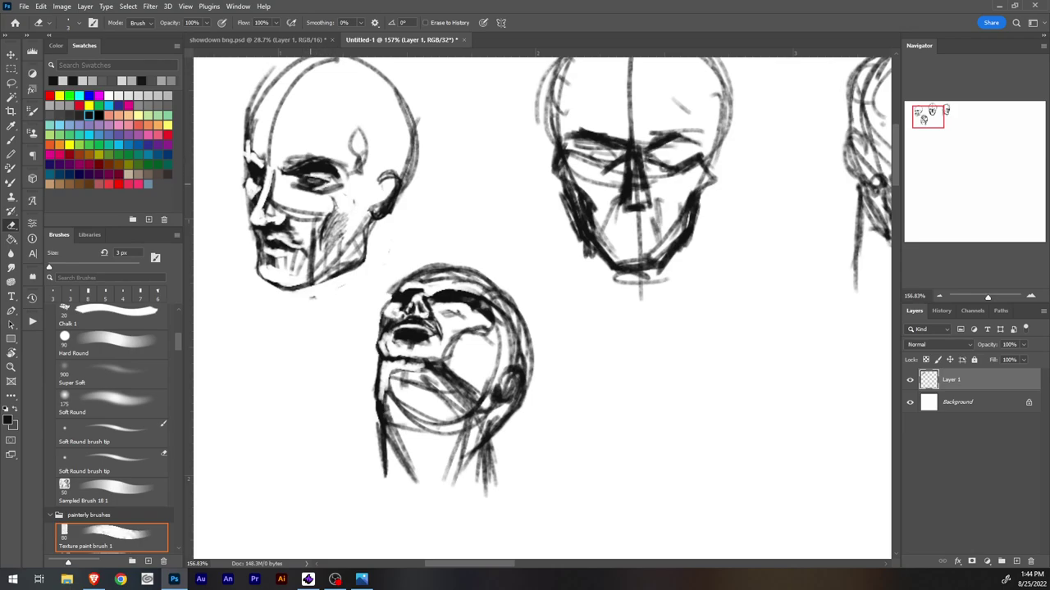
pyautogui.press('b')
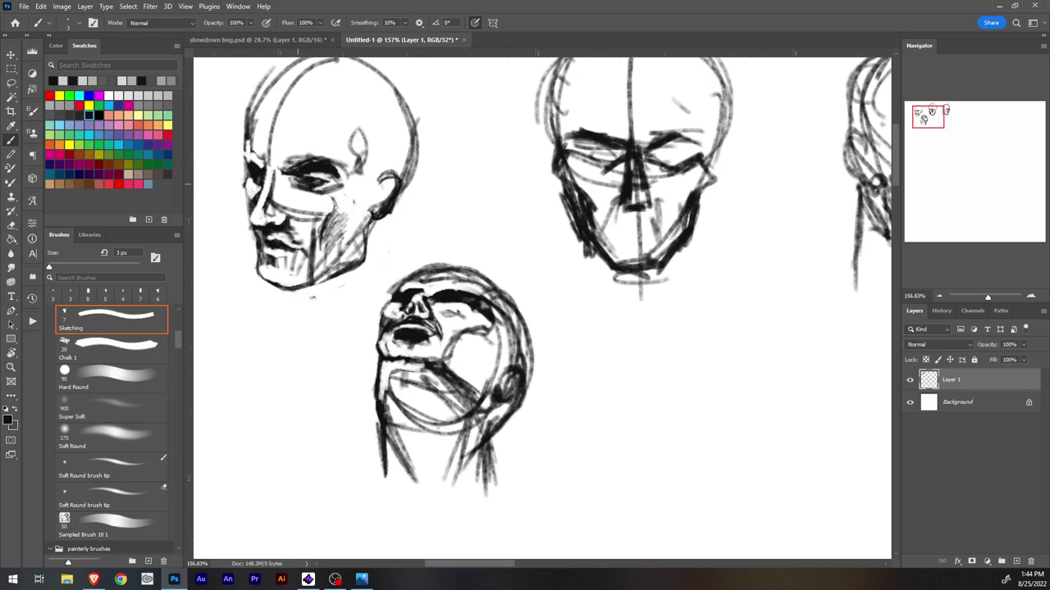
# Step: Redraw the fourth head's chin and throat contour with a 2 px brush and erase light gaps along it
pyautogui.press('[')
pyautogui.press('e')
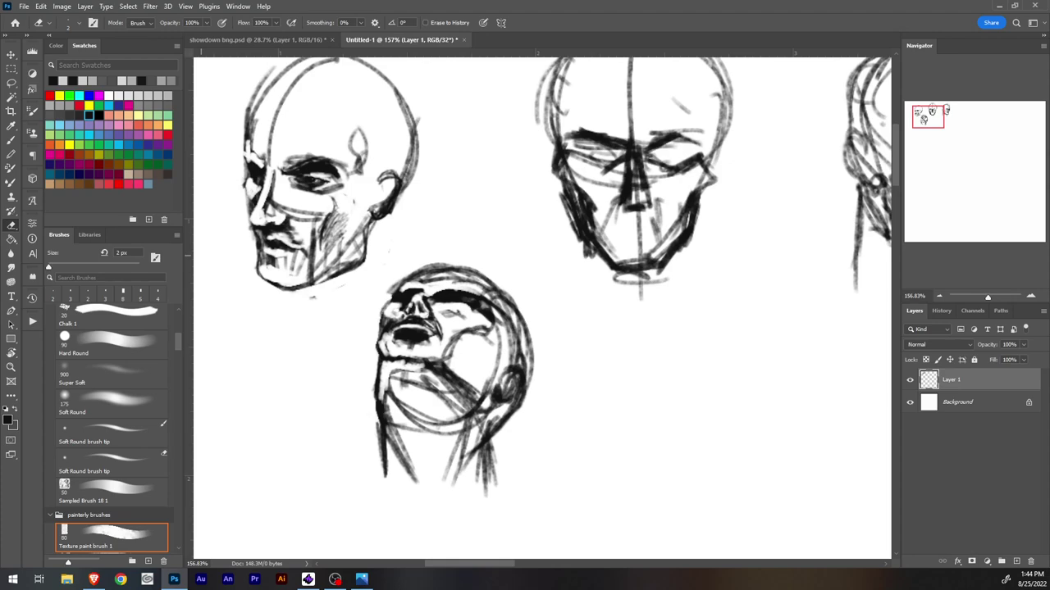
pyautogui.press('b')
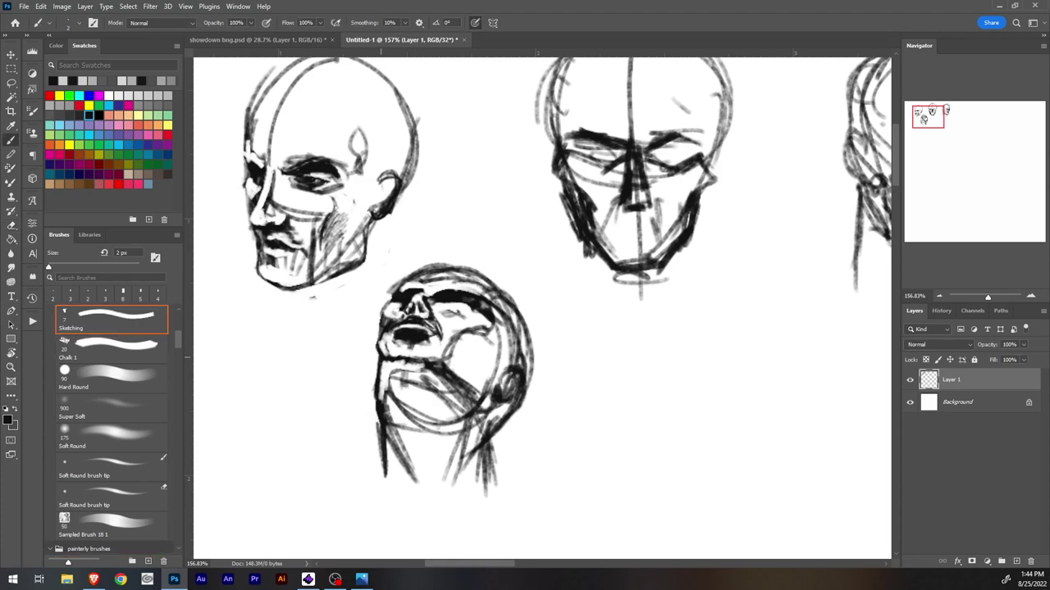
pyautogui.moveTo(380, 353)
pyautogui.mouseDown()
pyautogui.moveTo(372, 397)
pyautogui.moveTo(385, 407)
pyautogui.mouseUp()
pyautogui.press('e')
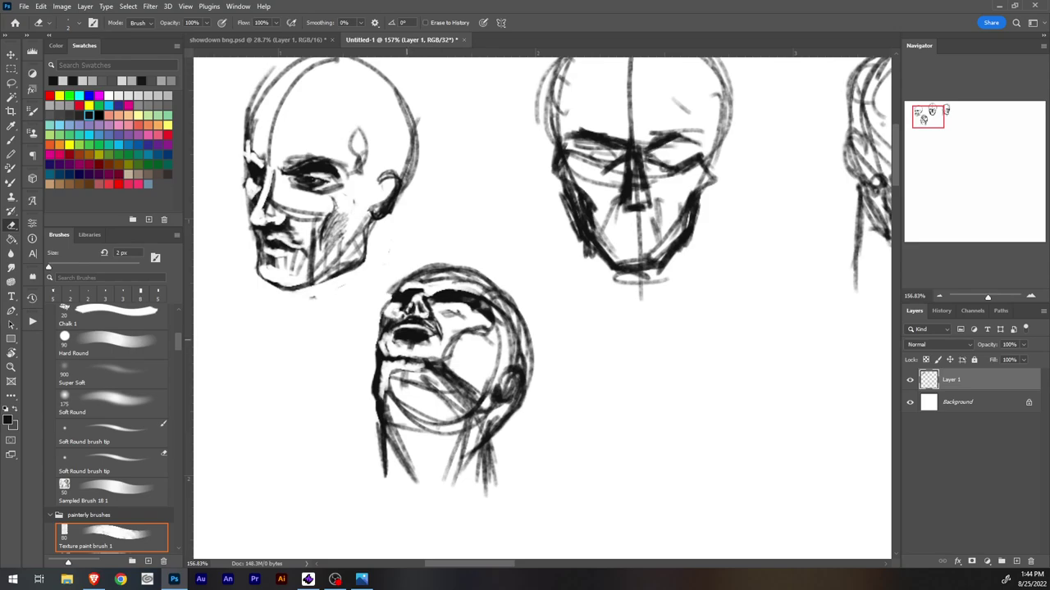
pyautogui.moveTo(386, 355); pyautogui.dragTo(380, 374)
pyautogui.moveTo(382, 356)
pyautogui.mouseDown()
pyautogui.moveTo(378, 383)
pyautogui.moveTo(379, 366)
pyautogui.mouseUp()
# Step: Darken the shadow under the fourth head's chin and jaw with a 6 px brush
pyautogui.press('b')
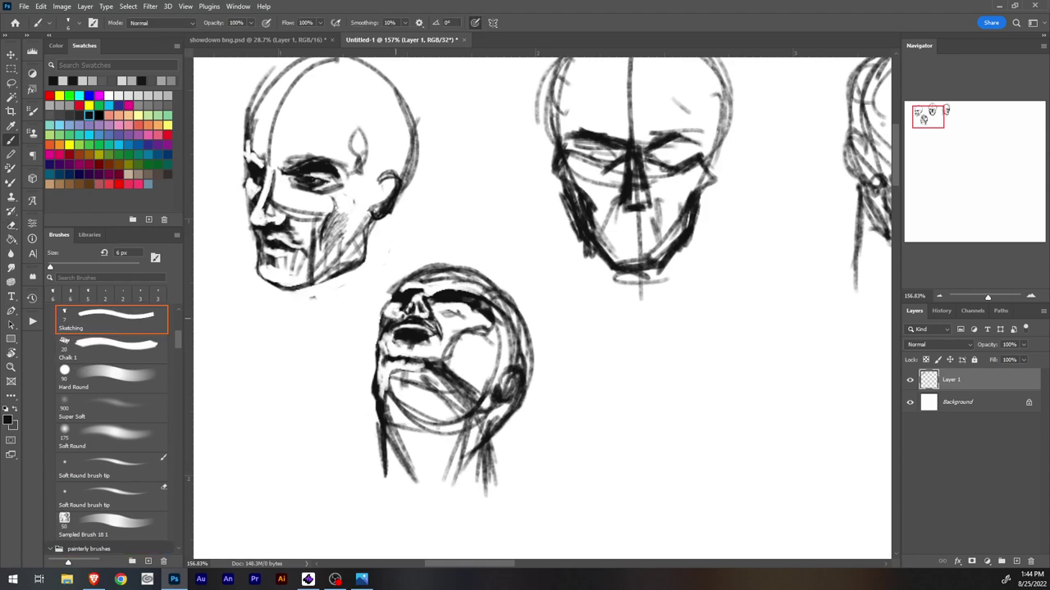
pyautogui.moveTo(384, 351); pyautogui.dragTo(384, 379)
pyautogui.moveTo(395, 361)
pyautogui.mouseDown()
pyautogui.moveTo(387, 374)
pyautogui.moveTo(399, 357)
pyautogui.moveTo(443, 363)
pyautogui.mouseUp()
pyautogui.moveTo(415, 362); pyautogui.dragTo(424, 367)
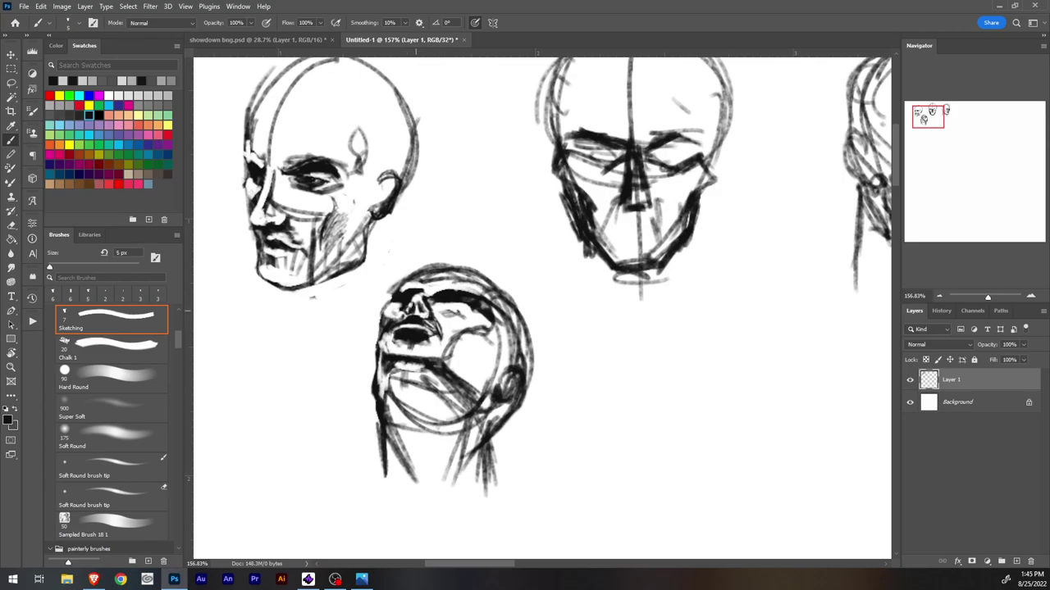
# Step: Darken the fourth head's upper lip and carve out its lower lip with a smaller eraser
pyautogui.moveTo(422, 323); pyautogui.dragTo(438, 333)
pyautogui.press('e')
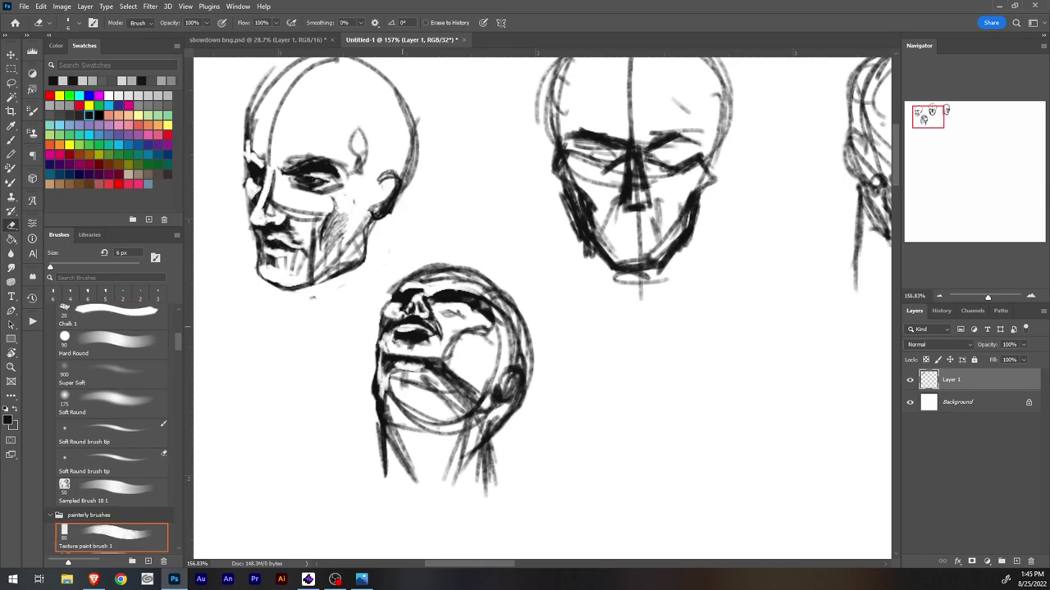
pyautogui.press('[')
pyautogui.moveTo(418, 335)
pyautogui.mouseDown()
pyautogui.moveTo(431, 331)
pyautogui.moveTo(389, 335)
pyautogui.mouseUp()
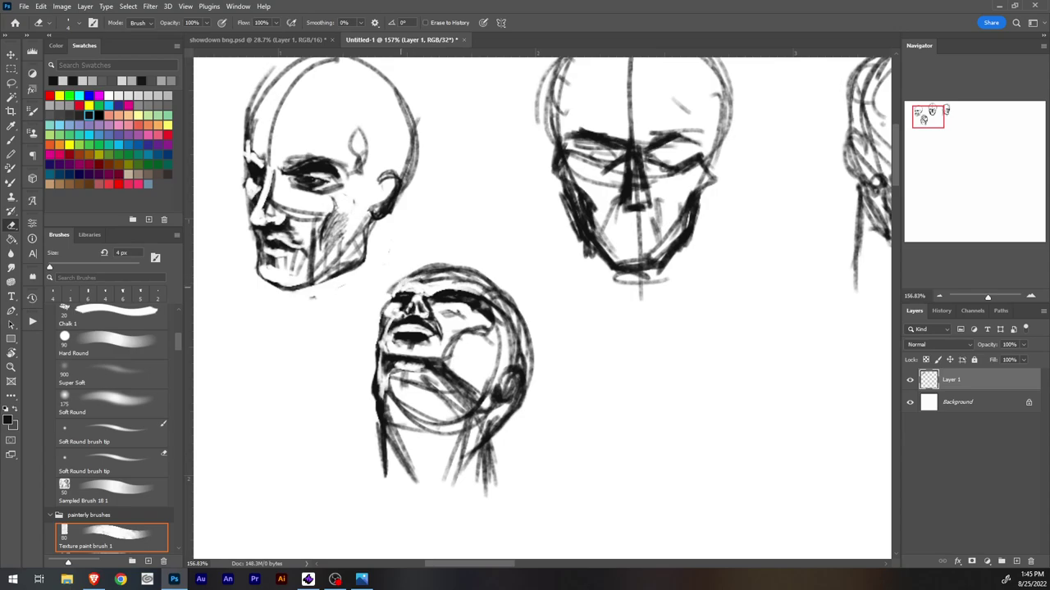
# Step: Erase the heavy construction lines across the fourth head's forehead, brow and temple
pyautogui.moveTo(408, 282)
pyautogui.mouseDown()
pyautogui.moveTo(456, 269)
pyautogui.moveTo(480, 279)
pyautogui.moveTo(449, 266)
pyautogui.mouseUp()
pyautogui.moveTo(389, 283); pyautogui.dragTo(396, 292)
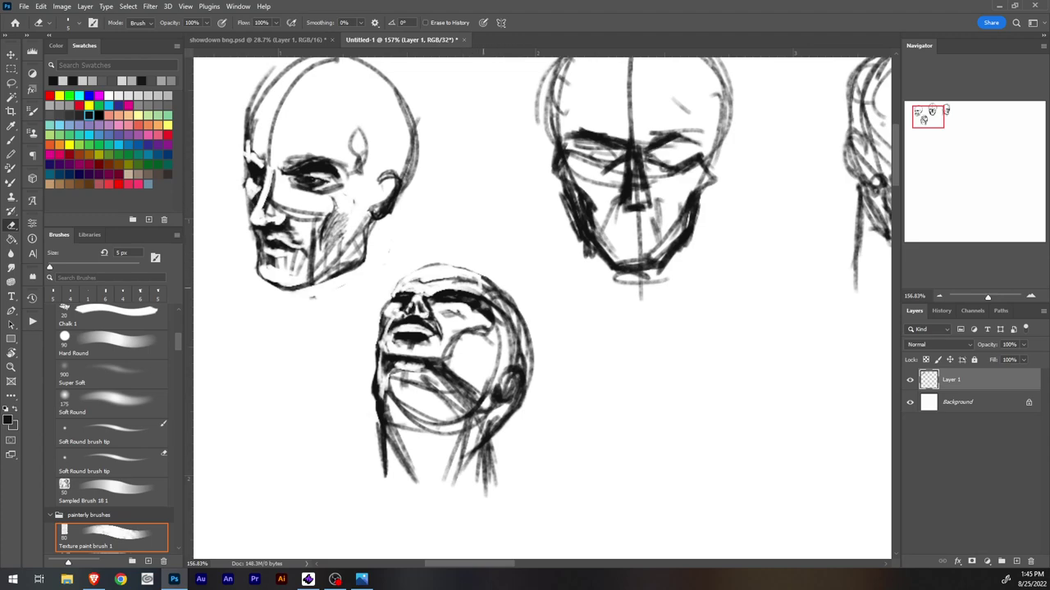
pyautogui.moveTo(478, 291)
pyautogui.mouseDown()
pyautogui.moveTo(483, 300)
pyautogui.moveTo(469, 309)
pyautogui.moveTo(444, 302)
pyautogui.moveTo(479, 314)
pyautogui.mouseUp()
# Step: Lighten the area under the fourth head's jaw, then hatch shading across its throat and draw the neck muscle lines
pyautogui.moveTo(390, 365)
pyautogui.mouseDown()
pyautogui.moveTo(389, 421)
pyautogui.moveTo(382, 385)
pyautogui.moveTo(412, 429)
pyautogui.mouseUp()
pyautogui.press('b')
pyautogui.moveTo(383, 377)
pyautogui.mouseDown()
pyautogui.moveTo(382, 413)
pyautogui.moveTo(400, 419)
pyautogui.mouseUp()
pyautogui.moveTo(380, 393); pyautogui.dragTo(422, 446)
pyautogui.moveTo(472, 405)
pyautogui.mouseDown()
pyautogui.moveTo(428, 441)
pyautogui.moveTo(405, 443)
pyautogui.moveTo(408, 435)
pyautogui.mouseUp()
pyautogui.moveTo(408, 421)
pyautogui.mouseDown()
pyautogui.moveTo(395, 402)
pyautogui.moveTo(410, 449)
pyautogui.mouseUp()
pyautogui.moveTo(391, 402); pyautogui.dragTo(414, 466)
pyautogui.moveTo(387, 423); pyautogui.dragTo(406, 465)
pyautogui.moveTo(388, 401); pyautogui.dragTo(396, 435)
pyautogui.moveTo(415, 391)
pyautogui.mouseDown()
pyautogui.moveTo(387, 424)
pyautogui.moveTo(388, 410)
pyautogui.moveTo(445, 407)
pyautogui.moveTo(387, 409)
pyautogui.mouseUp()
pyautogui.moveTo(453, 392)
pyautogui.mouseDown()
pyautogui.moveTo(396, 417)
pyautogui.moveTo(441, 417)
pyautogui.mouseUp()
pyautogui.moveTo(451, 421); pyautogui.dragTo(424, 495)
# Step: Trim the front edge of the fourth head's neck to a thin line with the eraser
pyautogui.press('e')
pyautogui.moveTo(383, 413); pyautogui.dragTo(385, 494)
pyautogui.moveTo(378, 415); pyautogui.dragTo(385, 480)
pyautogui.moveTo(387, 433); pyautogui.dragTo(389, 449)
pyautogui.moveTo(379, 404); pyautogui.dragTo(377, 415)
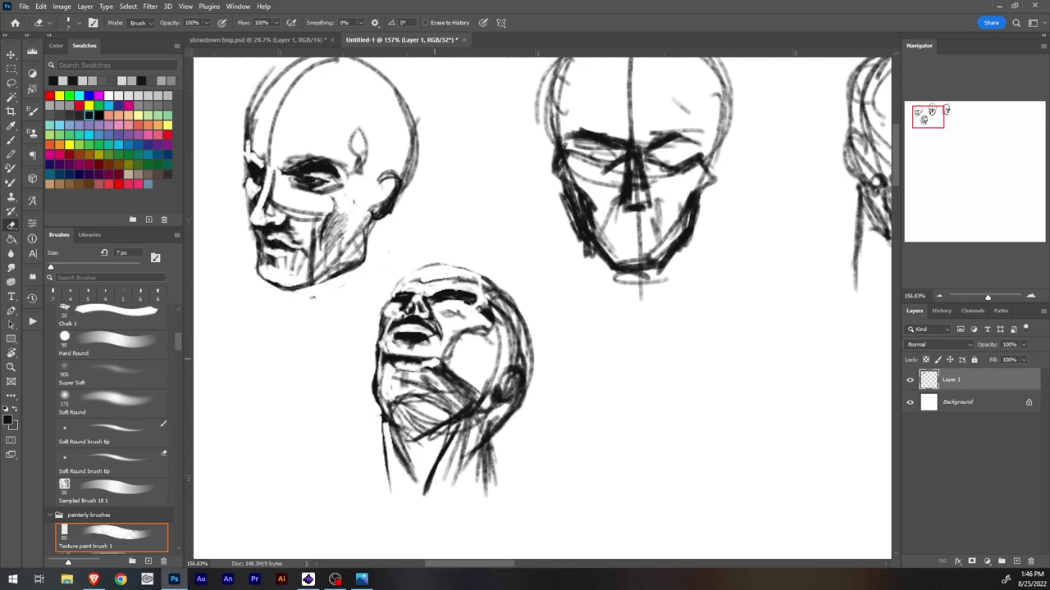
# Step: Erase light areas along the fourth head's jaw and cheek, and refine its near eye with brush and eraser
pyautogui.moveTo(409, 364)
pyautogui.mouseDown()
pyautogui.moveTo(390, 361)
pyautogui.moveTo(448, 368)
pyautogui.moveTo(463, 330)
pyautogui.mouseUp()
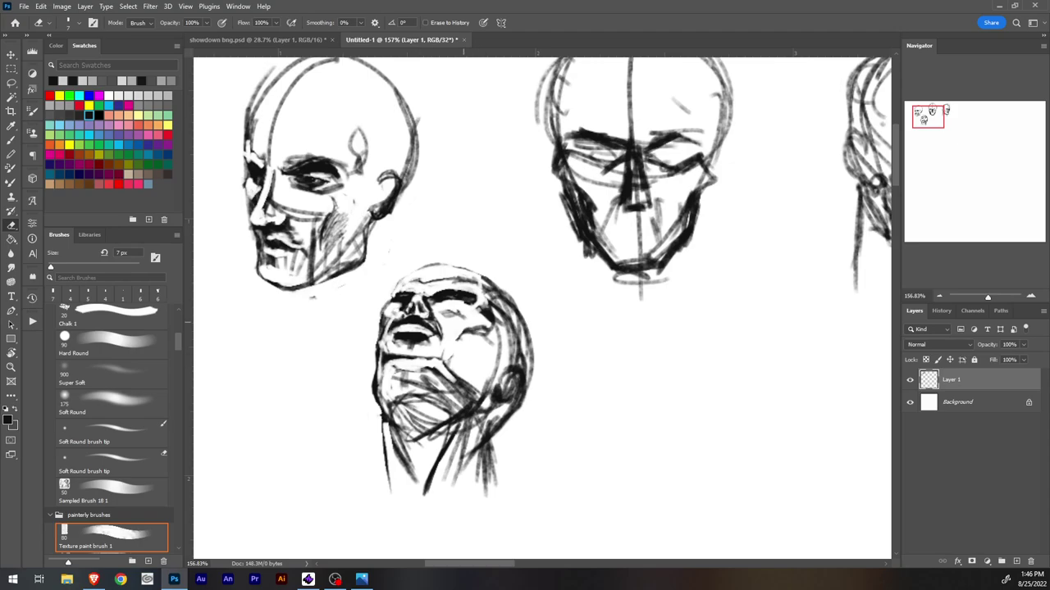
pyautogui.moveTo(442, 314)
pyautogui.mouseDown()
pyautogui.moveTo(460, 314)
pyautogui.moveTo(447, 305)
pyautogui.mouseUp()
pyautogui.press('b')
pyautogui.moveTo(433, 301); pyautogui.dragTo(449, 302)
pyautogui.press('e')
pyautogui.press('b')
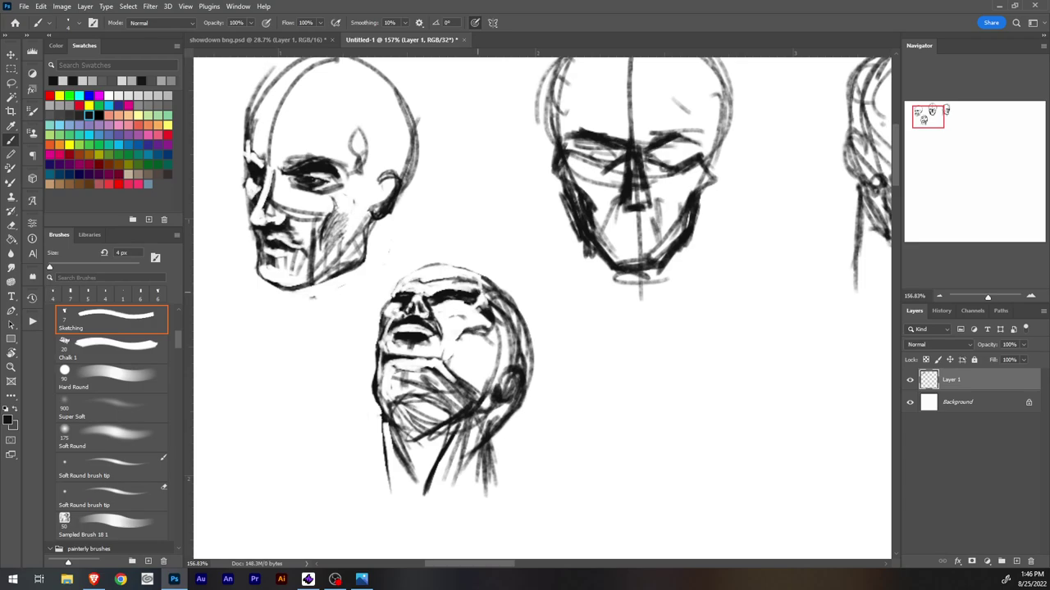
pyautogui.press('e')
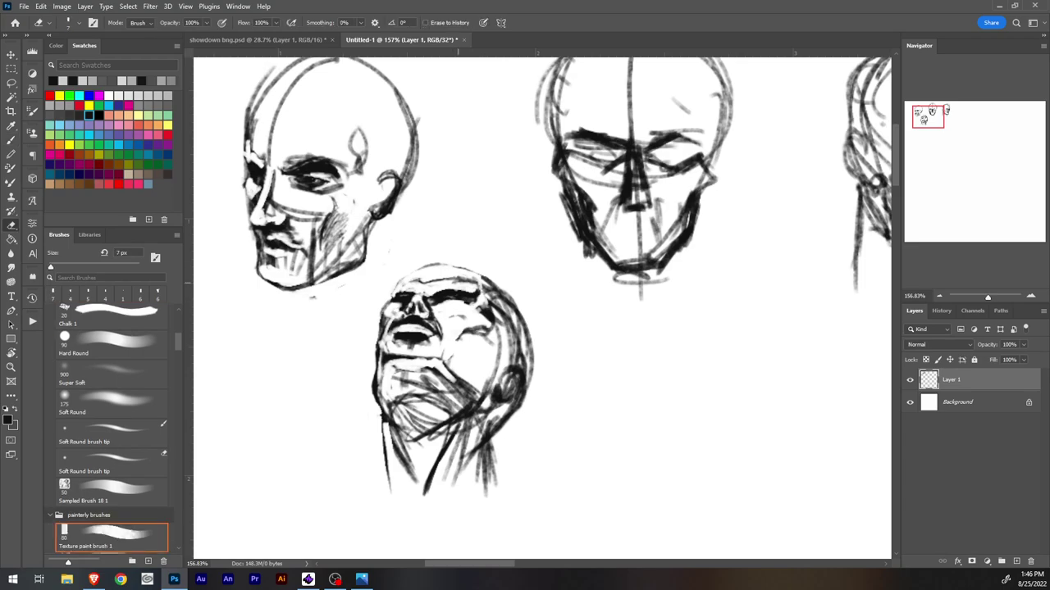
# Step: Try darkening the fourth head's brow, nose and forehead with heavy 4 px brush strokes
pyautogui.moveTo(468, 295); pyautogui.dragTo(468, 302)
pyautogui.press('b')
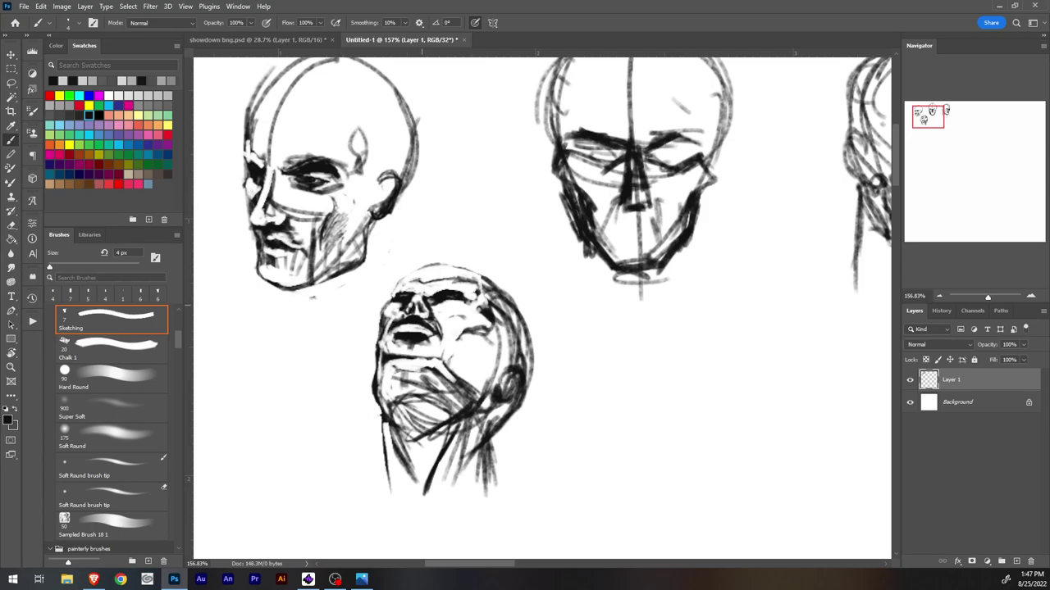
pyautogui.moveTo(400, 306); pyautogui.dragTo(381, 353)
pyautogui.moveTo(399, 308)
pyautogui.mouseDown()
pyautogui.moveTo(378, 353)
pyautogui.moveTo(389, 325)
pyautogui.mouseUp()
pyautogui.moveTo(412, 297); pyautogui.dragTo(424, 305)
pyautogui.moveTo(428, 308)
pyautogui.mouseDown()
pyautogui.moveTo(456, 301)
pyautogui.moveTo(423, 305)
pyautogui.mouseUp()
pyautogui.moveTo(441, 309)
pyautogui.mouseDown()
pyautogui.moveTo(454, 302)
pyautogui.moveTo(394, 294)
pyautogui.mouseUp()
pyautogui.moveTo(396, 292)
pyautogui.mouseDown()
pyautogui.moveTo(420, 295)
pyautogui.moveTo(390, 294)
pyautogui.mouseUp()
pyautogui.moveTo(407, 275); pyautogui.dragTo(392, 295)
pyautogui.moveTo(399, 280)
pyautogui.mouseDown()
pyautogui.moveTo(392, 287)
pyautogui.moveTo(492, 281)
pyautogui.mouseUp()
pyautogui.moveTo(484, 283)
pyautogui.mouseDown()
pyautogui.moveTo(477, 297)
pyautogui.moveTo(418, 291)
pyautogui.moveTo(433, 291)
pyautogui.mouseUp()
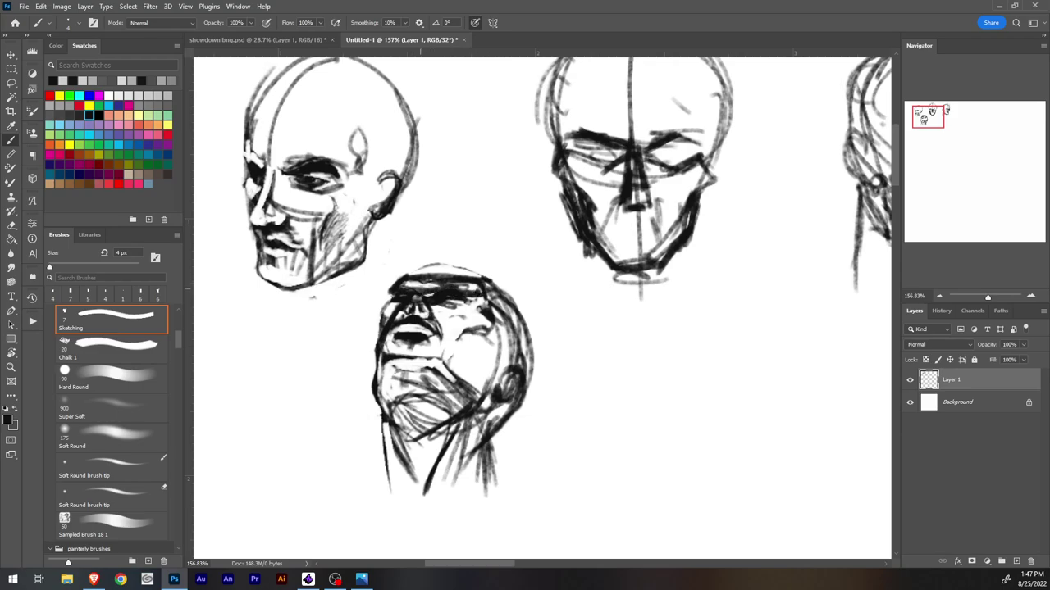
# Step: Try reshaping the fourth head's nose with the eraser, and shade its nose, upper lip and cheek in solid black
pyautogui.press('e')
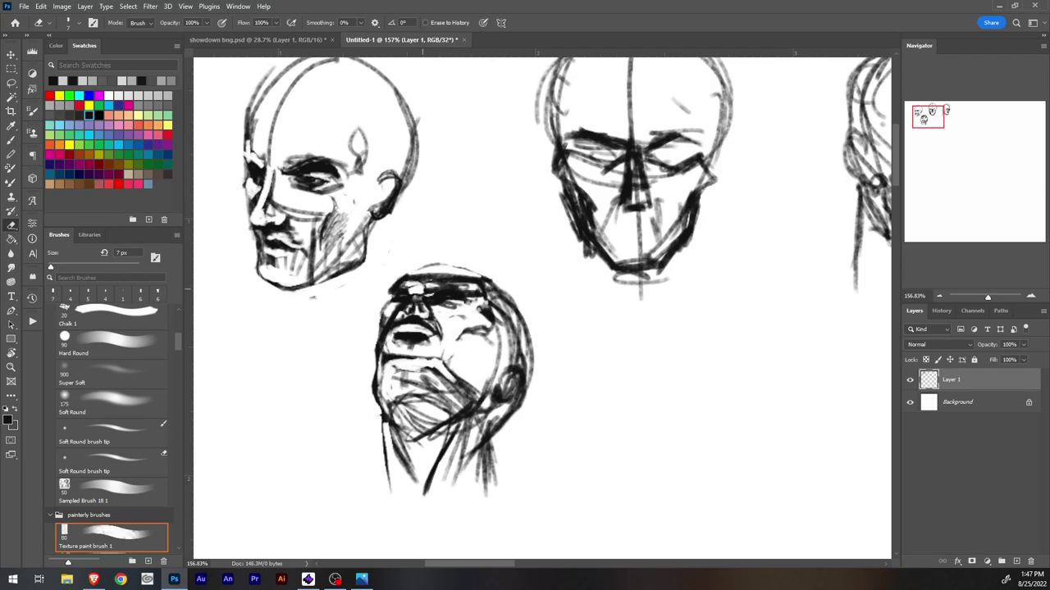
pyautogui.moveTo(423, 288)
pyautogui.mouseDown()
pyautogui.moveTo(439, 299)
pyautogui.moveTo(399, 320)
pyautogui.mouseUp()
pyautogui.press('b')
pyautogui.moveTo(420, 316)
pyautogui.mouseDown()
pyautogui.moveTo(427, 320)
pyautogui.moveTo(407, 332)
pyautogui.mouseUp()
pyautogui.moveTo(403, 330)
pyautogui.mouseDown()
pyautogui.moveTo(392, 333)
pyautogui.moveTo(421, 344)
pyautogui.mouseUp()
pyautogui.moveTo(410, 294); pyautogui.dragTo(403, 310)
pyautogui.moveTo(404, 308)
pyautogui.mouseDown()
pyautogui.moveTo(407, 293)
pyautogui.moveTo(426, 310)
pyautogui.moveTo(379, 319)
pyautogui.moveTo(377, 340)
pyautogui.mouseUp()
pyautogui.moveTo(434, 323)
pyautogui.mouseDown()
pyautogui.moveTo(469, 312)
pyautogui.moveTo(435, 336)
pyautogui.moveTo(464, 318)
pyautogui.mouseUp()
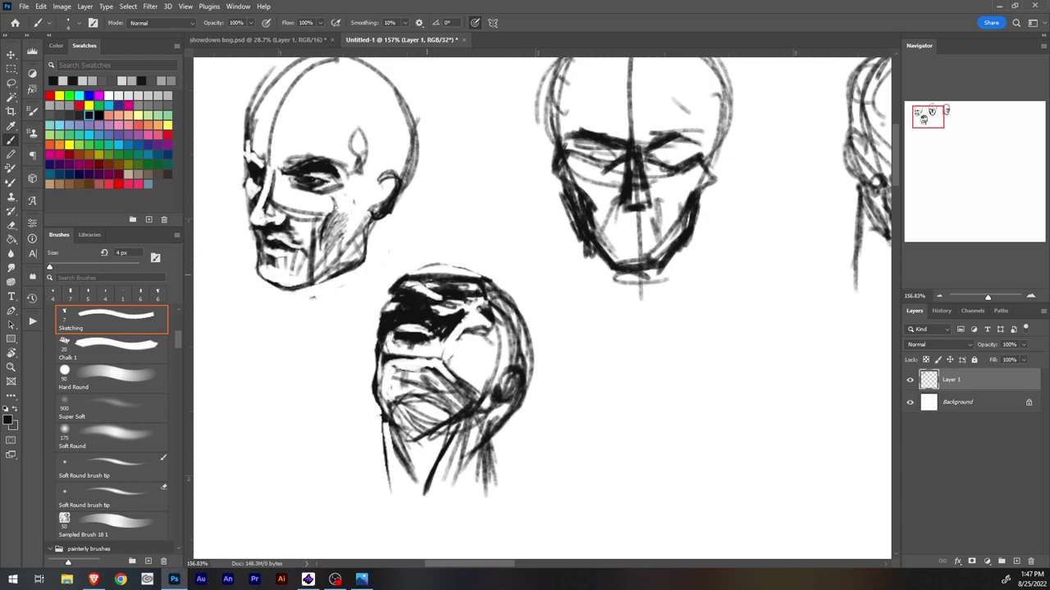
# Step: Undo the heavy shading across the fourth head's forehead, brow, nose and cheek
pyautogui.hotkey('ctrl', 'z')
pyautogui.hotkey('ctrl', 'z')
pyautogui.hotkey('ctrl', 'z')
pyautogui.hotkey('ctrl', 'z')
pyautogui.hotkey('ctrl', 'z')
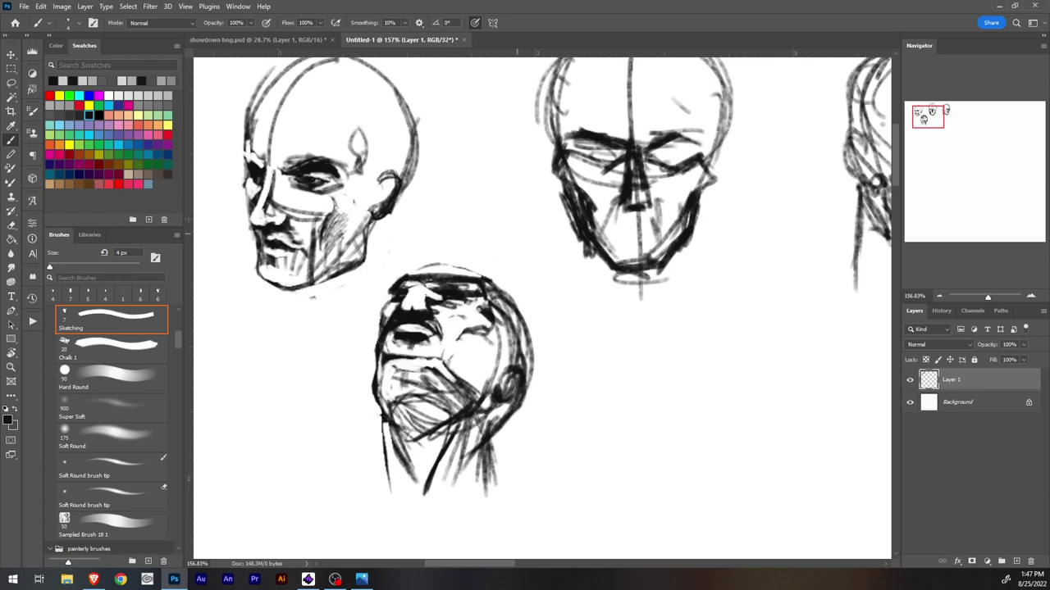
pyautogui.hotkey('ctrl', 'z')
pyautogui.hotkey('ctrl', 'z')
pyautogui.hotkey('ctrl', 'z')
pyautogui.hotkey('ctrl', 'z')
pyautogui.hotkey('ctrl', 'z')
pyautogui.hotkey('ctrl', 'z')
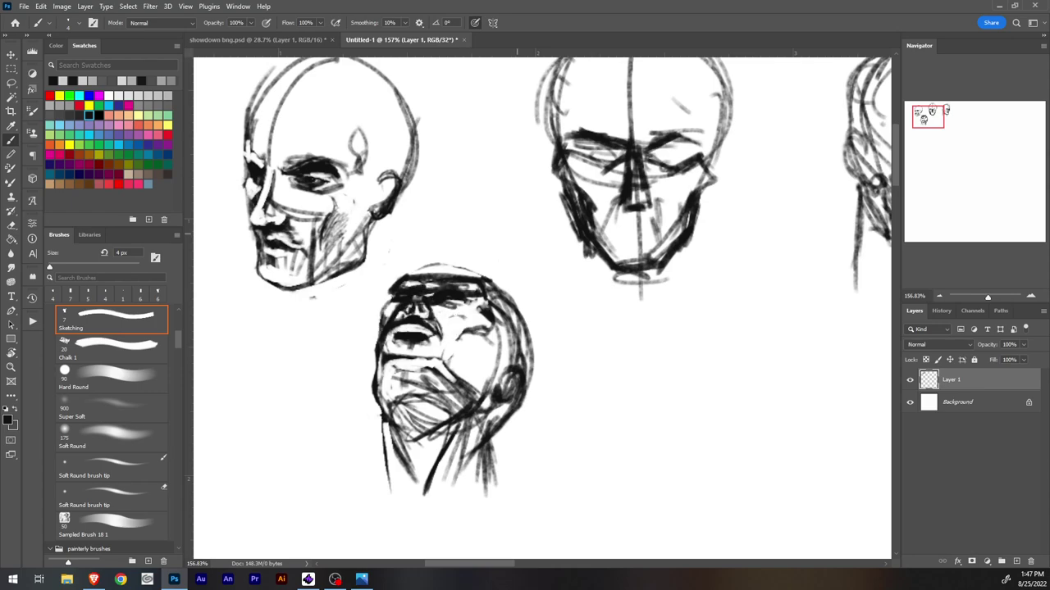
pyautogui.moveTo(392, 295)
pyautogui.mouseDown()
pyautogui.moveTo(406, 275)
pyautogui.moveTo(420, 287)
pyautogui.mouseUp()
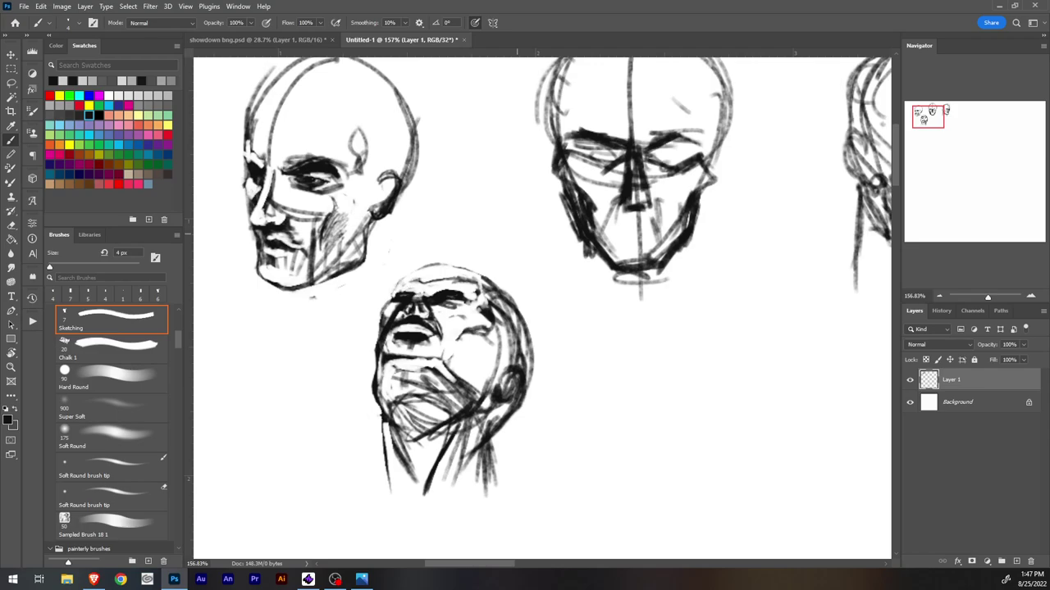
pyautogui.hotkey('ctrl', 'z')
pyautogui.hotkey('ctrl', 'z')
pyautogui.hotkey('ctrl', 'z')
pyautogui.hotkey('ctrl', 'z')
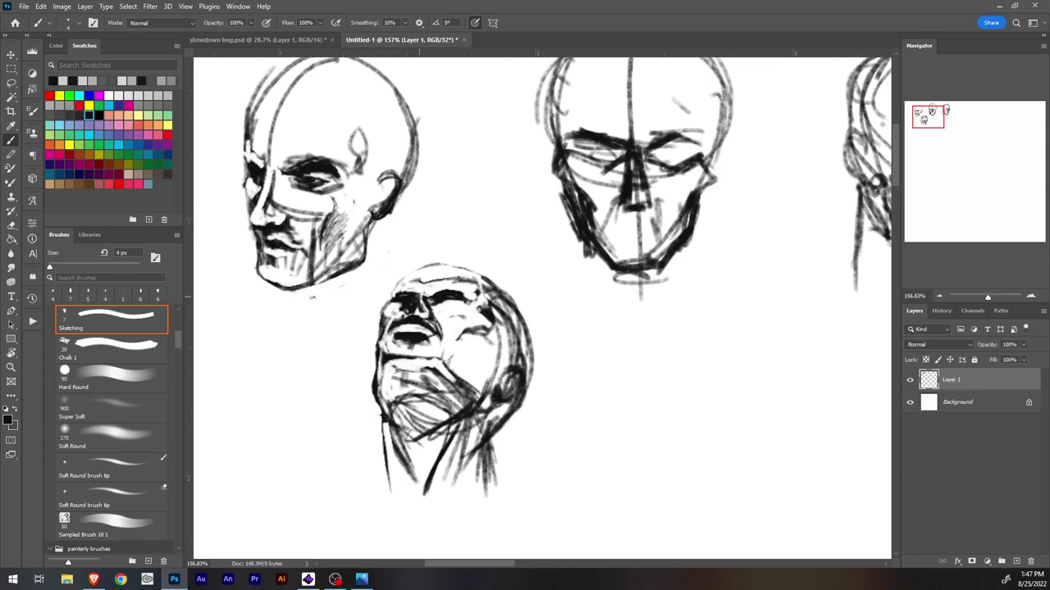
# Step: Fill the underside of the fourth head's nose with black, then carve its edges with a fine 3 px eraser
pyautogui.moveTo(419, 304)
pyautogui.mouseDown()
pyautogui.moveTo(407, 313)
pyautogui.moveTo(426, 306)
pyautogui.mouseUp()
pyautogui.press('i')
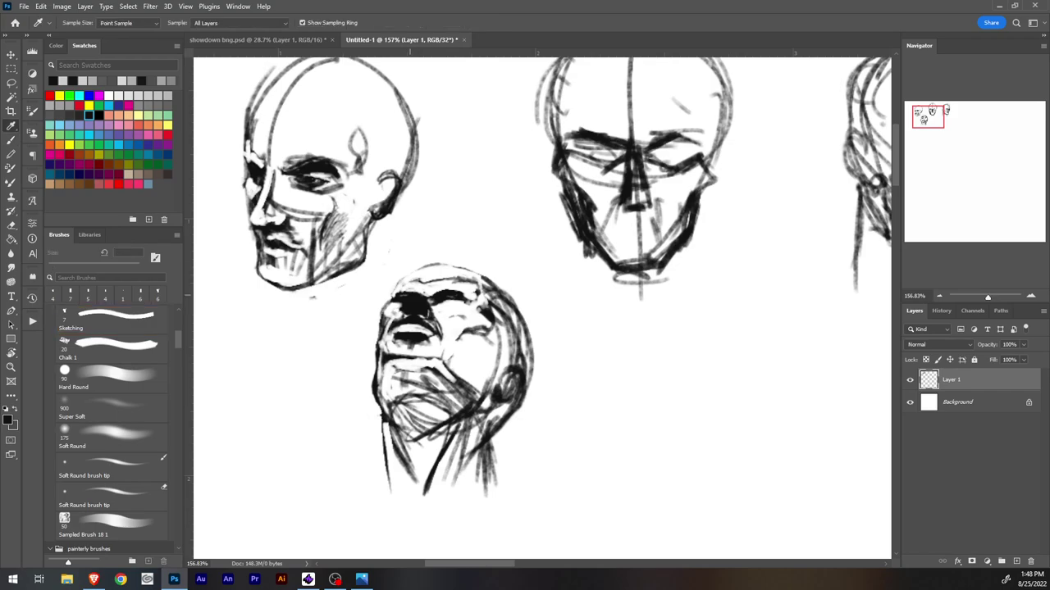
pyautogui.press('e')
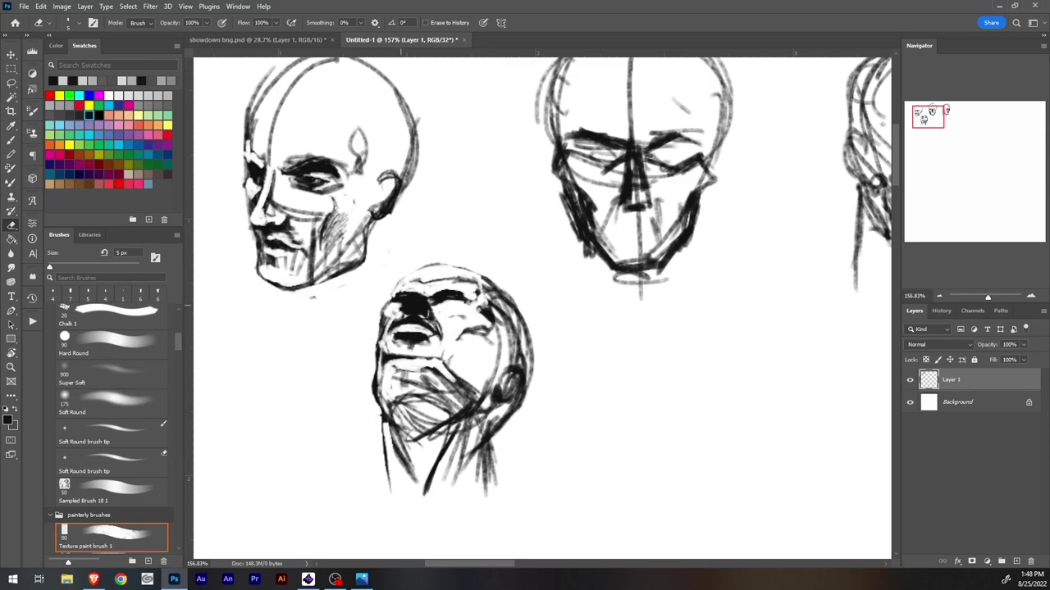
pyautogui.moveTo(389, 300); pyautogui.dragTo(402, 303)
pyautogui.press('b')
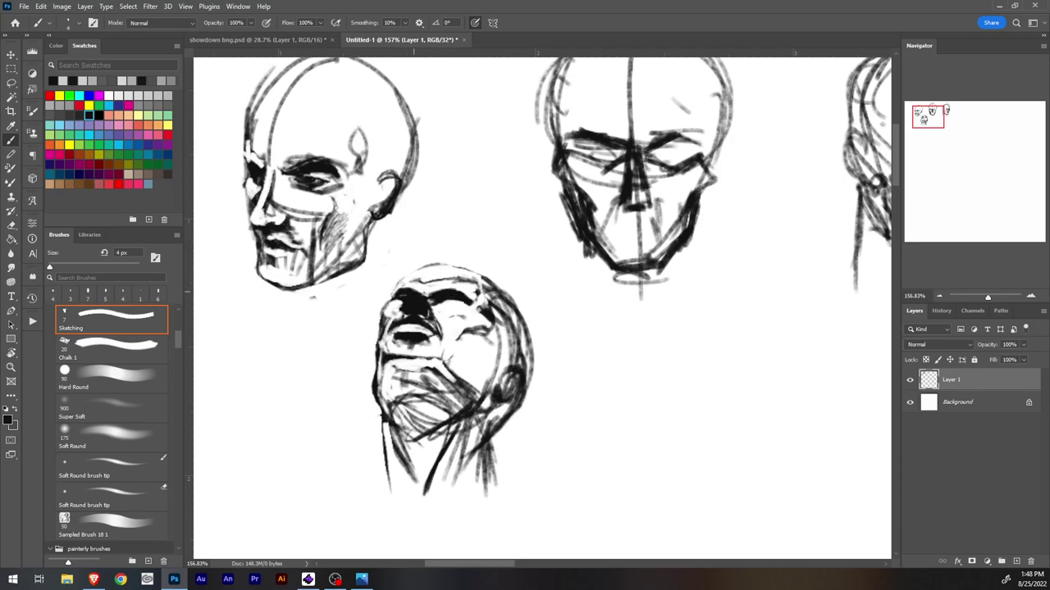
pyautogui.press('e')
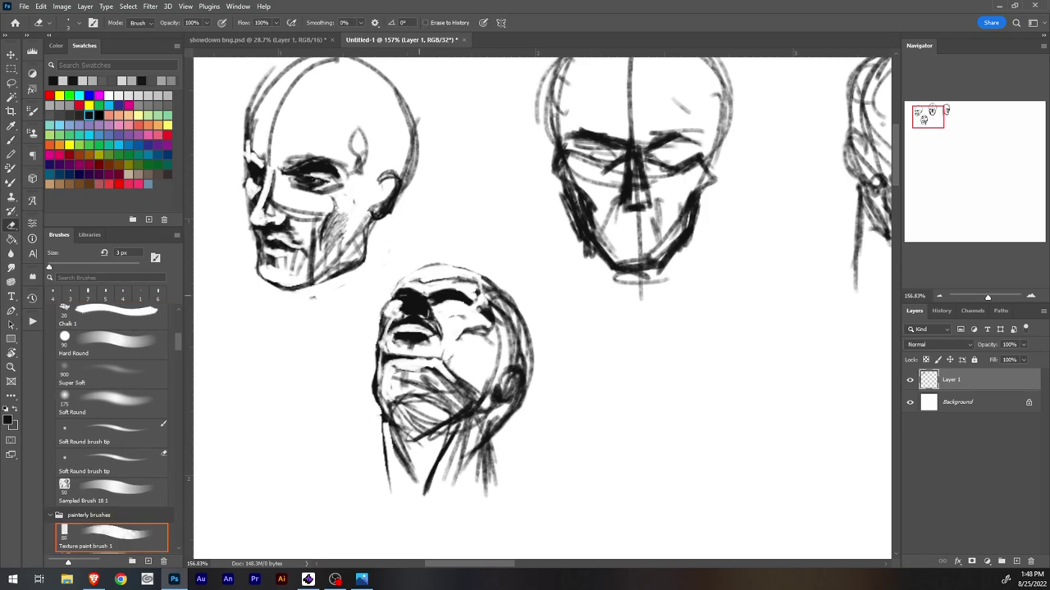
pyautogui.moveTo(410, 293); pyautogui.dragTo(421, 294)
pyautogui.moveTo(409, 296); pyautogui.dragTo(426, 305)
# Step: Draw cheek and cheekbone contours on the fourth head, running from below the near eye towards the jaw and temple
pyautogui.press('b')
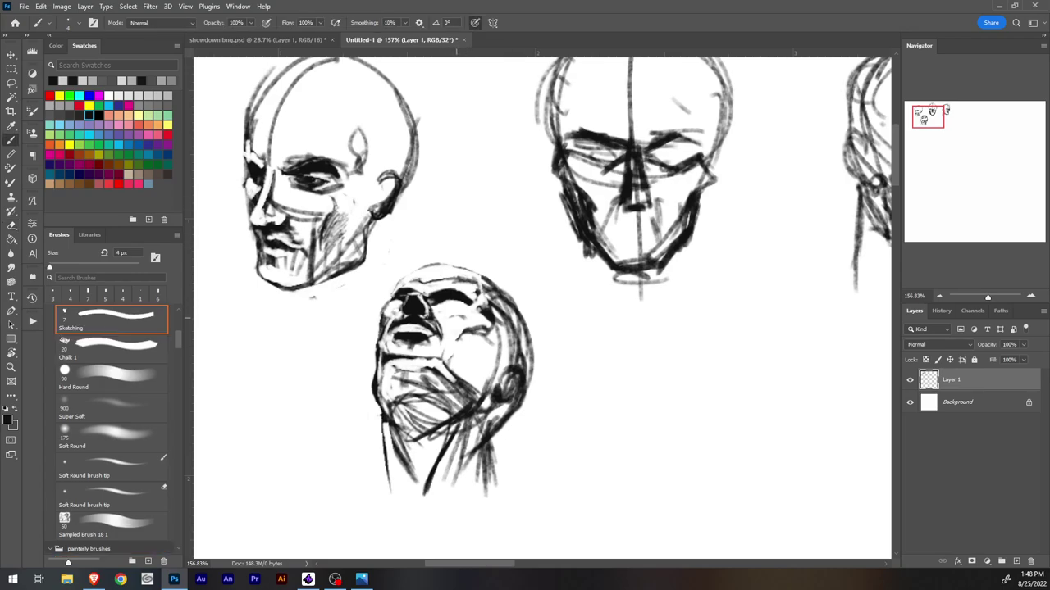
pyautogui.moveTo(461, 316); pyautogui.dragTo(451, 347)
pyautogui.moveTo(465, 320); pyautogui.dragTo(451, 353)
pyautogui.moveTo(465, 327); pyautogui.dragTo(445, 353)
pyautogui.moveTo(464, 326); pyautogui.dragTo(446, 352)
pyautogui.moveTo(459, 330); pyautogui.dragTo(472, 321)
pyautogui.moveTo(470, 323); pyautogui.dragTo(472, 310)
pyautogui.moveTo(476, 317)
pyautogui.mouseDown()
pyautogui.moveTo(469, 307)
pyautogui.moveTo(479, 319)
pyautogui.mouseUp()
pyautogui.moveTo(478, 317); pyautogui.dragTo(469, 321)
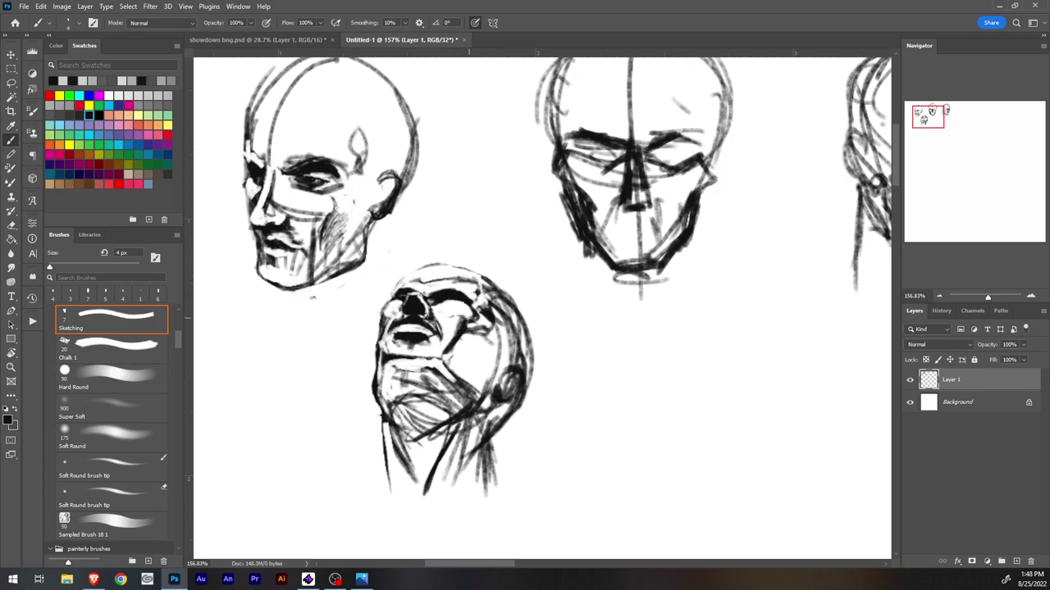
# Step: Darken the fourth head's ear and sketch a higher arc over its forehead and crown
pyautogui.press('e')
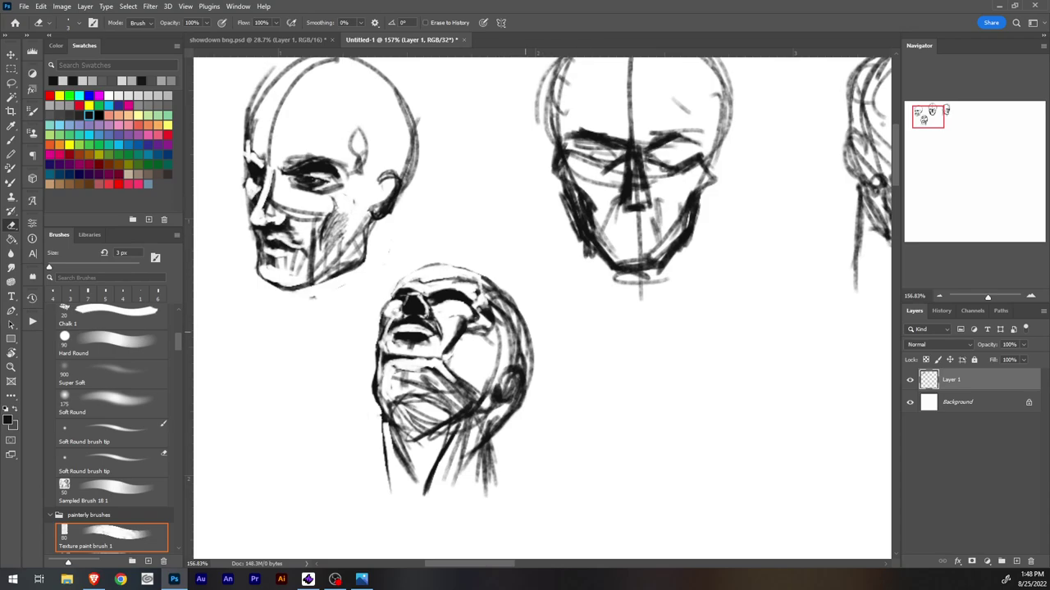
pyautogui.press('b')
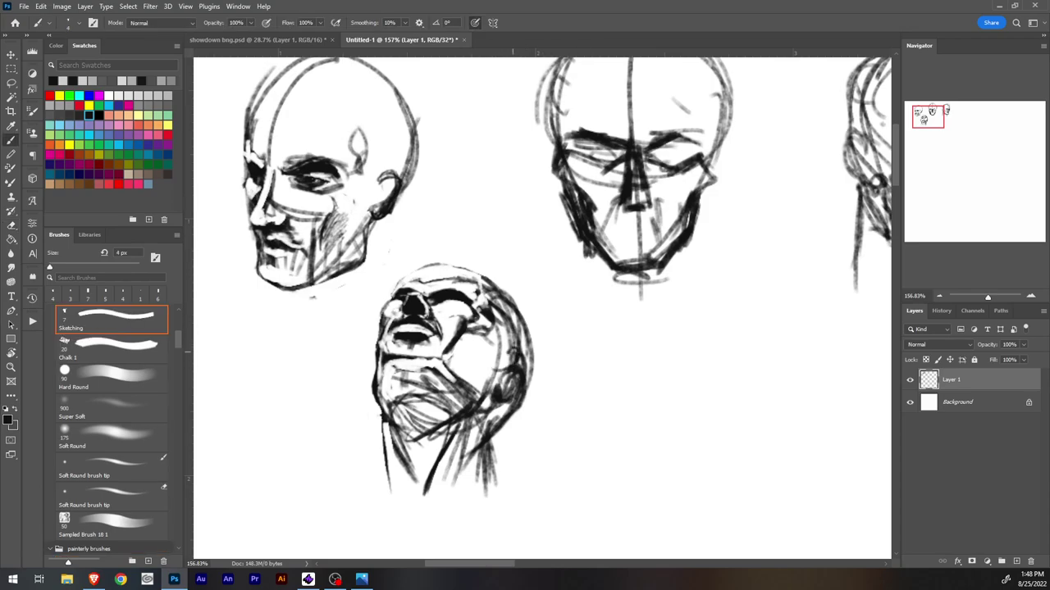
pyautogui.moveTo(512, 376); pyautogui.dragTo(491, 389)
pyautogui.moveTo(459, 265); pyautogui.dragTo(495, 287)
pyautogui.moveTo(423, 274)
pyautogui.mouseDown()
pyautogui.moveTo(487, 259)
pyautogui.moveTo(488, 280)
pyautogui.moveTo(480, 264)
pyautogui.moveTo(457, 263)
pyautogui.moveTo(494, 264)
pyautogui.moveTo(512, 317)
pyautogui.mouseUp()
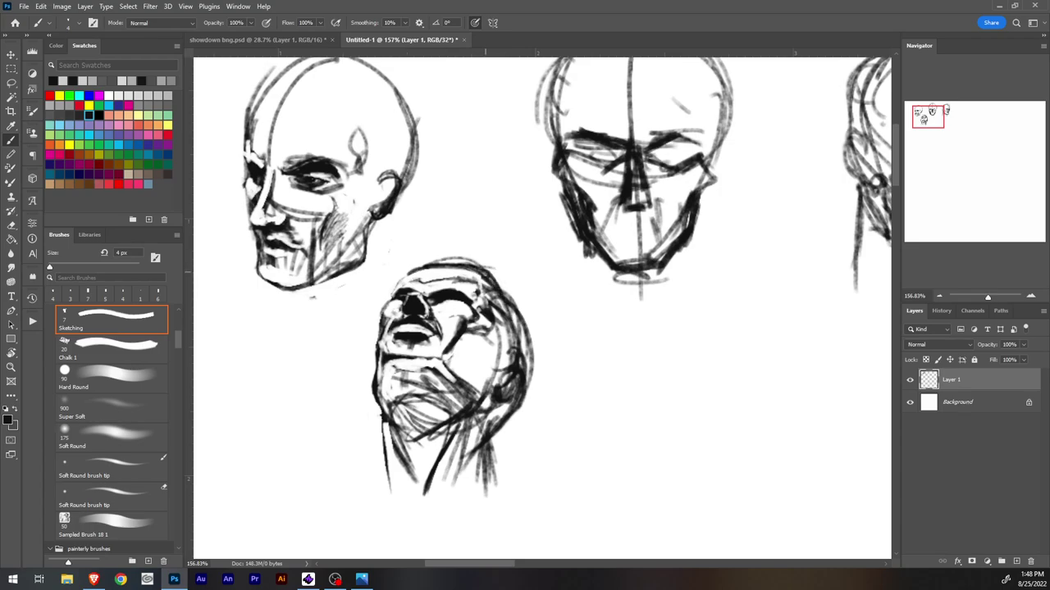
# Step: Draw a heavy new contour down the back of the fourth head, from the crown past the ear to the nape
pyautogui.moveTo(484, 271); pyautogui.dragTo(507, 299)
pyautogui.moveTo(508, 306); pyautogui.dragTo(520, 353)
pyautogui.moveTo(498, 282); pyautogui.dragTo(505, 356)
pyautogui.moveTo(515, 316); pyautogui.dragTo(492, 428)
pyautogui.moveTo(513, 380); pyautogui.dragTo(483, 423)
pyautogui.moveTo(514, 351)
pyautogui.mouseDown()
pyautogui.moveTo(482, 425)
pyautogui.moveTo(489, 417)
pyautogui.mouseUp()
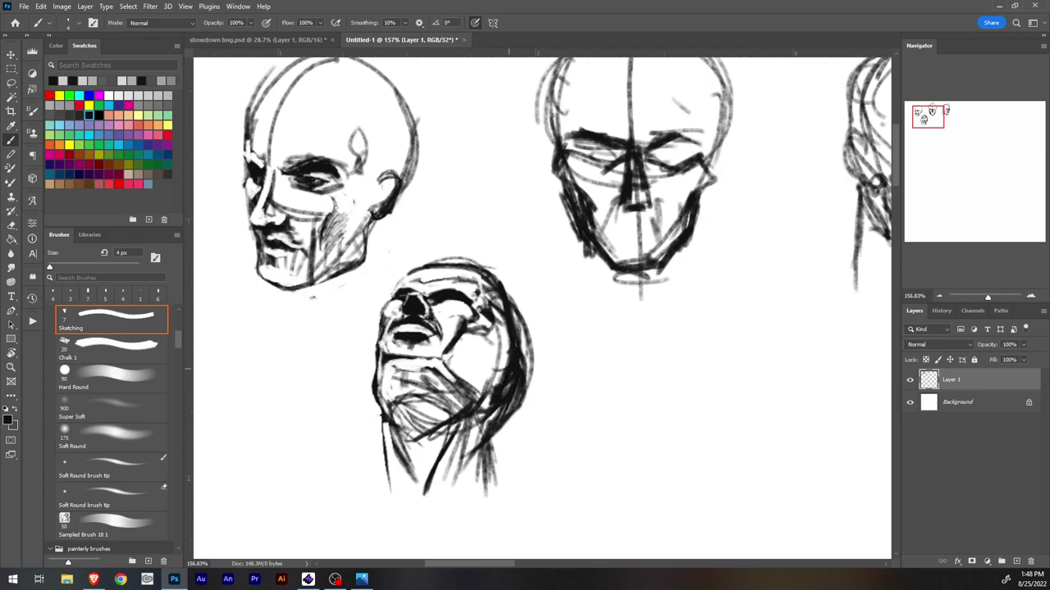
pyautogui.moveTo(510, 333); pyautogui.dragTo(504, 369)
pyautogui.moveTo(493, 395); pyautogui.dragTo(475, 418)
# Step: Erase the outer construction lines behind the fourth head's new back contour with an 8 px eraser
pyautogui.press('e')
pyautogui.moveTo(517, 298)
pyautogui.mouseDown()
pyautogui.moveTo(510, 352)
pyautogui.moveTo(523, 372)
pyautogui.mouseUp()
pyautogui.press(']')
pyautogui.press(']')
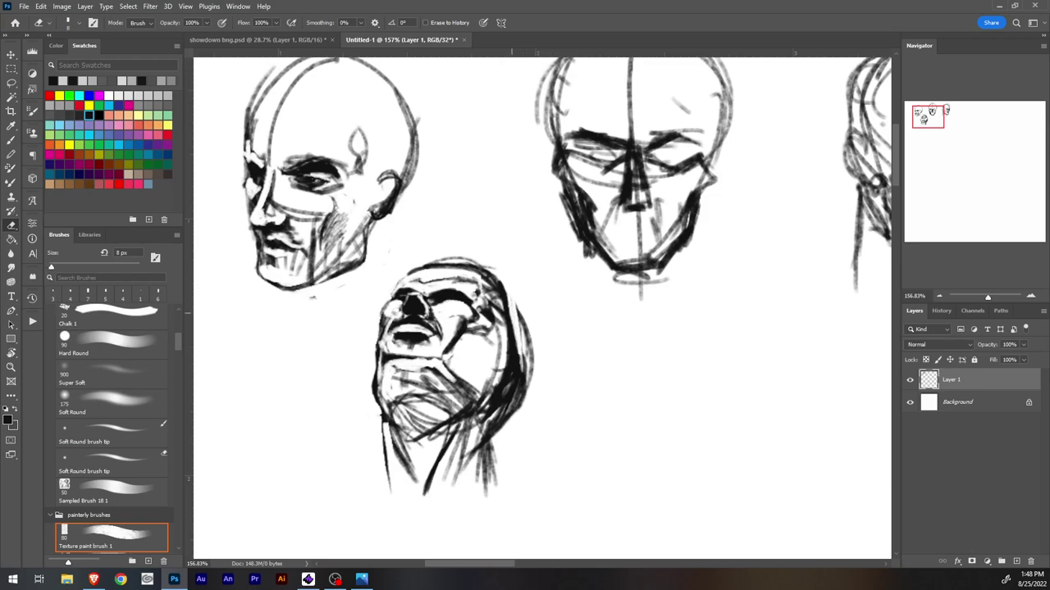
pyautogui.moveTo(509, 300); pyautogui.dragTo(516, 390)
pyautogui.moveTo(519, 305)
pyautogui.mouseDown()
pyautogui.moveTo(523, 359)
pyautogui.moveTo(507, 419)
pyautogui.mouseUp()
pyautogui.moveTo(526, 320)
pyautogui.mouseDown()
pyautogui.moveTo(527, 360)
pyautogui.moveTo(510, 405)
pyautogui.mouseUp()
pyautogui.moveTo(530, 331); pyautogui.dragTo(531, 385)
pyautogui.moveTo(509, 414); pyautogui.dragTo(502, 426)
pyautogui.moveTo(513, 390); pyautogui.dragTo(497, 434)
pyautogui.moveTo(513, 379); pyautogui.dragTo(497, 425)
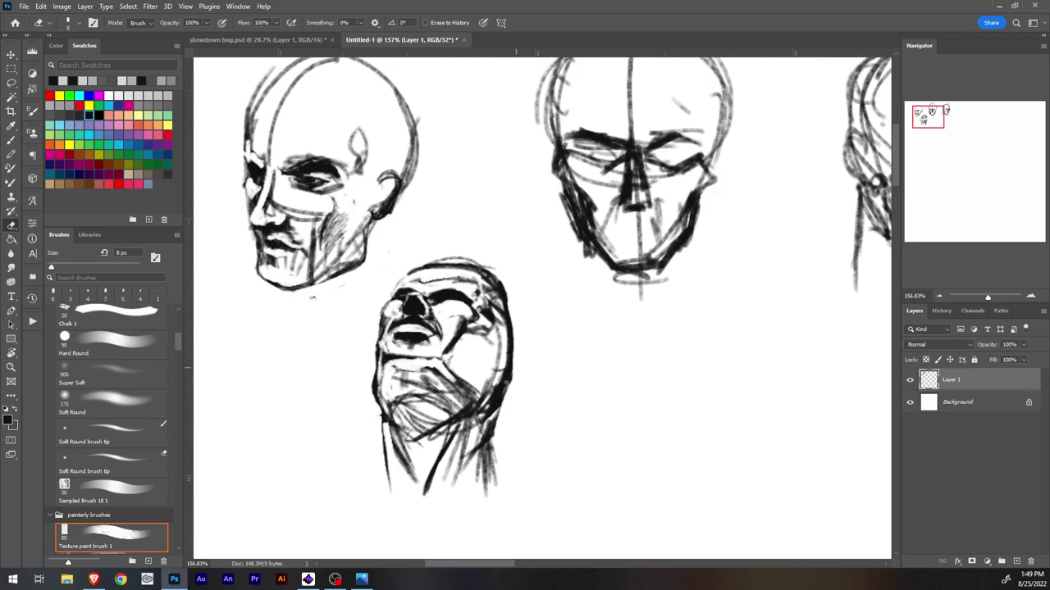
pyautogui.moveTo(513, 364)
pyautogui.mouseDown()
pyautogui.moveTo(492, 413)
pyautogui.moveTo(501, 390)
pyautogui.mouseUp()
# Step: Thicken the fourth head's back contour from the temple down to the ear with the brush
pyautogui.press('b')
pyautogui.moveTo(505, 296)
pyautogui.mouseDown()
pyautogui.moveTo(512, 328)
pyautogui.moveTo(502, 346)
pyautogui.mouseUp()
pyautogui.moveTo(510, 356); pyautogui.dragTo(501, 373)
pyautogui.moveTo(513, 307); pyautogui.dragTo(513, 363)
pyautogui.moveTo(511, 294); pyautogui.dragTo(511, 362)
pyautogui.moveTo(515, 318); pyautogui.dragTo(498, 378)
pyautogui.moveTo(506, 341); pyautogui.dragTo(493, 382)
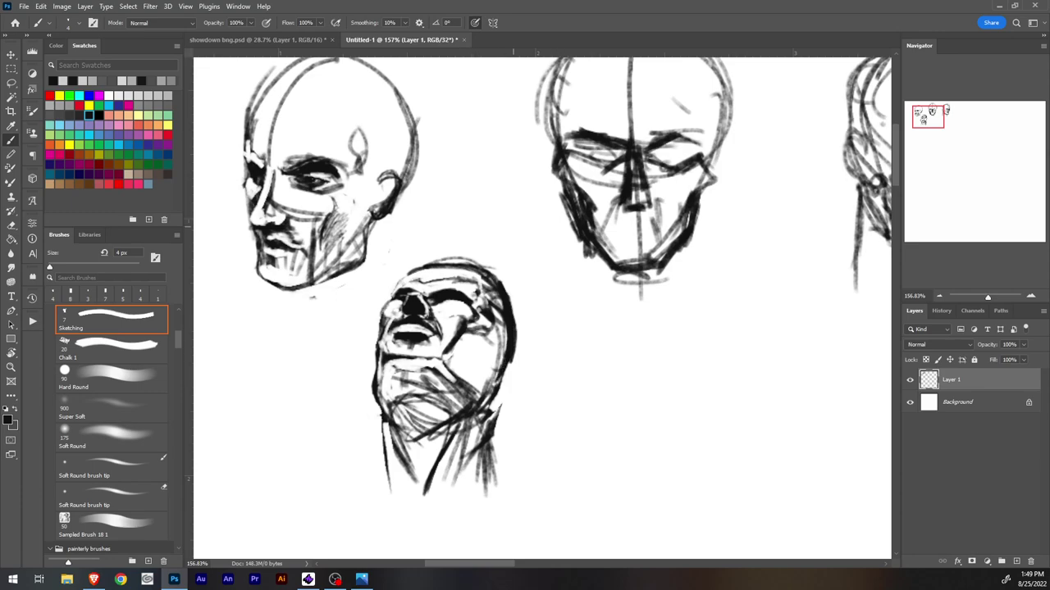
# Step: Erase the extra arc over the fourth head's crown, redraw a thin outline there, and trim the back contour
pyautogui.press('e')
pyautogui.moveTo(411, 266); pyautogui.dragTo(492, 274)
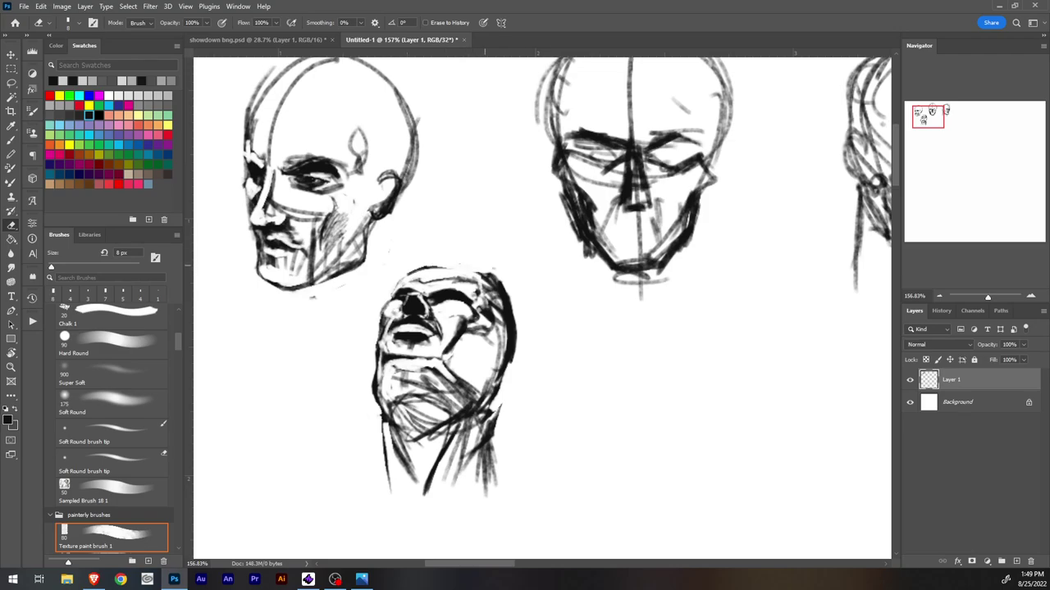
pyautogui.press('b')
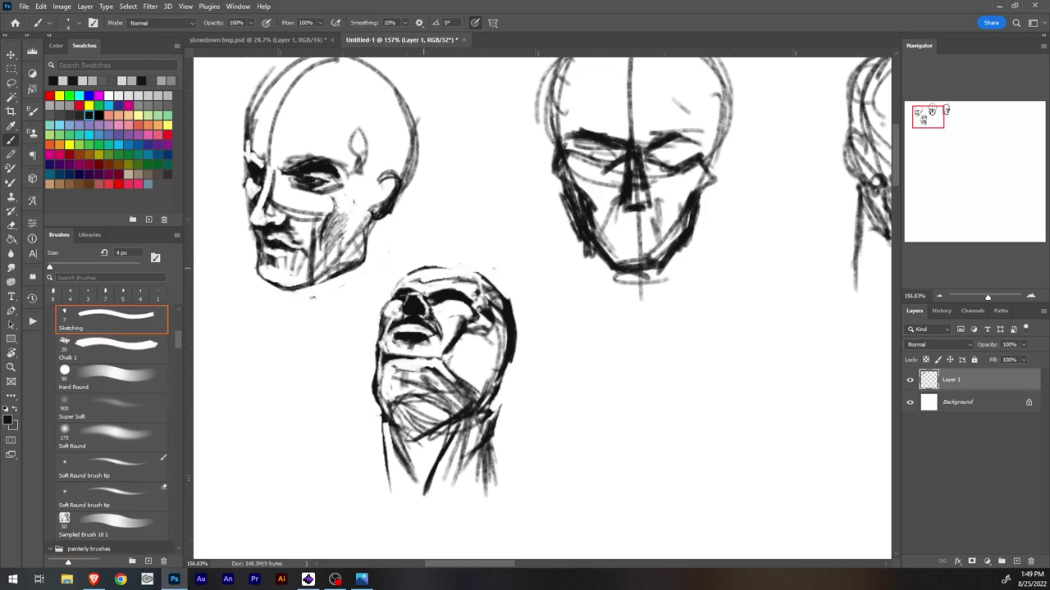
pyautogui.moveTo(413, 271)
pyautogui.mouseDown()
pyautogui.moveTo(481, 266)
pyautogui.moveTo(445, 268)
pyautogui.mouseUp()
pyautogui.press('e')
pyautogui.moveTo(508, 298)
pyautogui.mouseDown()
pyautogui.moveTo(513, 362)
pyautogui.moveTo(501, 379)
pyautogui.moveTo(492, 370)
pyautogui.mouseUp()
# Step: Strengthen the fourth head's jaw with diagonal brush strokes and clean up the cheek above with the eraser
pyautogui.press('b')
pyautogui.moveTo(481, 361)
pyautogui.mouseDown()
pyautogui.moveTo(488, 370)
pyautogui.moveTo(434, 369)
pyautogui.moveTo(456, 384)
pyautogui.mouseUp()
pyautogui.moveTo(464, 361)
pyautogui.mouseDown()
pyautogui.moveTo(436, 379)
pyautogui.moveTo(448, 381)
pyautogui.mouseUp()
pyautogui.moveTo(456, 356)
pyautogui.mouseDown()
pyautogui.moveTo(435, 372)
pyautogui.moveTo(411, 359)
pyautogui.moveTo(451, 386)
pyautogui.mouseUp()
pyautogui.press('e')
pyautogui.moveTo(456, 347); pyautogui.dragTo(450, 344)
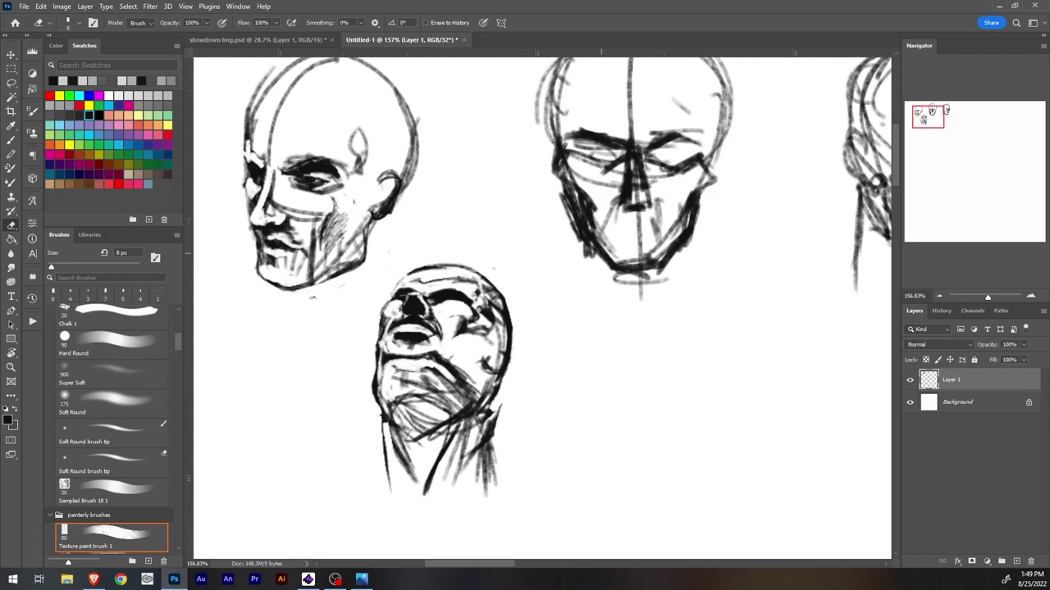
# Step: Draw the fourth head's ear and darken the jaw corner and the nape beneath it
pyautogui.press('b')
pyautogui.moveTo(477, 382); pyautogui.dragTo(472, 391)
pyautogui.moveTo(482, 370)
pyautogui.mouseDown()
pyautogui.moveTo(476, 387)
pyautogui.moveTo(487, 366)
pyautogui.mouseUp()
pyautogui.moveTo(502, 363)
pyautogui.mouseDown()
pyautogui.moveTo(484, 373)
pyautogui.moveTo(502, 347)
pyautogui.moveTo(507, 372)
pyautogui.moveTo(474, 380)
pyautogui.moveTo(475, 423)
pyautogui.mouseUp()
pyautogui.moveTo(481, 385)
pyautogui.mouseDown()
pyautogui.moveTo(477, 438)
pyautogui.moveTo(482, 419)
pyautogui.mouseUp()
pyautogui.moveTo(493, 377)
pyautogui.mouseDown()
pyautogui.moveTo(479, 398)
pyautogui.moveTo(490, 388)
pyautogui.moveTo(488, 406)
pyautogui.mouseUp()
# Step: Erase the old lines behind the fourth head's neck, then redraw the neck's back and front contours
pyautogui.press('e')
pyautogui.moveTo(498, 401); pyautogui.dragTo(494, 482)
pyautogui.moveTo(485, 428); pyautogui.dragTo(496, 487)
pyautogui.press('b')
pyautogui.moveTo(486, 391); pyautogui.dragTo(496, 438)
pyautogui.moveTo(485, 392); pyautogui.dragTo(495, 445)
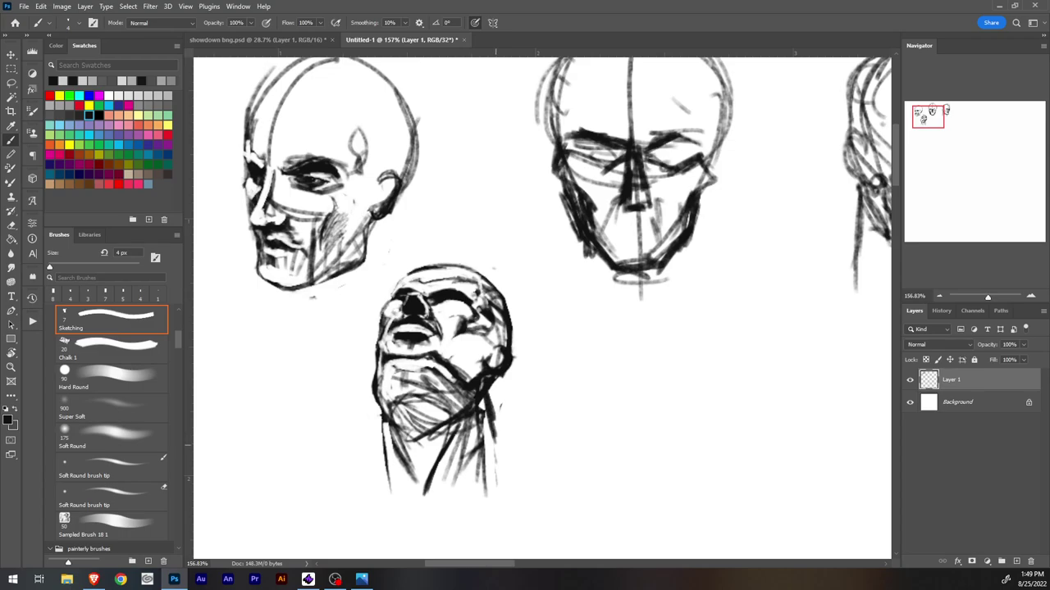
pyautogui.moveTo(380, 397); pyautogui.dragTo(397, 456)
pyautogui.moveTo(379, 404)
pyautogui.mouseDown()
pyautogui.moveTo(399, 451)
pyautogui.moveTo(384, 491)
pyautogui.mouseUp()
# Step: Erase the hatching under the fourth head's jaw and the lines across its throat
pyautogui.press('e')
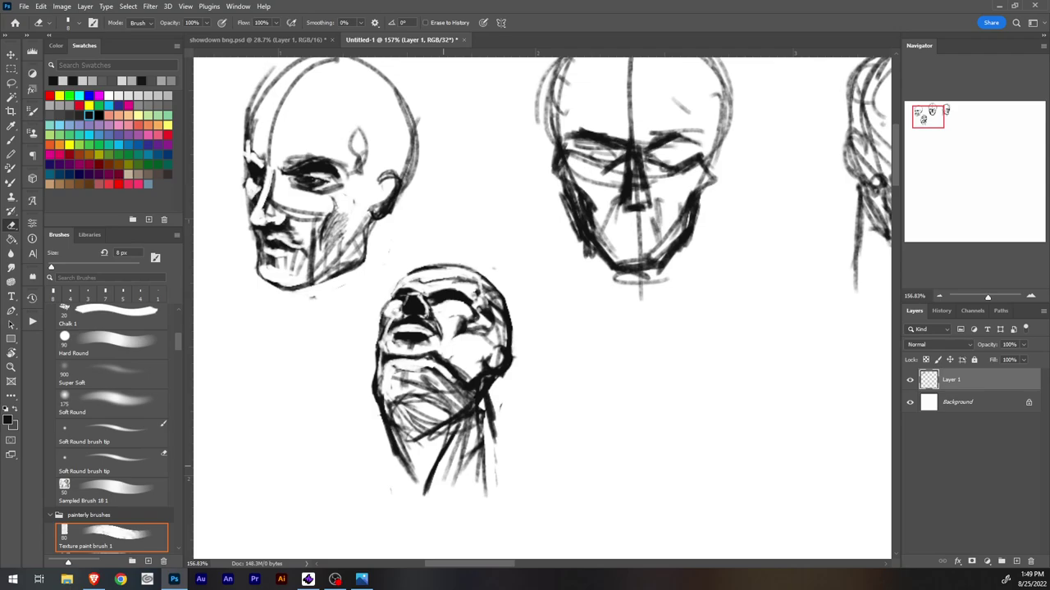
pyautogui.moveTo(452, 435)
pyautogui.mouseDown()
pyautogui.moveTo(425, 495)
pyautogui.moveTo(414, 484)
pyautogui.mouseUp()
pyautogui.moveTo(427, 414); pyautogui.dragTo(401, 441)
pyautogui.moveTo(410, 393); pyautogui.dragTo(419, 428)
pyautogui.moveTo(401, 382)
pyautogui.mouseDown()
pyautogui.moveTo(405, 423)
pyautogui.moveTo(389, 416)
pyautogui.mouseUp()
pyautogui.moveTo(394, 366)
pyautogui.mouseDown()
pyautogui.moveTo(419, 402)
pyautogui.moveTo(422, 369)
pyautogui.moveTo(403, 387)
pyautogui.moveTo(443, 402)
pyautogui.moveTo(447, 382)
pyautogui.moveTo(435, 423)
pyautogui.mouseUp()
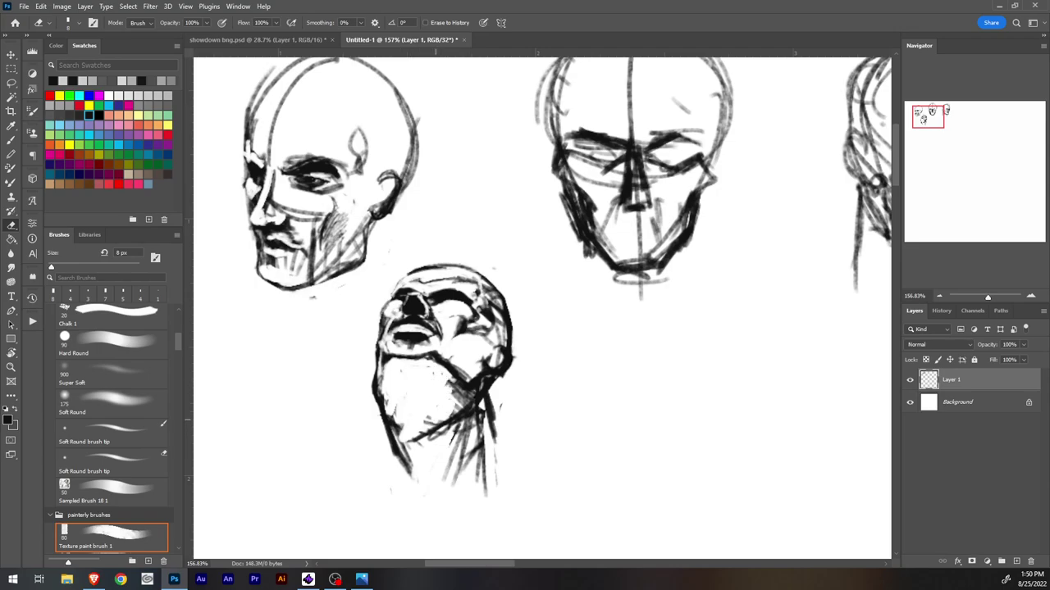
# Step: Sketch V-shaped planes under the fourth head's chin, then erase the front contour of its neck
pyautogui.press('b')
pyautogui.moveTo(389, 361)
pyautogui.mouseDown()
pyautogui.moveTo(415, 410)
pyautogui.moveTo(435, 354)
pyautogui.moveTo(420, 418)
pyautogui.moveTo(392, 361)
pyautogui.mouseUp()
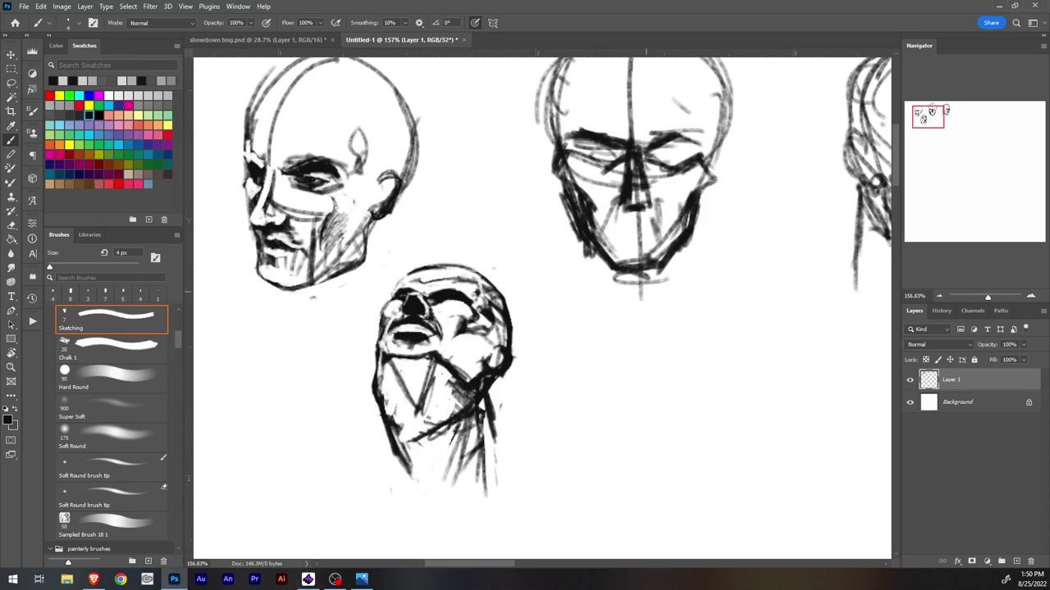
pyautogui.moveTo(380, 356)
pyautogui.mouseDown()
pyautogui.moveTo(376, 402)
pyautogui.moveTo(402, 465)
pyautogui.mouseUp()
pyautogui.press('e')
pyautogui.moveTo(379, 389); pyautogui.dragTo(410, 478)
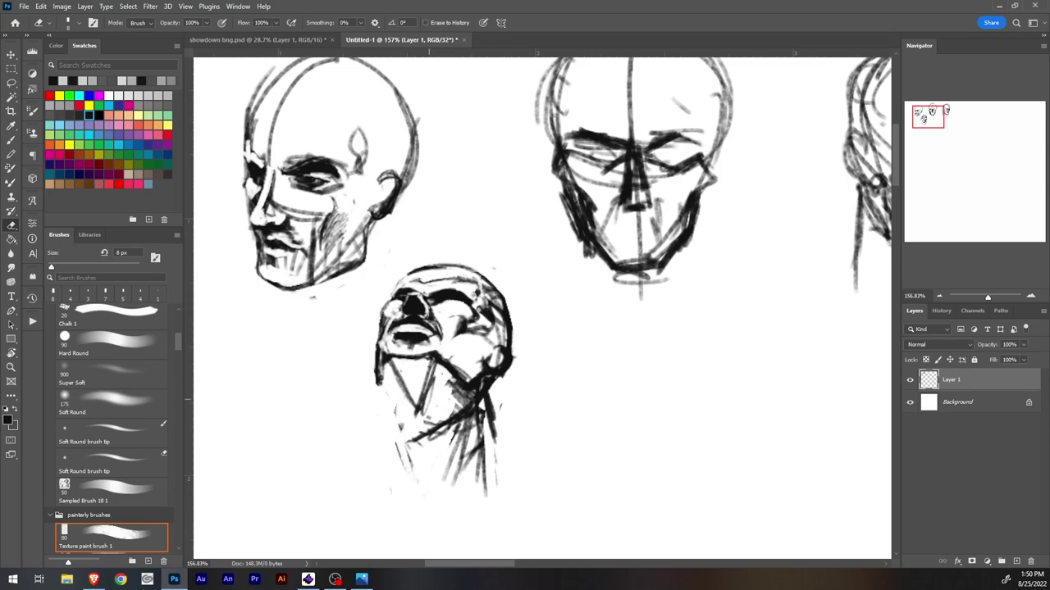
# Step: Trim the line below the fourth head's chin, then draw the throat's front edge and curved cross-contours under the jaw
pyautogui.press('b')
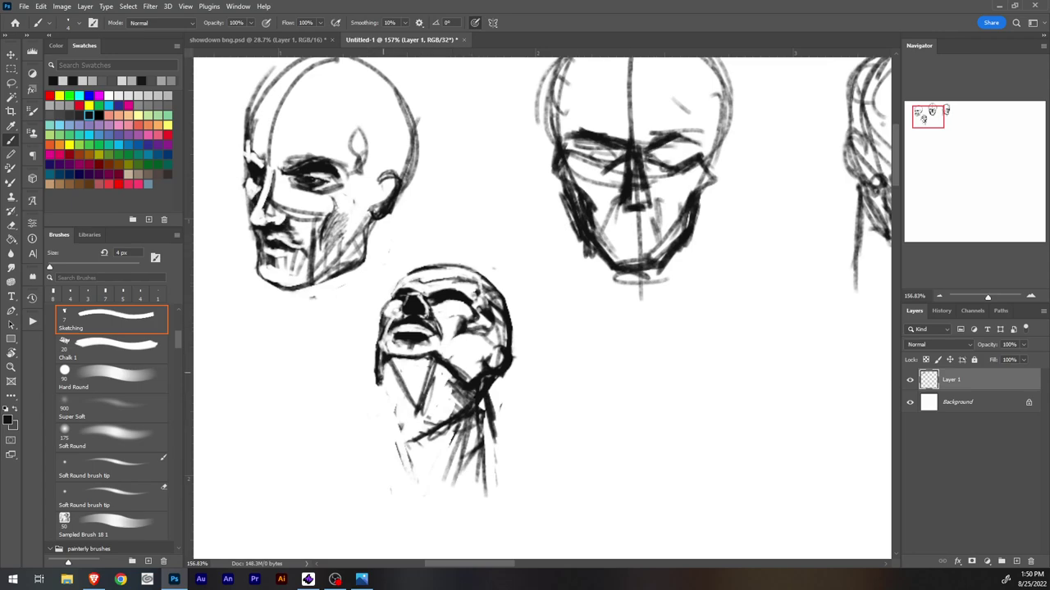
pyautogui.press('e')
pyautogui.moveTo(384, 380); pyautogui.dragTo(375, 384)
pyautogui.press('b')
pyautogui.moveTo(379, 374)
pyautogui.mouseDown()
pyautogui.moveTo(420, 401)
pyautogui.moveTo(454, 381)
pyautogui.mouseUp()
pyautogui.moveTo(433, 395)
pyautogui.mouseDown()
pyautogui.moveTo(409, 396)
pyautogui.moveTo(456, 392)
pyautogui.mouseUp()
pyautogui.moveTo(383, 355)
pyautogui.mouseDown()
pyautogui.moveTo(390, 400)
pyautogui.moveTo(405, 413)
pyautogui.mouseUp()
pyautogui.moveTo(383, 379)
pyautogui.mouseDown()
pyautogui.moveTo(407, 426)
pyautogui.moveTo(456, 384)
pyautogui.mouseUp()
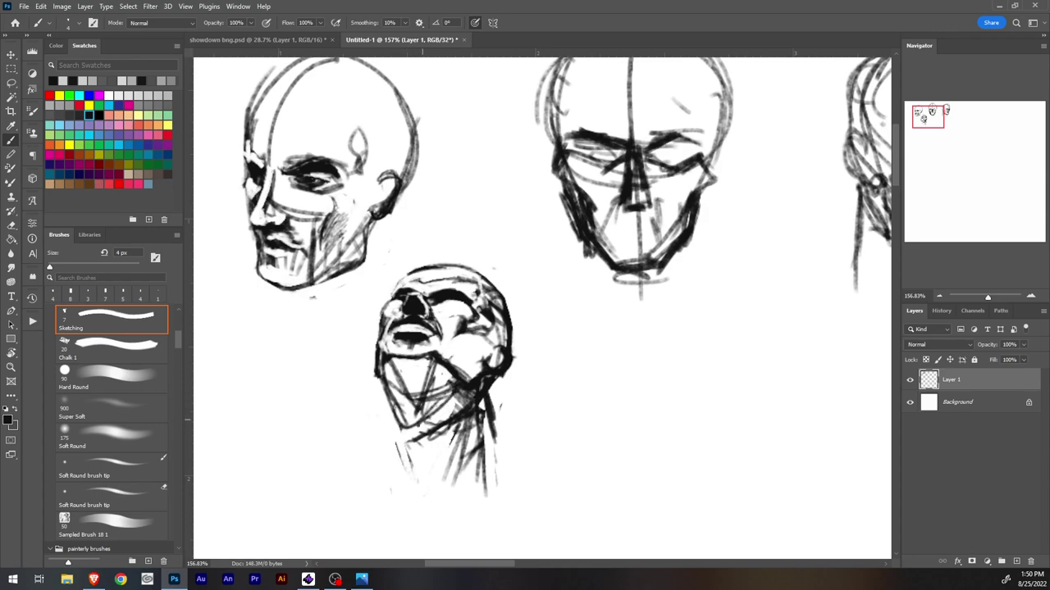
# Step: Darken the lower edge of the fourth head's throat and redraw the front and back contours of its neck
pyautogui.moveTo(419, 426)
pyautogui.mouseDown()
pyautogui.moveTo(461, 388)
pyautogui.moveTo(437, 403)
pyautogui.mouseUp()
pyautogui.moveTo(390, 431); pyautogui.dragTo(433, 418)
pyautogui.moveTo(384, 388)
pyautogui.mouseDown()
pyautogui.moveTo(391, 420)
pyautogui.moveTo(405, 425)
pyautogui.mouseUp()
pyautogui.moveTo(387, 428); pyautogui.dragTo(411, 400)
pyautogui.moveTo(483, 399); pyautogui.dragTo(494, 442)
pyautogui.moveTo(382, 379)
pyautogui.mouseDown()
pyautogui.moveTo(382, 422)
pyautogui.moveTo(405, 467)
pyautogui.mouseUp()
pyautogui.moveTo(387, 416); pyautogui.dragTo(407, 471)
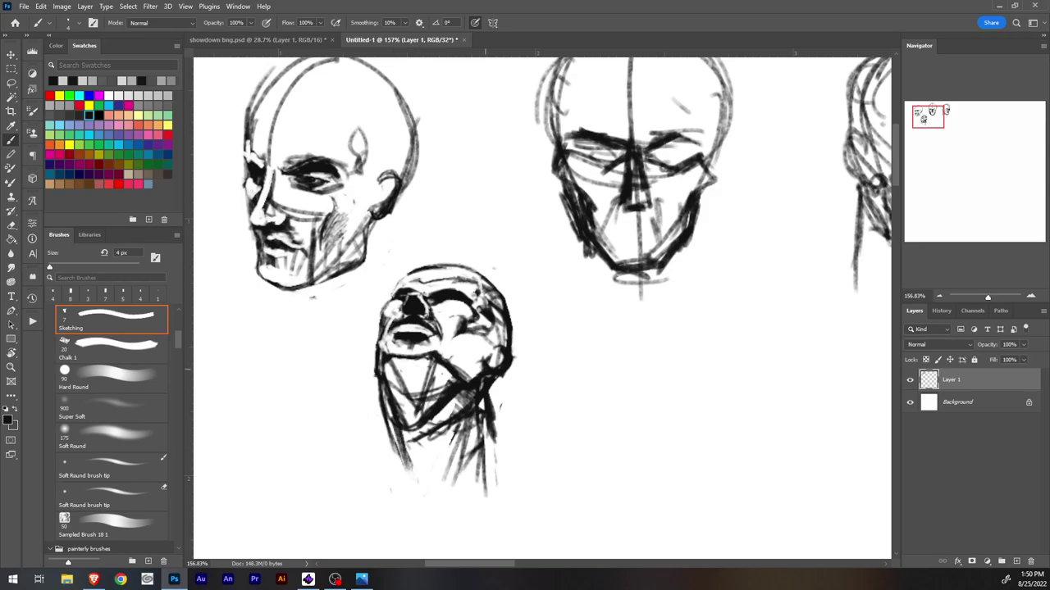
# Step: Draw the fourth head's neck muscle as heavy diagonal strokes from behind the jaw, and sketch the collarbone notch at its base
pyautogui.moveTo(471, 395); pyautogui.dragTo(444, 472)
pyautogui.moveTo(466, 417); pyautogui.dragTo(442, 472)
pyautogui.moveTo(463, 425); pyautogui.dragTo(439, 494)
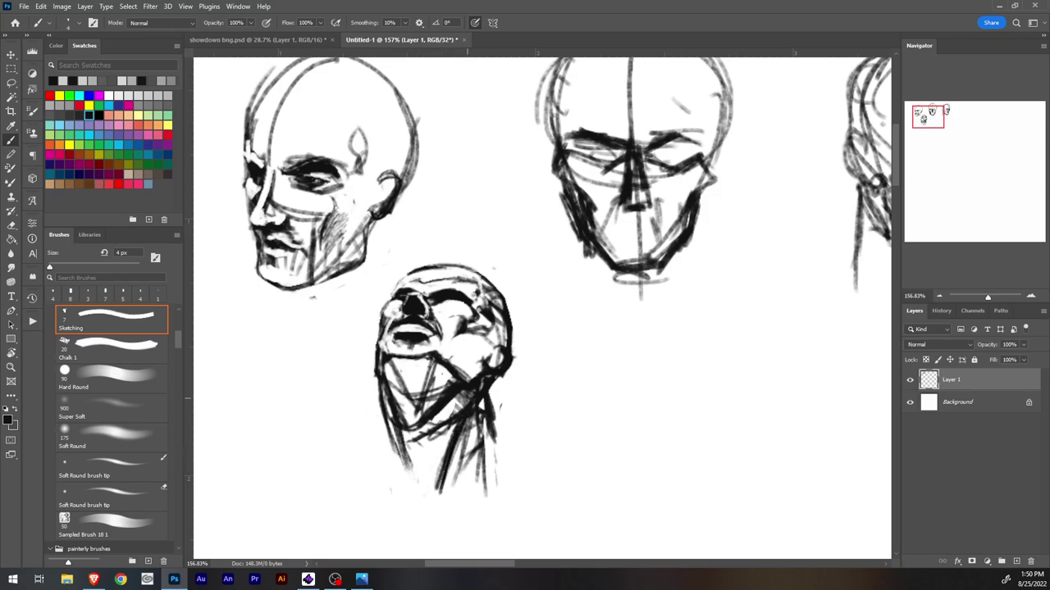
pyautogui.moveTo(469, 392); pyautogui.dragTo(431, 469)
pyautogui.moveTo(460, 396); pyautogui.dragTo(427, 486)
pyautogui.moveTo(445, 428)
pyautogui.mouseDown()
pyautogui.moveTo(427, 495)
pyautogui.moveTo(406, 499)
pyautogui.moveTo(428, 499)
pyautogui.moveTo(405, 494)
pyautogui.moveTo(427, 489)
pyautogui.moveTo(406, 508)
pyautogui.moveTo(432, 502)
pyautogui.moveTo(404, 502)
pyautogui.moveTo(441, 506)
pyautogui.moveTo(440, 492)
pyautogui.moveTo(399, 500)
pyautogui.moveTo(418, 497)
pyautogui.mouseUp()
pyautogui.press('e')
pyautogui.press('b')
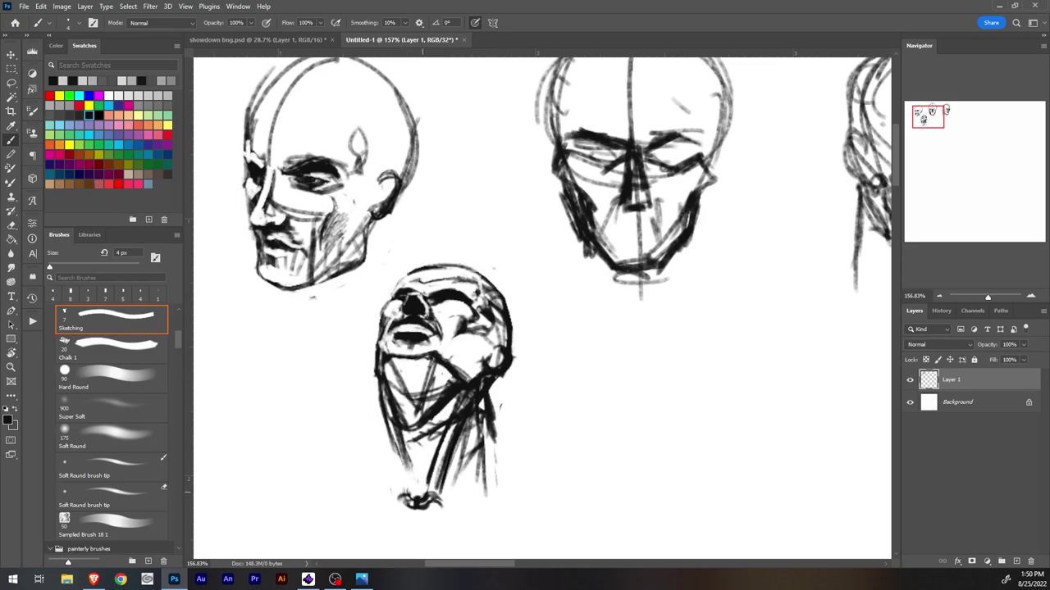
pyautogui.press('e')
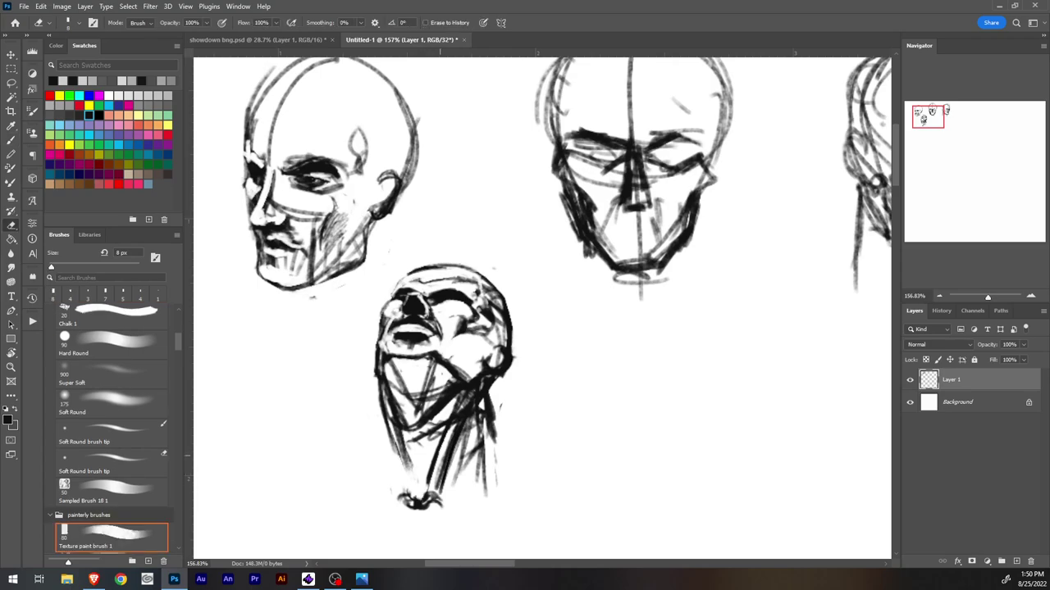
# Step: Erase small highlights into the dark collarbone notch at the base of the fourth head's neck
pyautogui.press('b')
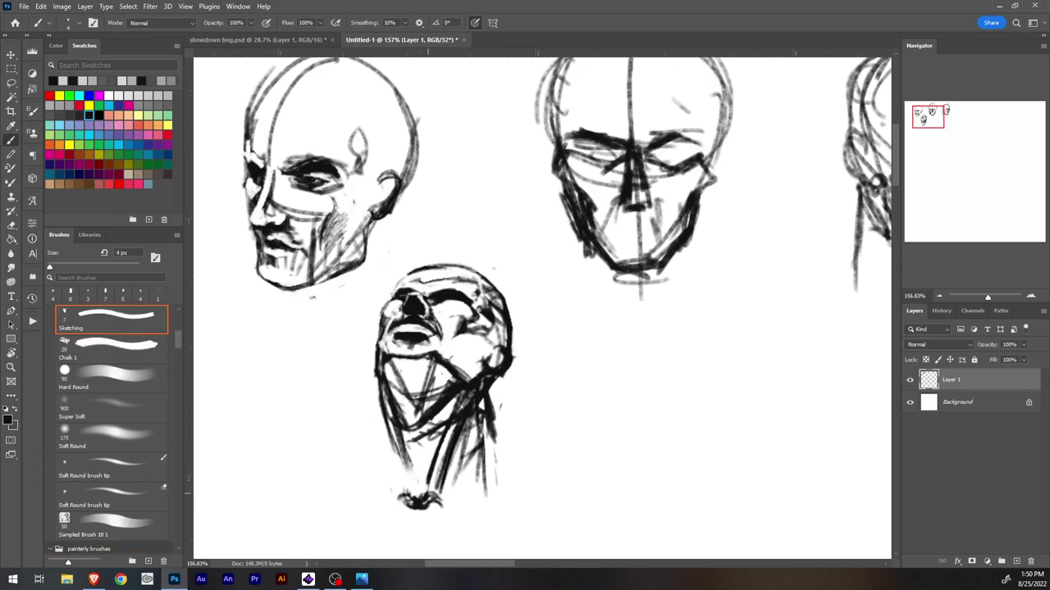
pyautogui.press('e')
pyautogui.click(415, 503)
pyautogui.click(425, 503)
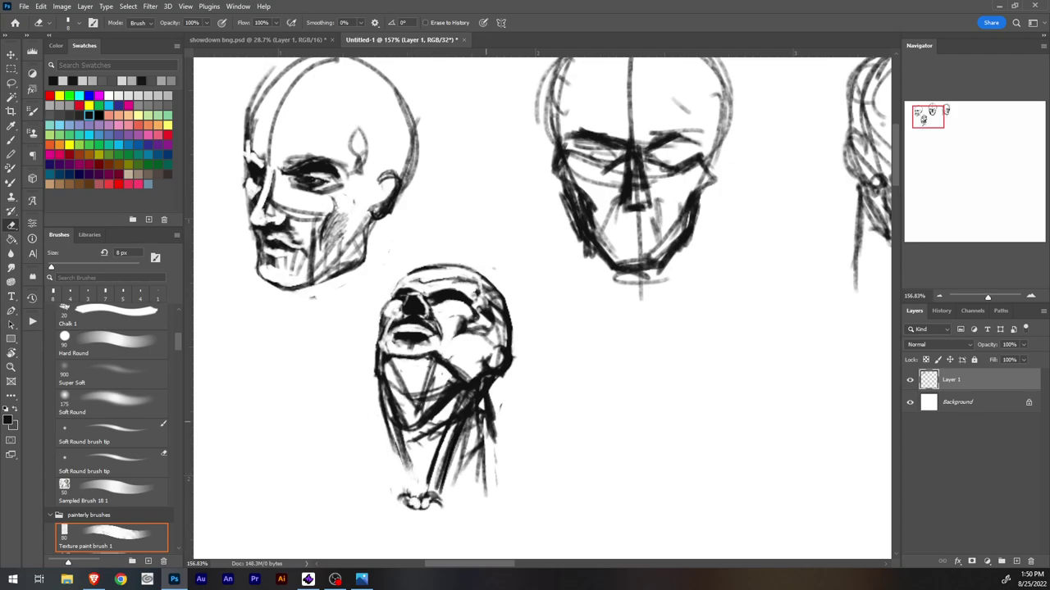
# Step: Draw the fourth head's collarbone as a long, wavy double contour running outward from the notch at the neck's base
pyautogui.press('b')
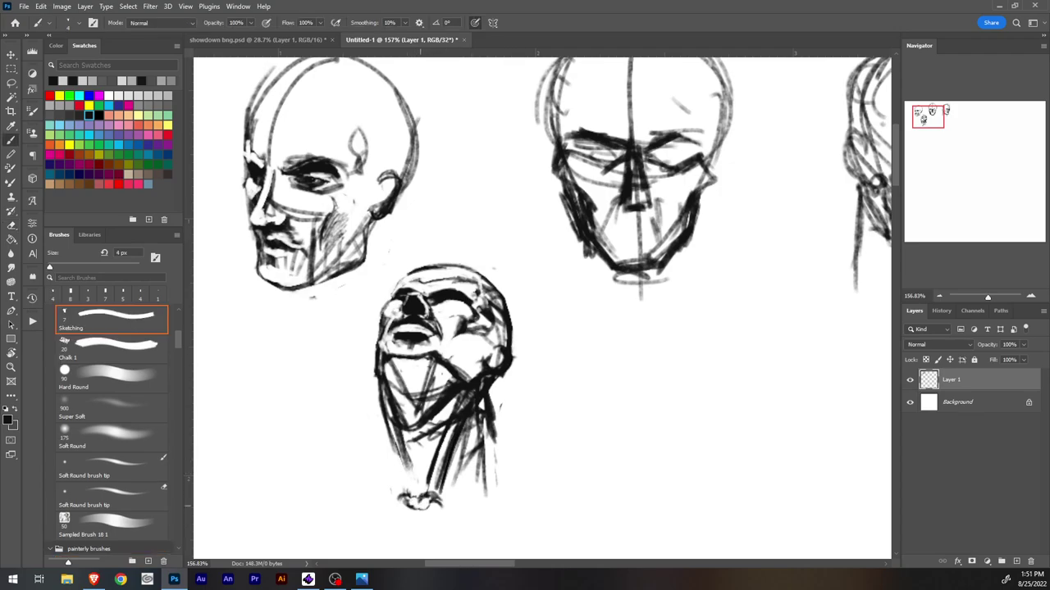
pyautogui.moveTo(438, 500); pyautogui.dragTo(563, 477)
pyautogui.moveTo(438, 505)
pyautogui.mouseDown()
pyautogui.moveTo(558, 484)
pyautogui.moveTo(483, 503)
pyautogui.moveTo(533, 491)
pyautogui.mouseUp()
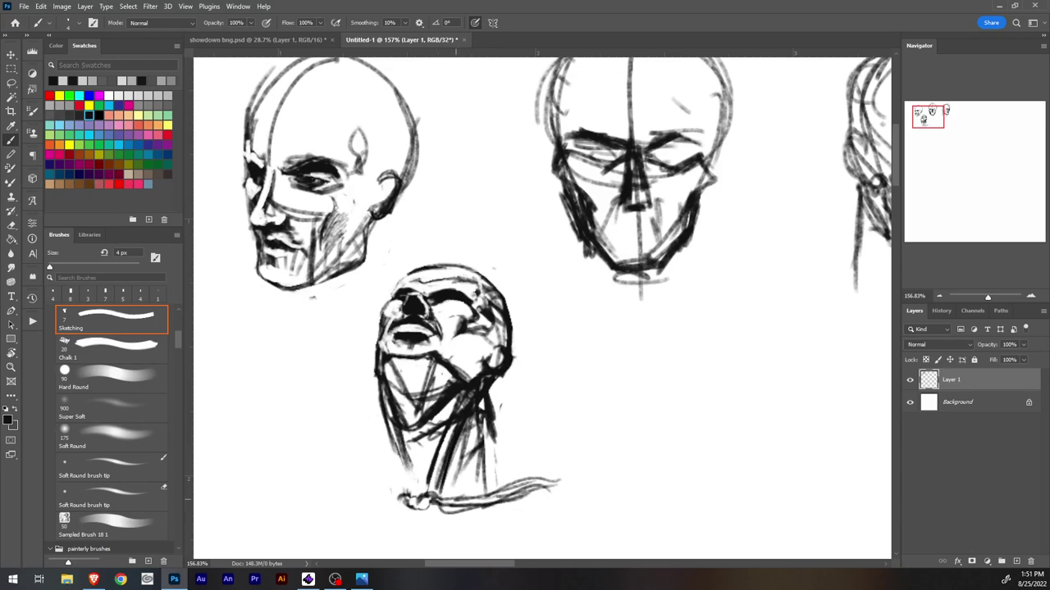
pyautogui.moveTo(437, 499); pyautogui.dragTo(546, 474)
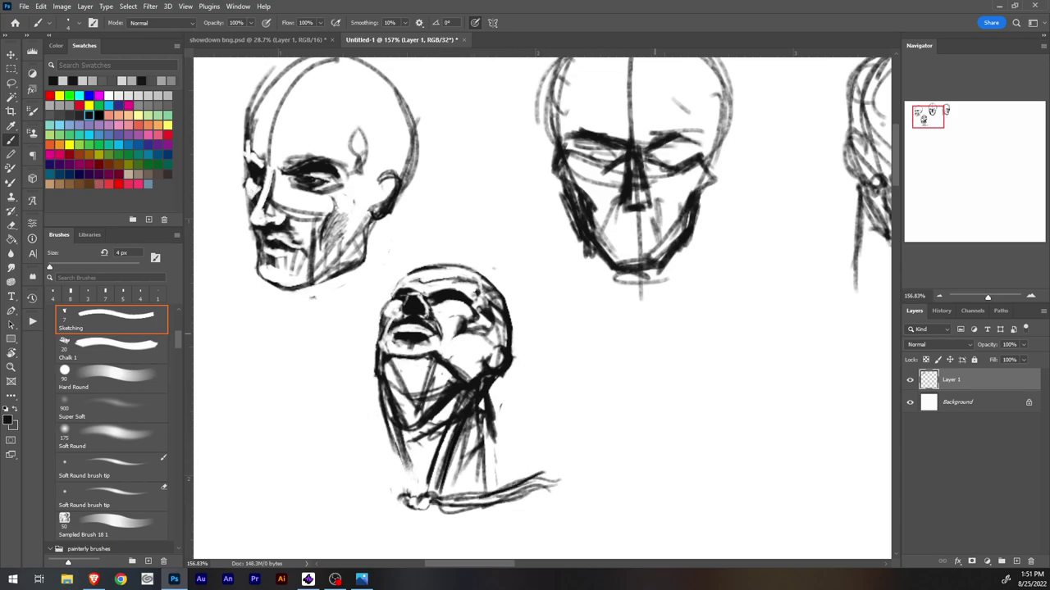
# Step: Sketch a separate S-curved collarbone beside the fourth head, and round off the outer end of the collarbone at its neck
pyautogui.moveTo(603, 387); pyautogui.dragTo(644, 356)
pyautogui.moveTo(610, 400); pyautogui.dragTo(714, 320)
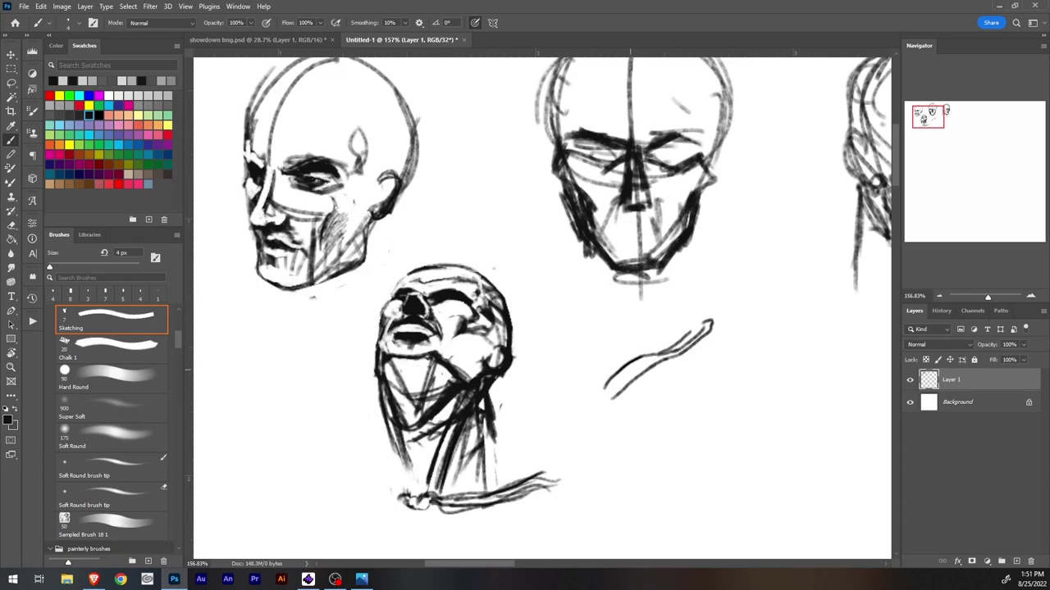
pyautogui.moveTo(621, 397)
pyautogui.mouseDown()
pyautogui.moveTo(606, 405)
pyautogui.moveTo(602, 383)
pyautogui.mouseUp()
pyautogui.moveTo(691, 334); pyautogui.dragTo(703, 323)
pyautogui.moveTo(529, 476)
pyautogui.mouseDown()
pyautogui.moveTo(558, 474)
pyautogui.moveTo(551, 492)
pyautogui.mouseUp()
# Step: Erase along the front of the fourth head's face and jaw to clean up its outer contour
pyautogui.press('e')
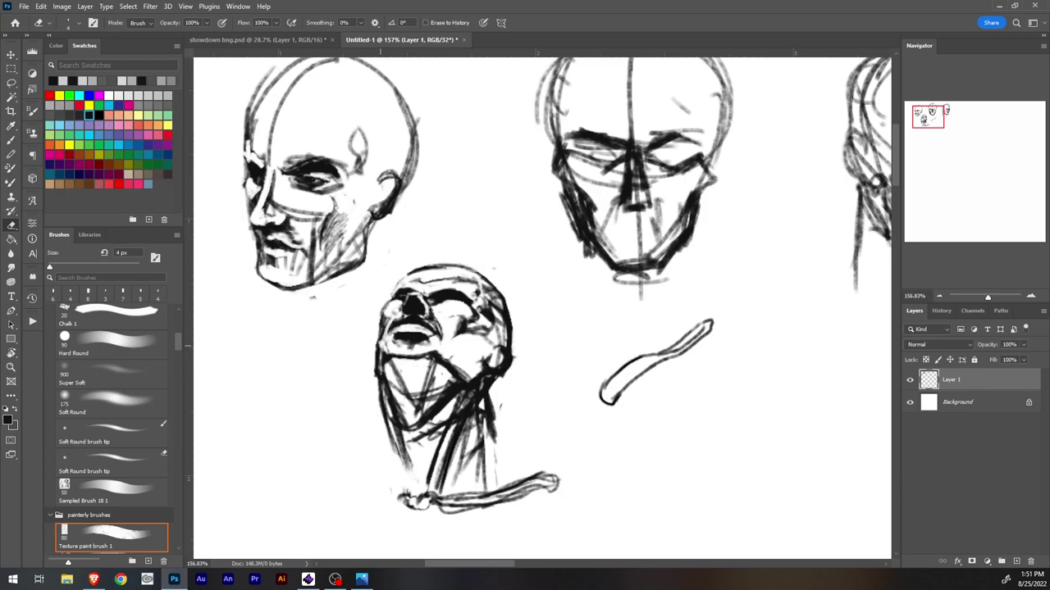
pyautogui.moveTo(380, 346); pyautogui.dragTo(376, 373)
pyautogui.moveTo(383, 304); pyautogui.dragTo(389, 315)
pyautogui.moveTo(377, 338); pyautogui.dragTo(375, 360)
# Step: Enlarge the Sketching brush to 7 px and fill the planes under the fourth head's jaw with solid black shadow
pyautogui.press('b')
pyautogui.press(']')
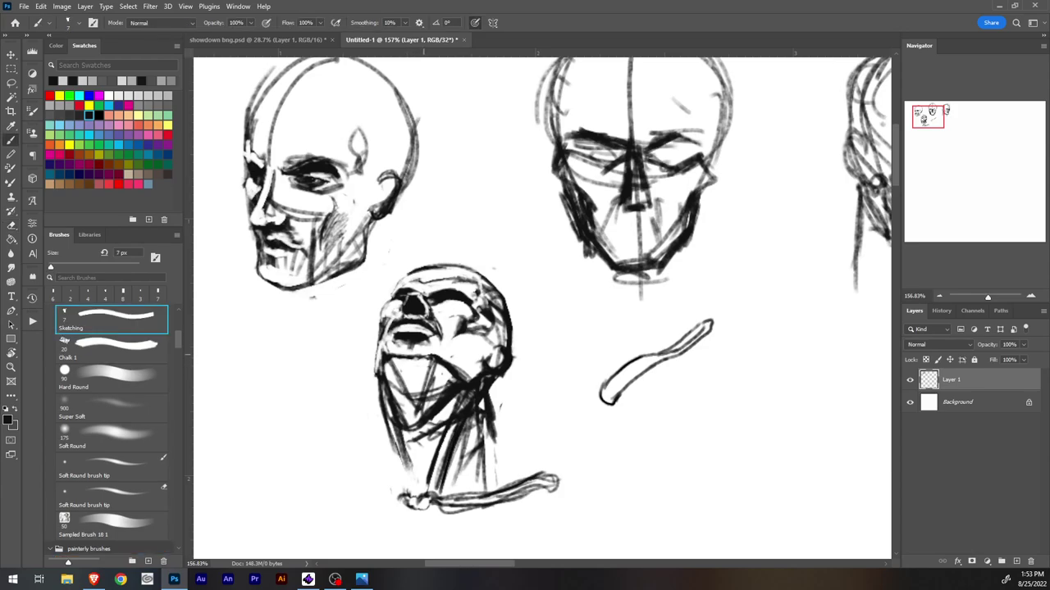
pyautogui.moveTo(415, 359)
pyautogui.mouseDown()
pyautogui.moveTo(426, 361)
pyautogui.moveTo(415, 420)
pyautogui.mouseUp()
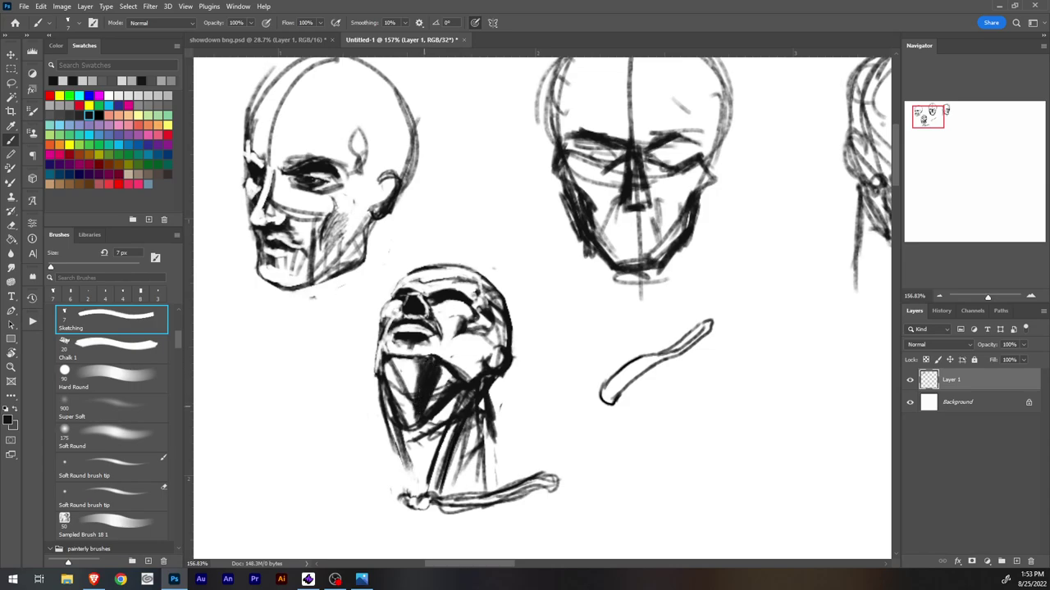
pyautogui.moveTo(450, 368)
pyautogui.mouseDown()
pyautogui.moveTo(426, 414)
pyautogui.moveTo(431, 405)
pyautogui.mouseUp()
pyautogui.moveTo(456, 372); pyautogui.dragTo(414, 429)
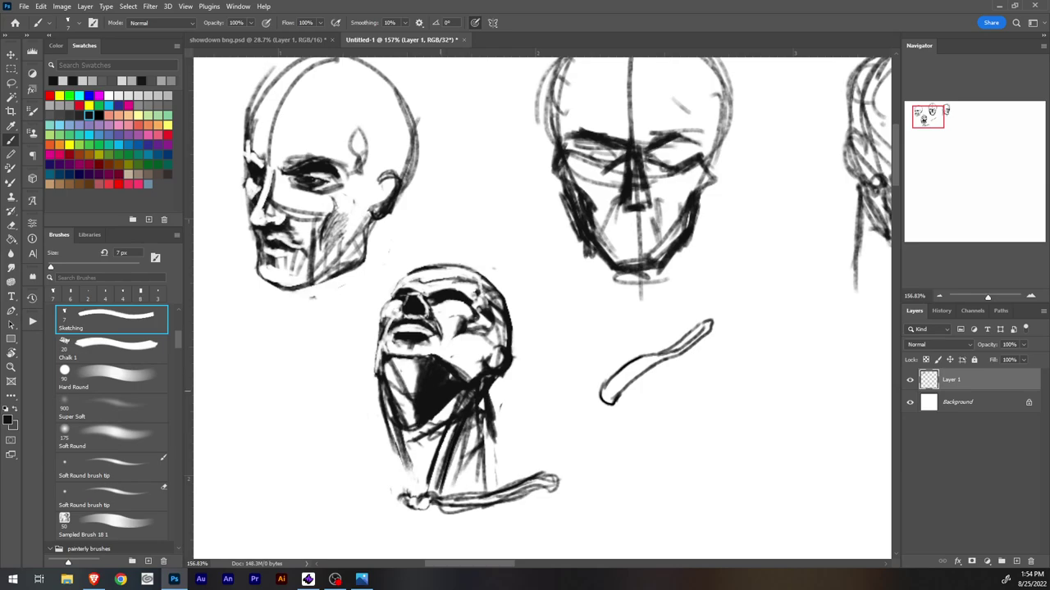
pyautogui.moveTo(410, 359)
pyautogui.mouseDown()
pyautogui.moveTo(387, 374)
pyautogui.moveTo(398, 418)
pyautogui.mouseUp()
pyautogui.moveTo(418, 382); pyautogui.dragTo(407, 428)
# Step: Extend the black shadow down the fourth head's throat to the collarbone notch
pyautogui.moveTo(459, 394)
pyautogui.mouseDown()
pyautogui.moveTo(412, 472)
pyautogui.moveTo(422, 483)
pyautogui.mouseUp()
pyautogui.moveTo(442, 411)
pyautogui.mouseDown()
pyautogui.moveTo(417, 488)
pyautogui.moveTo(410, 469)
pyautogui.mouseUp()
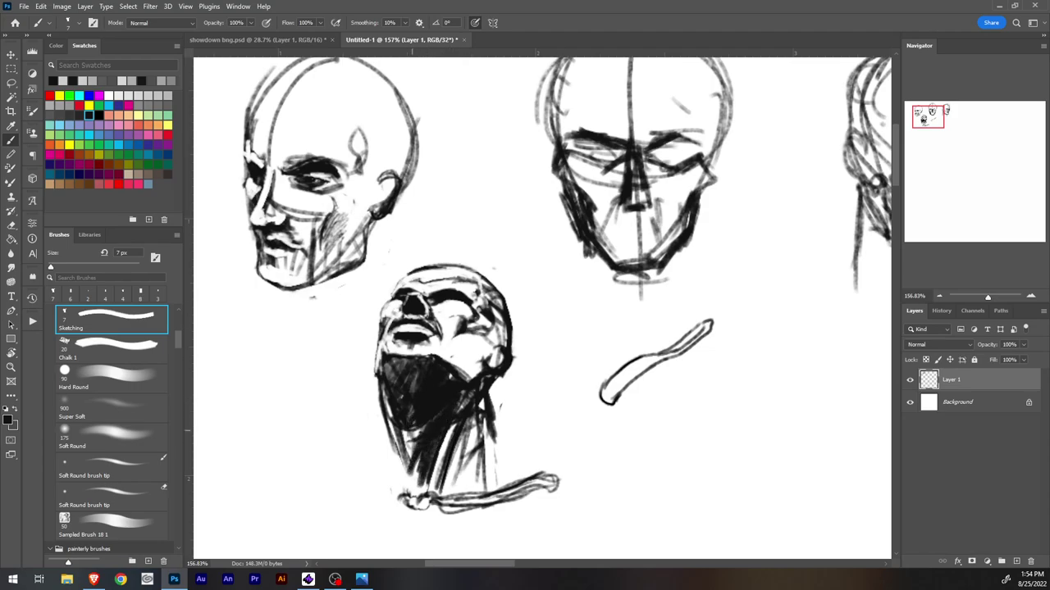
pyautogui.moveTo(417, 428)
pyautogui.mouseDown()
pyautogui.moveTo(412, 484)
pyautogui.moveTo(404, 454)
pyautogui.moveTo(414, 438)
pyautogui.moveTo(415, 487)
pyautogui.moveTo(398, 488)
pyautogui.mouseUp()
# Step: Erase a light strip along the front edge of the fourth head's neck and lighten its dark near eye socket
pyautogui.press('e')
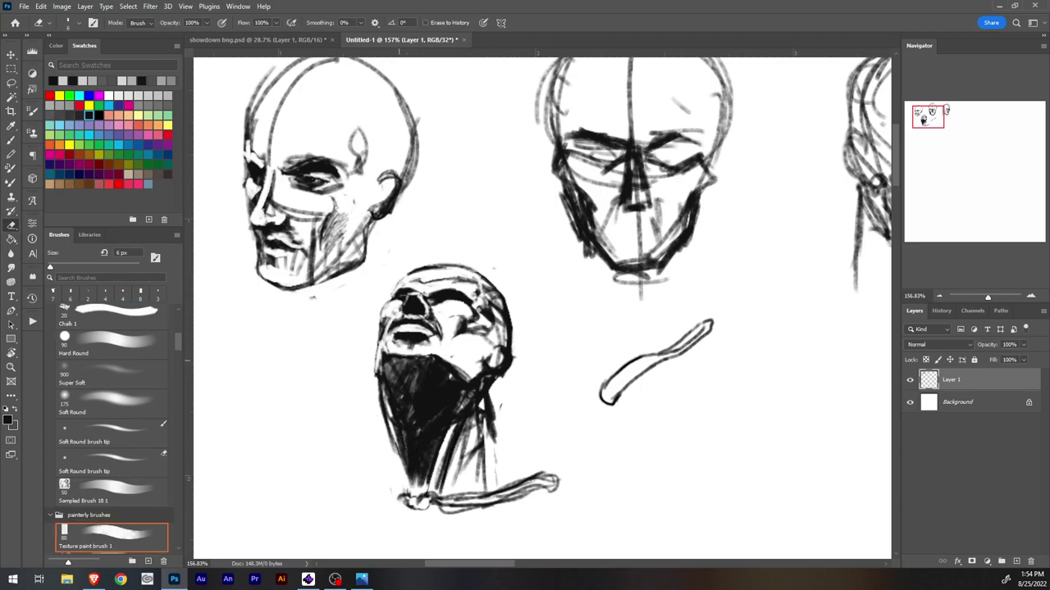
pyautogui.moveTo(385, 382)
pyautogui.mouseDown()
pyautogui.moveTo(387, 432)
pyautogui.moveTo(389, 418)
pyautogui.mouseUp()
pyautogui.moveTo(434, 296)
pyautogui.mouseDown()
pyautogui.moveTo(465, 300)
pyautogui.moveTo(448, 298)
pyautogui.mouseUp()
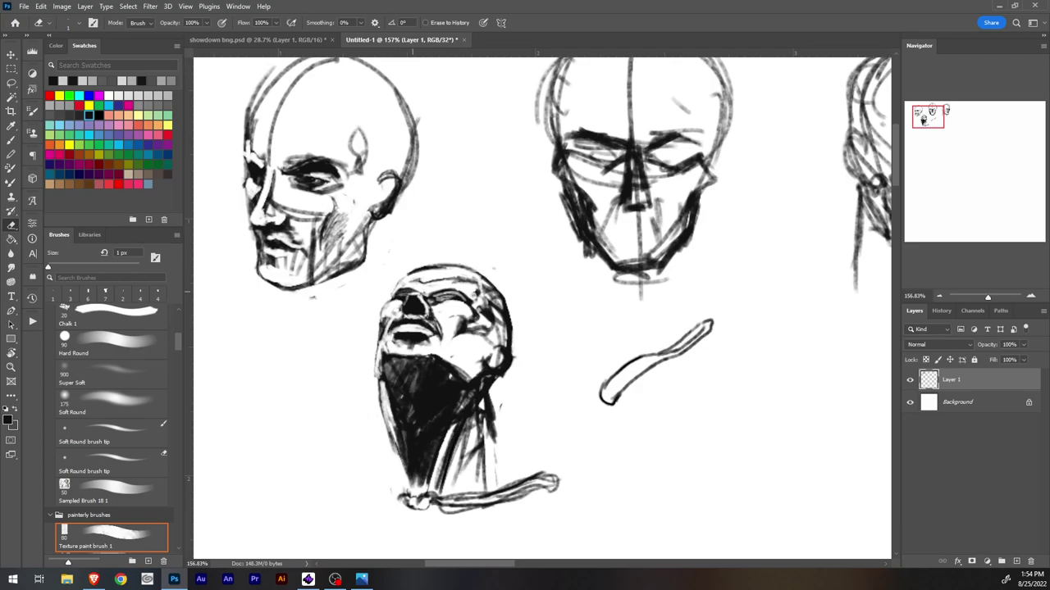
# Step: Erase into the fourth head's far eye area and solid black nose to carve out the nose's underside and two nostrils
pyautogui.moveTo(987, 298); pyautogui.dragTo(993, 297)
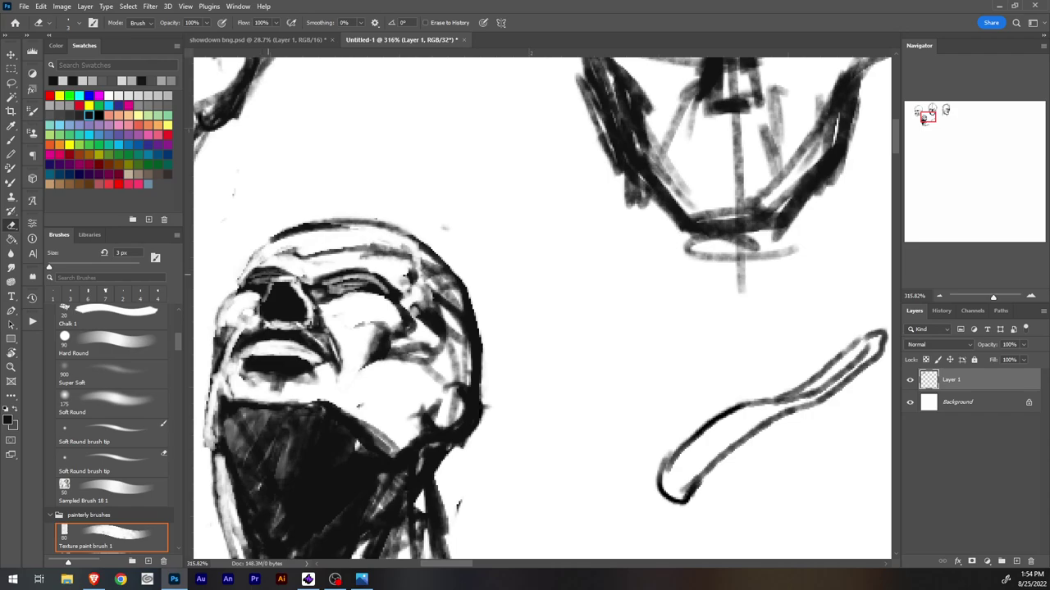
pyautogui.moveTo(273, 273); pyautogui.dragTo(260, 277)
pyautogui.moveTo(329, 283)
pyautogui.mouseDown()
pyautogui.moveTo(372, 282)
pyautogui.moveTo(281, 285)
pyautogui.moveTo(285, 310)
pyautogui.moveTo(259, 322)
pyautogui.moveTo(258, 310)
pyautogui.moveTo(261, 323)
pyautogui.moveTo(302, 313)
pyautogui.moveTo(279, 315)
pyautogui.mouseUp()
pyautogui.press(']')
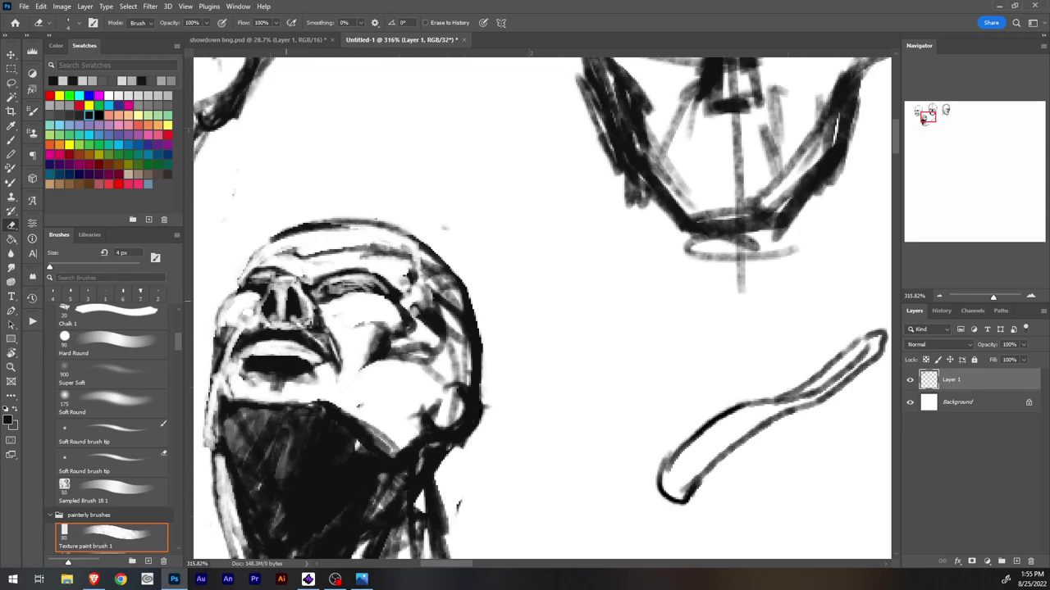
pyautogui.press(']')
pyautogui.press(']')
pyautogui.moveTo(268, 297); pyautogui.dragTo(273, 311)
# Step: Refine the fourth head's nostrils and nose wings with small dark brush strokes and fine erasing
pyautogui.press('b')
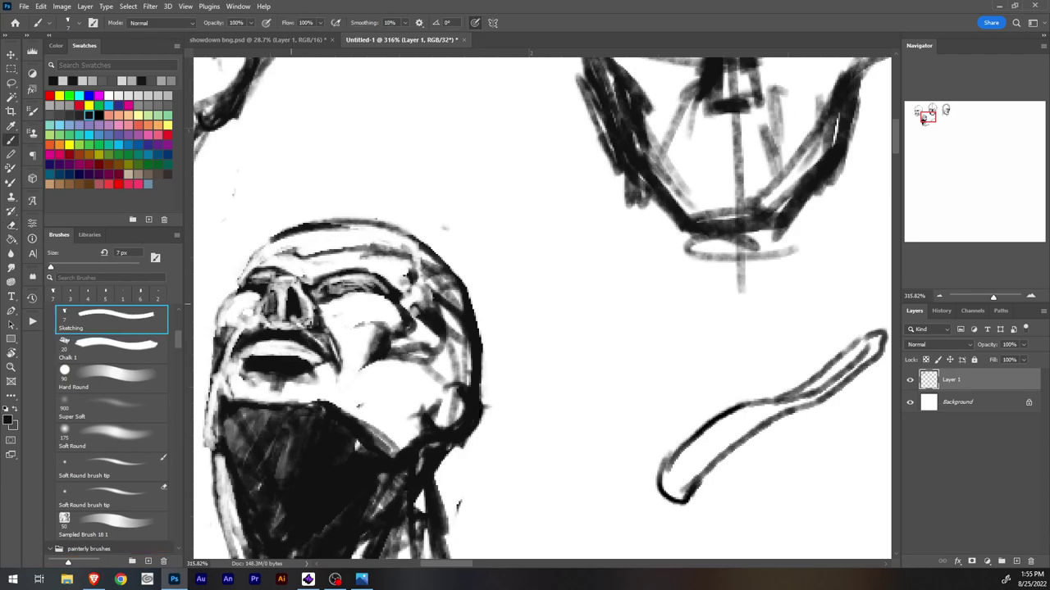
pyautogui.press('e')
pyautogui.press('b')
pyautogui.press('[')
pyautogui.press('[')
pyautogui.moveTo(272, 306); pyautogui.dragTo(274, 313)
pyautogui.press('e')
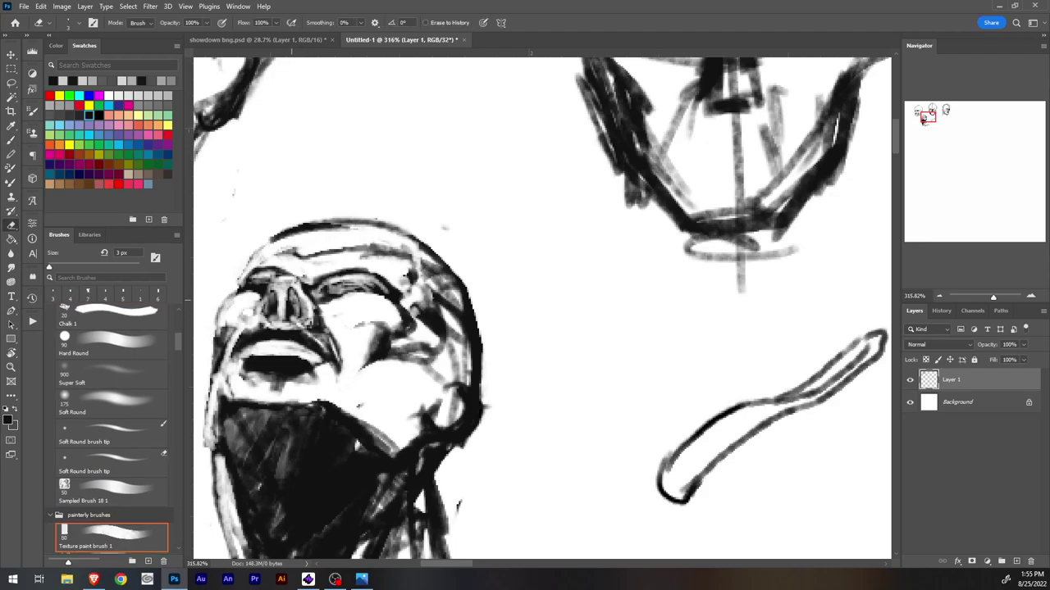
pyautogui.press('b')
pyautogui.moveTo(294, 297); pyautogui.dragTo(296, 307)
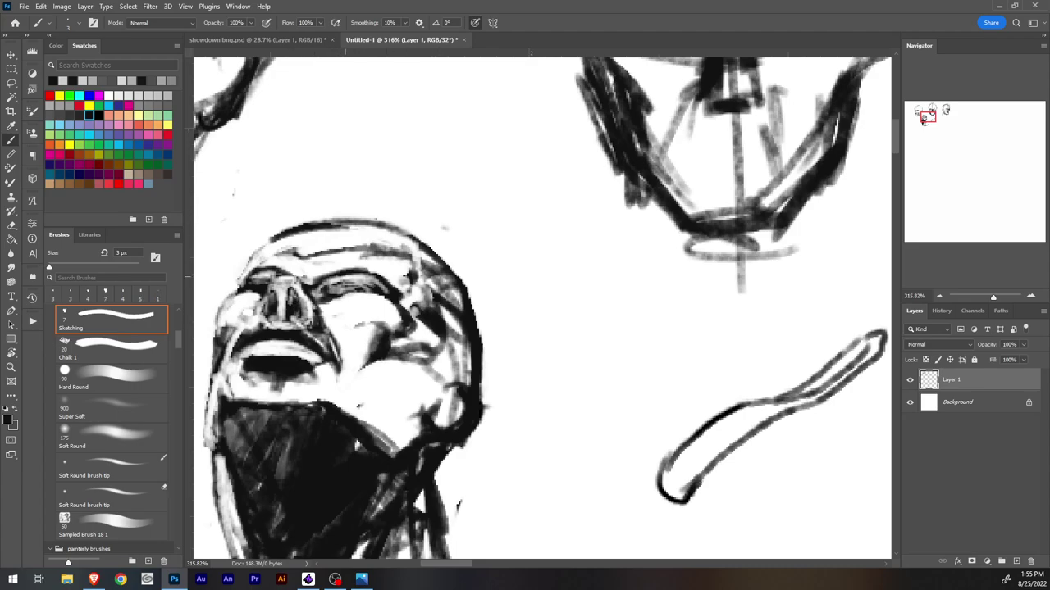
pyautogui.moveTo(279, 305)
pyautogui.mouseDown()
pyautogui.moveTo(274, 318)
pyautogui.moveTo(277, 296)
pyautogui.moveTo(284, 319)
pyautogui.moveTo(264, 298)
pyautogui.moveTo(278, 279)
pyautogui.moveTo(260, 311)
pyautogui.mouseUp()
pyautogui.press('e')
pyautogui.moveTo(266, 296)
pyautogui.mouseDown()
pyautogui.moveTo(263, 327)
pyautogui.moveTo(253, 326)
pyautogui.moveTo(297, 327)
pyautogui.mouseUp()
pyautogui.press('b')
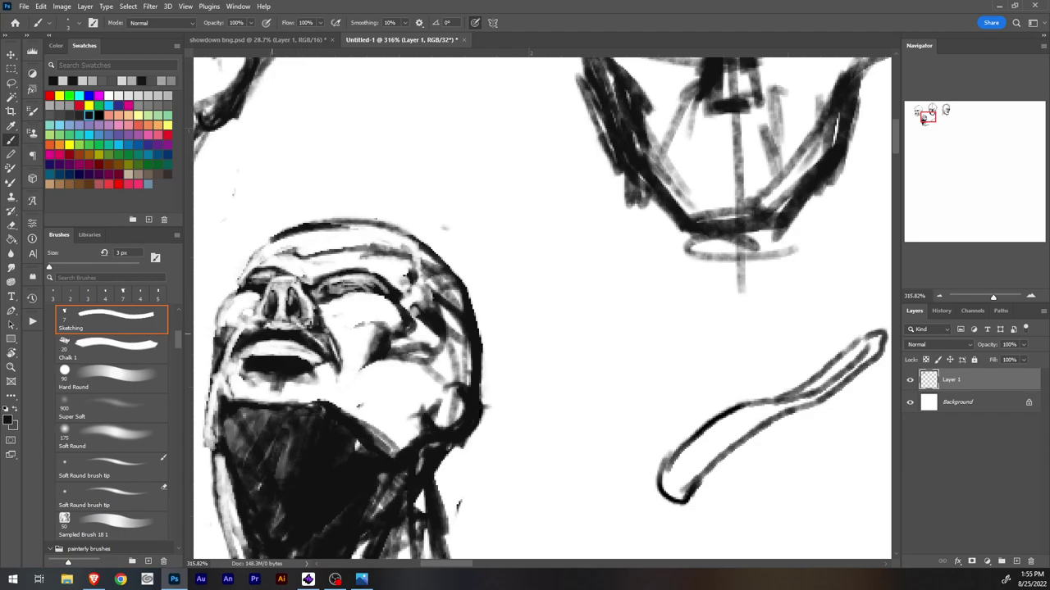
# Step: Erase the dark band above the fourth head's upper lip and the black mouth opening with a 2 px eraser to form lighter lips
pyautogui.press('e')
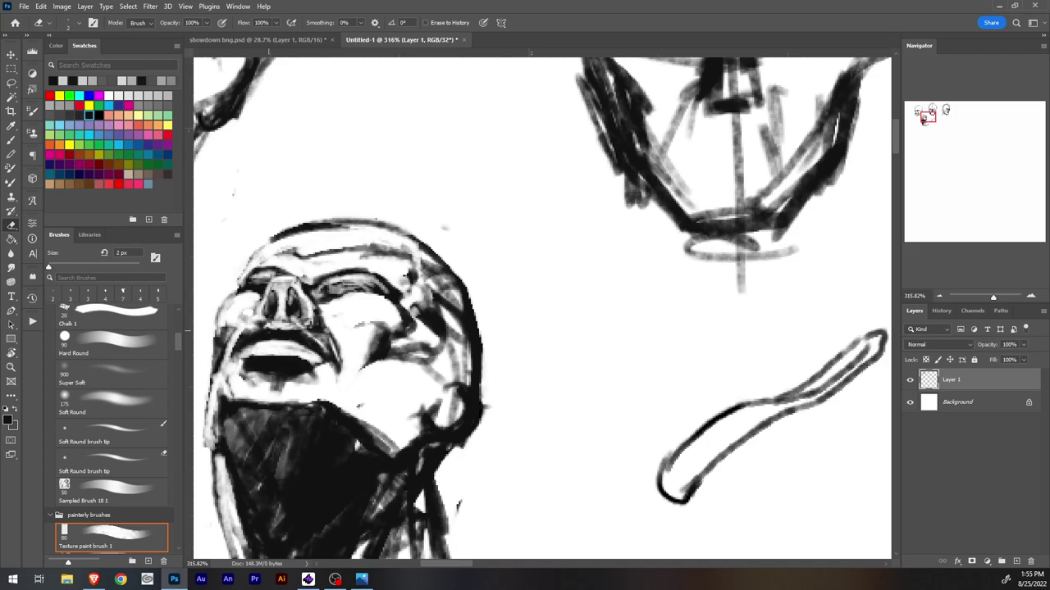
pyautogui.moveTo(271, 331); pyautogui.dragTo(283, 330)
pyautogui.moveTo(289, 332)
pyautogui.mouseDown()
pyautogui.moveTo(246, 341)
pyautogui.moveTo(291, 334)
pyautogui.moveTo(323, 351)
pyautogui.mouseUp()
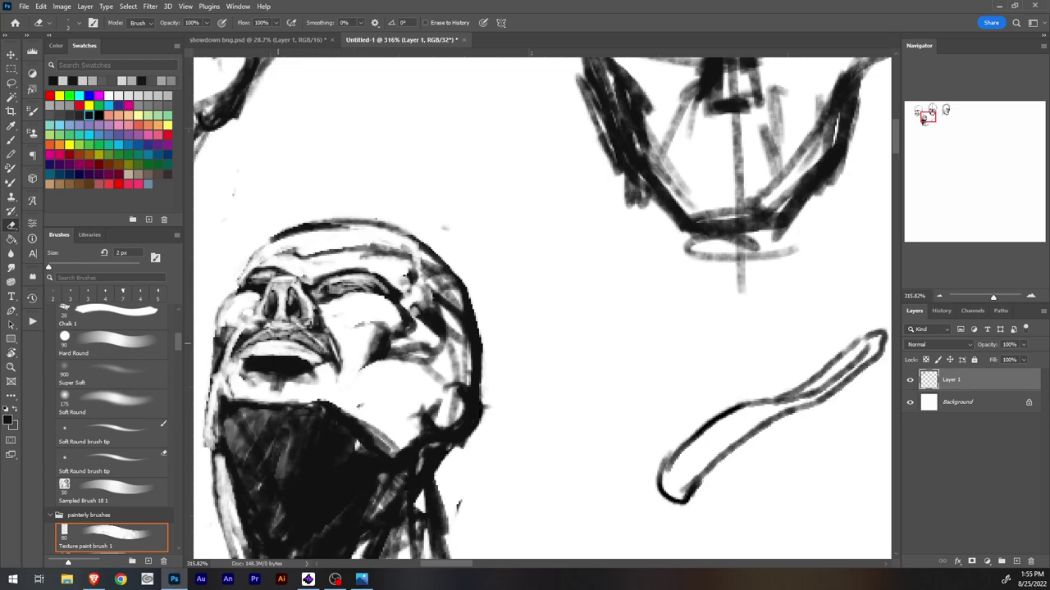
pyautogui.moveTo(246, 365)
pyautogui.mouseDown()
pyautogui.moveTo(257, 375)
pyautogui.moveTo(247, 373)
pyautogui.moveTo(261, 357)
pyautogui.moveTo(292, 358)
pyautogui.moveTo(250, 370)
pyautogui.moveTo(294, 378)
pyautogui.moveTo(277, 387)
pyautogui.moveTo(250, 377)
pyautogui.moveTo(299, 372)
pyautogui.mouseUp()
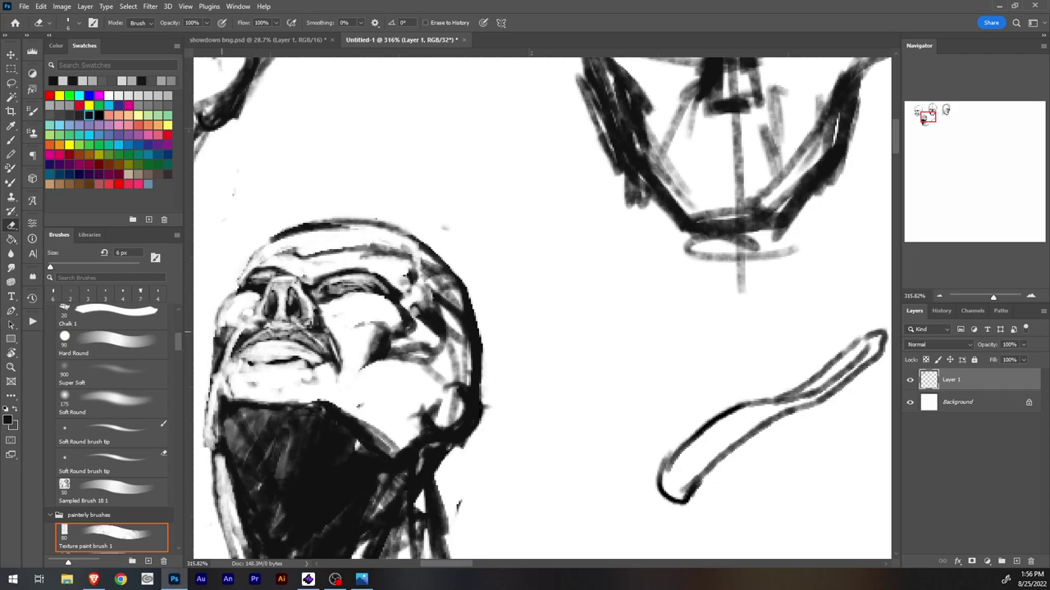
# Step: Erase and redraw the far cheek contour of the fourth head with thin strokes beside the nose and mouth
pyautogui.moveTo(218, 328); pyautogui.dragTo(219, 345)
pyautogui.press('b')
pyautogui.moveTo(227, 333); pyautogui.dragTo(213, 360)
pyautogui.moveTo(229, 333); pyautogui.dragTo(218, 350)
pyautogui.moveTo(226, 327); pyautogui.dragTo(210, 390)
pyautogui.press('e')
pyautogui.press('b')
pyautogui.moveTo(213, 322); pyautogui.dragTo(215, 351)
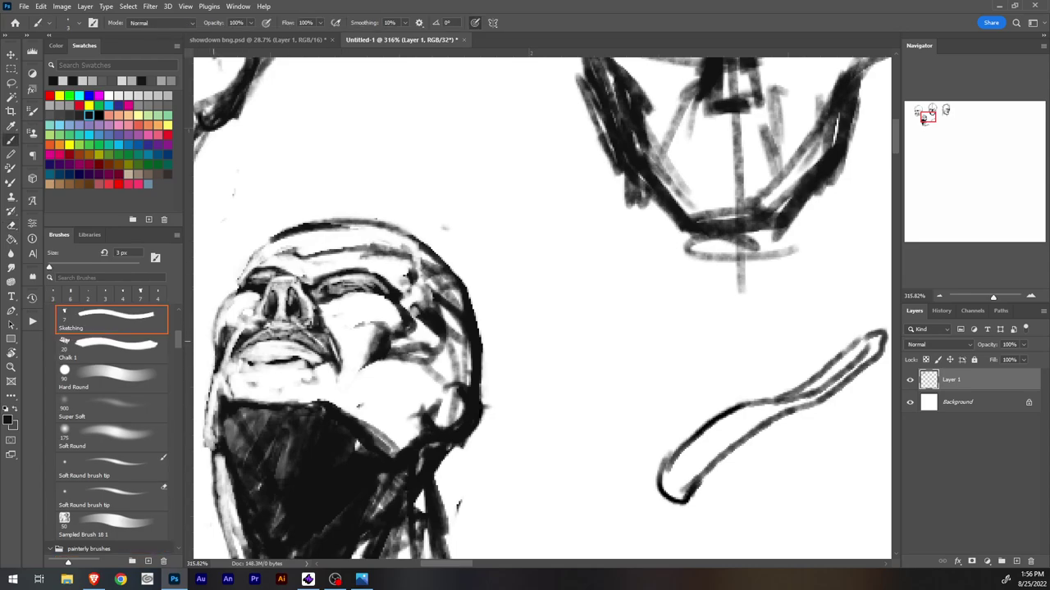
# Step: Reshape the hollow under the fourth head's near cheekbone as a dark wedge of shadow running down toward the jaw
pyautogui.press('e')
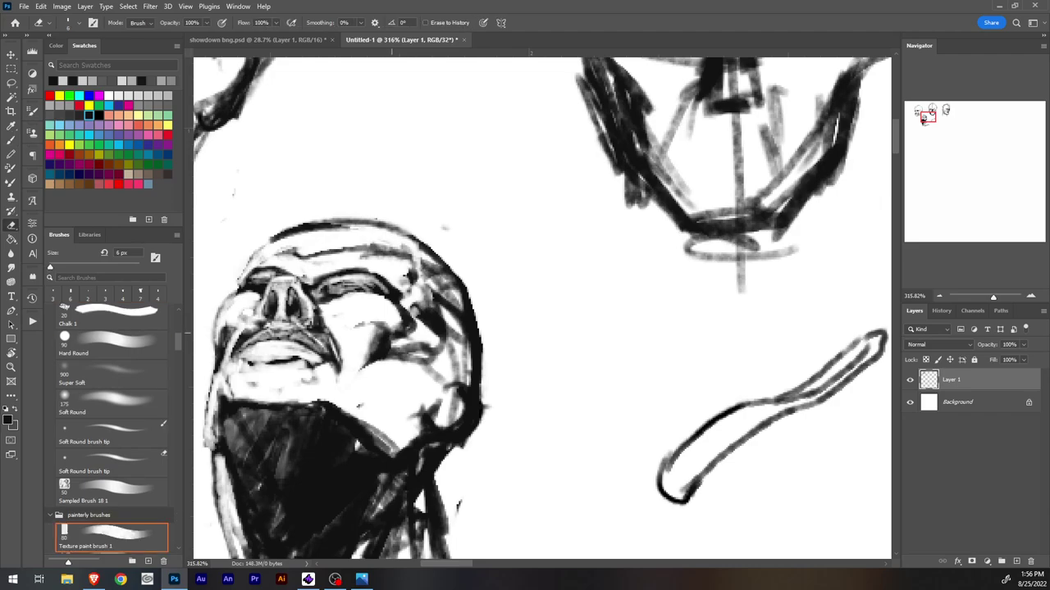
pyautogui.moveTo(398, 333); pyautogui.dragTo(371, 364)
pyautogui.moveTo(407, 331)
pyautogui.mouseDown()
pyautogui.moveTo(366, 371)
pyautogui.moveTo(368, 358)
pyautogui.moveTo(391, 359)
pyautogui.moveTo(382, 329)
pyautogui.moveTo(382, 359)
pyautogui.moveTo(361, 378)
pyautogui.mouseUp()
pyautogui.press('b')
pyautogui.moveTo(392, 348)
pyautogui.mouseDown()
pyautogui.moveTo(366, 402)
pyautogui.moveTo(356, 394)
pyautogui.moveTo(385, 374)
pyautogui.moveTo(359, 389)
pyautogui.moveTo(378, 394)
pyautogui.mouseUp()
# Step: Trim the rear edge of the cheek shadow with a 10 px eraser and add soft grey tone in front of it
pyautogui.press('e')
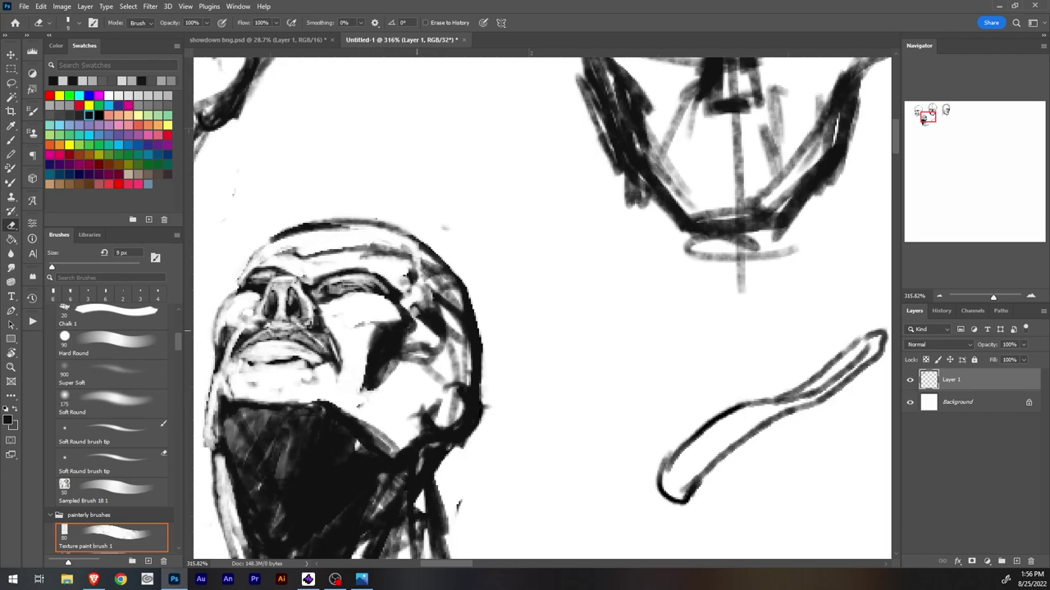
pyautogui.press(']')
pyautogui.moveTo(392, 377)
pyautogui.mouseDown()
pyautogui.moveTo(374, 386)
pyautogui.moveTo(413, 334)
pyautogui.mouseUp()
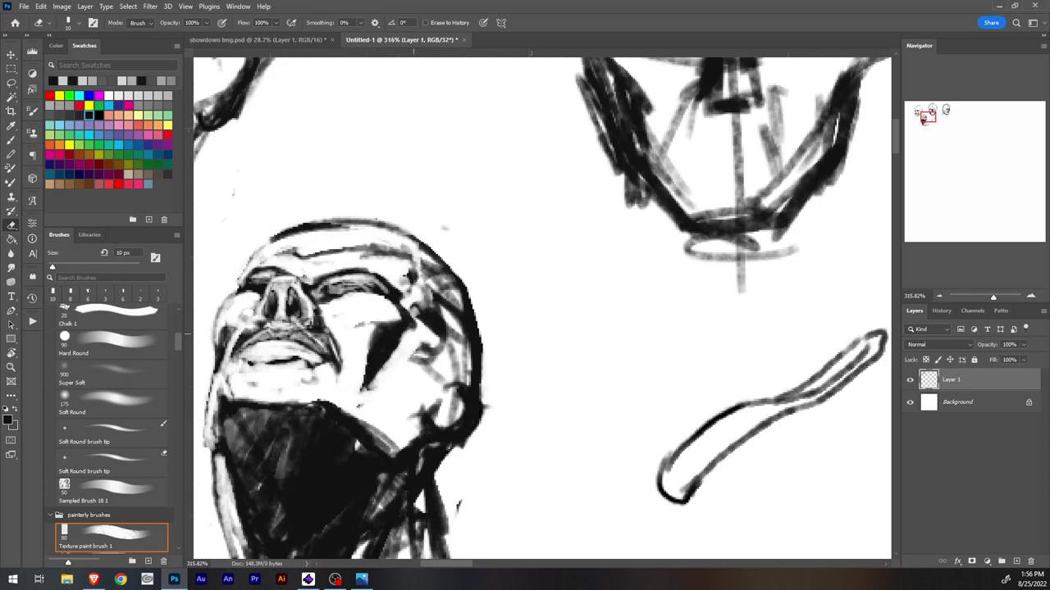
pyautogui.press('b')
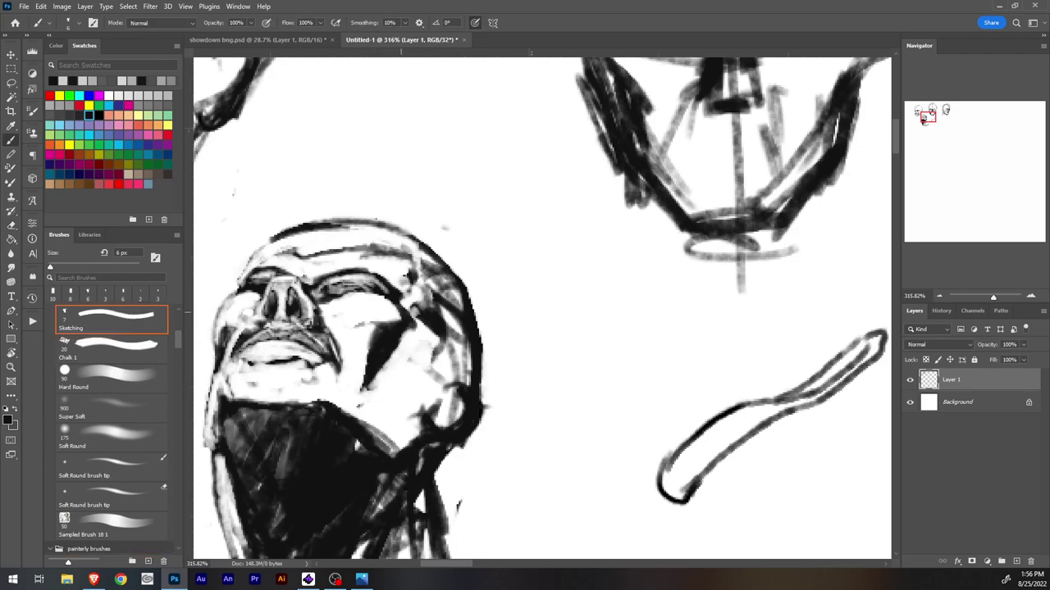
pyautogui.press('e')
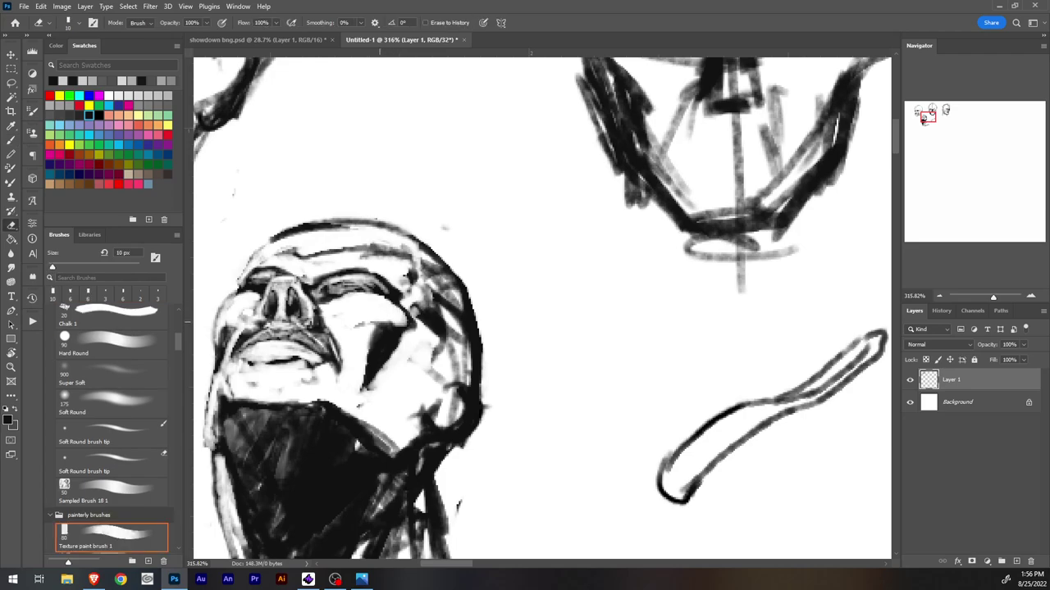
pyautogui.press('b')
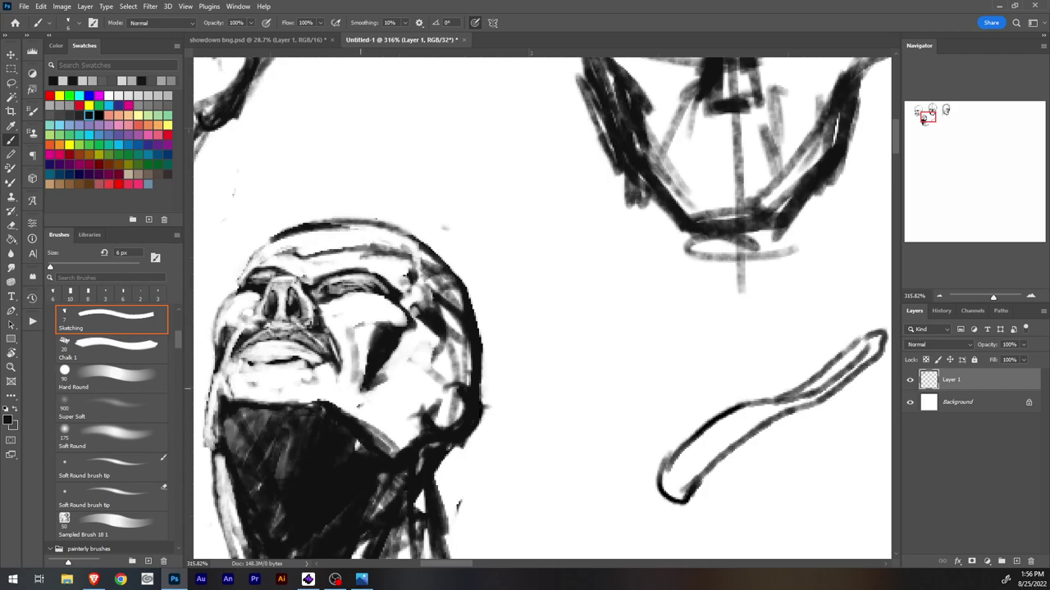
# Step: Fade the fourth head's dark cheek shadow to soft grey with a larger eraser
pyautogui.press('e')
pyautogui.moveTo(368, 388)
pyautogui.mouseDown()
pyautogui.moveTo(393, 373)
pyautogui.moveTo(382, 377)
pyautogui.moveTo(393, 336)
pyautogui.moveTo(407, 330)
pyautogui.moveTo(365, 378)
pyautogui.mouseUp()
pyautogui.press(']')
pyautogui.press(']')
pyautogui.press(']')
pyautogui.moveTo(409, 325)
pyautogui.mouseDown()
pyautogui.moveTo(417, 333)
pyautogui.moveTo(420, 321)
pyautogui.mouseUp()
pyautogui.press('[')
pyautogui.press('[')
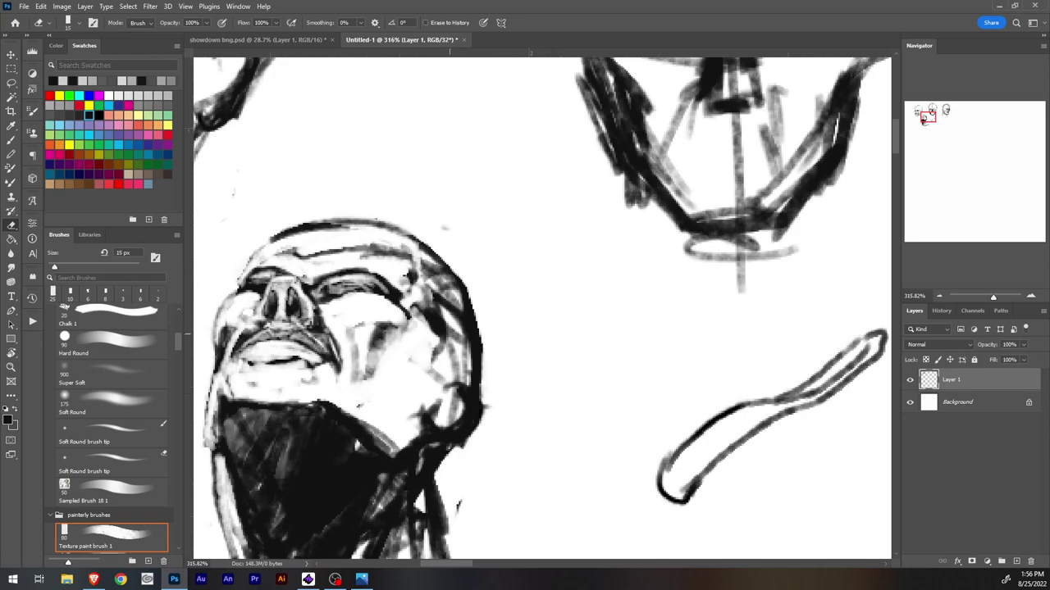
# Step: Erase the thick contour at the back of the fourth head's skull and redraw it thinner and farther inward above the ear
pyautogui.moveTo(450, 357); pyautogui.dragTo(441, 331)
pyautogui.moveTo(465, 287); pyautogui.dragTo(482, 387)
pyautogui.press('b')
pyautogui.moveTo(453, 284); pyautogui.dragTo(472, 340)
pyautogui.moveTo(458, 295); pyautogui.dragTo(474, 390)
pyautogui.moveTo(457, 331); pyautogui.dragTo(472, 387)
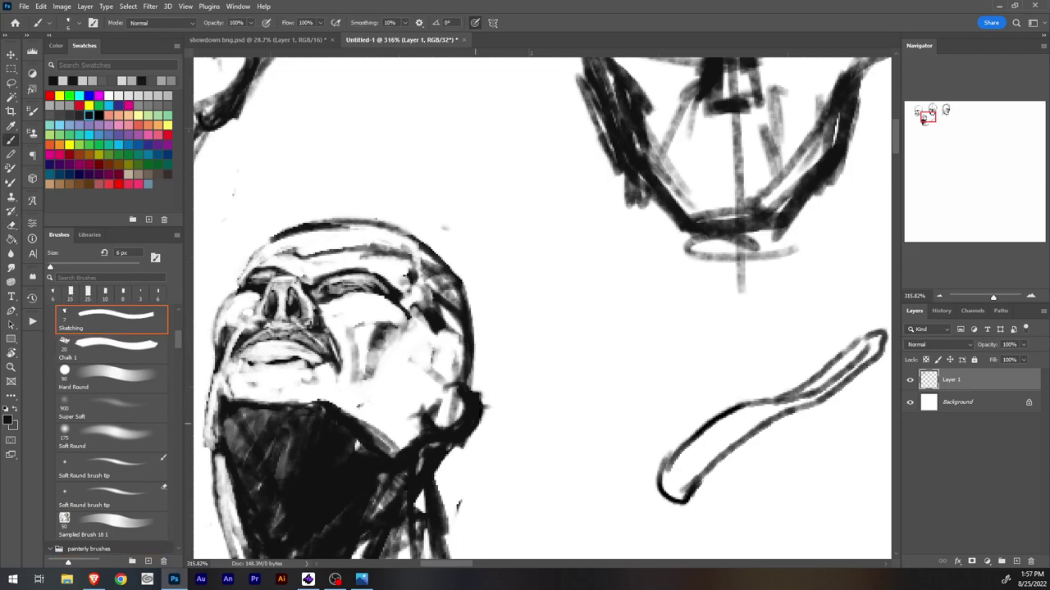
# Step: Erase the fourth head's dark ear outline into a thin rim, and trim the back contour of the neck below it
pyautogui.press('e')
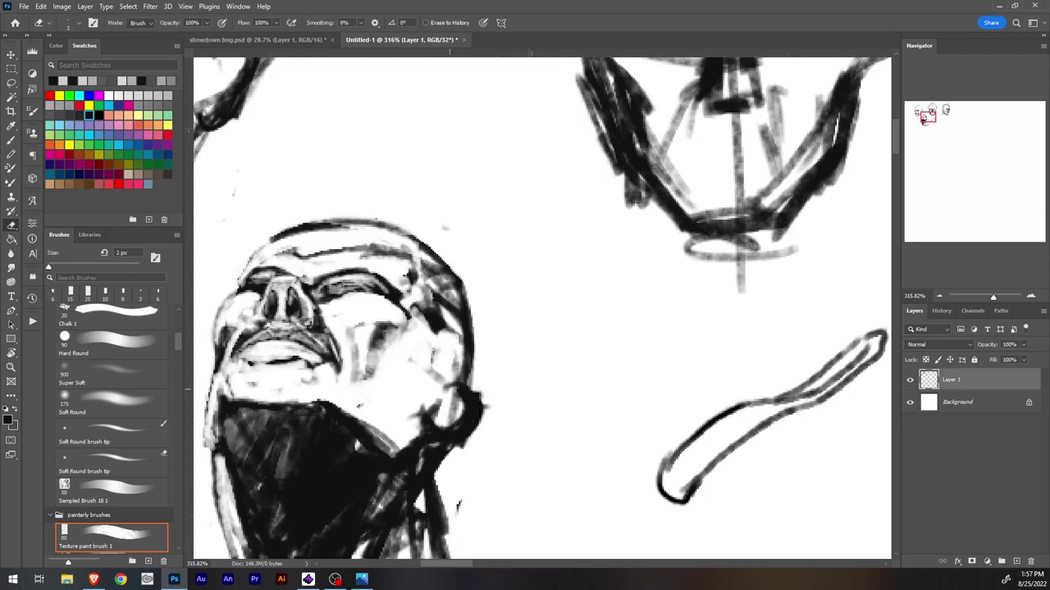
pyautogui.moveTo(448, 387)
pyautogui.mouseDown()
pyautogui.moveTo(474, 392)
pyautogui.moveTo(475, 414)
pyautogui.moveTo(479, 395)
pyautogui.moveTo(481, 414)
pyautogui.mouseUp()
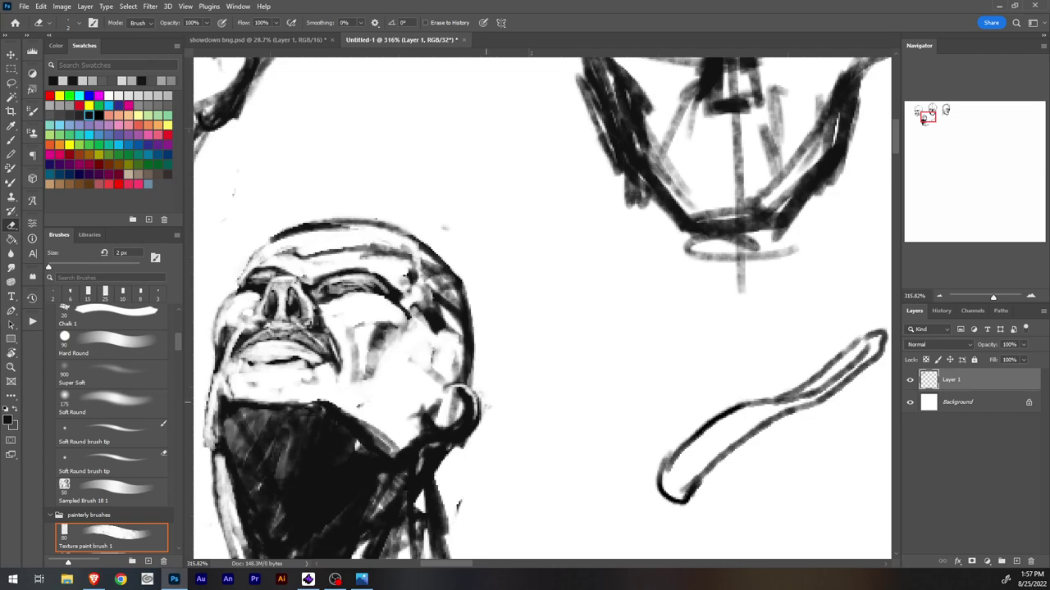
pyautogui.moveTo(488, 384); pyautogui.dragTo(477, 431)
pyautogui.moveTo(461, 499); pyautogui.dragTo(445, 535)
pyautogui.moveTo(441, 484); pyautogui.dragTo(441, 534)
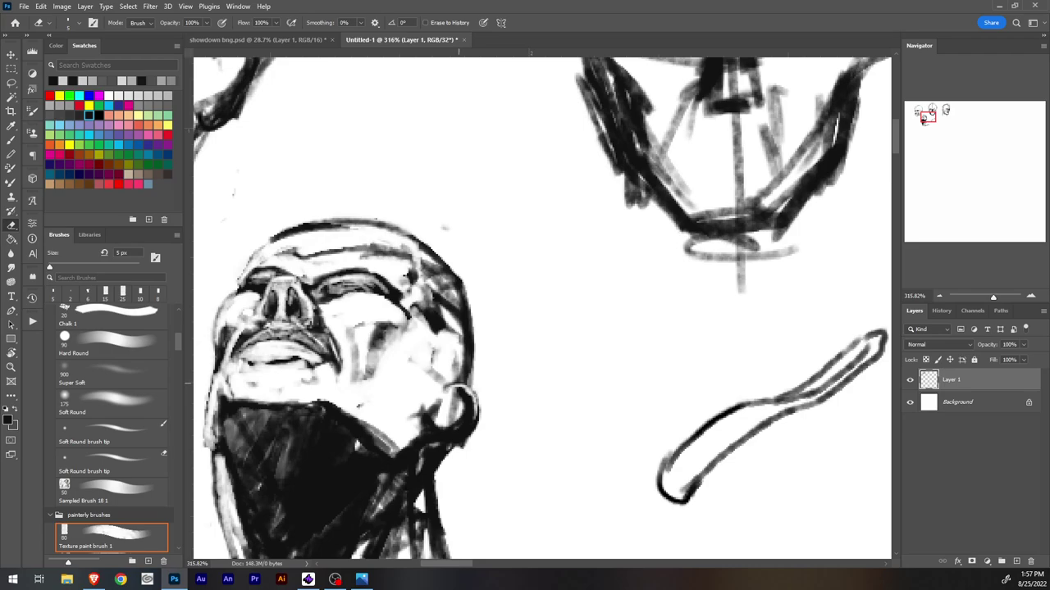
pyautogui.moveTo(441, 401)
pyautogui.mouseDown()
pyautogui.moveTo(429, 427)
pyautogui.moveTo(427, 414)
pyautogui.moveTo(432, 426)
pyautogui.mouseUp()
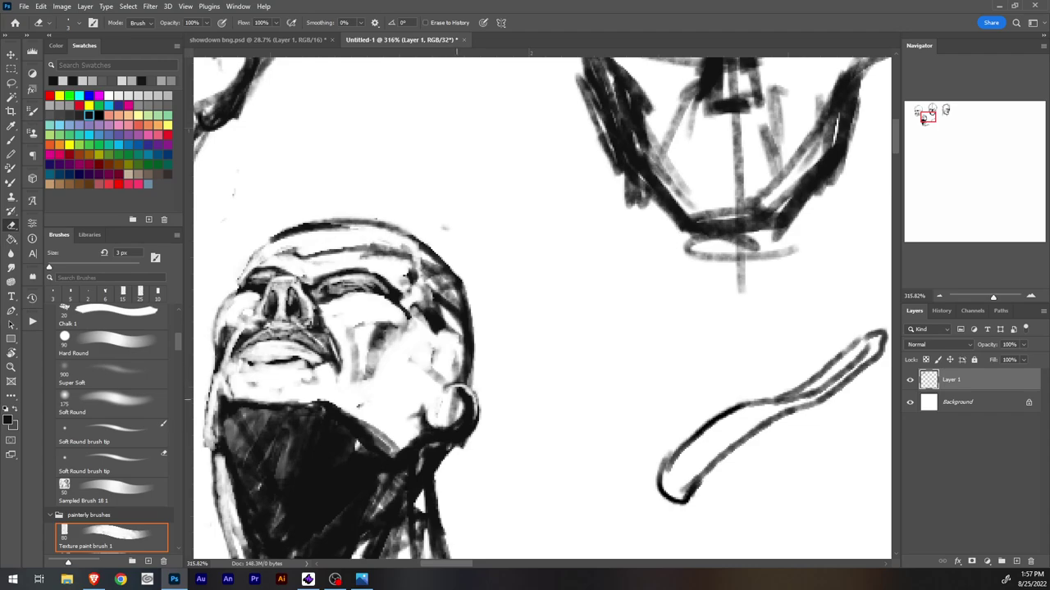
# Step: Erase the inside of the fourth head's ear with a 3 px eraser and redraw its rim with a 6 px brush
pyautogui.moveTo(451, 394)
pyautogui.mouseDown()
pyautogui.moveTo(451, 418)
pyautogui.moveTo(463, 393)
pyautogui.moveTo(464, 414)
pyautogui.mouseUp()
pyautogui.moveTo(419, 405); pyautogui.dragTo(418, 421)
pyautogui.press('b')
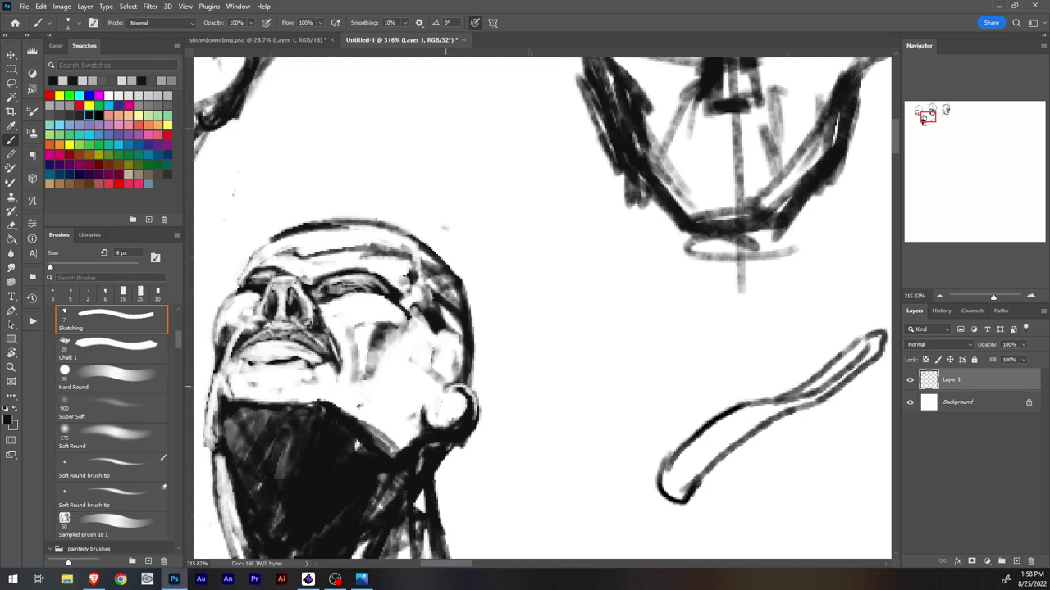
pyautogui.moveTo(442, 387)
pyautogui.mouseDown()
pyautogui.moveTo(463, 370)
pyautogui.moveTo(480, 379)
pyautogui.moveTo(471, 417)
pyautogui.moveTo(461, 373)
pyautogui.moveTo(481, 376)
pyautogui.moveTo(473, 425)
pyautogui.moveTo(450, 448)
pyautogui.mouseUp()
pyautogui.press('e')
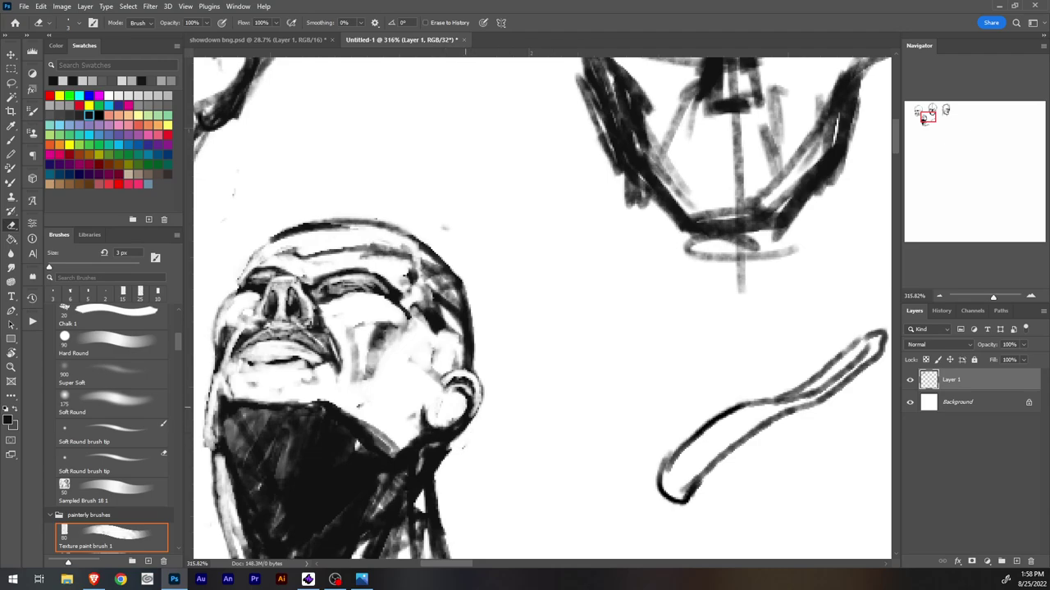
# Step: Touch up the fourth head's ear and erase its inner rim lines, leaving a blank white ear shape with a thin outline
pyautogui.press('b')
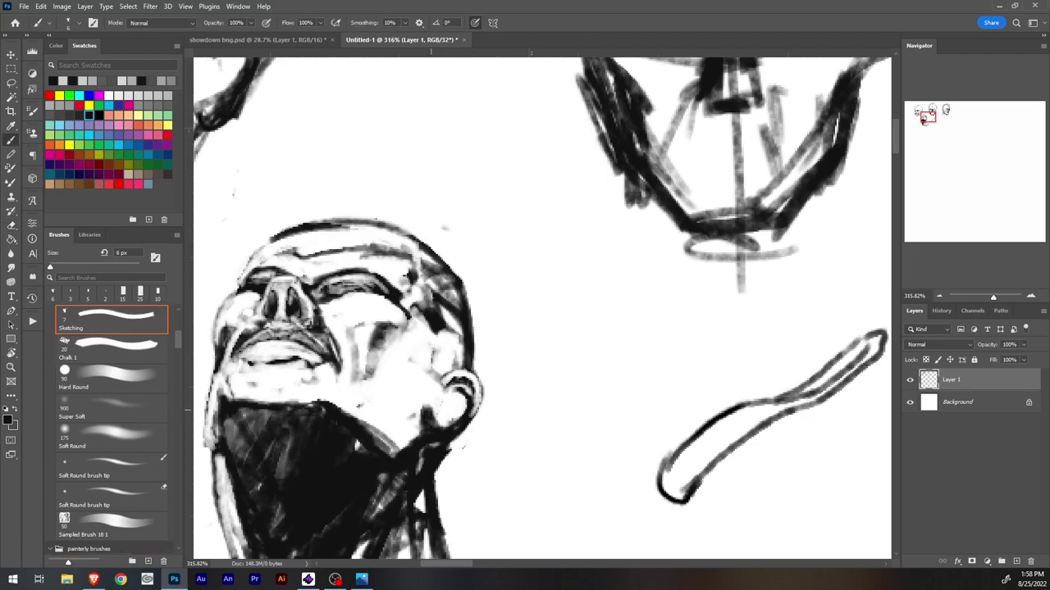
pyautogui.moveTo(430, 410)
pyautogui.mouseDown()
pyautogui.moveTo(438, 426)
pyautogui.moveTo(453, 418)
pyautogui.mouseUp()
pyautogui.press('e')
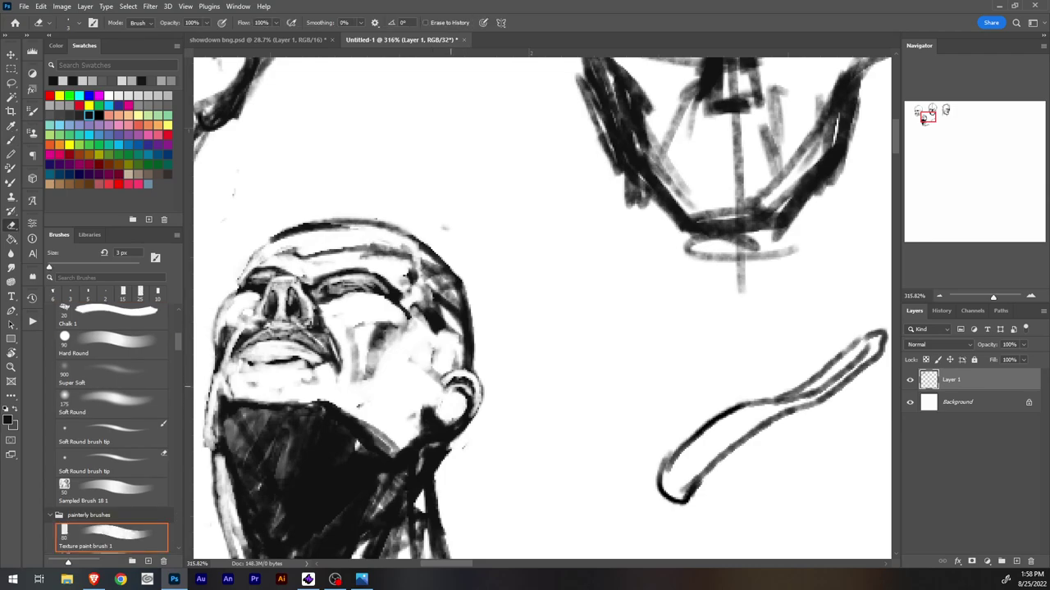
pyautogui.moveTo(446, 382)
pyautogui.mouseDown()
pyautogui.moveTo(458, 384)
pyautogui.moveTo(448, 380)
pyautogui.mouseUp()
pyautogui.moveTo(459, 382)
pyautogui.mouseDown()
pyautogui.moveTo(472, 410)
pyautogui.moveTo(441, 424)
pyautogui.moveTo(461, 433)
pyautogui.moveTo(446, 453)
pyautogui.moveTo(466, 444)
pyautogui.mouseUp()
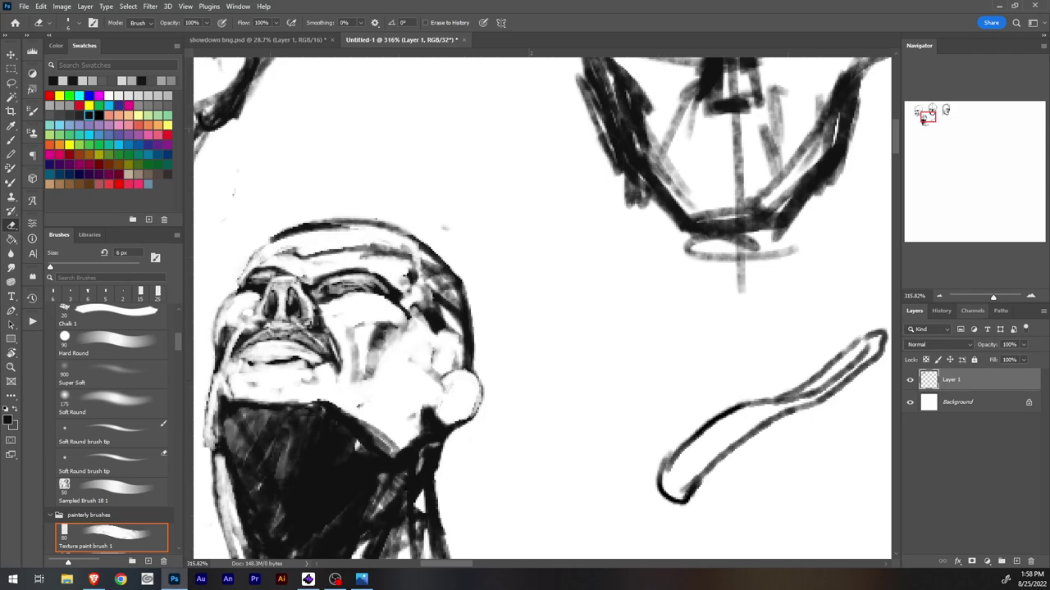
# Step: Draw the inner folds of the fourth head's ear with a 2 px brush
pyautogui.moveTo(993, 298); pyautogui.dragTo(984, 298)
pyautogui.scroll(4, 541, 303)
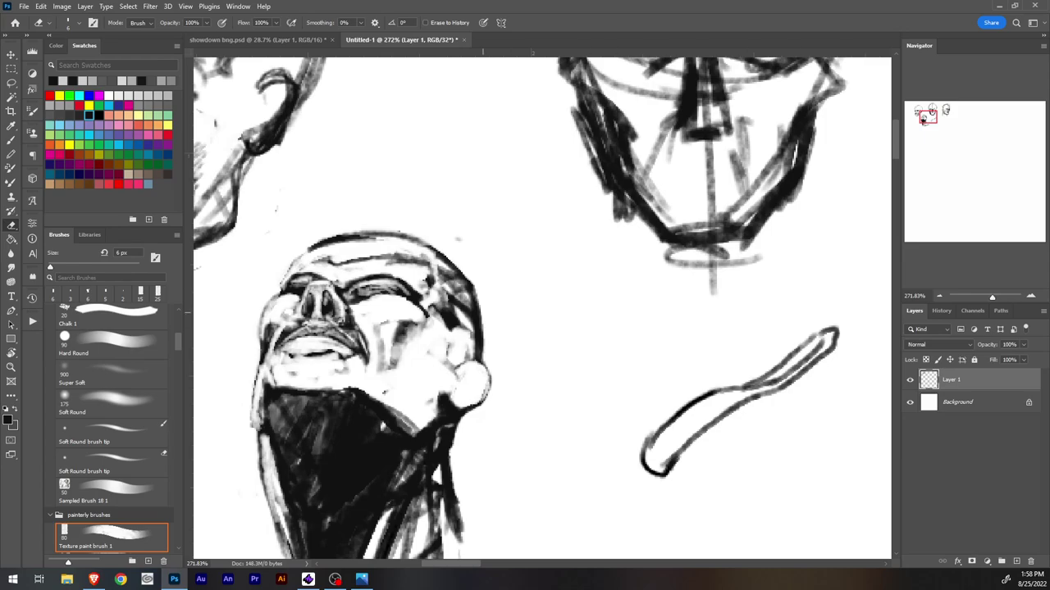
pyautogui.press('b')
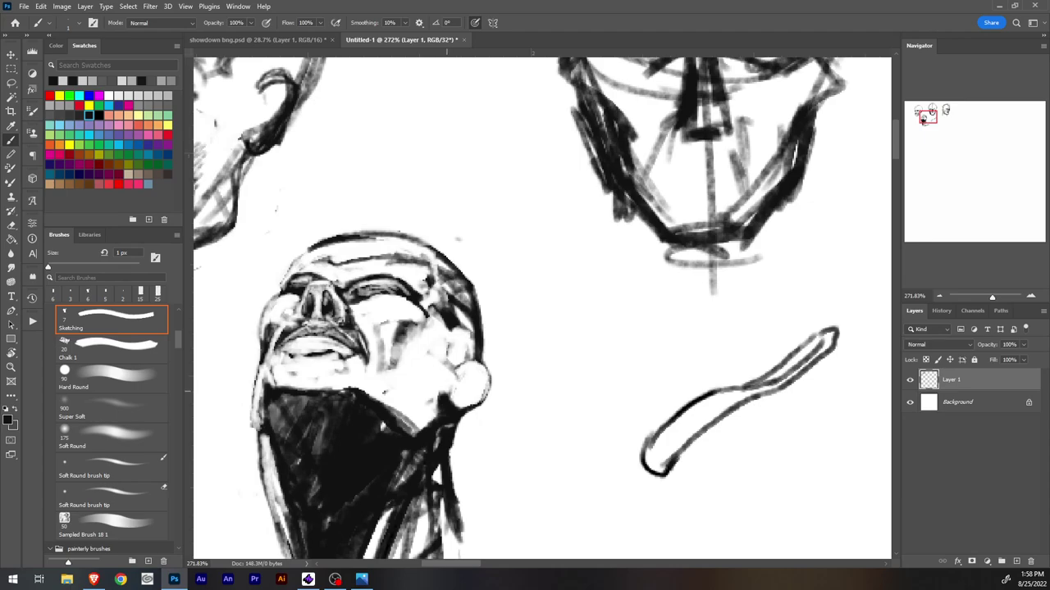
pyautogui.press(']')
pyautogui.moveTo(453, 390)
pyautogui.mouseDown()
pyautogui.moveTo(457, 408)
pyautogui.moveTo(470, 404)
pyautogui.moveTo(461, 409)
pyautogui.mouseUp()
pyautogui.moveTo(462, 382); pyautogui.dragTo(473, 389)
pyautogui.moveTo(469, 382)
pyautogui.mouseDown()
pyautogui.moveTo(482, 400)
pyautogui.moveTo(463, 365)
pyautogui.moveTo(484, 364)
pyautogui.mouseUp()
pyautogui.moveTo(472, 367)
pyautogui.mouseDown()
pyautogui.moveTo(481, 363)
pyautogui.moveTo(484, 378)
pyautogui.mouseUp()
pyautogui.moveTo(477, 369); pyautogui.dragTo(482, 377)
pyautogui.moveTo(477, 393)
pyautogui.mouseDown()
pyautogui.moveTo(484, 380)
pyautogui.moveTo(467, 365)
pyautogui.mouseUp()
pyautogui.moveTo(465, 387); pyautogui.dragTo(474, 372)
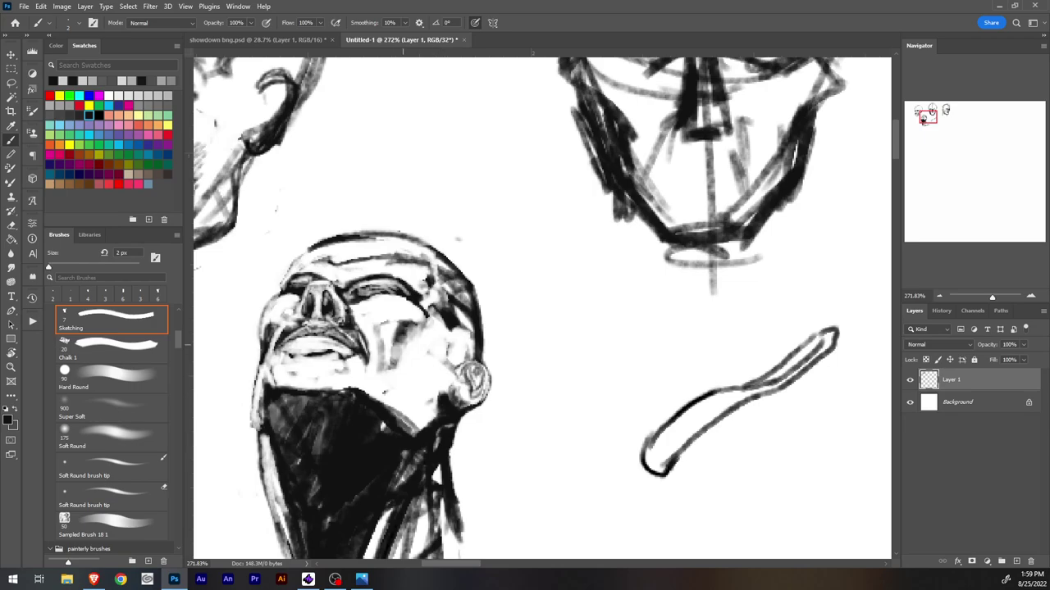
# Step: Darken the hollow inside the fourth head's ear with a 5 px brush
pyautogui.press('e')
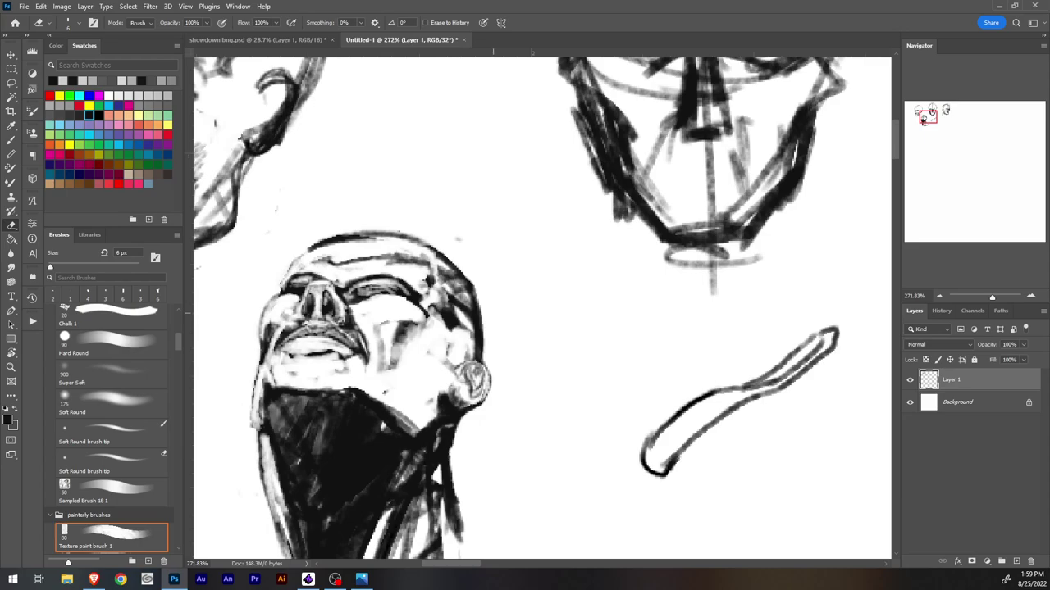
pyautogui.press('b')
pyautogui.press(']')
pyautogui.press(']')
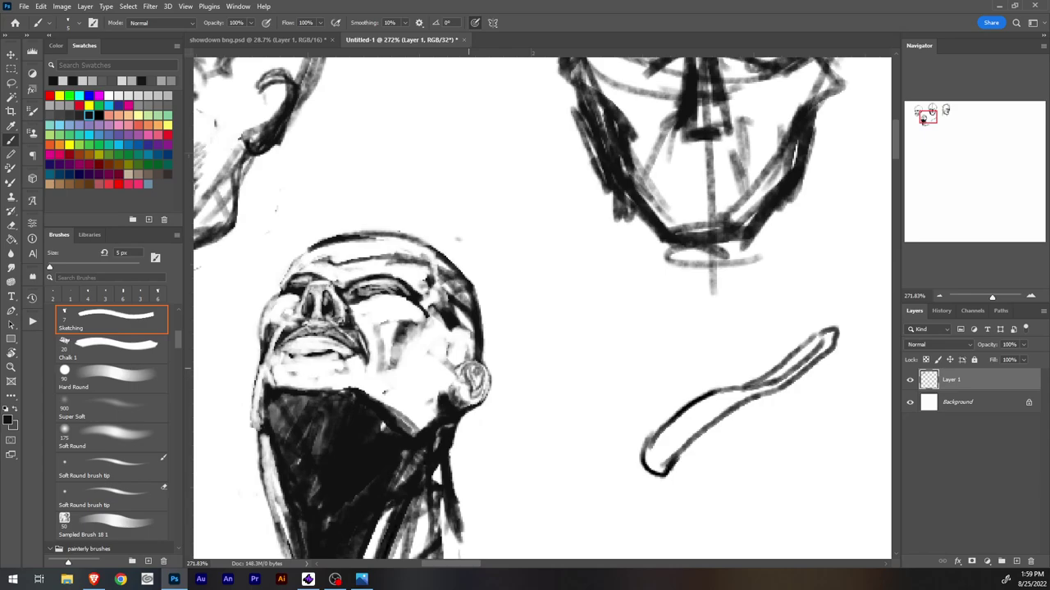
pyautogui.moveTo(471, 366)
pyautogui.mouseDown()
pyautogui.moveTo(469, 381)
pyautogui.moveTo(477, 371)
pyautogui.mouseUp()
# Step: Lasso the fourth head's ear, stretch it taller and skew its lower end toward the jaw, and clear the selection
pyautogui.press('l')
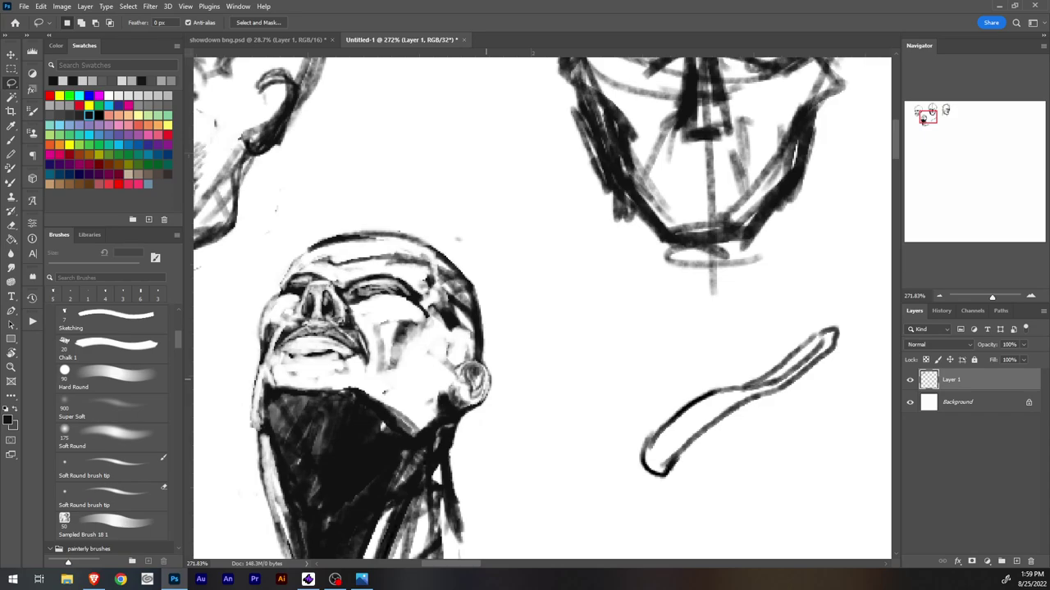
pyautogui.moveTo(500, 385)
pyautogui.mouseDown()
pyautogui.moveTo(485, 358)
pyautogui.moveTo(441, 391)
pyautogui.moveTo(500, 385)
pyautogui.mouseUp()
pyautogui.hotkey('ctrl', 't')
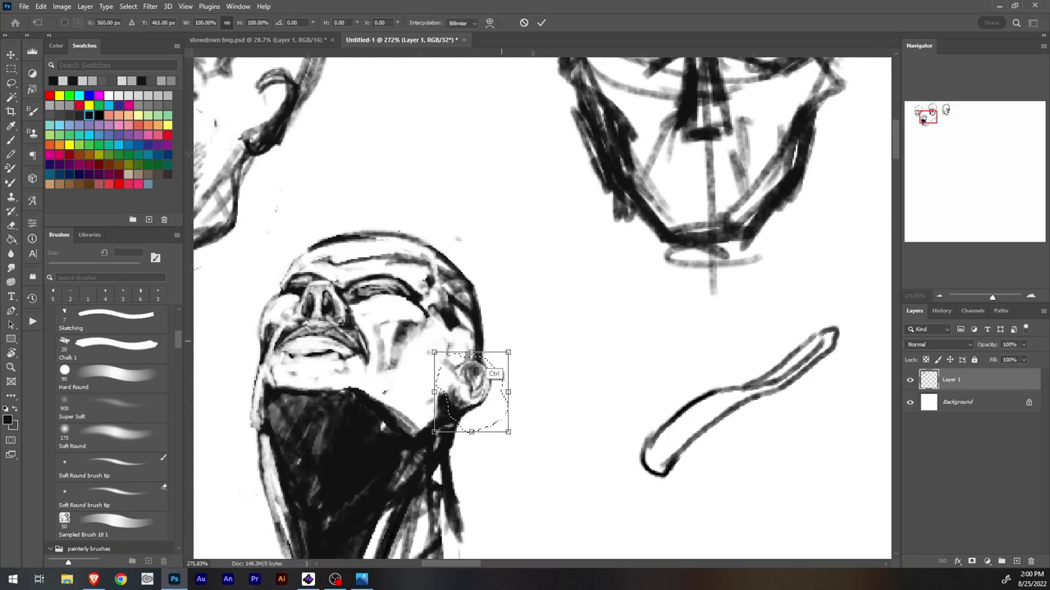
pyautogui.moveTo(471, 352); pyautogui.dragTo(483, 342)
pyautogui.moveTo(507, 433); pyautogui.dragTo(482, 433)
pyautogui.moveTo(473, 396); pyautogui.dragTo(464, 396)
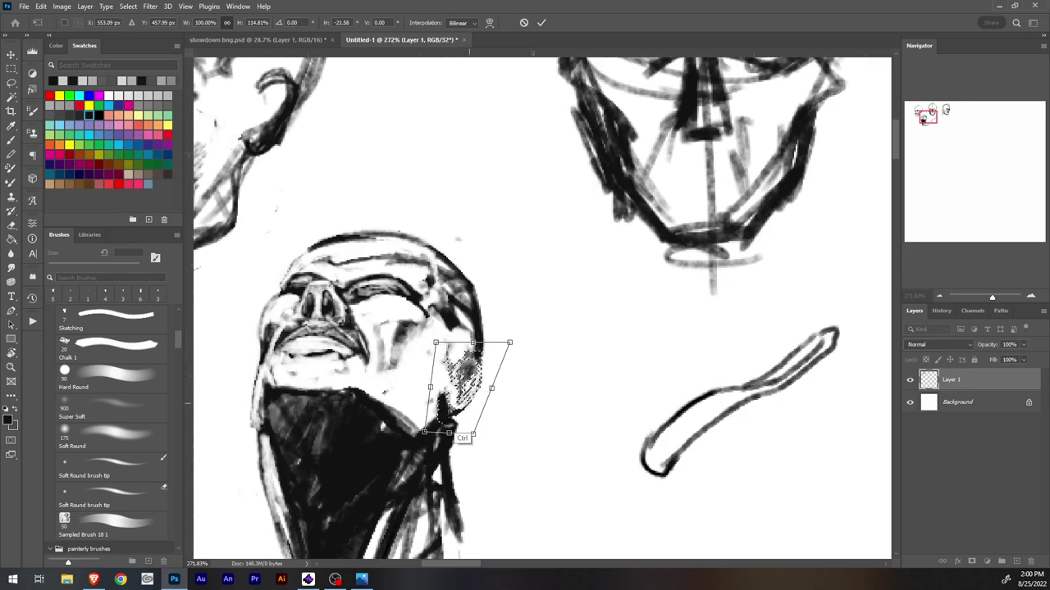
pyautogui.press('Return')
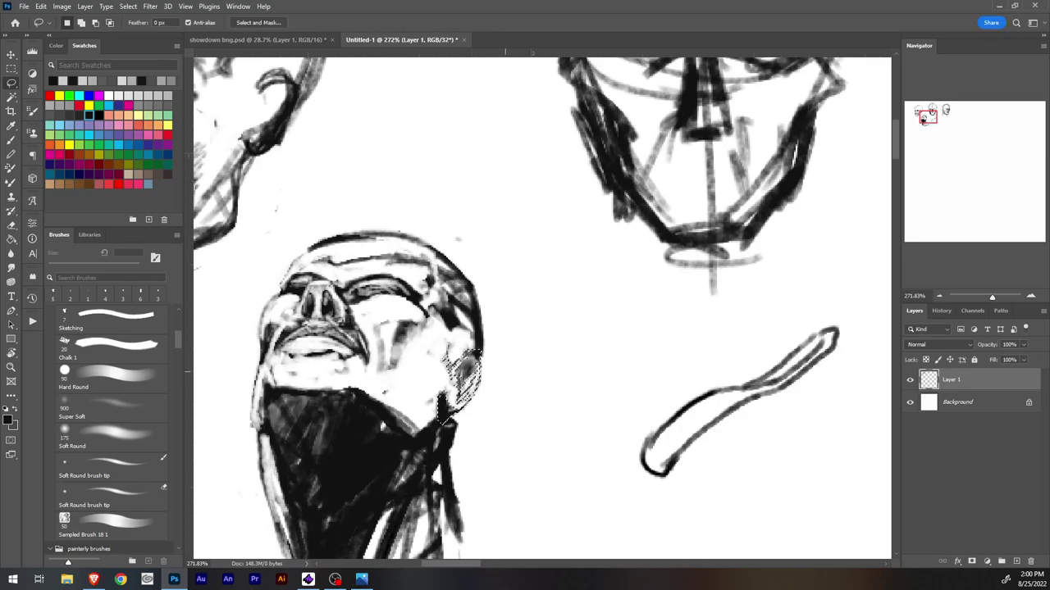
pyautogui.hotkey('ctrl', 'd')
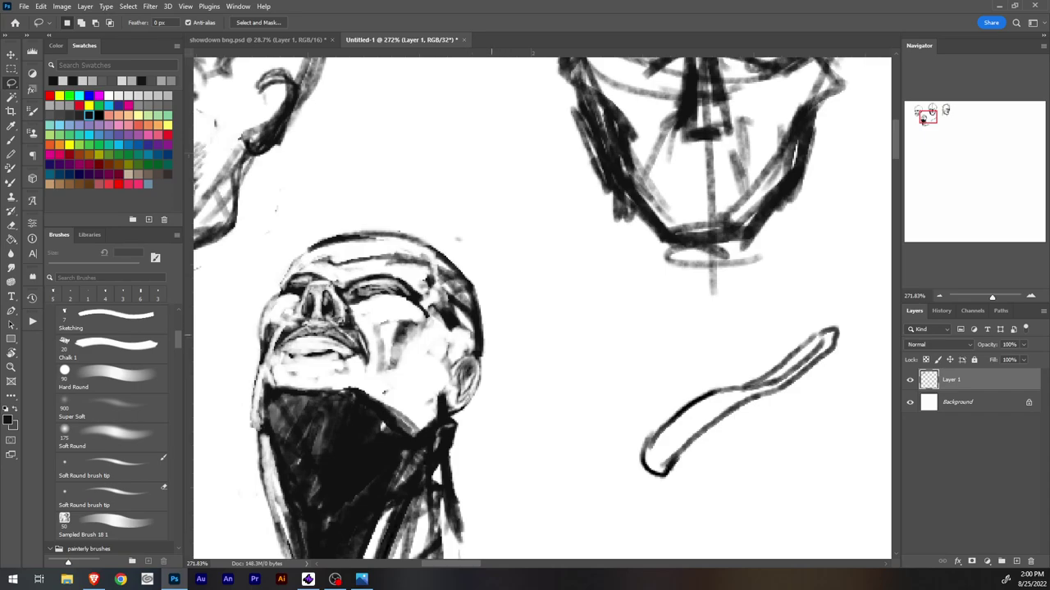
# Step: Clean up the edges around the fourth head's reshaped ear and refine the jaw corner below it
pyautogui.press('e')
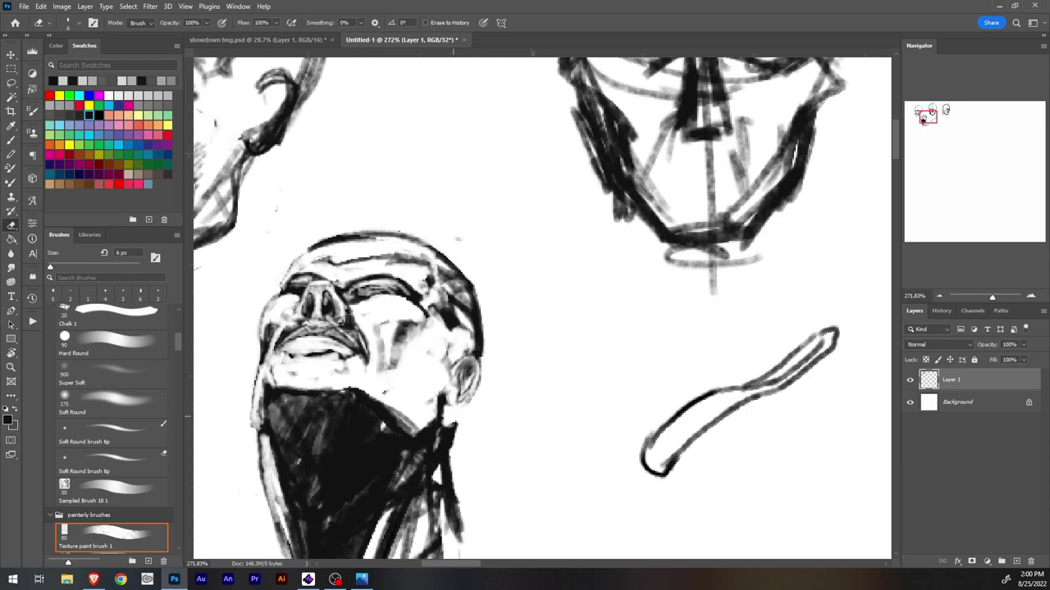
pyautogui.moveTo(441, 397)
pyautogui.mouseDown()
pyautogui.moveTo(441, 412)
pyautogui.moveTo(419, 429)
pyautogui.moveTo(449, 391)
pyautogui.moveTo(450, 417)
pyautogui.moveTo(459, 404)
pyautogui.moveTo(446, 392)
pyautogui.moveTo(430, 402)
pyautogui.moveTo(457, 406)
pyautogui.mouseUp()
pyautogui.press('b')
pyautogui.press('e')
pyautogui.moveTo(451, 392)
pyautogui.mouseDown()
pyautogui.moveTo(450, 409)
pyautogui.moveTo(470, 397)
pyautogui.moveTo(456, 389)
pyautogui.mouseUp()
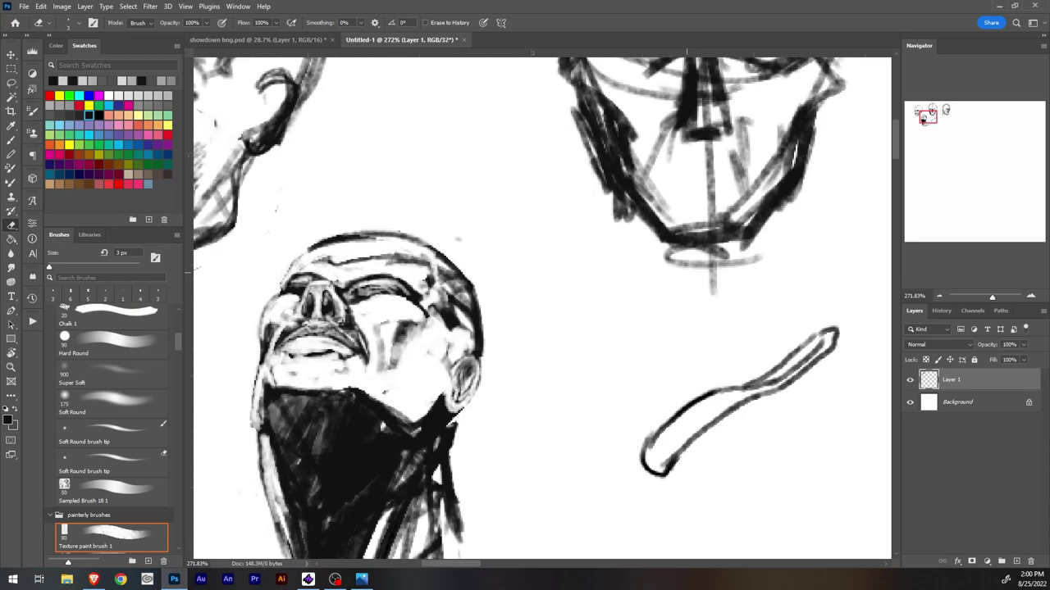
pyautogui.moveTo(449, 369)
pyautogui.mouseDown()
pyautogui.moveTo(459, 361)
pyautogui.moveTo(461, 398)
pyautogui.moveTo(471, 356)
pyautogui.moveTo(480, 358)
pyautogui.mouseUp()
# Step: Darken the second head's brow lines and the underside of its nose with a 5 px brush
pyautogui.scroll(-6, 541, 310)
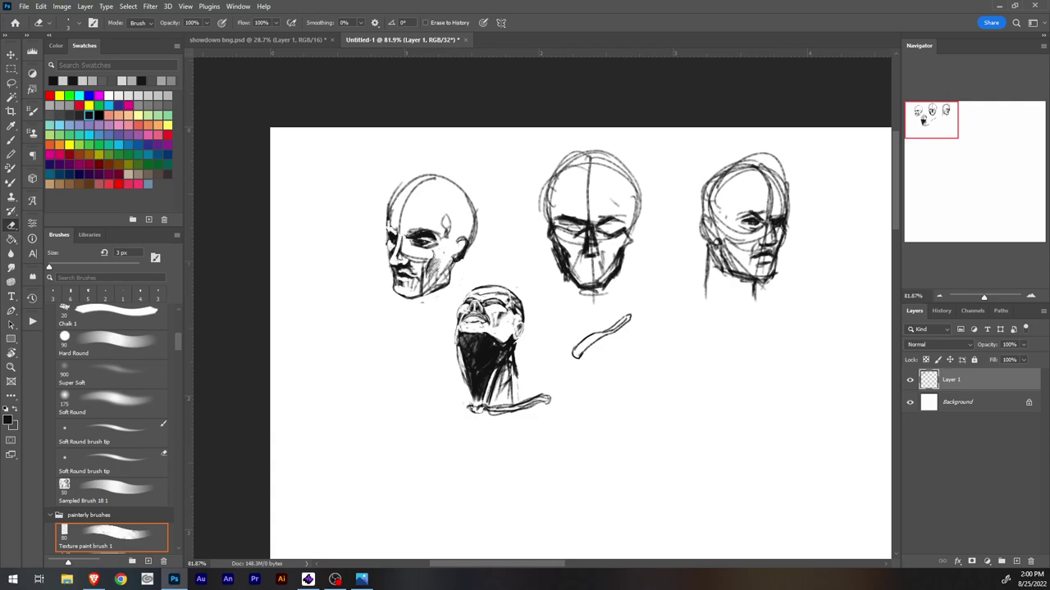
pyautogui.scroll(4, 541, 309)
pyautogui.moveTo(533, 147); pyautogui.dragTo(486, 517)
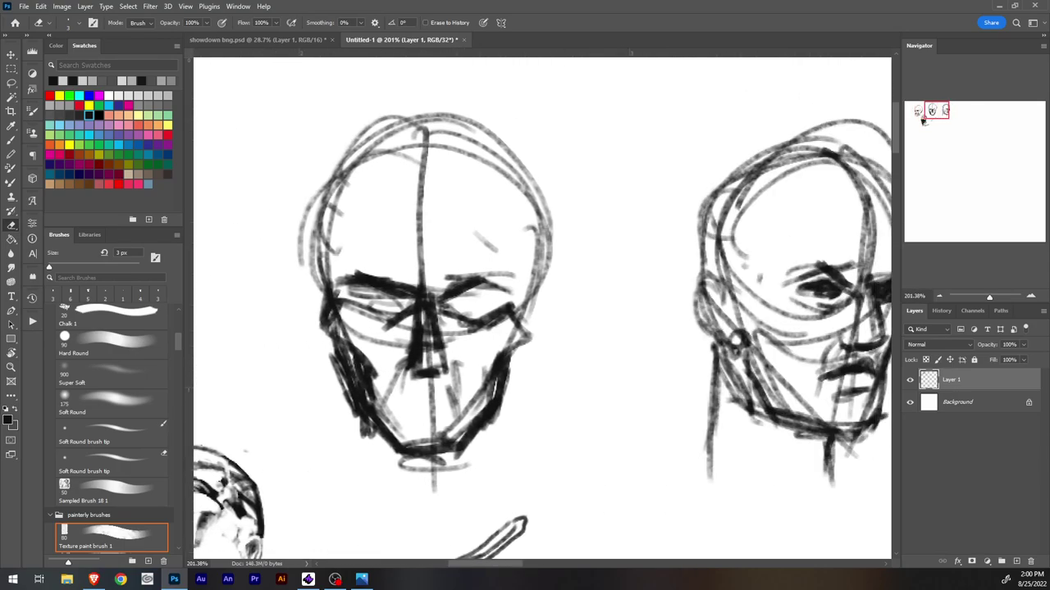
pyautogui.press('b')
pyautogui.moveTo(444, 296)
pyautogui.mouseDown()
pyautogui.moveTo(437, 300)
pyautogui.moveTo(515, 291)
pyautogui.mouseUp()
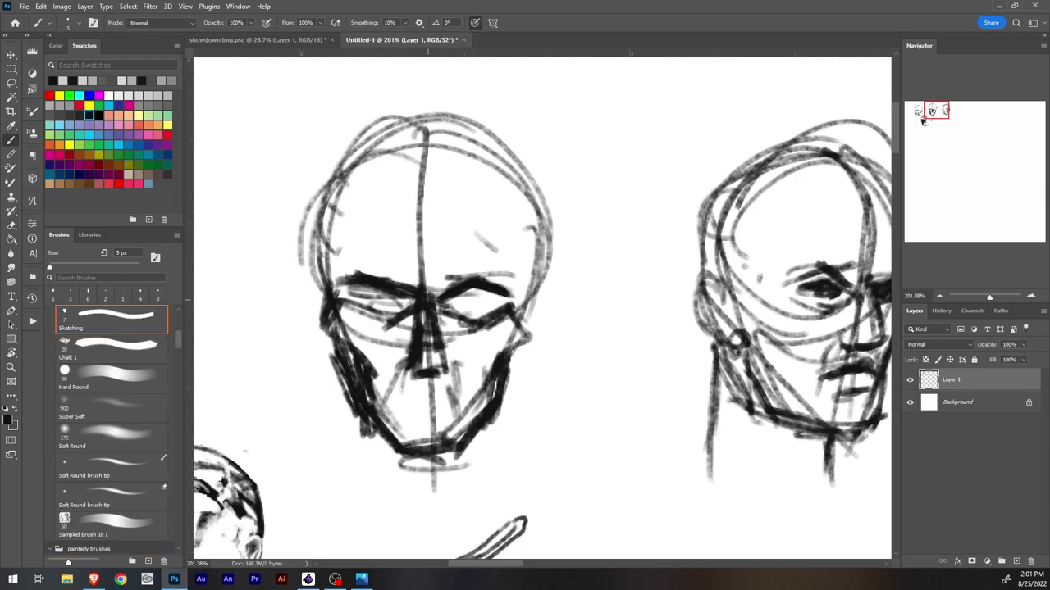
pyautogui.moveTo(414, 290)
pyautogui.mouseDown()
pyautogui.moveTo(407, 302)
pyautogui.moveTo(343, 296)
pyautogui.mouseUp()
pyautogui.moveTo(416, 368)
pyautogui.mouseDown()
pyautogui.moveTo(410, 376)
pyautogui.moveTo(427, 378)
pyautogui.mouseUp()
pyautogui.moveTo(445, 371); pyautogui.dragTo(434, 377)
# Step: Erase a white ridge down the second head's nose with a 3 px eraser and shape the nostrils
pyautogui.press('e')
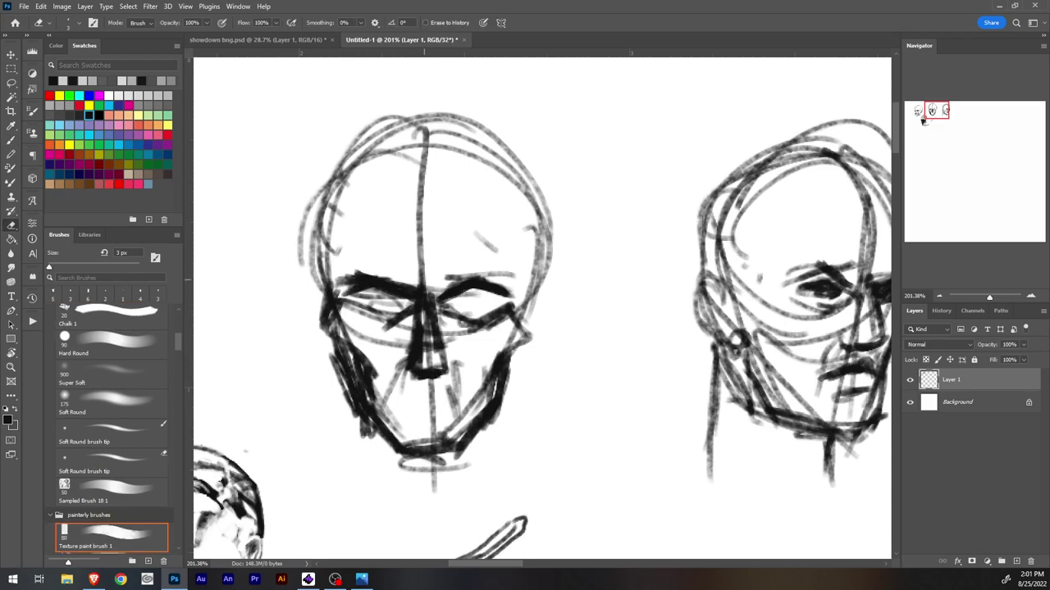
pyautogui.moveTo(423, 286)
pyautogui.mouseDown()
pyautogui.moveTo(423, 371)
pyautogui.moveTo(439, 369)
pyautogui.moveTo(397, 368)
pyautogui.moveTo(454, 371)
pyautogui.moveTo(444, 351)
pyautogui.mouseUp()
pyautogui.press('b')
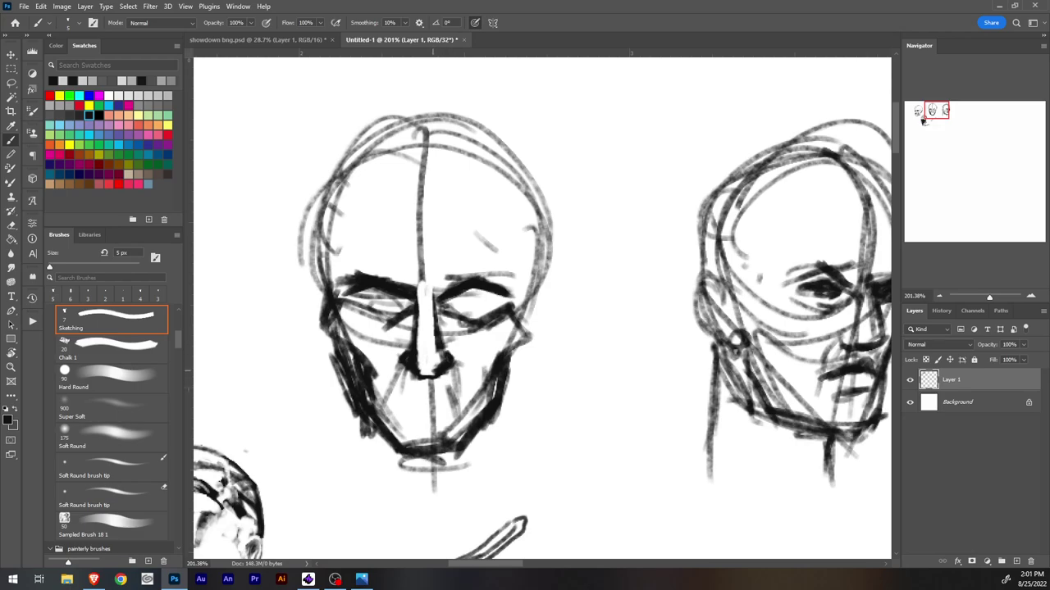
# Step: Draw the second head's mouth line and the shadow under its lower lip with a 4 px brush
pyautogui.press('[')
pyautogui.moveTo(395, 390)
pyautogui.mouseDown()
pyautogui.moveTo(446, 397)
pyautogui.moveTo(388, 397)
pyautogui.moveTo(472, 396)
pyautogui.mouseUp()
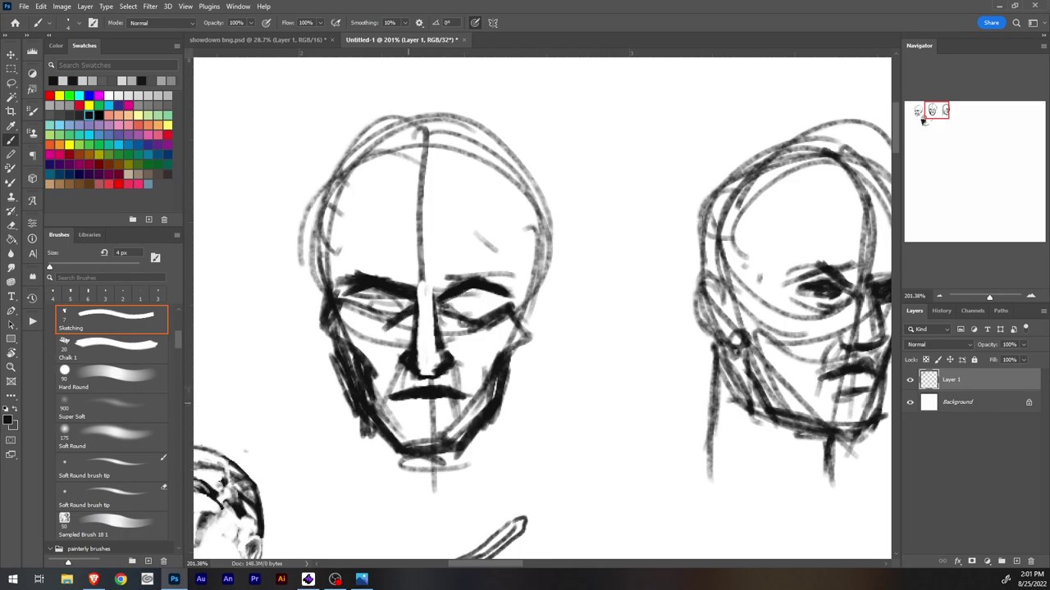
pyautogui.moveTo(407, 413)
pyautogui.mouseDown()
pyautogui.moveTo(457, 408)
pyautogui.moveTo(406, 410)
pyautogui.mouseUp()
# Step: Strengthen the second head's inner eye-socket lines and erase the lower part of the forehead's centre line with a 6 px eraser
pyautogui.moveTo(437, 307); pyautogui.dragTo(471, 327)
pyautogui.moveTo(436, 311); pyautogui.dragTo(467, 325)
pyautogui.moveTo(381, 335)
pyautogui.mouseDown()
pyautogui.moveTo(413, 294)
pyautogui.moveTo(418, 210)
pyautogui.mouseUp()
pyautogui.press('e')
pyautogui.moveTo(422, 248); pyautogui.dragTo(421, 170)
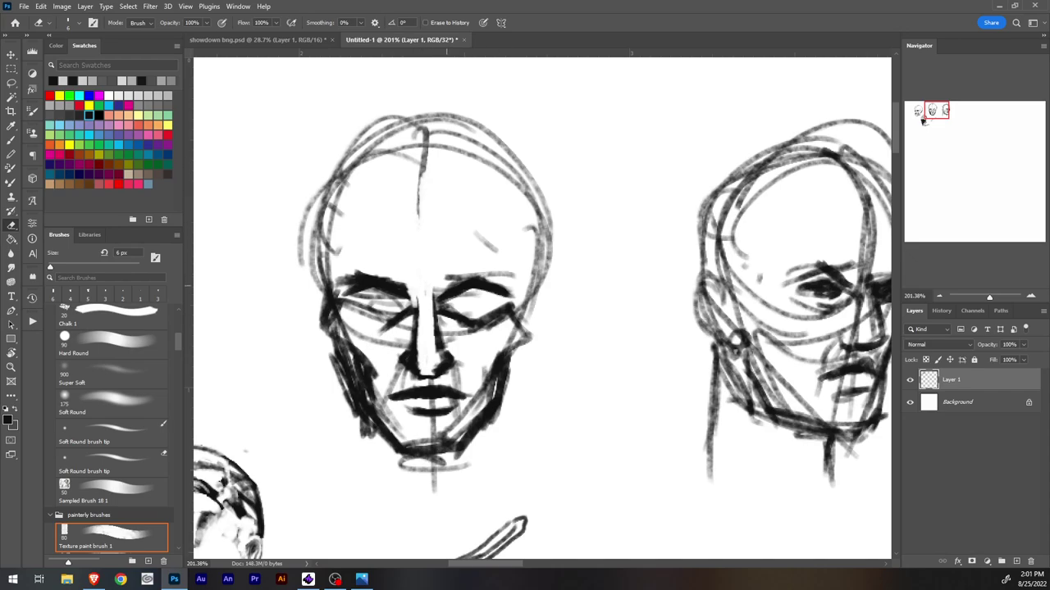
# Step: Trim and reshape the second head's brows into smooth dark arches
pyautogui.moveTo(437, 288)
pyautogui.mouseDown()
pyautogui.moveTo(438, 303)
pyautogui.moveTo(411, 310)
pyautogui.moveTo(456, 280)
pyautogui.mouseUp()
pyautogui.moveTo(434, 288)
pyautogui.mouseDown()
pyautogui.moveTo(443, 310)
pyautogui.moveTo(472, 275)
pyautogui.mouseUp()
pyautogui.moveTo(445, 293); pyautogui.dragTo(476, 274)
pyautogui.moveTo(408, 288)
pyautogui.mouseDown()
pyautogui.moveTo(381, 278)
pyautogui.moveTo(323, 291)
pyautogui.mouseUp()
pyautogui.moveTo(515, 272); pyautogui.dragTo(457, 284)
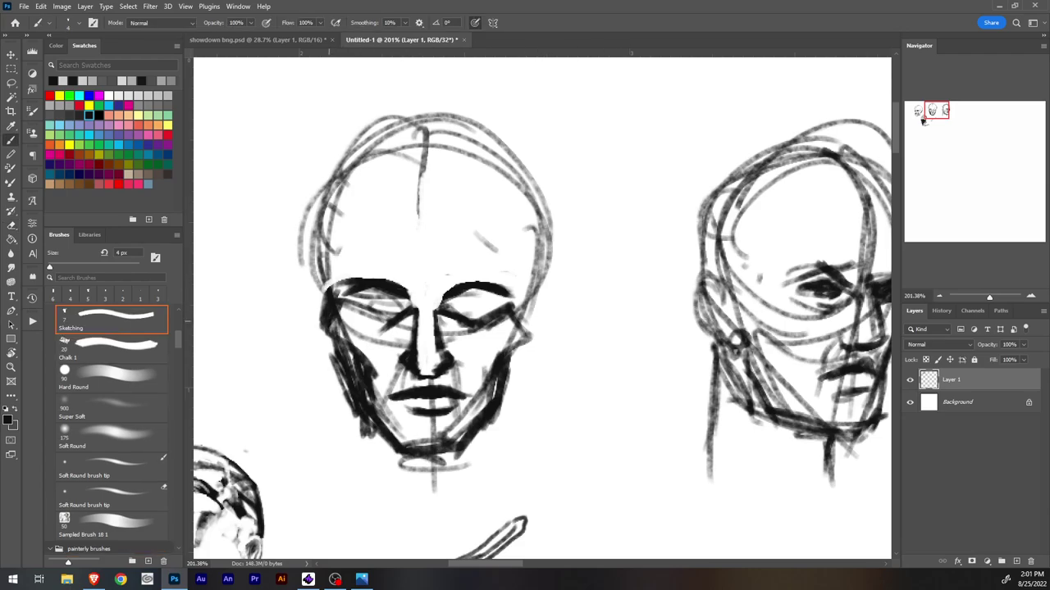
# Step: Clear the outer ends of the second head's cheekbones with a 6 px eraser and redraw their contours with a 4 px brush
pyautogui.moveTo(342, 310)
pyautogui.mouseDown()
pyautogui.moveTo(330, 325)
pyautogui.moveTo(339, 308)
pyautogui.mouseUp()
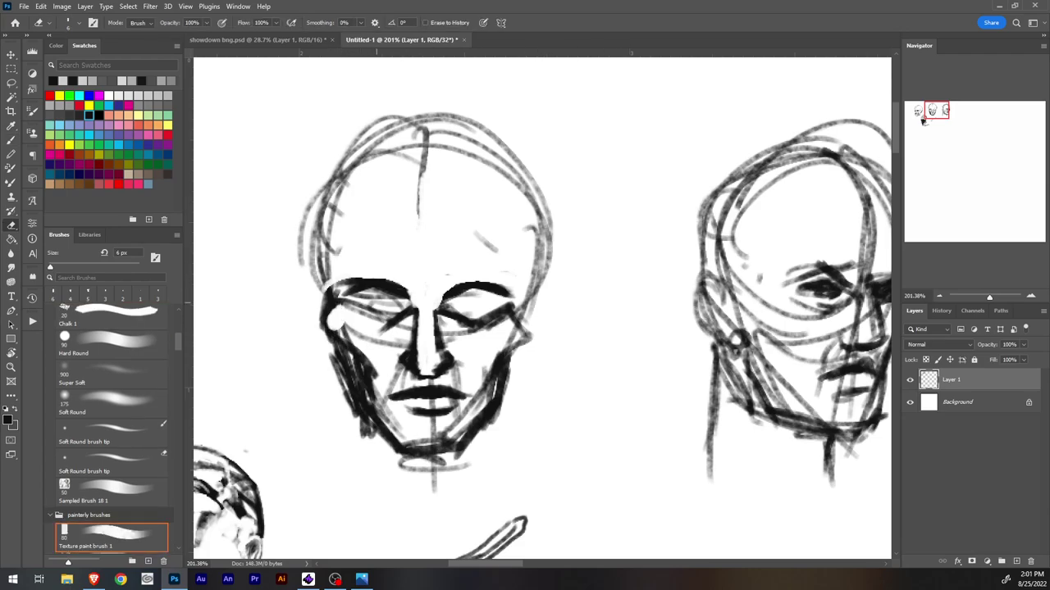
pyautogui.moveTo(504, 315)
pyautogui.mouseDown()
pyautogui.moveTo(524, 339)
pyautogui.moveTo(526, 331)
pyautogui.moveTo(522, 351)
pyautogui.mouseUp()
pyautogui.press('b')
pyautogui.moveTo(331, 310)
pyautogui.mouseDown()
pyautogui.moveTo(336, 333)
pyautogui.moveTo(366, 352)
pyautogui.mouseUp()
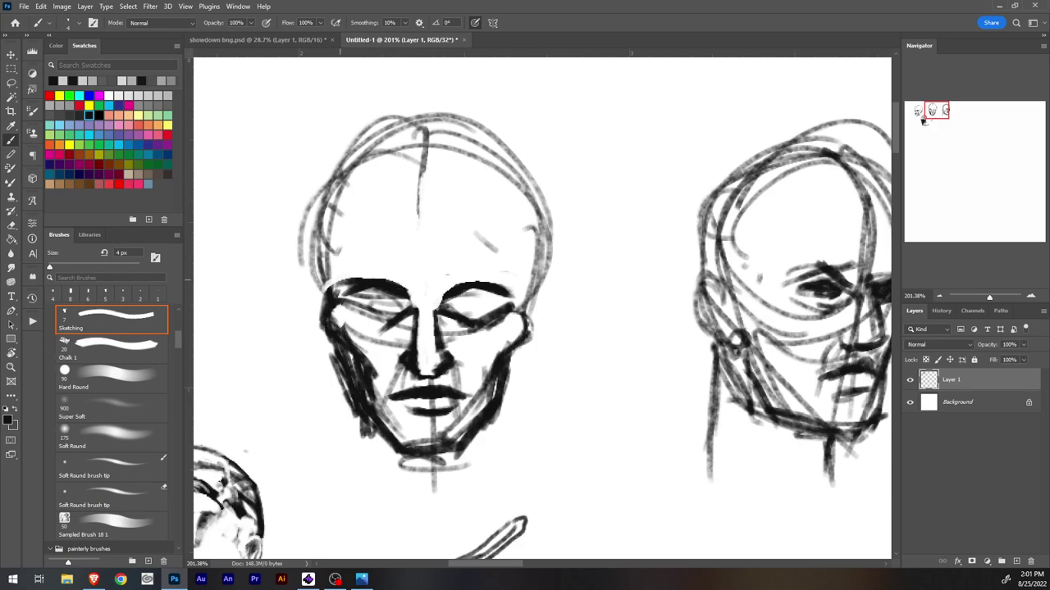
# Step: Thin the outer cheekbone contours on both sides of the second head with an 8 px eraser
pyautogui.press('e')
pyautogui.moveTo(329, 305); pyautogui.dragTo(332, 317)
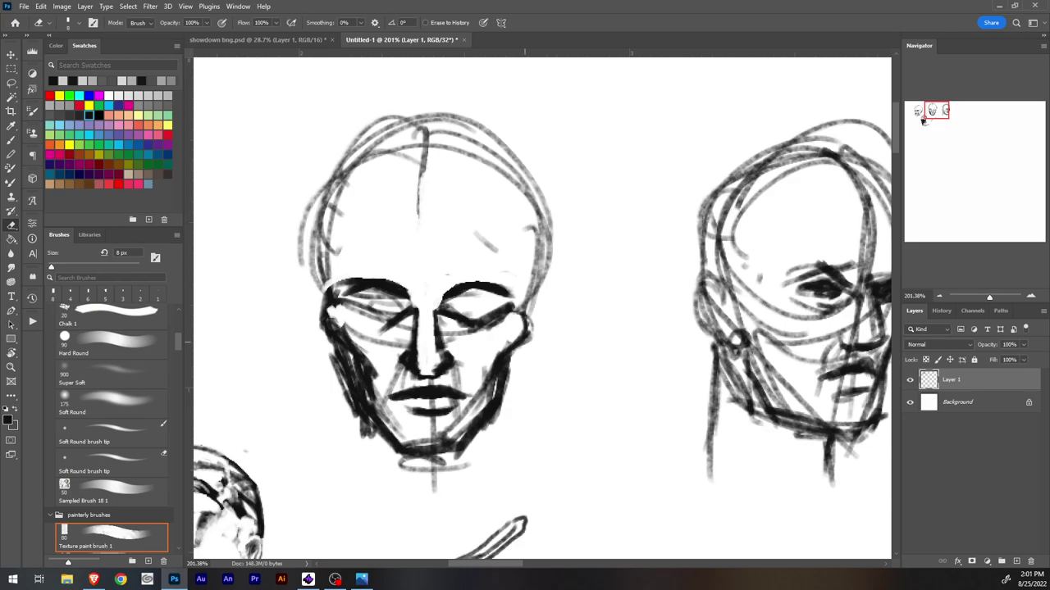
pyautogui.moveTo(528, 321); pyautogui.dragTo(522, 347)
pyautogui.moveTo(321, 301); pyautogui.dragTo(328, 339)
# Step: Fill in a dark shadow at the outer end of the second head's left brow with a 4 px brush
pyautogui.press('b')
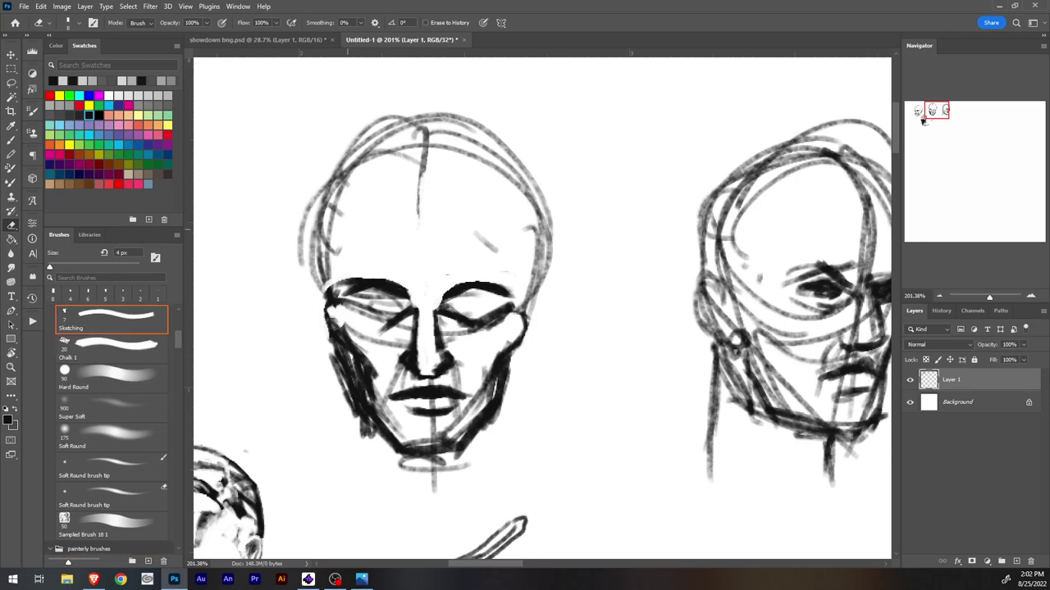
pyautogui.moveTo(331, 283)
pyautogui.mouseDown()
pyautogui.moveTo(340, 337)
pyautogui.moveTo(335, 297)
pyautogui.mouseUp()
pyautogui.moveTo(347, 279); pyautogui.dragTo(342, 295)
pyautogui.moveTo(354, 283); pyautogui.dragTo(347, 294)
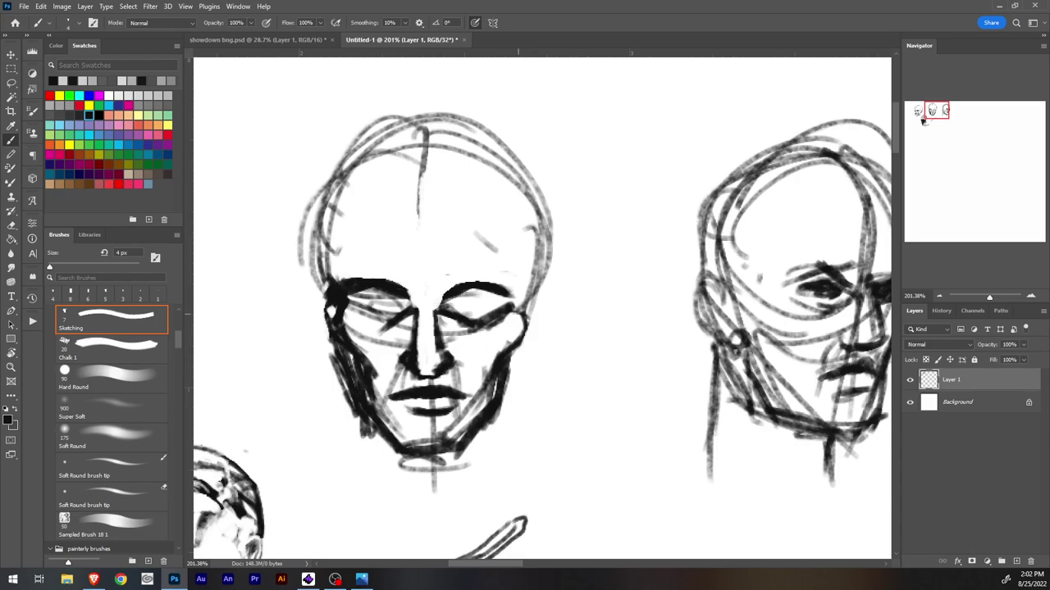
# Step: Darken the second head's right side from the outer eye socket over the cheekbone down toward the jaw
pyautogui.moveTo(513, 292)
pyautogui.mouseDown()
pyautogui.moveTo(525, 340)
pyautogui.moveTo(503, 351)
pyautogui.moveTo(506, 369)
pyautogui.mouseUp()
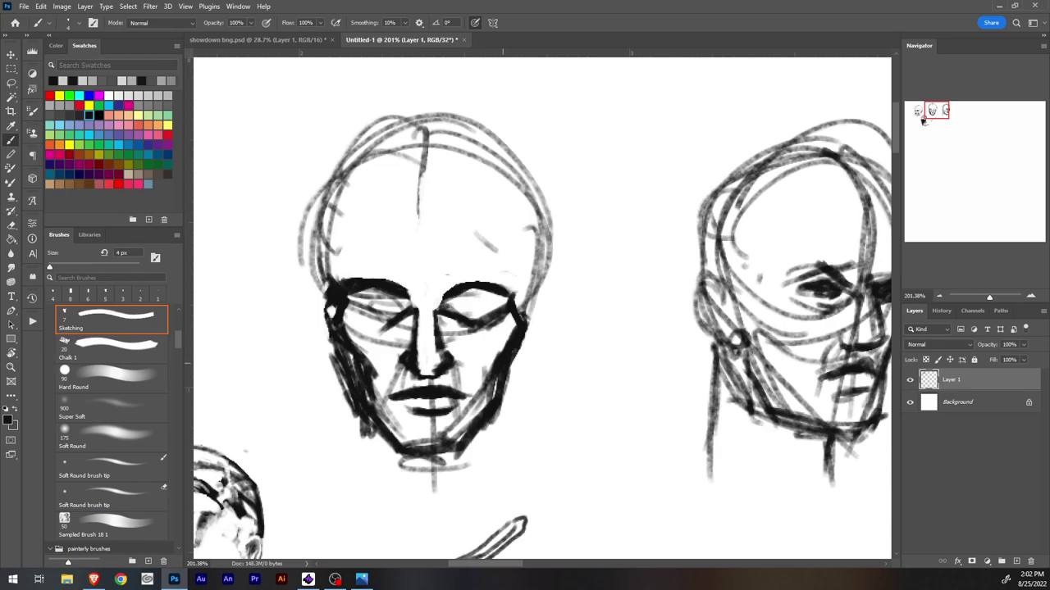
pyautogui.press('e')
pyautogui.press('b')
pyautogui.moveTo(497, 359); pyautogui.dragTo(484, 380)
pyautogui.press('e')
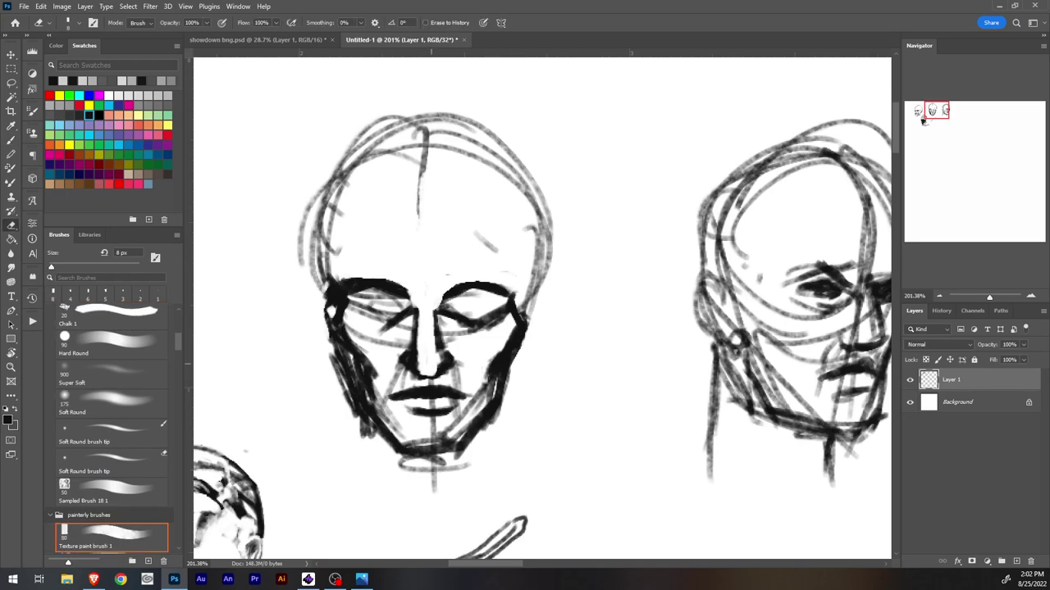
# Step: Erase the dark mass around the second head's nostrils into a thinner nose shape and trim the upper lip
pyautogui.moveTo(419, 353)
pyautogui.mouseDown()
pyautogui.moveTo(416, 374)
pyautogui.moveTo(406, 364)
pyautogui.moveTo(443, 366)
pyautogui.moveTo(418, 309)
pyautogui.moveTo(413, 369)
pyautogui.moveTo(448, 359)
pyautogui.mouseUp()
pyautogui.press('b')
pyautogui.press('e')
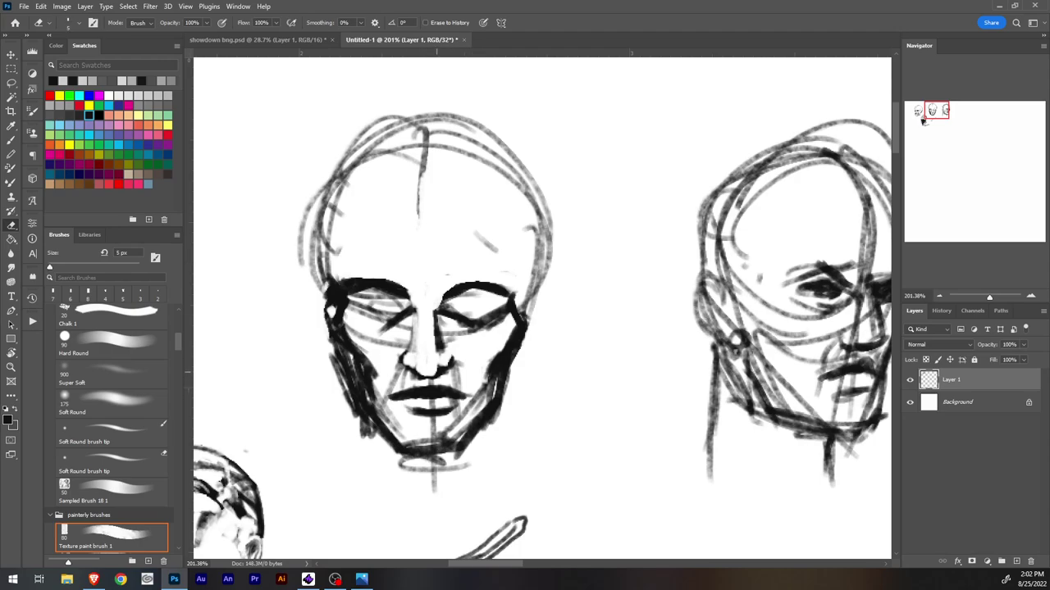
pyautogui.press('[')
pyautogui.press('[')
pyautogui.moveTo(432, 378)
pyautogui.mouseDown()
pyautogui.moveTo(389, 397)
pyautogui.moveTo(453, 392)
pyautogui.mouseUp()
# Step: Redraw the second head's left eye with lids and a thicker brow shadow, and lighten the eyeball with a 5 px eraser
pyautogui.press('b')
pyautogui.moveTo(360, 291)
pyautogui.mouseDown()
pyautogui.moveTo(386, 292)
pyautogui.moveTo(349, 295)
pyautogui.moveTo(407, 307)
pyautogui.moveTo(362, 310)
pyautogui.moveTo(385, 308)
pyautogui.moveTo(356, 302)
pyautogui.moveTo(407, 302)
pyautogui.moveTo(364, 304)
pyautogui.moveTo(400, 301)
pyautogui.moveTo(362, 313)
pyautogui.moveTo(400, 320)
pyautogui.moveTo(387, 328)
pyautogui.mouseUp()
pyautogui.press('e')
pyautogui.press(']')
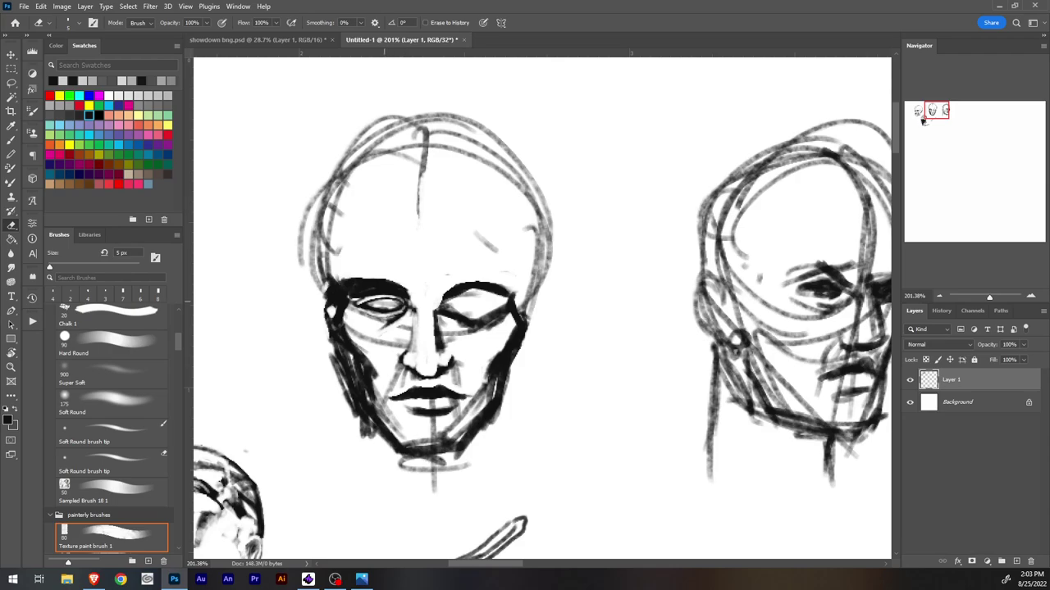
pyautogui.moveTo(368, 304); pyautogui.dragTo(397, 302)
pyautogui.press('b')
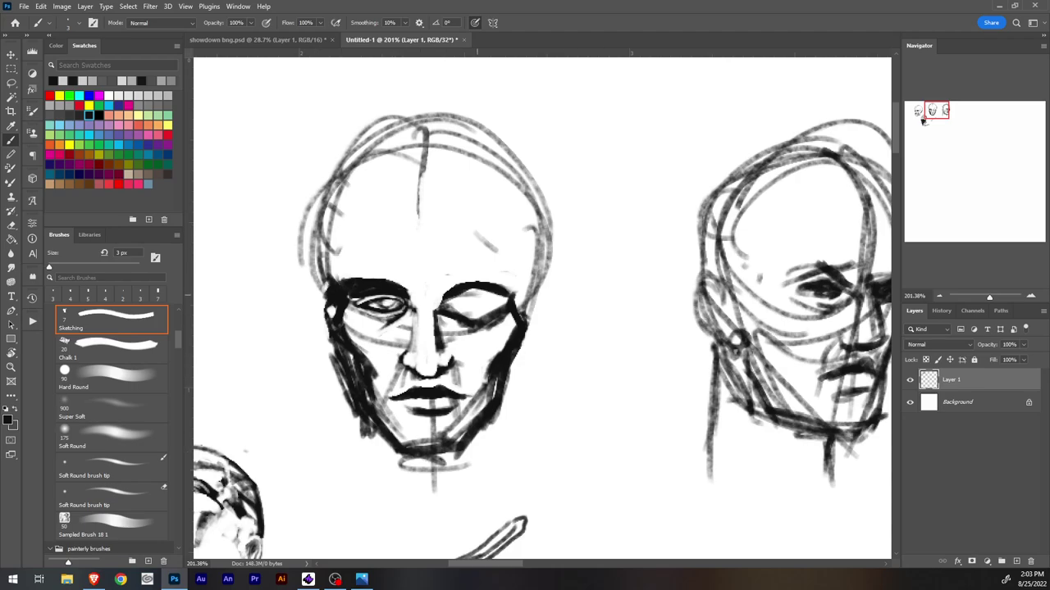
# Step: Outline the second head's right eye with upper and lower lids, trying and undoing a vertical centre line through the face
pyautogui.moveTo(448, 301); pyautogui.dragTo(496, 303)
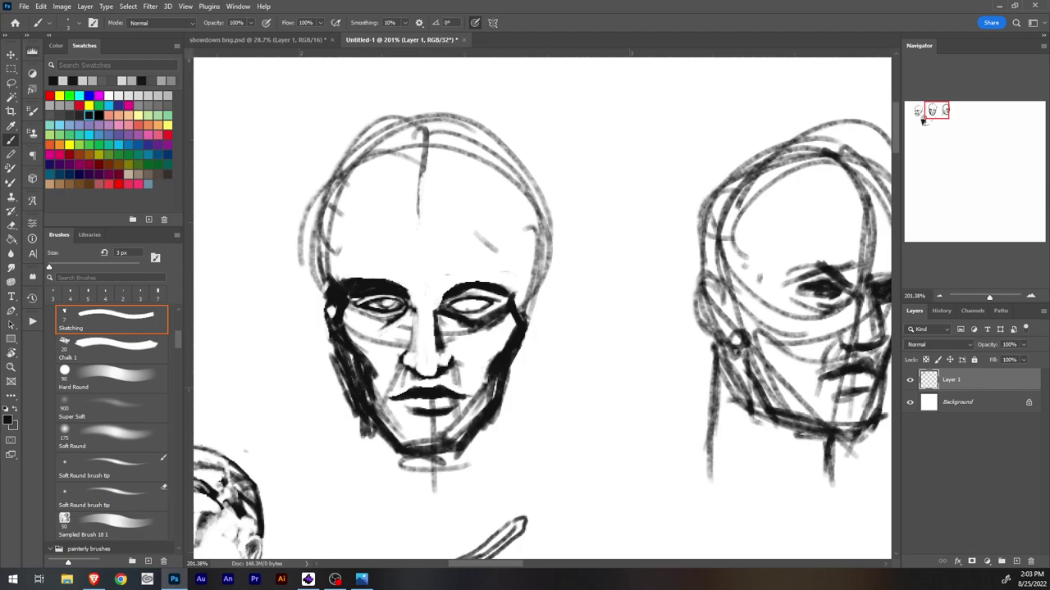
pyautogui.moveTo(428, 70); pyautogui.dragTo(432, 447)
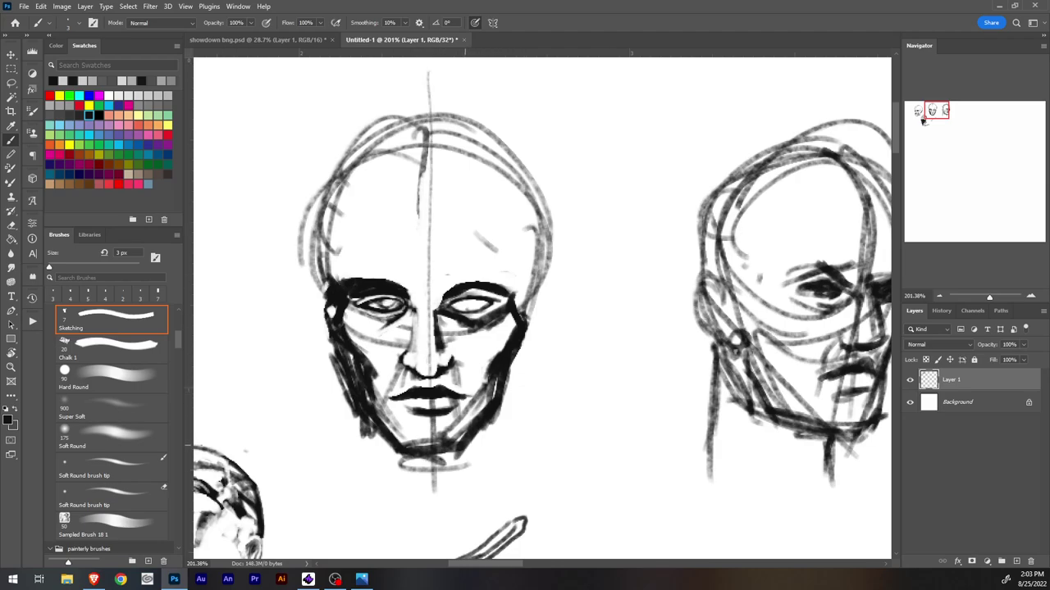
pyautogui.hotkey('ctrl', 'z')
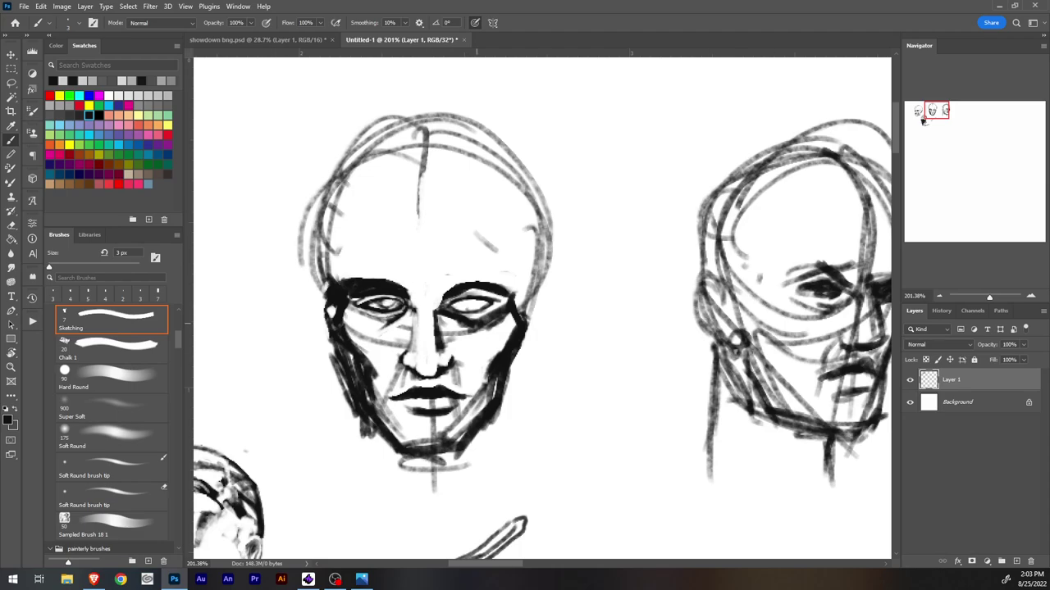
# Step: Check the heads by viewing the whole canvas mirrored horizontally, and return to a close view of the second head
pyautogui.moveTo(923, 118)
pyautogui.mouseDown()
pyautogui.moveTo(1025, 120)
pyautogui.moveTo(923, 120)
pyautogui.mouseUp()
pyautogui.click(976, 297)
pyautogui.hotkey('ctrl', 'shift', 'h')
pyautogui.hotkey('ctrl', 'shift', 'h')
pyautogui.hotkey('ctrl', 'shift', 'h')
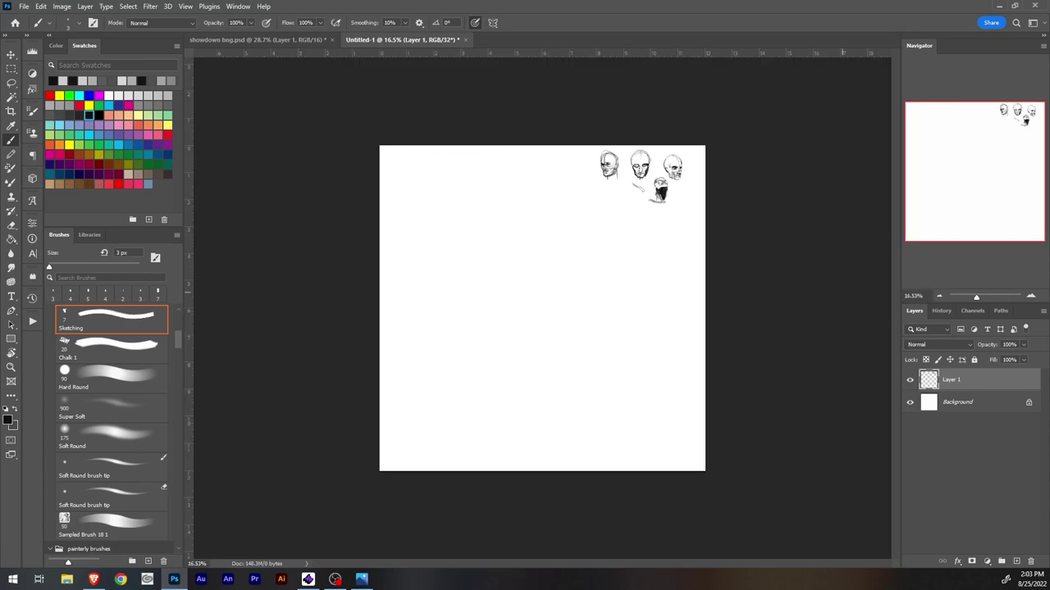
pyautogui.moveTo(1025, 121); pyautogui.dragTo(921, 117)
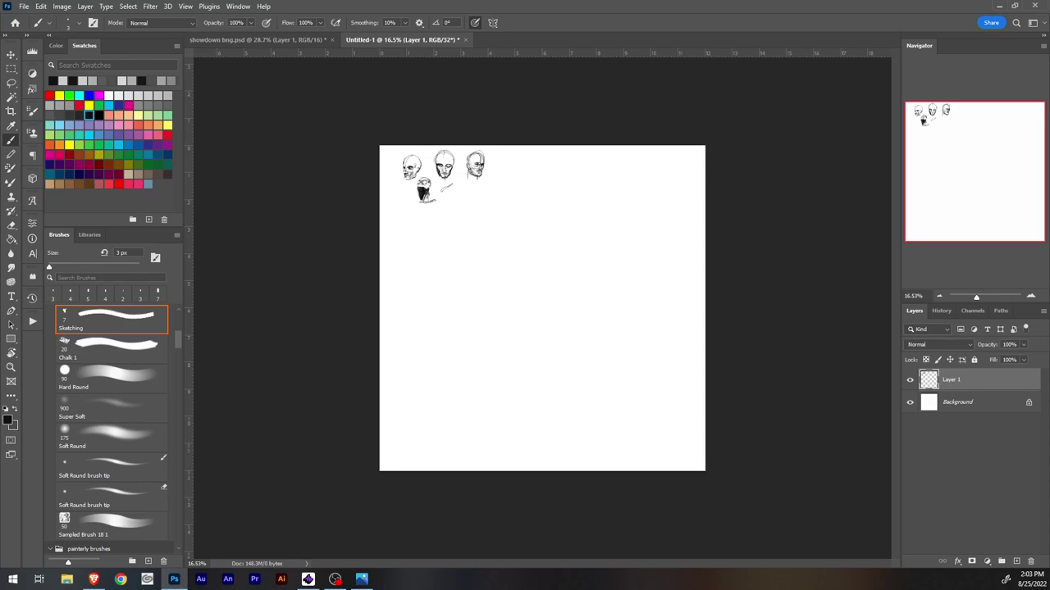
pyautogui.click(986, 297)
pyautogui.moveTo(974, 172)
pyautogui.mouseDown()
pyautogui.moveTo(925, 118)
pyautogui.moveTo(935, 110)
pyautogui.mouseUp()
pyautogui.click(991, 297)
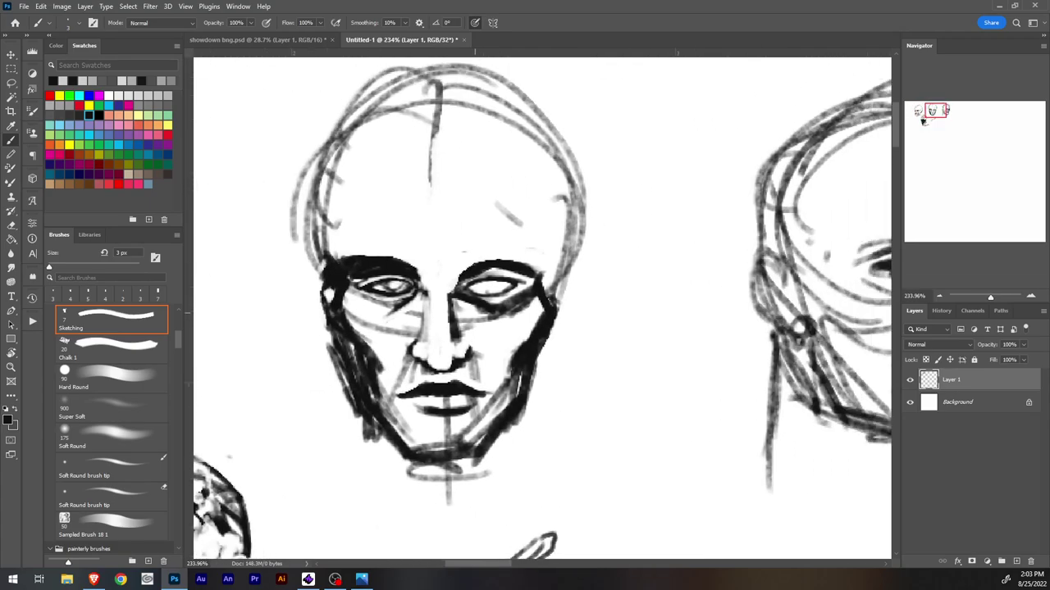
# Step: Draw irises and eyelid lines in both of the second head's eyes with a 2 px brush, trimming the brow shadows with a 4 px eraser
pyautogui.press('e')
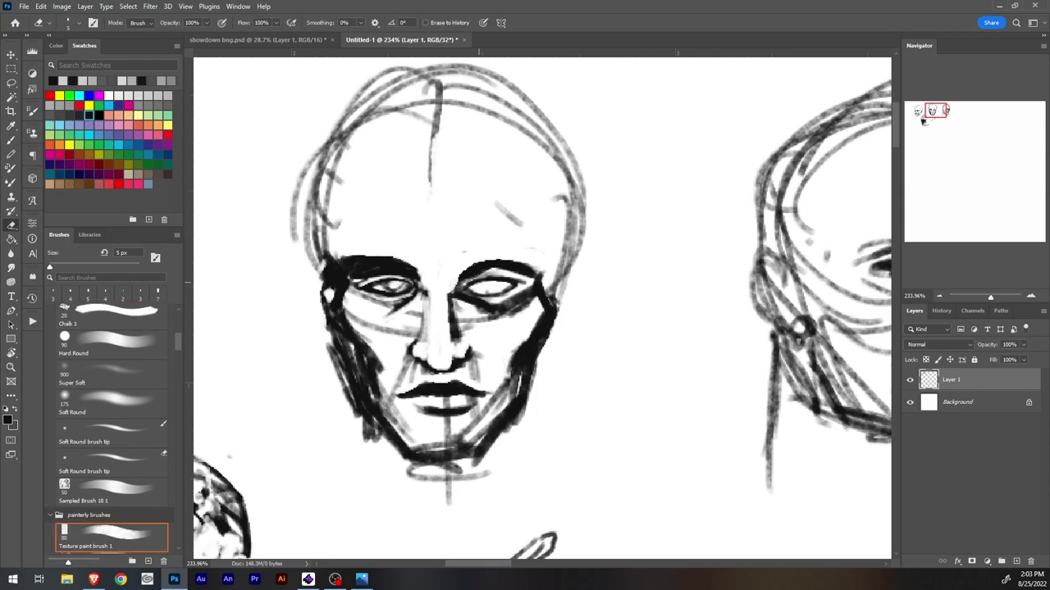
pyautogui.press('b')
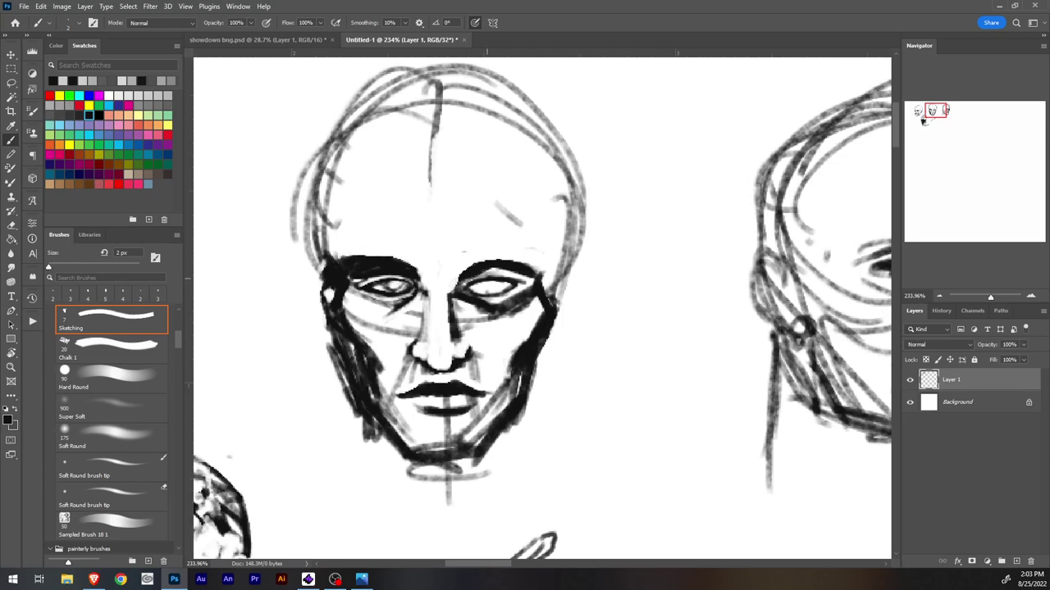
pyautogui.moveTo(487, 282)
pyautogui.mouseDown()
pyautogui.moveTo(516, 283)
pyautogui.moveTo(506, 281)
pyautogui.mouseUp()
pyautogui.press('e')
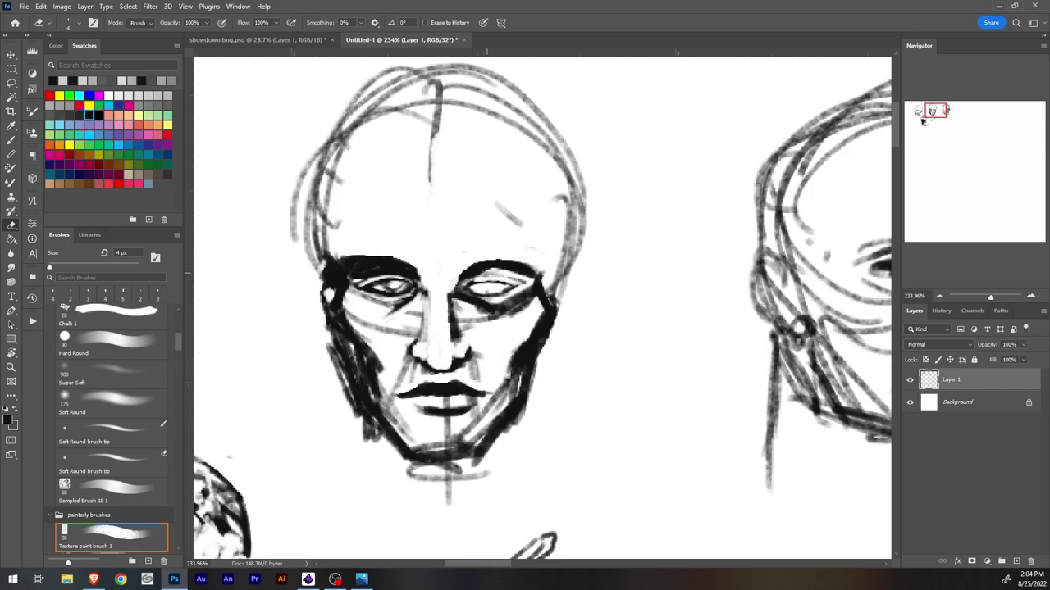
pyautogui.moveTo(360, 272); pyautogui.dragTo(483, 273)
pyautogui.press('b')
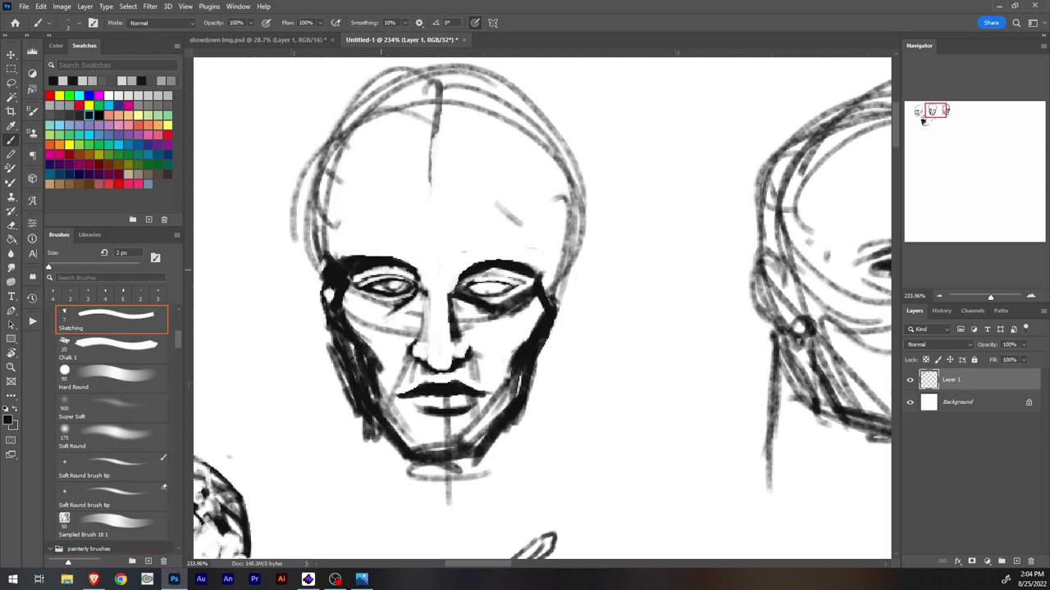
pyautogui.moveTo(374, 271)
pyautogui.mouseDown()
pyautogui.moveTo(415, 272)
pyautogui.moveTo(419, 284)
pyautogui.moveTo(493, 269)
pyautogui.moveTo(463, 274)
pyautogui.mouseUp()
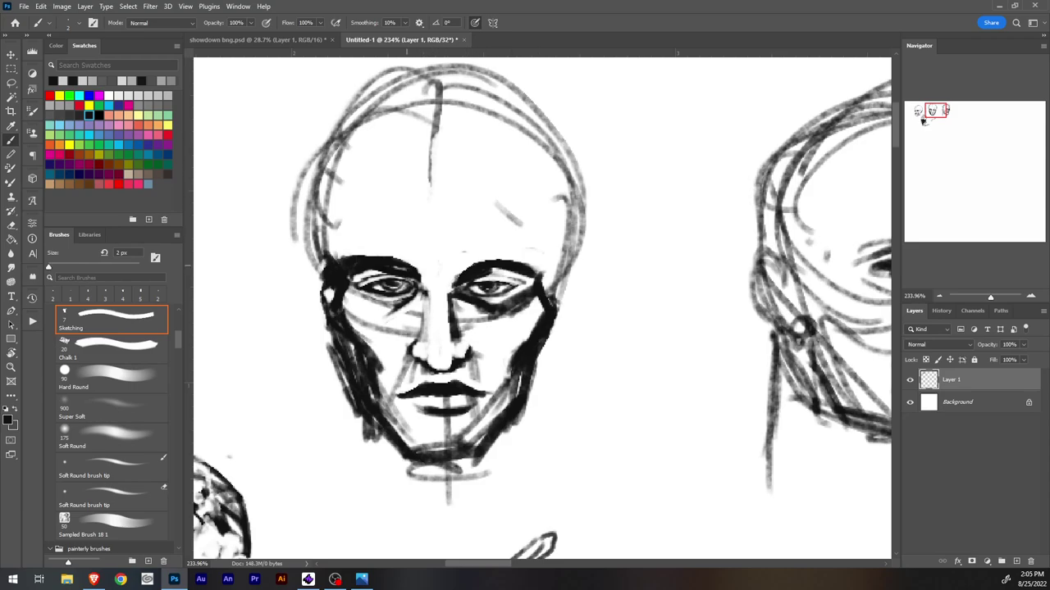
# Step: Clean up the lower lids and eye corners of the second head with a 4 px and a 3 px eraser
pyautogui.press('e')
pyautogui.moveTo(362, 289); pyautogui.dragTo(379, 295)
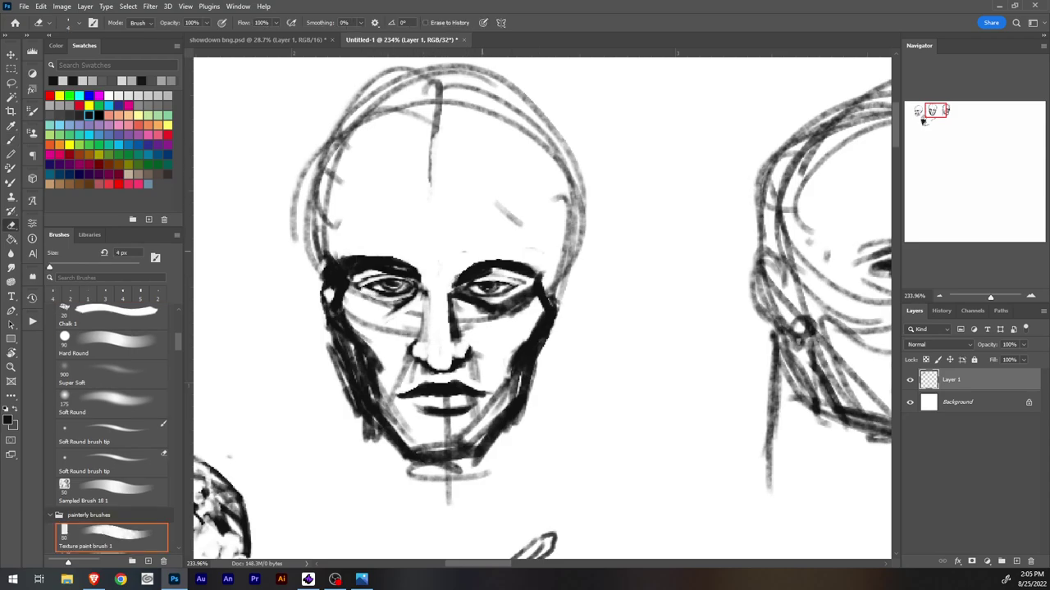
pyautogui.moveTo(467, 290); pyautogui.dragTo(509, 294)
pyautogui.press('b')
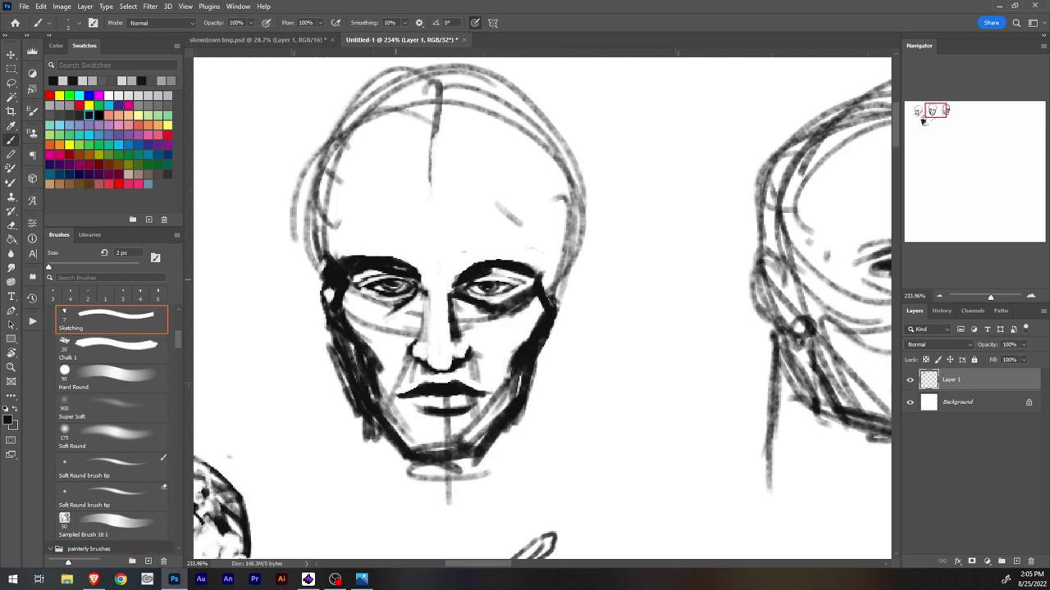
pyautogui.press('e')
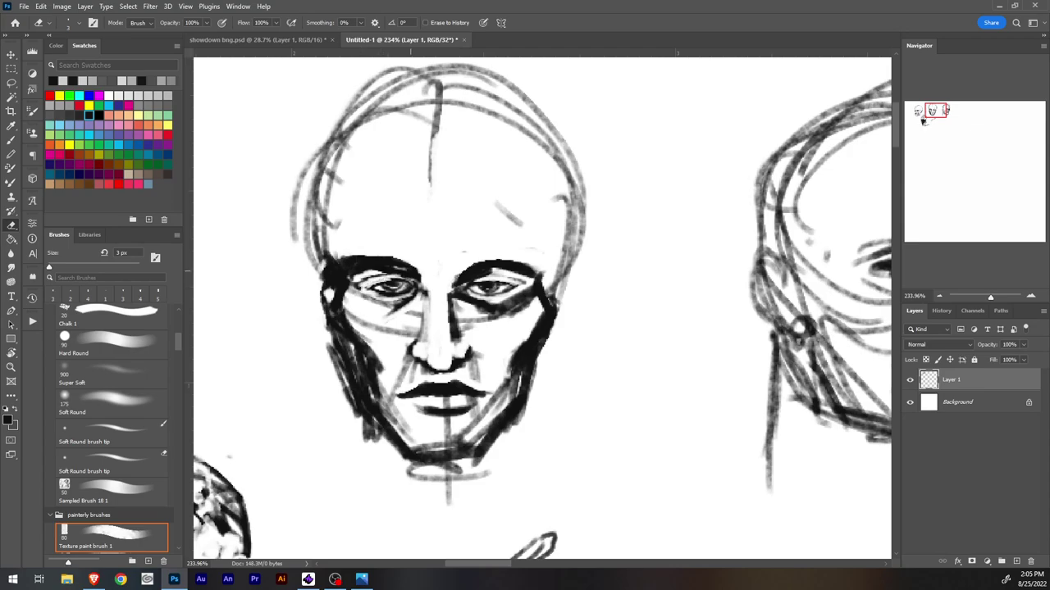
pyautogui.moveTo(464, 282); pyautogui.dragTo(491, 286)
pyautogui.press('b')
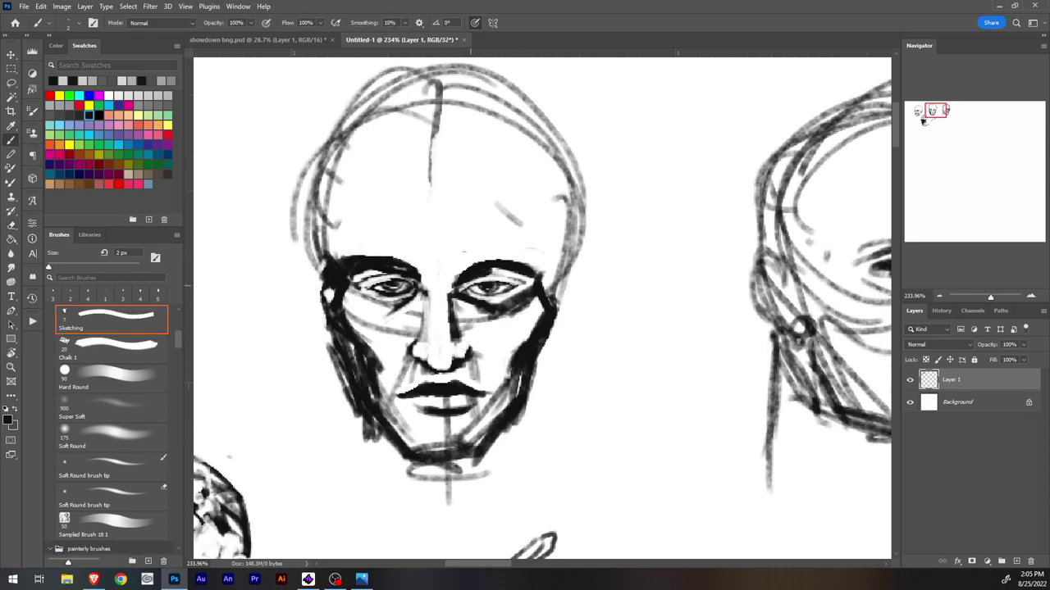
# Step: Touch up the upper lid lines of both of the second head's eyes with a 2 px brush
pyautogui.press('e')
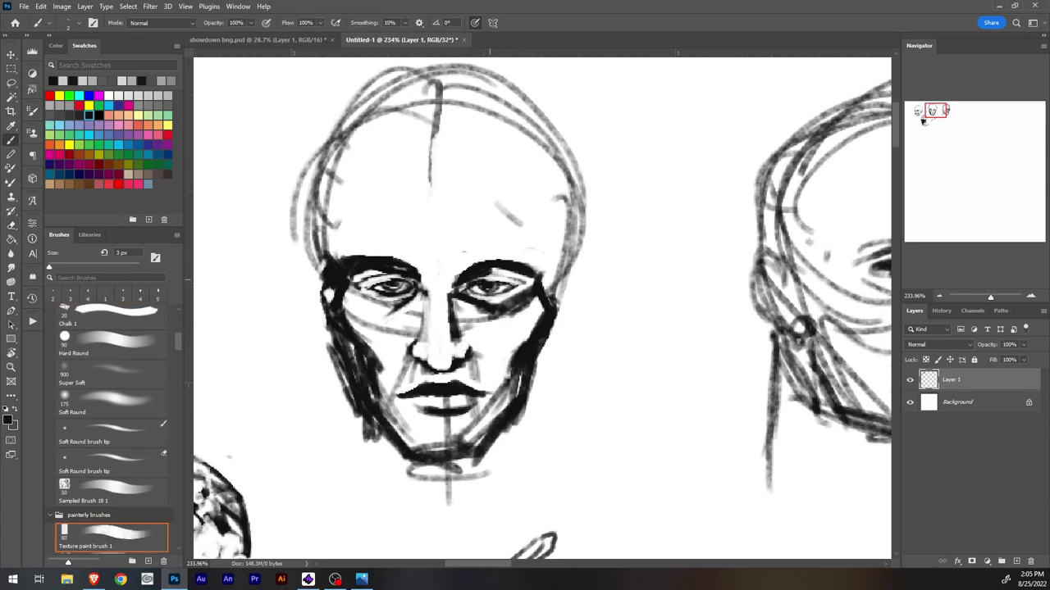
pyautogui.press('b')
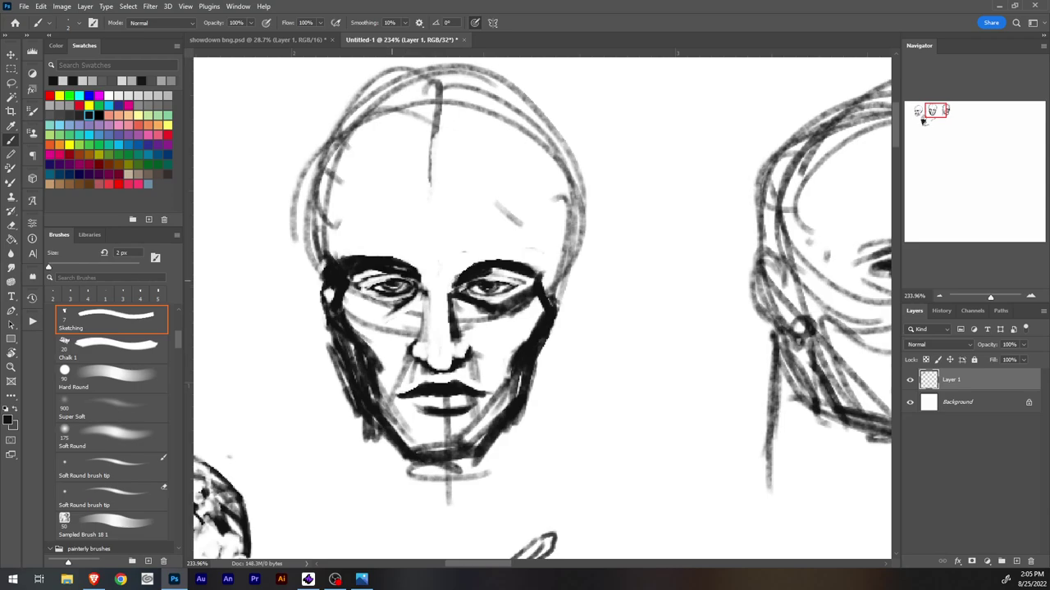
pyautogui.moveTo(399, 280); pyautogui.dragTo(409, 286)
pyautogui.press('e')
pyautogui.press('b')
pyautogui.moveTo(503, 279)
pyautogui.mouseDown()
pyautogui.moveTo(483, 280)
pyautogui.moveTo(508, 279)
pyautogui.mouseUp()
pyautogui.moveTo(387, 280)
pyautogui.mouseDown()
pyautogui.moveTo(366, 287)
pyautogui.moveTo(385, 279)
pyautogui.mouseUp()
# Step: Lighten the tip of the second head's nose with a 3 px eraser and redraw the right nostril wing with a 2 px brush
pyautogui.press('e')
pyautogui.moveTo(450, 345)
pyautogui.mouseDown()
pyautogui.moveTo(449, 300)
pyautogui.moveTo(447, 367)
pyautogui.mouseUp()
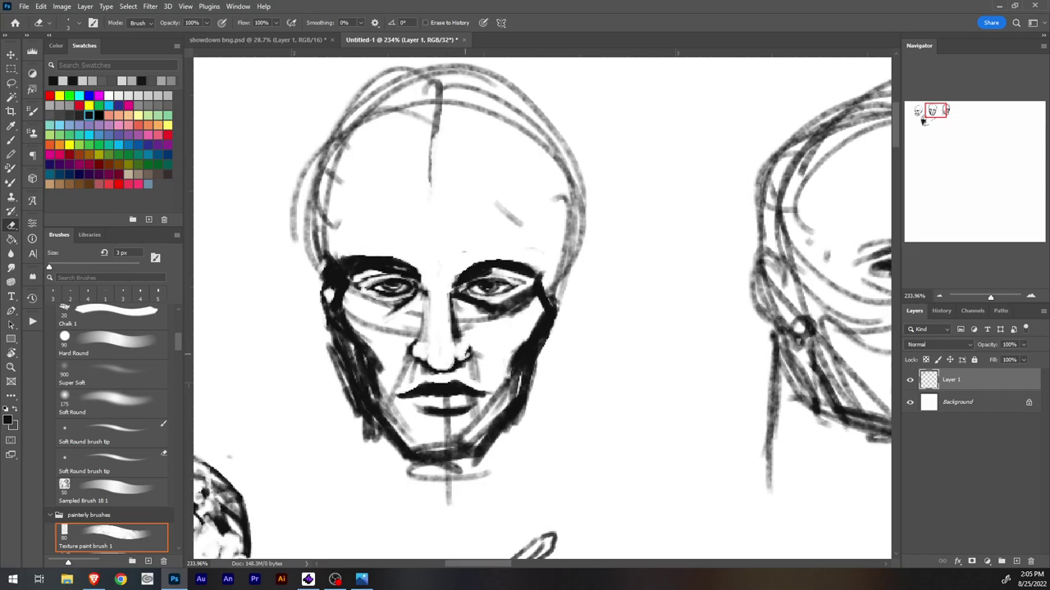
pyautogui.press('b')
pyautogui.moveTo(467, 351); pyautogui.dragTo(471, 360)
pyautogui.press('e')
pyautogui.press('b')
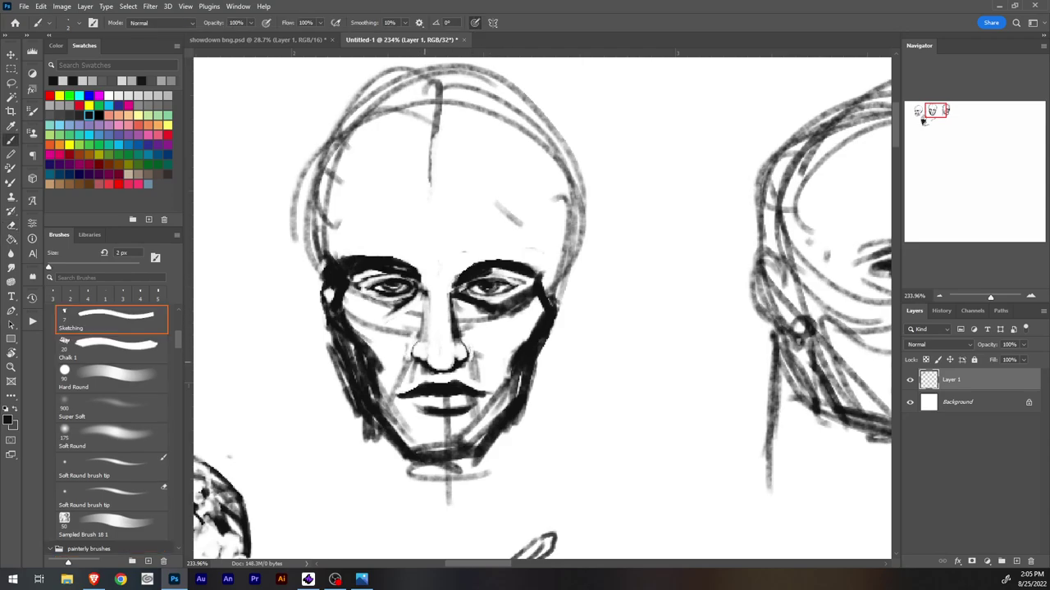
# Step: Redefine the folds from the second head's nostrils to its mouth corners, thinning them with a 5 px eraser and redrawing with a 2 px brush
pyautogui.moveTo(418, 345); pyautogui.dragTo(390, 404)
pyautogui.press('e')
pyautogui.moveTo(404, 361); pyautogui.dragTo(390, 425)
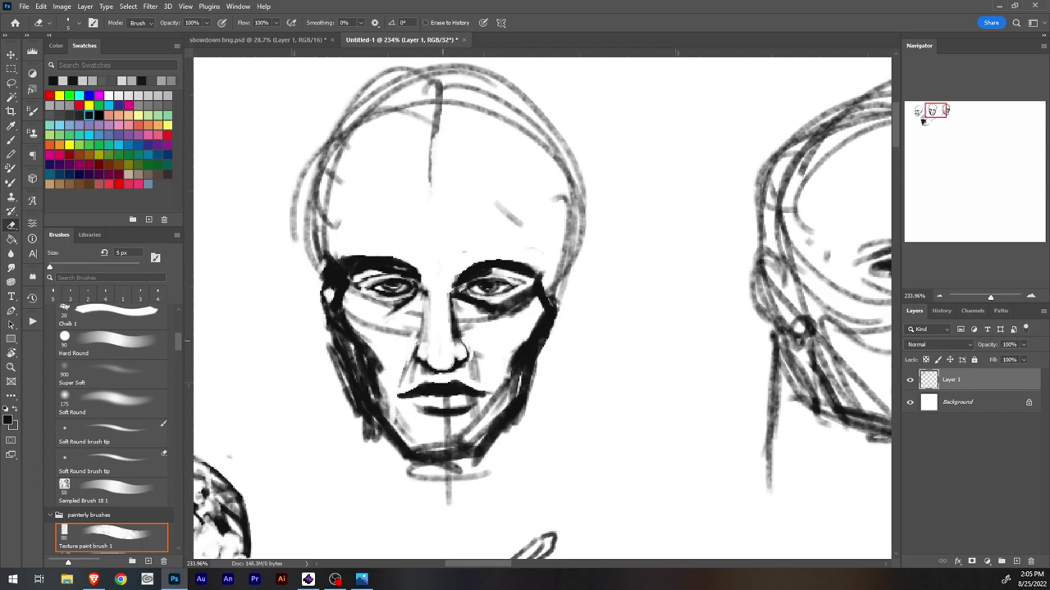
pyautogui.moveTo(474, 353); pyautogui.dragTo(495, 403)
pyautogui.press('b')
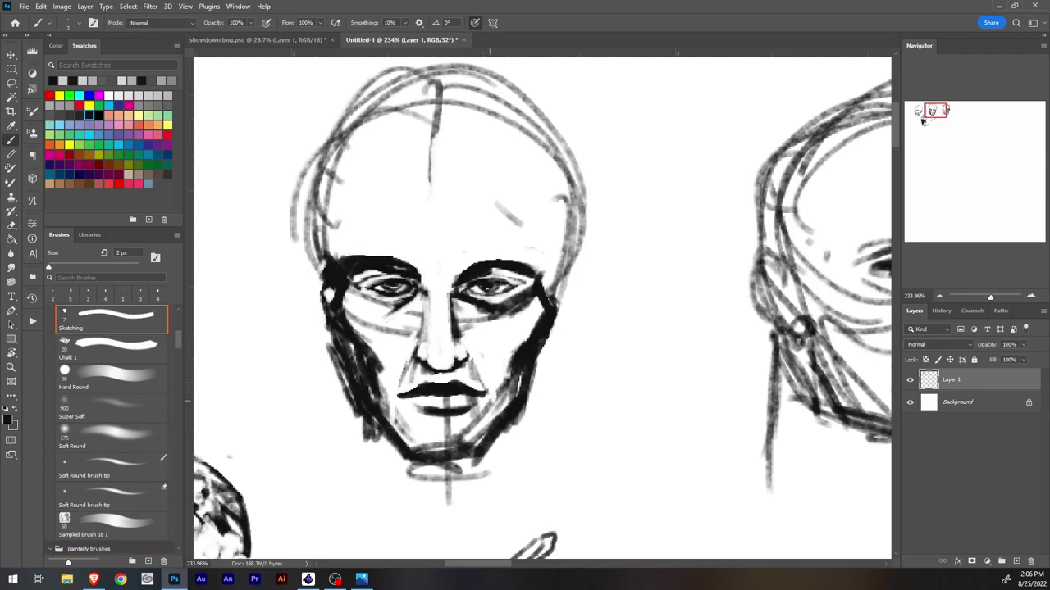
pyautogui.moveTo(481, 376); pyautogui.dragTo(487, 398)
pyautogui.moveTo(406, 379); pyautogui.dragTo(400, 392)
# Step: Erase the stray strokes outside the second head's cheeks, jaw and chin with a 6 px and a 7 px eraser
pyautogui.press('e')
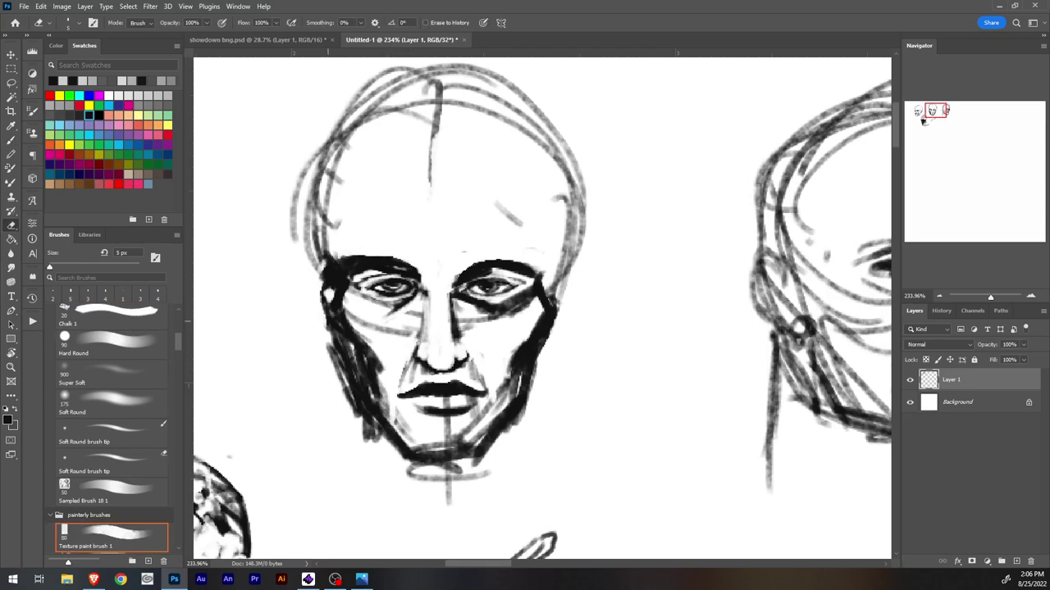
pyautogui.press(']')
pyautogui.moveTo(328, 343); pyautogui.dragTo(351, 408)
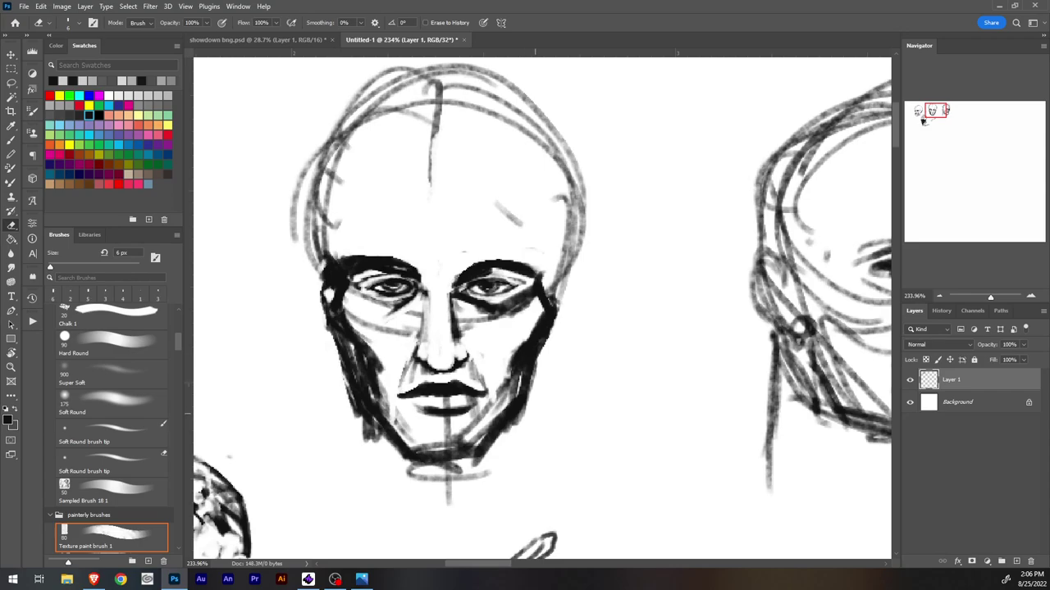
pyautogui.moveTo(532, 382); pyautogui.dragTo(520, 423)
pyautogui.press(']')
pyautogui.moveTo(351, 407); pyautogui.dragTo(430, 481)
pyautogui.moveTo(494, 445)
pyautogui.mouseDown()
pyautogui.moveTo(469, 468)
pyautogui.moveTo(412, 461)
pyautogui.moveTo(445, 482)
pyautogui.moveTo(490, 470)
pyautogui.mouseUp()
pyautogui.moveTo(449, 487); pyautogui.dragTo(449, 507)
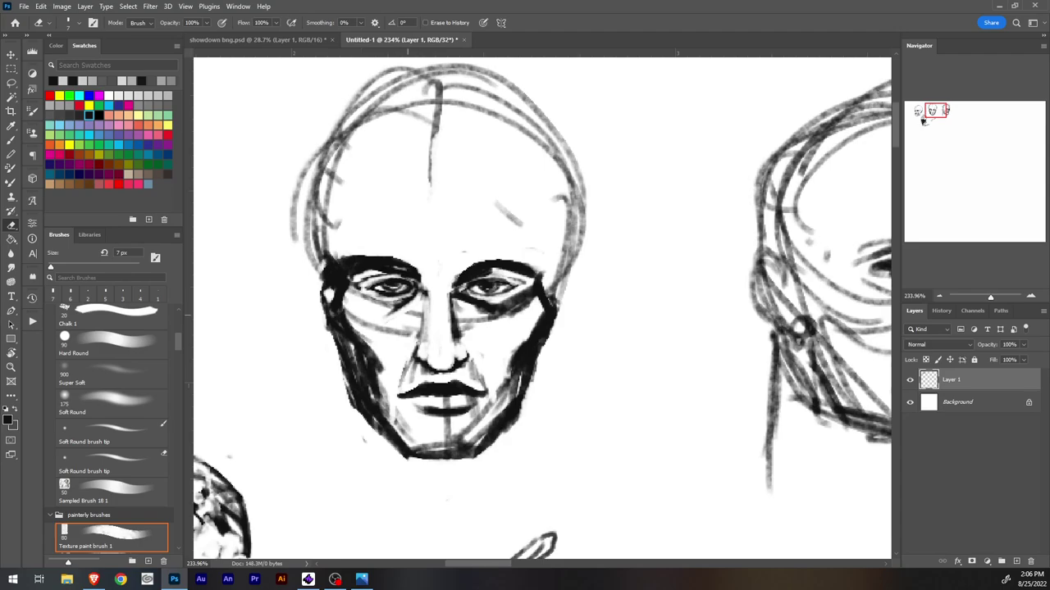
# Step: Erase the guideline crossing beside the second head's nose and redraw the left side of the nose bridge with a 3 px brush
pyautogui.moveTo(417, 311)
pyautogui.mouseDown()
pyautogui.moveTo(405, 315)
pyautogui.moveTo(415, 336)
pyautogui.mouseUp()
pyautogui.press('b')
pyautogui.press(']')
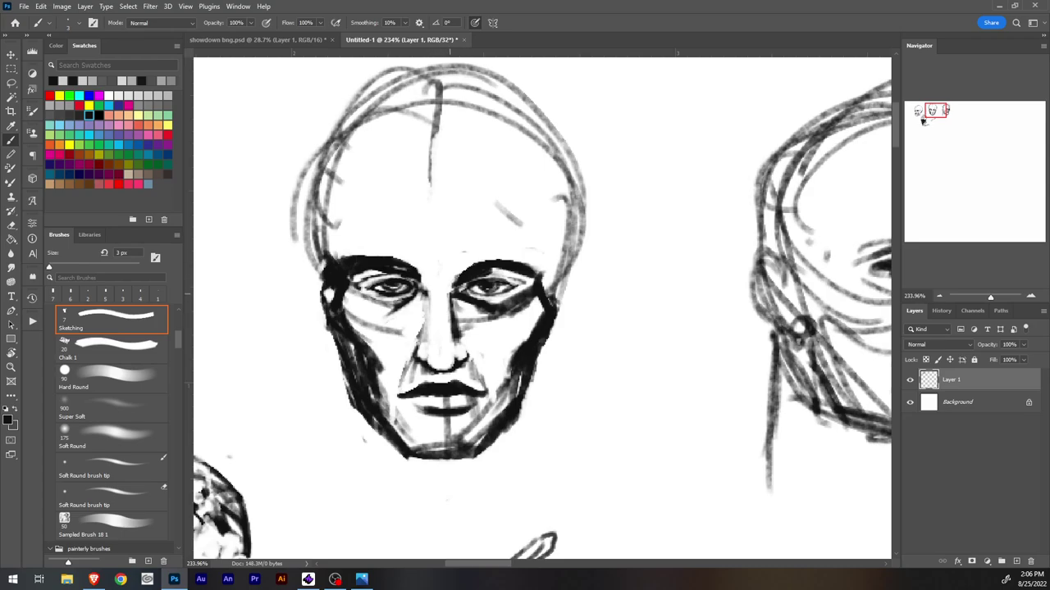
pyautogui.moveTo(422, 294); pyautogui.dragTo(425, 309)
# Step: Erase the dark shadow under the second head's right eye with a 9 px eraser and touch up the brow's outer end
pyautogui.press('e')
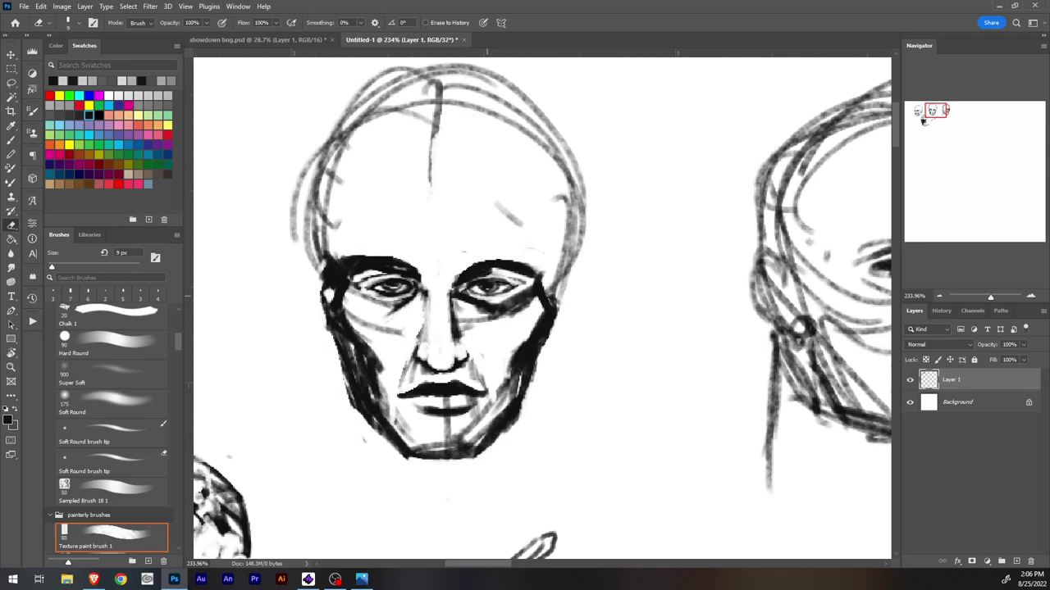
pyautogui.moveTo(467, 321)
pyautogui.mouseDown()
pyautogui.moveTo(460, 334)
pyautogui.moveTo(481, 315)
pyautogui.moveTo(524, 304)
pyautogui.moveTo(492, 301)
pyautogui.moveTo(529, 292)
pyautogui.moveTo(510, 287)
pyautogui.moveTo(516, 313)
pyautogui.moveTo(476, 301)
pyautogui.moveTo(492, 301)
pyautogui.moveTo(486, 274)
pyautogui.moveTo(502, 274)
pyautogui.mouseUp()
pyautogui.press('[')
pyautogui.press('[')
pyautogui.press('[')
pyautogui.press('[')
pyautogui.press('b')
pyautogui.moveTo(535, 269); pyautogui.dragTo(546, 272)
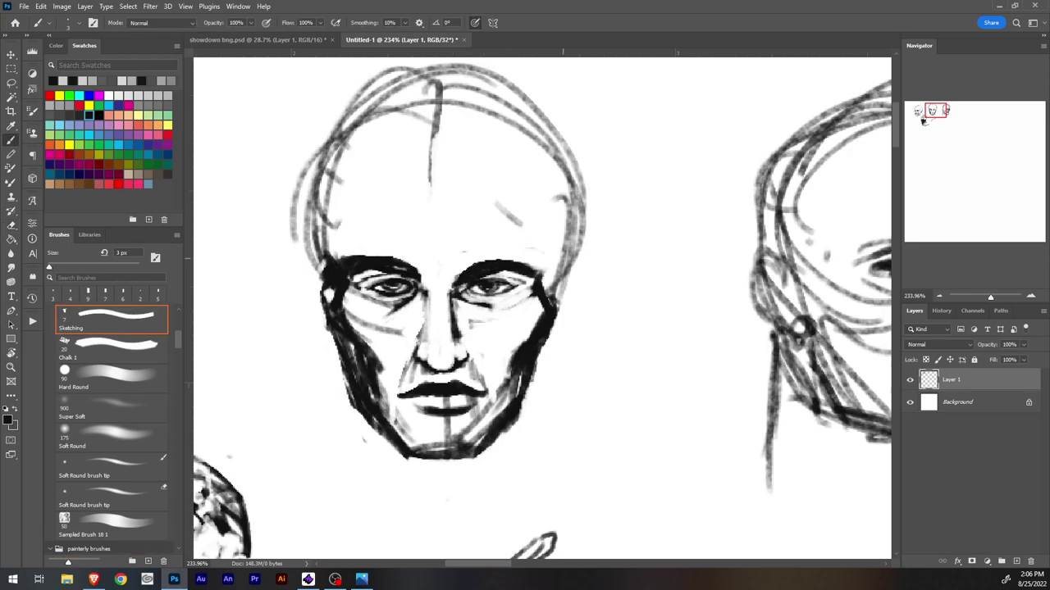
# Step: Thin the second head's brows with a 4 px eraser and separate the left brow from the temple shadow
pyautogui.press('e')
pyautogui.moveTo(466, 269); pyautogui.dragTo(502, 259)
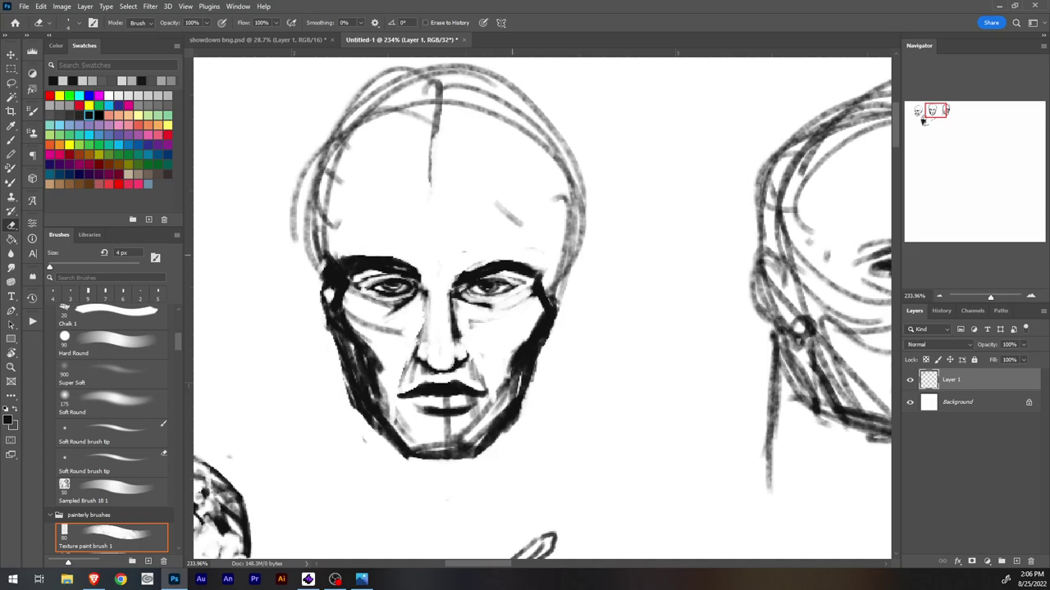
pyautogui.moveTo(350, 258); pyautogui.dragTo(419, 269)
pyautogui.moveTo(347, 258)
pyautogui.mouseDown()
pyautogui.moveTo(331, 275)
pyautogui.moveTo(337, 292)
pyautogui.mouseUp()
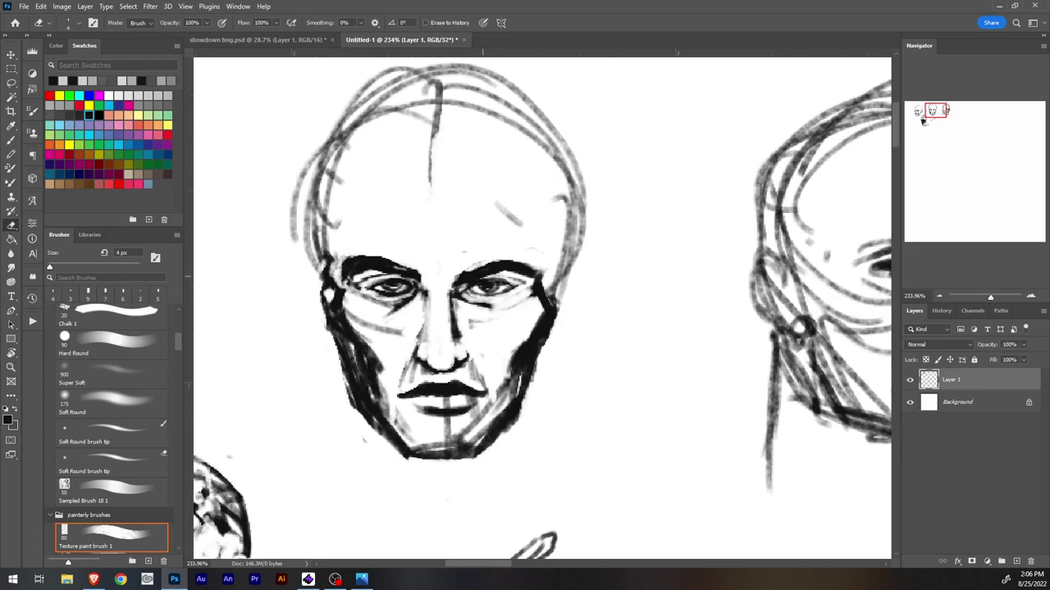
# Step: Erase the dark bands beside the second head's outer eye sockets and cheekbones on both sides with a 4 px eraser
pyautogui.moveTo(541, 269); pyautogui.dragTo(546, 333)
pyautogui.moveTo(552, 294); pyautogui.dragTo(542, 336)
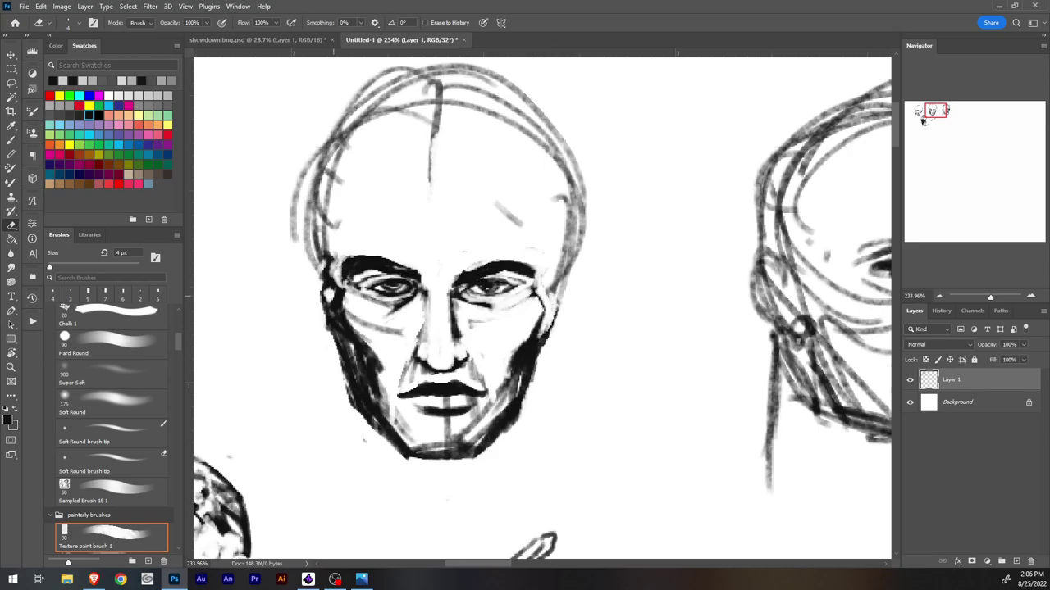
pyautogui.moveTo(336, 290); pyautogui.dragTo(336, 323)
pyautogui.moveTo(333, 298)
pyautogui.mouseDown()
pyautogui.moveTo(328, 317)
pyautogui.moveTo(358, 324)
pyautogui.mouseUp()
# Step: Draw a rising and dipping curve above a thin horizontal baseline between the second and third heads, with a cross at its upper end
pyautogui.press('b')
pyautogui.moveTo(592, 167)
pyautogui.mouseDown()
pyautogui.moveTo(697, 82)
pyautogui.moveTo(732, 136)
pyautogui.moveTo(767, 79)
pyautogui.mouseUp()
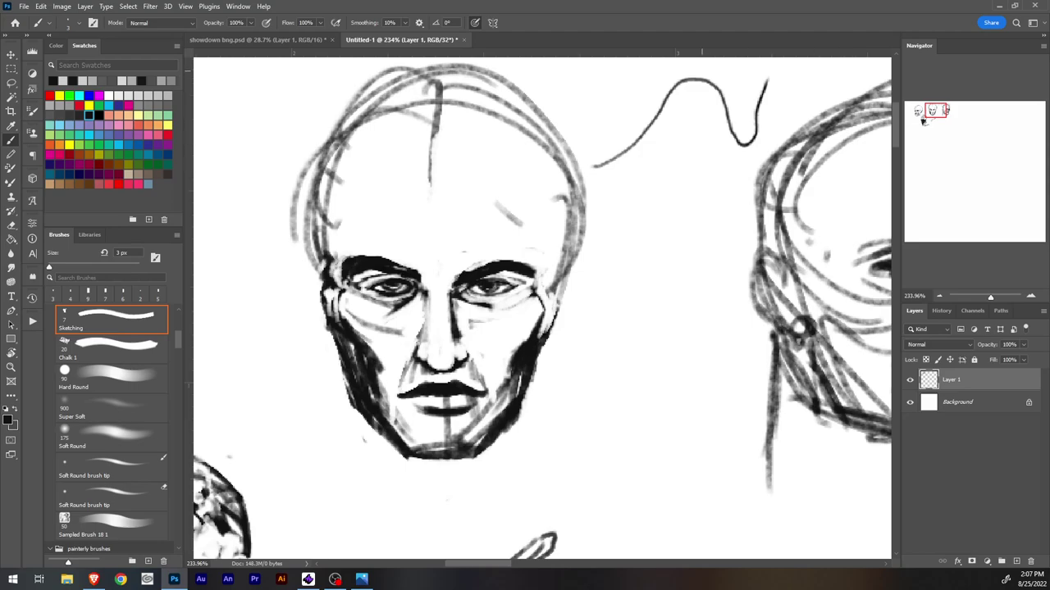
pyautogui.moveTo(592, 171)
pyautogui.mouseDown()
pyautogui.moveTo(754, 170)
pyautogui.moveTo(593, 187)
pyautogui.mouseUp()
pyautogui.moveTo(765, 168); pyautogui.dragTo(755, 176)
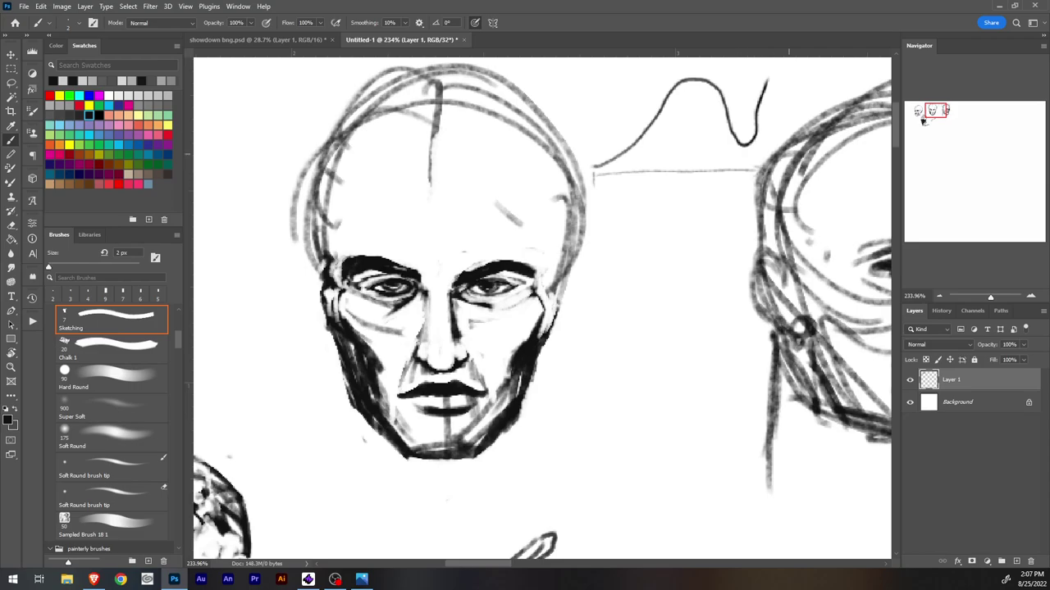
pyautogui.moveTo(766, 79); pyautogui.dragTo(768, 57)
pyautogui.moveTo(697, 130)
pyautogui.mouseDown()
pyautogui.moveTo(715, 130)
pyautogui.moveTo(721, 93)
pyautogui.moveTo(701, 180)
pyautogui.mouseUp()
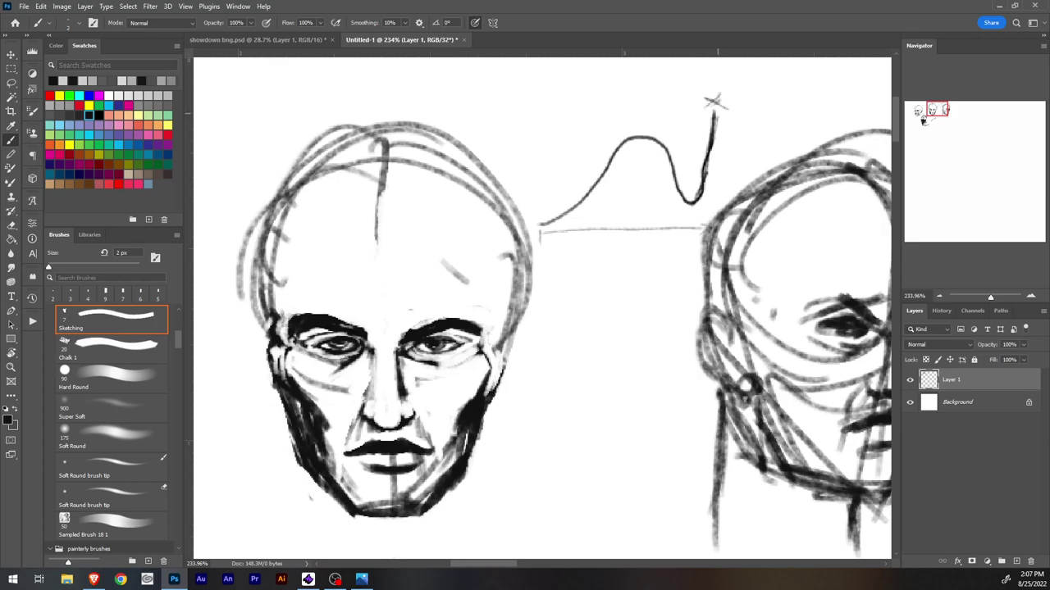
# Step: Circle the cross at the curve's end and add a taller second peak dropping steeply into the dip
pyautogui.moveTo(720, 122)
pyautogui.mouseDown()
pyautogui.moveTo(733, 86)
pyautogui.moveTo(719, 123)
pyautogui.mouseUp()
pyautogui.moveTo(620, 148); pyautogui.dragTo(640, 131)
pyautogui.moveTo(620, 147)
pyautogui.mouseDown()
pyautogui.moveTo(676, 115)
pyautogui.moveTo(624, 138)
pyautogui.moveTo(679, 119)
pyautogui.moveTo(703, 204)
pyautogui.mouseUp()
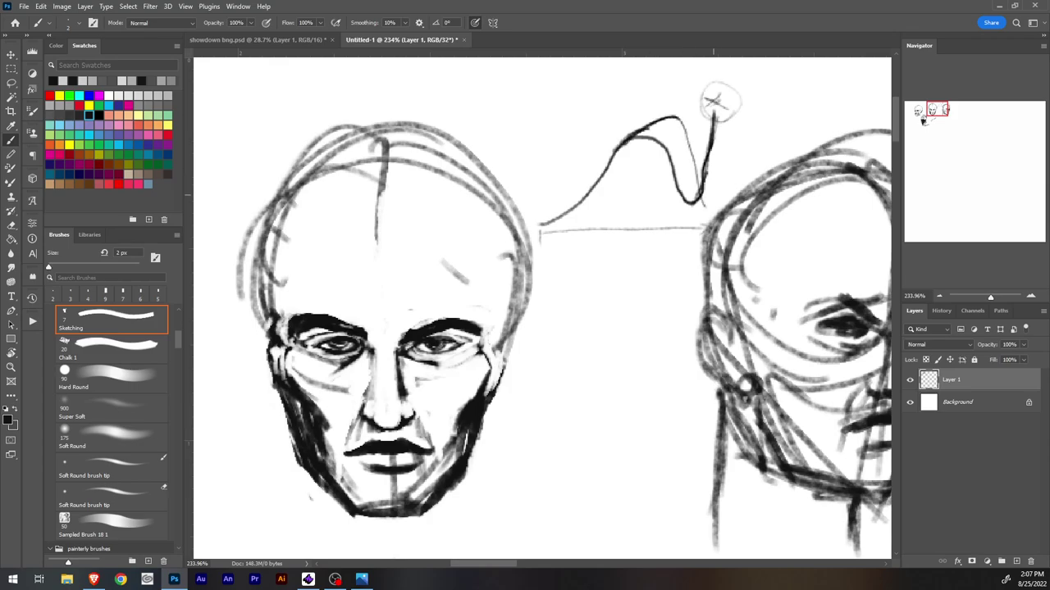
pyautogui.moveTo(681, 117); pyautogui.dragTo(703, 205)
pyautogui.moveTo(718, 113)
pyautogui.mouseDown()
pyautogui.moveTo(704, 205)
pyautogui.moveTo(679, 116)
pyautogui.mouseUp()
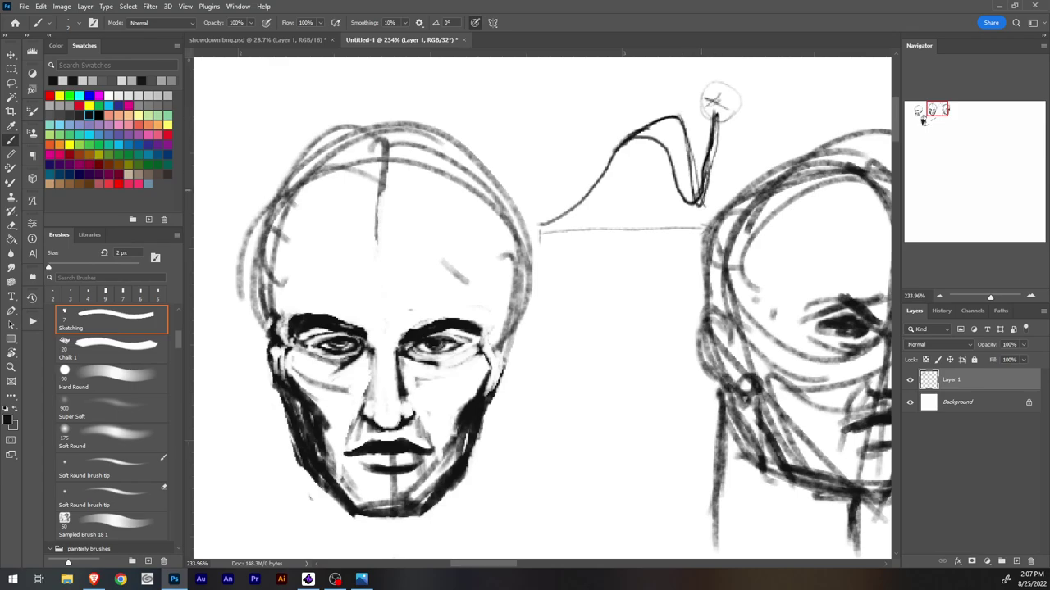
# Step: Deepen the curve's dip with the brush, then clean up its doubled lines and thin the final rise with a 5 px eraser
pyautogui.moveTo(699, 197)
pyautogui.mouseDown()
pyautogui.moveTo(700, 218)
pyautogui.moveTo(709, 208)
pyautogui.moveTo(686, 132)
pyautogui.mouseUp()
pyautogui.press('e')
pyautogui.moveTo(696, 178)
pyautogui.mouseDown()
pyautogui.moveTo(698, 192)
pyautogui.moveTo(707, 153)
pyautogui.mouseUp()
pyautogui.moveTo(710, 131); pyautogui.dragTo(701, 194)
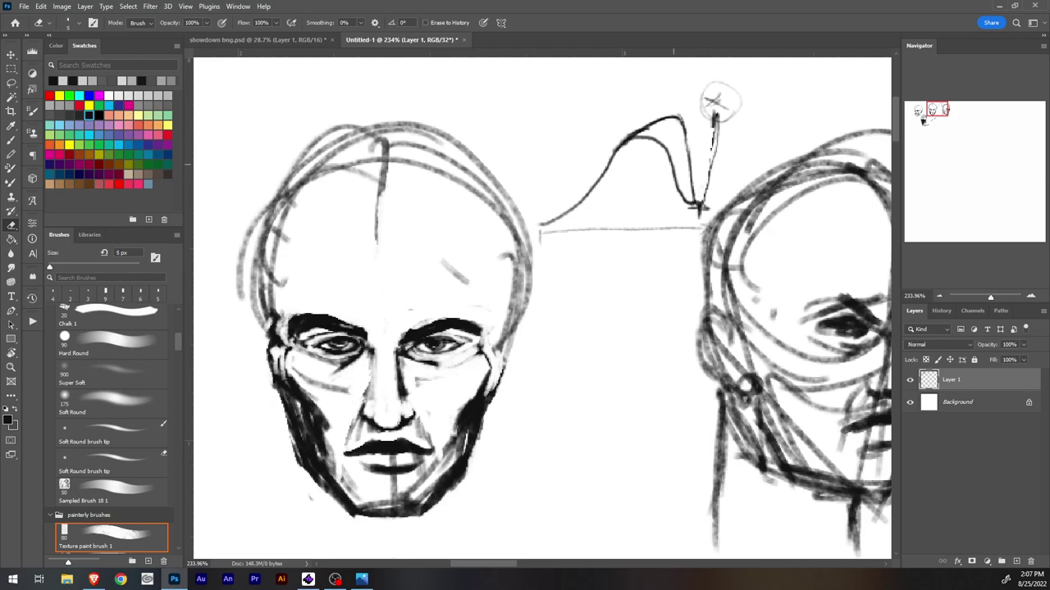
# Step: Thin the curve's first rising slope below the peak with the eraser and restore its middle with a 2 px brush
pyautogui.moveTo(640, 129)
pyautogui.mouseDown()
pyautogui.moveTo(591, 187)
pyautogui.moveTo(632, 141)
pyautogui.mouseUp()
pyautogui.press('b')
pyautogui.press('e')
pyautogui.press('b')
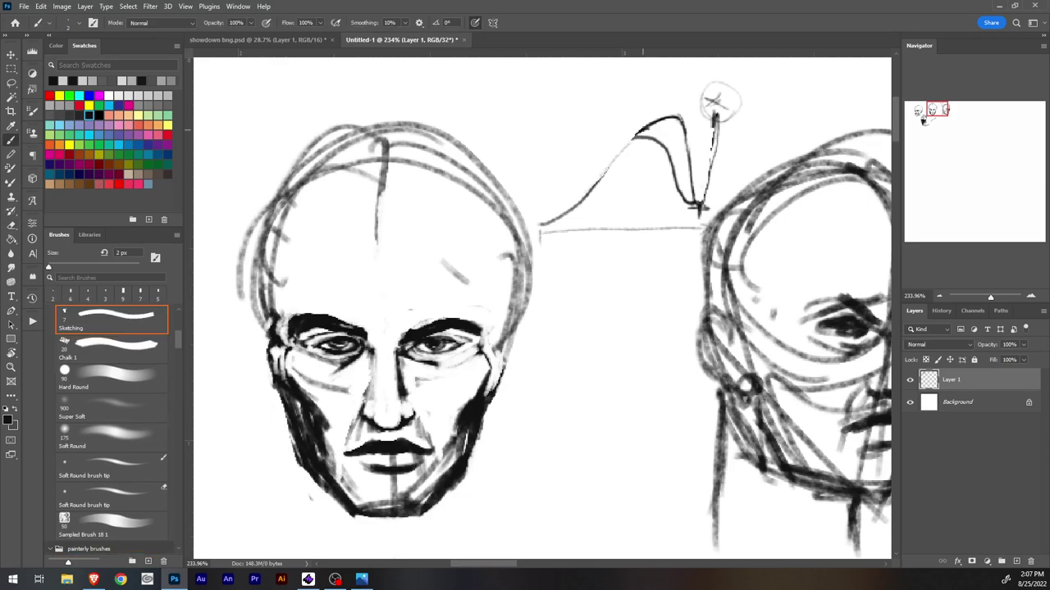
pyautogui.moveTo(584, 192)
pyautogui.mouseDown()
pyautogui.moveTo(639, 132)
pyautogui.moveTo(582, 194)
pyautogui.mouseUp()
pyautogui.press('e')
pyautogui.press('e')
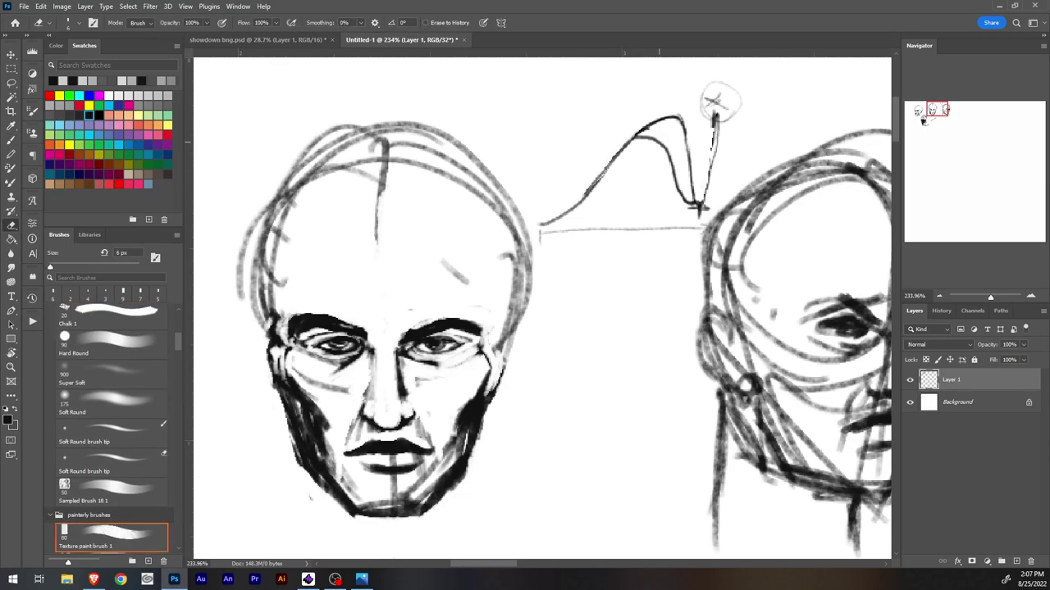
# Step: Erase the curve's lower inner peak with a 6 px eraser and redraw the final rise up to the circled cross
pyautogui.moveTo(657, 140)
pyautogui.mouseDown()
pyautogui.moveTo(638, 136)
pyautogui.moveTo(647, 131)
pyautogui.moveTo(680, 197)
pyautogui.moveTo(709, 214)
pyautogui.mouseUp()
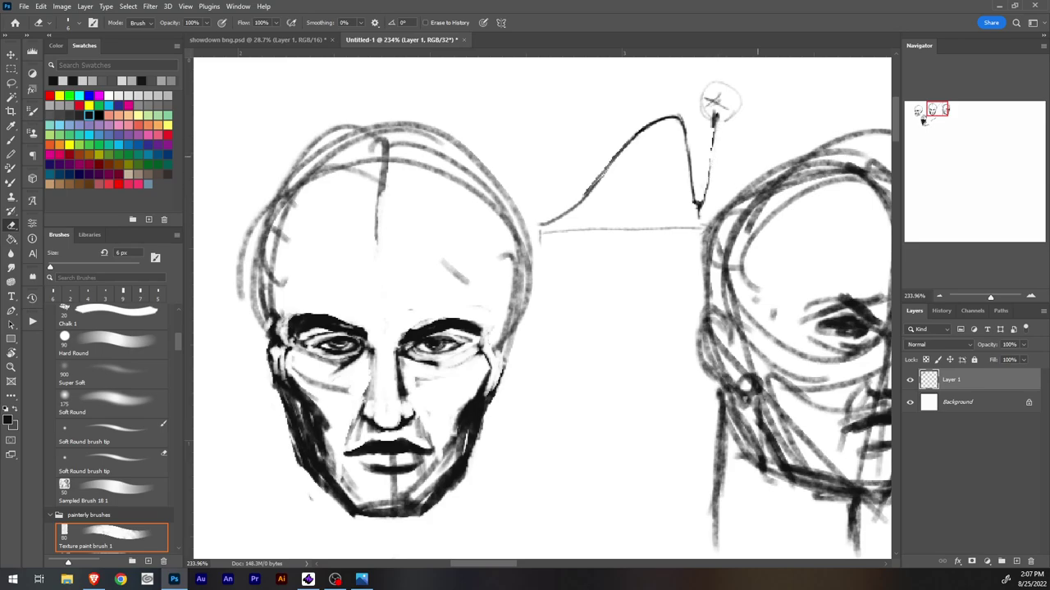
pyautogui.press('b')
pyautogui.moveTo(714, 100); pyautogui.dragTo(717, 100)
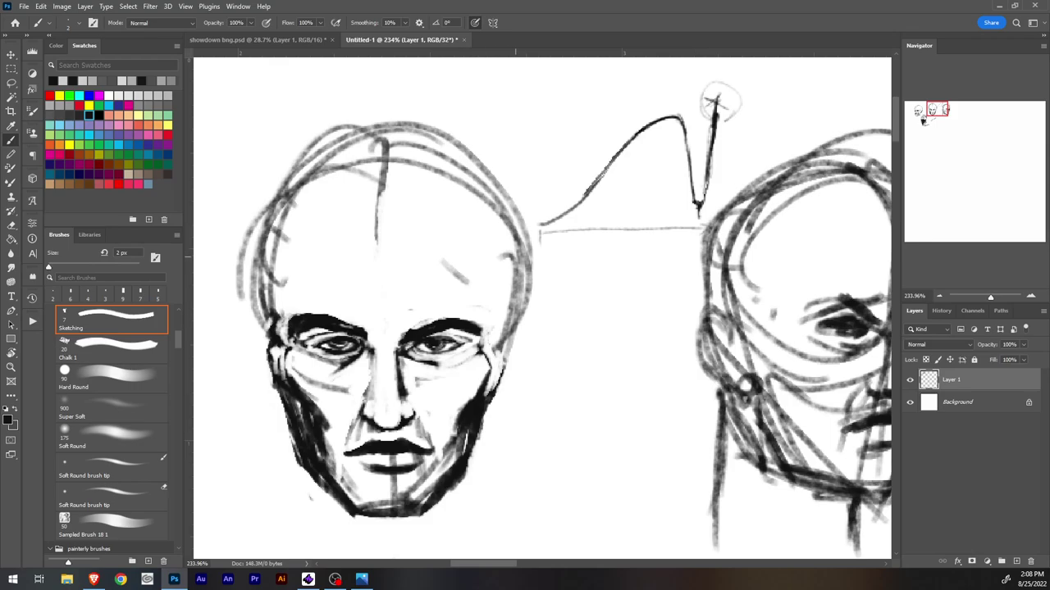
# Step: Reinforce the second head's right jawline down to the chin with a 2 px brush
pyautogui.press('e')
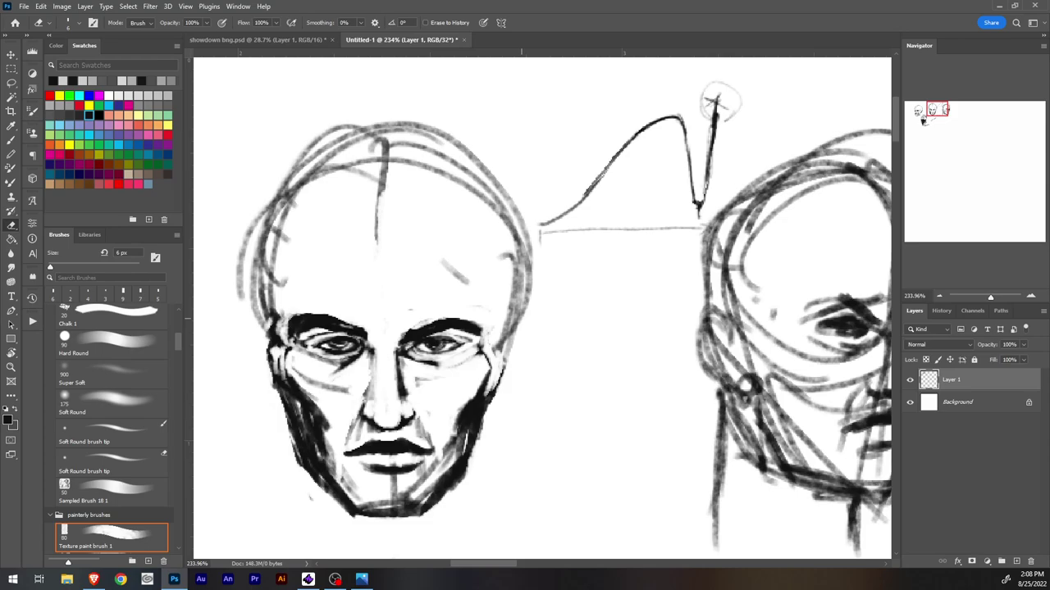
pyautogui.press('b')
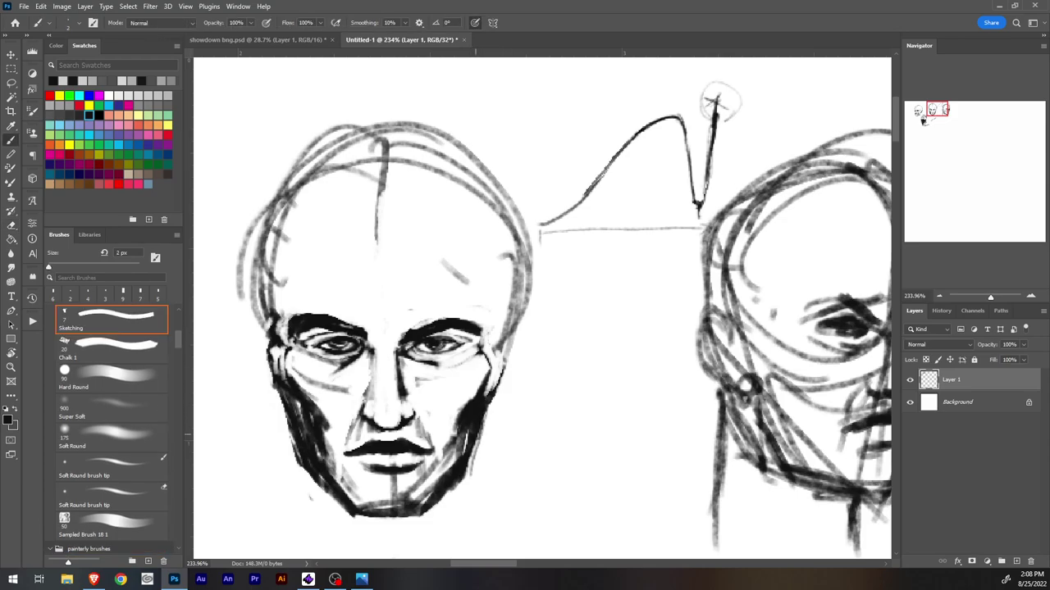
pyautogui.moveTo(484, 408)
pyautogui.mouseDown()
pyautogui.moveTo(468, 481)
pyautogui.moveTo(416, 518)
pyautogui.mouseUp()
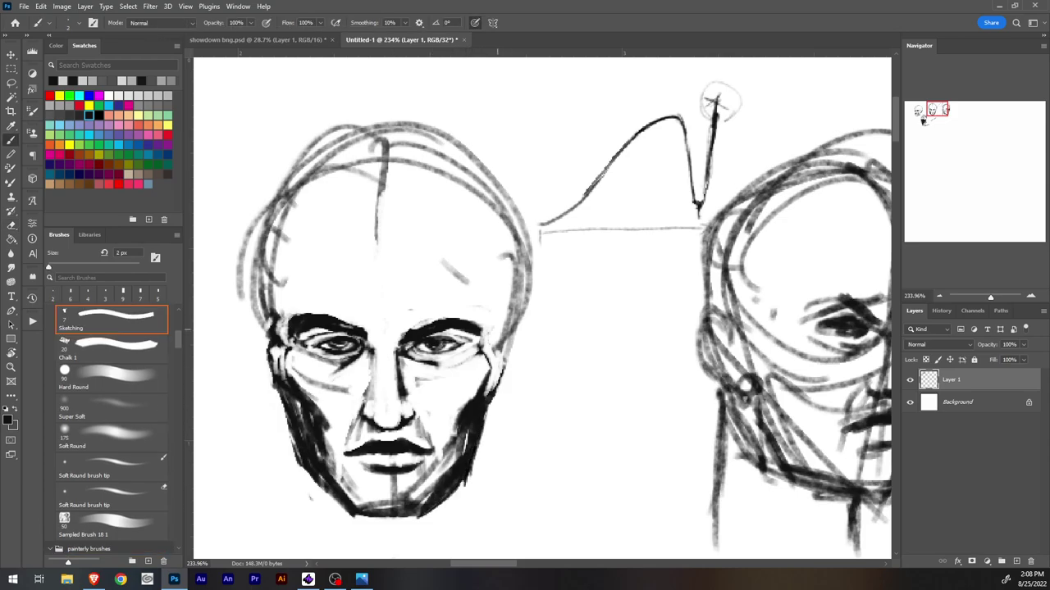
pyautogui.moveTo(467, 476)
pyautogui.mouseDown()
pyautogui.moveTo(424, 515)
pyautogui.moveTo(366, 509)
pyautogui.mouseUp()
# Step: Erase the construction strokes inside the second head's chin and trim its lower jaw shading with a 6 px eraser
pyautogui.press('e')
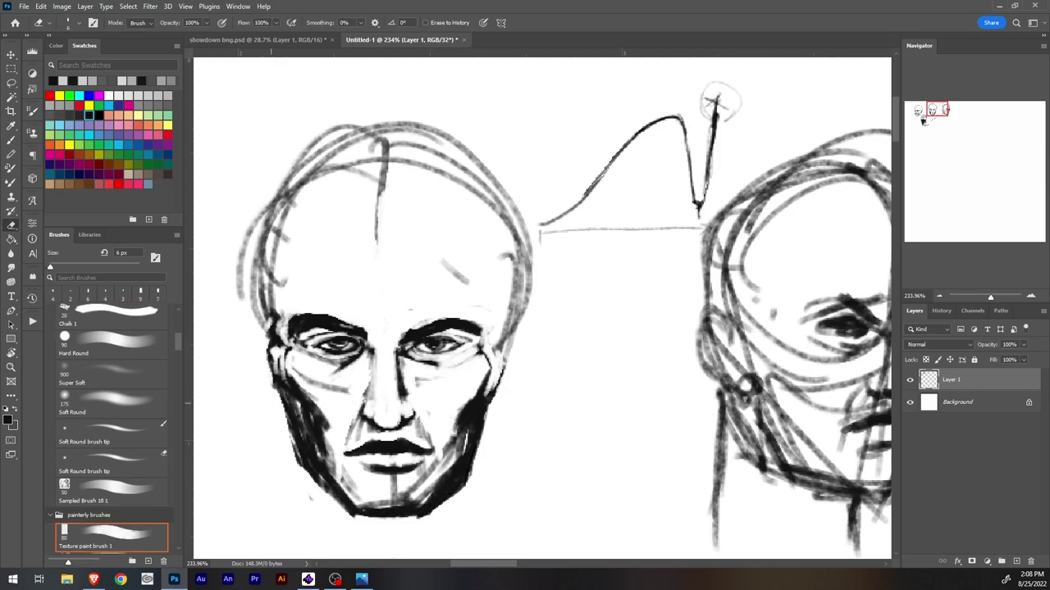
pyautogui.moveTo(284, 410)
pyautogui.mouseDown()
pyautogui.moveTo(297, 462)
pyautogui.moveTo(355, 518)
pyautogui.moveTo(412, 499)
pyautogui.mouseUp()
pyautogui.moveTo(370, 504); pyautogui.dragTo(412, 503)
pyautogui.moveTo(366, 507)
pyautogui.mouseDown()
pyautogui.moveTo(423, 500)
pyautogui.moveTo(392, 479)
pyautogui.moveTo(427, 474)
pyautogui.moveTo(430, 505)
pyautogui.mouseUp()
pyautogui.moveTo(345, 475)
pyautogui.mouseDown()
pyautogui.moveTo(342, 465)
pyautogui.moveTo(366, 512)
pyautogui.moveTo(418, 509)
pyautogui.moveTo(432, 495)
pyautogui.moveTo(429, 507)
pyautogui.moveTo(466, 405)
pyautogui.moveTo(448, 470)
pyautogui.mouseUp()
# Step: Darken the inner edge of the second head's right cheek shadow at 4 px and erase its outer part at 8 px
pyautogui.press('b')
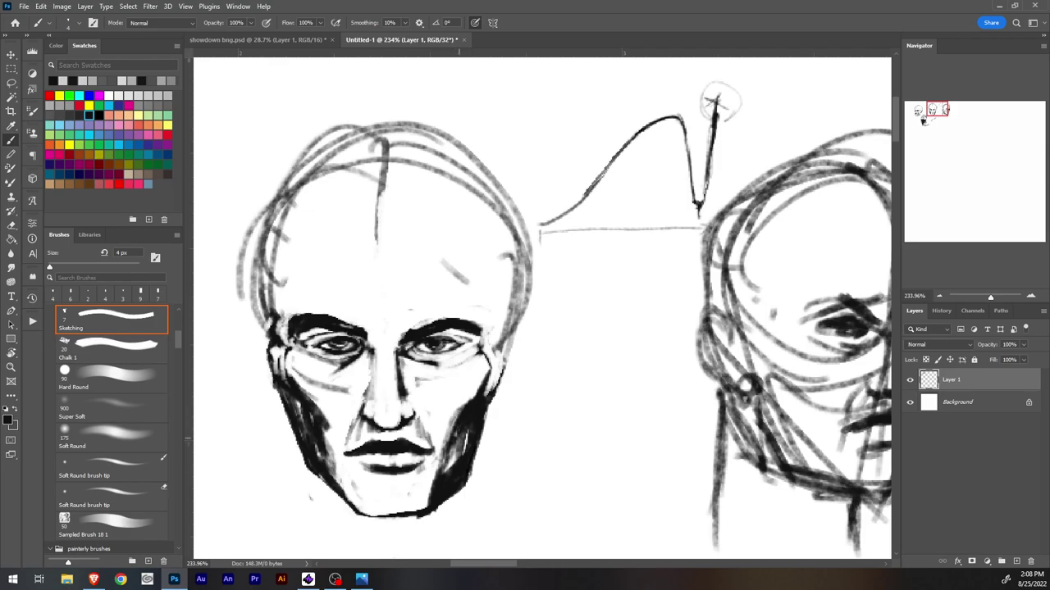
pyautogui.moveTo(455, 423); pyautogui.dragTo(444, 472)
pyautogui.moveTo(459, 413); pyautogui.dragTo(442, 474)
pyautogui.press('e')
pyautogui.moveTo(468, 418)
pyautogui.mouseDown()
pyautogui.moveTo(431, 503)
pyautogui.moveTo(449, 490)
pyautogui.moveTo(471, 431)
pyautogui.moveTo(460, 479)
pyautogui.mouseUp()
pyautogui.moveTo(484, 405); pyautogui.dragTo(467, 451)
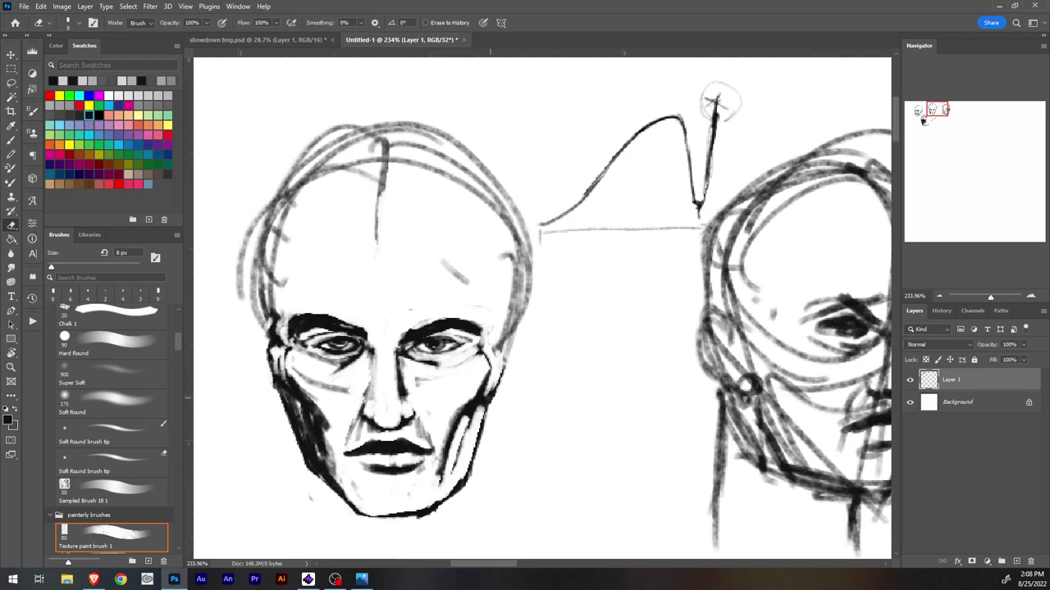
# Step: Refill the second head's right cheek shadow toward the jaw contour with a 4 px brush
pyautogui.press('b')
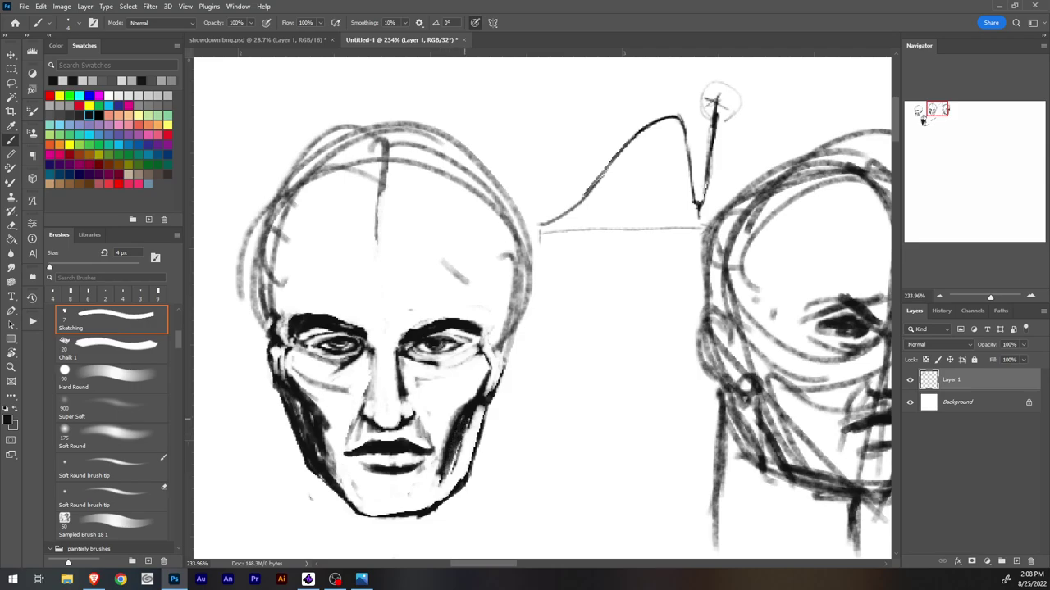
pyautogui.moveTo(480, 409)
pyautogui.mouseDown()
pyautogui.moveTo(449, 478)
pyautogui.moveTo(463, 465)
pyautogui.mouseUp()
pyautogui.press('e')
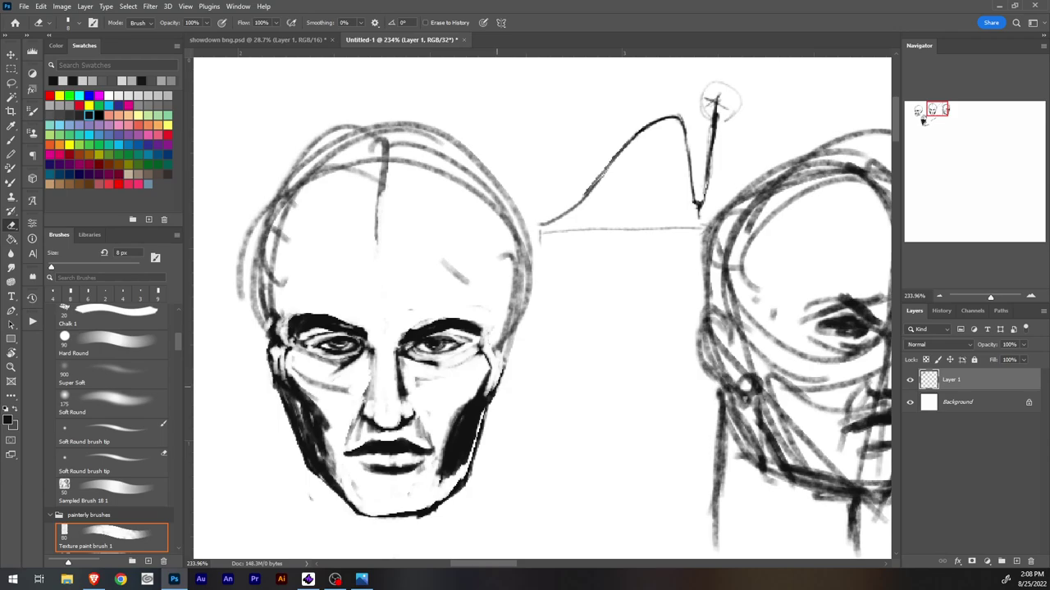
# Step: Thicken the line under the second head's chin with a 3 px brush
pyautogui.press('b')
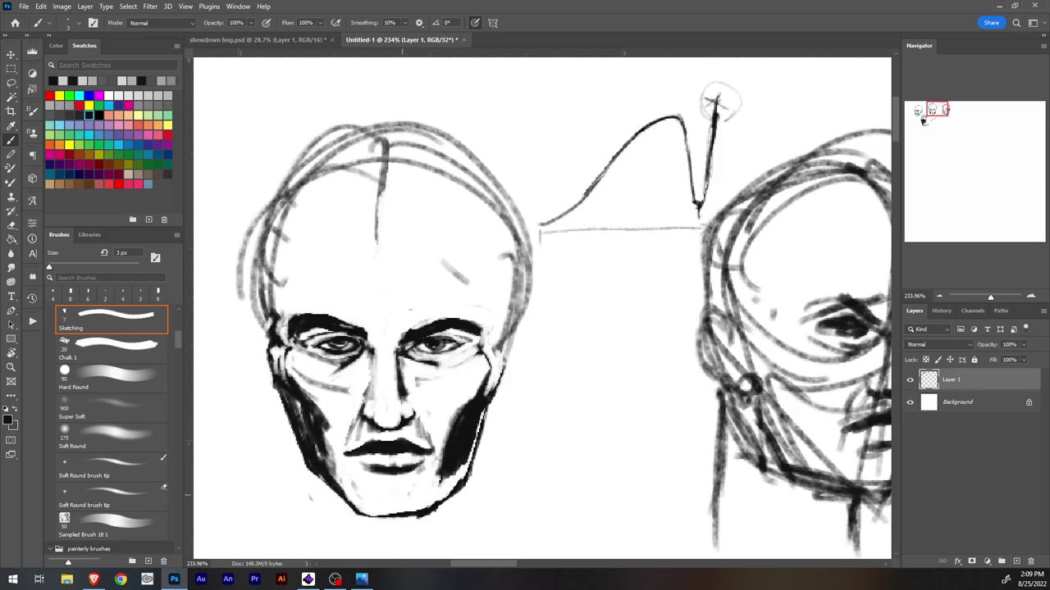
pyautogui.moveTo(356, 507); pyautogui.dragTo(406, 512)
pyautogui.moveTo(365, 515); pyautogui.dragTo(416, 509)
pyautogui.press('e')
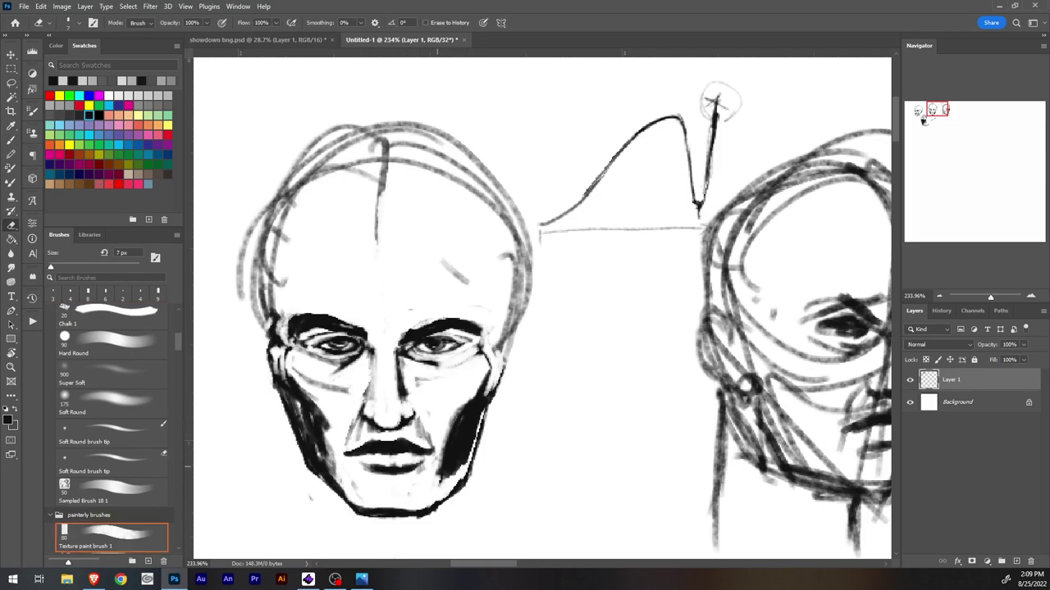
# Step: Define the inner edge of the second head's left cheek shadow and lighten its outer area with a 9 px eraser
pyautogui.press('b')
pyautogui.moveTo(329, 423); pyautogui.dragTo(330, 469)
pyautogui.press('e')
pyautogui.moveTo(295, 410); pyautogui.dragTo(305, 428)
pyautogui.moveTo(286, 387)
pyautogui.mouseDown()
pyautogui.moveTo(324, 474)
pyautogui.moveTo(310, 443)
pyautogui.moveTo(325, 456)
pyautogui.mouseUp()
pyautogui.moveTo(279, 373); pyautogui.dragTo(280, 386)
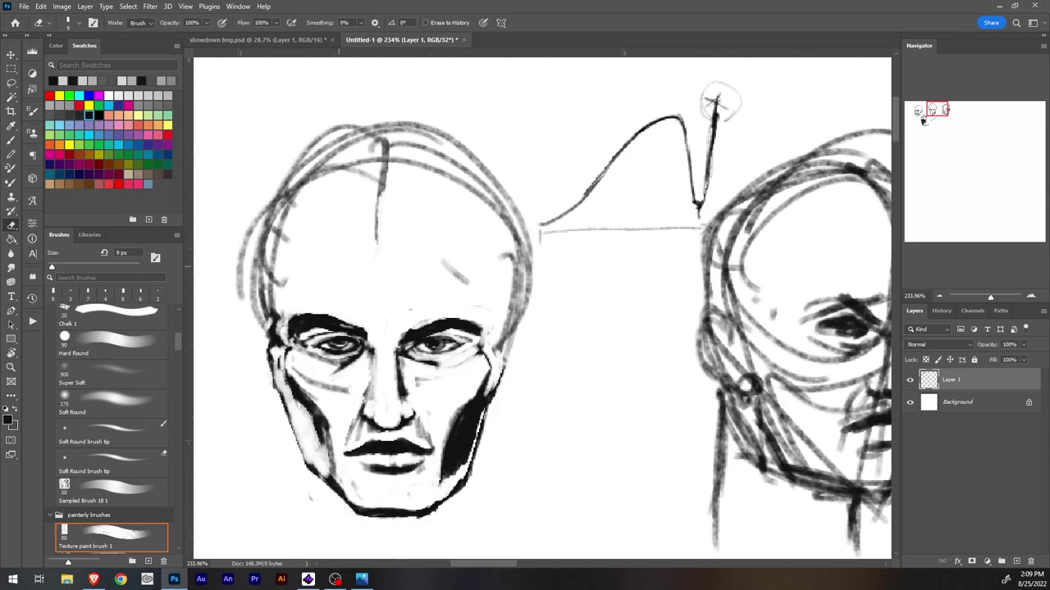
# Step: Narrow the second head's right cheek shadow by erasing along its outer side with a 9 px eraser
pyautogui.moveTo(471, 431)
pyautogui.mouseDown()
pyautogui.moveTo(457, 472)
pyautogui.moveTo(475, 417)
pyautogui.mouseUp()
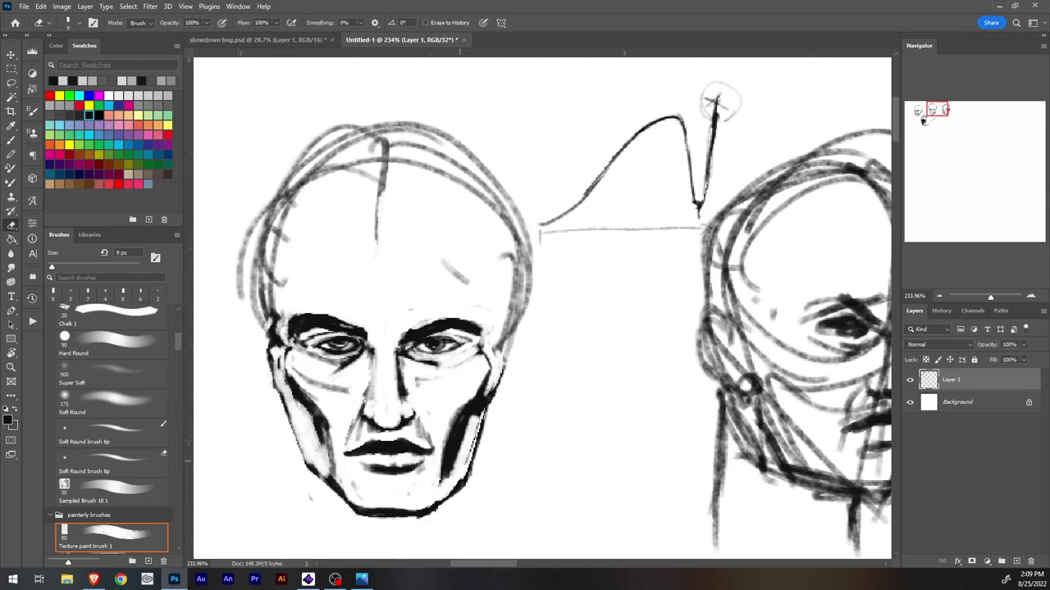
pyautogui.moveTo(447, 484); pyautogui.dragTo(482, 406)
pyautogui.moveTo(484, 407); pyautogui.dragTo(485, 390)
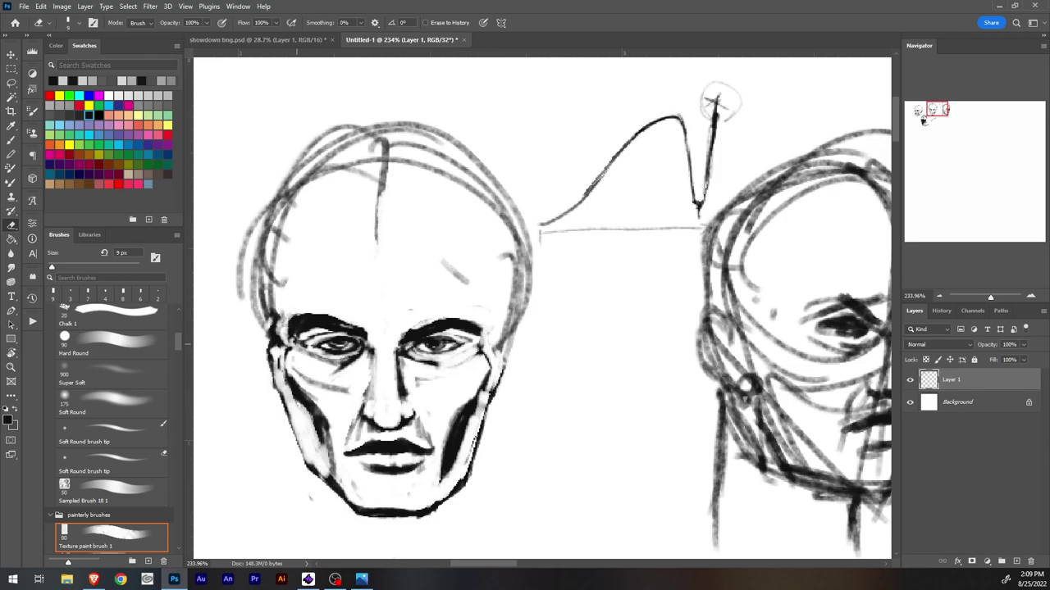
# Step: Trim the second head's left face contour with the eraser and redraw it from temple to jaw with a 3 px brush
pyautogui.moveTo(274, 350); pyautogui.dragTo(294, 446)
pyautogui.press('b')
pyautogui.moveTo(274, 346); pyautogui.dragTo(275, 374)
pyautogui.moveTo(278, 372); pyautogui.dragTo(310, 455)
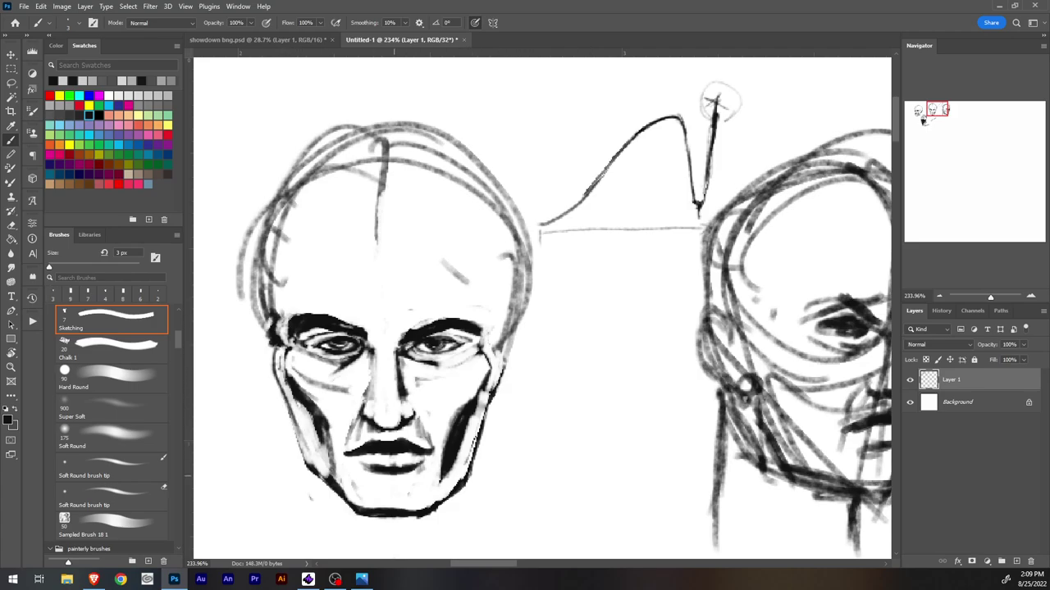
pyautogui.moveTo(282, 388)
pyautogui.mouseDown()
pyautogui.moveTo(310, 479)
pyautogui.moveTo(335, 492)
pyautogui.mouseUp()
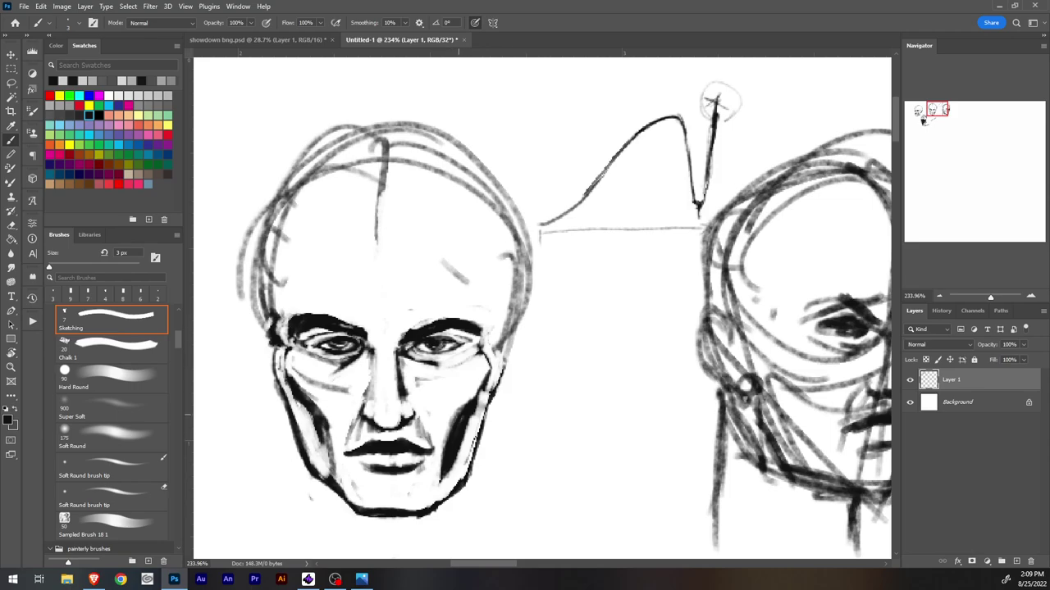
# Step: Trim the second head's lower right jaw corner with the eraser and redraw its contour with a 3 px brush
pyautogui.press('e')
pyautogui.press('b')
pyautogui.press('e')
pyautogui.moveTo(445, 497)
pyautogui.mouseDown()
pyautogui.moveTo(468, 483)
pyautogui.moveTo(435, 508)
pyautogui.mouseUp()
pyautogui.press('b')
pyautogui.moveTo(476, 462); pyautogui.dragTo(454, 486)
pyautogui.moveTo(479, 434)
pyautogui.mouseDown()
pyautogui.moveTo(459, 484)
pyautogui.moveTo(474, 461)
pyautogui.mouseUp()
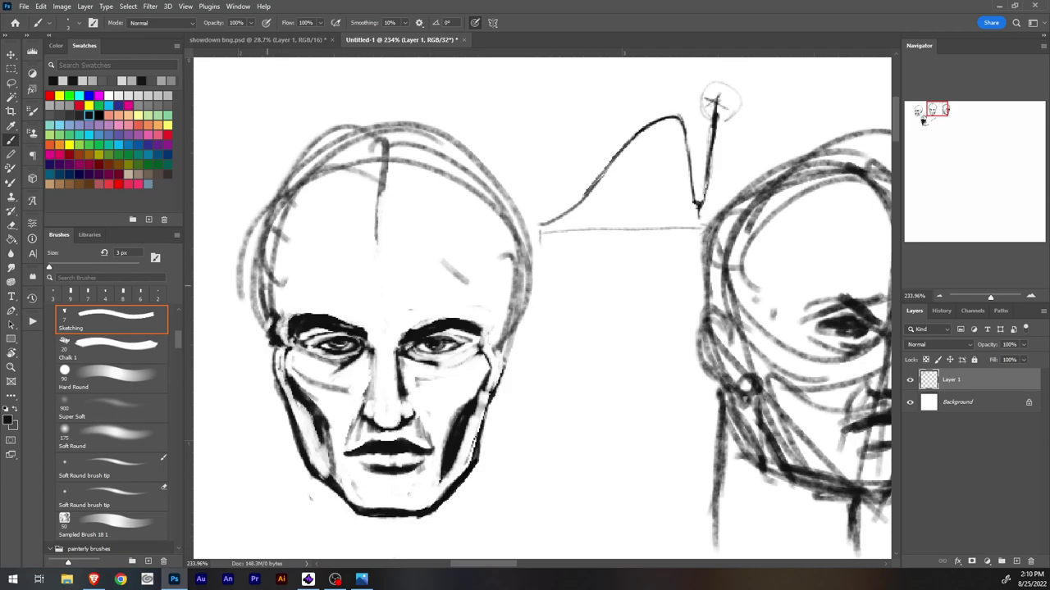
# Step: Draw a bold cranium outline on the second head from the left temple up and over the crown with a 3 px brush
pyautogui.moveTo(272, 258)
pyautogui.mouseDown()
pyautogui.moveTo(267, 310)
pyautogui.moveTo(292, 320)
pyautogui.mouseUp()
pyautogui.moveTo(275, 277); pyautogui.dragTo(272, 297)
pyautogui.moveTo(269, 236)
pyautogui.mouseDown()
pyautogui.moveTo(271, 277)
pyautogui.moveTo(279, 204)
pyautogui.mouseUp()
pyautogui.moveTo(273, 298); pyautogui.dragTo(301, 162)
pyautogui.moveTo(277, 256); pyautogui.dragTo(344, 140)
pyautogui.moveTo(278, 215); pyautogui.dragTo(405, 127)
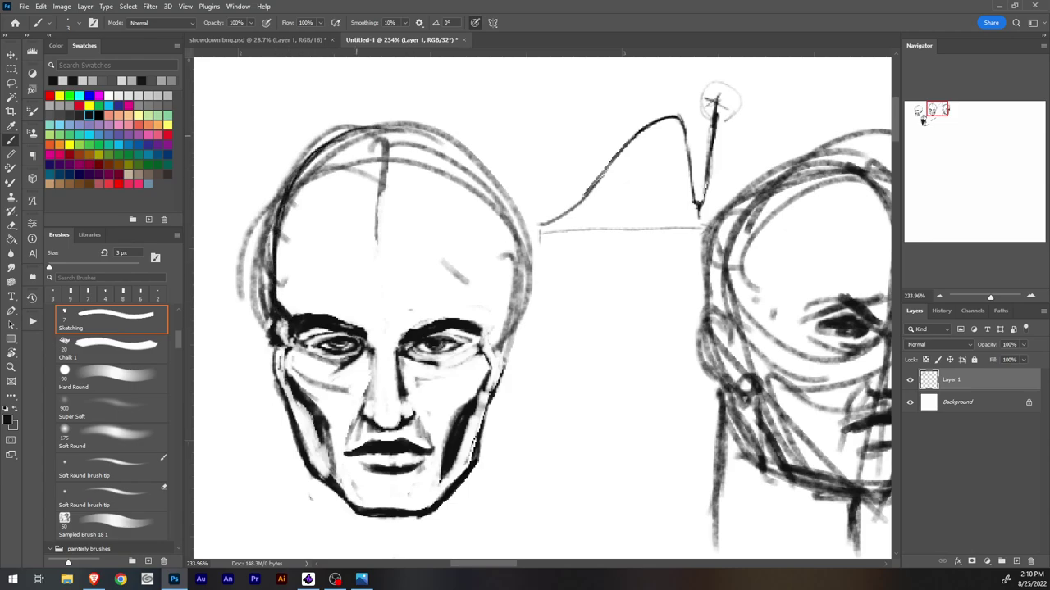
pyautogui.moveTo(294, 175); pyautogui.dragTo(351, 134)
pyautogui.moveTo(349, 142)
pyautogui.mouseDown()
pyautogui.moveTo(461, 125)
pyautogui.moveTo(499, 236)
pyautogui.mouseUp()
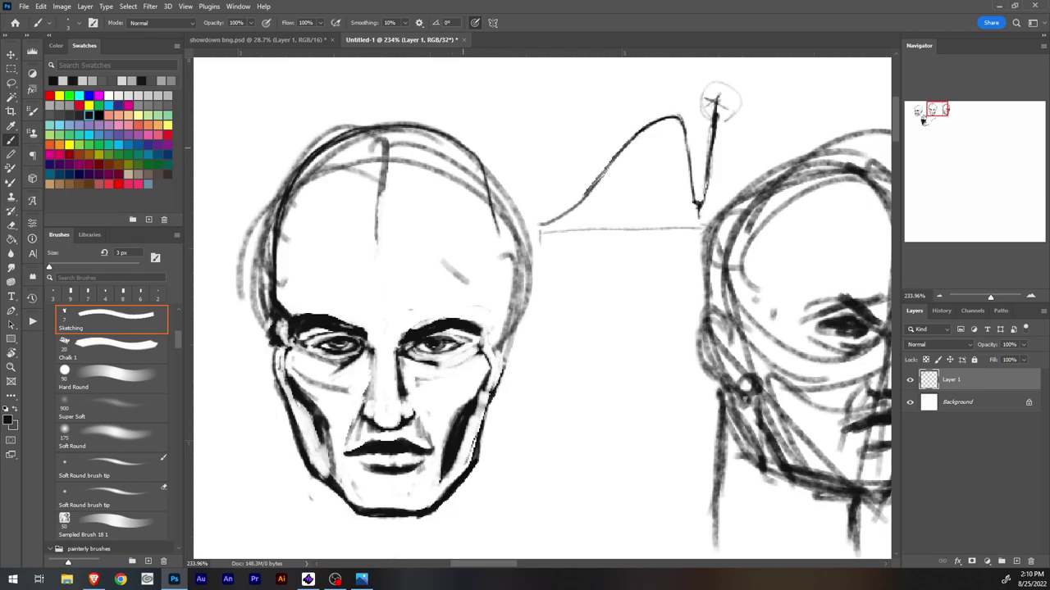
# Step: Outline the right side of the second head's cranium from the crown down to the outer brow with a 3 px brush
pyautogui.moveTo(459, 147); pyautogui.dragTo(502, 284)
pyautogui.moveTo(482, 161); pyautogui.dragTo(505, 290)
pyautogui.moveTo(492, 179); pyautogui.dragTo(502, 313)
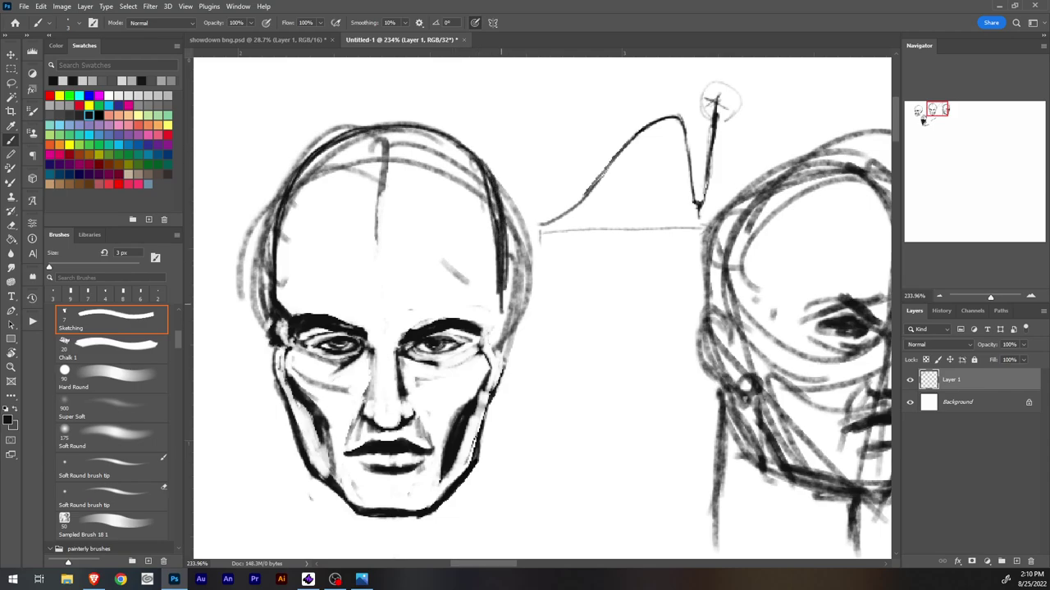
pyautogui.moveTo(504, 243); pyautogui.dragTo(499, 318)
pyautogui.moveTo(505, 269)
pyautogui.mouseDown()
pyautogui.moveTo(495, 335)
pyautogui.moveTo(482, 344)
pyautogui.mouseUp()
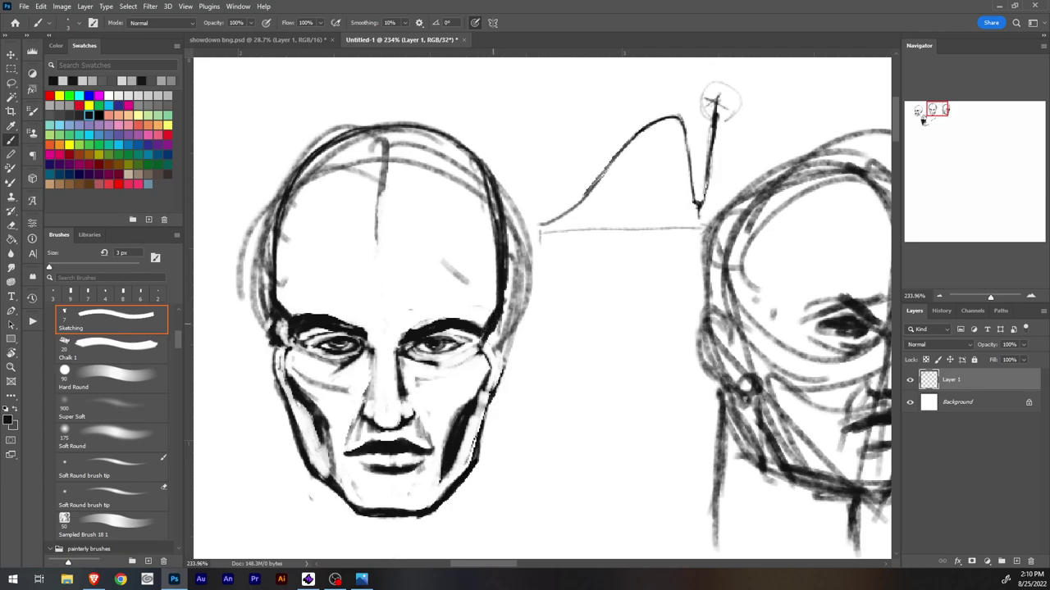
# Step: Draw the second head's right ear, joining it to the temple and jaw with a 3 px brush
pyautogui.moveTo(495, 305); pyautogui.dragTo(493, 350)
pyautogui.moveTo(500, 310)
pyautogui.mouseDown()
pyautogui.moveTo(522, 337)
pyautogui.moveTo(495, 402)
pyautogui.mouseUp()
pyautogui.moveTo(515, 359); pyautogui.dragTo(485, 405)
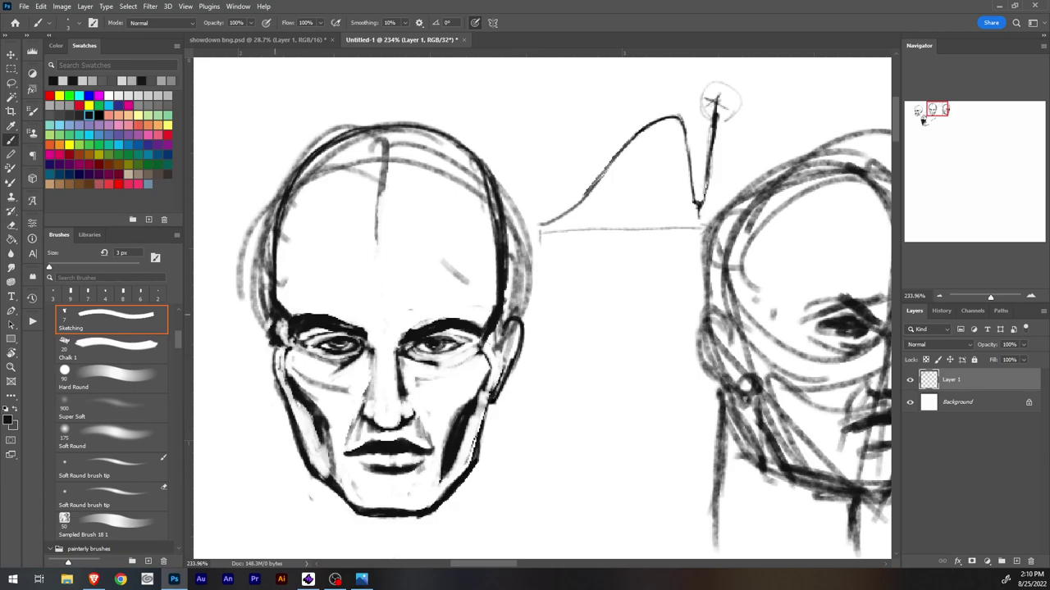
# Step: Draw the upper and outer contour of the second head's left ear with a 3 px brush
pyautogui.moveTo(267, 297)
pyautogui.mouseDown()
pyautogui.moveTo(253, 316)
pyautogui.moveTo(254, 361)
pyautogui.mouseUp()
pyautogui.moveTo(254, 317)
pyautogui.mouseDown()
pyautogui.moveTo(266, 384)
pyautogui.moveTo(285, 387)
pyautogui.moveTo(256, 330)
pyautogui.moveTo(269, 362)
pyautogui.mouseUp()
pyautogui.moveTo(268, 295); pyautogui.dragTo(252, 334)
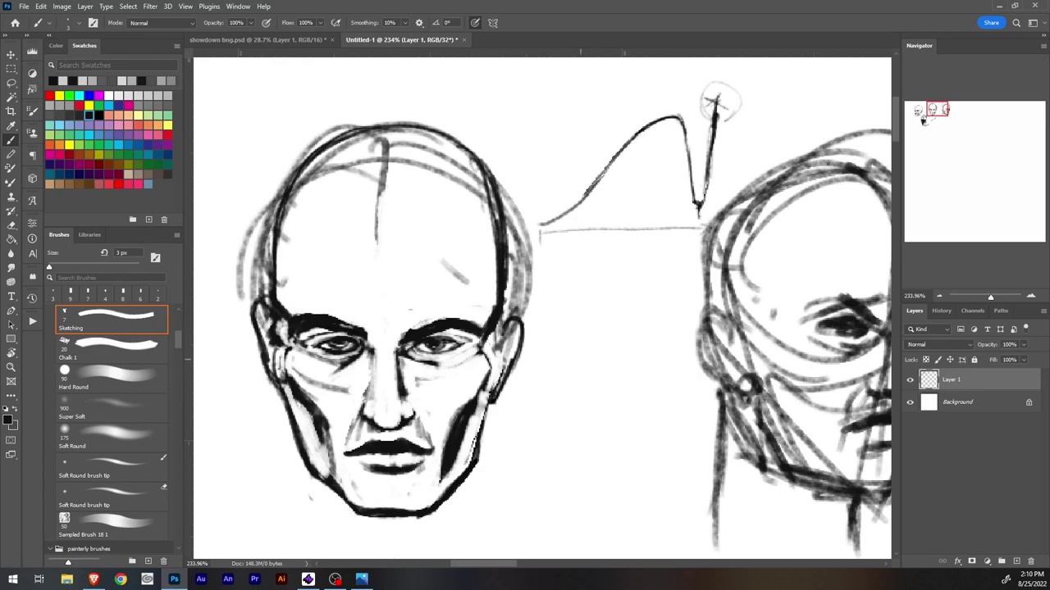
# Step: Erase the construction lines outside the second head's left cranium and flatten the crown with a 9 px eraser
pyautogui.press('e')
pyautogui.moveTo(267, 289)
pyautogui.mouseDown()
pyautogui.moveTo(251, 325)
pyautogui.moveTo(238, 216)
pyautogui.moveTo(272, 203)
pyautogui.mouseUp()
pyautogui.moveTo(274, 205)
pyautogui.mouseDown()
pyautogui.moveTo(329, 131)
pyautogui.moveTo(354, 124)
pyautogui.mouseUp()
pyautogui.moveTo(296, 171); pyautogui.dragTo(397, 122)
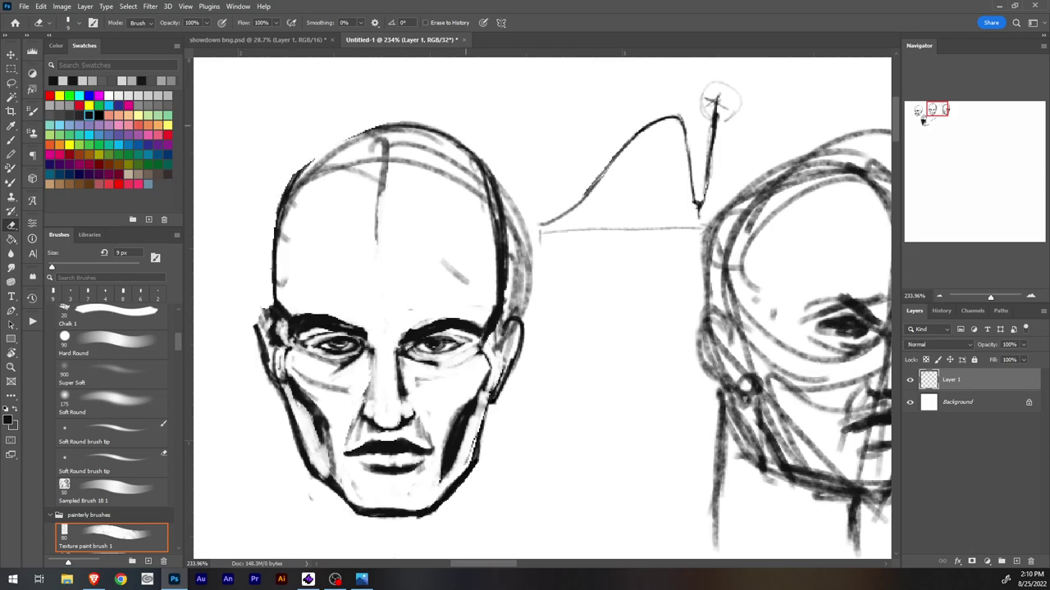
pyautogui.moveTo(465, 127); pyautogui.dragTo(345, 130)
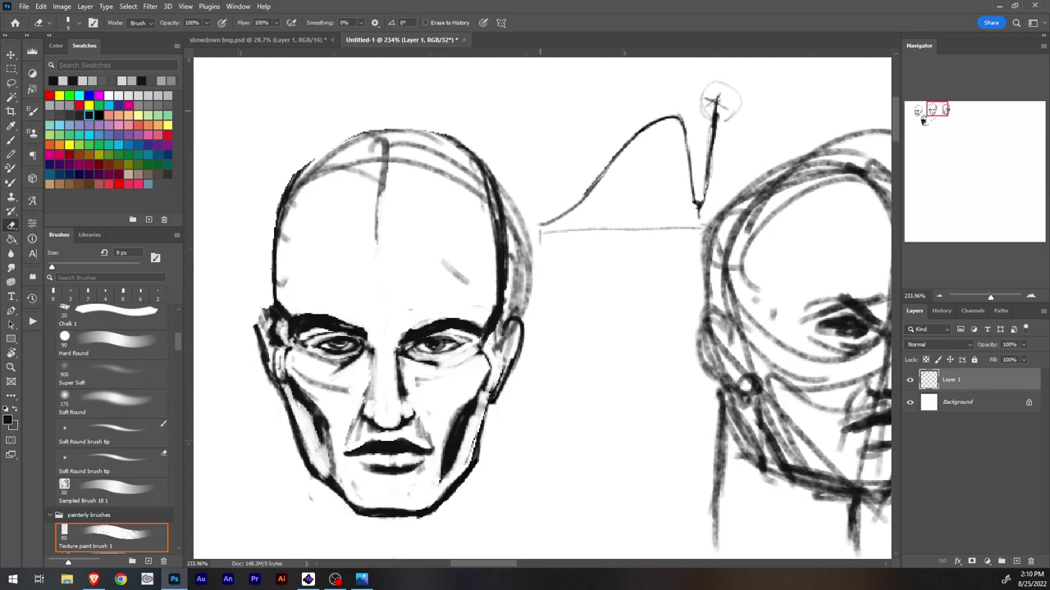
# Step: Erase the construction lines outside the right side of the second head's cranium and slim its outline with a 9 px eraser
pyautogui.moveTo(492, 164)
pyautogui.mouseDown()
pyautogui.moveTo(525, 246)
pyautogui.moveTo(513, 304)
pyautogui.moveTo(528, 263)
pyautogui.moveTo(513, 312)
pyautogui.mouseUp()
pyautogui.moveTo(532, 238)
pyautogui.mouseDown()
pyautogui.moveTo(531, 297)
pyautogui.moveTo(479, 158)
pyautogui.moveTo(504, 269)
pyautogui.mouseUp()
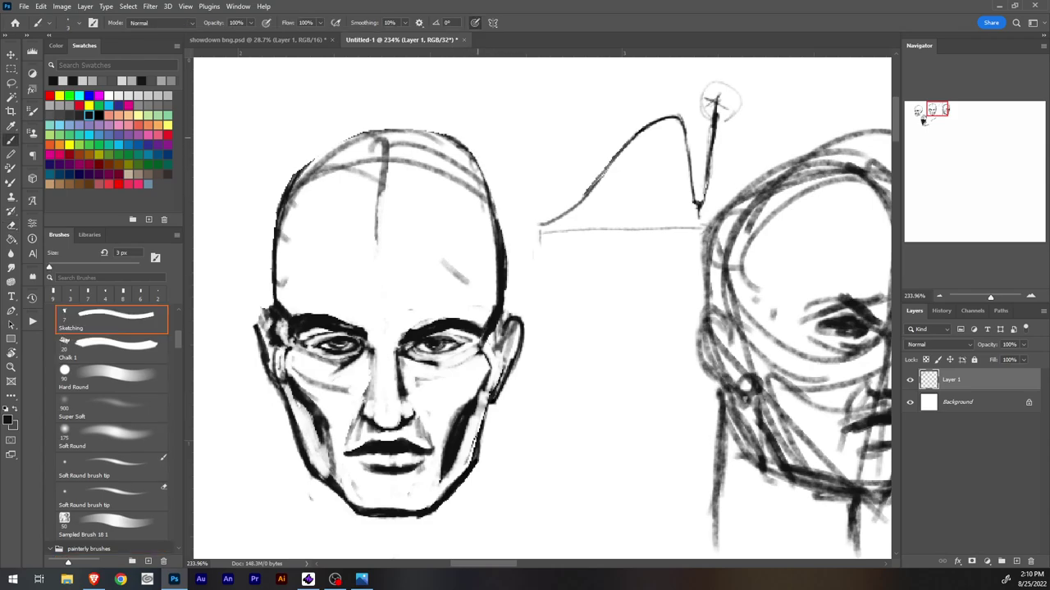
pyautogui.moveTo(439, 125); pyautogui.dragTo(478, 162)
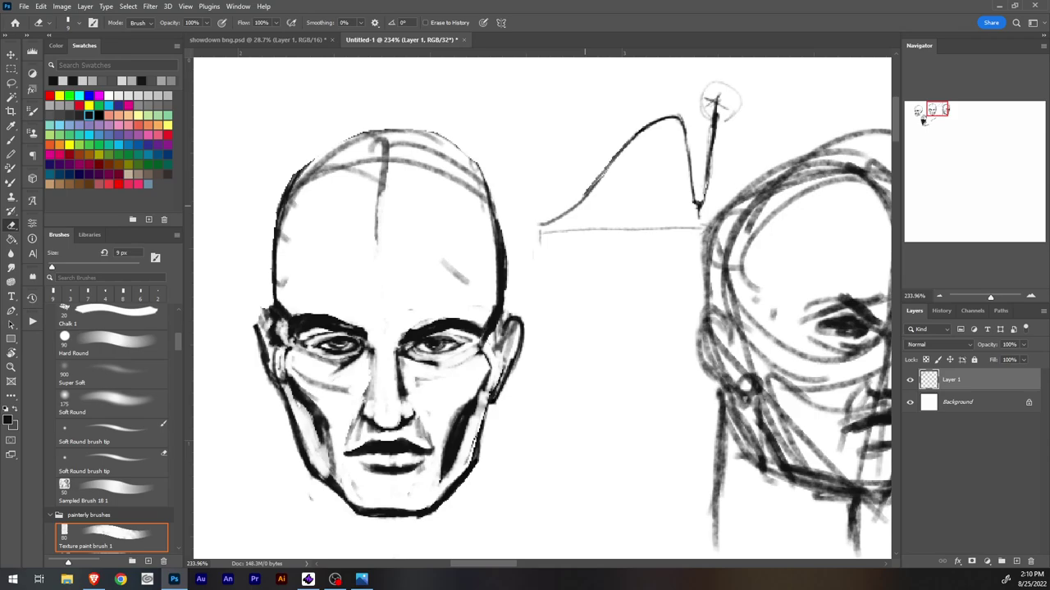
# Step: Redraw the second head's crown outline at its upper right and upper left curves with a 3 px brush
pyautogui.press('b')
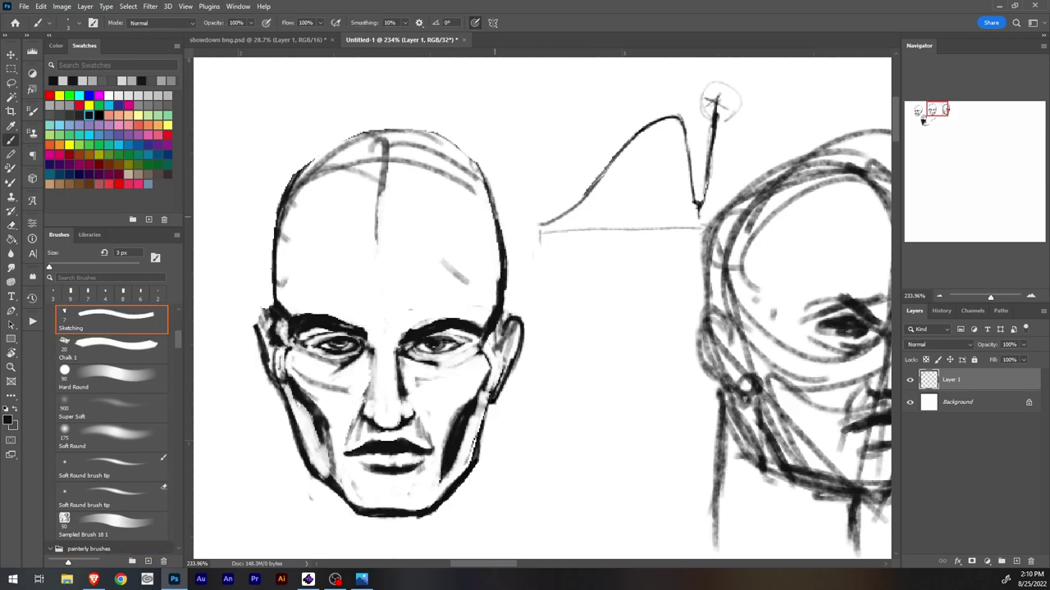
pyautogui.moveTo(484, 173)
pyautogui.mouseDown()
pyautogui.moveTo(440, 136)
pyautogui.moveTo(389, 135)
pyautogui.moveTo(326, 154)
pyautogui.moveTo(401, 135)
pyautogui.mouseUp()
pyautogui.moveTo(301, 173)
pyautogui.mouseDown()
pyautogui.moveTo(366, 135)
pyautogui.moveTo(337, 143)
pyautogui.mouseUp()
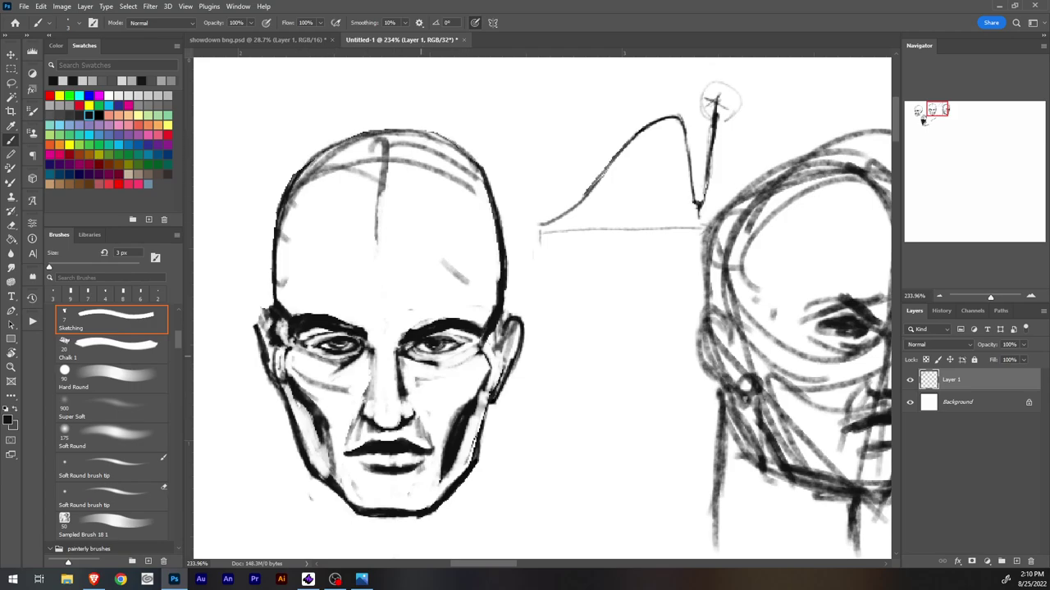
# Step: Redraw the second head's left ear down to its lobe and connect it to the jaw contour with a 3 px brush
pyautogui.moveTo(271, 310)
pyautogui.mouseDown()
pyautogui.moveTo(254, 325)
pyautogui.moveTo(258, 349)
pyautogui.mouseUp()
pyautogui.moveTo(265, 356); pyautogui.dragTo(271, 369)
pyautogui.moveTo(254, 321); pyautogui.dragTo(259, 353)
pyautogui.moveTo(267, 362)
pyautogui.mouseDown()
pyautogui.moveTo(285, 392)
pyautogui.moveTo(270, 364)
pyautogui.moveTo(273, 387)
pyautogui.moveTo(285, 380)
pyautogui.moveTo(277, 391)
pyautogui.moveTo(312, 480)
pyautogui.mouseUp()
# Step: Trim the second head's outer jaw contour on the right and the lower left with a 9 px eraser
pyautogui.press('e')
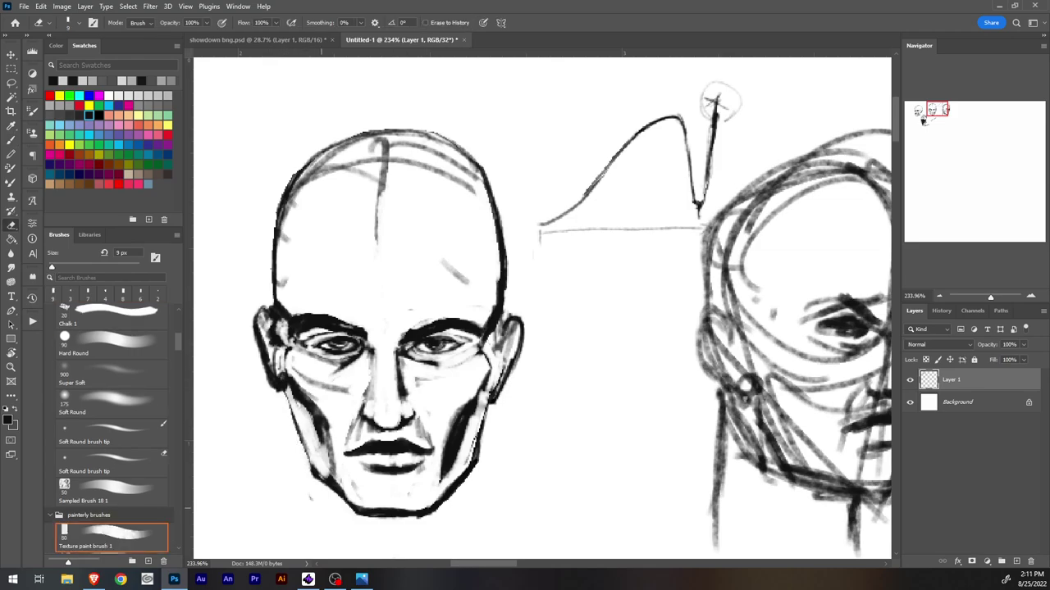
pyautogui.moveTo(481, 440); pyautogui.dragTo(473, 472)
pyautogui.moveTo(333, 475)
pyautogui.mouseDown()
pyautogui.moveTo(348, 502)
pyautogui.moveTo(418, 514)
pyautogui.moveTo(343, 502)
pyautogui.moveTo(359, 511)
pyautogui.moveTo(349, 513)
pyautogui.mouseUp()
pyautogui.press('b')
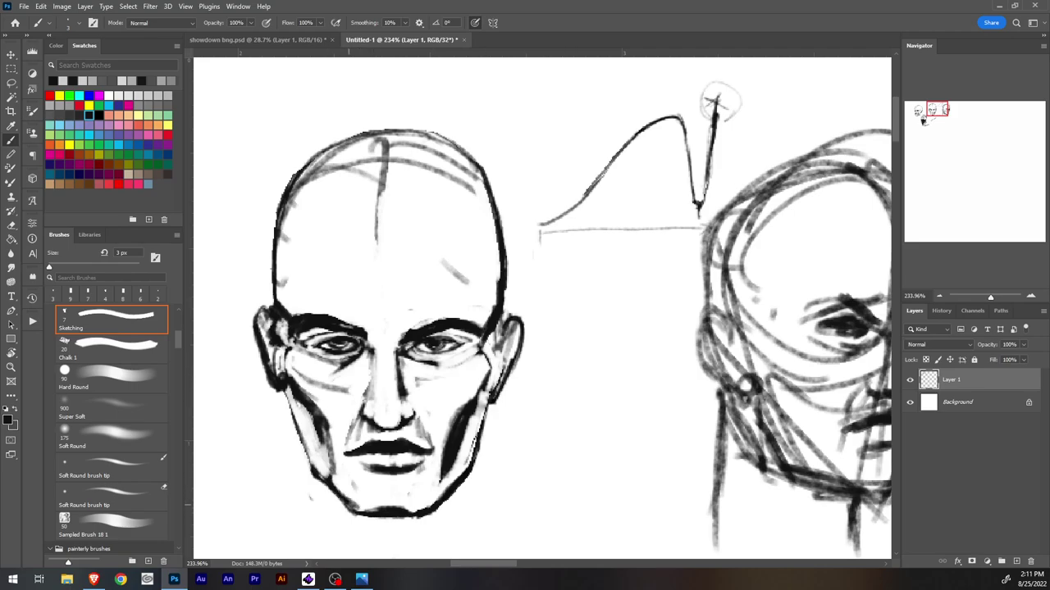
# Step: Trim the second head's chin line and thin the dark shadows under both cheekbones with a 9 px eraser
pyautogui.press('e')
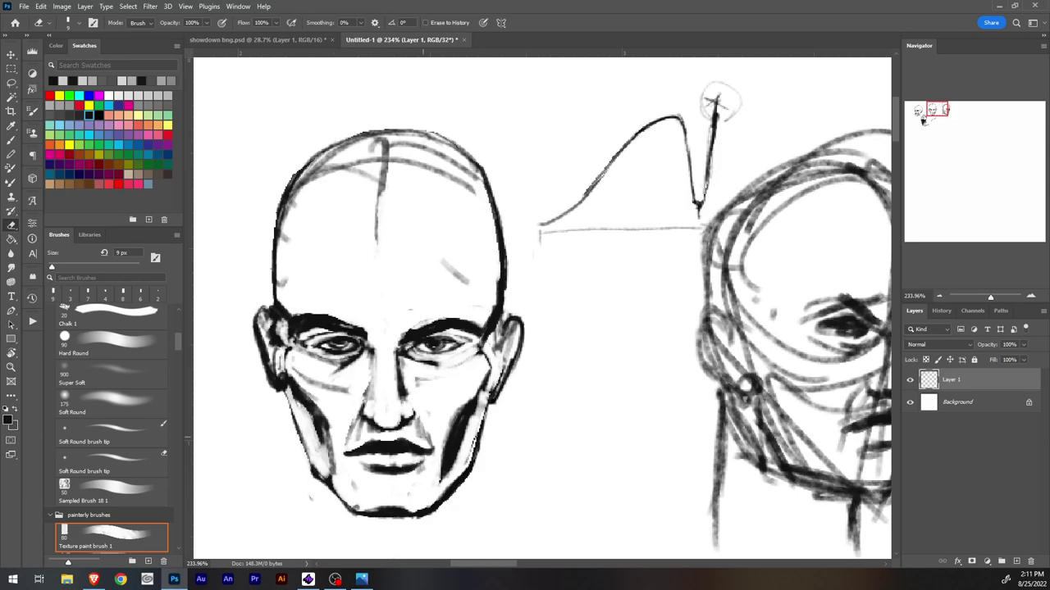
pyautogui.moveTo(358, 506); pyautogui.dragTo(343, 500)
pyautogui.moveTo(344, 388)
pyautogui.mouseDown()
pyautogui.moveTo(297, 375)
pyautogui.moveTo(333, 474)
pyautogui.mouseUp()
pyautogui.moveTo(443, 446)
pyautogui.mouseDown()
pyautogui.moveTo(443, 483)
pyautogui.moveTo(451, 468)
pyautogui.mouseUp()
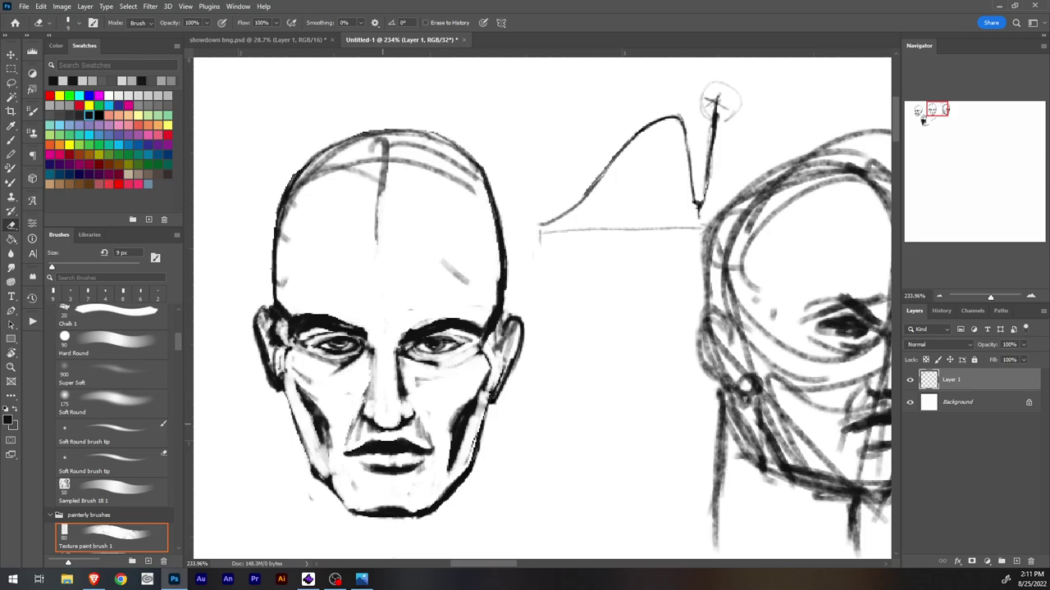
pyautogui.press('b')
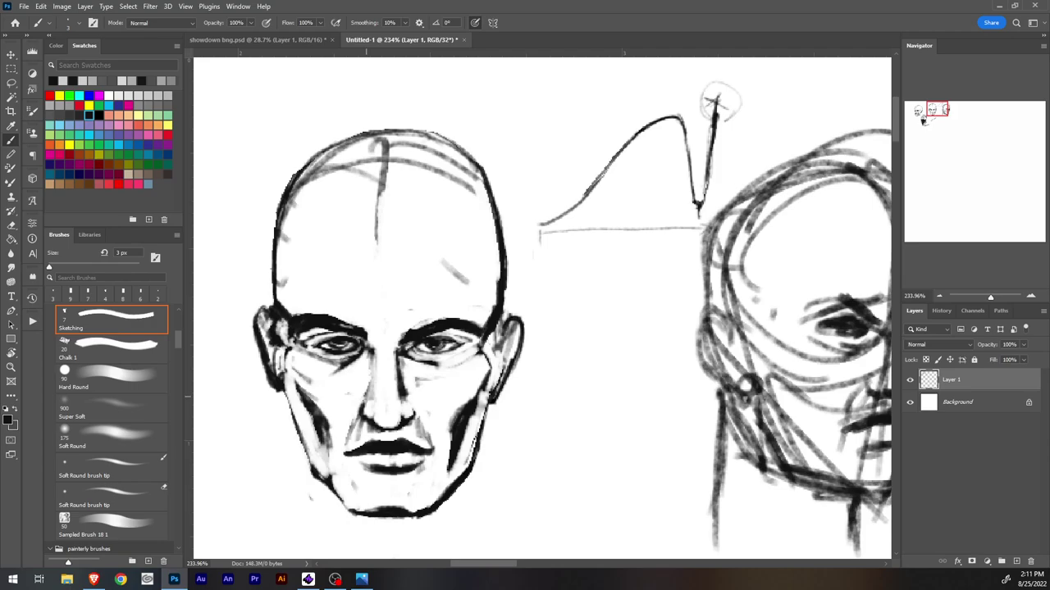
pyautogui.press('e')
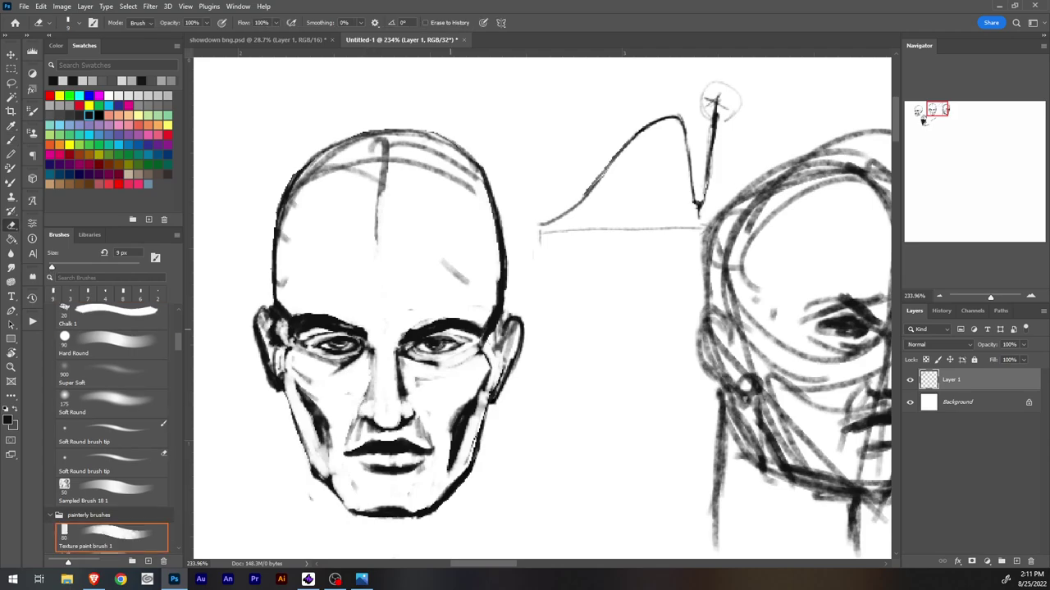
pyautogui.press('b')
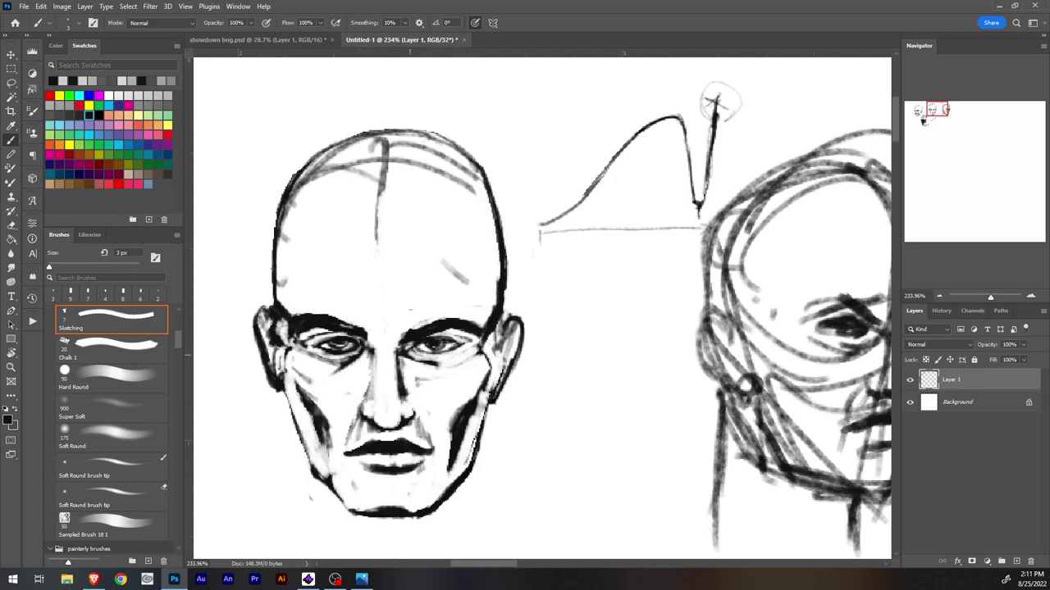
pyautogui.press('e')
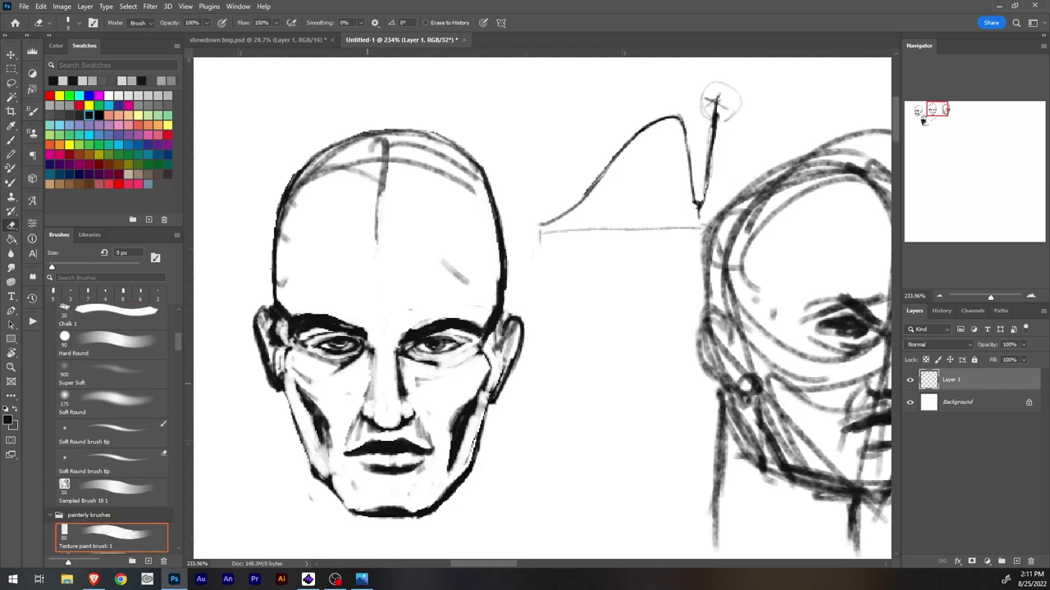
# Step: Hatch shading beside the second head's nose and across the right cheek with a fine brush of 3 to 4 px
pyautogui.press('b')
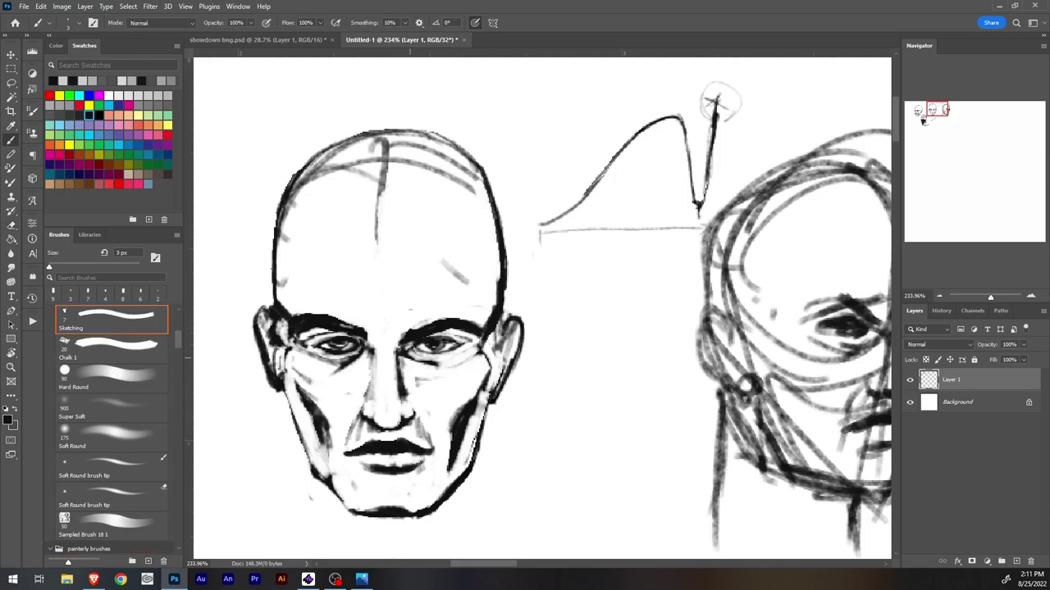
pyautogui.moveTo(409, 365)
pyautogui.mouseDown()
pyautogui.moveTo(415, 421)
pyautogui.moveTo(404, 410)
pyautogui.moveTo(407, 419)
pyautogui.moveTo(379, 429)
pyautogui.mouseUp()
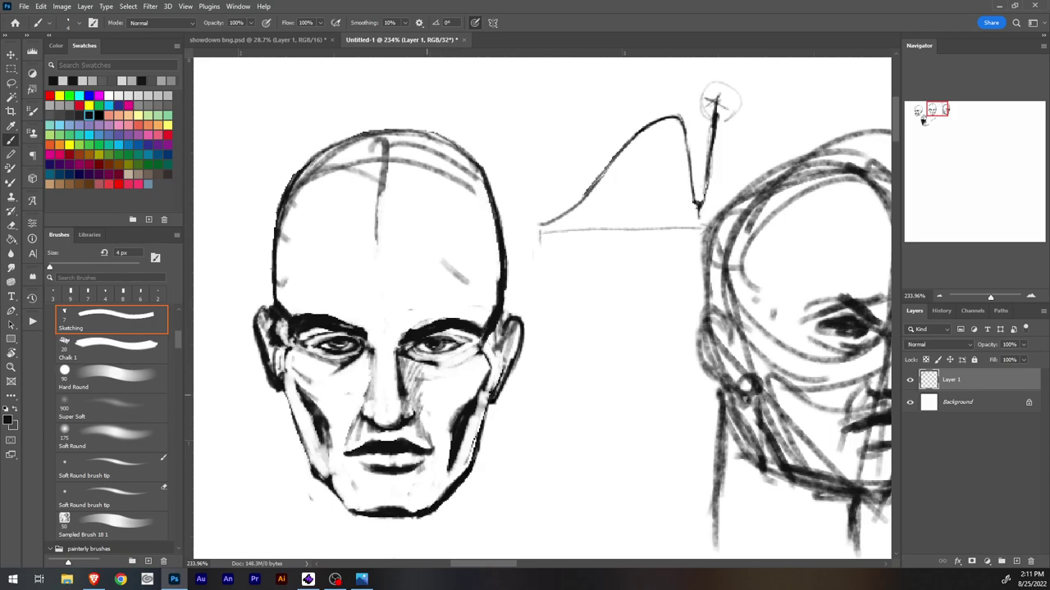
pyautogui.moveTo(425, 382)
pyautogui.mouseDown()
pyautogui.moveTo(415, 405)
pyautogui.moveTo(426, 431)
pyautogui.mouseUp()
pyautogui.moveTo(448, 399); pyautogui.dragTo(438, 440)
pyautogui.moveTo(461, 402); pyautogui.dragTo(443, 444)
pyautogui.moveTo(459, 403); pyautogui.dragTo(435, 456)
pyautogui.moveTo(469, 401)
pyautogui.mouseDown()
pyautogui.moveTo(438, 467)
pyautogui.moveTo(472, 423)
pyautogui.mouseUp()
# Step: Extend the hatching down the right side of the second head's jaw toward the chin with a 4 px brush
pyautogui.moveTo(451, 449); pyautogui.dragTo(446, 464)
pyautogui.moveTo(472, 421); pyautogui.dragTo(460, 446)
pyautogui.moveTo(487, 388); pyautogui.dragTo(453, 471)
pyautogui.moveTo(480, 419); pyautogui.dragTo(458, 478)
pyautogui.moveTo(479, 419)
pyautogui.mouseDown()
pyautogui.moveTo(448, 480)
pyautogui.moveTo(458, 478)
pyautogui.mouseUp()
pyautogui.moveTo(471, 440)
pyautogui.mouseDown()
pyautogui.moveTo(448, 487)
pyautogui.moveTo(422, 473)
pyautogui.moveTo(397, 486)
pyautogui.mouseUp()
# Step: Hatch the shadow beneath the second head's lower lip with a 4 px brush
pyautogui.moveTo(402, 473); pyautogui.dragTo(388, 481)
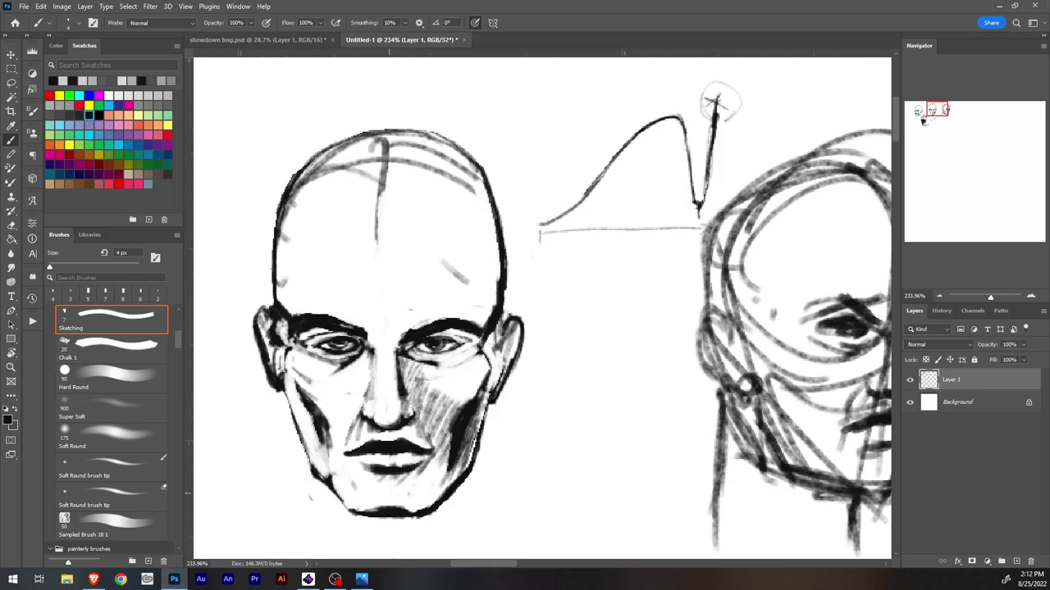
pyautogui.moveTo(389, 475); pyautogui.dragTo(379, 485)
pyautogui.moveTo(391, 475); pyautogui.dragTo(375, 481)
pyautogui.moveTo(380, 475)
pyautogui.mouseDown()
pyautogui.moveTo(371, 483)
pyautogui.moveTo(402, 492)
pyautogui.mouseUp()
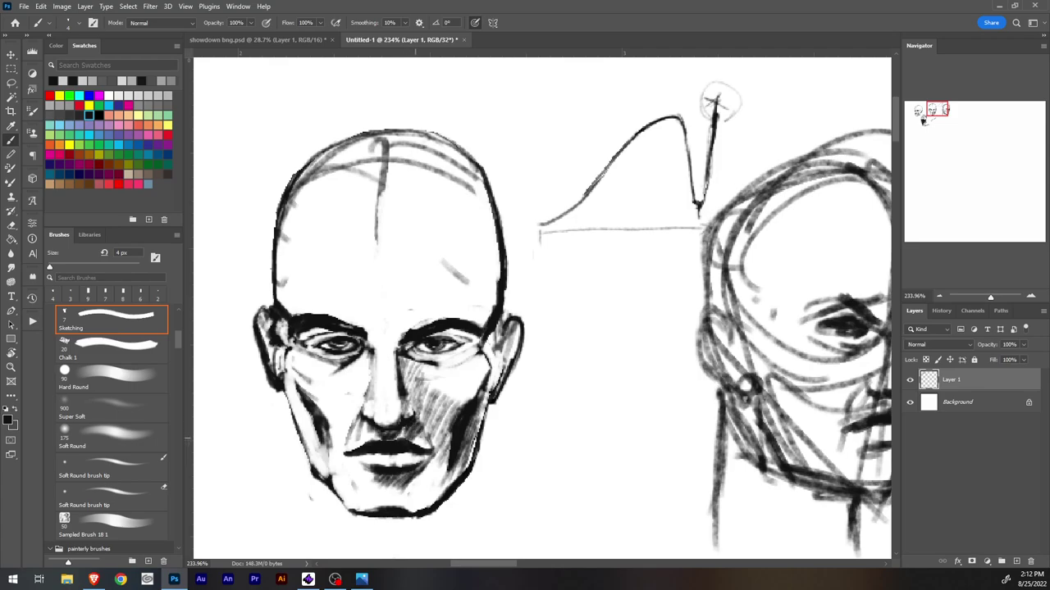
# Step: Darken the second head's right mouth corner, right eye area, outer cheek and temple beside the ear with a 4 px brush
pyautogui.moveTo(411, 430); pyautogui.dragTo(432, 451)
pyautogui.moveTo(436, 332)
pyautogui.mouseDown()
pyautogui.moveTo(471, 341)
pyautogui.moveTo(459, 334)
pyautogui.moveTo(470, 342)
pyautogui.moveTo(428, 360)
pyautogui.moveTo(468, 384)
pyautogui.moveTo(451, 408)
pyautogui.mouseUp()
pyautogui.moveTo(485, 375)
pyautogui.mouseDown()
pyautogui.moveTo(454, 413)
pyautogui.moveTo(479, 398)
pyautogui.mouseUp()
pyautogui.moveTo(471, 418); pyautogui.dragTo(467, 432)
pyautogui.moveTo(492, 333); pyautogui.dragTo(484, 361)
pyautogui.moveTo(500, 336); pyautogui.dragTo(488, 371)
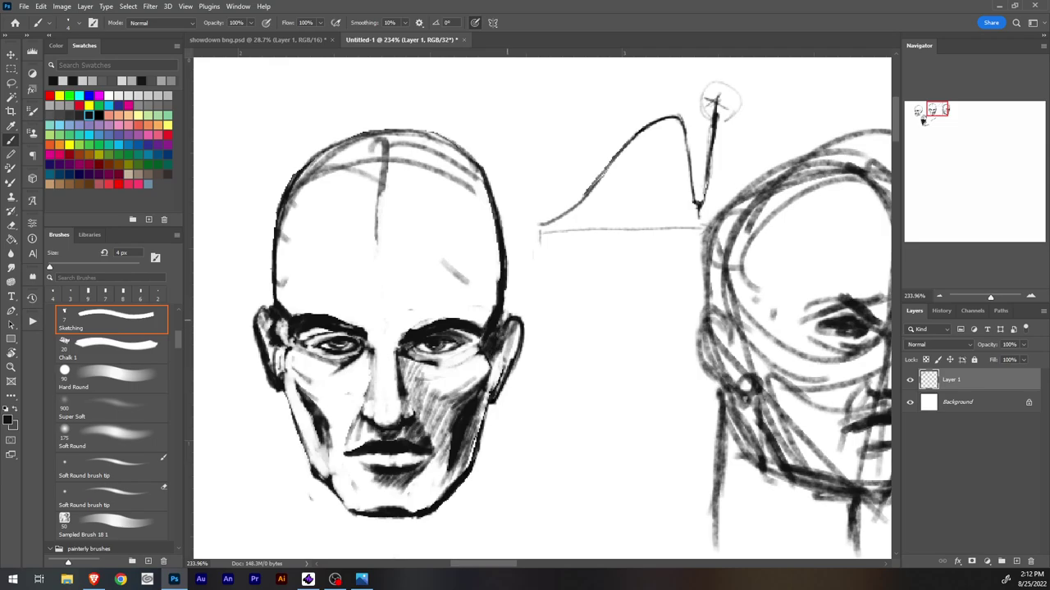
# Step: Rework the inner folds of the second head's right ear with a 4 px brush and small erasers of 5 and 2 px
pyautogui.press('e')
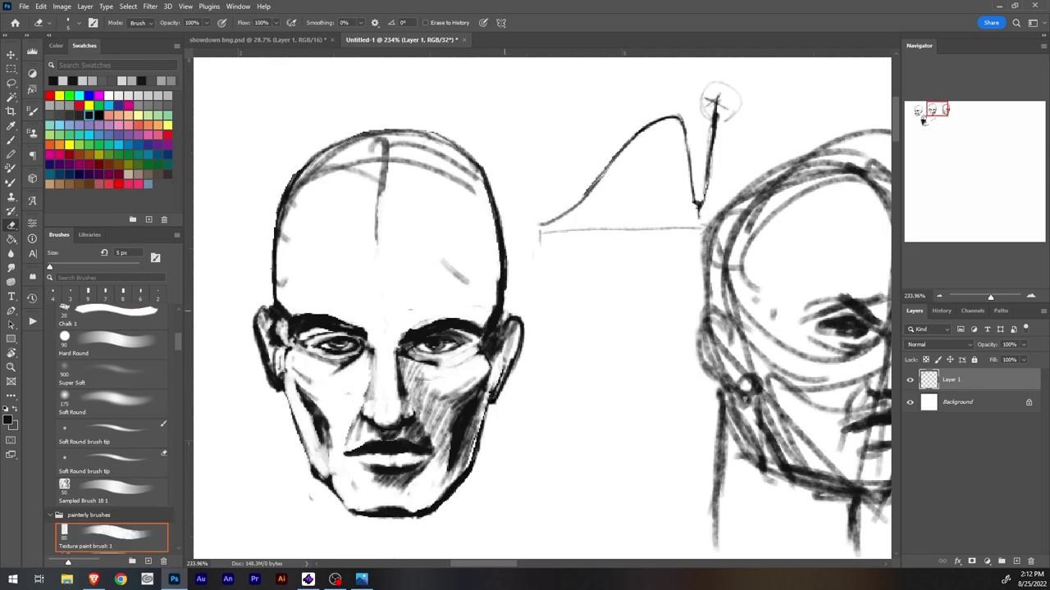
pyautogui.moveTo(515, 318)
pyautogui.mouseDown()
pyautogui.moveTo(497, 335)
pyautogui.moveTo(513, 328)
pyautogui.moveTo(491, 371)
pyautogui.mouseUp()
pyautogui.press('b')
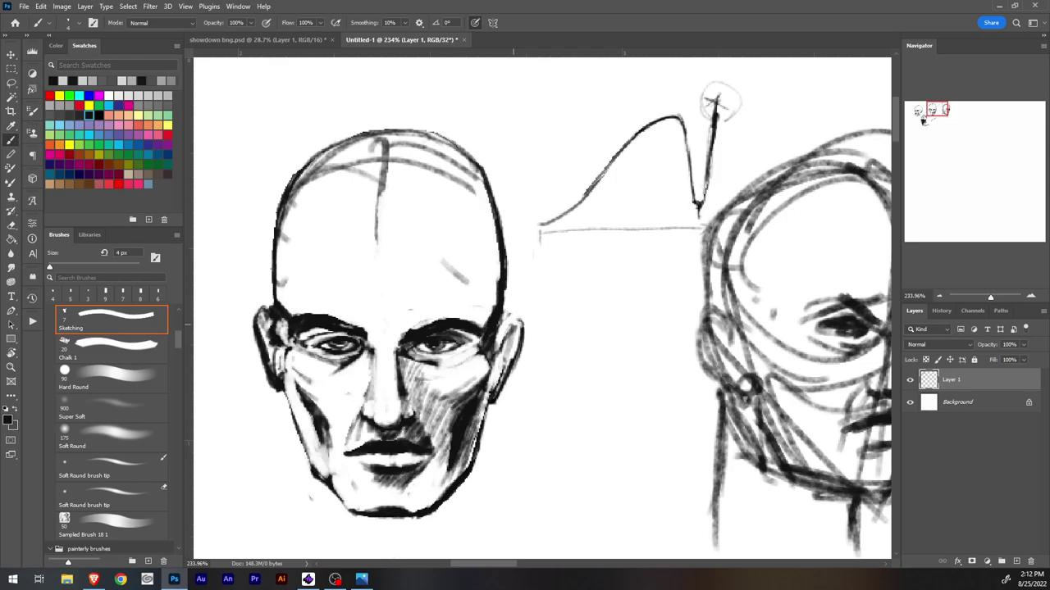
pyautogui.moveTo(518, 327); pyautogui.dragTo(495, 392)
pyautogui.press('e')
pyautogui.press('[')
pyautogui.press('[')
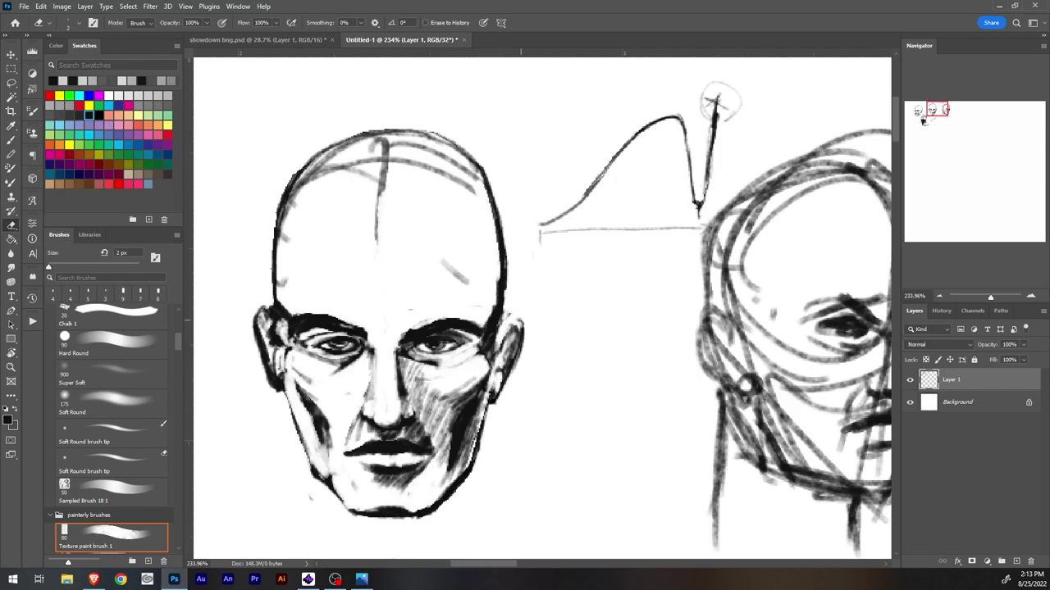
pyautogui.moveTo(510, 333); pyautogui.dragTo(510, 351)
# Step: Erase the second head's forehead guide lines with an 8 px eraser and thicken the cranium's right outline with a 4 px brush
pyautogui.moveTo(385, 172)
pyautogui.mouseDown()
pyautogui.moveTo(380, 243)
pyautogui.moveTo(402, 159)
pyautogui.moveTo(301, 187)
pyautogui.moveTo(414, 163)
pyautogui.moveTo(376, 142)
pyautogui.mouseUp()
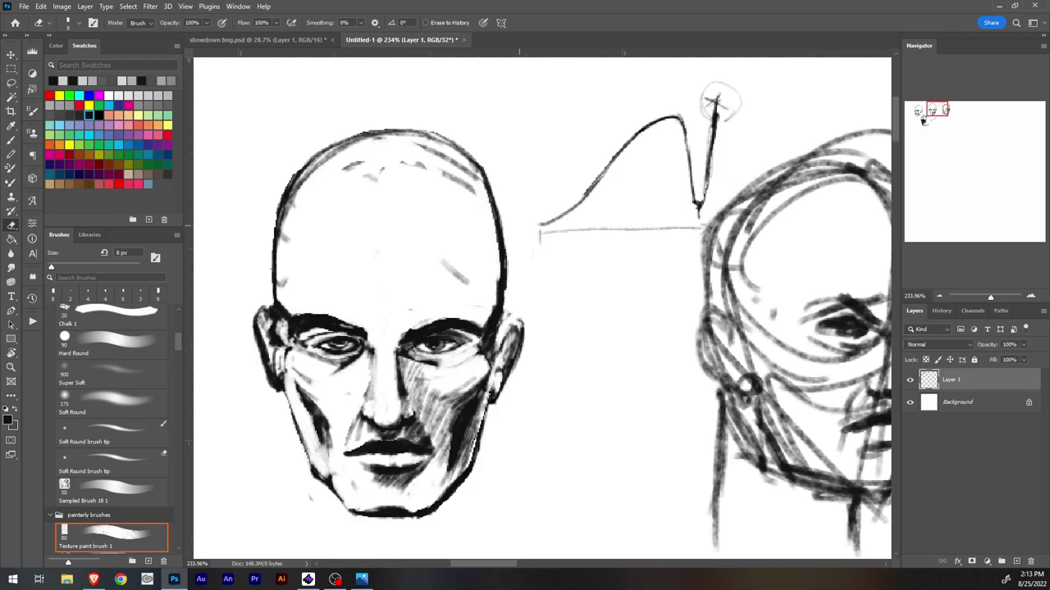
pyautogui.press('b')
pyautogui.moveTo(475, 163); pyautogui.dragTo(506, 271)
pyautogui.moveTo(487, 193); pyautogui.dragTo(502, 318)
# Step: Erase the upper-right crown outline of the second head with an 8 px eraser and redraw its curve with a 4 px brush
pyautogui.press('e')
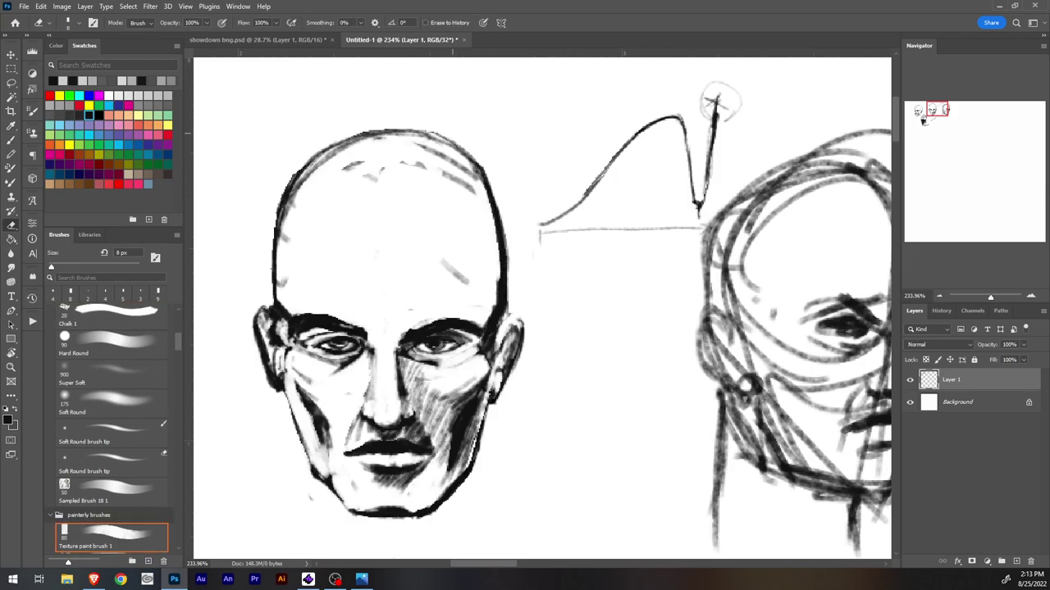
pyautogui.moveTo(444, 136); pyautogui.dragTo(490, 188)
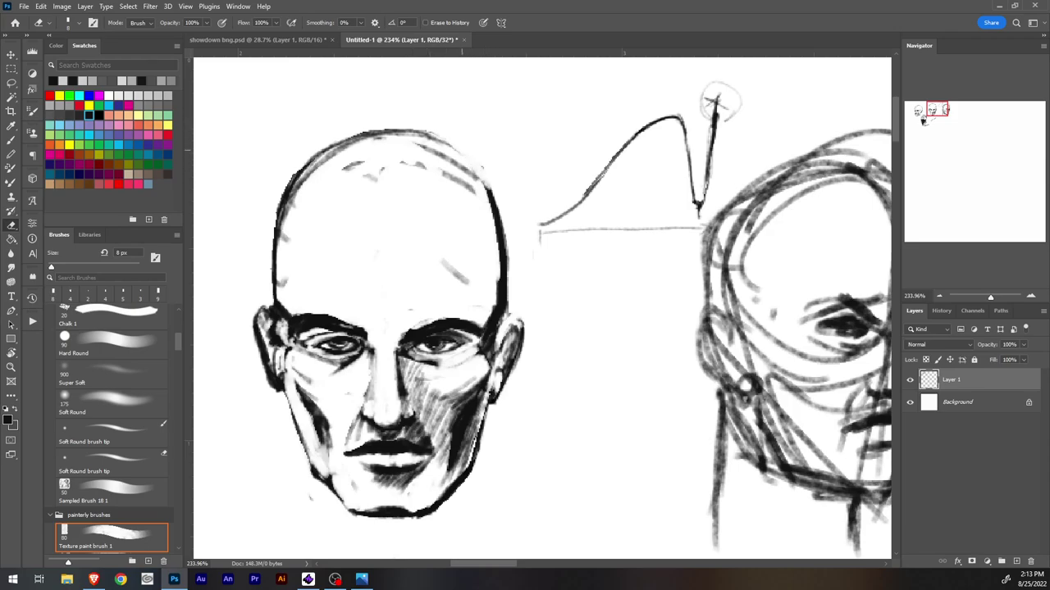
pyautogui.press('b')
pyautogui.moveTo(422, 131)
pyautogui.mouseDown()
pyautogui.moveTo(480, 177)
pyautogui.moveTo(498, 208)
pyautogui.mouseUp()
pyautogui.moveTo(466, 159); pyautogui.dragTo(492, 215)
# Step: Slim the second head's crown outline along its top and upper left and erase the leftover guide marks with an 8 px eraser
pyautogui.press('e')
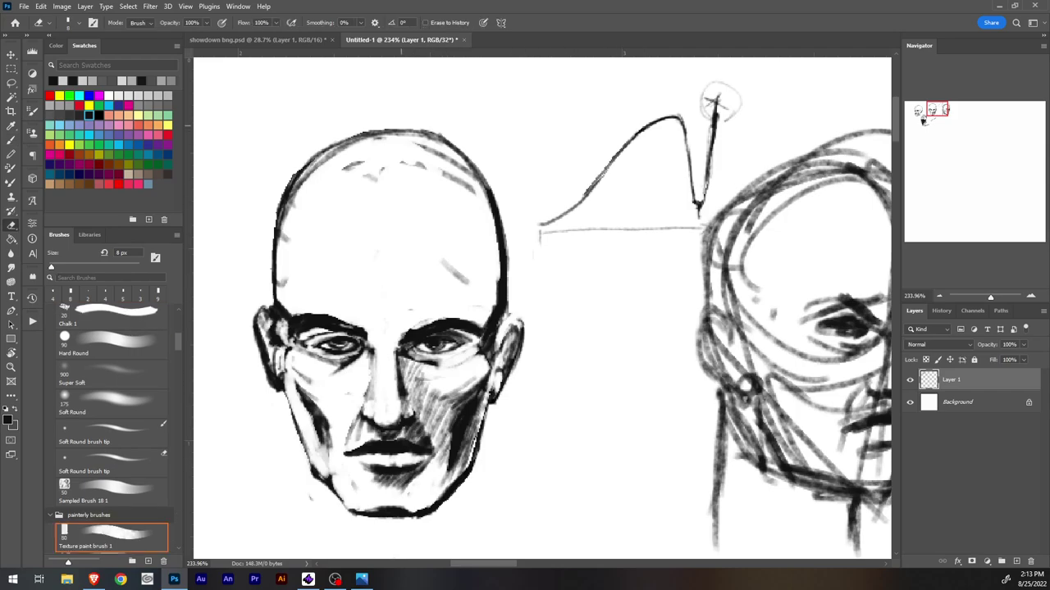
pyautogui.moveTo(397, 128); pyautogui.dragTo(456, 146)
pyautogui.moveTo(363, 134)
pyautogui.mouseDown()
pyautogui.moveTo(377, 129)
pyautogui.moveTo(315, 167)
pyautogui.moveTo(288, 197)
pyautogui.moveTo(285, 221)
pyautogui.mouseUp()
pyautogui.moveTo(341, 167)
pyautogui.mouseDown()
pyautogui.moveTo(364, 165)
pyautogui.moveTo(345, 168)
pyautogui.mouseUp()
pyautogui.moveTo(428, 166); pyautogui.dragTo(371, 181)
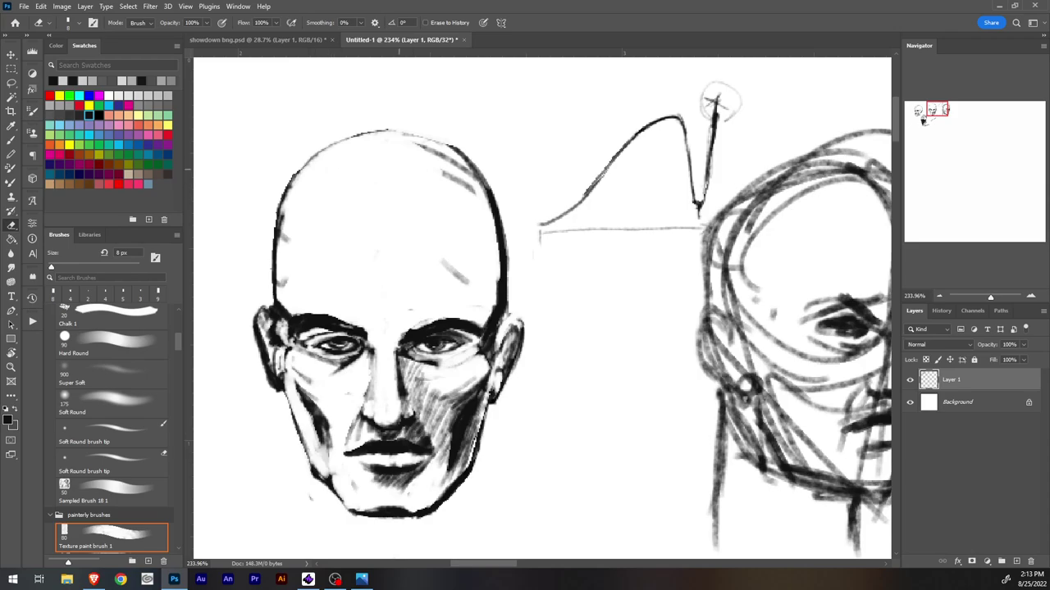
pyautogui.moveTo(287, 211); pyautogui.dragTo(282, 241)
pyautogui.moveTo(295, 174); pyautogui.dragTo(276, 237)
pyautogui.press('b')
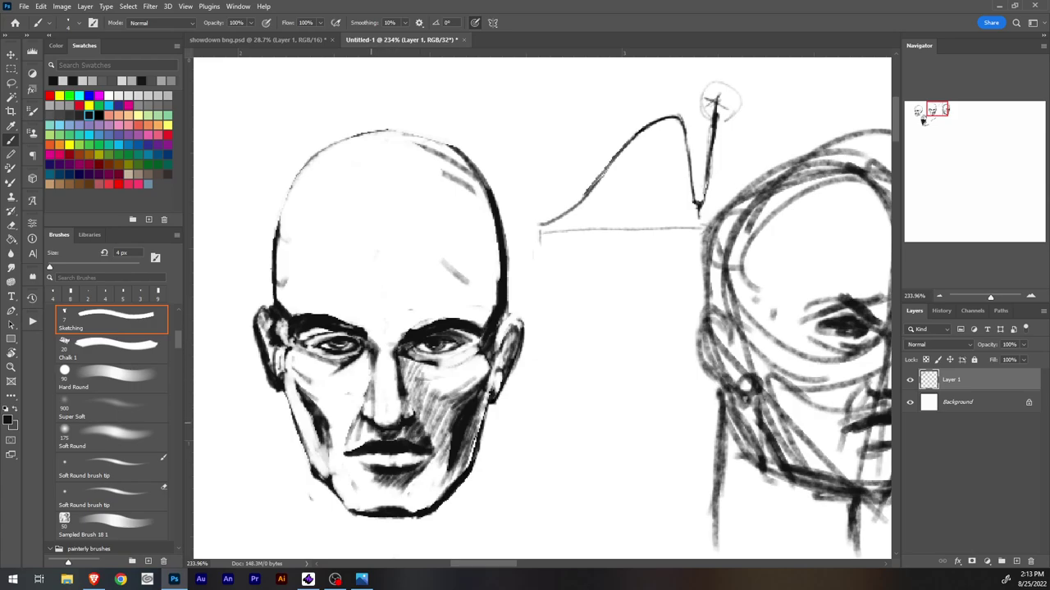
pyautogui.press('e')
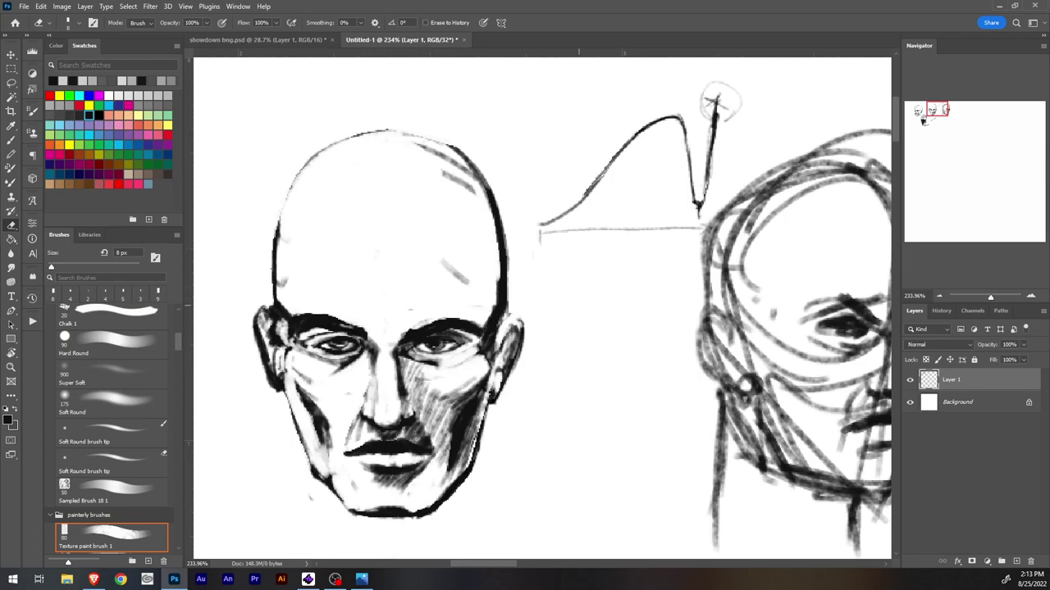
pyautogui.press('b')
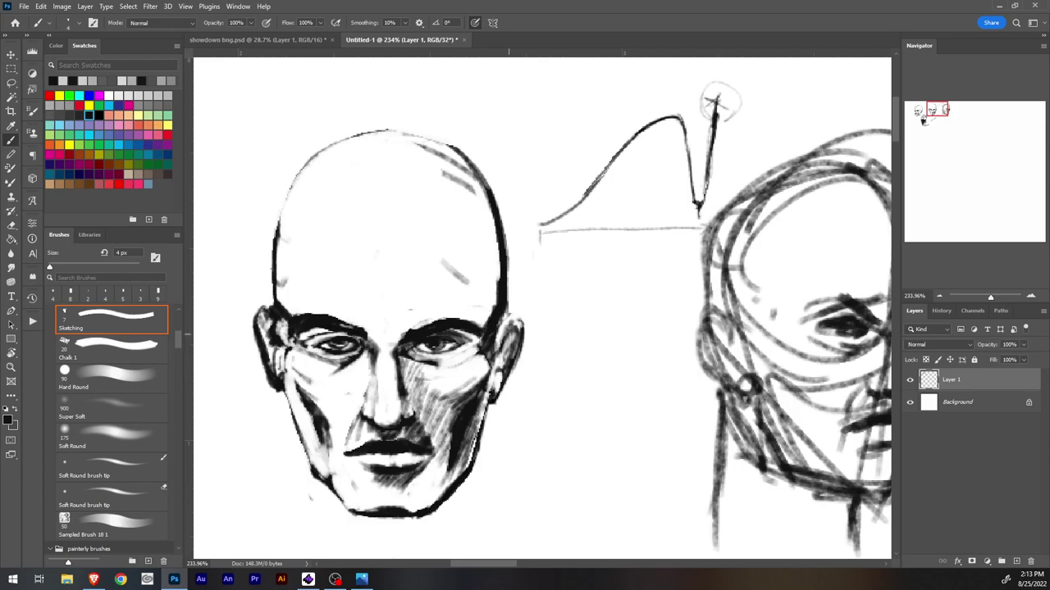
pyautogui.press('e')
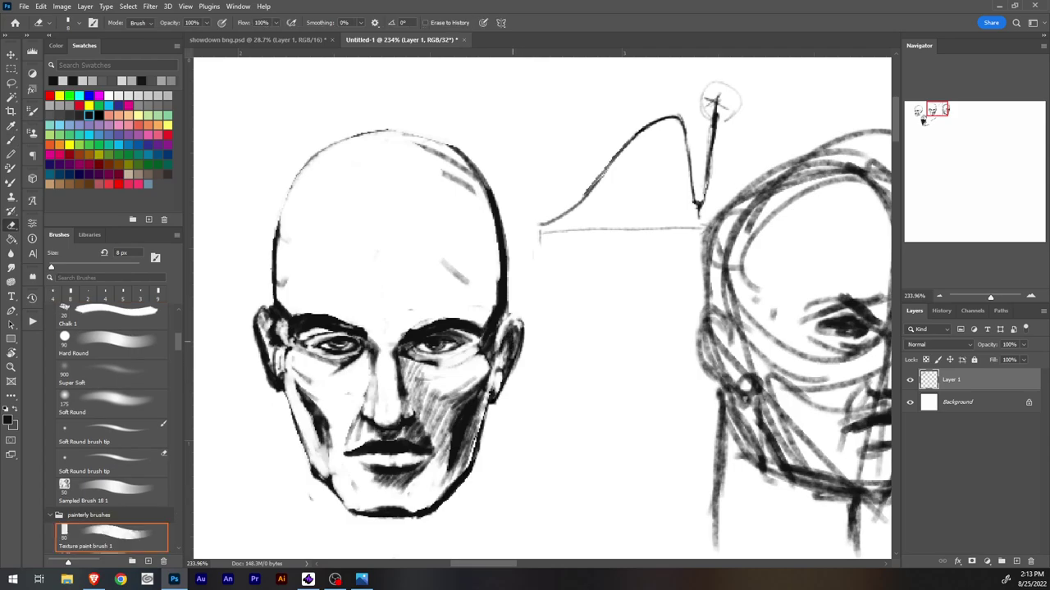
# Step: Erase some of the dark shading on the left ear of the front-view head
pyautogui.press('[')
pyautogui.press('b')
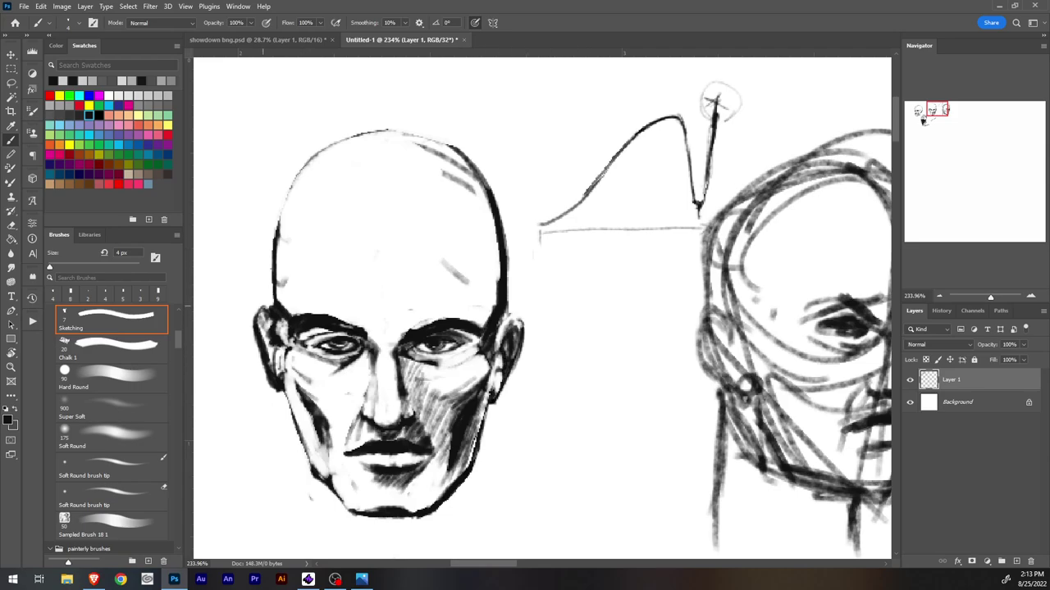
pyautogui.press('e')
pyautogui.moveTo(265, 316)
pyautogui.mouseDown()
pyautogui.moveTo(257, 340)
pyautogui.moveTo(275, 345)
pyautogui.mouseUp()
pyautogui.moveTo(937, 109)
pyautogui.mouseDown()
pyautogui.moveTo(925, 122)
pyautogui.moveTo(937, 110)
pyautogui.mouseUp()
pyautogui.moveTo(313, 350); pyautogui.dragTo(437, 368)
pyautogui.press('b')
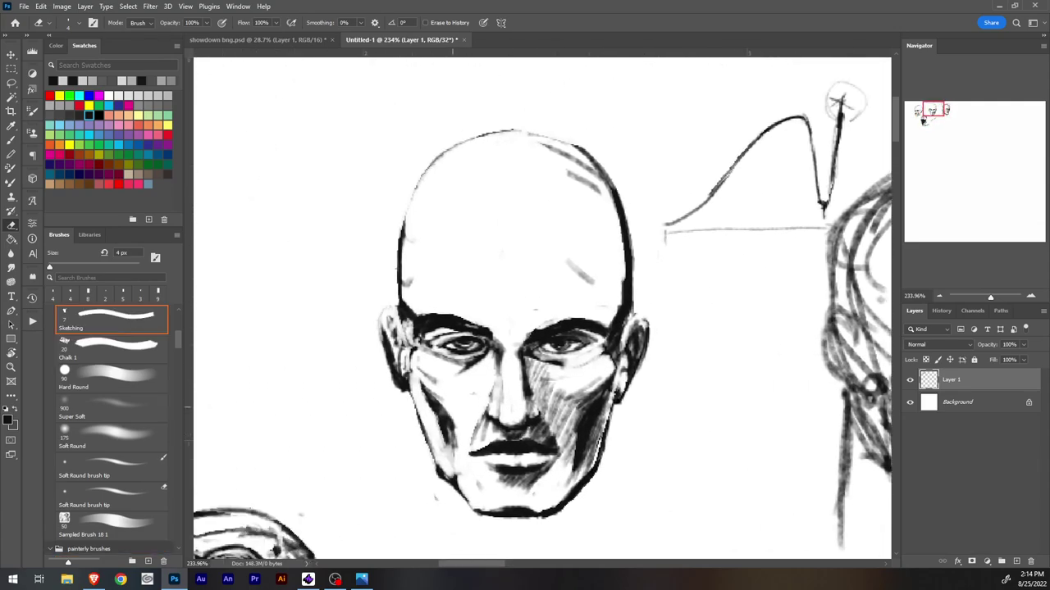
# Step: Clean up the upper cheek shading beside the left ear with a 9 px eraser
pyautogui.press('e')
pyautogui.press(']')
pyautogui.press(']')
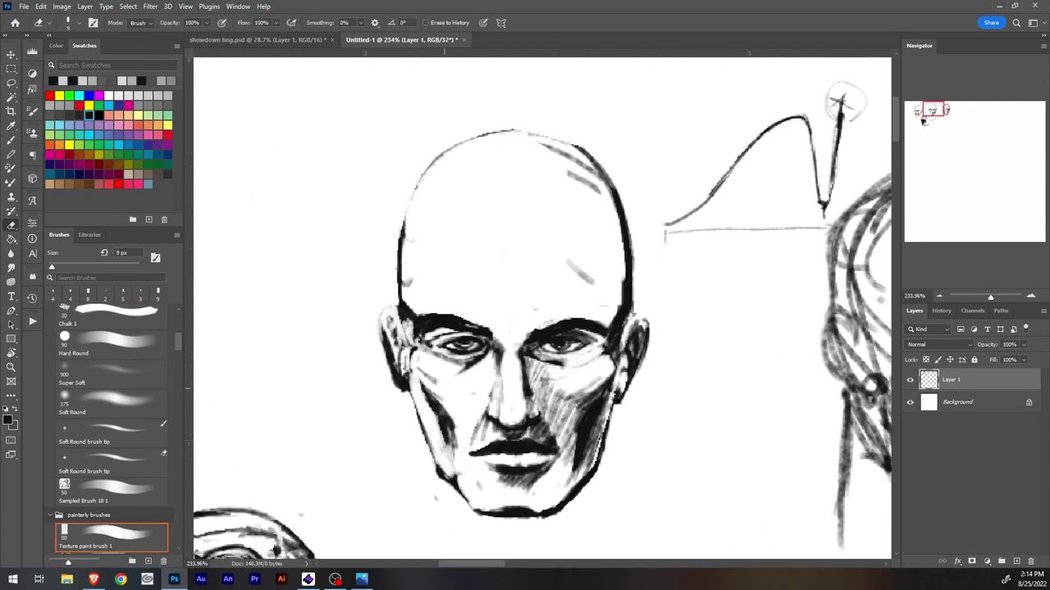
pyautogui.moveTo(438, 370); pyautogui.dragTo(419, 383)
pyautogui.press('b')
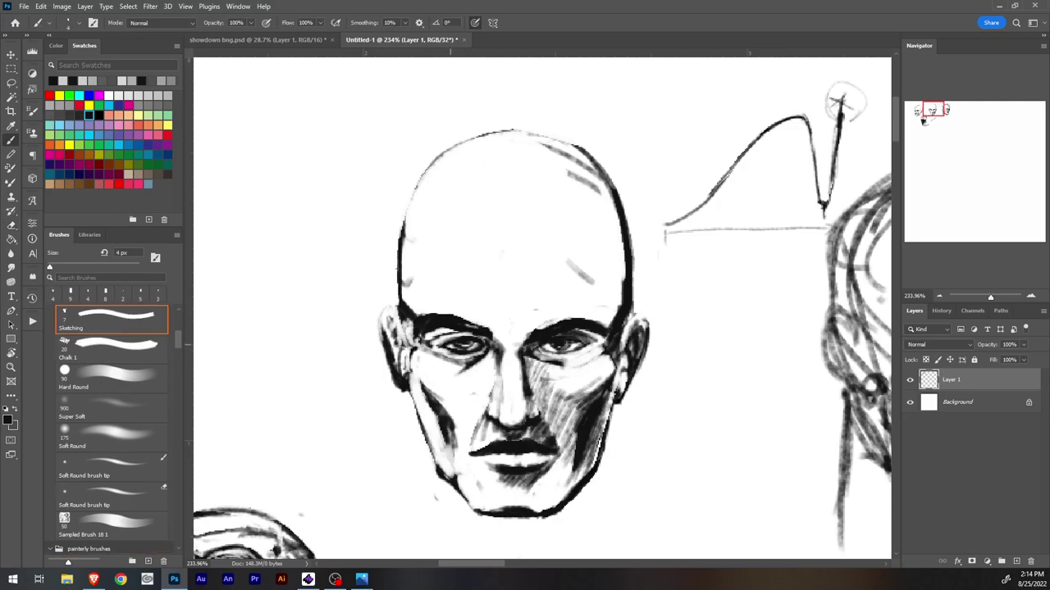
# Step: Darken the space between the left brow and eye at 4 px, and trim the temple line with a 5 px eraser
pyautogui.moveTo(439, 331)
pyautogui.mouseDown()
pyautogui.moveTo(424, 339)
pyautogui.moveTo(487, 337)
pyautogui.mouseUp()
pyautogui.press('e')
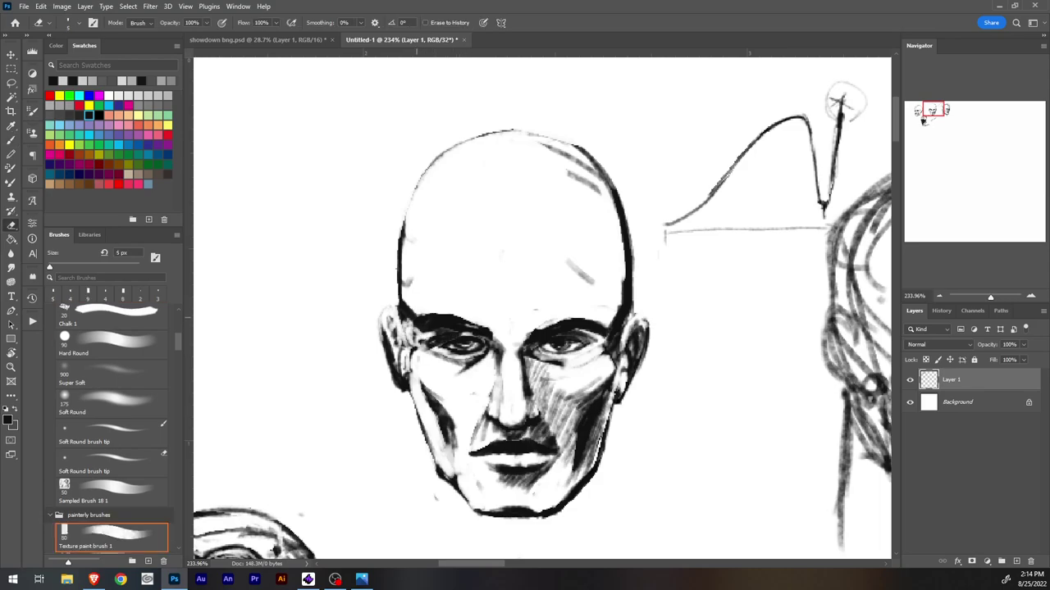
pyautogui.moveTo(406, 306); pyautogui.dragTo(412, 323)
# Step: Extend both eyebrows toward the nose bridge with a 2 px brush, and refine the upper eyelids with brush and eraser
pyautogui.press('b')
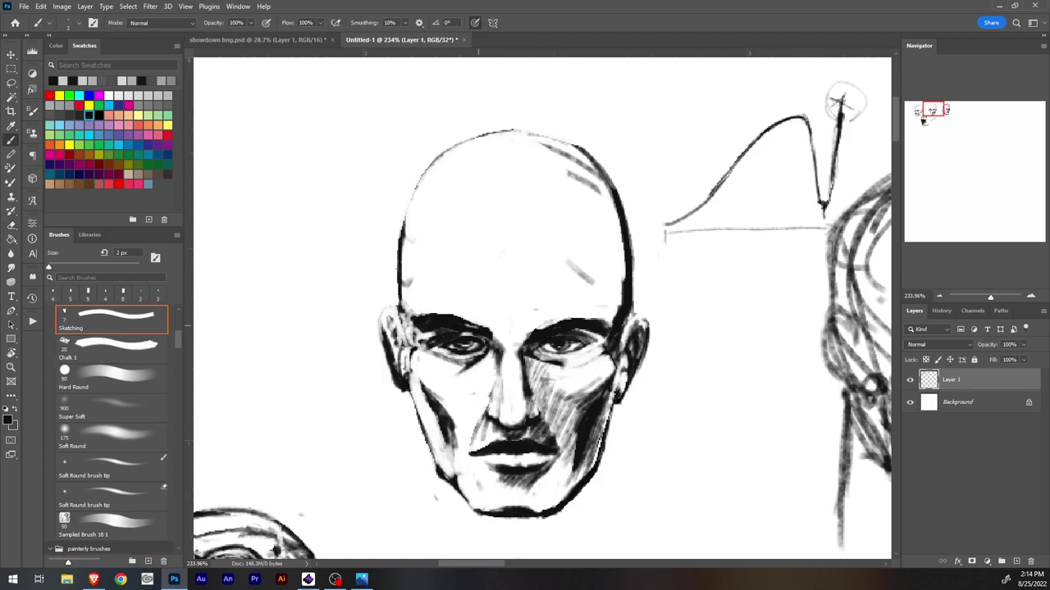
pyautogui.moveTo(465, 323); pyautogui.dragTo(503, 343)
pyautogui.moveTo(493, 326)
pyautogui.mouseDown()
pyautogui.moveTo(497, 343)
pyautogui.moveTo(521, 346)
pyautogui.moveTo(535, 329)
pyautogui.moveTo(497, 332)
pyautogui.moveTo(584, 313)
pyautogui.mouseUp()
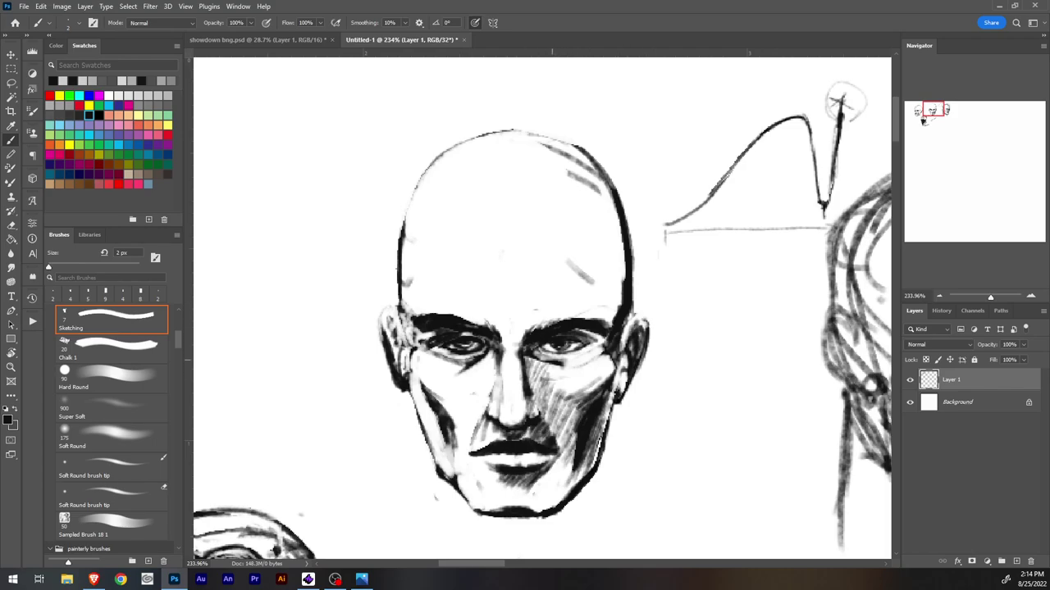
pyautogui.moveTo(460, 334)
pyautogui.mouseDown()
pyautogui.moveTo(478, 337)
pyautogui.moveTo(451, 339)
pyautogui.mouseUp()
pyautogui.press('e')
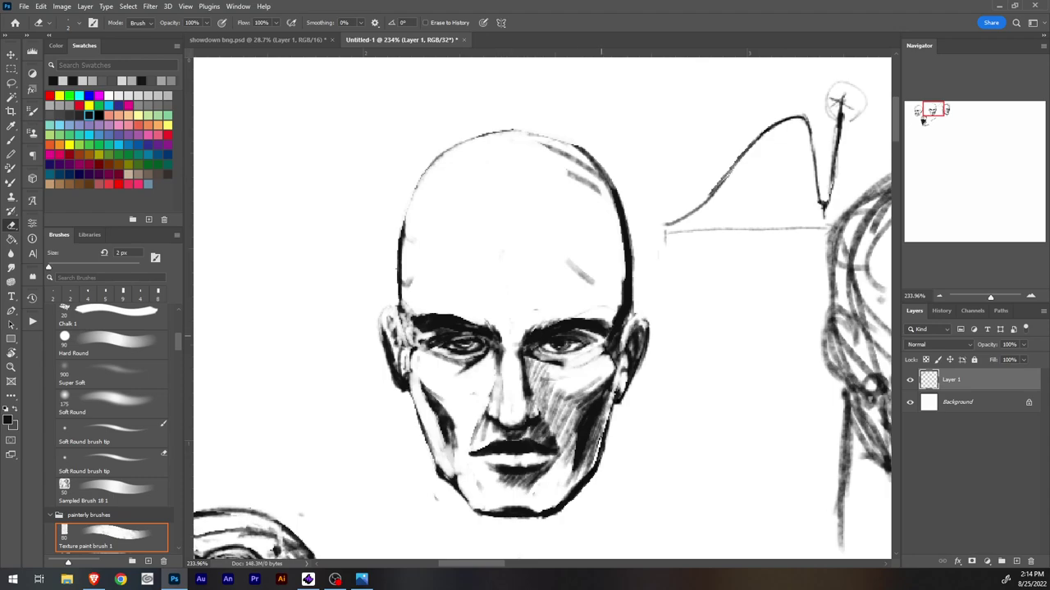
pyautogui.moveTo(549, 339); pyautogui.dragTo(570, 338)
# Step: Lighten the left ear's shadow with a fine eraser and redraw its inner contour with a 3 px brush
pyautogui.press('b')
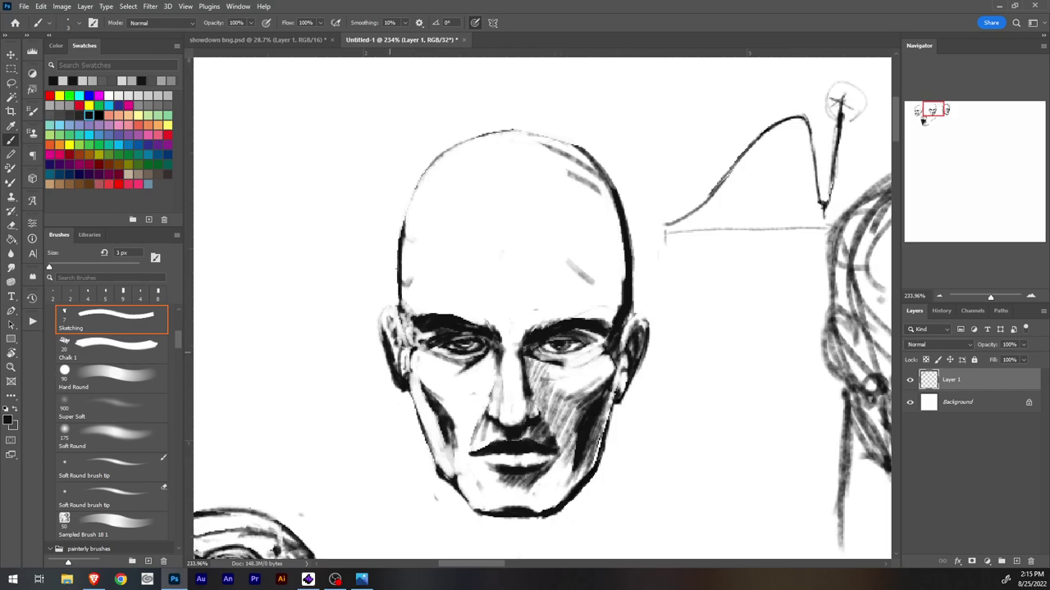
pyautogui.press('e')
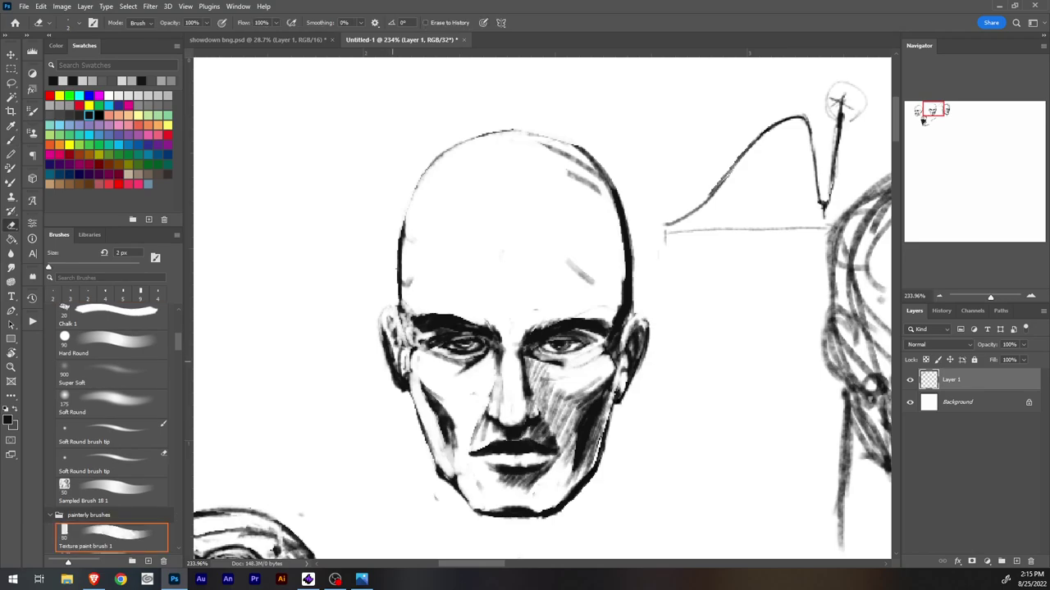
pyautogui.moveTo(399, 377)
pyautogui.mouseDown()
pyautogui.moveTo(403, 390)
pyautogui.moveTo(405, 342)
pyautogui.moveTo(385, 324)
pyautogui.moveTo(384, 333)
pyautogui.moveTo(385, 322)
pyautogui.moveTo(389, 360)
pyautogui.mouseUp()
pyautogui.press('b')
pyautogui.press('e')
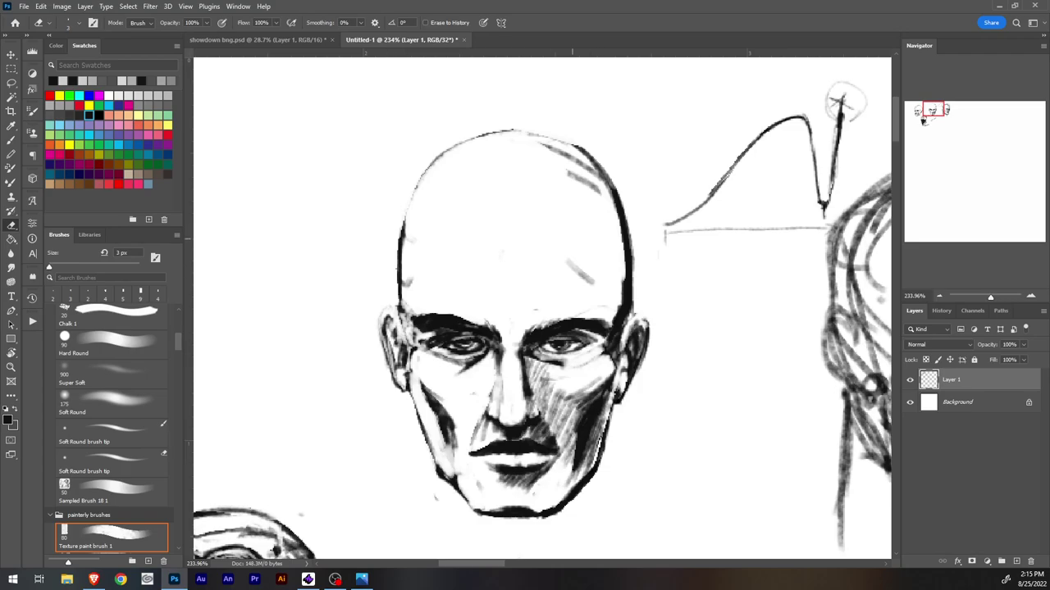
pyautogui.press('b')
pyautogui.moveTo(389, 317)
pyautogui.mouseDown()
pyautogui.moveTo(400, 347)
pyautogui.moveTo(392, 338)
pyautogui.mouseUp()
pyautogui.press('e')
# Step: Erase the dark edge between the left ear and the cheek with a 3 px eraser
pyautogui.press('b')
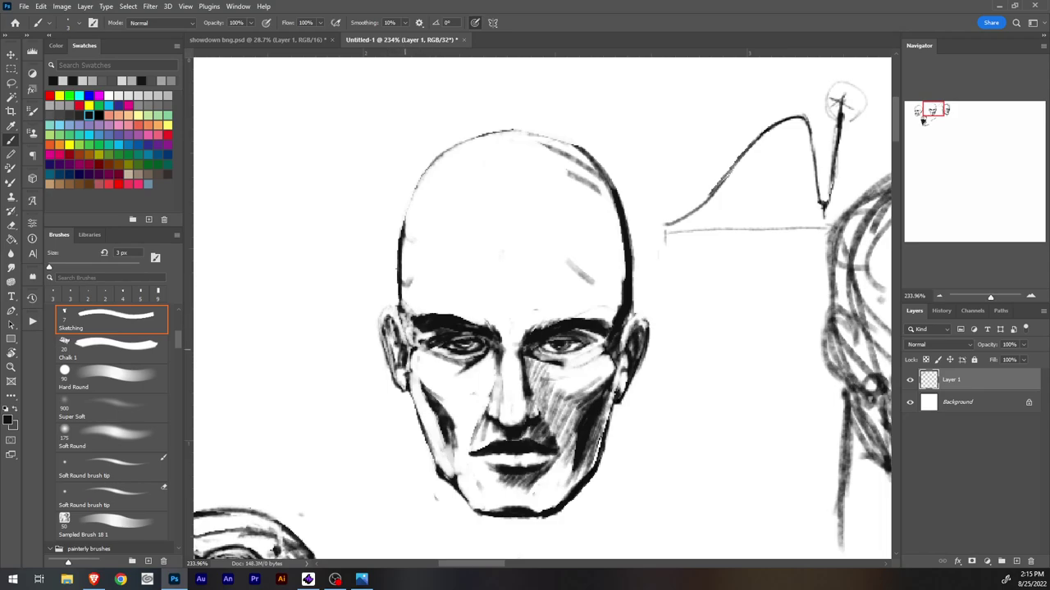
pyautogui.press('e')
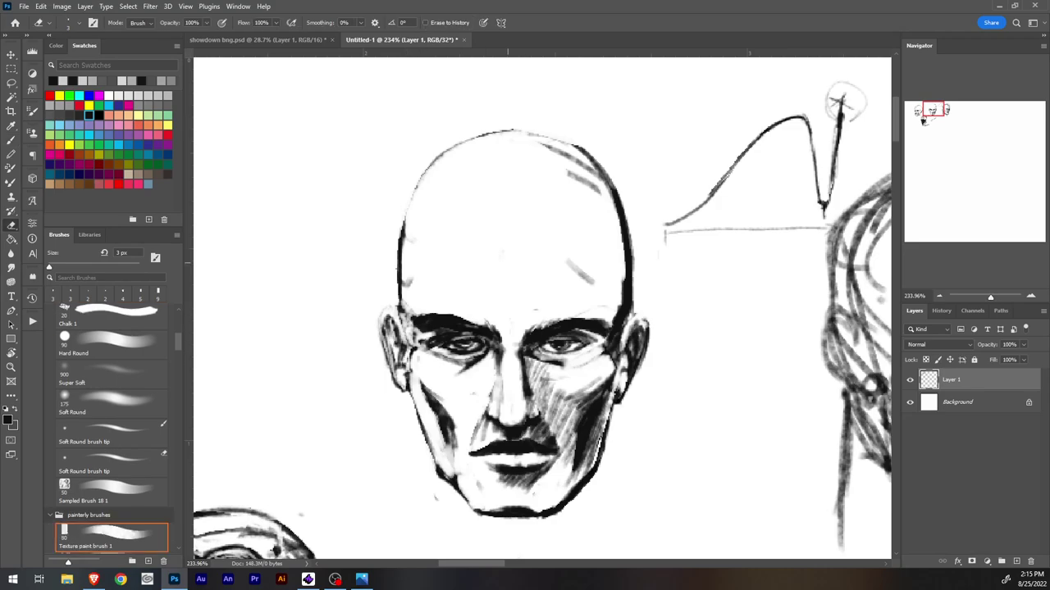
pyautogui.press('b')
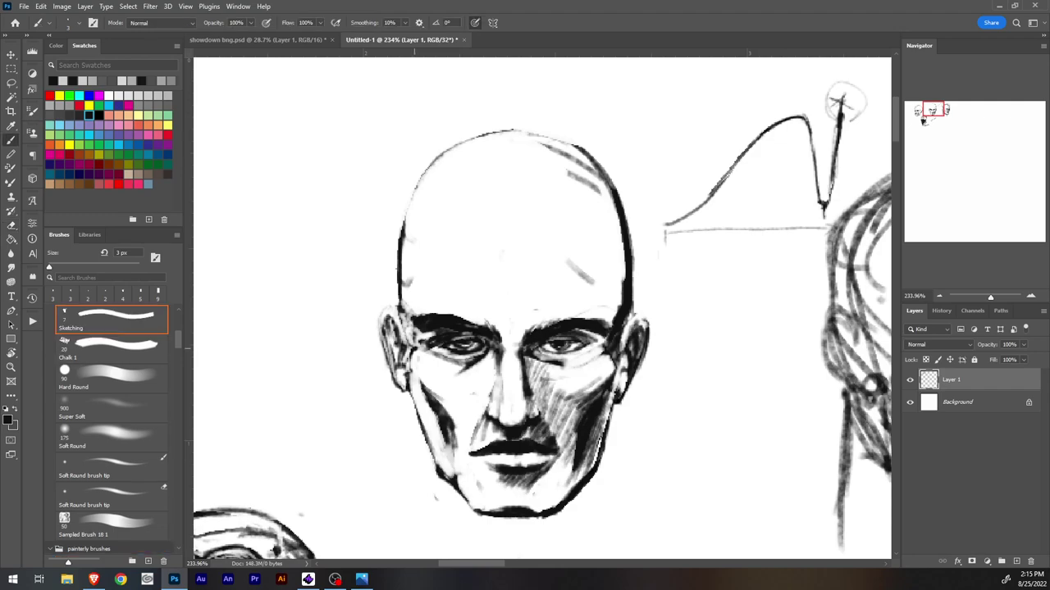
pyautogui.press('e')
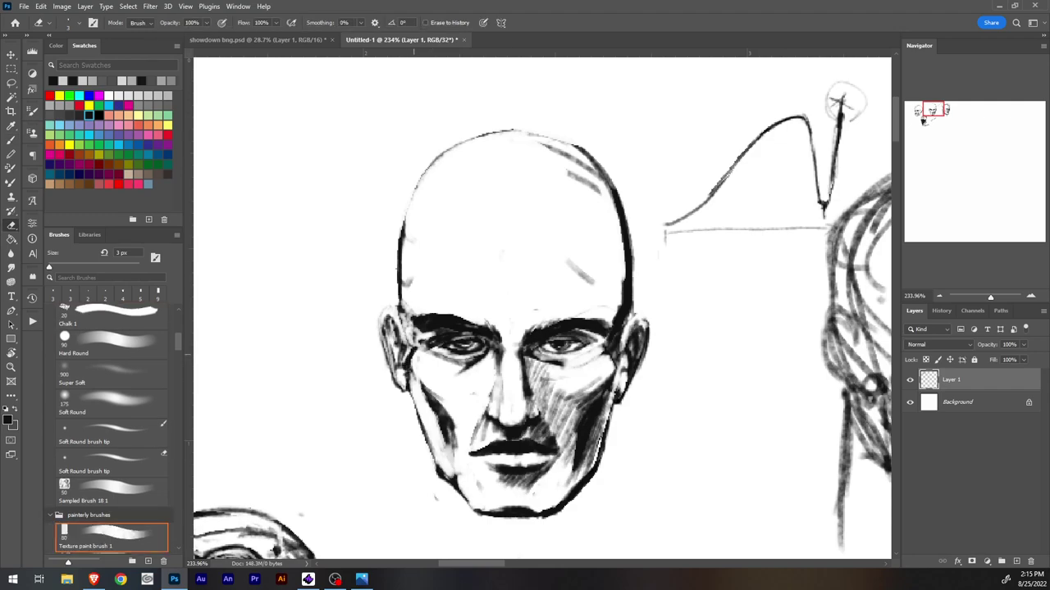
pyautogui.moveTo(412, 358); pyautogui.dragTo(413, 379)
# Step: Sketch the two outer neck lines downward from below both ears with a 3 px brush
pyautogui.press('b')
pyautogui.moveTo(408, 394); pyautogui.dragTo(428, 533)
pyautogui.moveTo(618, 391); pyautogui.dragTo(625, 506)
pyautogui.moveTo(620, 423); pyautogui.dragTo(627, 531)
pyautogui.moveTo(621, 458); pyautogui.dragTo(624, 543)
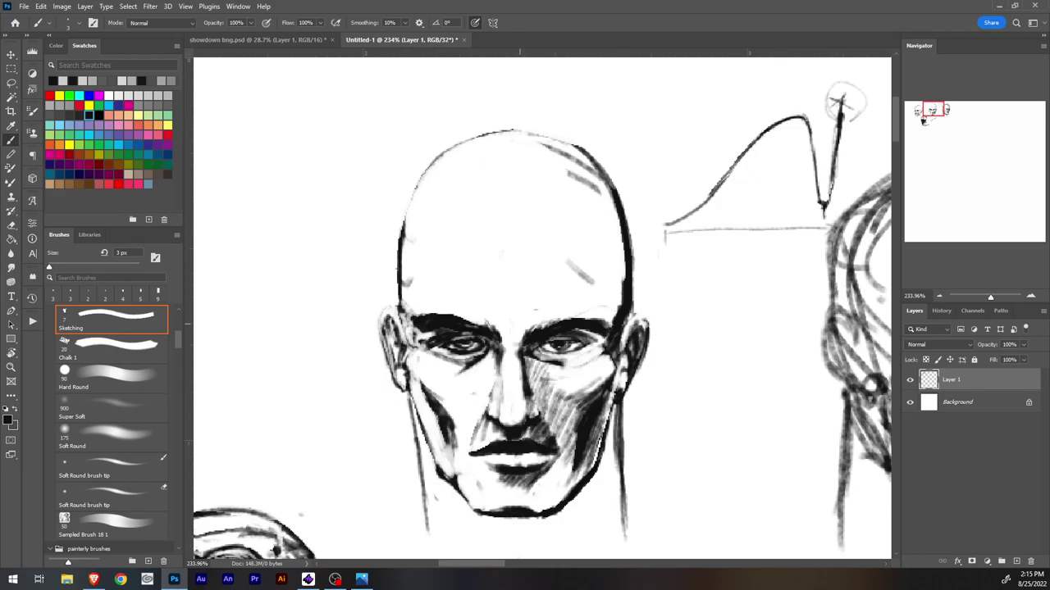
# Step: Darken the inner end of the right eyebrow and fill in the shadow along the right cheek and jaw edge
pyautogui.moveTo(520, 330)
pyautogui.mouseDown()
pyautogui.moveTo(518, 344)
pyautogui.moveTo(559, 319)
pyautogui.mouseUp()
pyautogui.moveTo(614, 379); pyautogui.dragTo(597, 438)
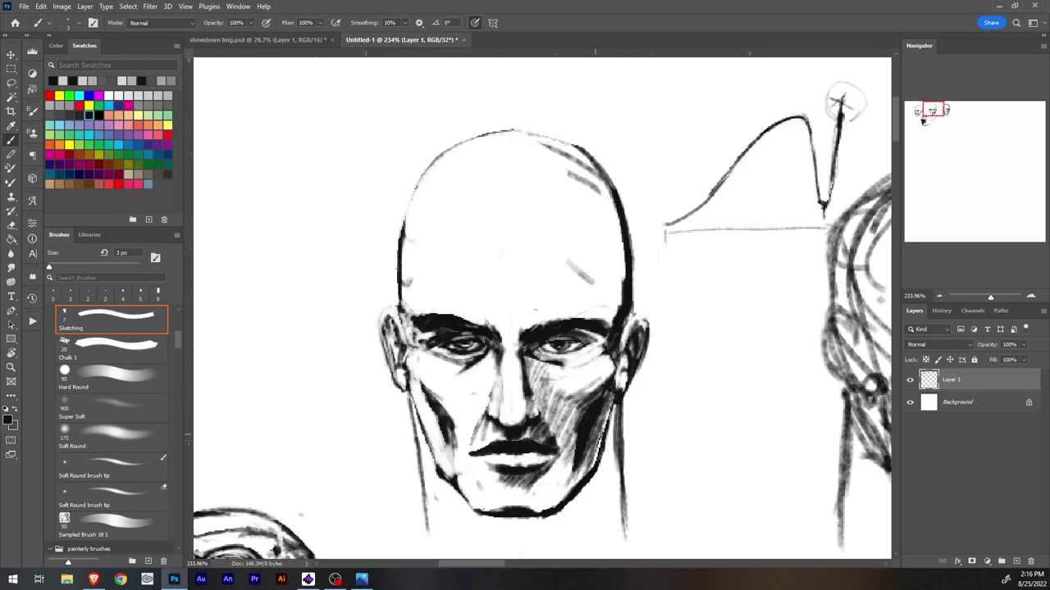
pyautogui.moveTo(604, 389); pyautogui.dragTo(595, 400)
pyautogui.moveTo(609, 388); pyautogui.dragTo(602, 397)
# Step: Trim the shadow below the left cheekbone with a 7 px eraser and refill it with a larger, 8 px brush
pyautogui.moveTo(412, 377); pyautogui.dragTo(420, 392)
pyautogui.press('e')
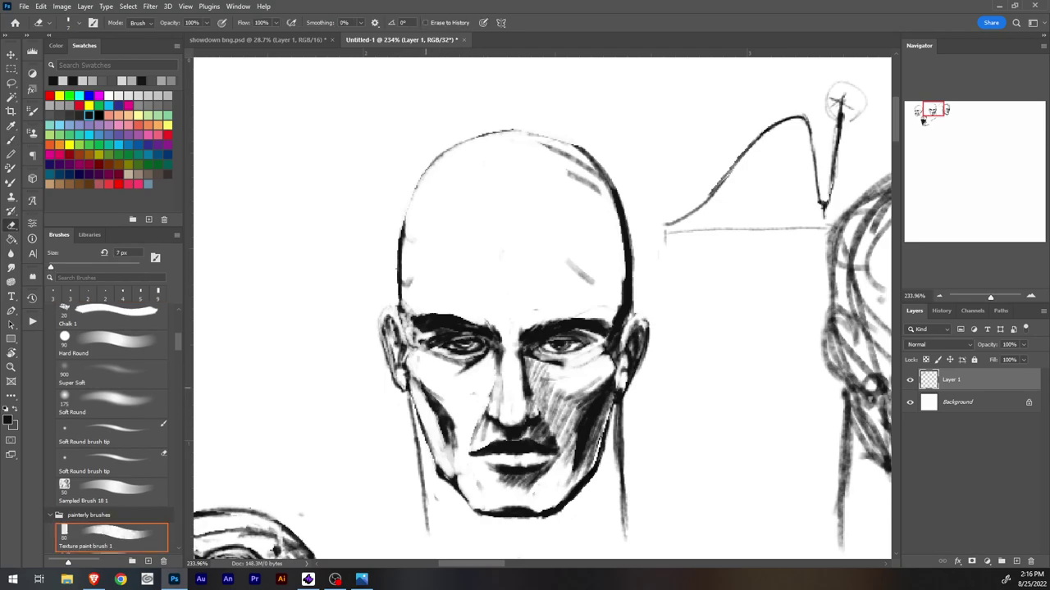
pyautogui.press('b')
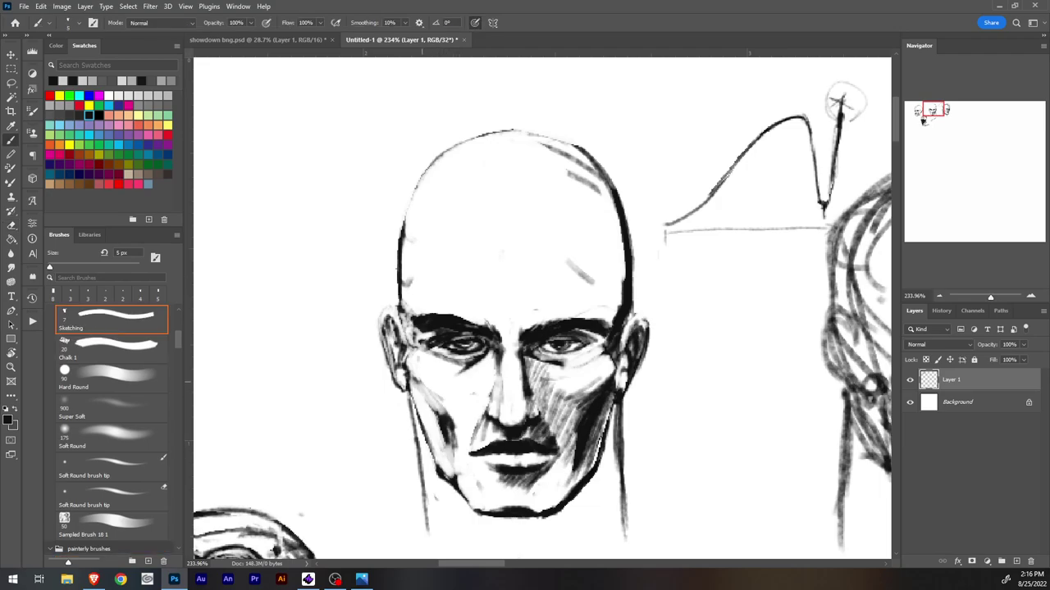
pyautogui.press(']')
pyautogui.moveTo(421, 391); pyautogui.dragTo(434, 406)
pyautogui.moveTo(428, 402)
pyautogui.mouseDown()
pyautogui.moveTo(446, 415)
pyautogui.moveTo(444, 441)
pyautogui.mouseUp()
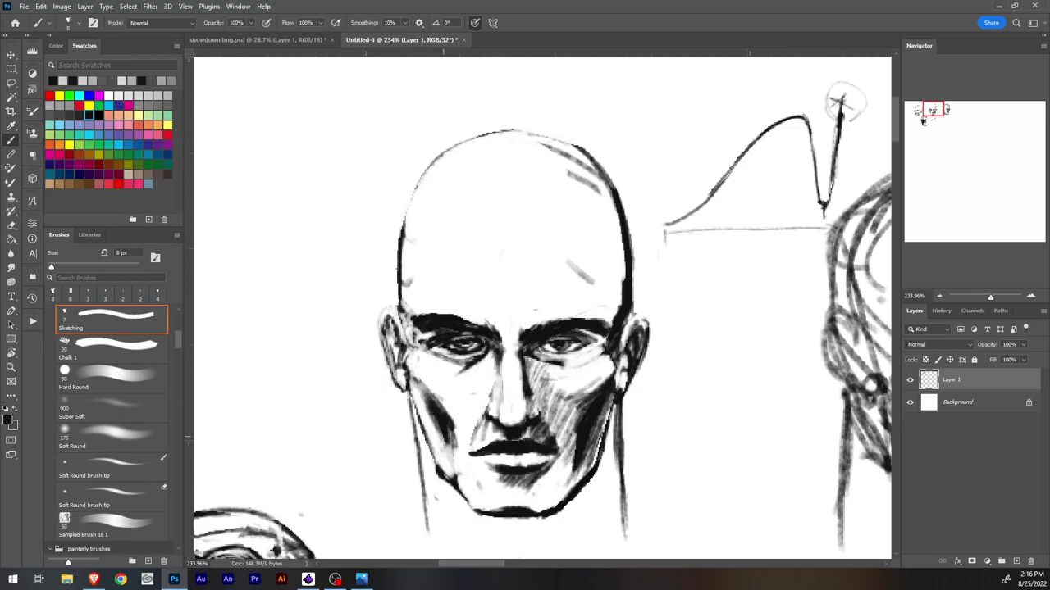
# Step: Carve the inner edge of the left cheek hollow with a 10 px eraser and reshade it at 8 px
pyautogui.press('e')
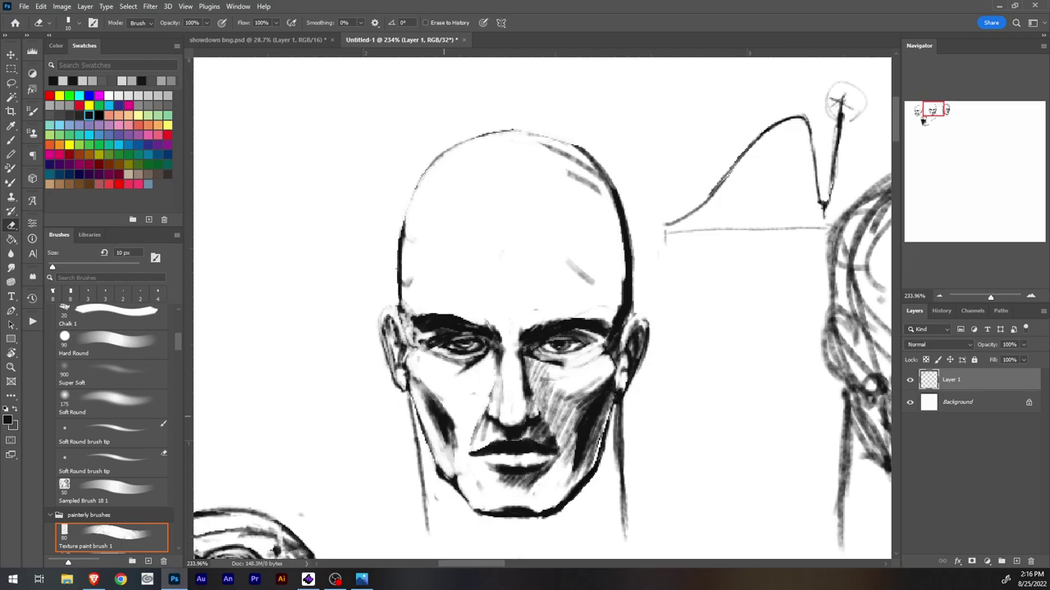
pyautogui.moveTo(430, 395); pyautogui.dragTo(453, 415)
pyautogui.press('b')
pyautogui.moveTo(427, 390); pyautogui.dragTo(458, 436)
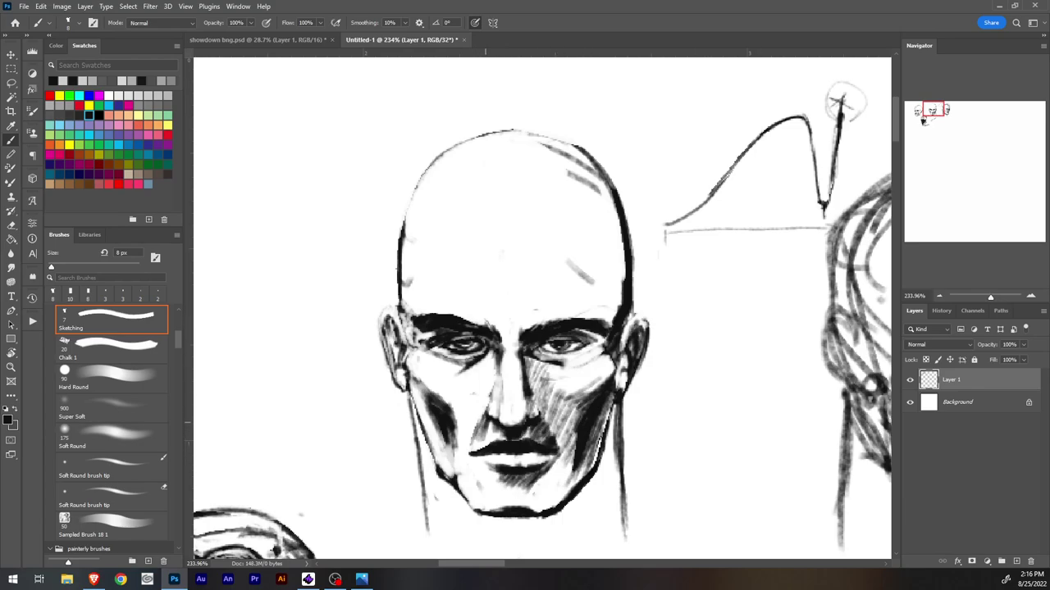
# Step: Soften the left smile line with a 10 px eraser and add short 6 px strokes at both mouth corners
pyautogui.press('e')
pyautogui.moveTo(484, 421); pyautogui.dragTo(478, 443)
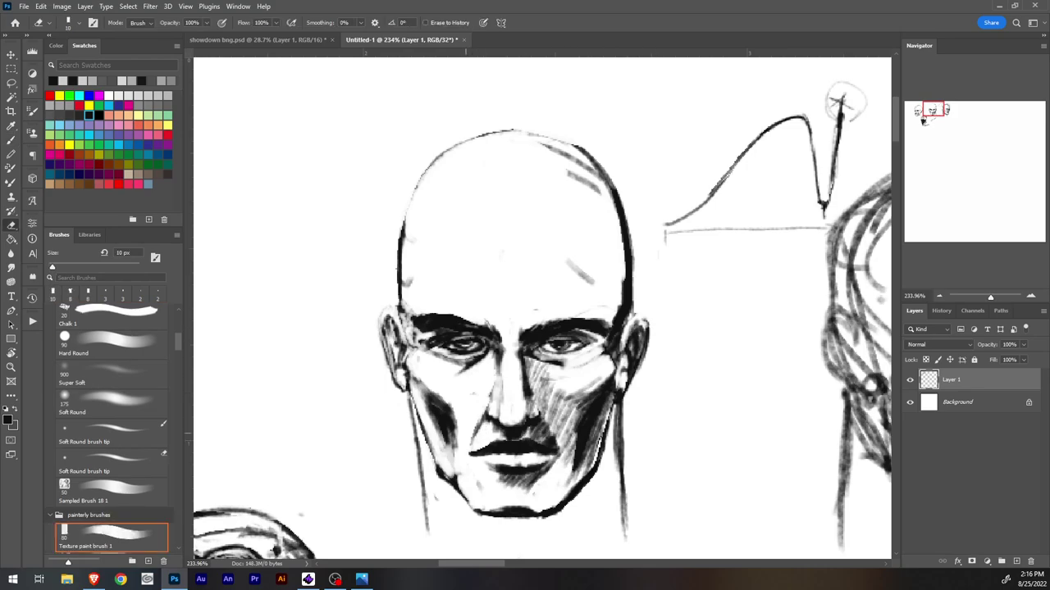
pyautogui.press('b')
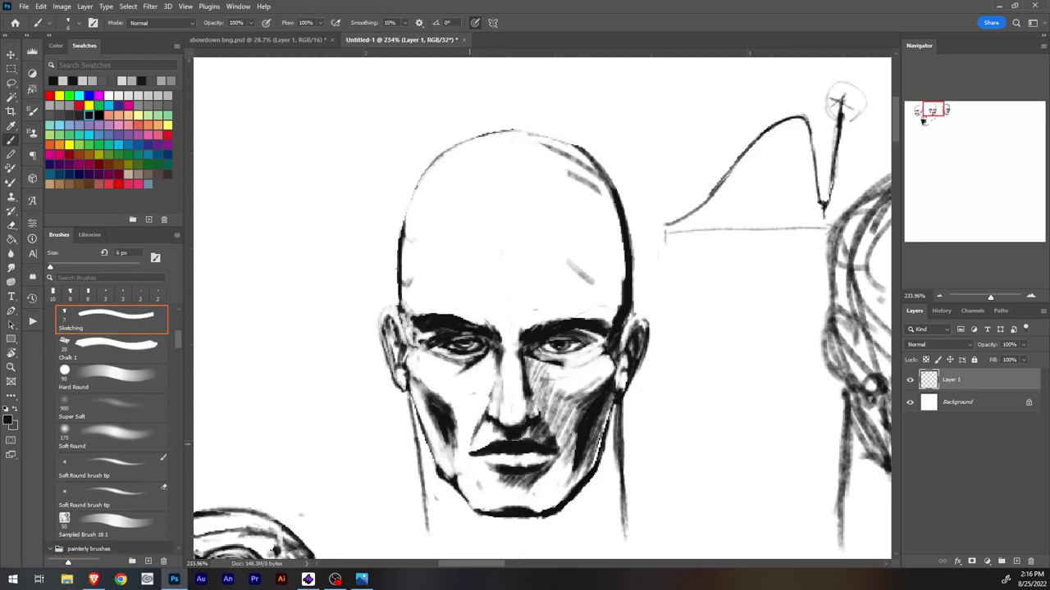
pyautogui.moveTo(471, 448); pyautogui.dragTo(468, 462)
pyautogui.moveTo(561, 447); pyautogui.dragTo(558, 465)
# Step: Draw inner neck lines down from both sides of the jaw at 4 px, and reshape the right outer neck line
pyautogui.moveTo(447, 482); pyautogui.dragTo(466, 551)
pyautogui.moveTo(596, 461); pyautogui.dragTo(590, 559)
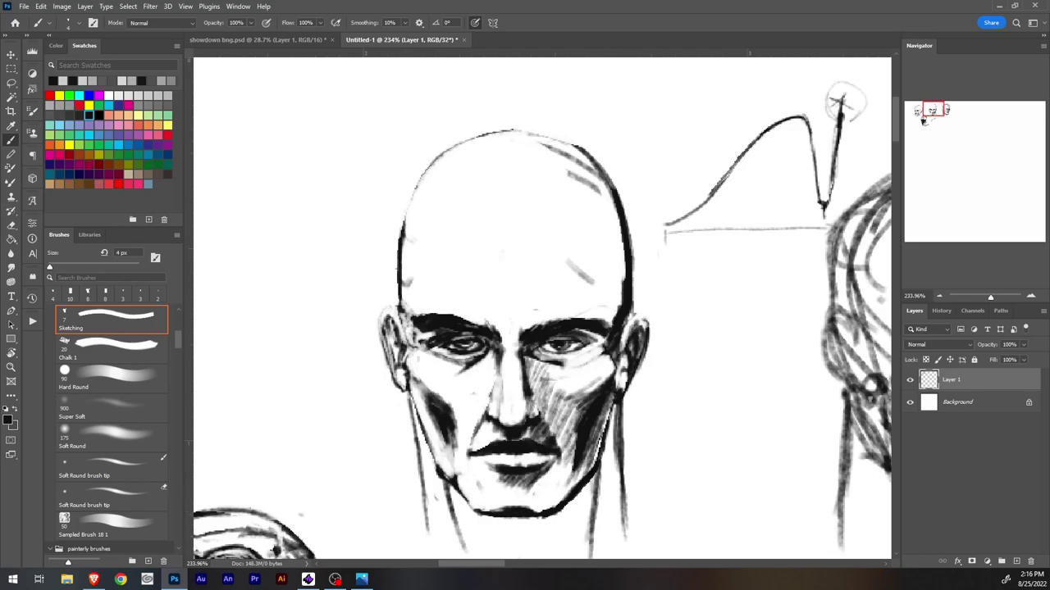
pyautogui.moveTo(618, 418); pyautogui.dragTo(617, 537)
pyautogui.moveTo(625, 430); pyautogui.dragTo(614, 557)
pyautogui.moveTo(625, 399)
pyautogui.mouseDown()
pyautogui.moveTo(617, 537)
pyautogui.moveTo(625, 510)
pyautogui.mouseUp()
pyautogui.press('e')
pyautogui.moveTo(624, 428); pyautogui.dragTo(619, 543)
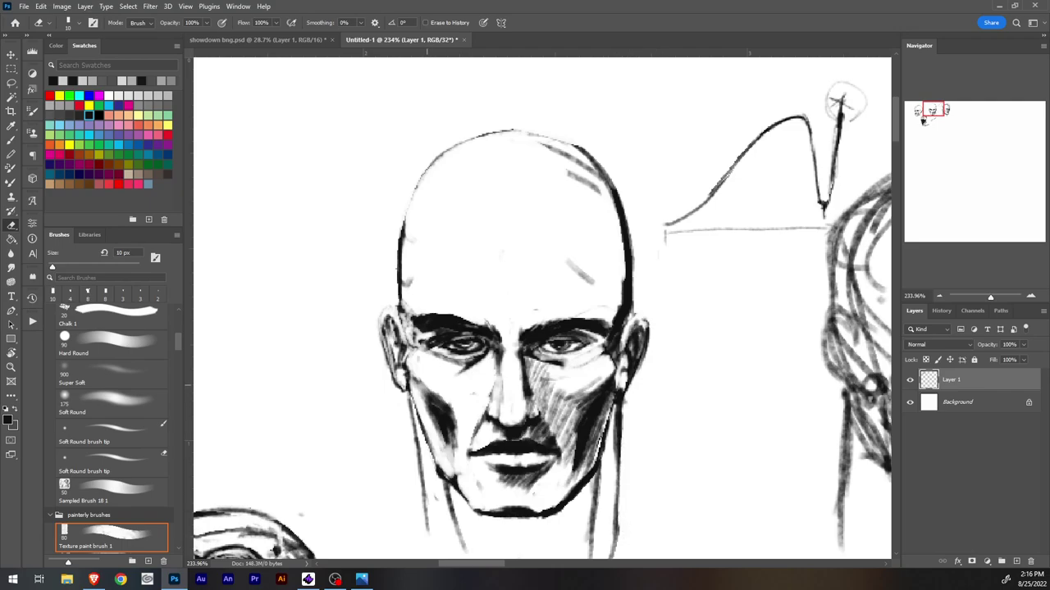
# Step: Erase the left outer neck line at 10 px and redraw it slanting inward with a 4 px brush
pyautogui.moveTo(411, 415); pyautogui.dragTo(428, 536)
pyautogui.press('b')
pyautogui.moveTo(408, 399); pyautogui.dragTo(443, 558)
pyautogui.moveTo(409, 391); pyautogui.dragTo(442, 558)
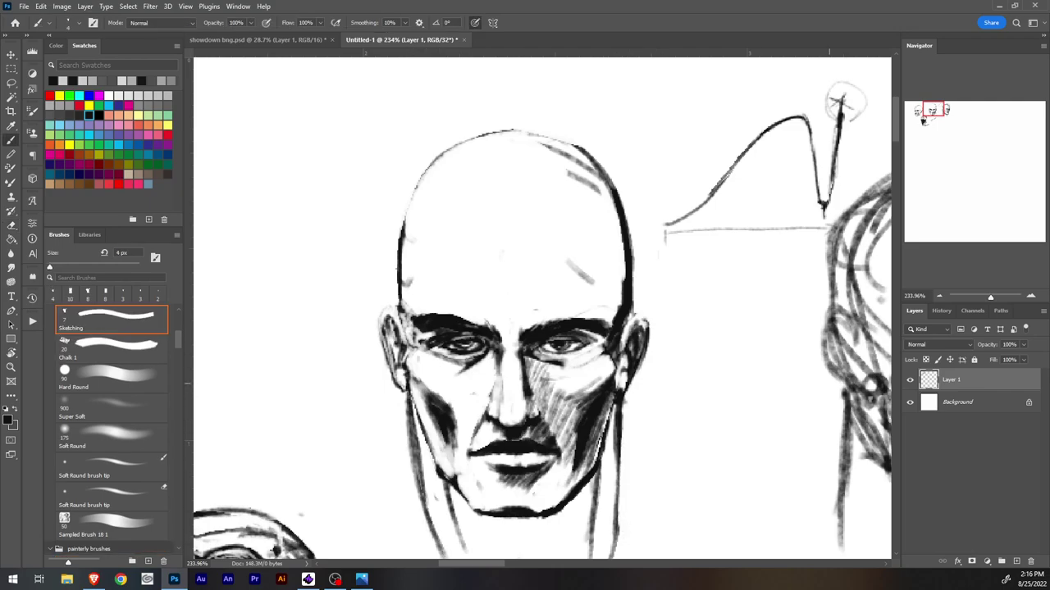
# Step: Erase the right neck lines and redraw them tapering inward at 4 px, adding a short throat line below the chin
pyautogui.scroll(-5, 542, 308)
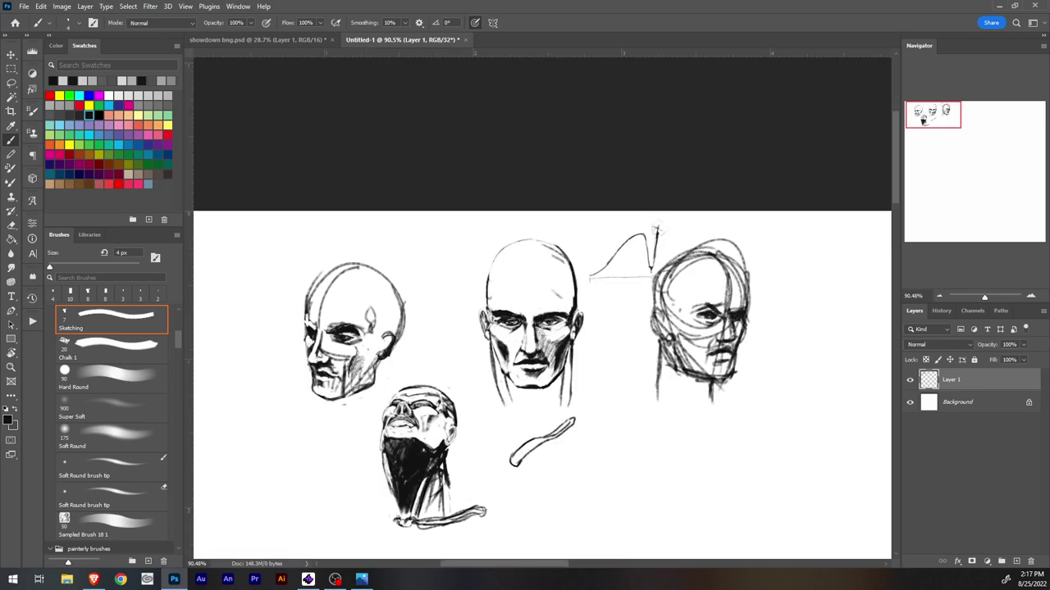
pyautogui.scroll(6, 539, 303)
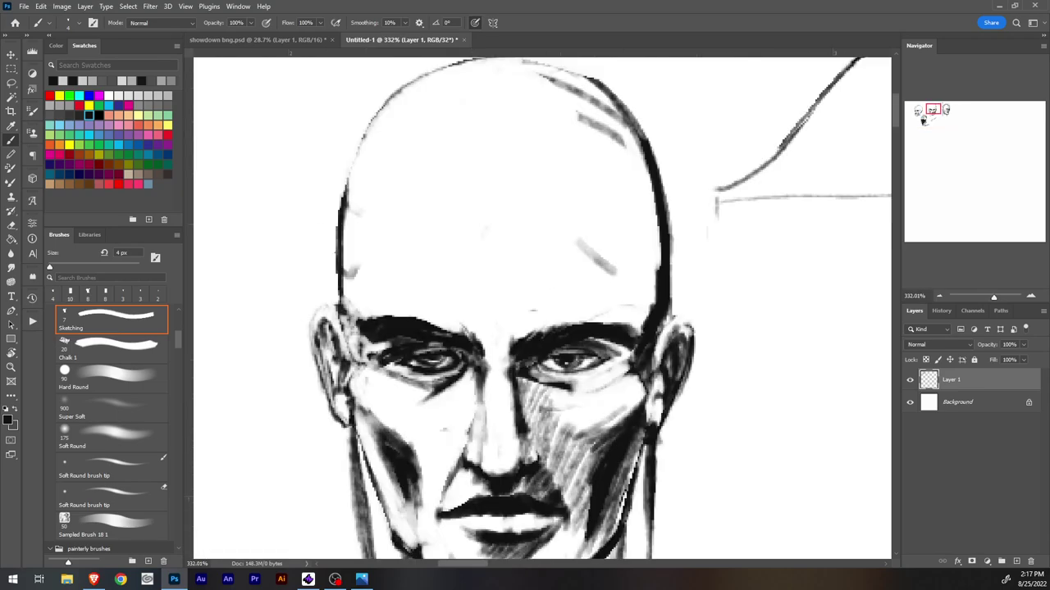
pyautogui.scroll(-6, 541, 301)
pyautogui.press('e')
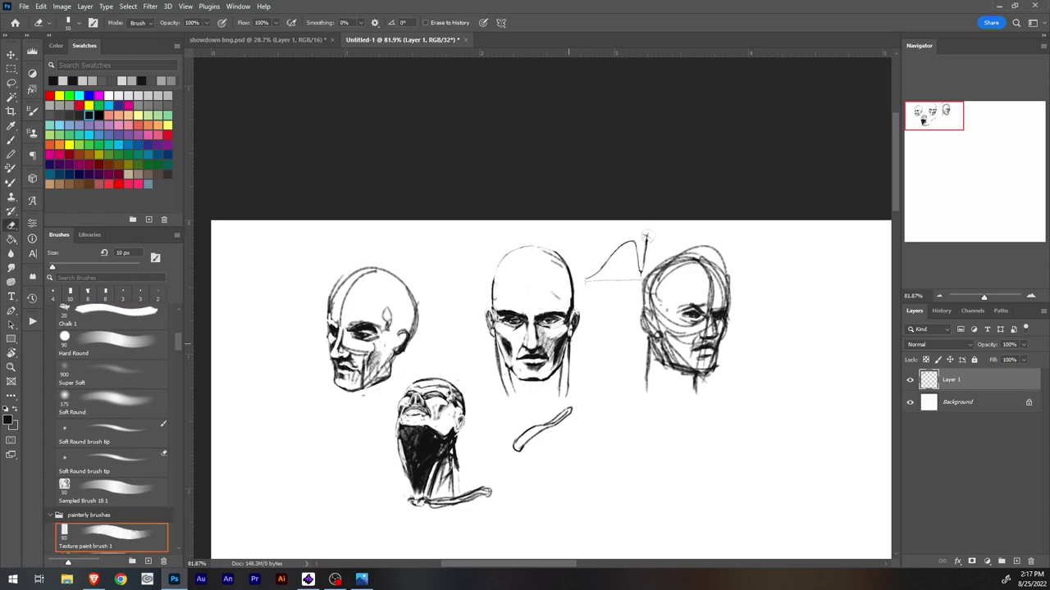
pyautogui.moveTo(568, 344); pyautogui.dragTo(565, 397)
pyautogui.press('b')
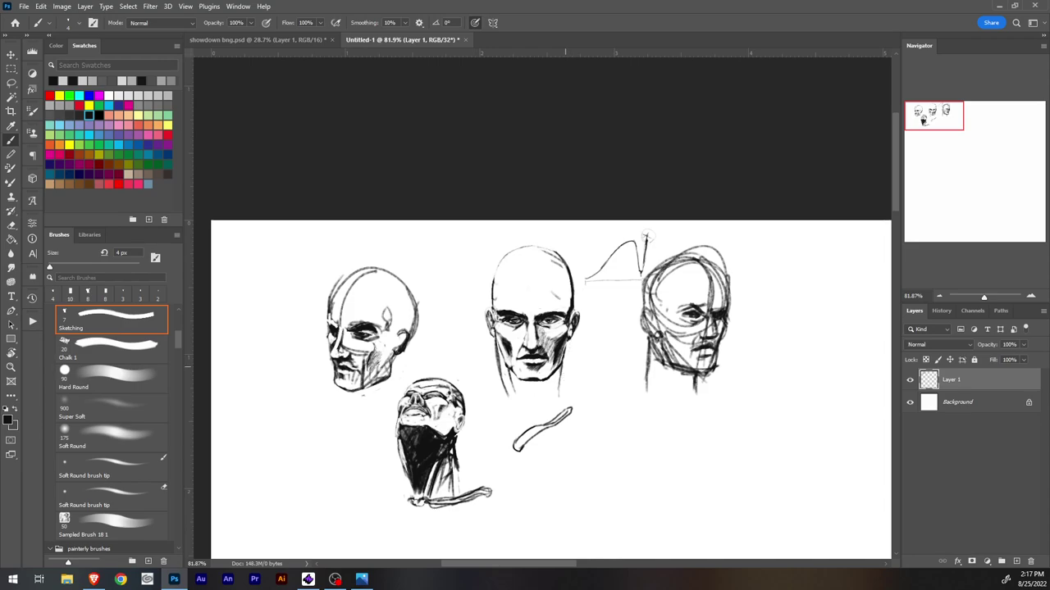
pyautogui.moveTo(564, 345); pyautogui.dragTo(558, 407)
pyautogui.moveTo(559, 366)
pyautogui.mouseDown()
pyautogui.moveTo(544, 415)
pyautogui.moveTo(549, 397)
pyautogui.mouseUp()
pyautogui.moveTo(513, 380); pyautogui.dragTo(523, 407)
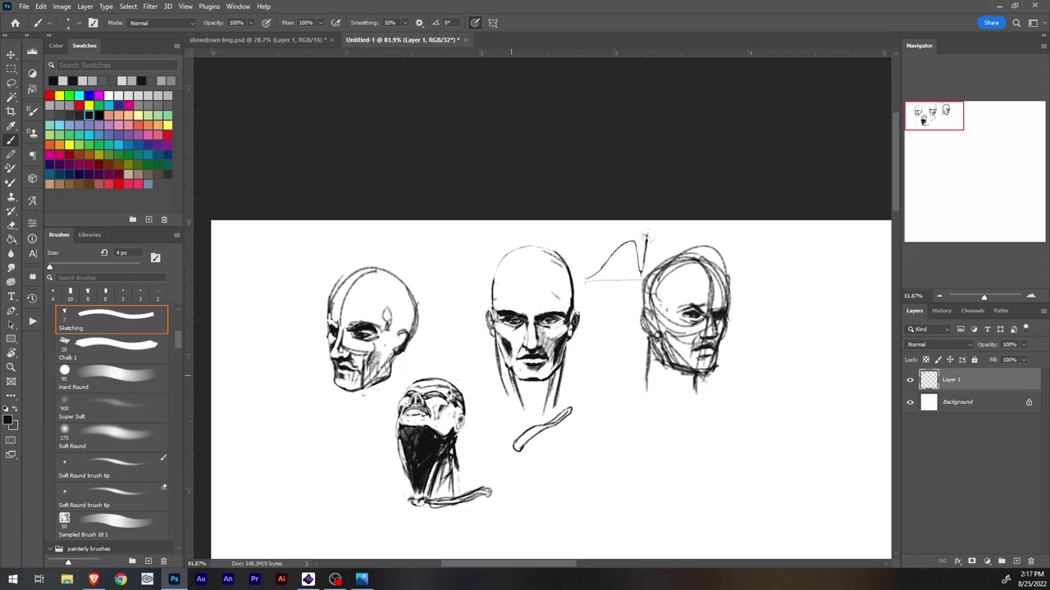
# Step: Erase the excess inner neck lines below the chin of the front-view head with a 10 px eraser
pyautogui.press('e')
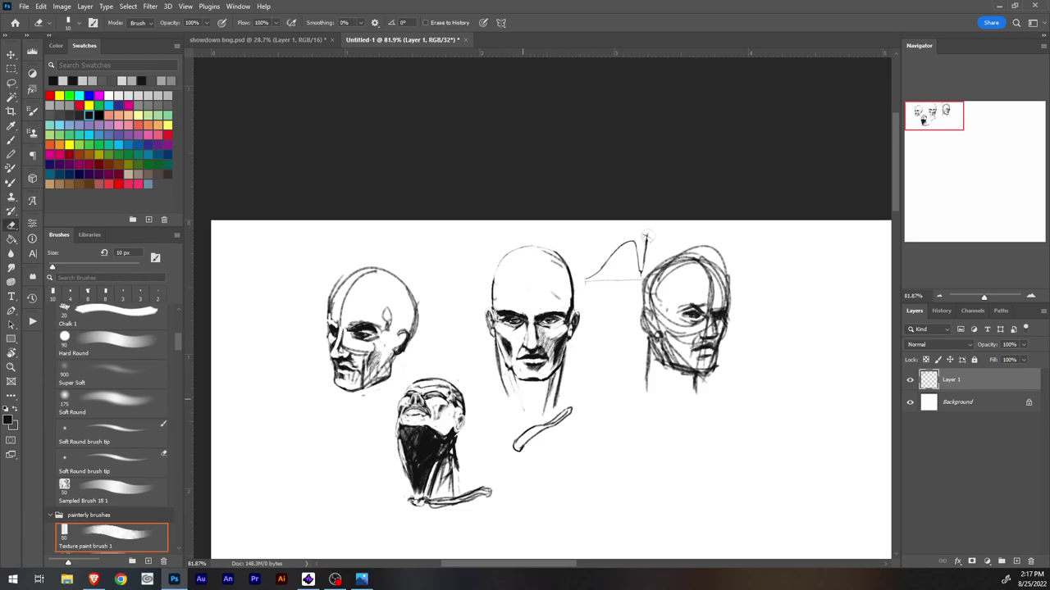
pyautogui.moveTo(554, 376); pyautogui.dragTo(544, 415)
pyautogui.press('b')
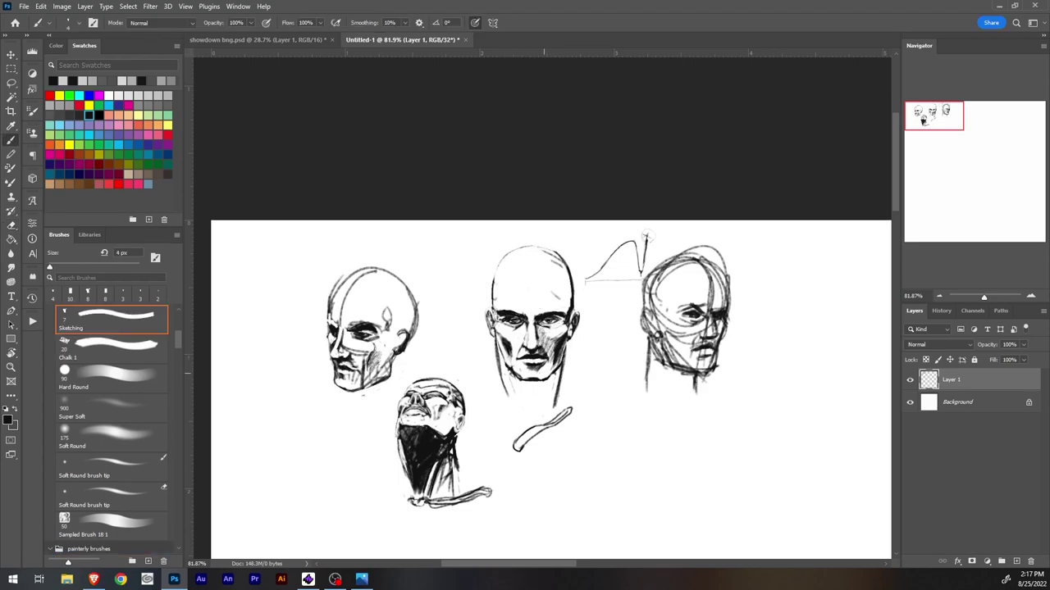
pyautogui.scroll(6, 542, 308)
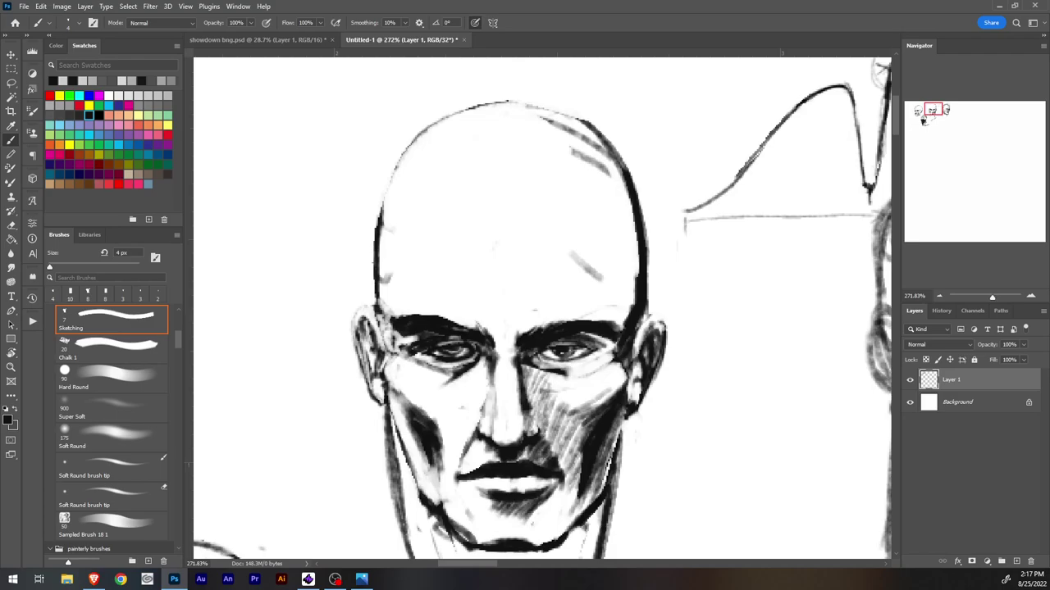
# Step: Darken the nose contour on the three-quarter head and erase the guide line across the nose bridge at 10 px
pyautogui.moveTo(787, 328)
pyautogui.mouseDown()
pyautogui.moveTo(560, 246)
pyautogui.moveTo(227, 223)
pyautogui.mouseUp()
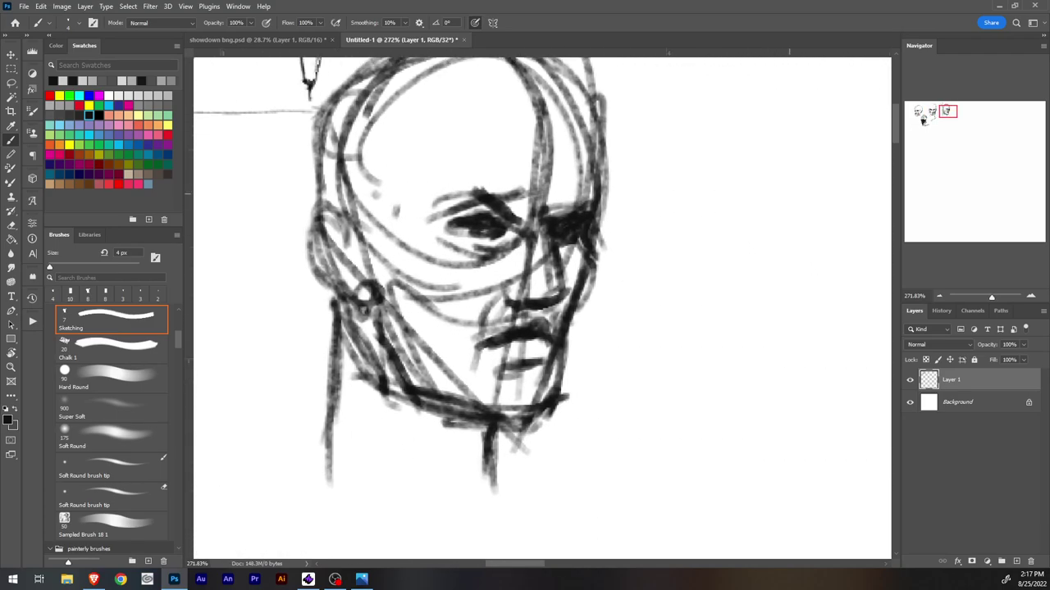
pyautogui.moveTo(546, 236)
pyautogui.mouseDown()
pyautogui.moveTo(560, 307)
pyautogui.moveTo(570, 308)
pyautogui.mouseUp()
pyautogui.press('e')
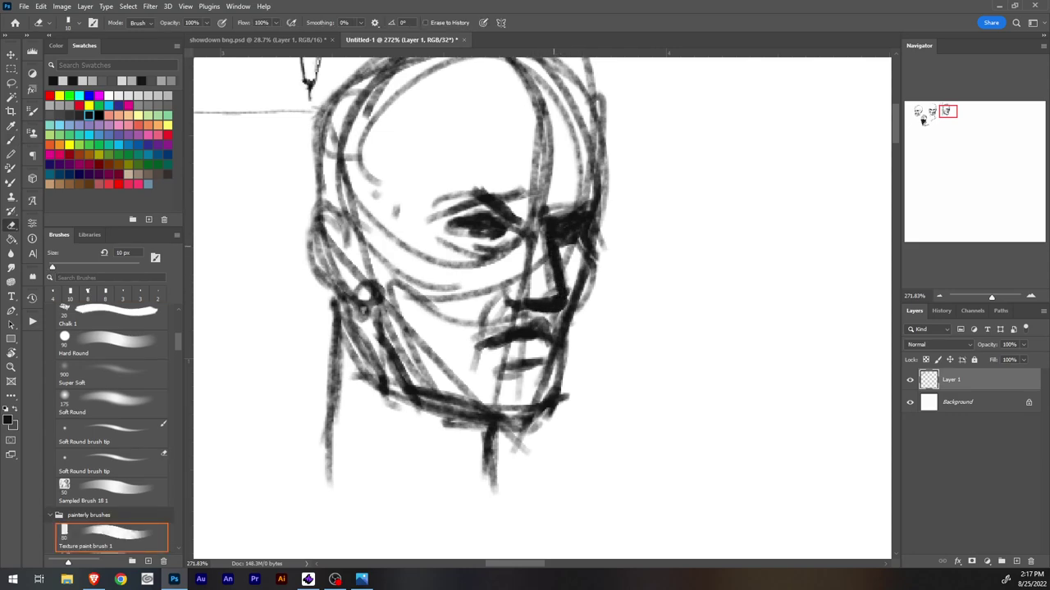
pyautogui.moveTo(542, 217); pyautogui.dragTo(555, 260)
# Step: Clean up the top edges of both brows and erase the vertical centre line on the forehead with a 7 px eraser
pyautogui.press('[')
pyautogui.press('[')
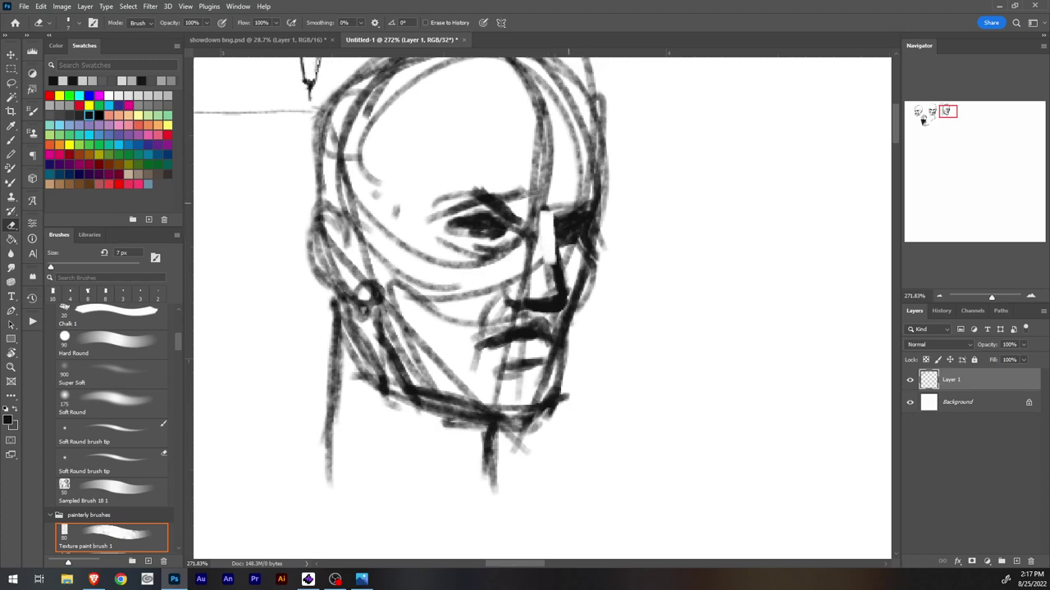
pyautogui.moveTo(555, 219)
pyautogui.mouseDown()
pyautogui.moveTo(576, 209)
pyautogui.moveTo(531, 214)
pyautogui.moveTo(471, 190)
pyautogui.moveTo(484, 198)
pyautogui.moveTo(435, 201)
pyautogui.mouseUp()
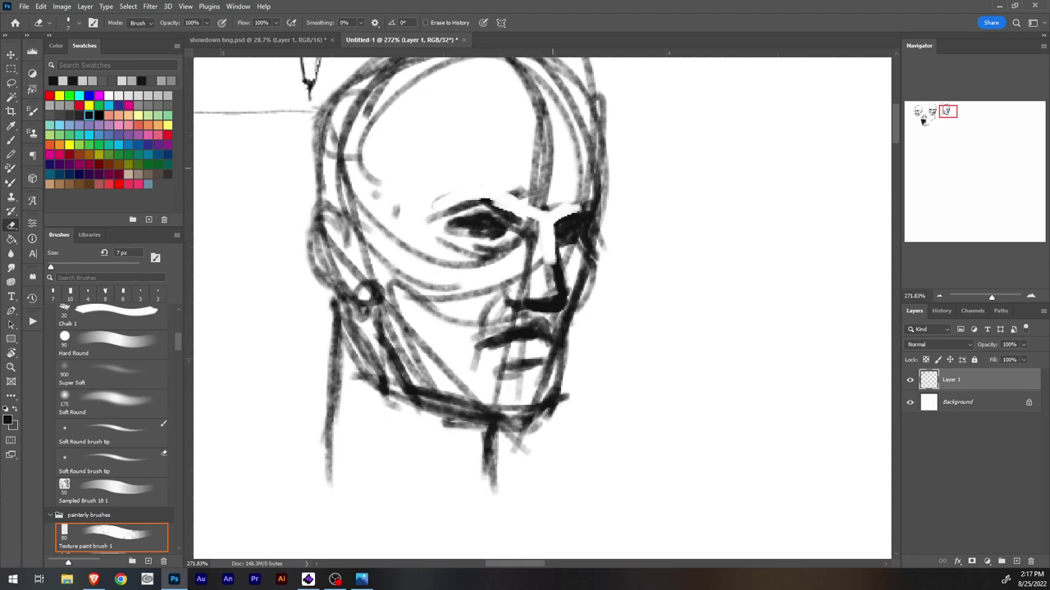
pyautogui.moveTo(509, 200)
pyautogui.mouseDown()
pyautogui.moveTo(589, 205)
pyautogui.moveTo(543, 156)
pyautogui.moveTo(545, 185)
pyautogui.moveTo(539, 105)
pyautogui.mouseUp()
# Step: Redraw the side and base of the three-quarter nose with thinner lines and trim its heavy outline
pyautogui.press('b')
pyautogui.moveTo(549, 249); pyautogui.dragTo(553, 287)
pyautogui.moveTo(551, 249)
pyautogui.mouseDown()
pyautogui.moveTo(561, 294)
pyautogui.moveTo(558, 261)
pyautogui.moveTo(551, 300)
pyautogui.moveTo(566, 297)
pyautogui.moveTo(551, 309)
pyautogui.moveTo(547, 293)
pyautogui.moveTo(515, 300)
pyautogui.moveTo(525, 303)
pyautogui.moveTo(521, 283)
pyautogui.moveTo(528, 290)
pyautogui.mouseUp()
pyautogui.press('e')
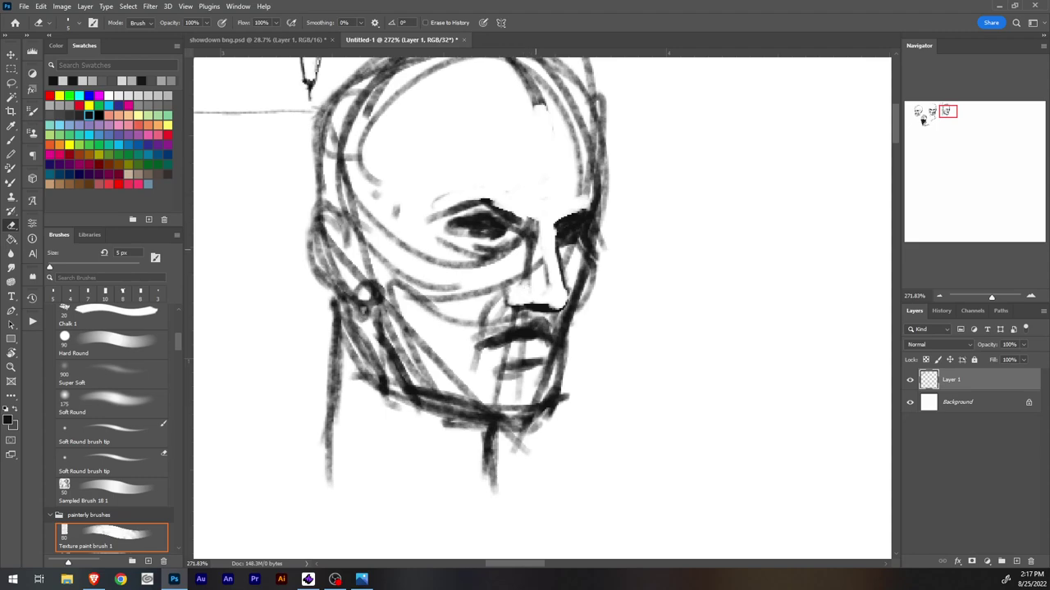
# Step: Darken the near eye and define the far eye, cutting in its upper lid with a 2 px eraser
pyautogui.press('b')
pyautogui.moveTo(450, 228)
pyautogui.mouseDown()
pyautogui.moveTo(495, 218)
pyautogui.moveTo(512, 234)
pyautogui.moveTo(479, 232)
pyautogui.moveTo(483, 216)
pyautogui.moveTo(577, 231)
pyautogui.mouseUp()
pyautogui.press('e')
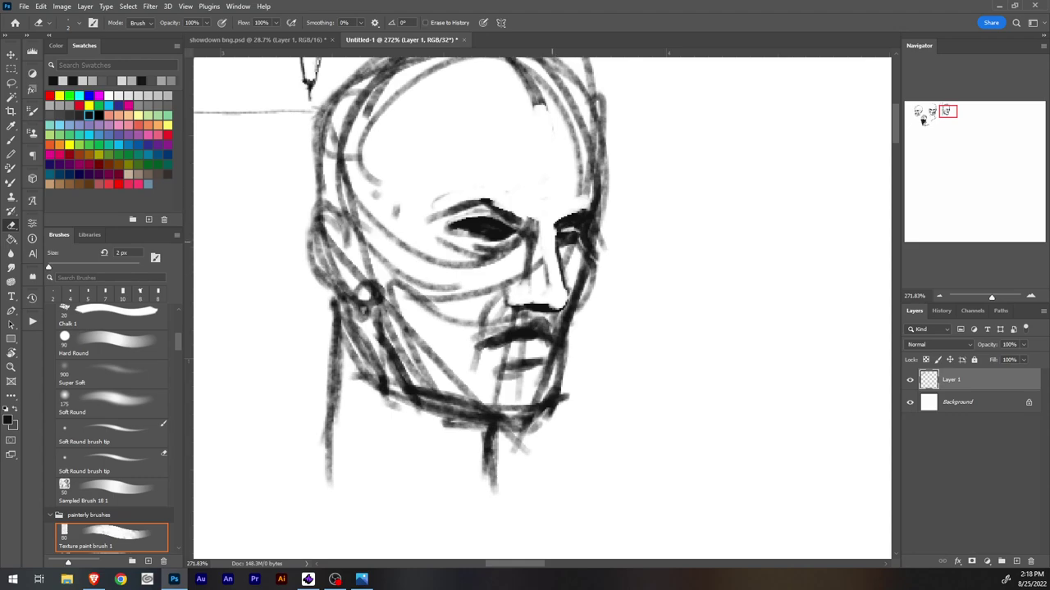
pyautogui.press('b')
pyautogui.press('e')
pyautogui.press('b')
# Step: Shade the philtrum below the nose and fill the upper lip with a 4 px brush
pyautogui.moveTo(532, 313)
pyautogui.mouseDown()
pyautogui.moveTo(542, 328)
pyautogui.moveTo(522, 323)
pyautogui.moveTo(531, 313)
pyautogui.moveTo(542, 325)
pyautogui.moveTo(508, 328)
pyautogui.moveTo(537, 330)
pyautogui.moveTo(540, 319)
pyautogui.moveTo(525, 326)
pyautogui.moveTo(542, 329)
pyautogui.mouseUp()
pyautogui.press('e')
pyautogui.press('b')
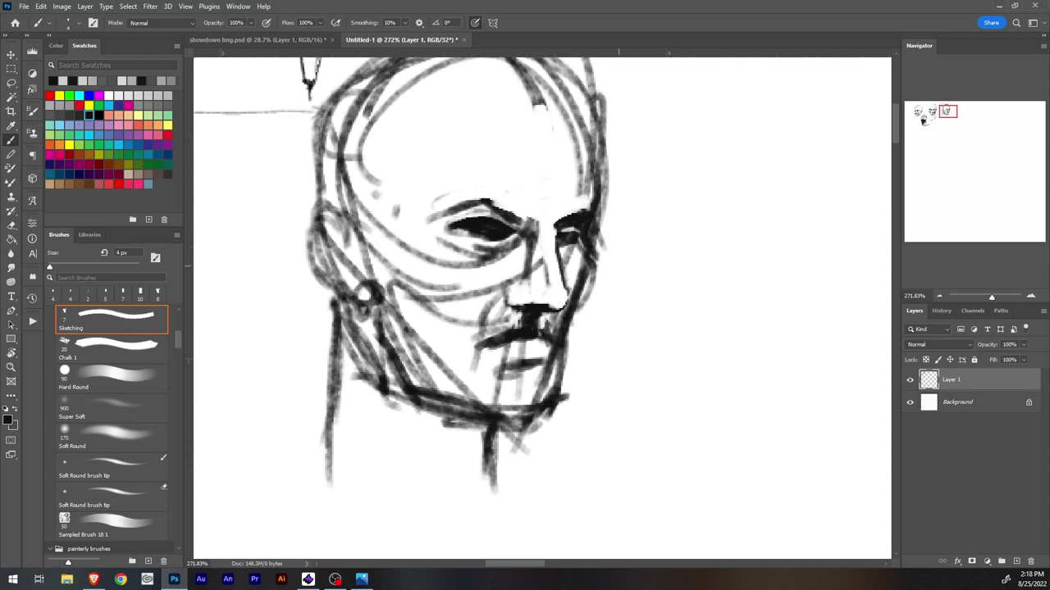
pyautogui.moveTo(525, 315)
pyautogui.mouseDown()
pyautogui.moveTo(513, 330)
pyautogui.moveTo(550, 338)
pyautogui.moveTo(524, 342)
pyautogui.mouseUp()
pyautogui.press('e')
pyautogui.press('b')
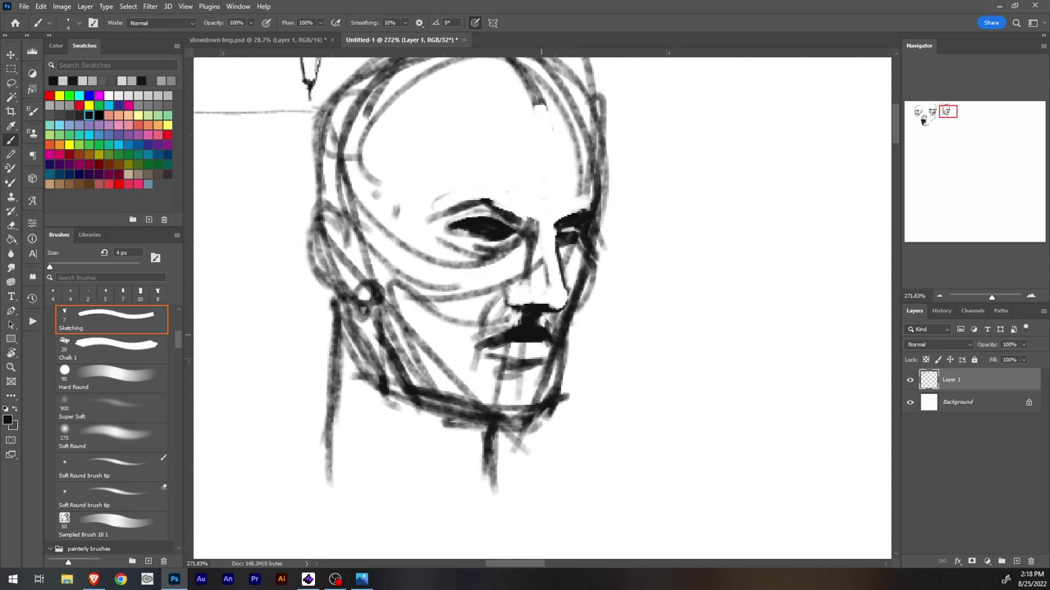
# Step: Erase the construction lines beside the near mouth corner and chin with a 2 px eraser
pyautogui.press('e')
pyautogui.moveTo(486, 357)
pyautogui.mouseDown()
pyautogui.moveTo(508, 366)
pyautogui.moveTo(476, 357)
pyautogui.moveTo(496, 398)
pyautogui.moveTo(474, 371)
pyautogui.mouseUp()
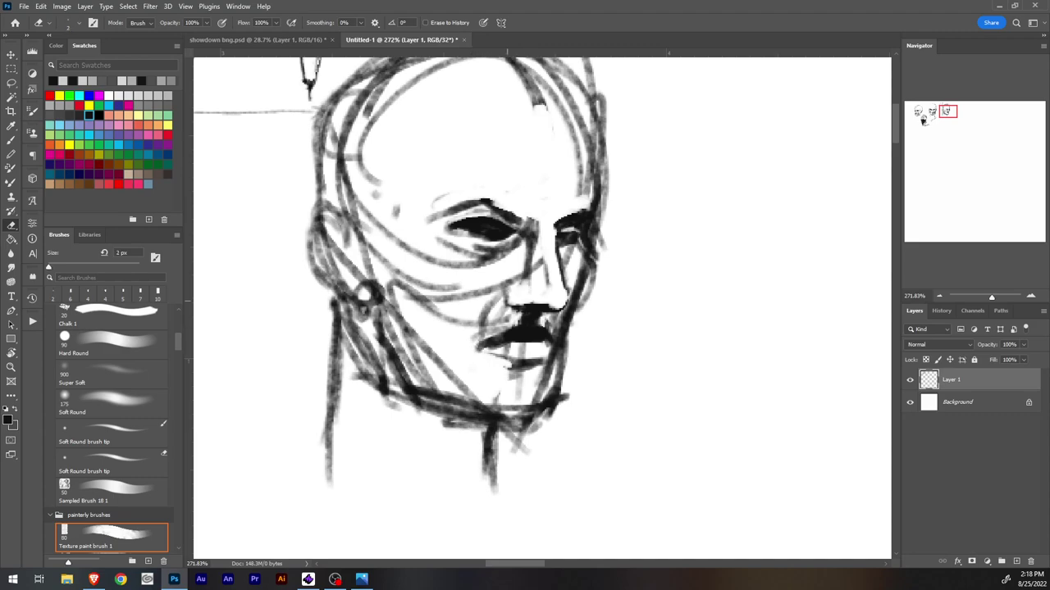
pyautogui.press('b')
pyautogui.press('e')
# Step: Trim the far chin and jaw contour of the three-quarter head with a 4 px eraser
pyautogui.press(']')
pyautogui.moveTo(551, 365)
pyautogui.mouseDown()
pyautogui.moveTo(537, 392)
pyautogui.moveTo(555, 361)
pyautogui.moveTo(562, 390)
pyautogui.mouseUp()
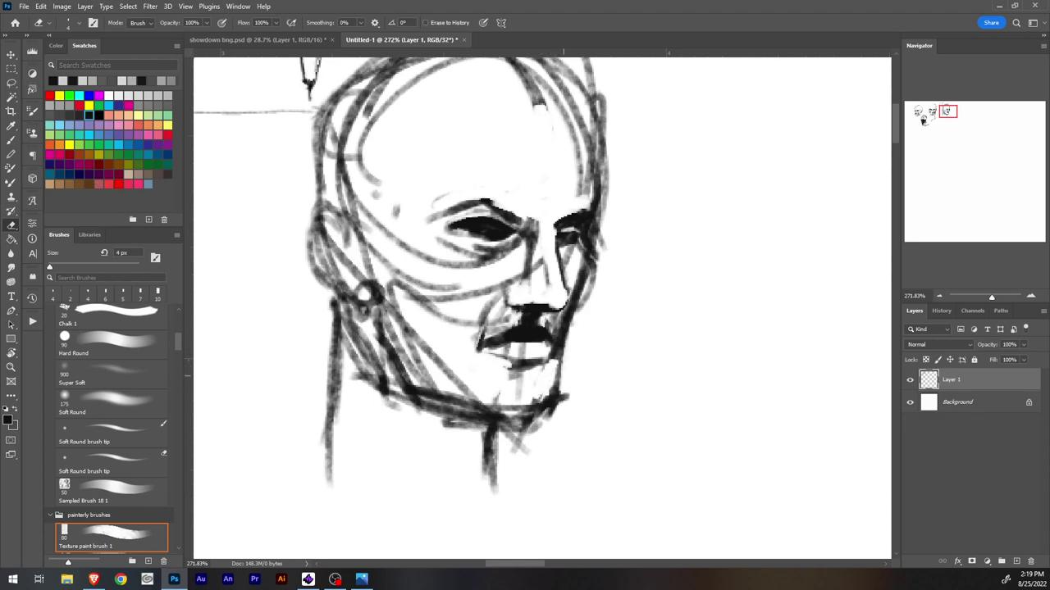
pyautogui.moveTo(565, 344); pyautogui.dragTo(558, 407)
# Step: Erase the dark philtrum shading and clear the lower lip to white with a 3 px eraser
pyautogui.moveTo(547, 320)
pyautogui.mouseDown()
pyautogui.moveTo(547, 331)
pyautogui.moveTo(556, 326)
pyautogui.moveTo(492, 328)
pyautogui.moveTo(529, 323)
pyautogui.mouseUp()
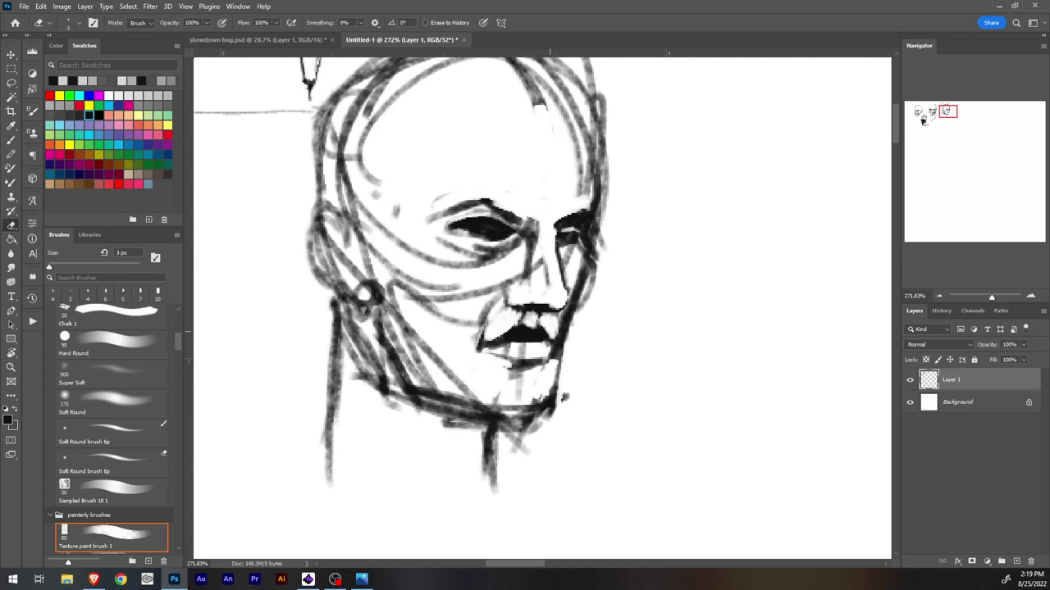
pyautogui.moveTo(517, 347)
pyautogui.mouseDown()
pyautogui.moveTo(498, 347)
pyautogui.moveTo(533, 359)
pyautogui.moveTo(527, 342)
pyautogui.mouseUp()
pyautogui.press('b')
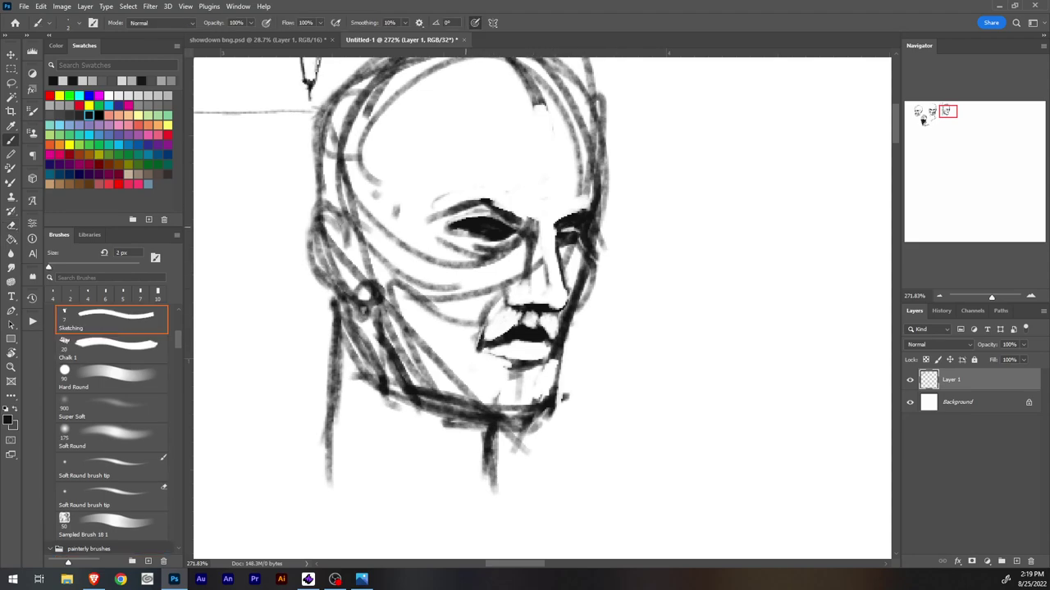
# Step: Carve light eyelid edges around the near and far eyes with a 2 px eraser
pyautogui.press('e')
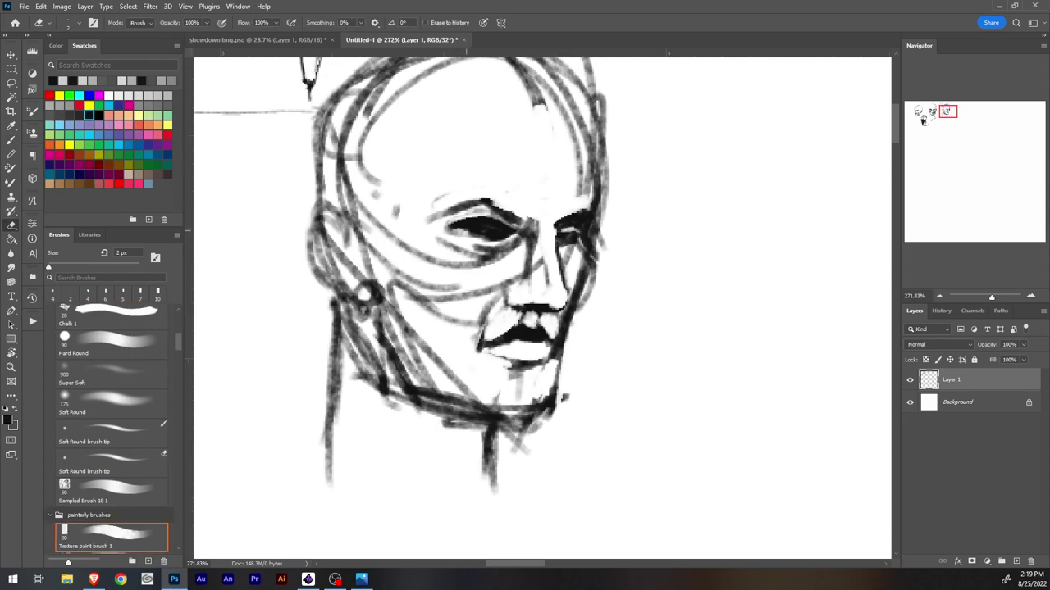
pyautogui.moveTo(451, 221)
pyautogui.mouseDown()
pyautogui.moveTo(510, 225)
pyautogui.moveTo(452, 224)
pyautogui.moveTo(488, 238)
pyautogui.mouseUp()
pyautogui.press('b')
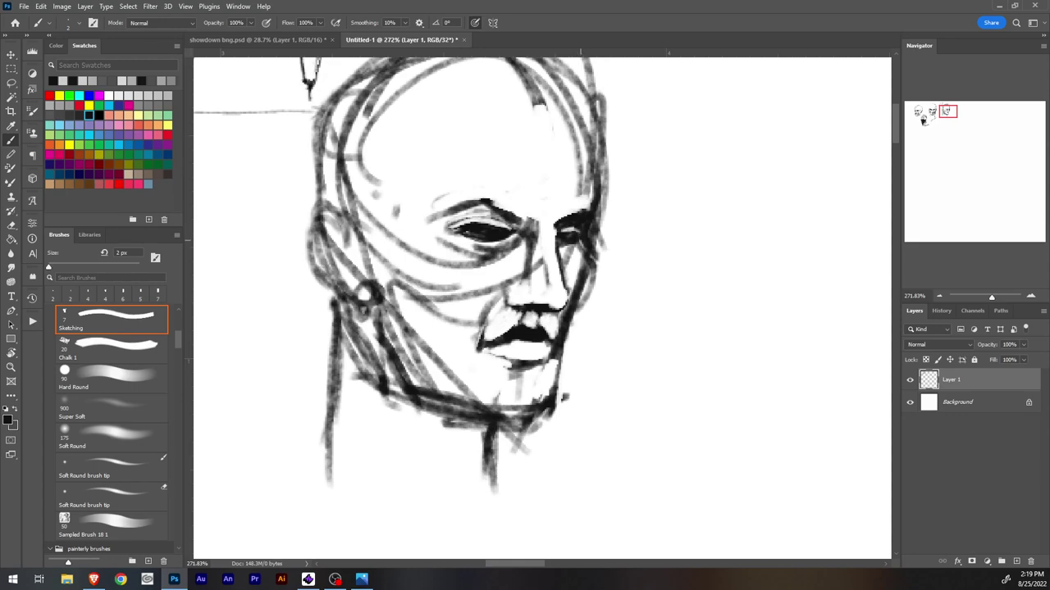
pyautogui.press('e')
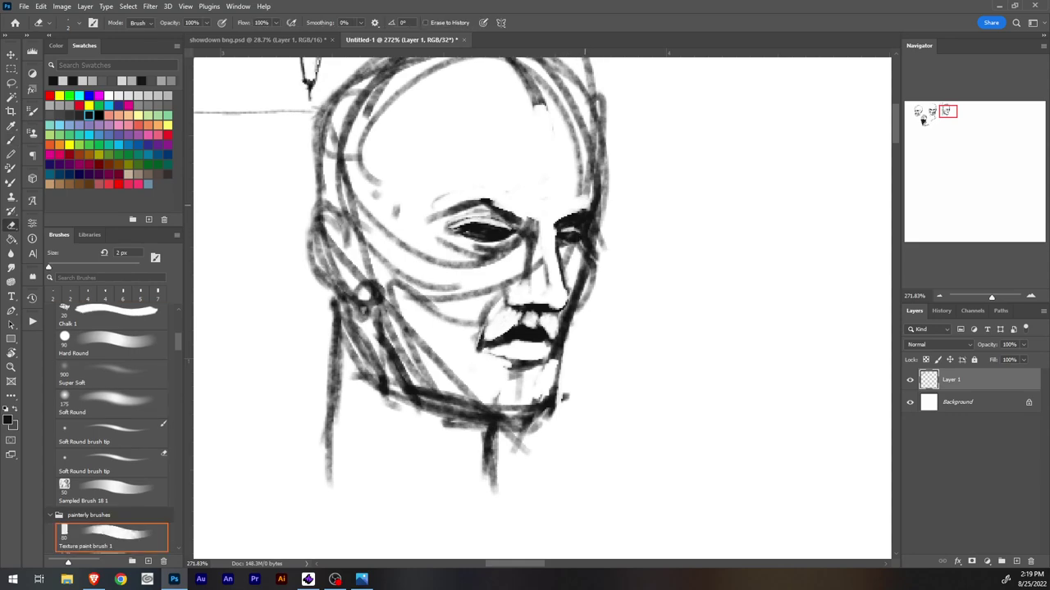
pyautogui.moveTo(564, 243)
pyautogui.mouseDown()
pyautogui.moveTo(582, 242)
pyautogui.moveTo(471, 241)
pyautogui.moveTo(500, 239)
pyautogui.mouseUp()
pyautogui.press('b')
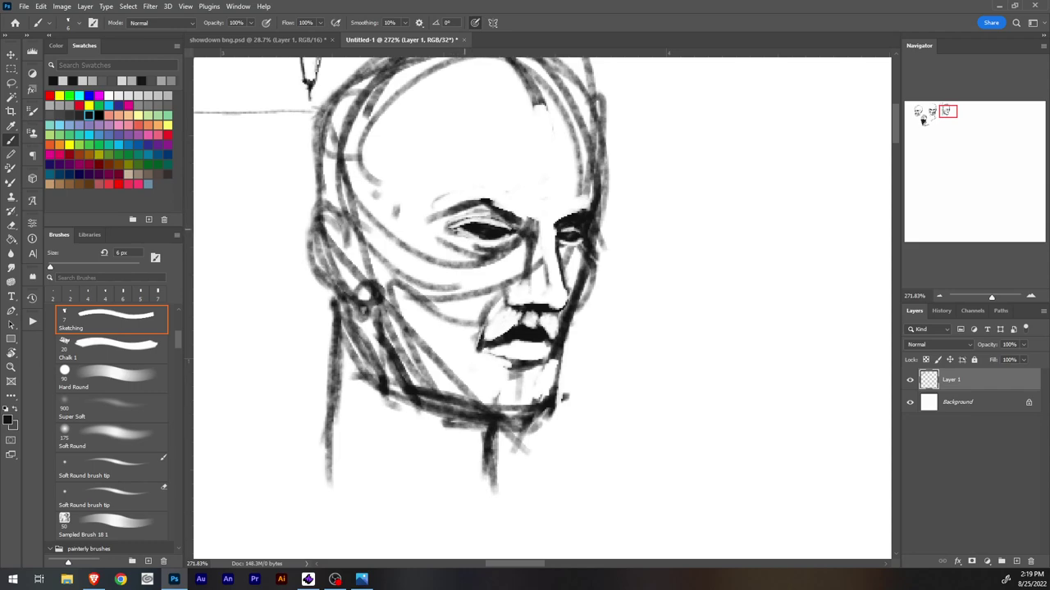
# Step: Fill the shadow between the near brow and eye with a 6 px brush and cut the upper lid back in
pyautogui.moveTo(480, 210); pyautogui.dragTo(432, 226)
pyautogui.moveTo(466, 212)
pyautogui.mouseDown()
pyautogui.moveTo(515, 221)
pyautogui.moveTo(442, 226)
pyautogui.moveTo(495, 221)
pyautogui.moveTo(451, 233)
pyautogui.mouseUp()
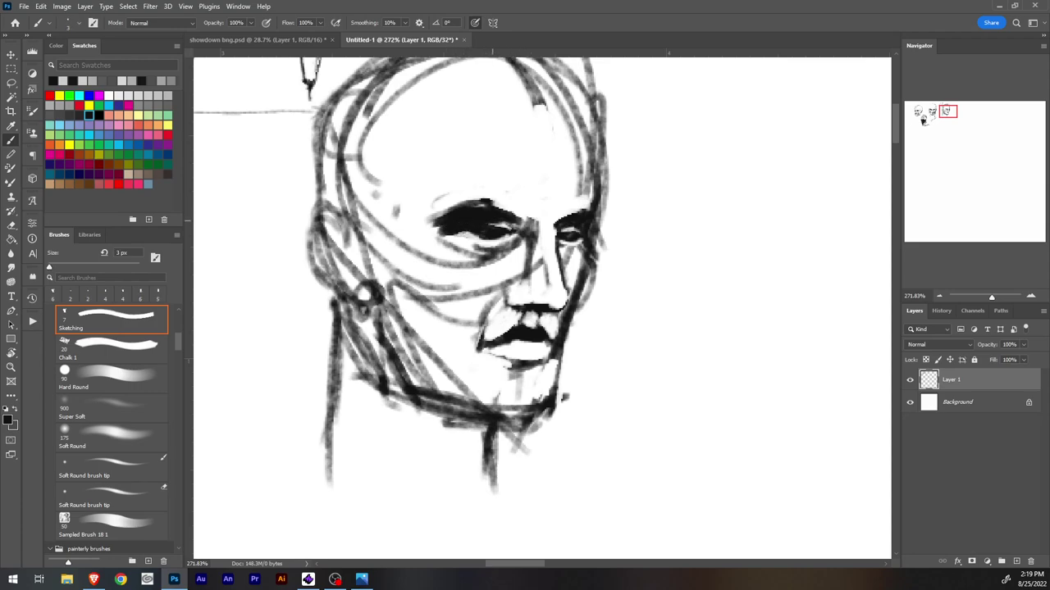
pyautogui.press('e')
pyautogui.moveTo(495, 223)
pyautogui.mouseDown()
pyautogui.moveTo(464, 229)
pyautogui.moveTo(502, 227)
pyautogui.moveTo(490, 227)
pyautogui.mouseUp()
pyautogui.press('b')
# Step: Clear the near eyeball to white with a 2 px eraser, keeping a dark lid outline
pyautogui.press('e')
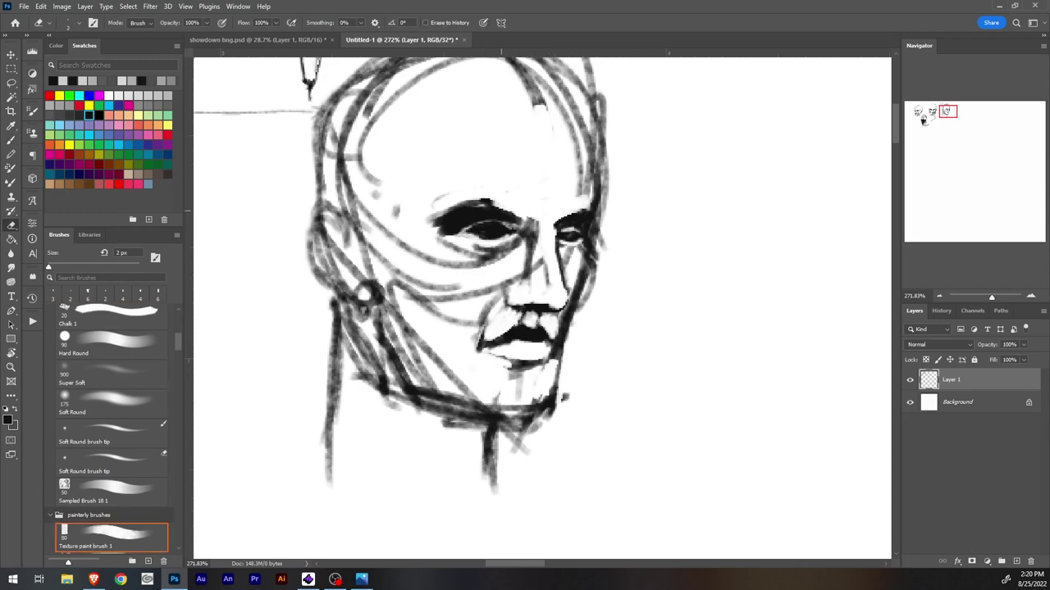
pyautogui.moveTo(504, 221); pyautogui.dragTo(470, 221)
pyautogui.moveTo(499, 221)
pyautogui.mouseDown()
pyautogui.moveTo(457, 233)
pyautogui.moveTo(513, 229)
pyautogui.moveTo(517, 250)
pyautogui.moveTo(495, 240)
pyautogui.moveTo(509, 237)
pyautogui.moveTo(477, 238)
pyautogui.moveTo(505, 230)
pyautogui.mouseUp()
pyautogui.press('b')
pyautogui.press('e')
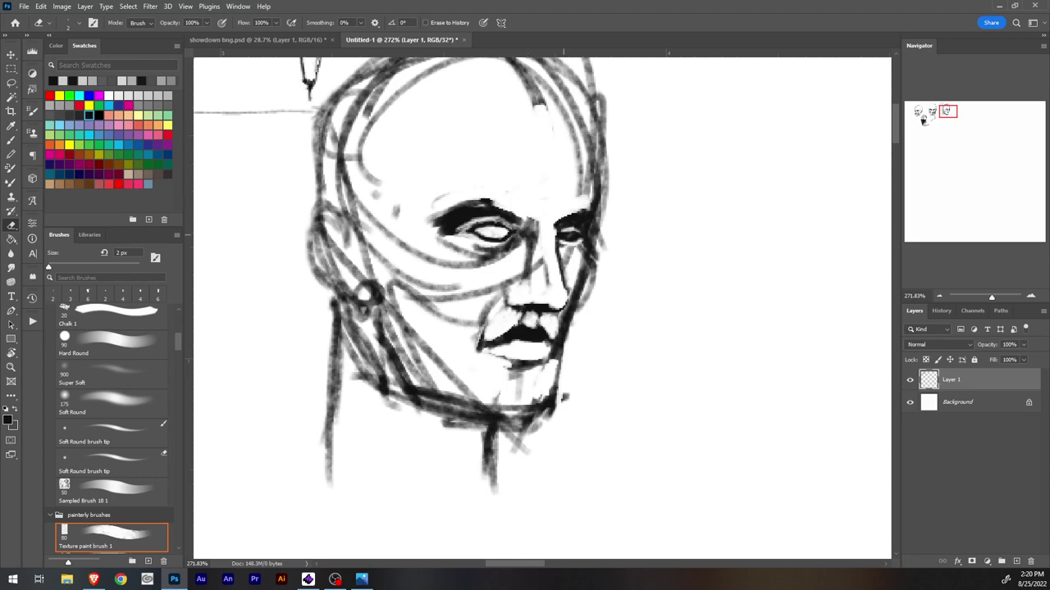
# Step: Lighten the area above the upper lip and redraw the philtrum lines under the nose with a 3 px brush
pyautogui.moveTo(522, 314)
pyautogui.mouseDown()
pyautogui.moveTo(503, 335)
pyautogui.moveTo(542, 326)
pyautogui.moveTo(525, 326)
pyautogui.mouseUp()
pyautogui.press('b')
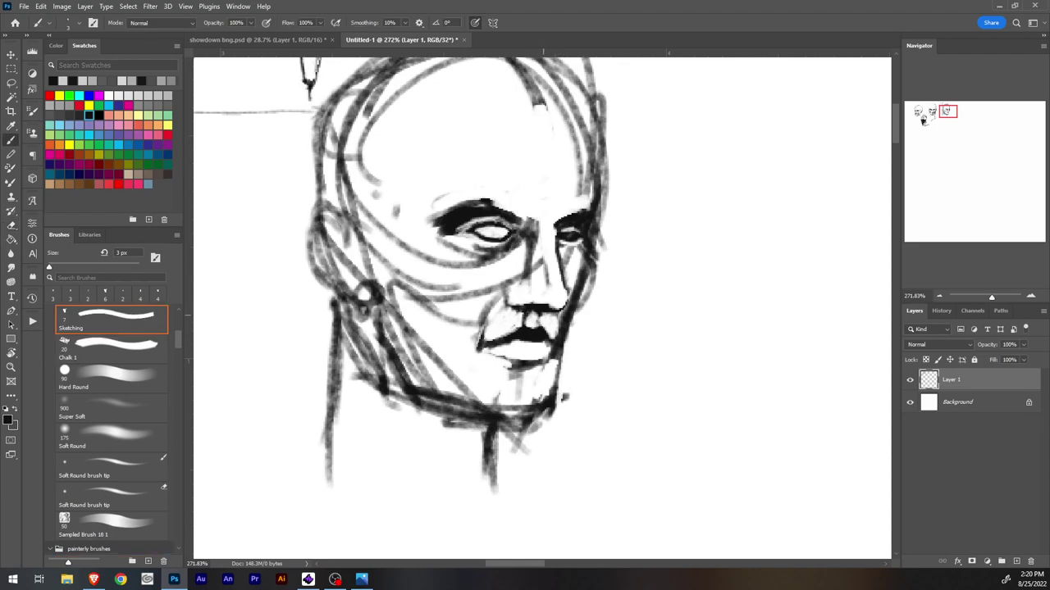
pyautogui.moveTo(531, 312); pyautogui.dragTo(546, 326)
pyautogui.press('e')
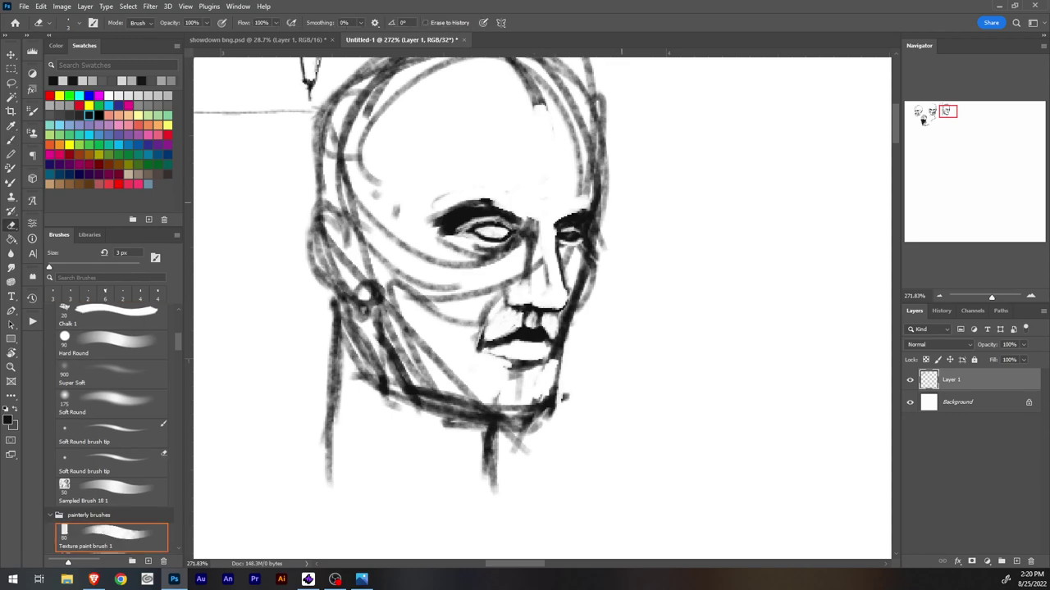
# Step: Erase the old nose side line and shade the nose's side plane and the area above the mouth at 6 px
pyautogui.moveTo(528, 244); pyautogui.dragTo(548, 288)
pyautogui.press('b')
pyautogui.press(']')
pyautogui.press(']')
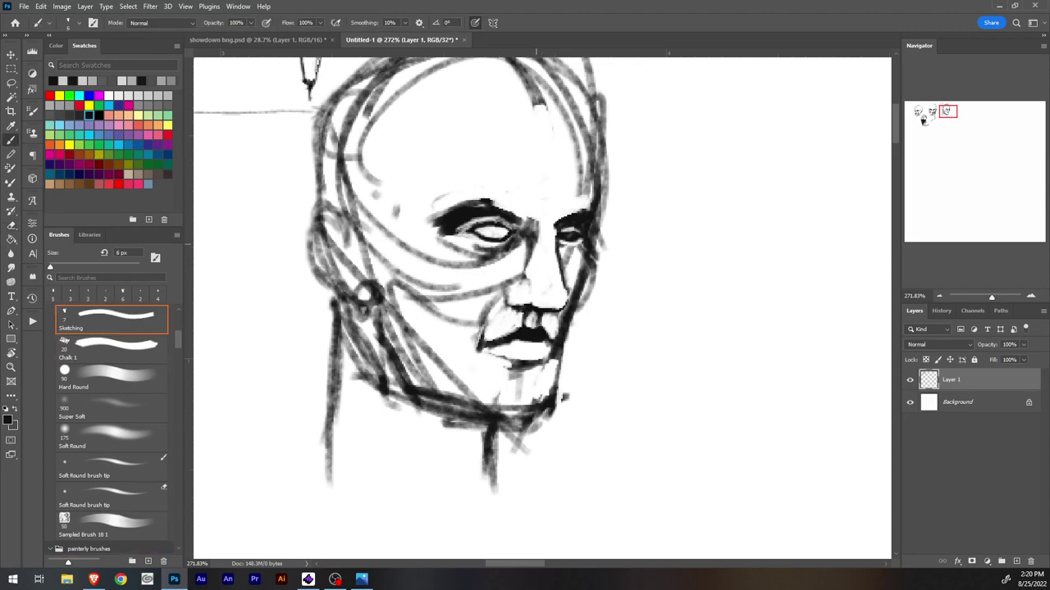
pyautogui.moveTo(528, 239); pyautogui.dragTo(523, 269)
pyautogui.moveTo(538, 241)
pyautogui.mouseDown()
pyautogui.moveTo(526, 272)
pyautogui.moveTo(547, 291)
pyautogui.moveTo(512, 296)
pyautogui.moveTo(504, 310)
pyautogui.moveTo(546, 300)
pyautogui.moveTo(556, 308)
pyautogui.moveTo(497, 296)
pyautogui.moveTo(479, 326)
pyautogui.mouseUp()
# Step: Erase the excess shading above the upper lip and carve out the nostril wing
pyautogui.press('e')
pyautogui.moveTo(499, 296)
pyautogui.mouseDown()
pyautogui.moveTo(484, 324)
pyautogui.moveTo(505, 306)
pyautogui.moveTo(490, 337)
pyautogui.moveTo(524, 313)
pyautogui.moveTo(547, 328)
pyautogui.moveTo(557, 314)
pyautogui.moveTo(556, 338)
pyautogui.mouseUp()
pyautogui.press('b')
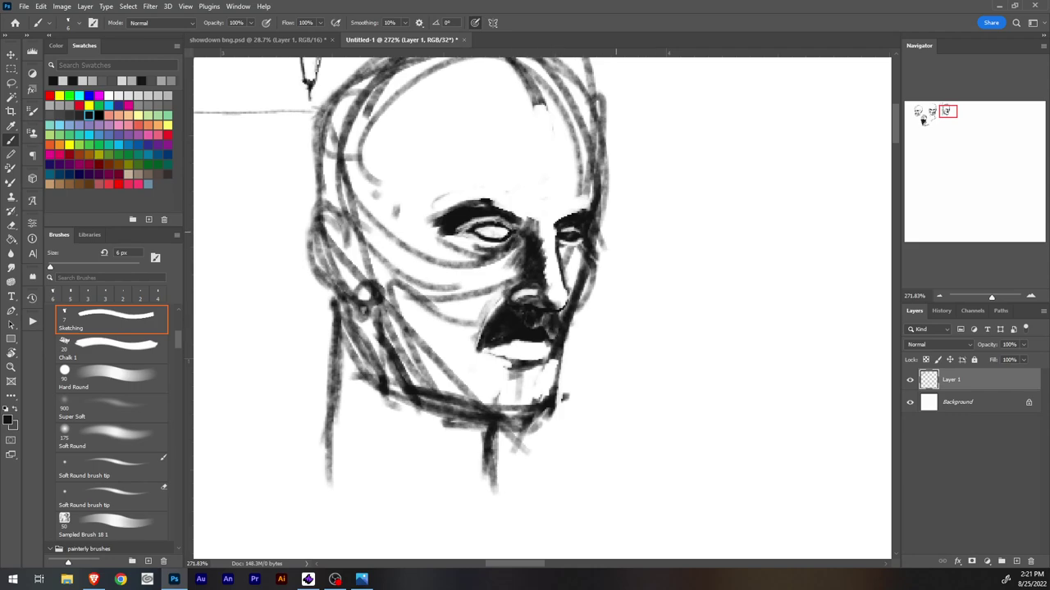
pyautogui.press('e')
pyautogui.moveTo(504, 310)
pyautogui.mouseDown()
pyautogui.moveTo(487, 338)
pyautogui.moveTo(538, 315)
pyautogui.moveTo(541, 329)
pyautogui.moveTo(542, 315)
pyautogui.moveTo(561, 340)
pyautogui.mouseUp()
# Step: Thicken the far cheek and jaw contour with a 6 px brush and trim the cheekbone area with the eraser
pyautogui.press('b')
pyautogui.moveTo(590, 259); pyautogui.dragTo(562, 343)
pyautogui.moveTo(576, 315); pyautogui.dragTo(562, 383)
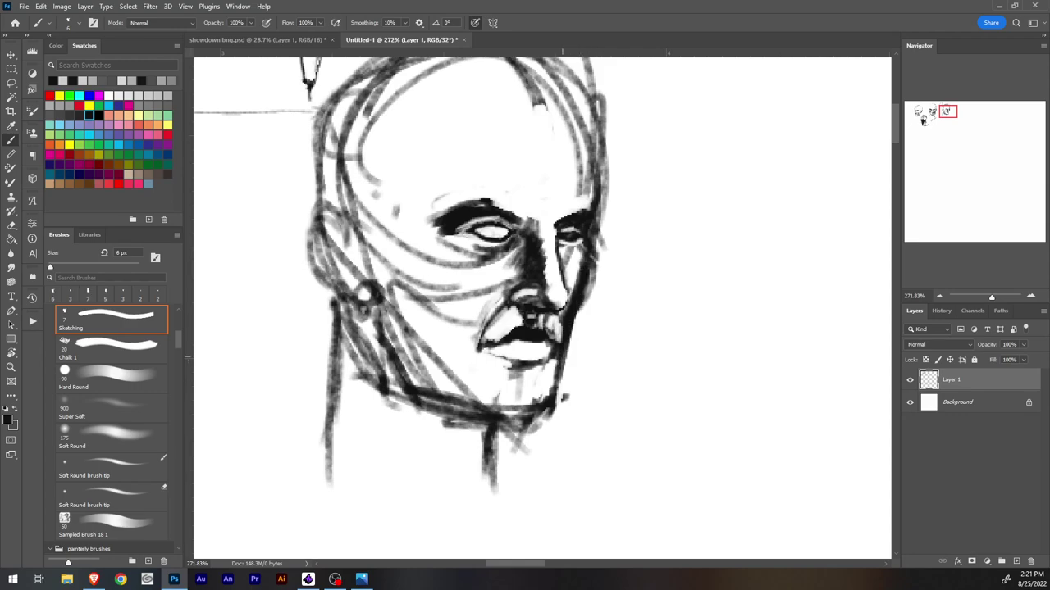
pyautogui.press('e')
pyautogui.moveTo(577, 283)
pyautogui.mouseDown()
pyautogui.moveTo(564, 318)
pyautogui.moveTo(572, 303)
pyautogui.mouseUp()
pyautogui.moveTo(584, 264)
pyautogui.mouseDown()
pyautogui.moveTo(573, 307)
pyautogui.moveTo(588, 270)
pyautogui.mouseUp()
pyautogui.moveTo(586, 246)
pyautogui.mouseDown()
pyautogui.moveTo(597, 265)
pyautogui.moveTo(587, 235)
pyautogui.moveTo(582, 305)
pyautogui.mouseUp()
# Step: Redraw the far cheekbone contour, thinning the brush to 4 px, and erase the stray lines outside it
pyautogui.press('b')
pyautogui.moveTo(584, 237); pyautogui.dragTo(584, 282)
pyautogui.press('[')
pyautogui.press('[')
pyautogui.moveTo(592, 253); pyautogui.dragTo(577, 302)
pyautogui.press('e')
pyautogui.moveTo(593, 246); pyautogui.dragTo(576, 331)
pyautogui.moveTo(585, 292); pyautogui.dragTo(573, 350)
# Step: Reshape the mouth line and the shadow under the lower lip, trimming the lip edges and corner with a 3 px eraser
pyautogui.press('b')
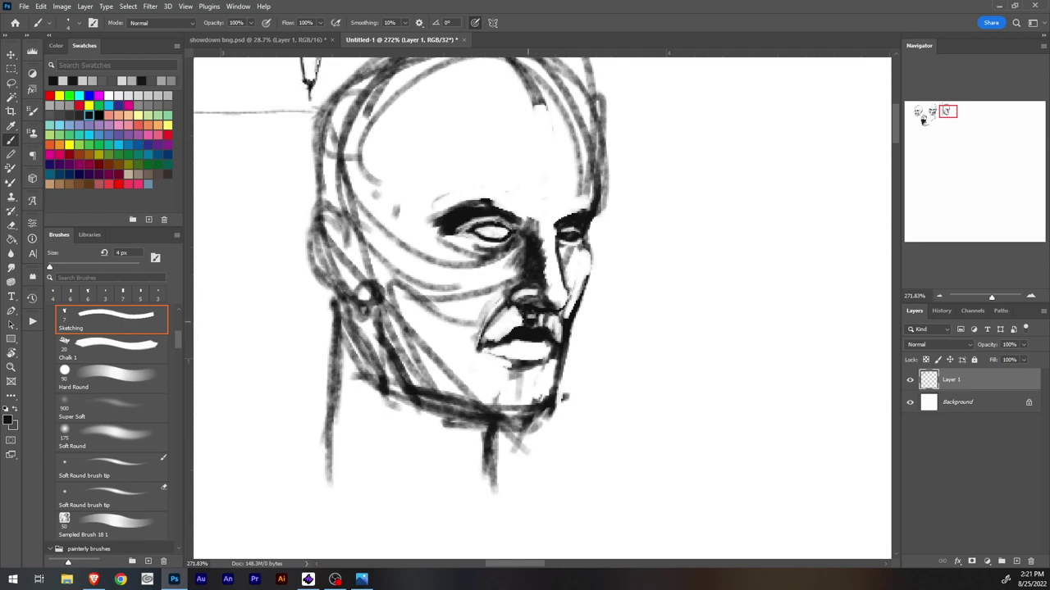
pyautogui.press('e')
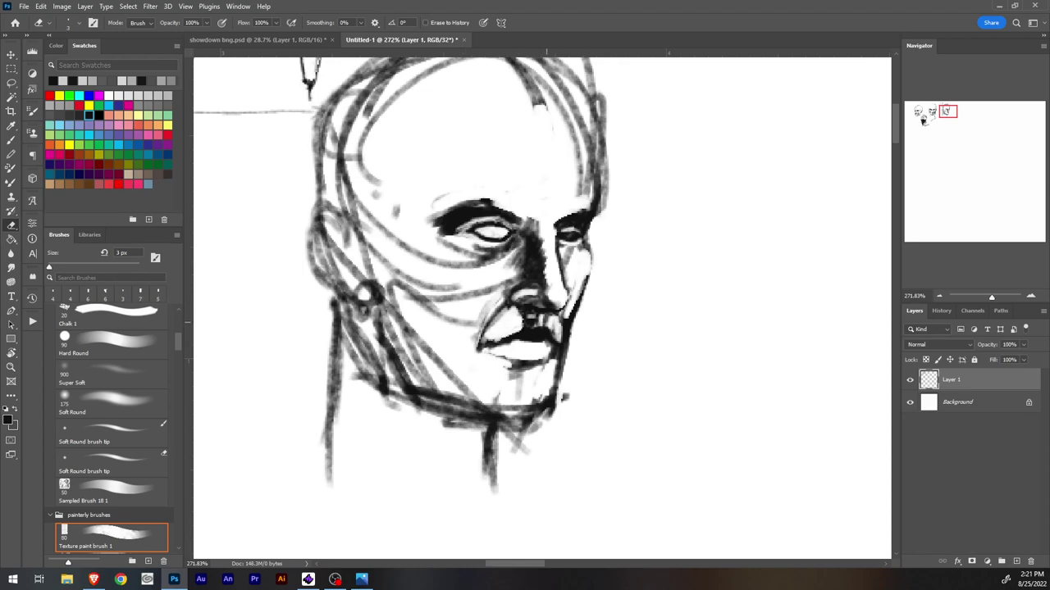
pyautogui.moveTo(545, 328)
pyautogui.mouseDown()
pyautogui.moveTo(525, 328)
pyautogui.moveTo(530, 318)
pyautogui.moveTo(526, 328)
pyautogui.moveTo(548, 325)
pyautogui.moveTo(508, 344)
pyautogui.moveTo(554, 346)
pyautogui.moveTo(557, 367)
pyautogui.moveTo(525, 370)
pyautogui.moveTo(561, 359)
pyautogui.mouseUp()
pyautogui.press('b')
pyautogui.press('e')
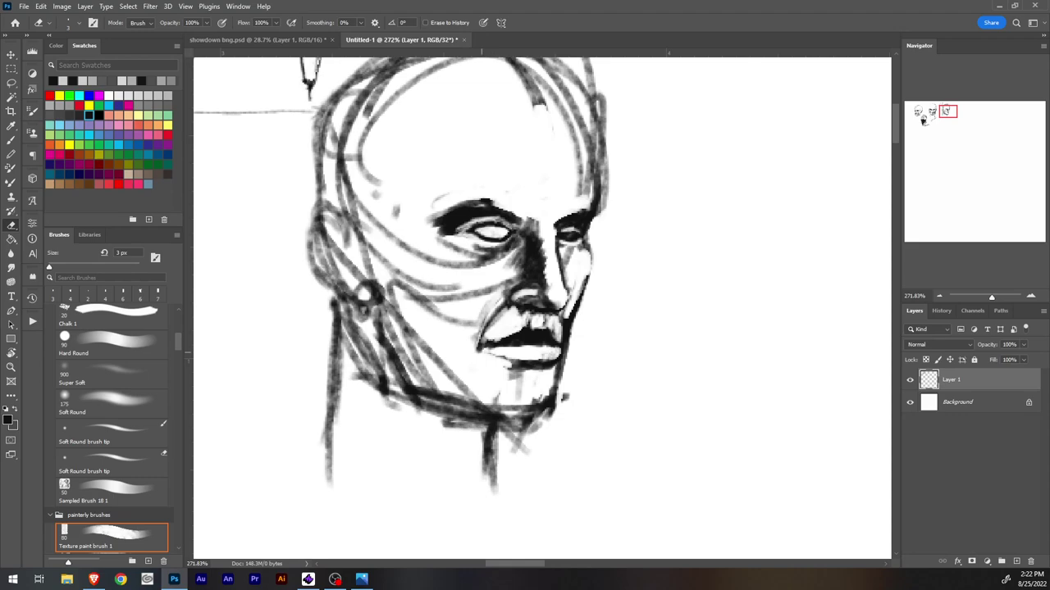
pyautogui.moveTo(481, 344); pyautogui.dragTo(477, 356)
pyautogui.press('b')
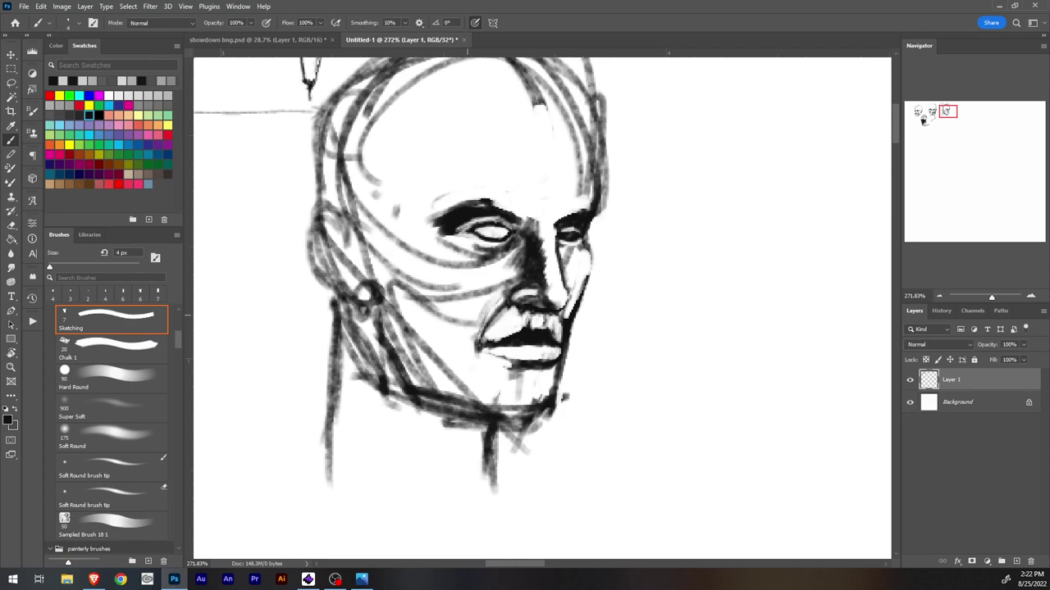
# Step: Darken the near nostril and its wing at 4 px, and pick out a small highlight with a 2 px eraser
pyautogui.press('Return')
pyautogui.moveTo(508, 309)
pyautogui.mouseDown()
pyautogui.moveTo(491, 325)
pyautogui.moveTo(512, 307)
pyautogui.moveTo(529, 312)
pyautogui.mouseUp()
pyautogui.press('e')
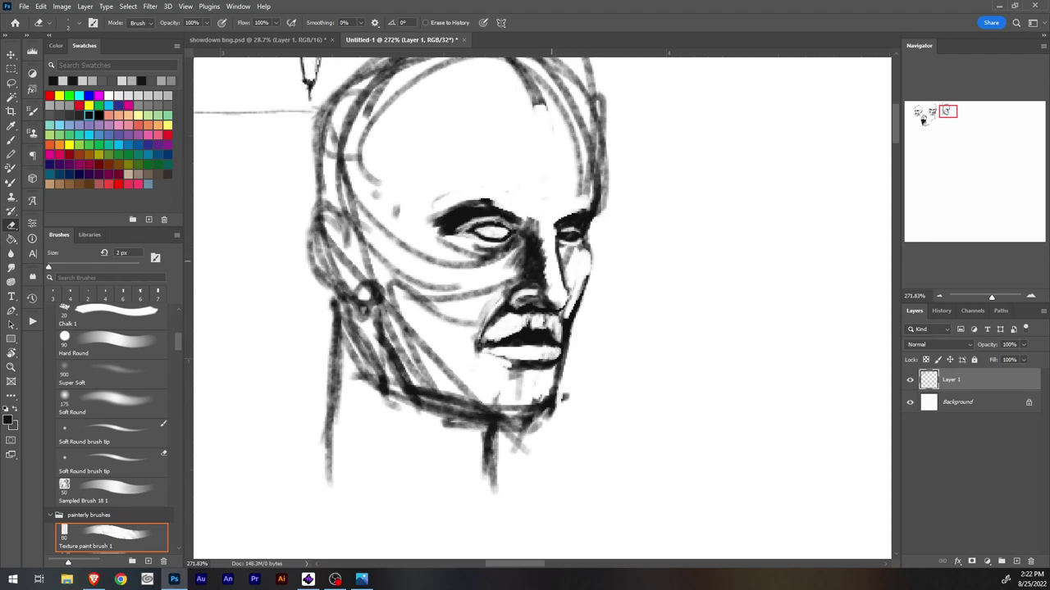
pyautogui.moveTo(524, 306); pyautogui.dragTo(526, 307)
pyautogui.press('b')
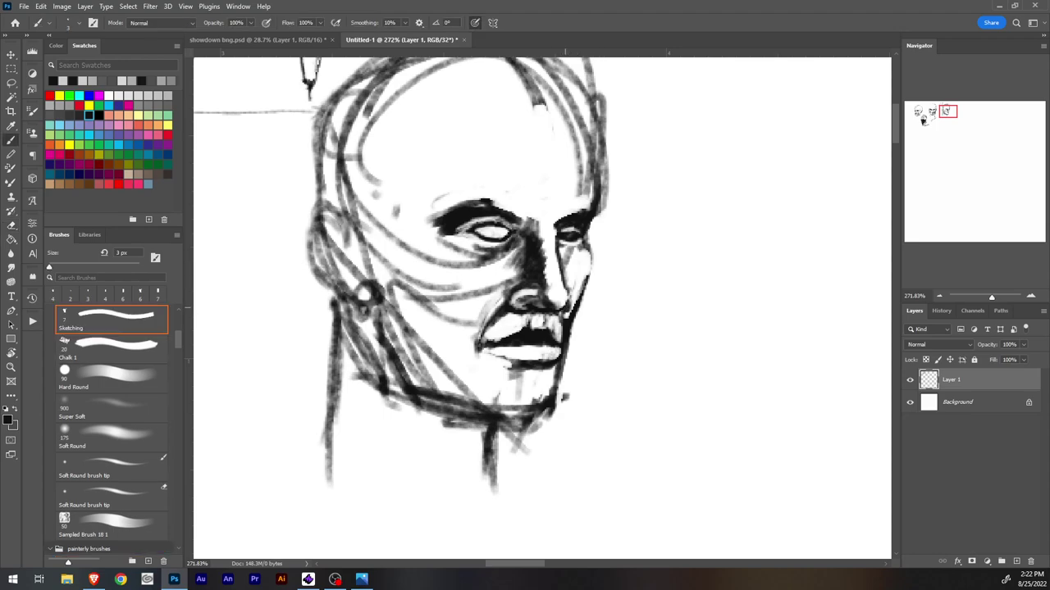
# Step: Trim the far edge of the nose tip at 2 px and redraw the nose's underside with a 3 px brush
pyautogui.press('e')
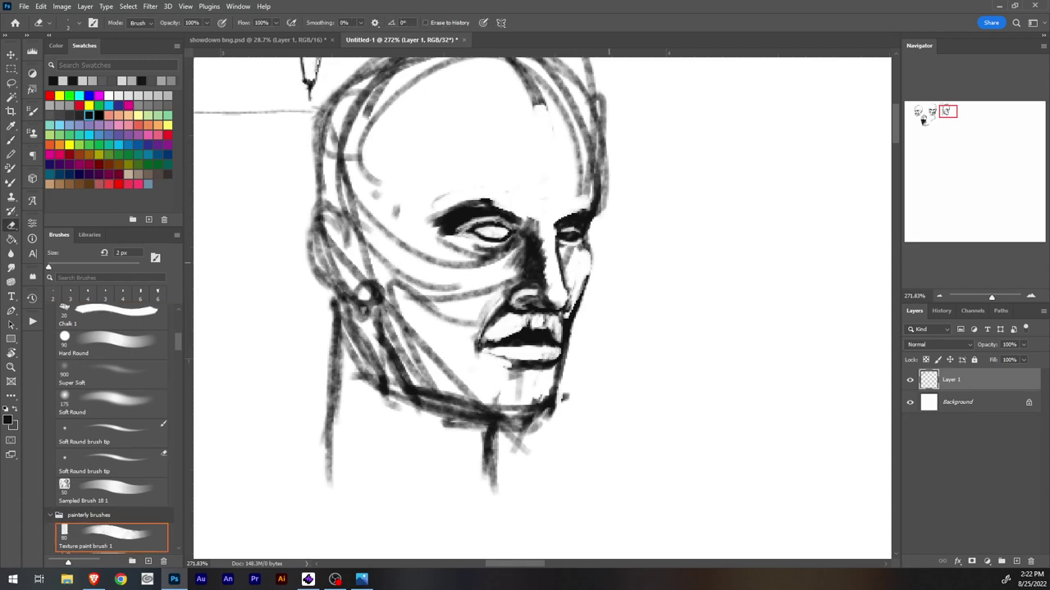
pyautogui.moveTo(572, 302); pyautogui.dragTo(568, 306)
pyautogui.press('b')
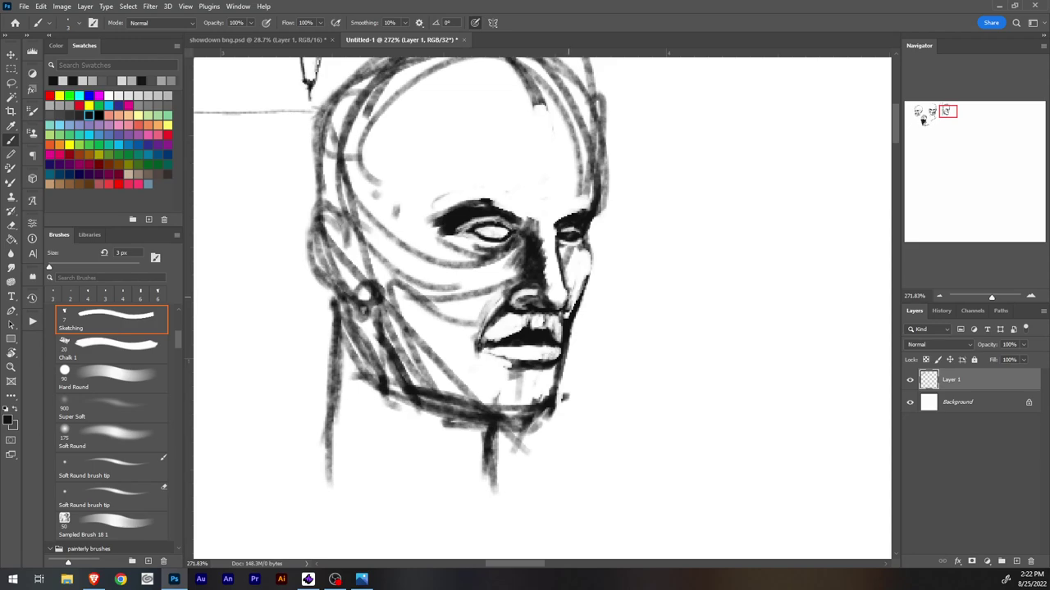
pyautogui.moveTo(564, 301); pyautogui.dragTo(517, 305)
# Step: Trim the front edge of the nose's side shadow with an 8 px eraser
pyautogui.press('e')
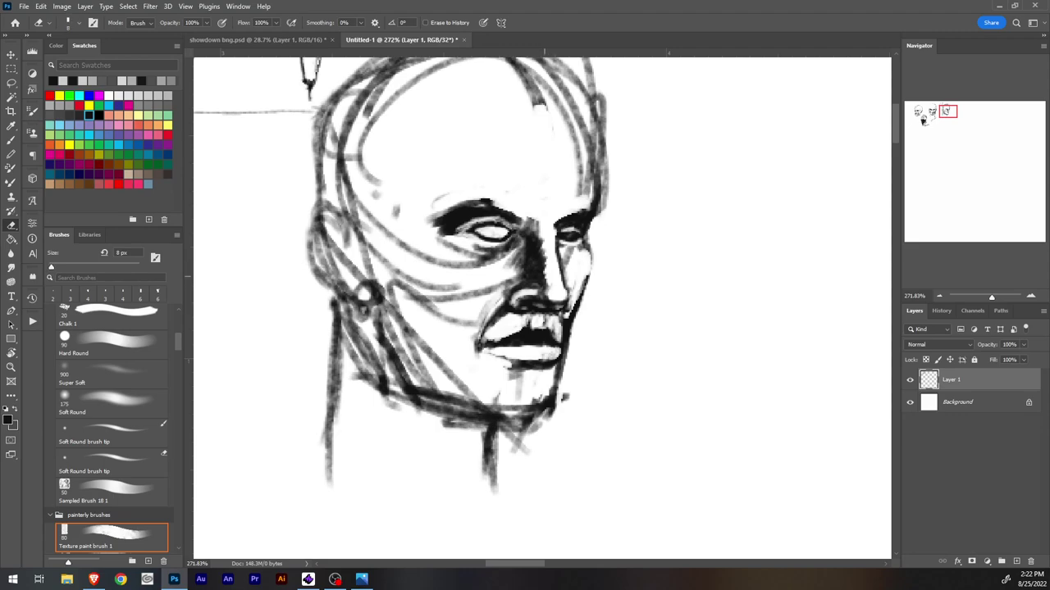
pyautogui.moveTo(544, 277); pyautogui.dragTo(542, 287)
pyautogui.moveTo(543, 242)
pyautogui.mouseDown()
pyautogui.moveTo(543, 288)
pyautogui.moveTo(514, 302)
pyautogui.moveTo(538, 295)
pyautogui.mouseUp()
pyautogui.press('b')
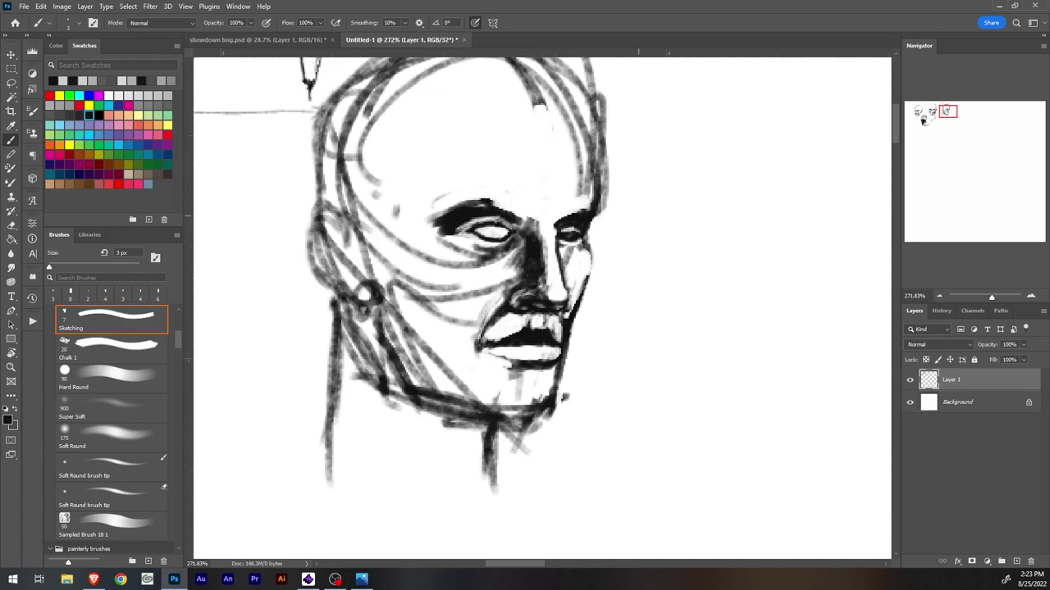
pyautogui.press('e')
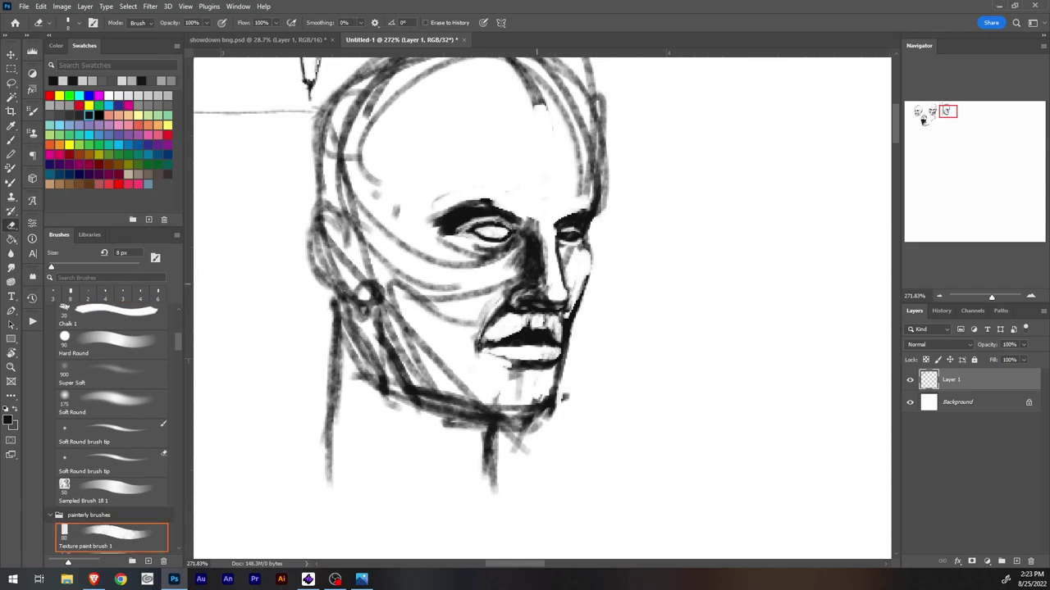
# Step: Trim the near nostril's wing with a smaller eraser and shade the area between nose and upper lip with a 3 px brush
pyautogui.press('[')
pyautogui.press('[')
pyautogui.press('[')
pyautogui.moveTo(519, 297); pyautogui.dragTo(514, 295)
pyautogui.press('b')
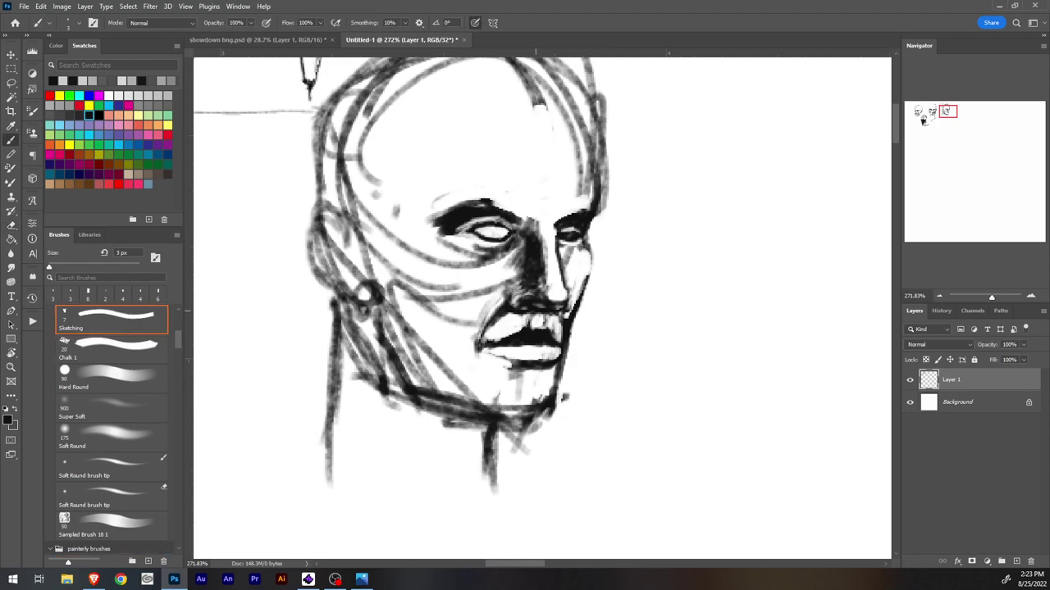
pyautogui.moveTo(531, 313)
pyautogui.mouseDown()
pyautogui.moveTo(529, 327)
pyautogui.moveTo(502, 323)
pyautogui.moveTo(521, 318)
pyautogui.moveTo(489, 337)
pyautogui.moveTo(508, 331)
pyautogui.mouseUp()
pyautogui.press('e')
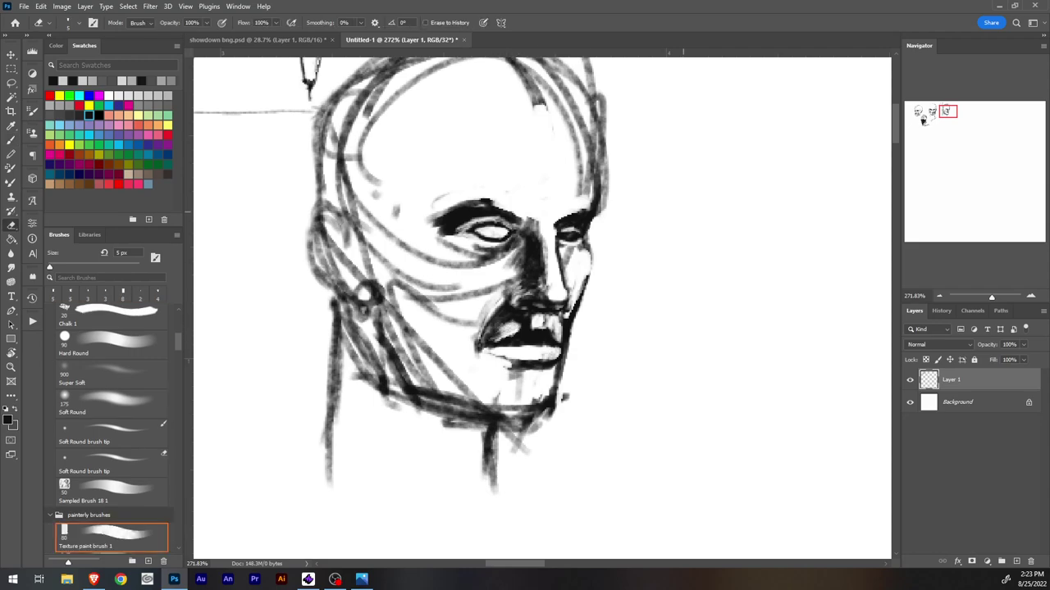
# Step: Draw the near eye's dark iris with a 3 px brush and clean the upper lid above it with a 5 px eraser
pyautogui.press('b')
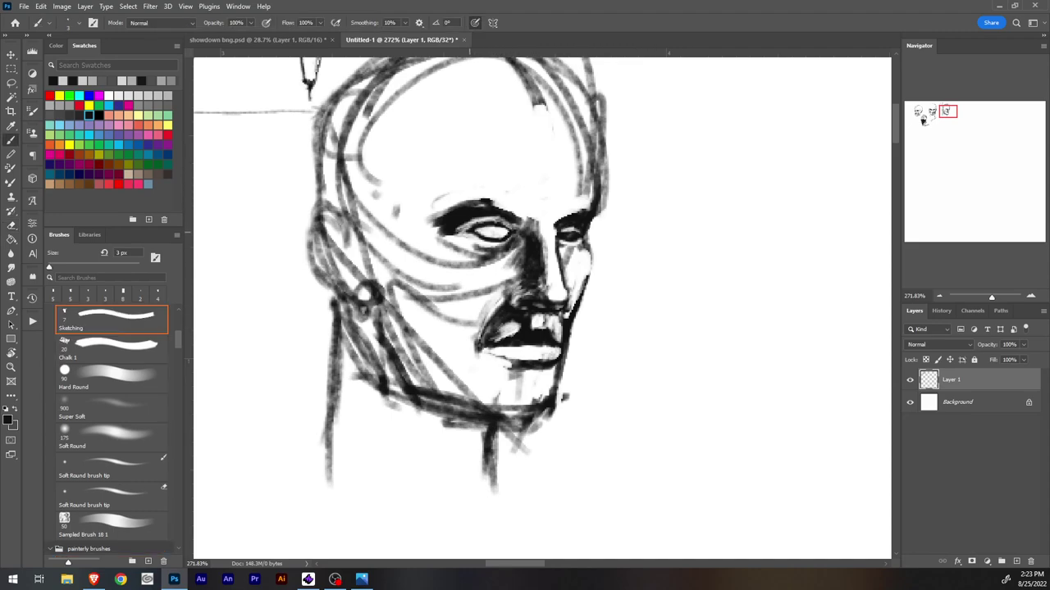
pyautogui.moveTo(471, 229)
pyautogui.mouseDown()
pyautogui.moveTo(507, 228)
pyautogui.moveTo(498, 235)
pyautogui.mouseUp()
pyautogui.moveTo(504, 233); pyautogui.dragTo(492, 232)
pyautogui.press('e')
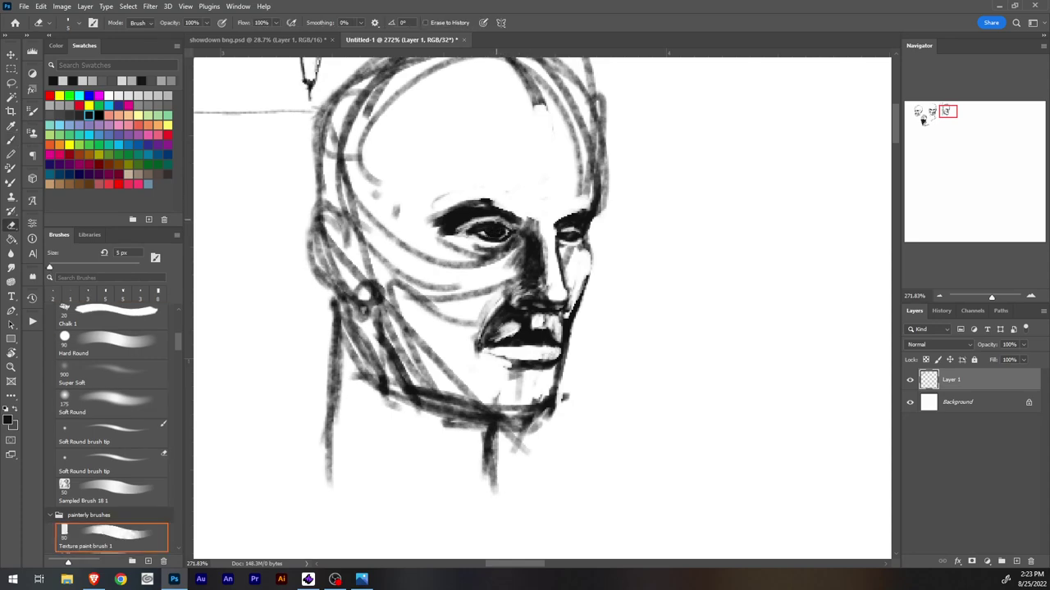
pyautogui.moveTo(501, 223)
pyautogui.mouseDown()
pyautogui.moveTo(470, 225)
pyautogui.moveTo(495, 222)
pyautogui.mouseUp()
# Step: Thin the near eye's upper lid line at both corners with a 4 px eraser
pyautogui.press('b')
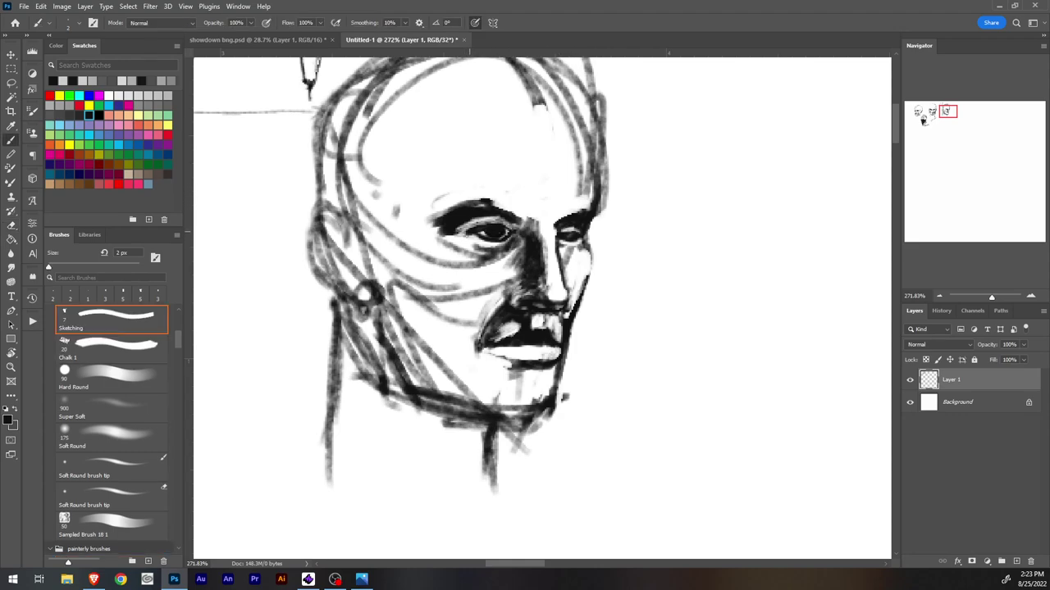
pyautogui.press('e')
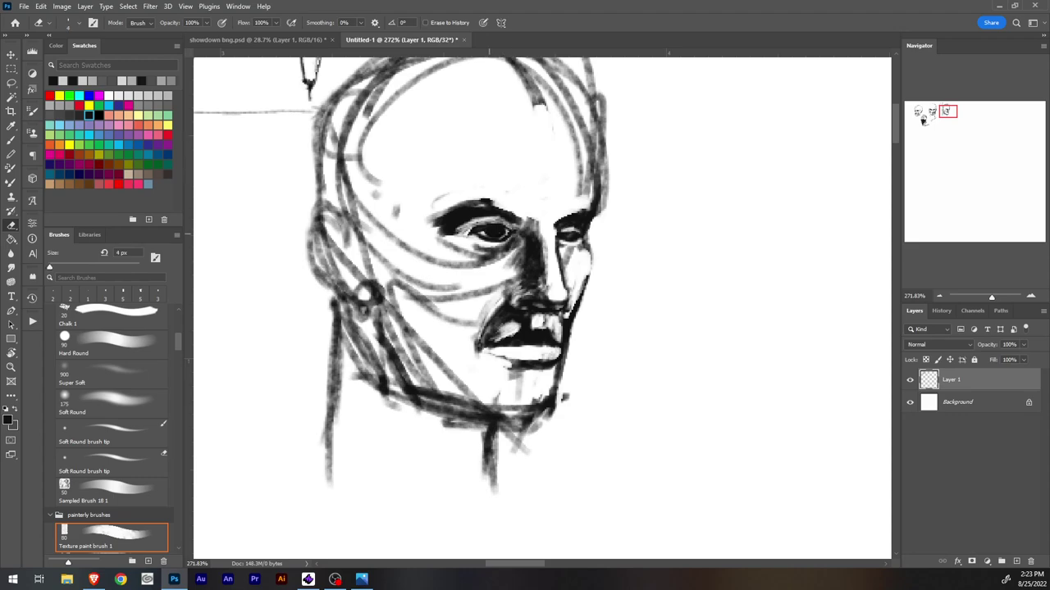
pyautogui.moveTo(477, 231); pyautogui.dragTo(484, 222)
pyautogui.moveTo(506, 227); pyautogui.dragTo(512, 226)
pyautogui.press('b')
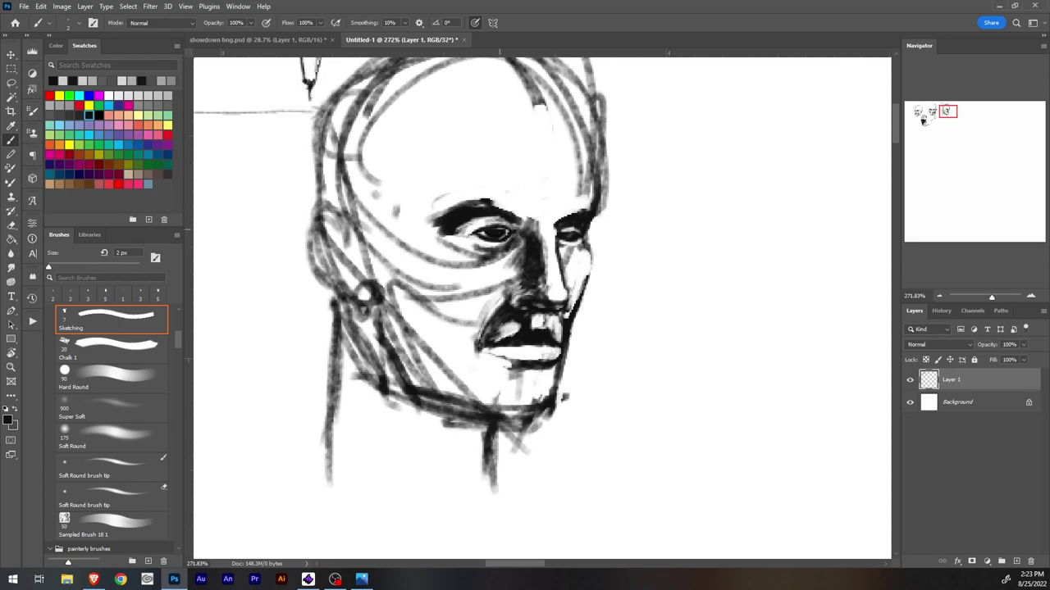
# Step: Refine the near iris and touch up the far eye, alternating a fine eraser and a 2 px brush
pyautogui.press('e')
pyautogui.moveTo(486, 232); pyautogui.dragTo(496, 238)
pyautogui.press('b')
pyautogui.press('e')
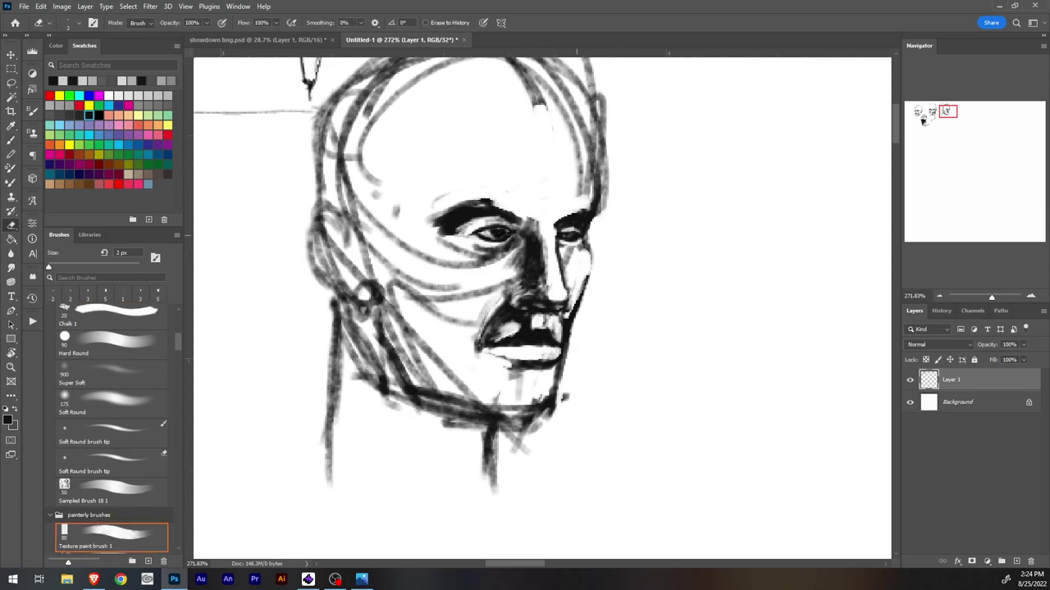
pyautogui.press('b')
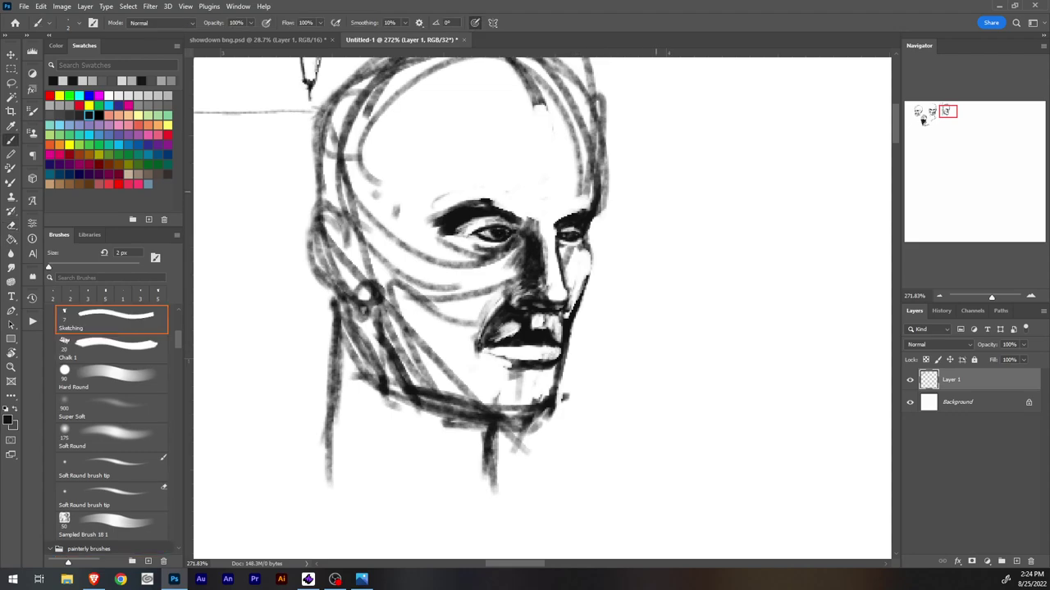
pyautogui.press('e')
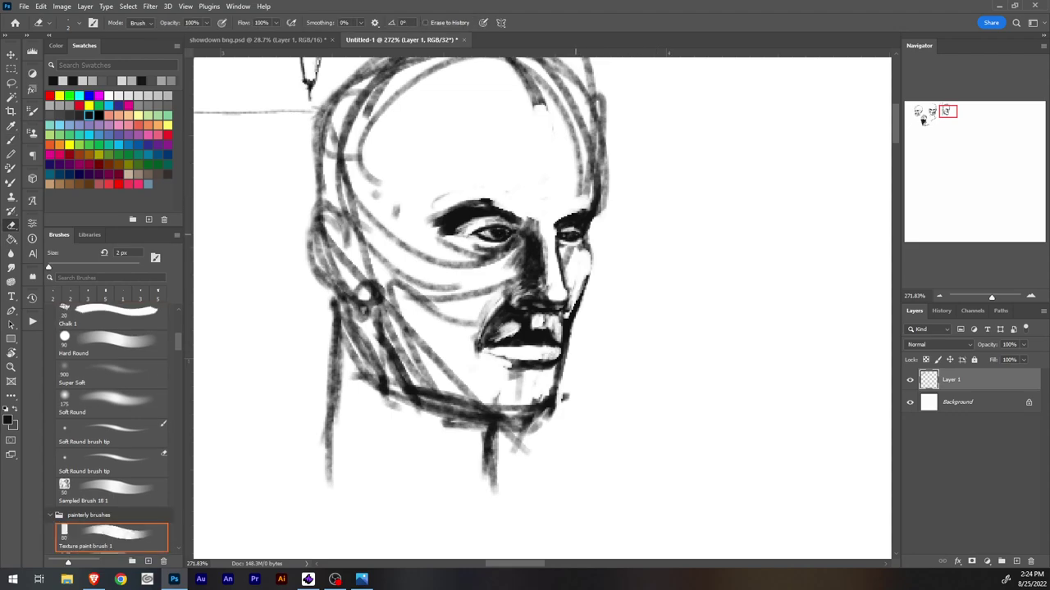
pyautogui.press('b')
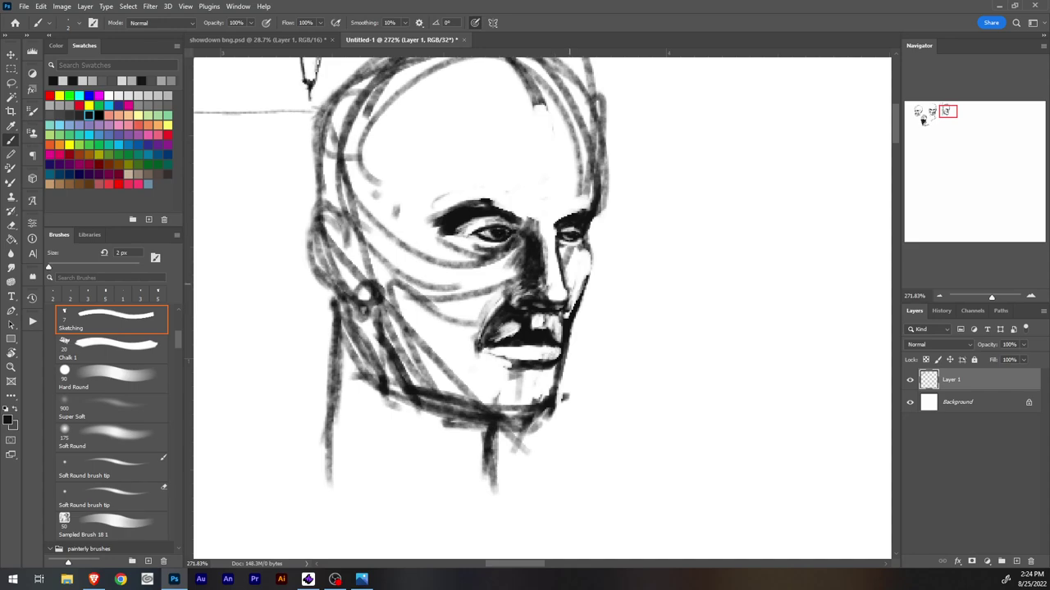
# Step: Fill the area between the nose and upper lip with black, and erase along the upper lip to restore its edge
pyautogui.moveTo(550, 316)
pyautogui.mouseDown()
pyautogui.moveTo(552, 330)
pyautogui.moveTo(536, 316)
pyautogui.moveTo(533, 328)
pyautogui.moveTo(507, 325)
pyautogui.moveTo(502, 339)
pyautogui.mouseUp()
pyautogui.press('e')
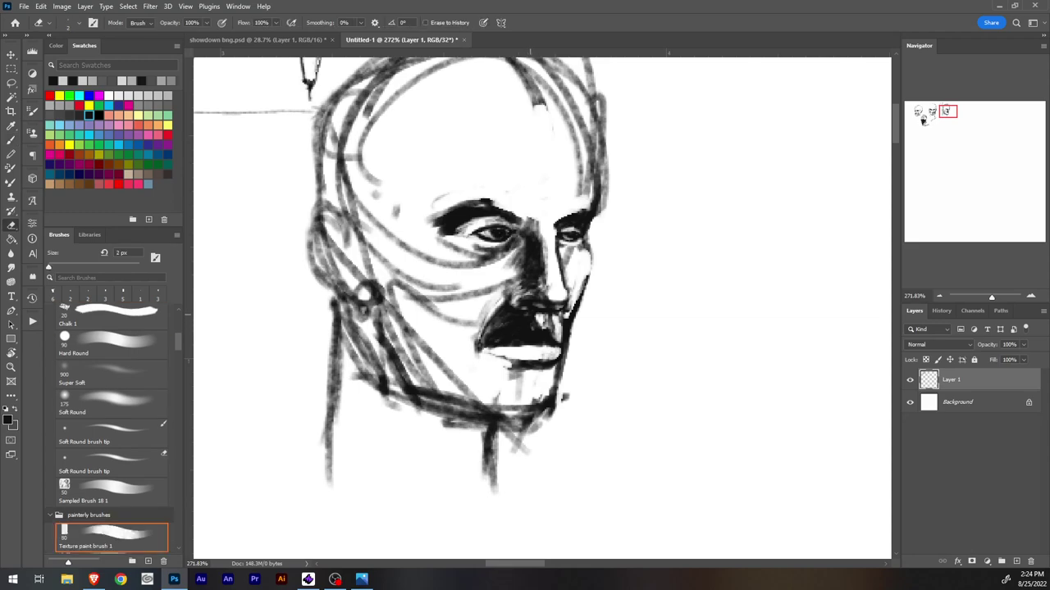
pyautogui.moveTo(526, 328); pyautogui.dragTo(549, 330)
pyautogui.press('[')
pyautogui.press('[')
pyautogui.moveTo(523, 333)
pyautogui.mouseDown()
pyautogui.moveTo(498, 345)
pyautogui.moveTo(527, 332)
pyautogui.mouseUp()
# Step: Fill the near cheek and jaw shadow with solid black at 8 px, extending it to the base of the ear
pyautogui.press('b')
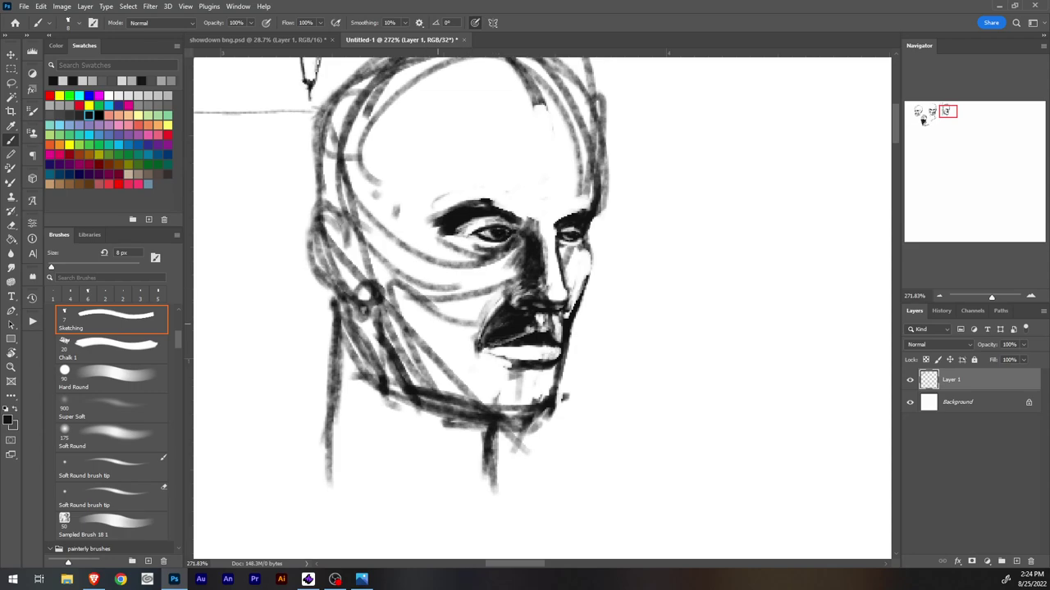
pyautogui.moveTo(404, 285)
pyautogui.mouseDown()
pyautogui.moveTo(459, 303)
pyautogui.moveTo(454, 384)
pyautogui.moveTo(464, 395)
pyautogui.mouseUp()
pyautogui.moveTo(445, 315)
pyautogui.mouseDown()
pyautogui.moveTo(401, 286)
pyautogui.moveTo(434, 255)
pyautogui.moveTo(400, 328)
pyautogui.moveTo(409, 358)
pyautogui.moveTo(451, 395)
pyautogui.moveTo(397, 336)
pyautogui.moveTo(439, 373)
pyautogui.mouseUp()
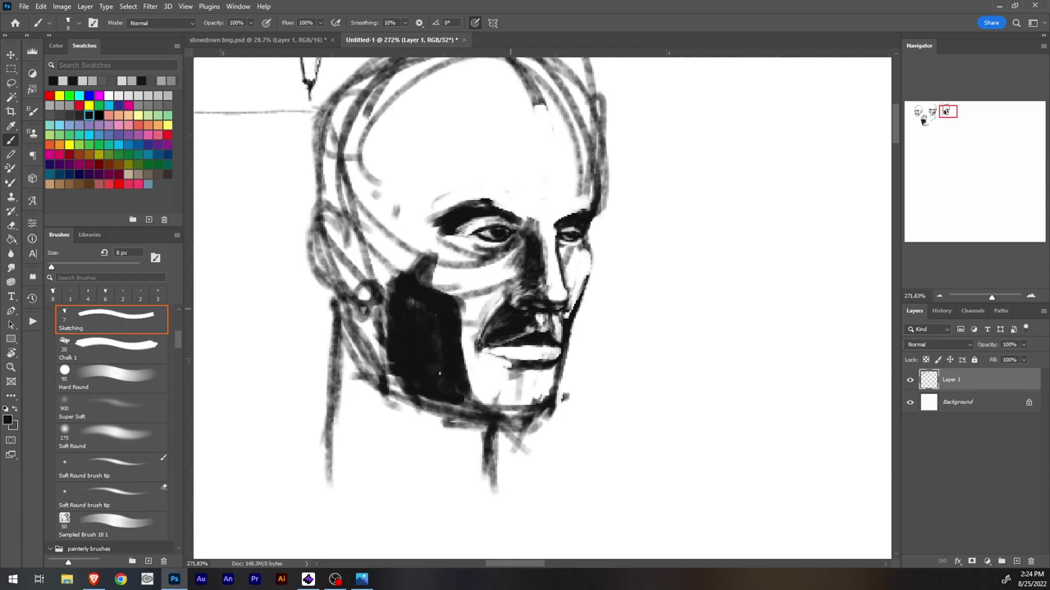
pyautogui.moveTo(385, 292); pyautogui.dragTo(369, 326)
# Step: Clean up the near ear's construction lines and outer rim with a 4 px eraser, and fill its interior with black
pyautogui.press('e')
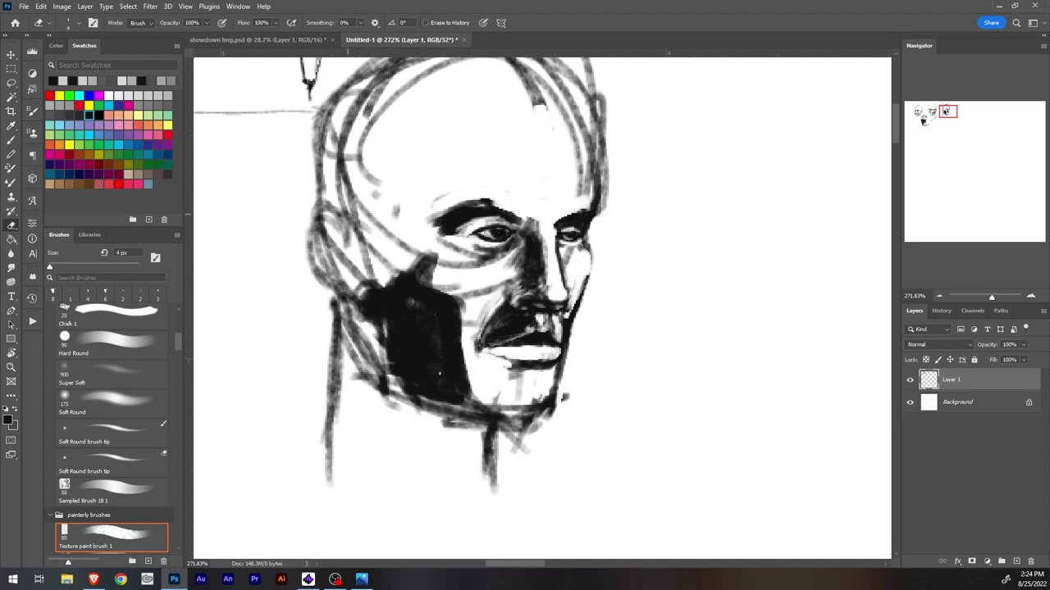
pyautogui.moveTo(343, 220)
pyautogui.mouseDown()
pyautogui.moveTo(315, 233)
pyautogui.moveTo(311, 263)
pyautogui.moveTo(349, 297)
pyautogui.moveTo(336, 299)
pyautogui.moveTo(359, 288)
pyautogui.mouseUp()
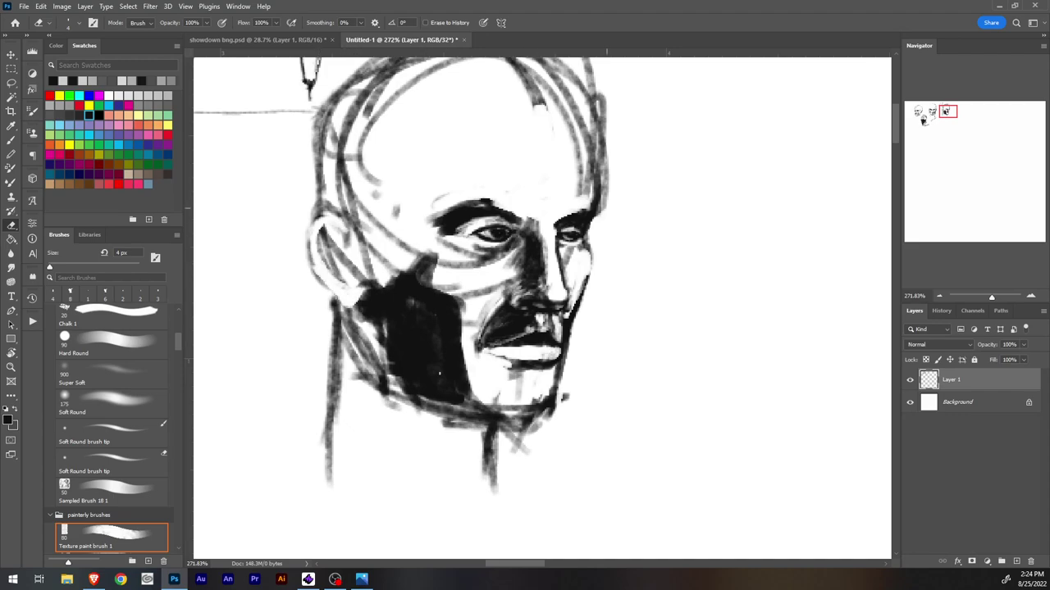
pyautogui.press('b')
pyautogui.press('e')
pyautogui.moveTo(312, 216)
pyautogui.mouseDown()
pyautogui.moveTo(320, 203)
pyautogui.moveTo(308, 251)
pyautogui.mouseUp()
pyautogui.press('b')
pyautogui.moveTo(325, 215)
pyautogui.mouseDown()
pyautogui.moveTo(313, 231)
pyautogui.moveTo(332, 234)
pyautogui.moveTo(324, 258)
pyautogui.moveTo(336, 270)
pyautogui.moveTo(340, 246)
pyautogui.moveTo(328, 283)
pyautogui.moveTo(336, 291)
pyautogui.moveTo(322, 256)
pyautogui.moveTo(339, 303)
pyautogui.moveTo(354, 266)
pyautogui.mouseUp()
pyautogui.press('e')
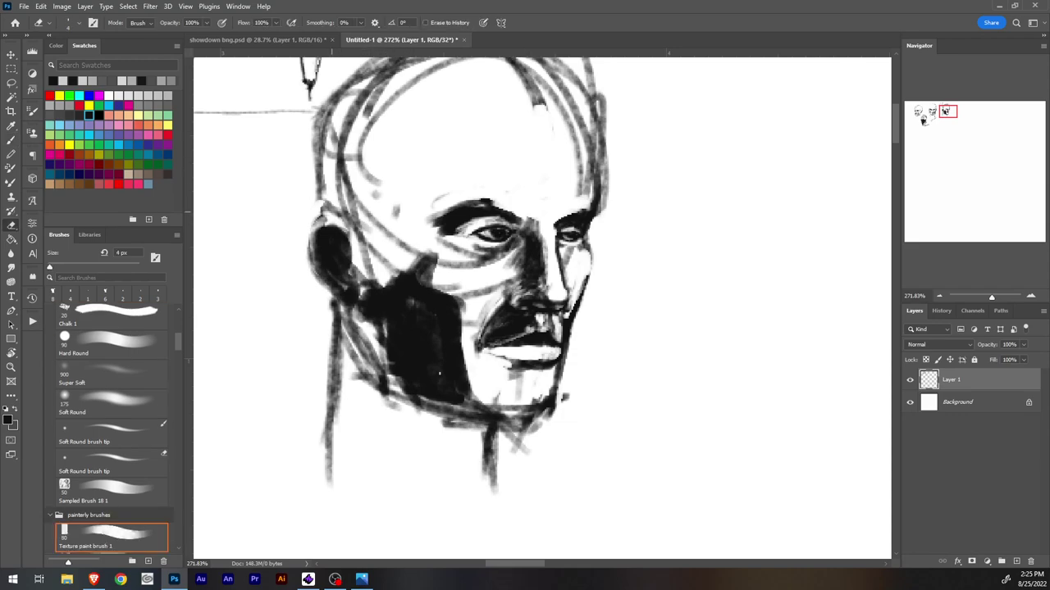
# Step: Ink a thick black contour along the back of the skull above the ear with a 9 px brush
pyautogui.press('b')
pyautogui.moveTo(324, 177); pyautogui.dragTo(312, 218)
pyautogui.moveTo(322, 131); pyautogui.dragTo(310, 215)
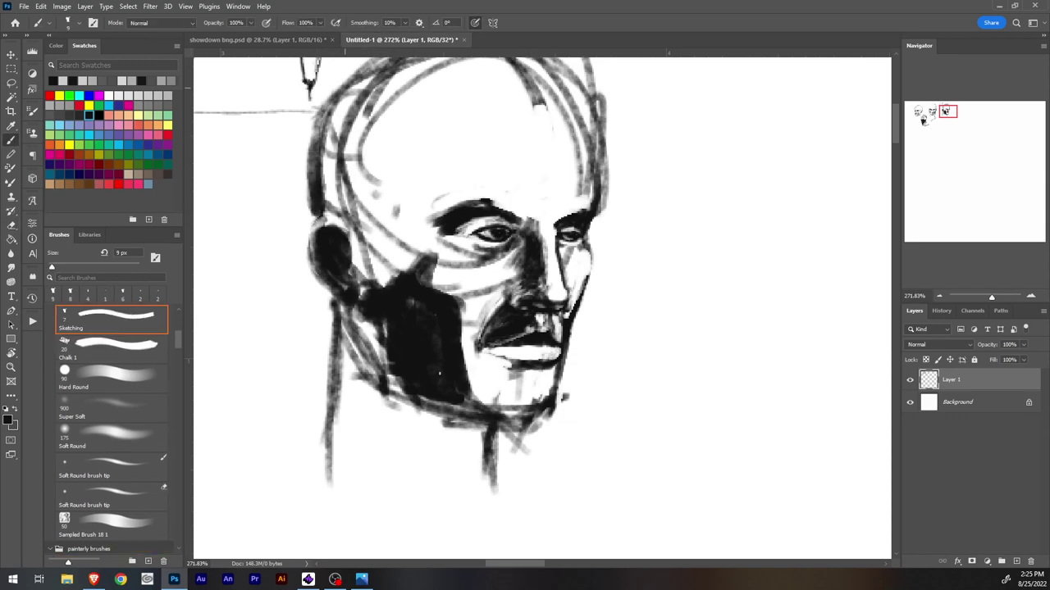
pyautogui.moveTo(337, 102)
pyautogui.mouseDown()
pyautogui.moveTo(308, 190)
pyautogui.moveTo(323, 205)
pyautogui.moveTo(310, 223)
pyautogui.mouseUp()
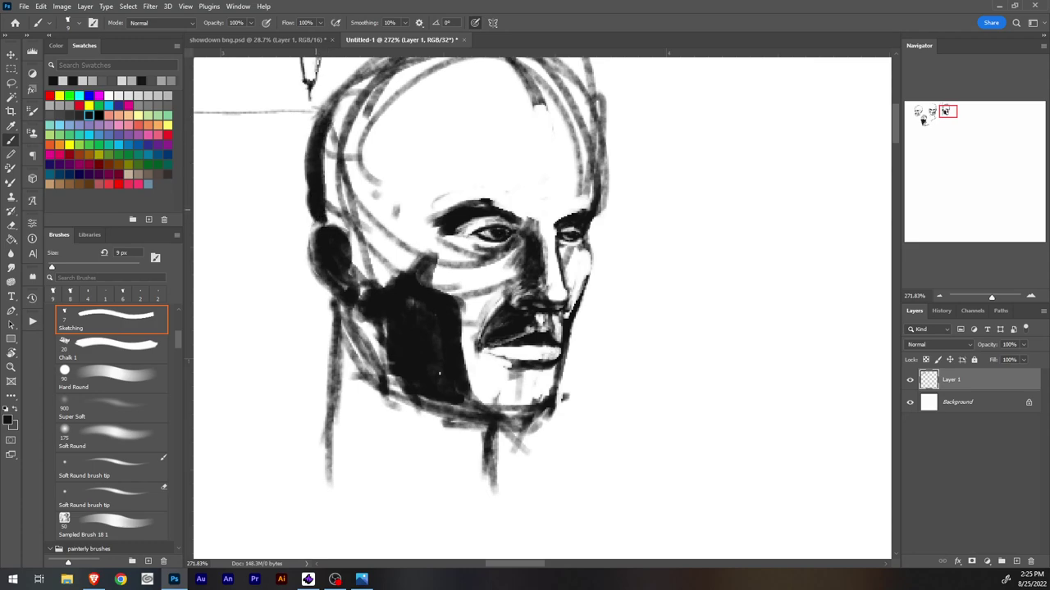
pyautogui.moveTo(313, 159); pyautogui.dragTo(303, 210)
# Step: Thin the back-of-skull contour with a 6 px eraser and erase the outer construction lines over the crown and forehead at 9 px
pyautogui.click(103, 435)
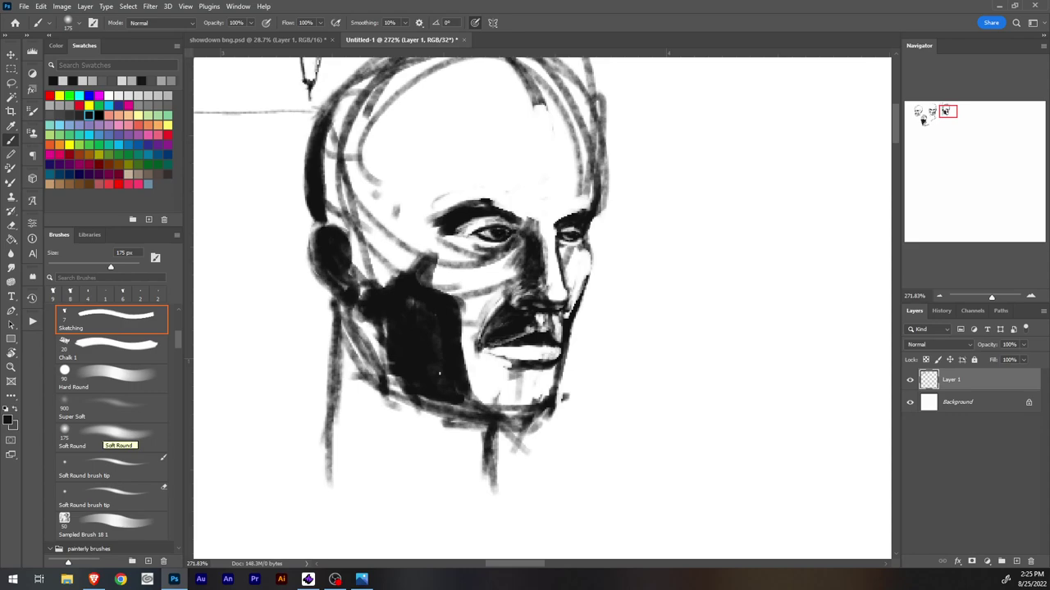
pyautogui.press('e')
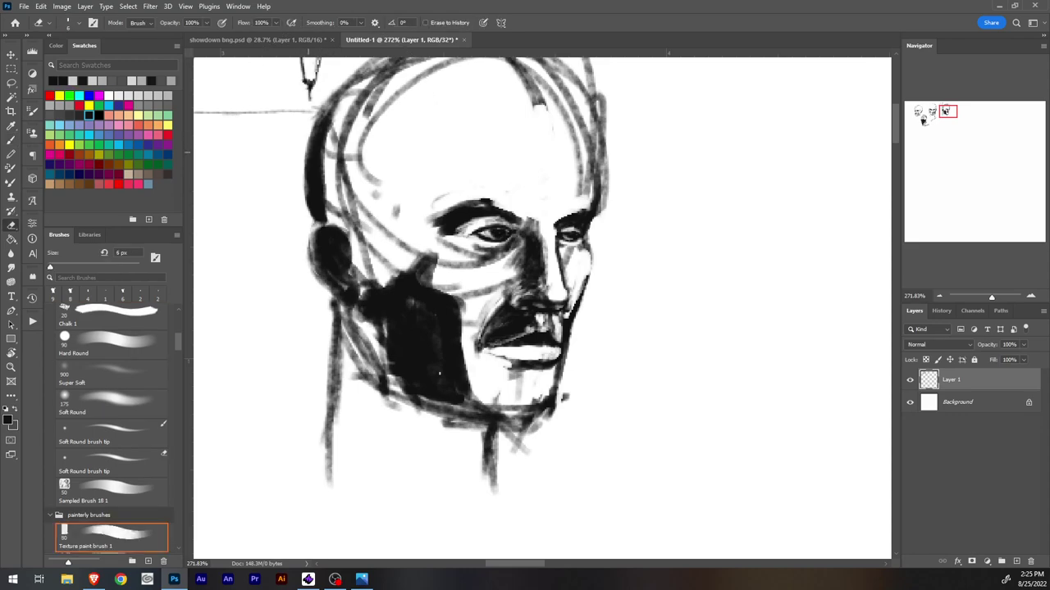
pyautogui.moveTo(316, 211)
pyautogui.mouseDown()
pyautogui.moveTo(320, 129)
pyautogui.moveTo(344, 93)
pyautogui.mouseUp()
pyautogui.moveTo(322, 155)
pyautogui.mouseDown()
pyautogui.moveTo(383, 64)
pyautogui.moveTo(407, 60)
pyautogui.mouseUp()
pyautogui.moveTo(439, 374)
pyautogui.mouseDown()
pyautogui.moveTo(486, 416)
pyautogui.moveTo(523, 517)
pyautogui.mouseUp()
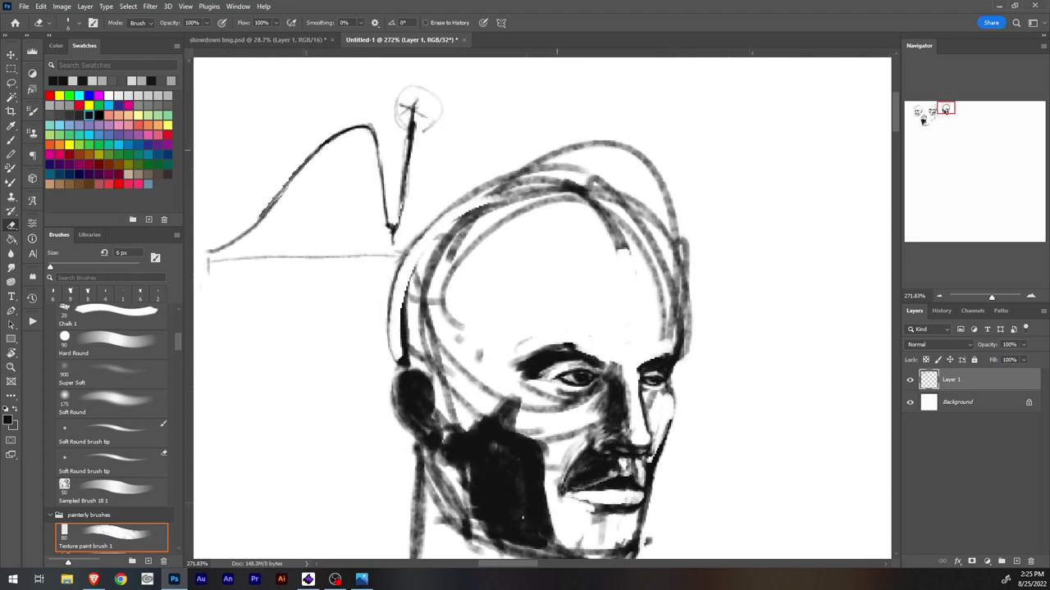
pyautogui.moveTo(519, 172)
pyautogui.mouseDown()
pyautogui.moveTo(558, 164)
pyautogui.moveTo(589, 176)
pyautogui.moveTo(492, 185)
pyautogui.moveTo(648, 155)
pyautogui.moveTo(675, 237)
pyautogui.moveTo(685, 357)
pyautogui.moveTo(688, 251)
pyautogui.mouseUp()
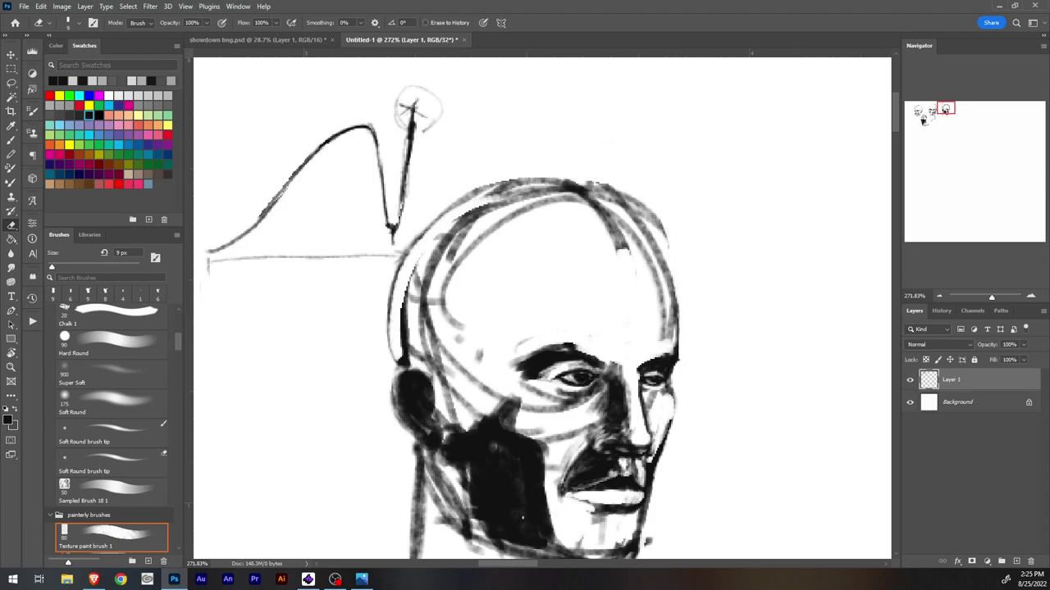
pyautogui.moveTo(522, 516); pyautogui.dragTo(564, 414)
pyautogui.moveTo(699, 101)
pyautogui.mouseDown()
pyautogui.moveTo(663, 91)
pyautogui.moveTo(703, 164)
pyautogui.mouseUp()
# Step: Redraw the skull contour, inking the forehead side at 9 px and the crown and back of the head at 7 px
pyautogui.press('b')
pyautogui.moveTo(665, 112); pyautogui.dragTo(713, 214)
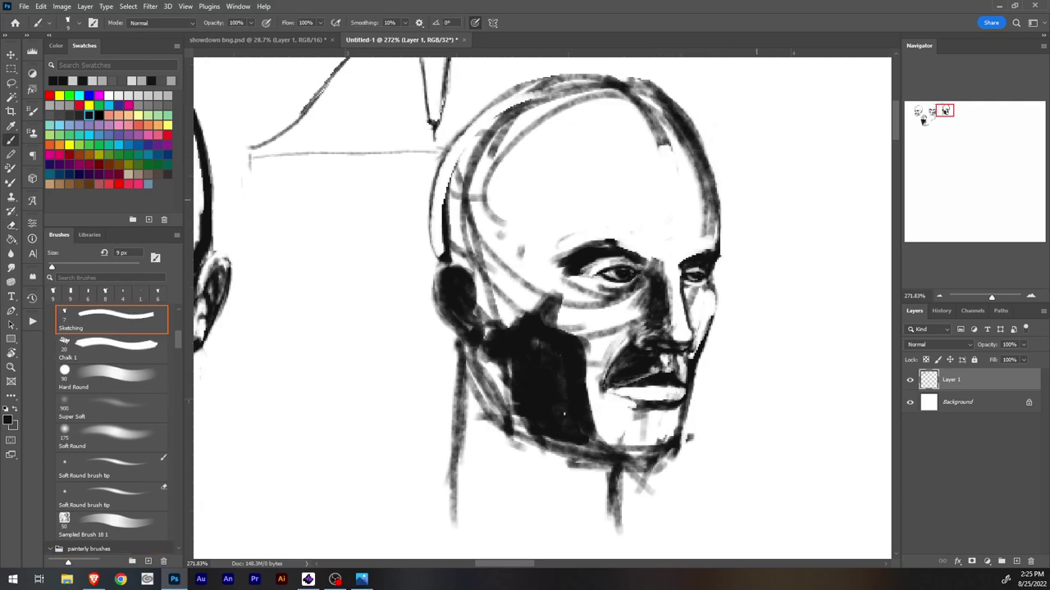
pyautogui.press('[')
pyautogui.press('[')
pyautogui.moveTo(679, 132); pyautogui.dragTo(537, 75)
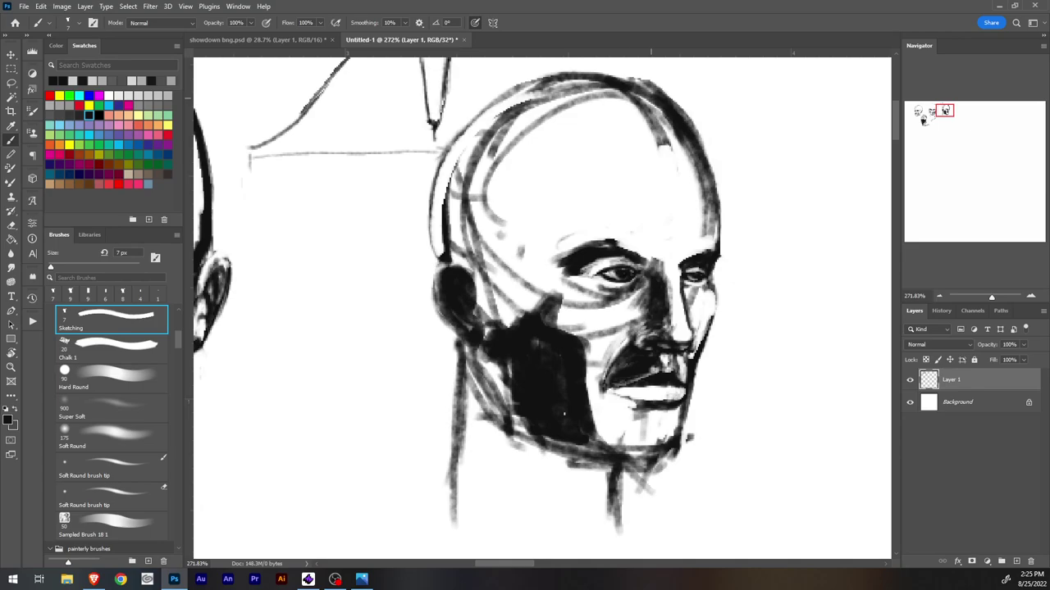
pyautogui.moveTo(654, 95); pyautogui.dragTo(537, 69)
pyautogui.moveTo(604, 78); pyautogui.dragTo(469, 131)
pyautogui.moveTo(563, 75)
pyautogui.mouseDown()
pyautogui.moveTo(495, 105)
pyautogui.moveTo(434, 234)
pyautogui.moveTo(443, 267)
pyautogui.mouseUp()
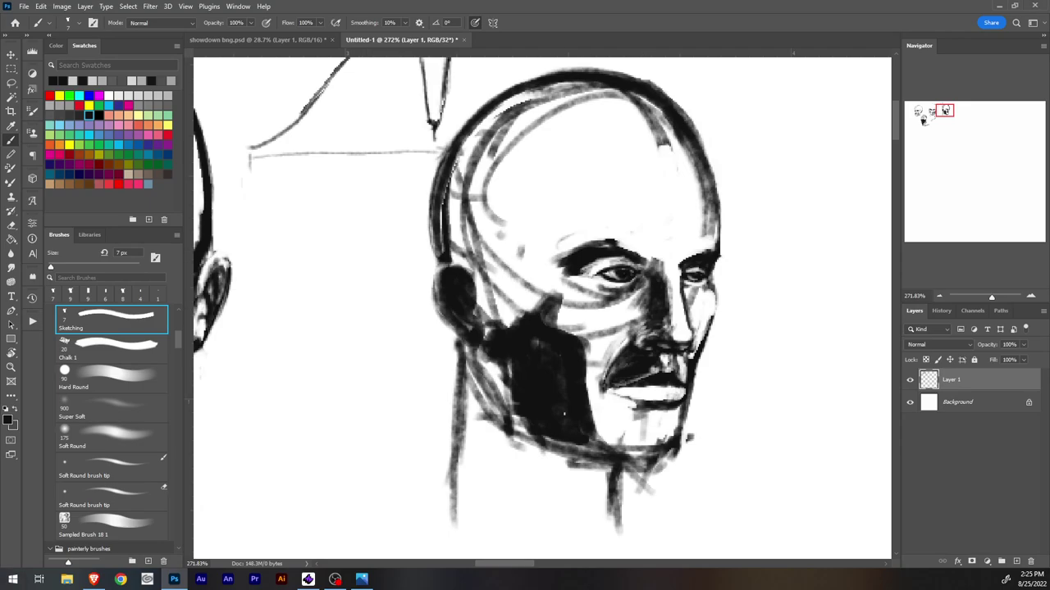
pyautogui.moveTo(402, 312)
pyautogui.mouseDown()
pyautogui.moveTo(424, 291)
pyautogui.moveTo(835, 313)
pyautogui.moveTo(754, 354)
pyautogui.mouseUp()
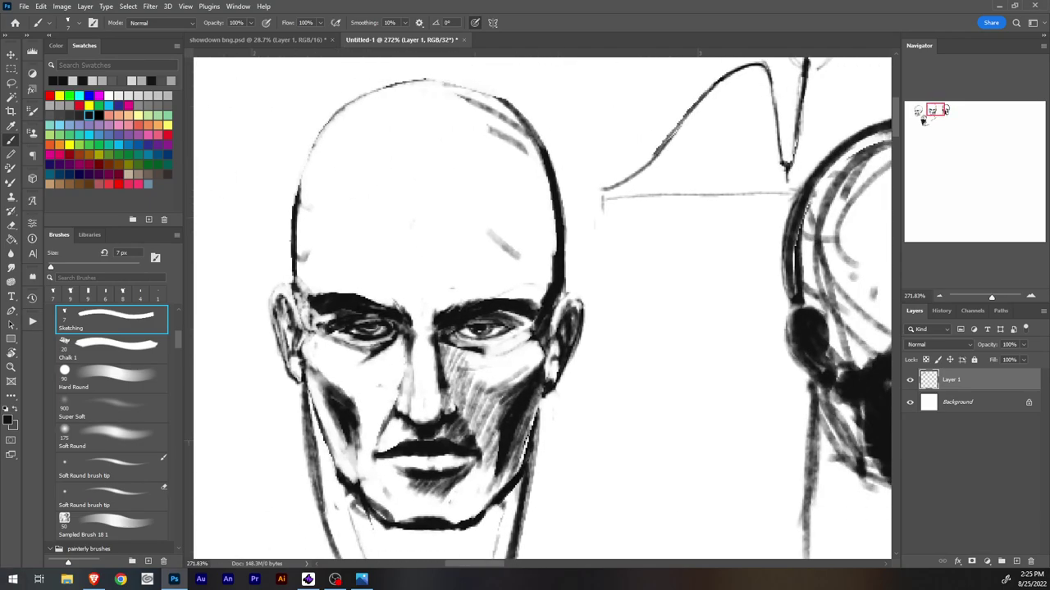
pyautogui.moveTo(542, 309); pyautogui.dragTo(470, 308)
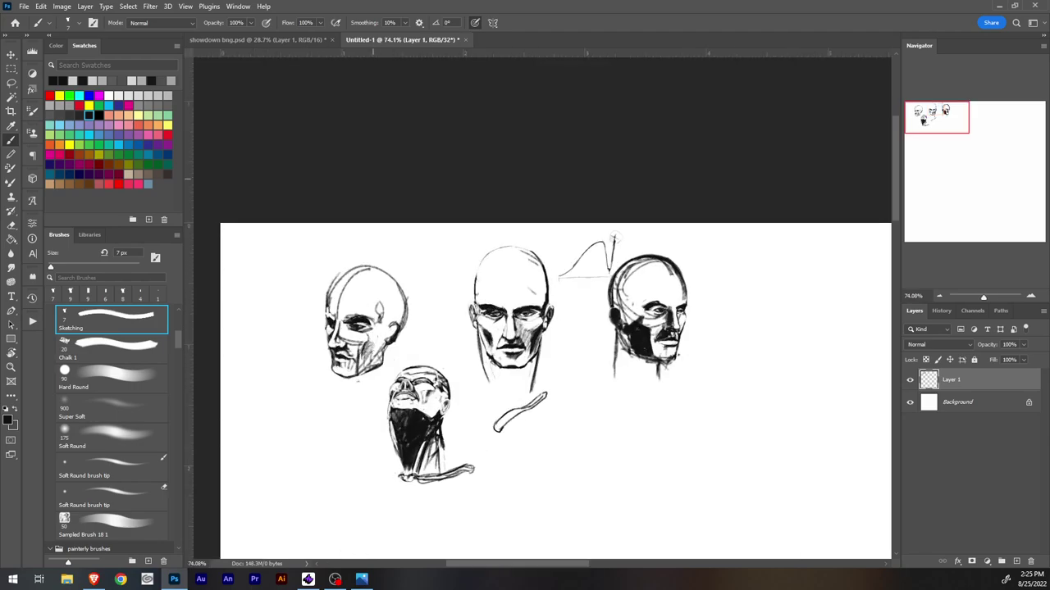
pyautogui.moveTo(613, 236); pyautogui.dragTo(587, 72)
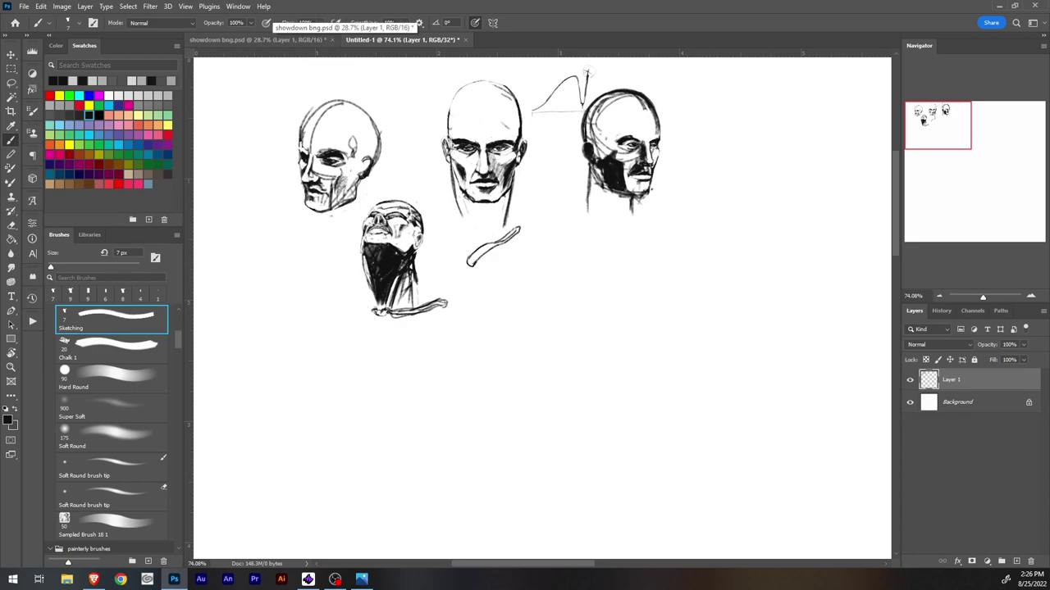
pyautogui.click(271, 40)
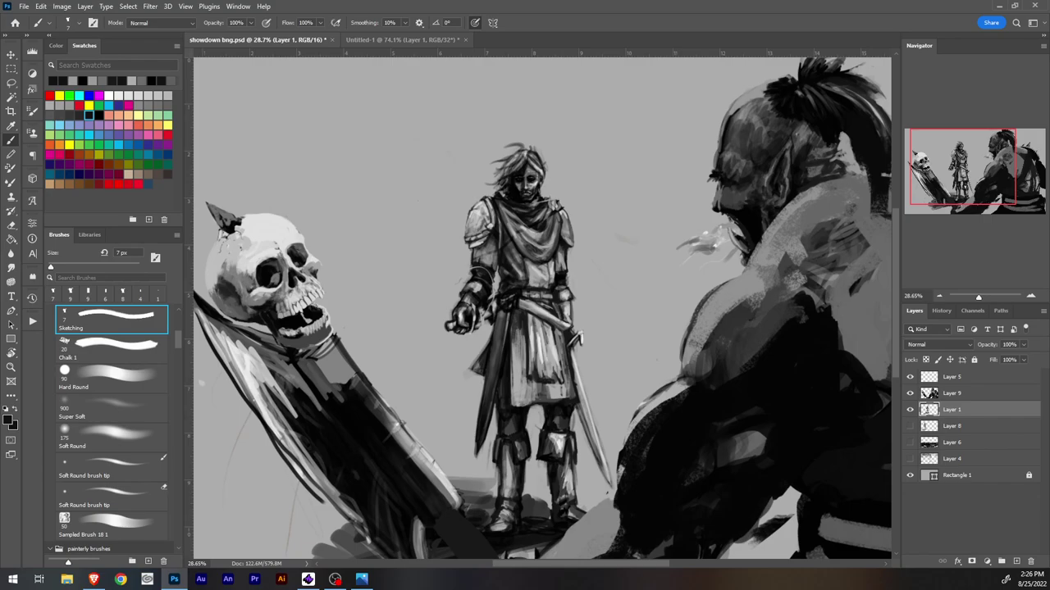
pyautogui.click(373, 40)
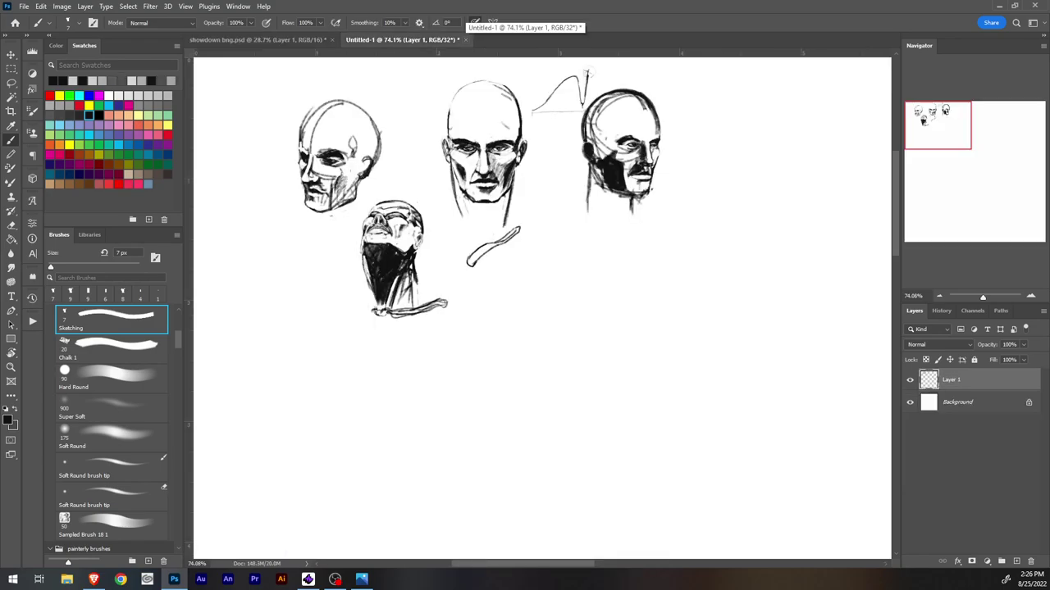
# Step: Save the page on the computer as warmup 8_25_22 in Photoshop format in the warmup journal folder with maximum compatibility, and close it
pyautogui.click(24, 6)
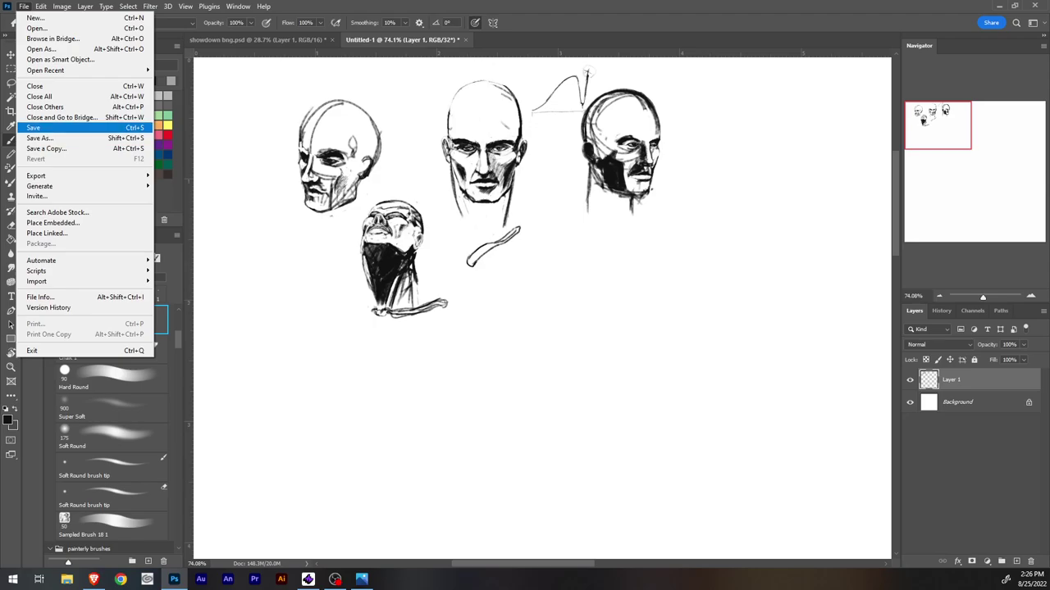
pyautogui.press('Return')
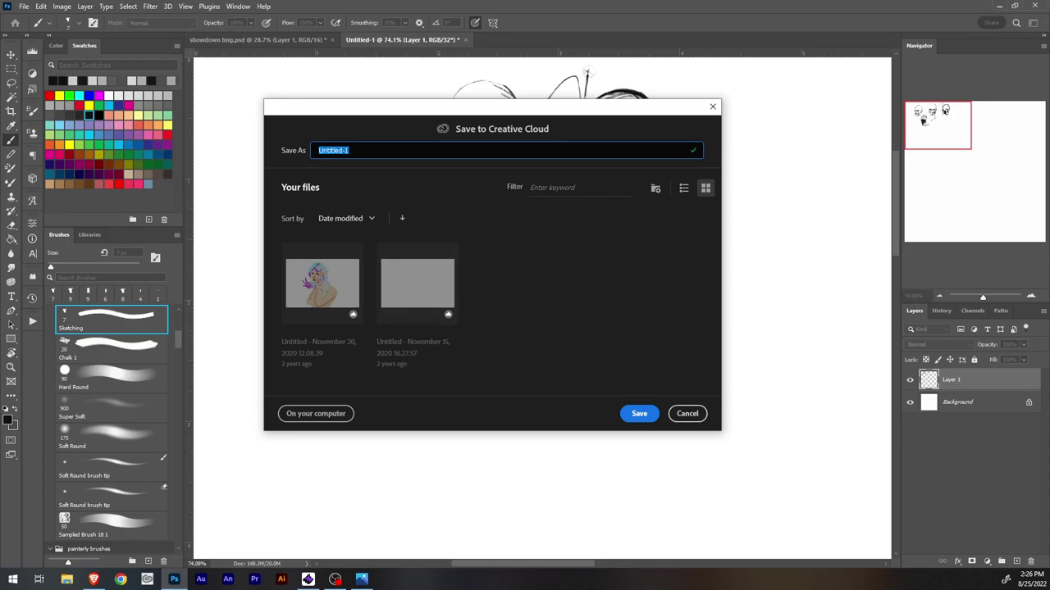
pyautogui.click(316, 414)
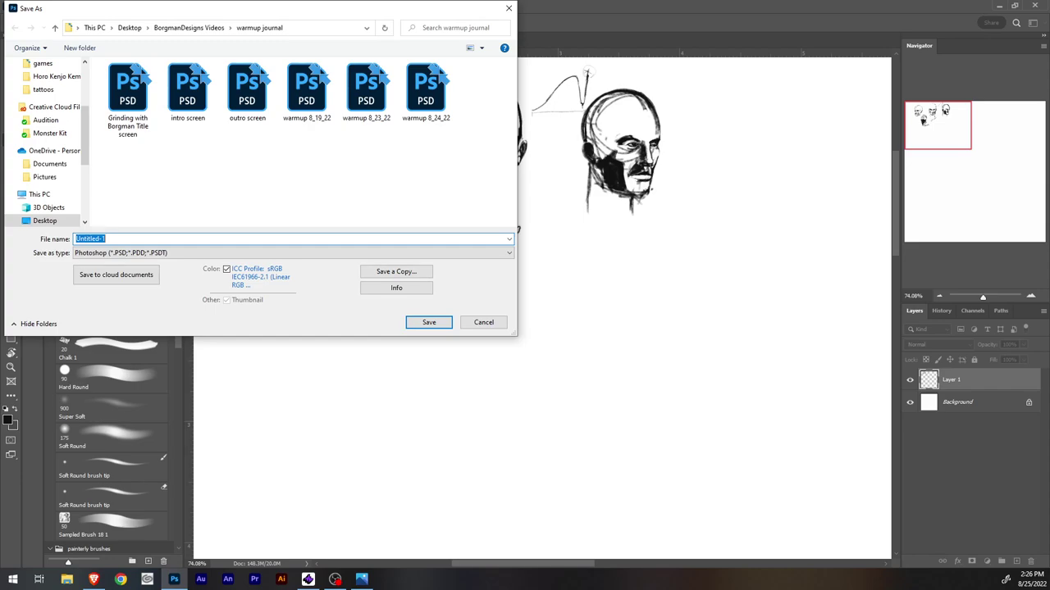
pyautogui.write('warmup ')
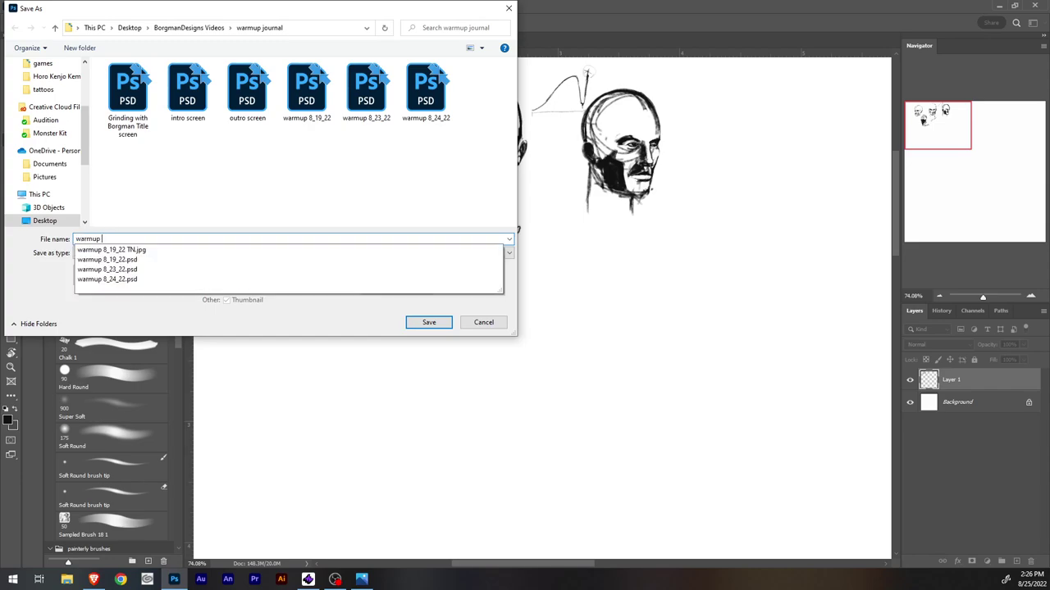
pyautogui.write('8_25_')
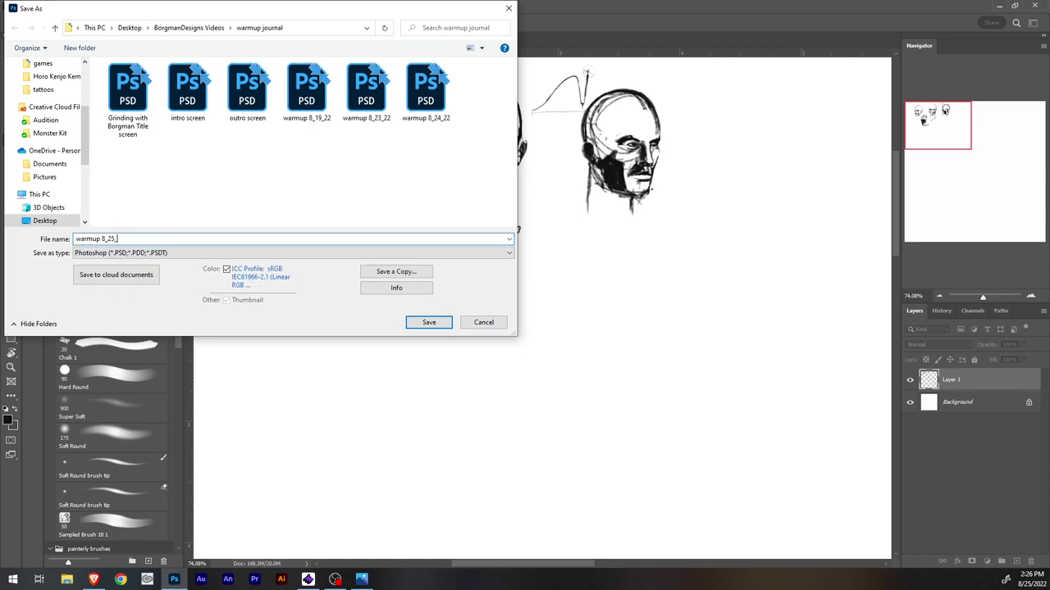
pyautogui.write('22')
pyautogui.press('Return')
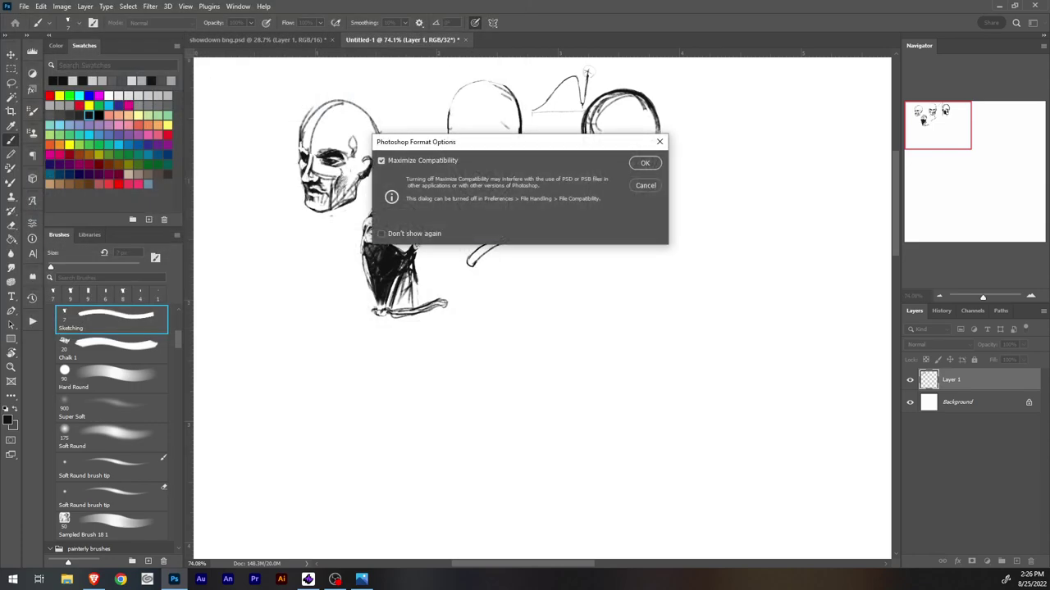
pyautogui.press('Return')
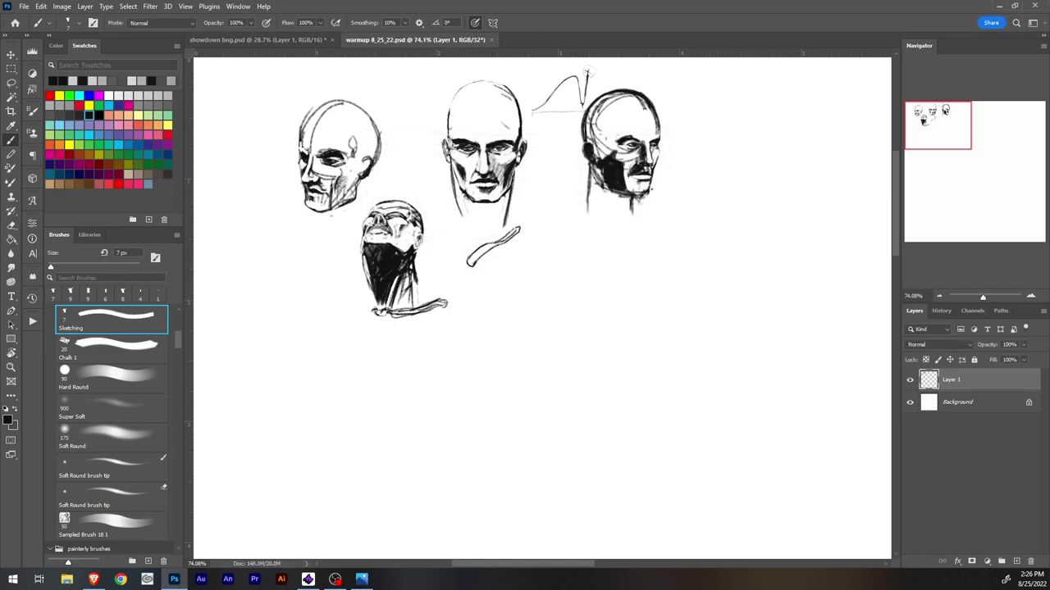
pyautogui.click(491, 40)
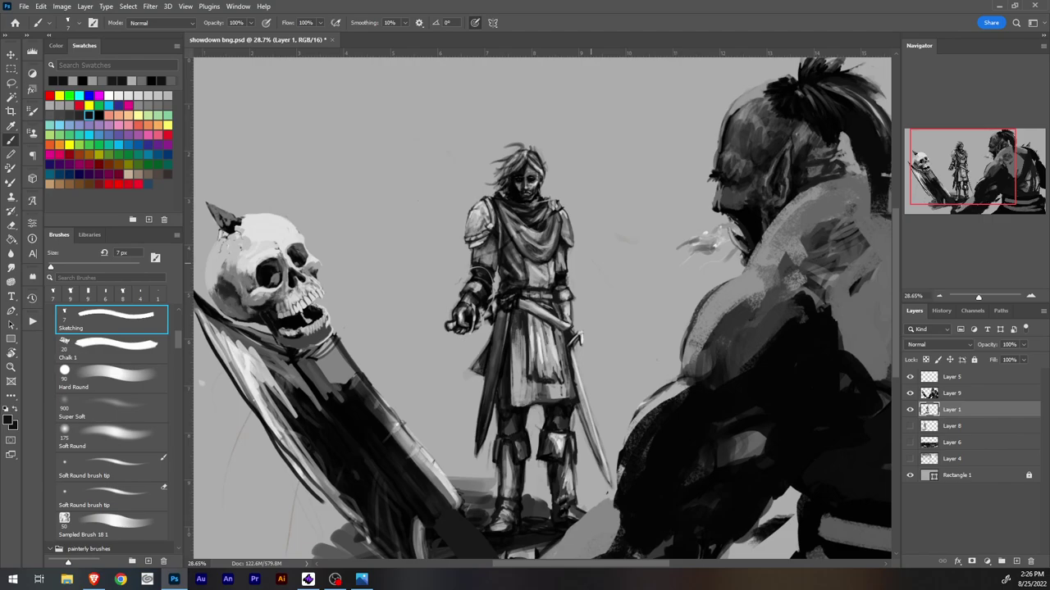
# Step: Examine the showdown bng painting across the skull shield, the central knight and the large warrior's back
pyautogui.hscroll(-1, 542, 308)
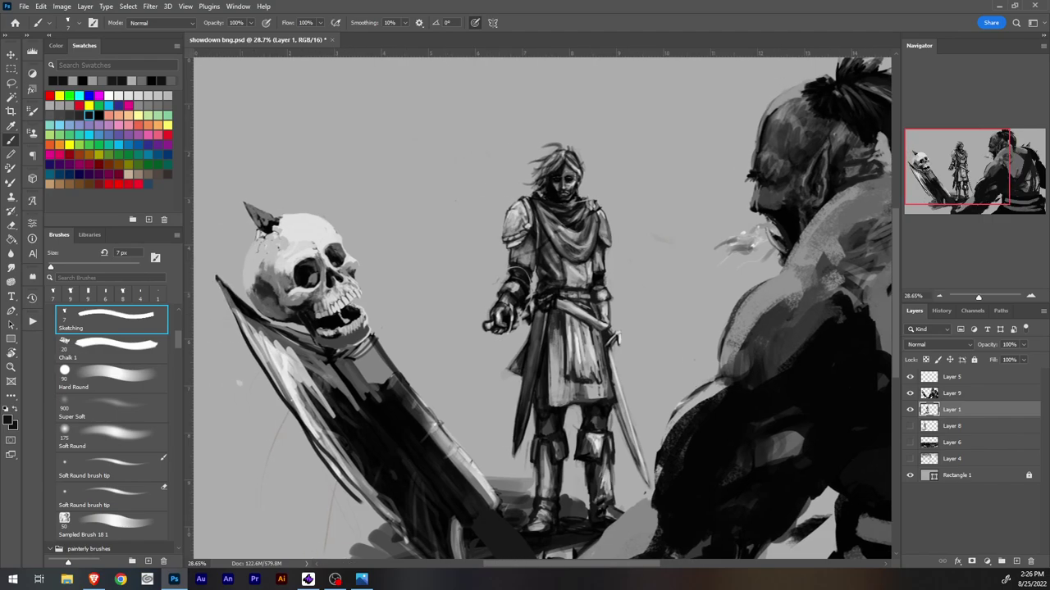
pyautogui.moveTo(538, 312); pyautogui.dragTo(623, 311)
pyautogui.moveTo(287, 246); pyautogui.dragTo(865, 367)
pyautogui.scroll(-5, 543, 309)
pyautogui.hscroll(5, 542, 308)
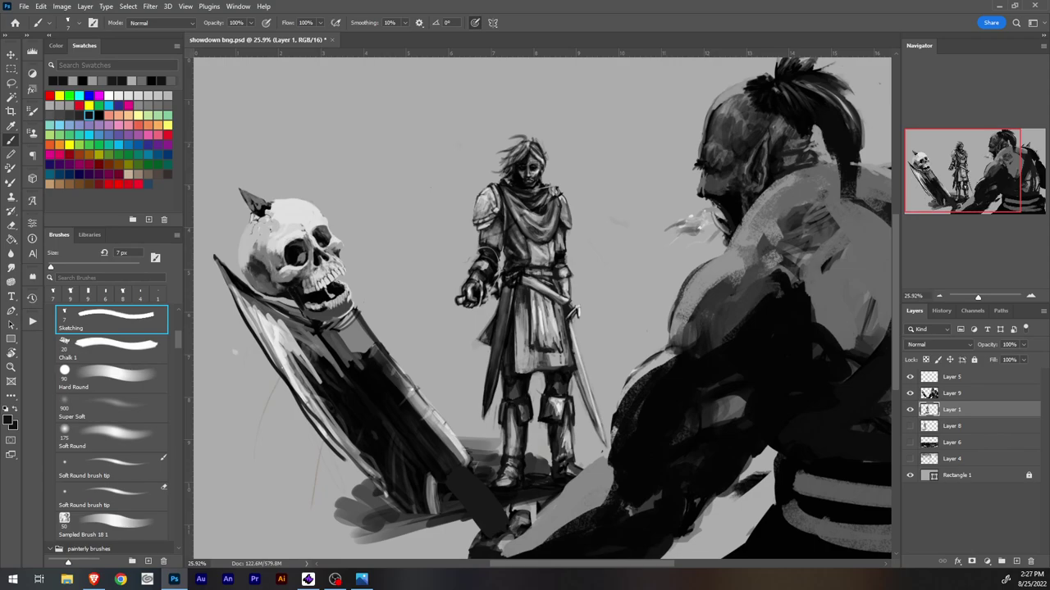
pyautogui.hscroll(3, 542, 308)
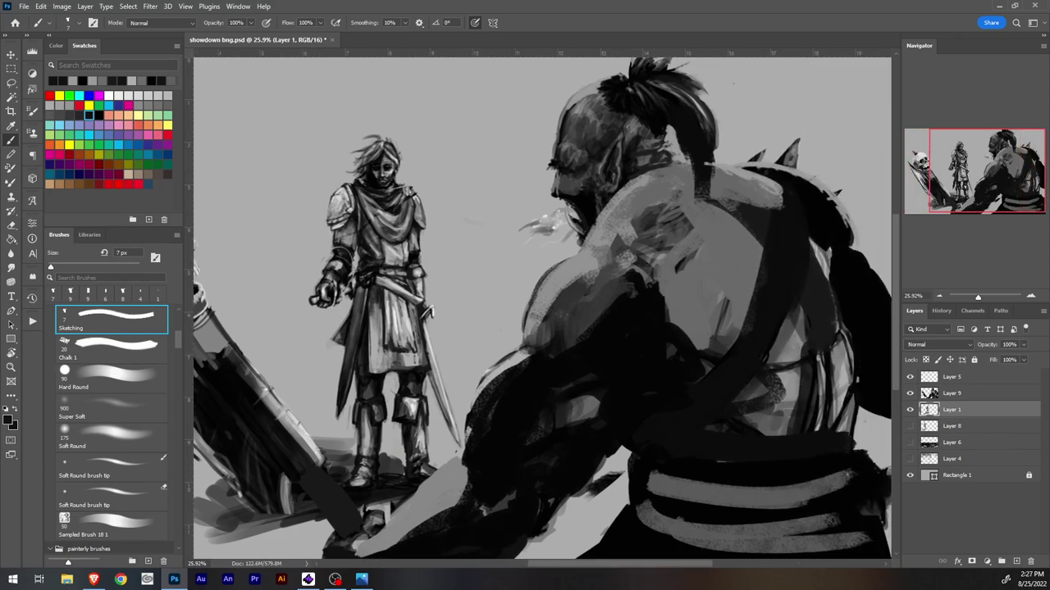
pyautogui.hscroll(-3, 542, 309)
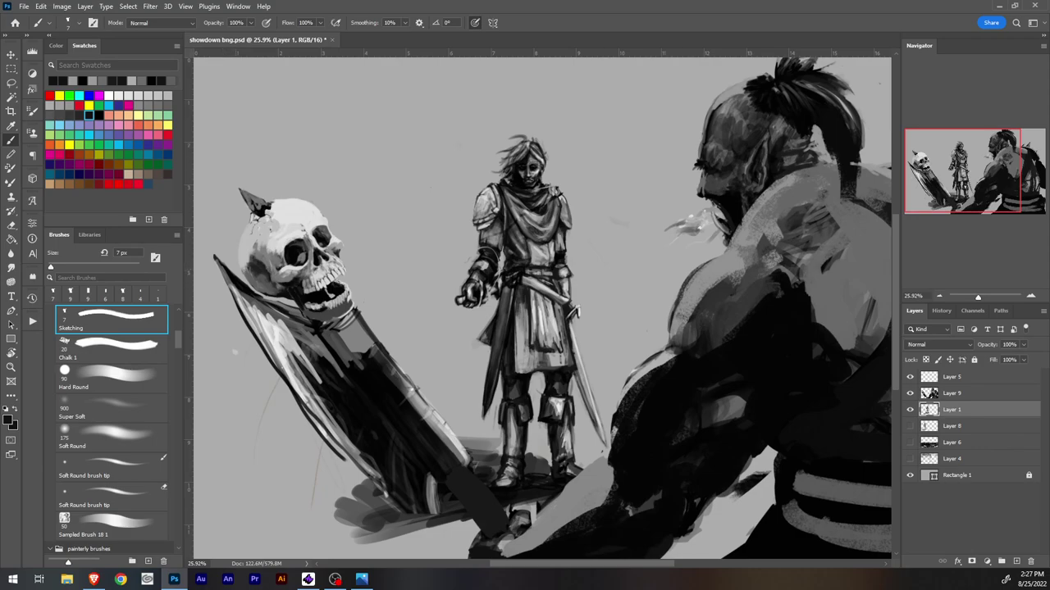
pyautogui.moveTo(809, 336); pyautogui.dragTo(670, 335)
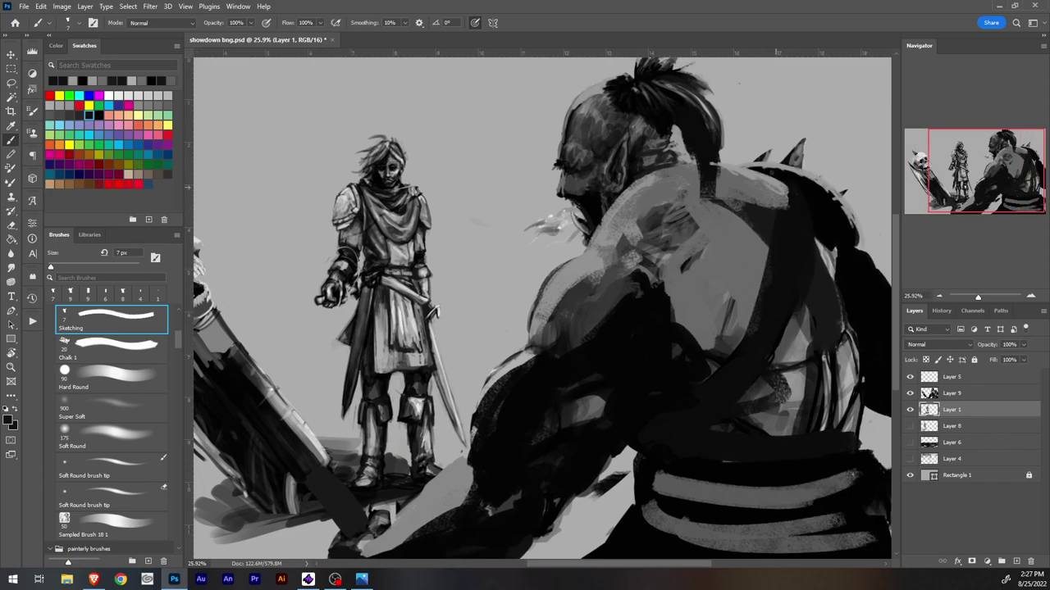
pyautogui.moveTo(670, 336); pyautogui.dragTo(809, 336)
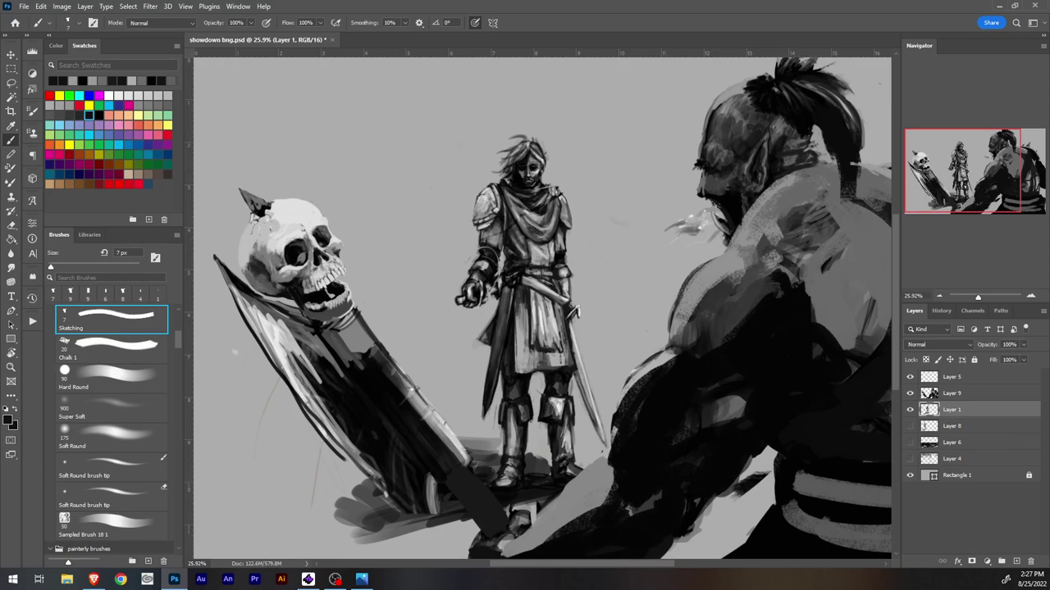
pyautogui.scroll(5, 545, 307)
pyautogui.moveTo(533, 172); pyautogui.dragTo(484, 341)
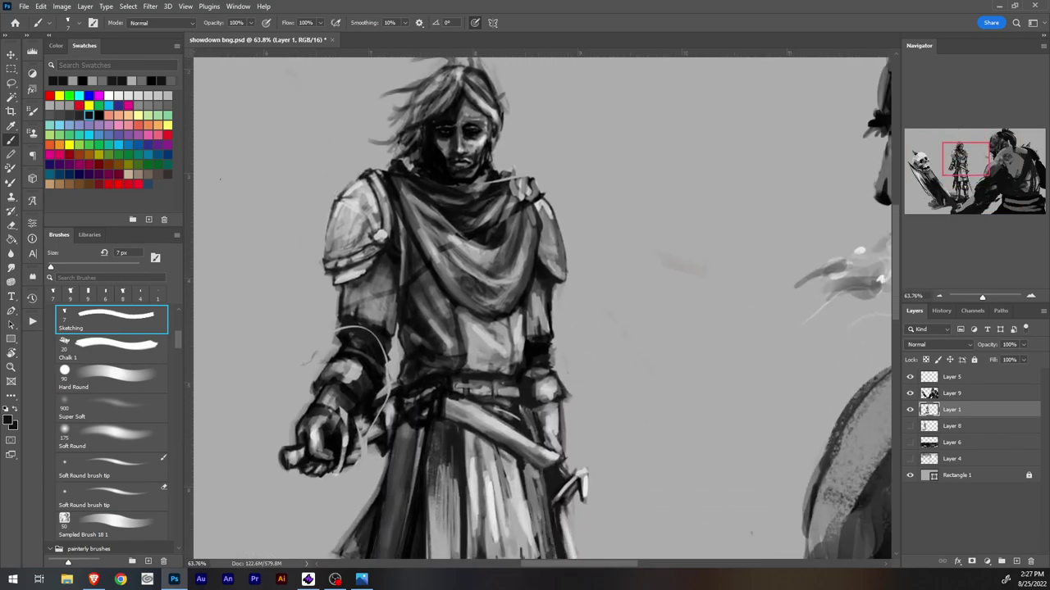
# Step: Turn on the Layer 4 sky, check Layers 6 and 8 against the figures, and leave those two hidden
pyautogui.scroll(-4, 533, 287)
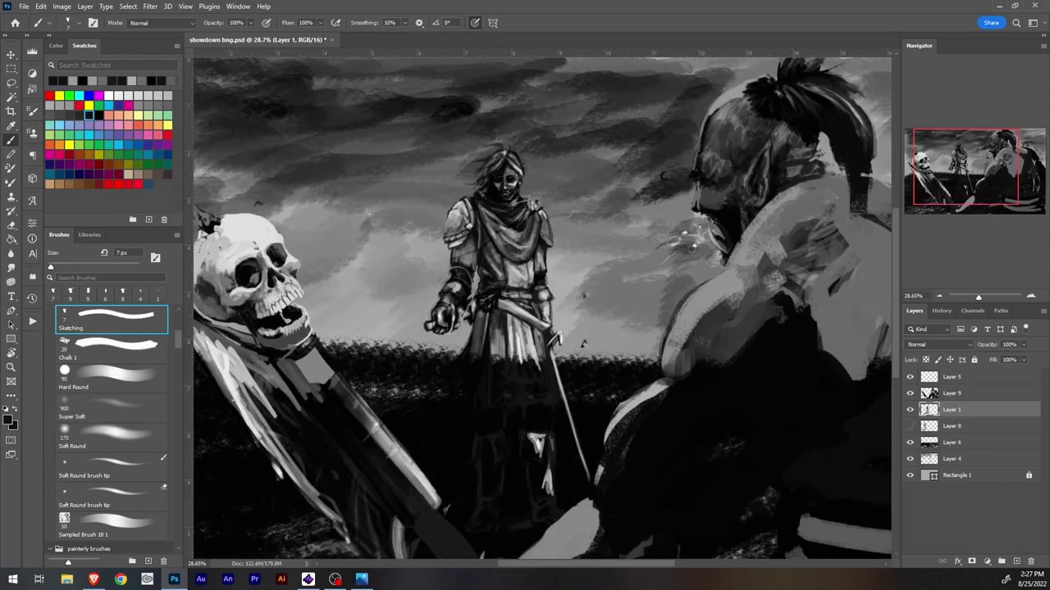
pyautogui.moveTo(508, 283); pyautogui.dragTo(520, 283)
pyautogui.click(909, 426)
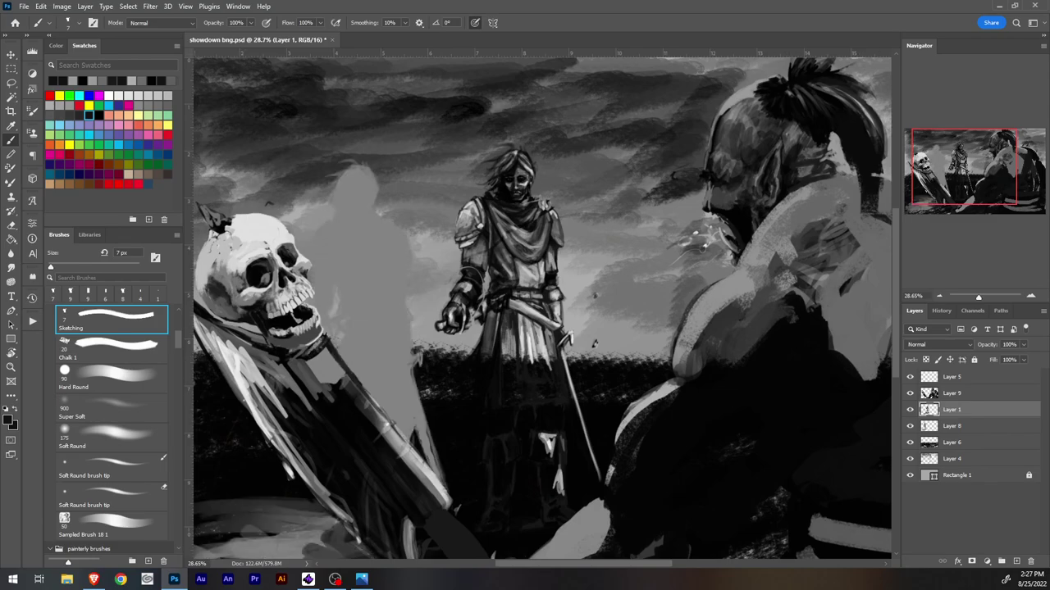
pyautogui.click(910, 426)
pyautogui.click(909, 442)
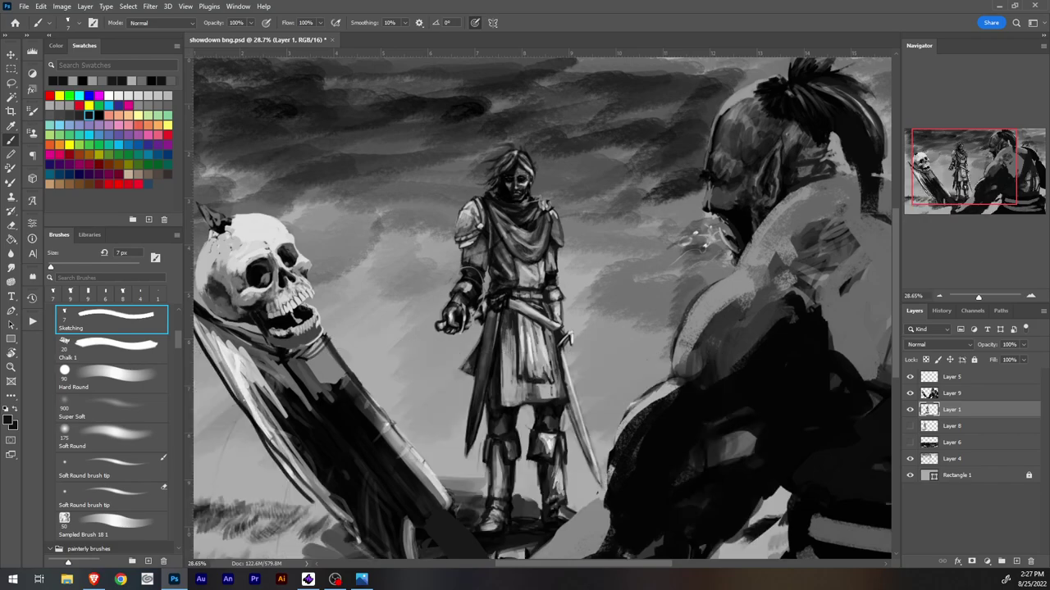
# Step: Review the overall composition against the cloudy sky, and inspect the knight and the skull up close
pyautogui.scroll(-1, 542, 309)
pyautogui.scroll(-10, 542, 308)
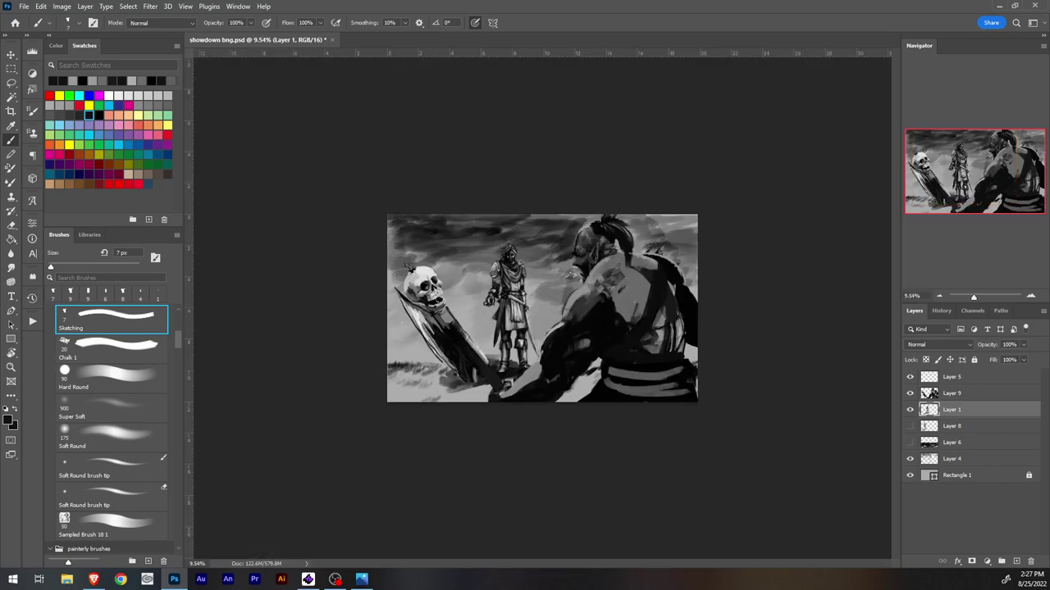
pyautogui.scroll(5, 542, 309)
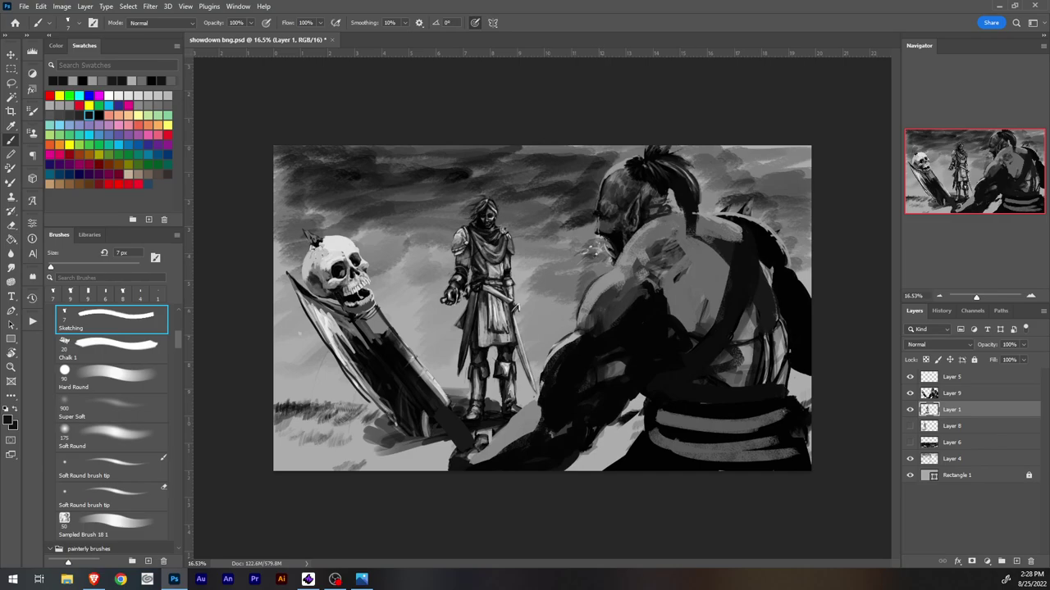
pyautogui.scroll(6, 606, 345)
pyautogui.moveTo(574, 271); pyautogui.dragTo(660, 521)
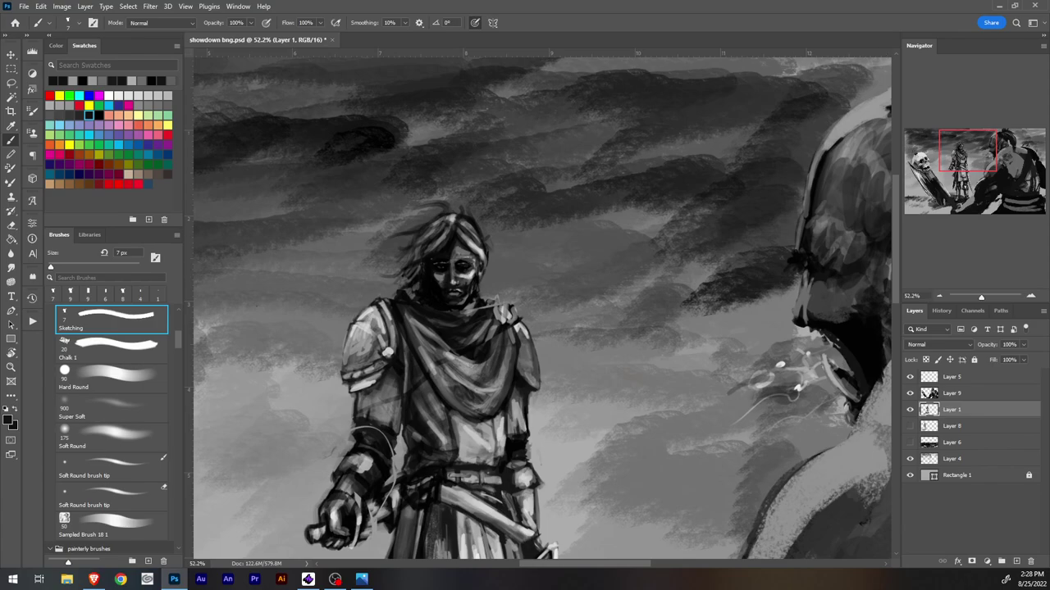
pyautogui.moveTo(525, 344); pyautogui.dragTo(571, 284)
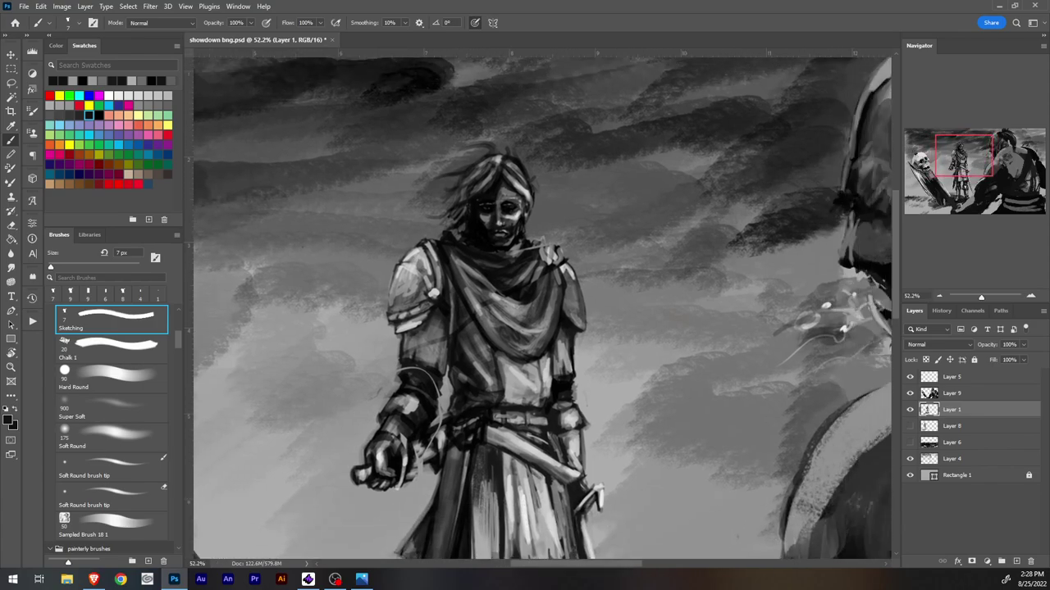
pyautogui.moveTo(525, 352); pyautogui.dragTo(557, 267)
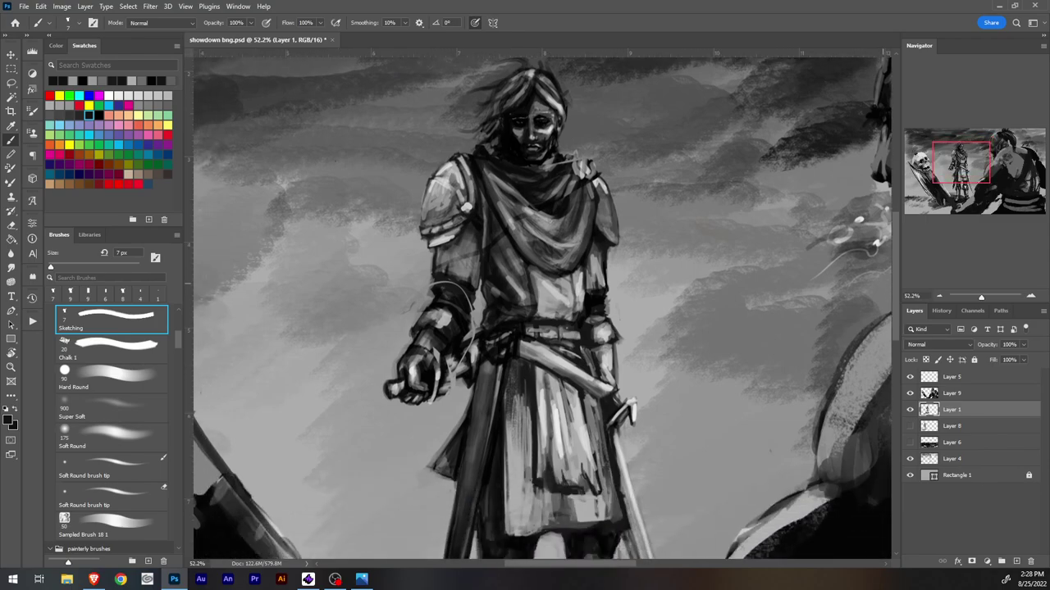
pyautogui.moveTo(426, 328); pyautogui.dragTo(762, 374)
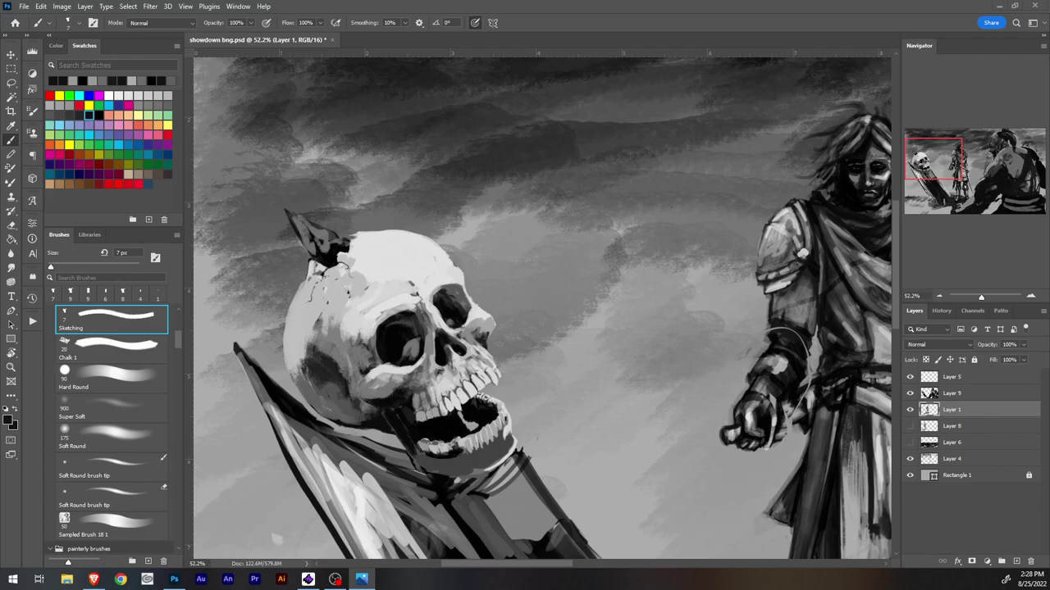
pyautogui.hotkey('alt', 'Tab')
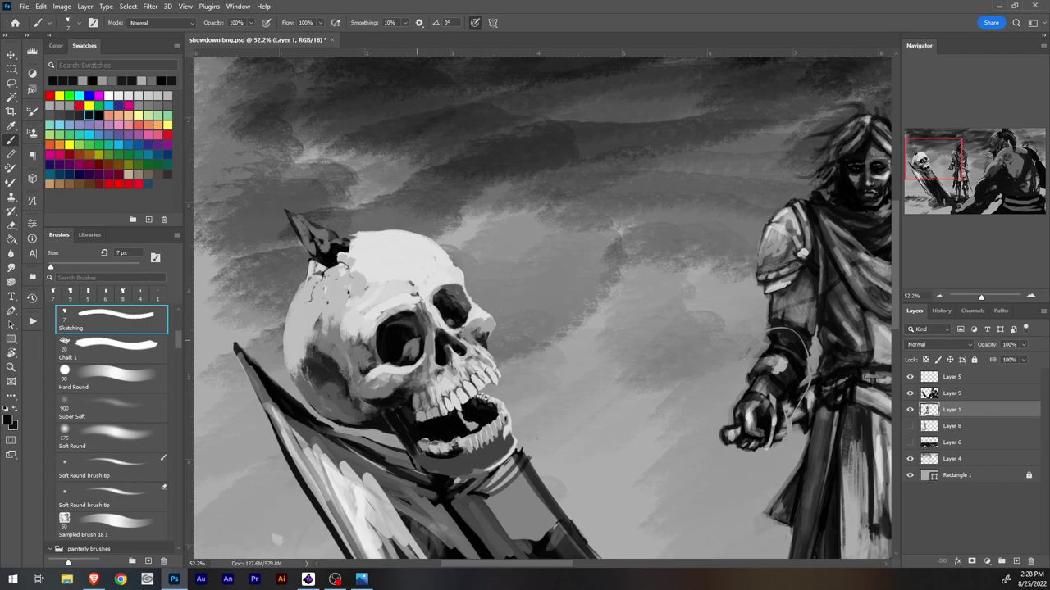
# Step: On Layer 9, repaint the rim and inner shading of the skull's near eye socket with sampled greys, using 9 to 15 px brush sizes
pyautogui.click(951, 394)
pyautogui.keyDown('alt'); pyautogui.click(389, 399); pyautogui.keyUp('alt')
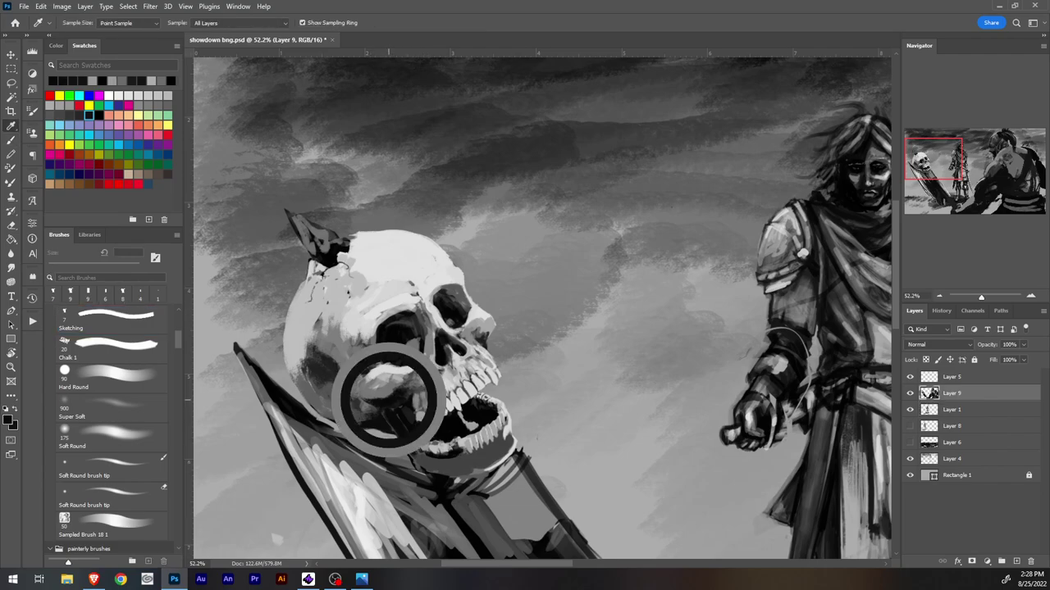
pyautogui.press(']')
pyautogui.press(']')
pyautogui.press(']')
pyautogui.press(']')
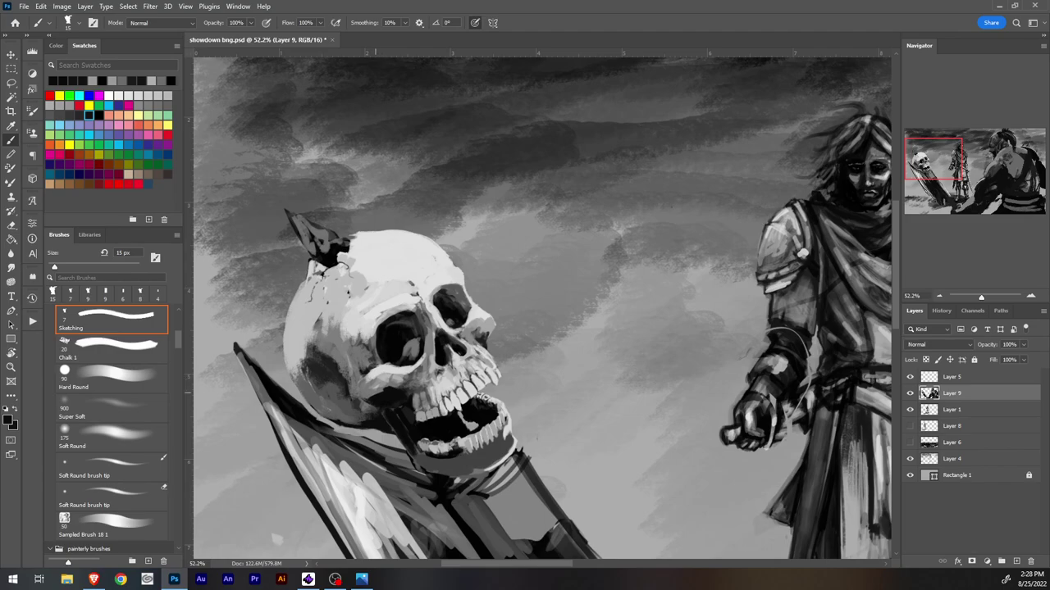
pyautogui.press('i')
pyautogui.click(375, 375)
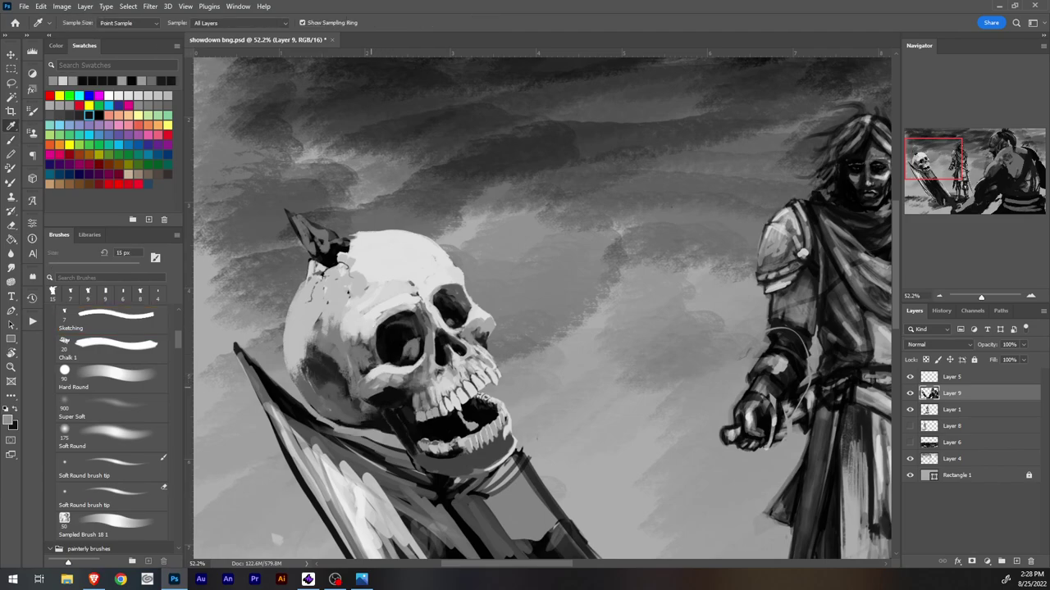
pyautogui.press('b')
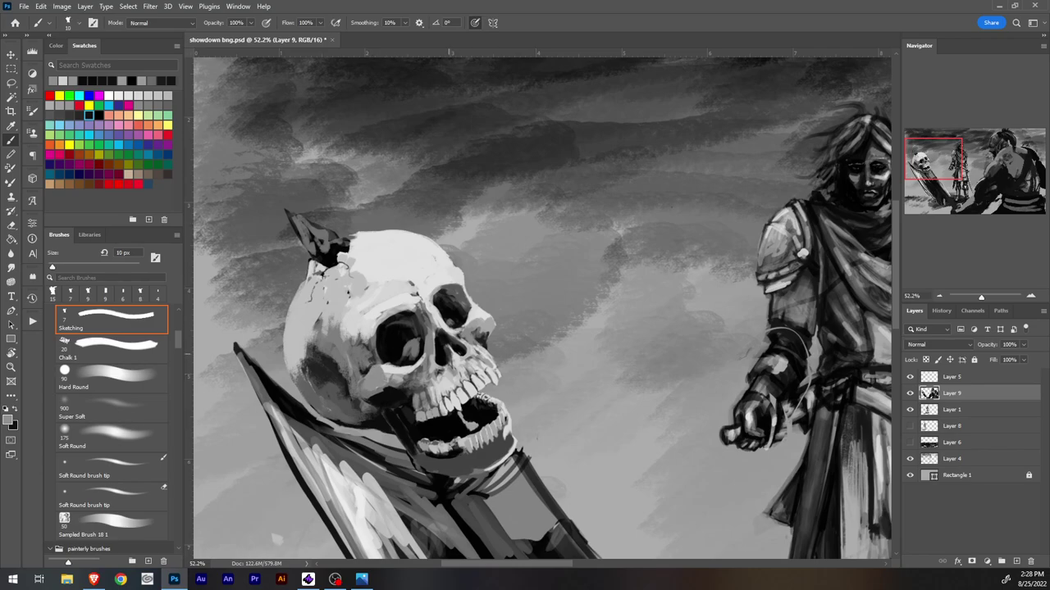
pyautogui.press('i')
pyautogui.press('b')
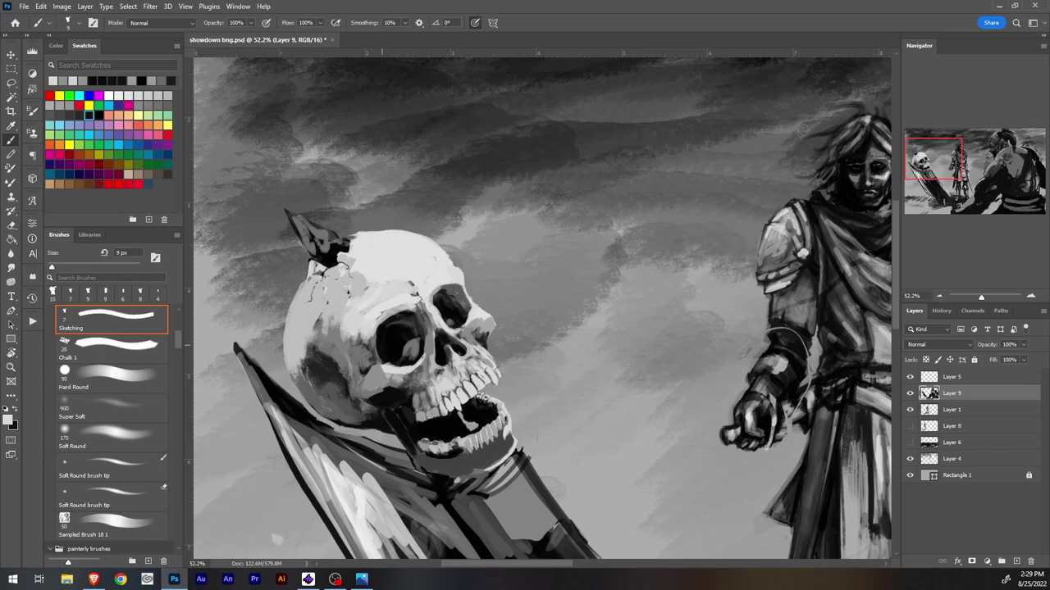
pyautogui.moveTo(382, 364); pyautogui.dragTo(377, 323)
pyautogui.moveTo(426, 328)
pyautogui.mouseDown()
pyautogui.moveTo(426, 346)
pyautogui.moveTo(404, 364)
pyautogui.moveTo(413, 358)
pyautogui.mouseUp()
pyautogui.keyDown('alt'); pyautogui.click(399, 372); pyautogui.keyUp('alt')
pyautogui.moveTo(415, 356)
pyautogui.mouseDown()
pyautogui.moveTo(427, 331)
pyautogui.moveTo(421, 357)
pyautogui.moveTo(392, 371)
pyautogui.mouseUp()
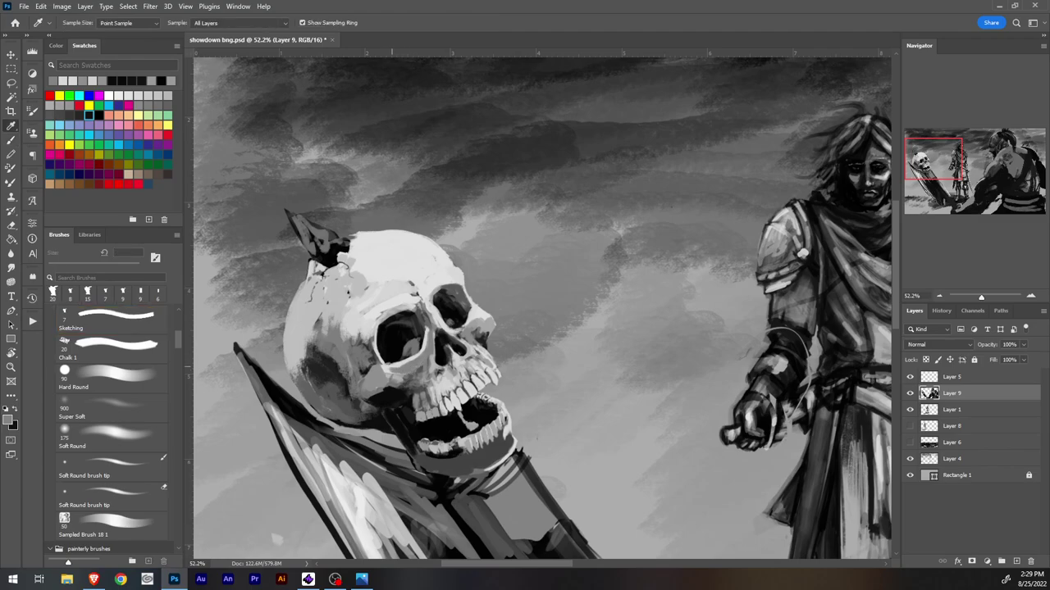
# Step: On Layer 9, touch up the skull's eye sockets and the bone between them with sampled greys, using small 9 to 10 px brushes
pyautogui.keyDown('alt'); pyautogui.click(387, 369); pyautogui.keyUp('alt')
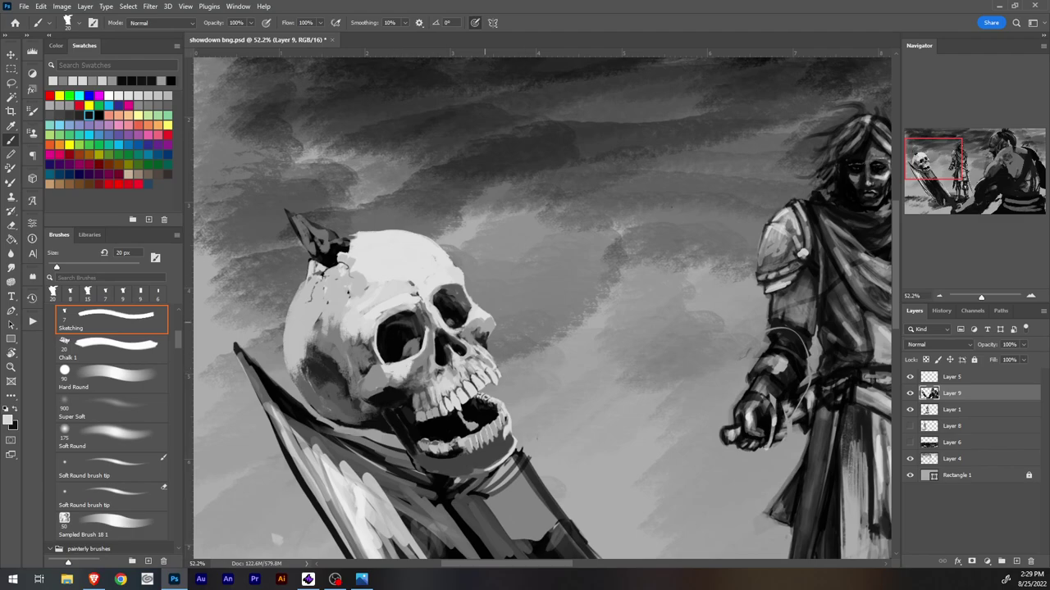
pyautogui.press('[')
pyautogui.press('e')
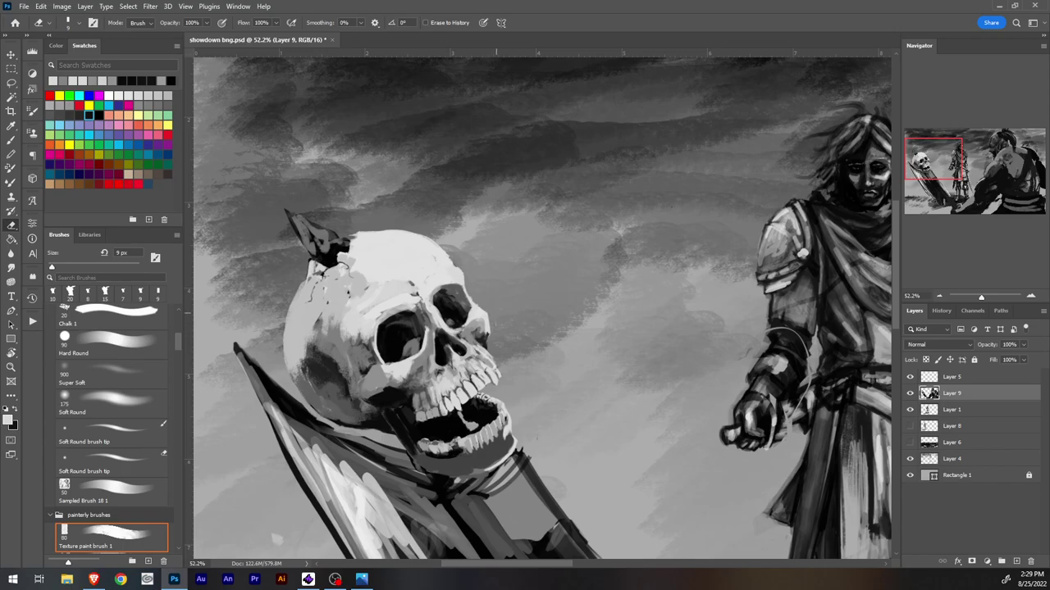
pyautogui.press('i')
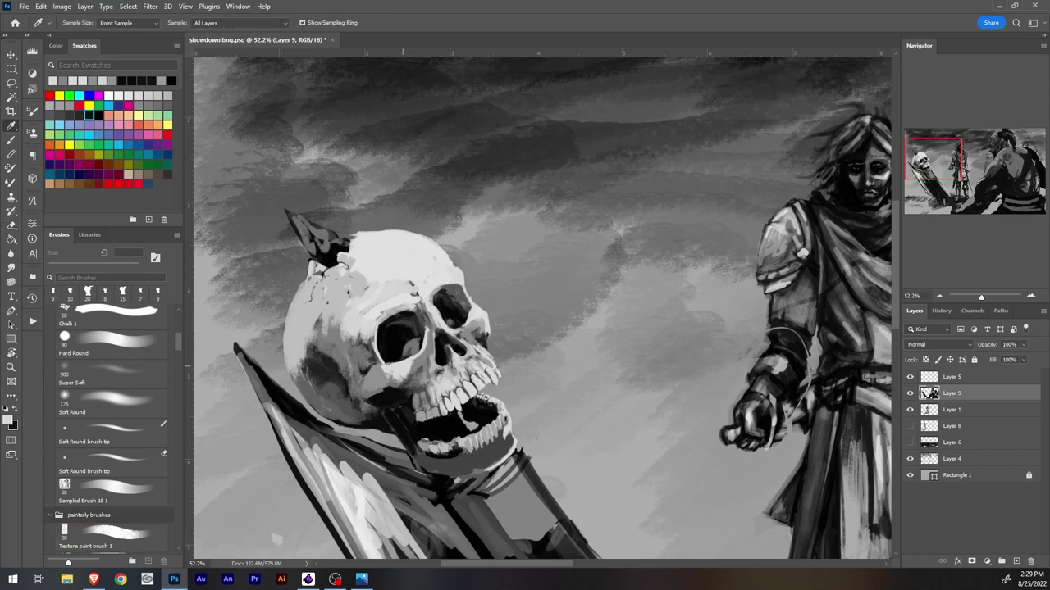
pyautogui.click(390, 361)
pyautogui.press('b')
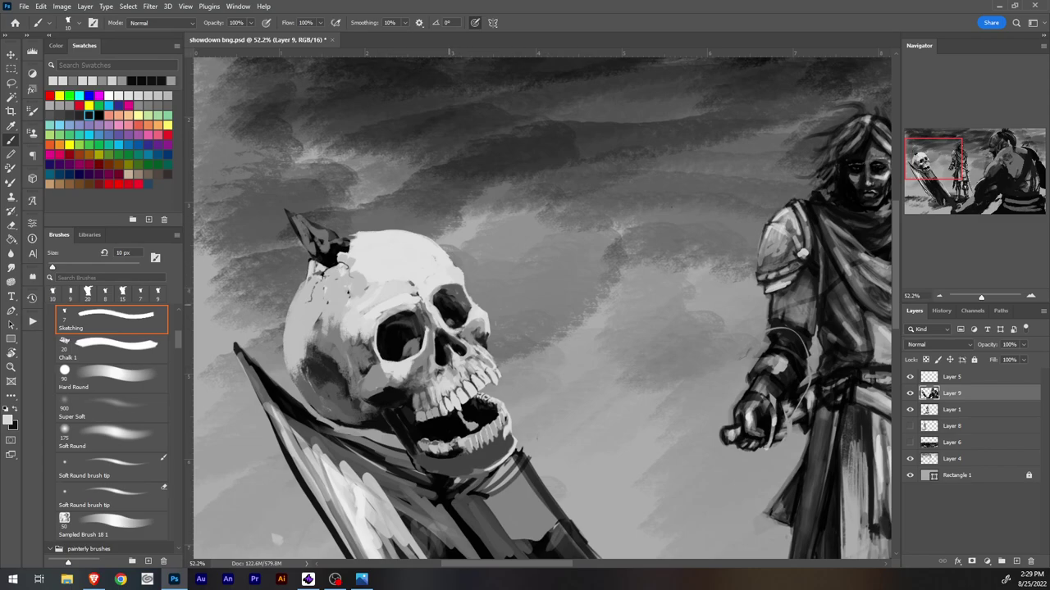
pyautogui.keyDown('alt'); pyautogui.click(447, 304); pyautogui.keyUp('alt')
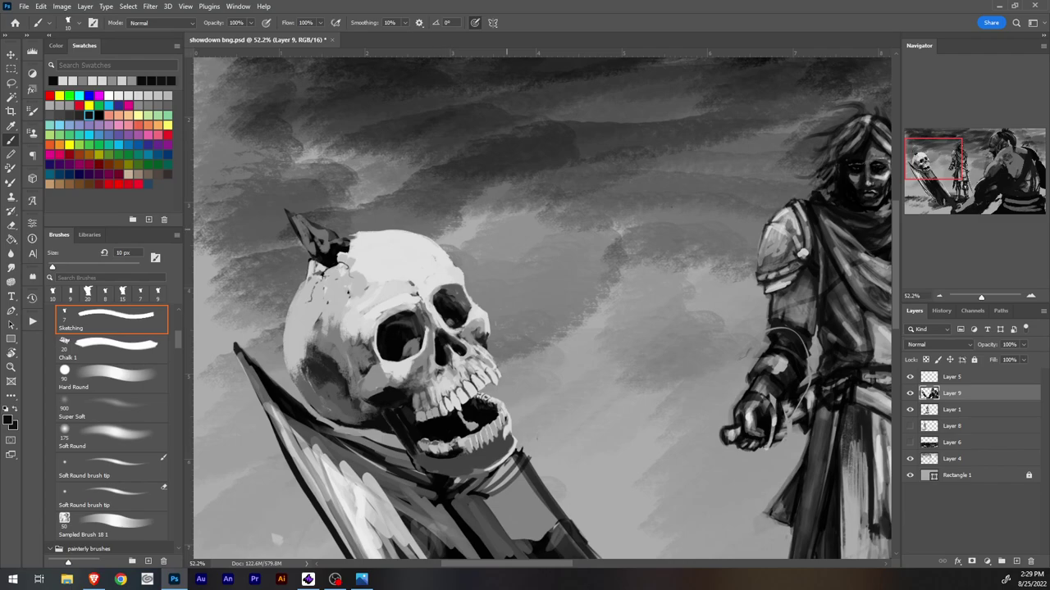
pyautogui.moveTo(433, 305); pyautogui.dragTo(442, 317)
pyautogui.keyDown('alt'); pyautogui.click(439, 334); pyautogui.keyUp('alt')
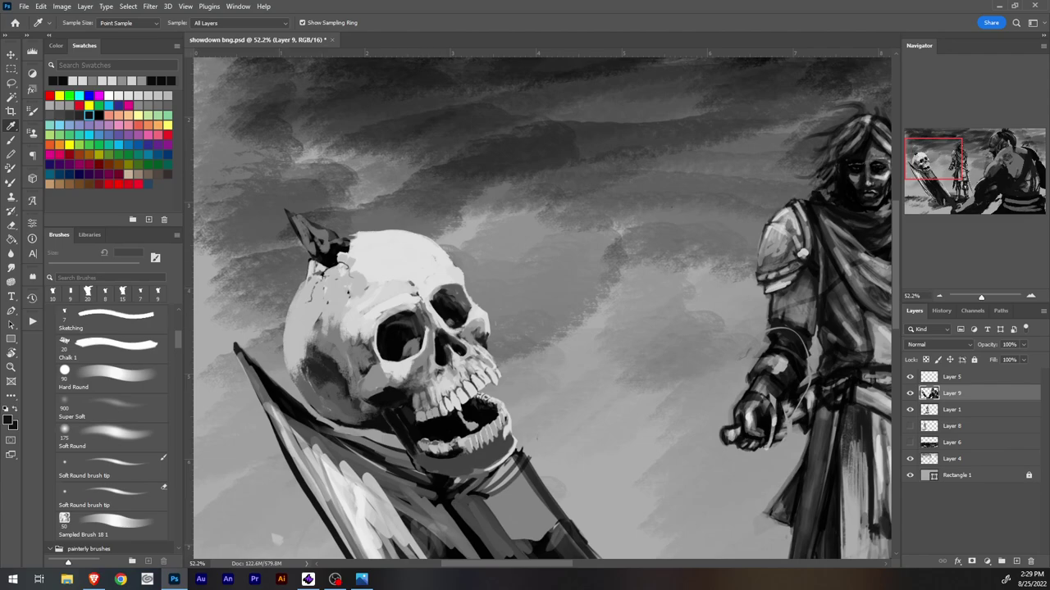
# Step: Lasso the skull's nasal cavity and transform it to about 81% width and 91% height, rotated about 3°, then deselect it
pyautogui.press('l')
pyautogui.moveTo(466, 364)
pyautogui.mouseDown()
pyautogui.moveTo(432, 370)
pyautogui.moveTo(434, 326)
pyautogui.moveTo(460, 331)
pyautogui.moveTo(466, 366)
pyautogui.mouseUp()
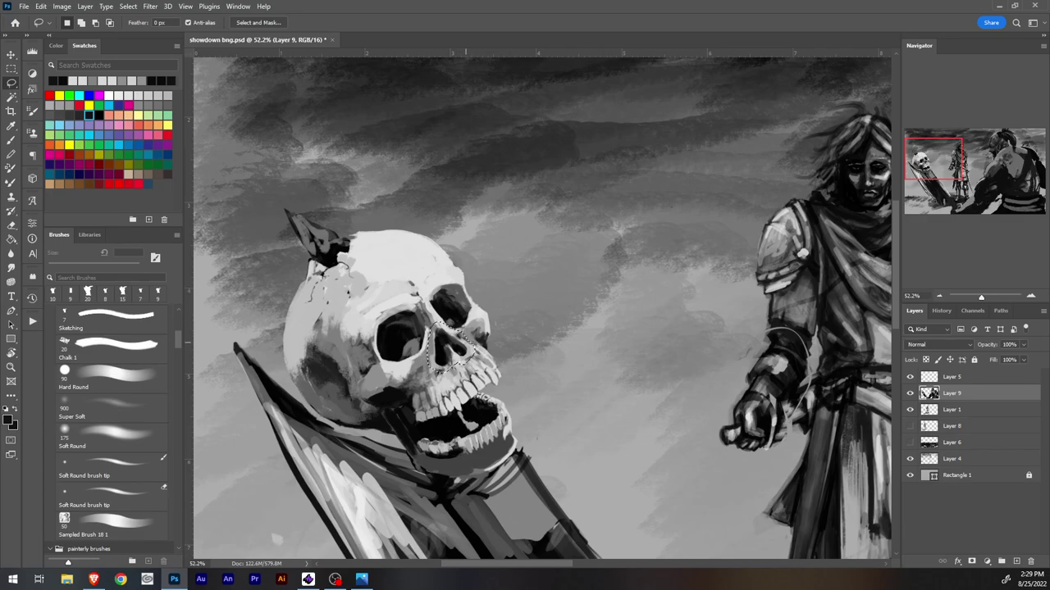
pyautogui.hotkey('ctrl', 'd')
pyautogui.moveTo(434, 324)
pyautogui.mouseDown()
pyautogui.moveTo(435, 370)
pyautogui.moveTo(468, 358)
pyautogui.moveTo(443, 323)
pyautogui.mouseUp()
pyautogui.hotkey('ctrl', 't')
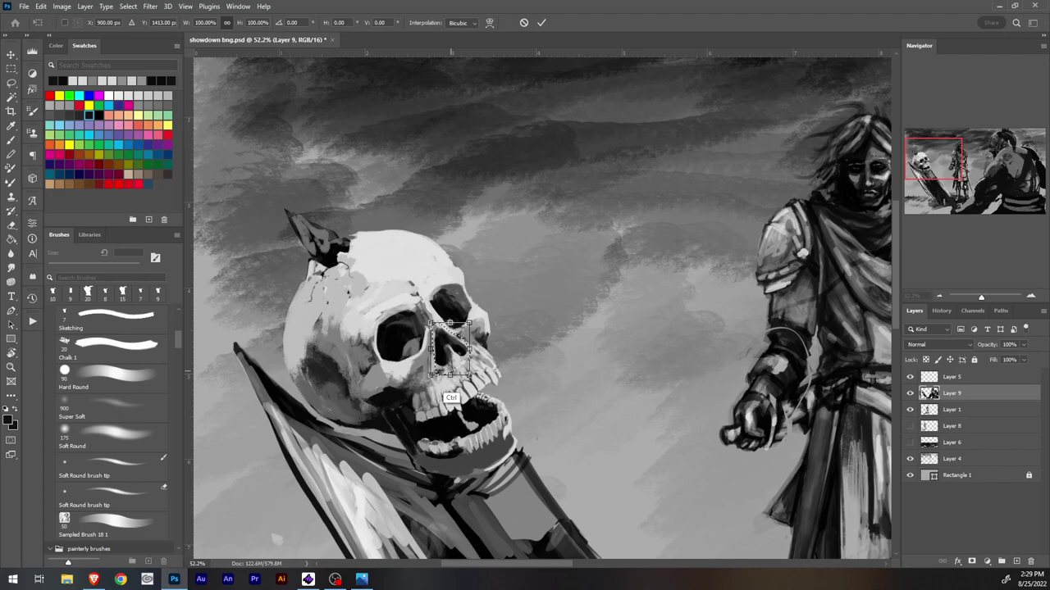
pyautogui.moveTo(432, 375); pyautogui.dragTo(481, 326)
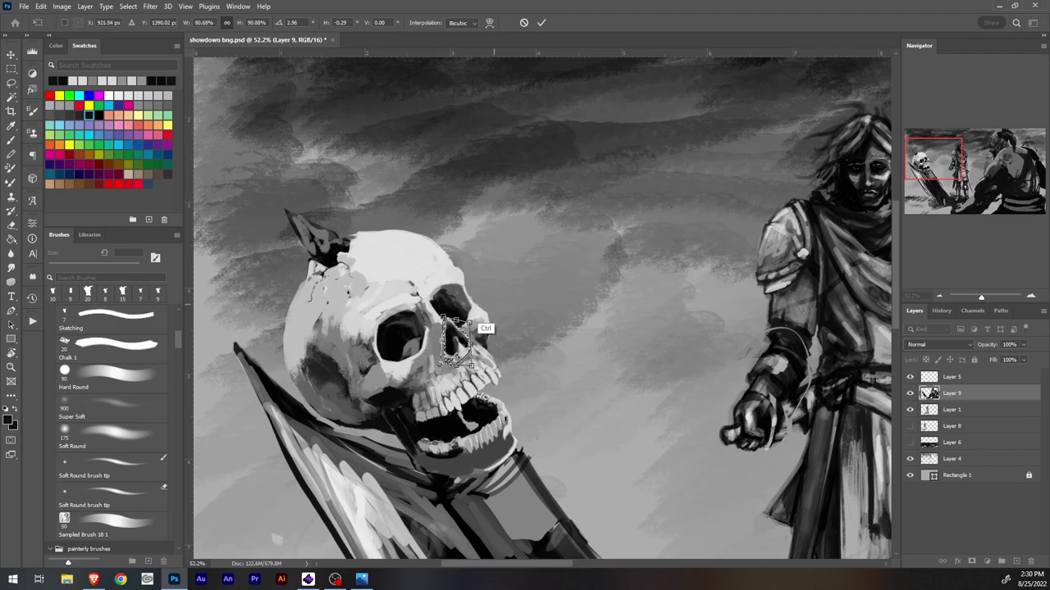
pyautogui.press('Return')
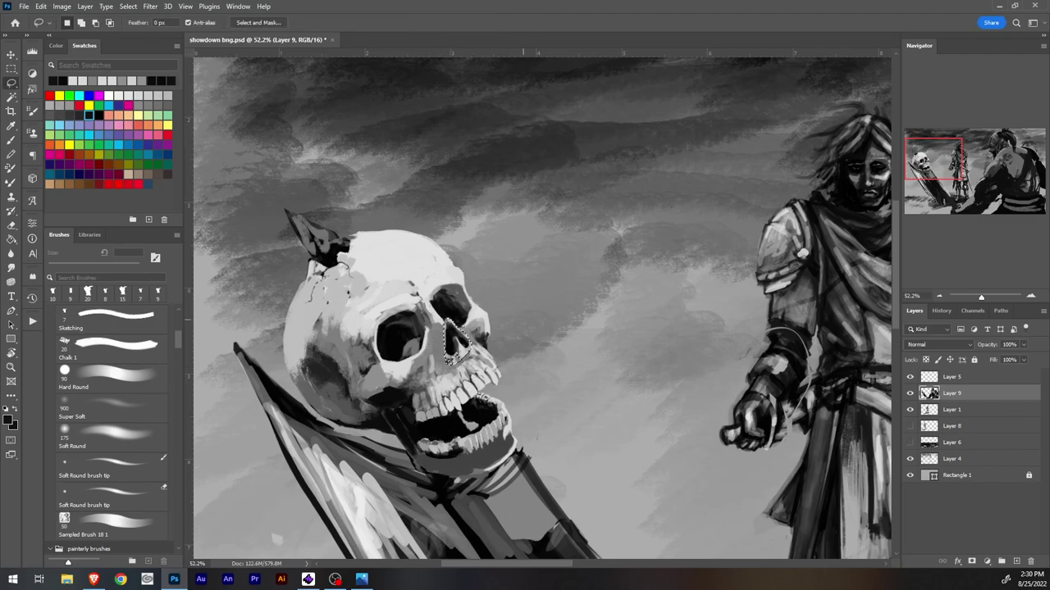
pyautogui.hotkey('ctrl', 'd')
# Step: Repaint the bridge of the skull's nose between the eye sockets with sampled light greys and a 10 px Sketching brush
pyautogui.press('b')
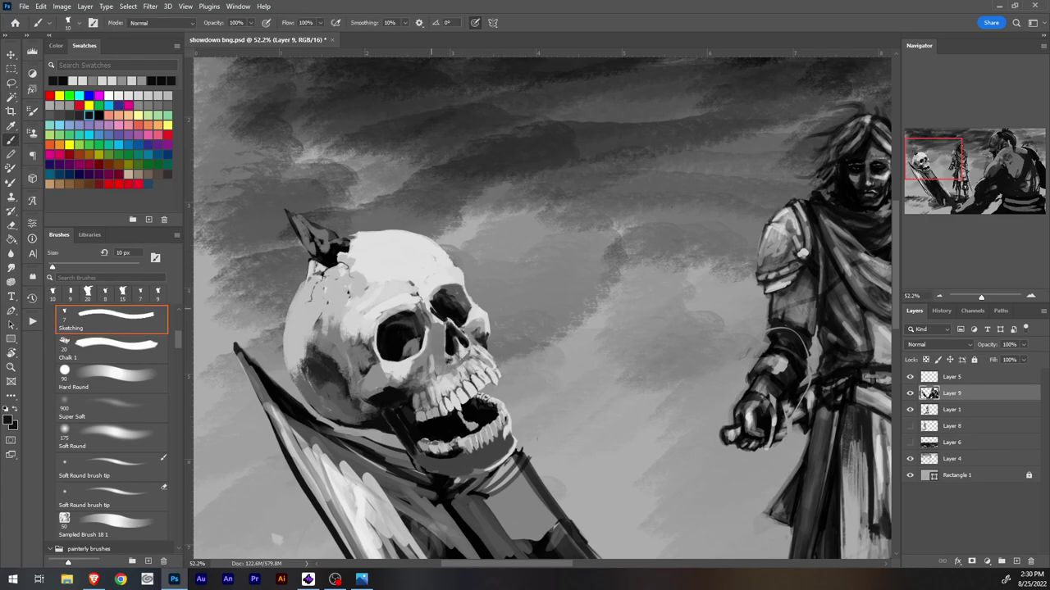
pyautogui.keyDown('alt'); pyautogui.click(437, 315); pyautogui.keyUp('alt')
pyautogui.moveTo(433, 308)
pyautogui.mouseDown()
pyautogui.moveTo(449, 320)
pyautogui.moveTo(442, 327)
pyautogui.mouseUp()
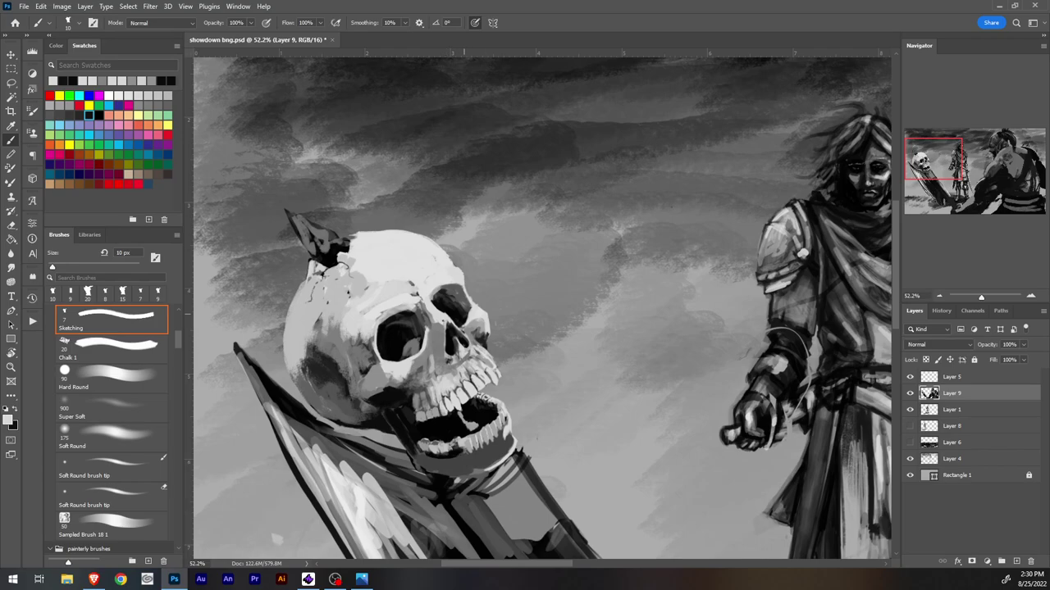
pyautogui.press('i')
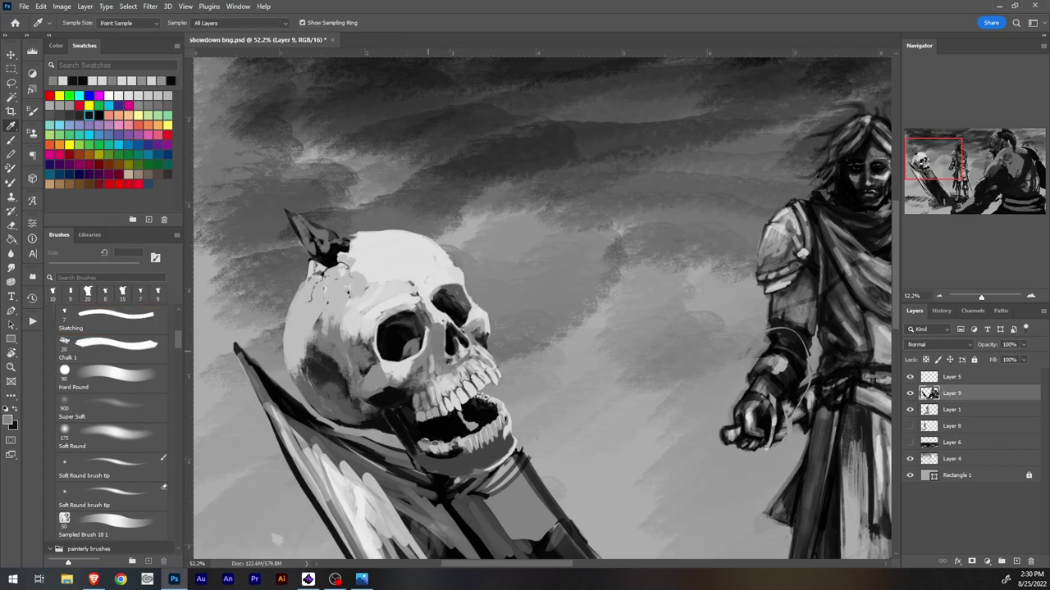
pyautogui.press('b')
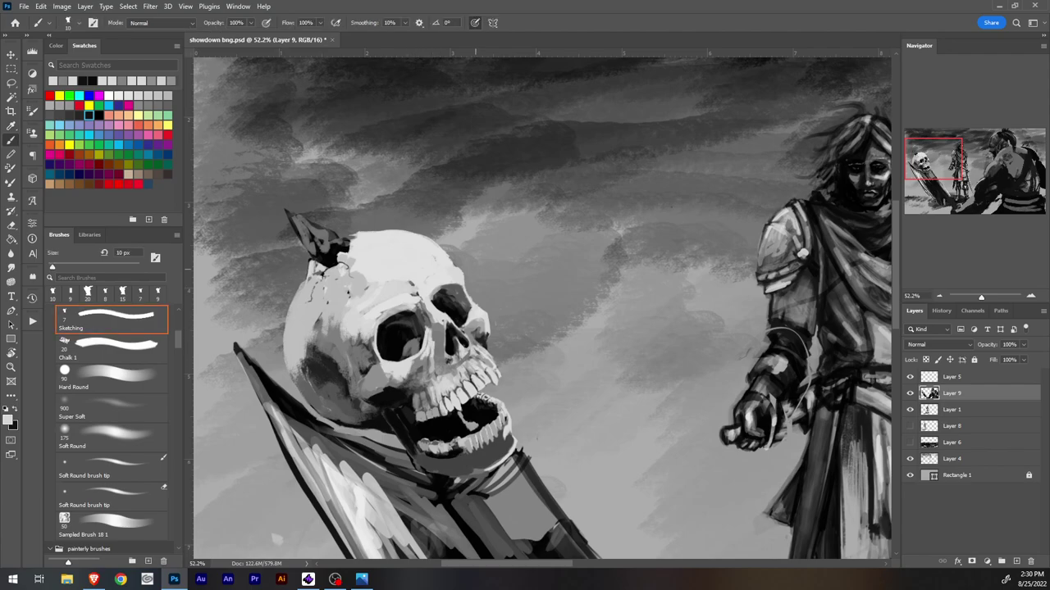
pyautogui.keyDown('alt'); pyautogui.click(429, 323); pyautogui.keyUp('alt')
# Step: Shade the bone beside and below the nasal cavity, toward the upper jaw, with sampled mid and dark greys at 25 px
pyautogui.press(']')
pyautogui.keyDown('alt'); pyautogui.click(443, 319); pyautogui.keyUp('alt')
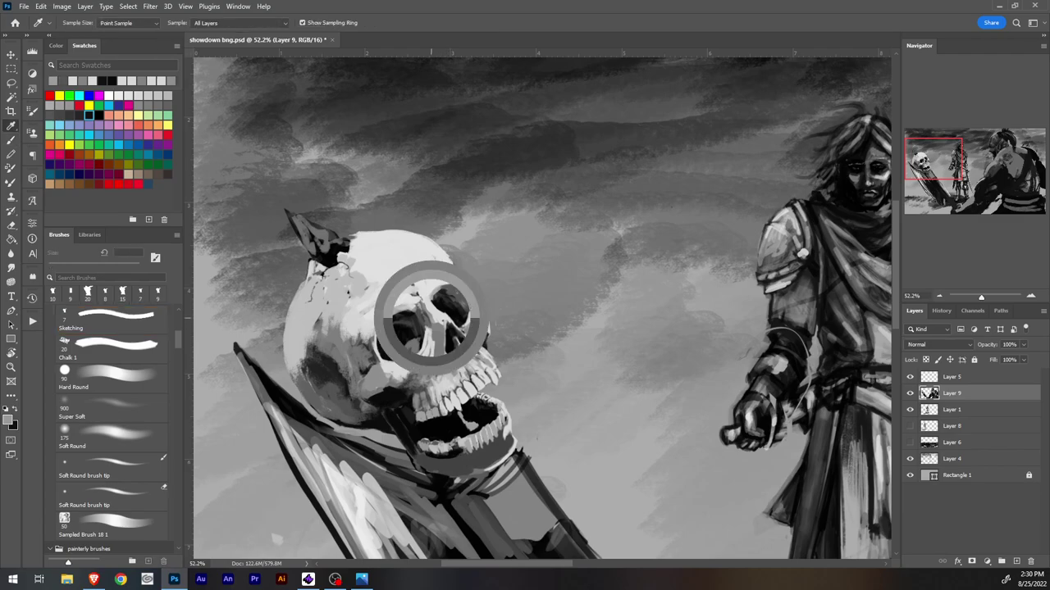
pyautogui.press(']')
pyautogui.press(']')
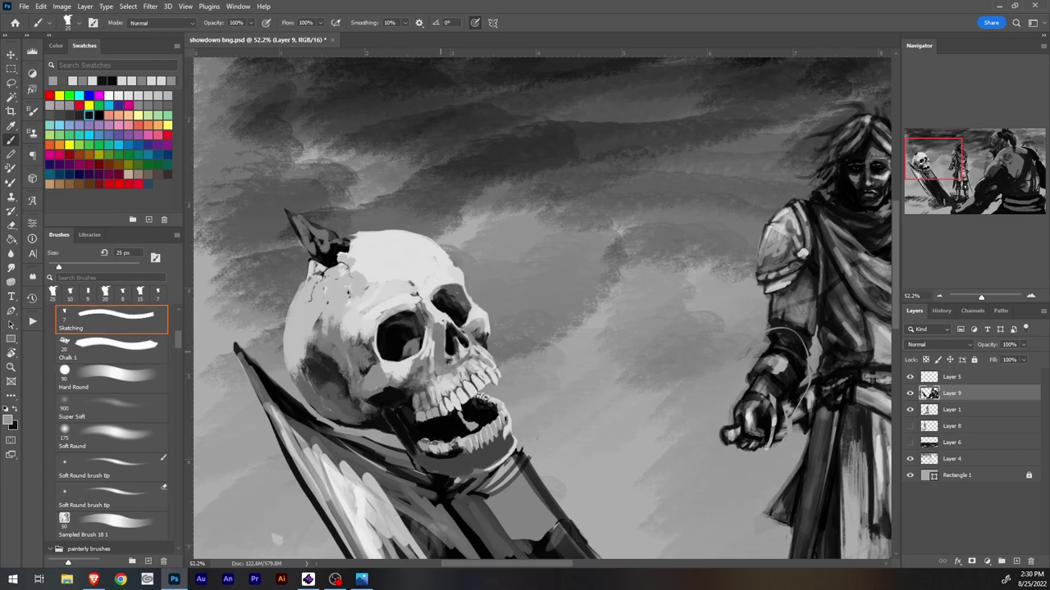
pyautogui.hotkey('alt', 'Tab')
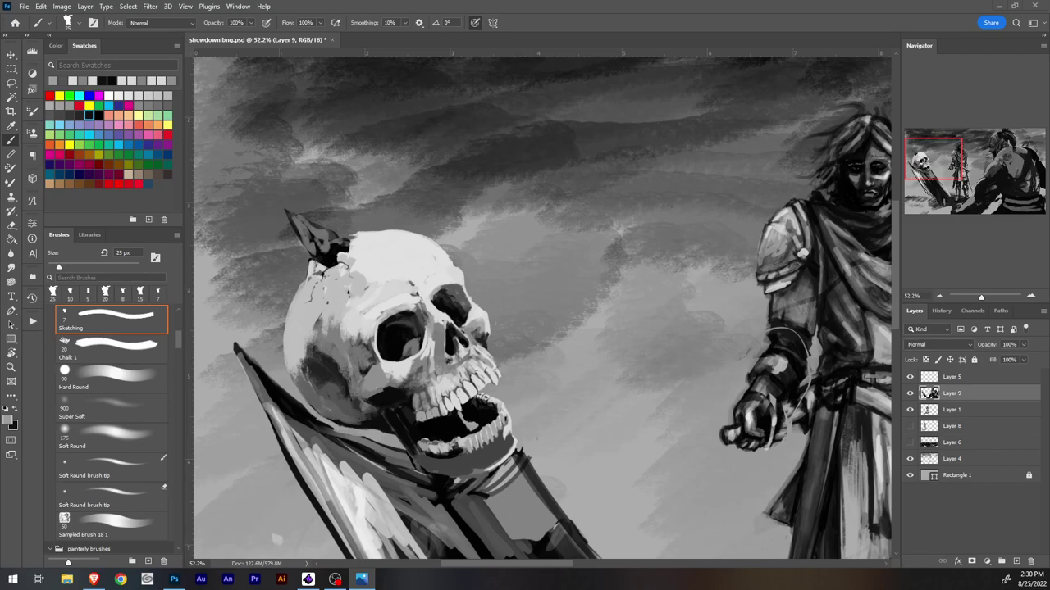
pyautogui.hotkey('alt', 'Tab')
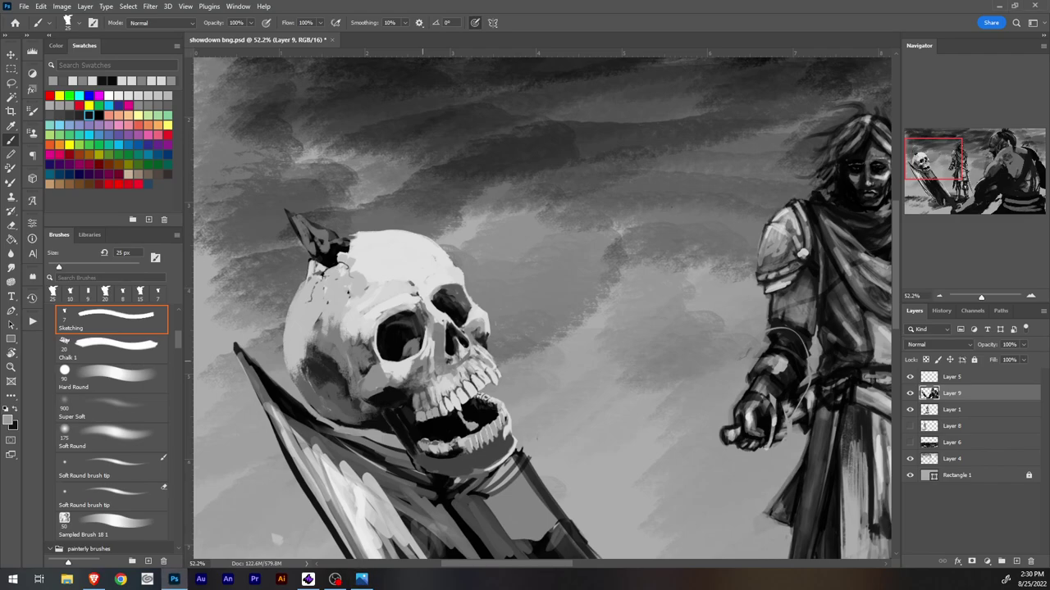
pyautogui.moveTo(422, 359); pyautogui.dragTo(430, 337)
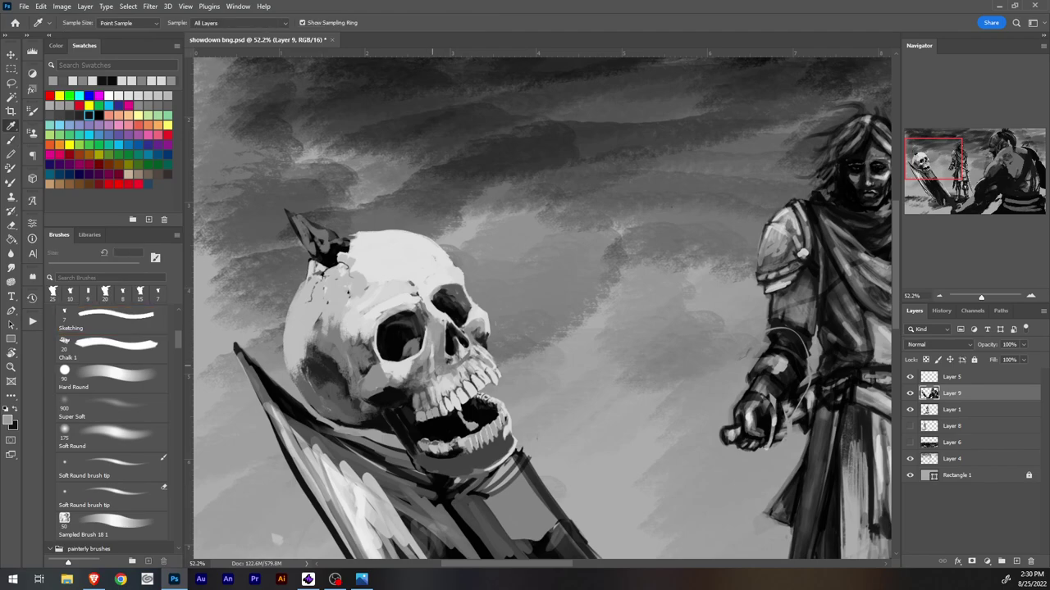
pyautogui.keyDown('alt'); pyautogui.click(421, 370); pyautogui.keyUp('alt')
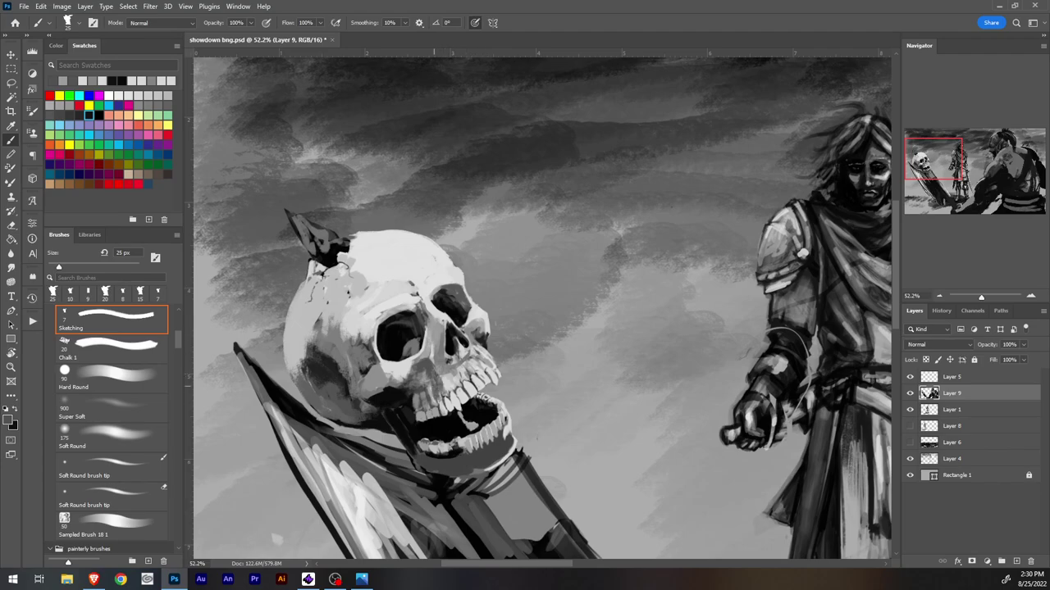
pyautogui.keyDown('alt'); pyautogui.click(447, 385); pyautogui.keyUp('alt')
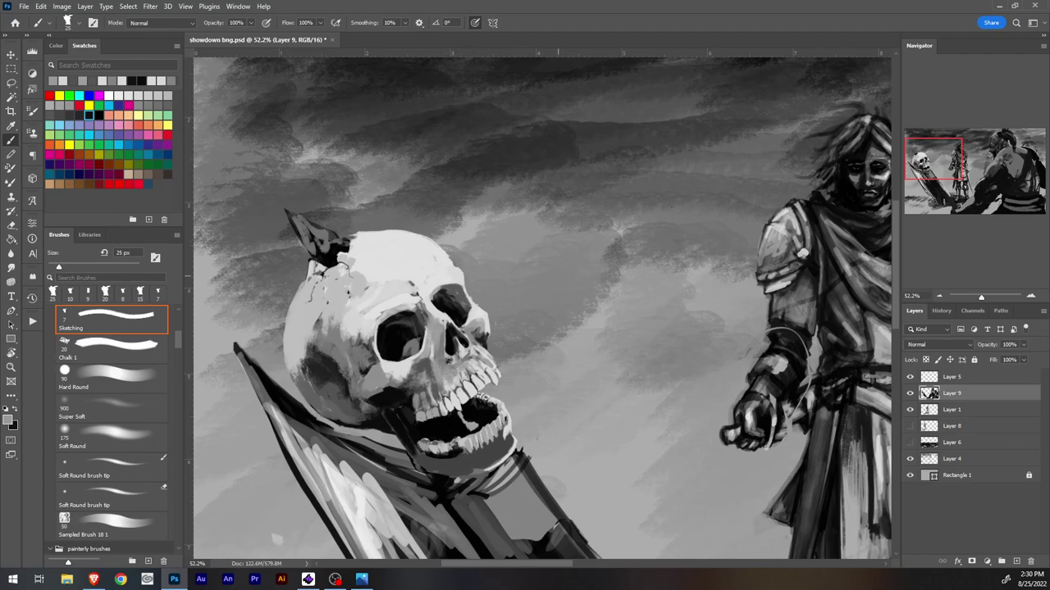
pyautogui.keyDown('alt'); pyautogui.click(435, 360); pyautogui.keyUp('alt')
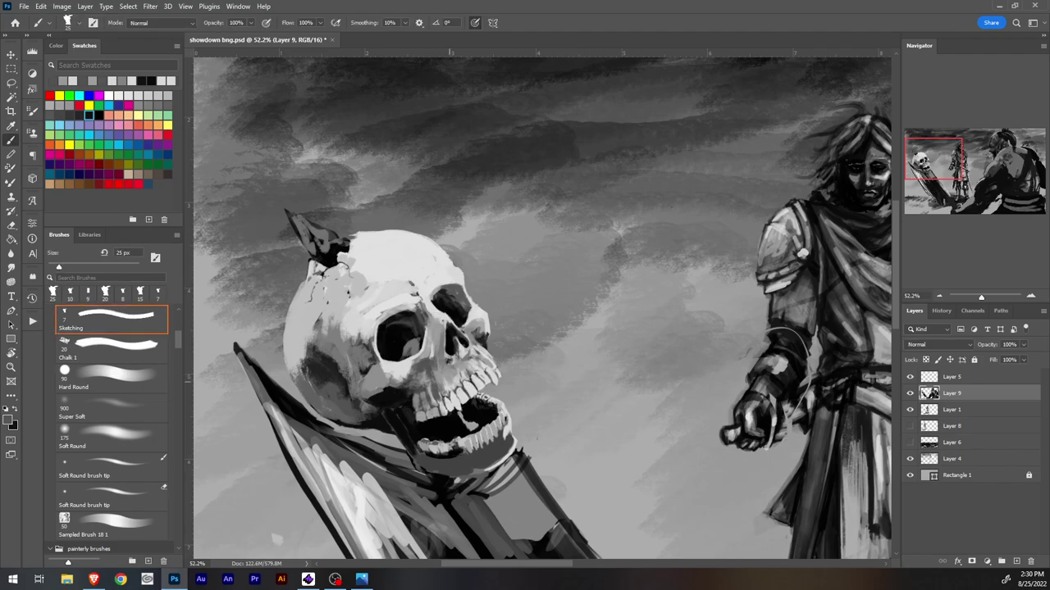
pyautogui.moveTo(444, 369); pyautogui.dragTo(442, 375)
# Step: Detail the inside of the skull's nasal cavity with sampled black and greys, using 8 and 10 px brushes
pyautogui.press('[')
pyautogui.press('[')
pyautogui.keyDown('alt'); pyautogui.click(456, 341); pyautogui.keyUp('alt')
pyautogui.keyDown('alt'); pyautogui.click(453, 342); pyautogui.keyUp('alt')
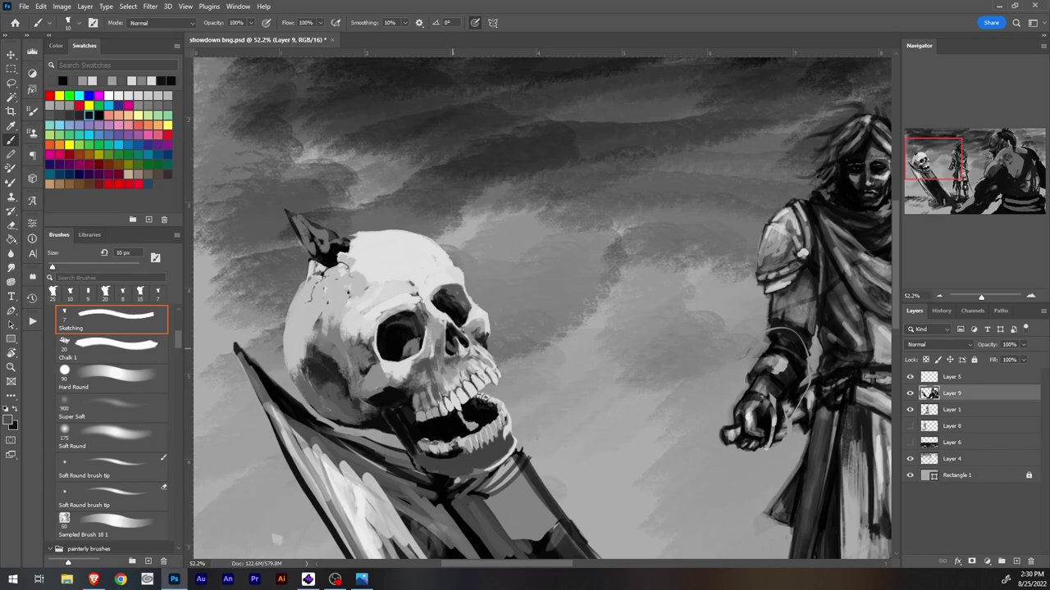
pyautogui.keyDown('alt'); pyautogui.click(456, 344); pyautogui.keyUp('alt')
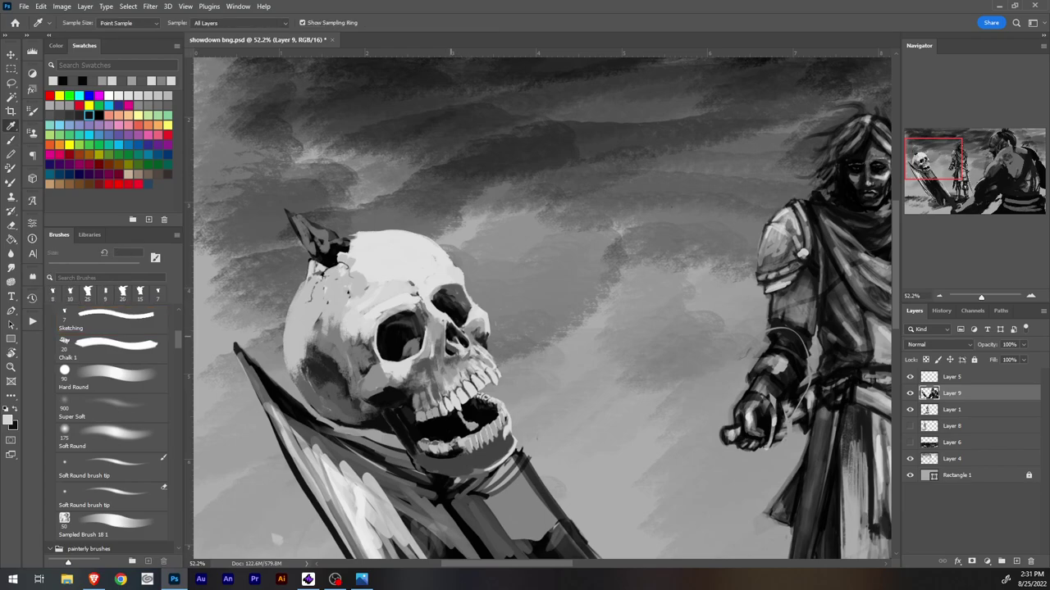
pyautogui.keyDown('alt'); pyautogui.click(451, 344); pyautogui.keyUp('alt')
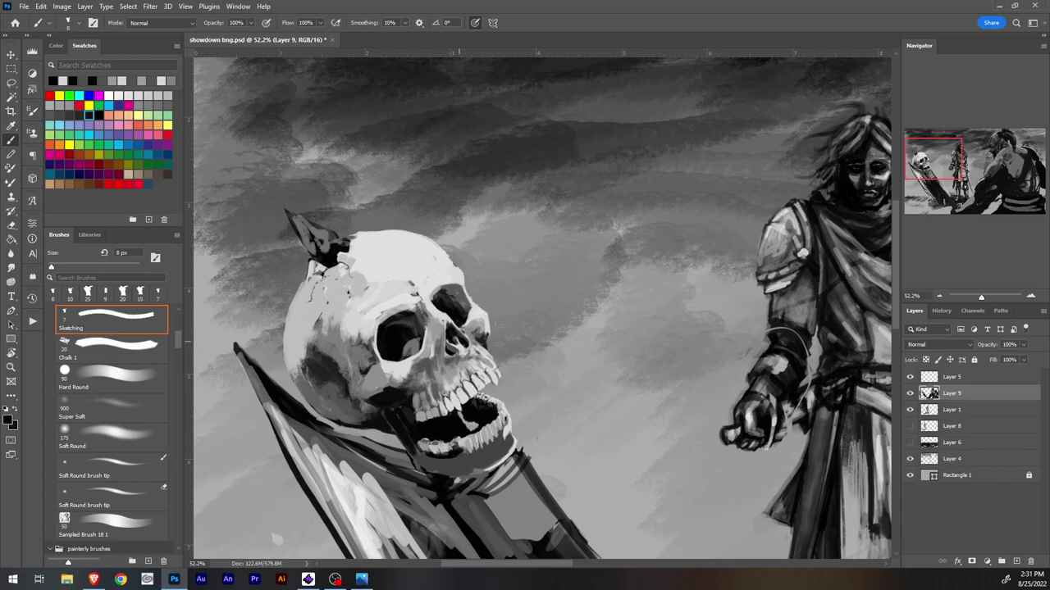
pyautogui.keyDown('alt'); pyautogui.click(459, 337); pyautogui.keyUp('alt')
# Step: Reshape the dark interior and light lower rim of the nasal cavity with sampled tones, using 9 to 15 px brushes
pyautogui.press(']')
pyautogui.press(']')
pyautogui.press(']')
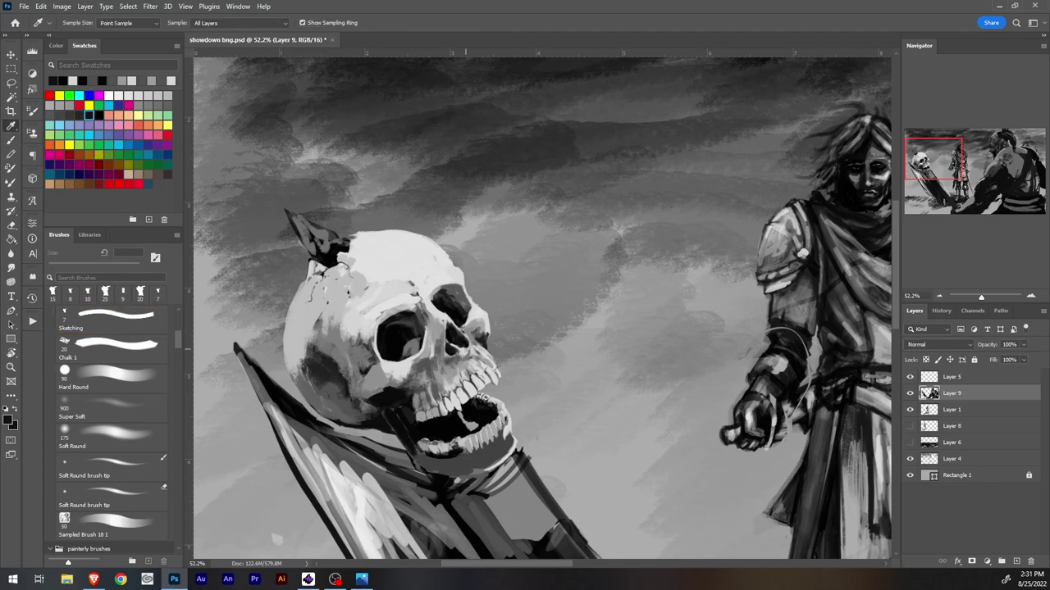
pyautogui.keyDown('alt'); pyautogui.click(461, 351); pyautogui.keyUp('alt')
pyautogui.press('[')
pyautogui.press('[')
pyautogui.moveTo(445, 352); pyautogui.dragTo(455, 351)
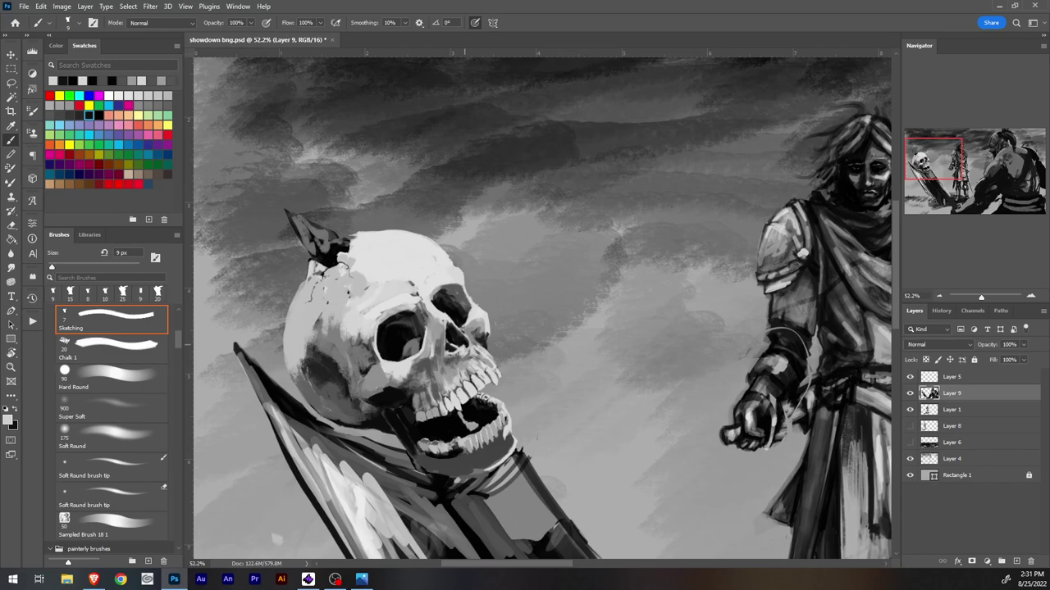
# Step: Shade the bone on the far side of the nose and above the upper front teeth with sampled greys at 15 to 20 px
pyautogui.keyDown('alt'); pyautogui.click(464, 348); pyautogui.keyUp('alt')
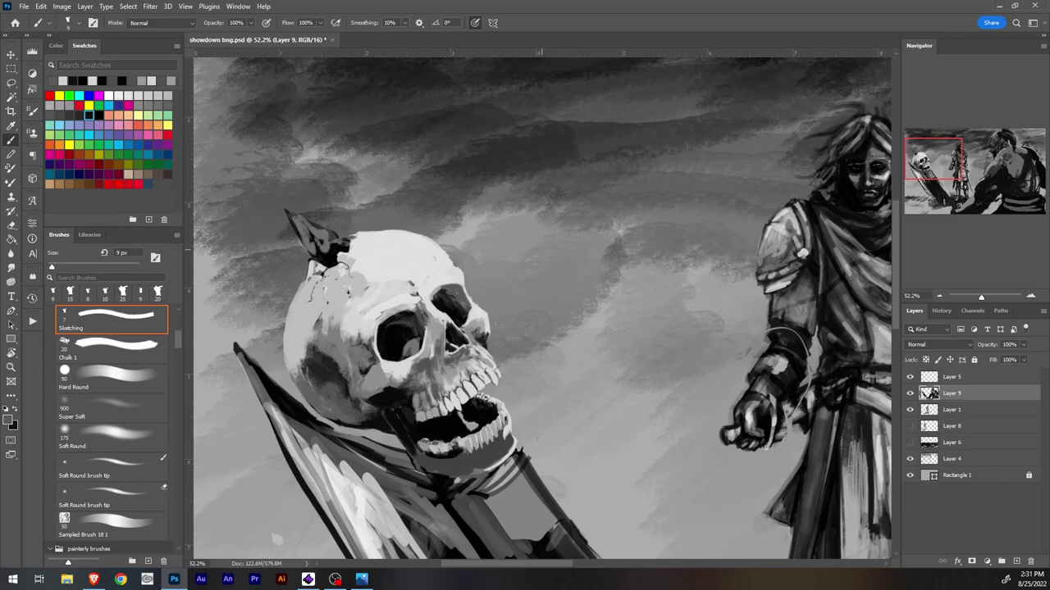
pyautogui.press(']')
pyautogui.press(']')
pyautogui.moveTo(468, 350); pyautogui.dragTo(479, 351)
pyautogui.keyDown('alt'); pyautogui.click(472, 348); pyautogui.keyUp('alt')
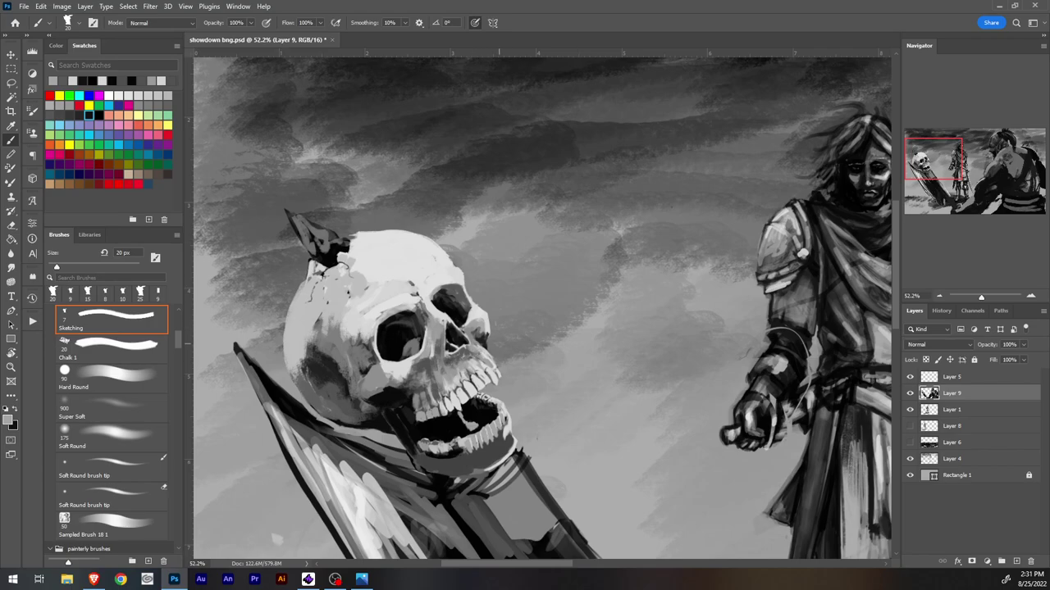
pyautogui.press('alt')
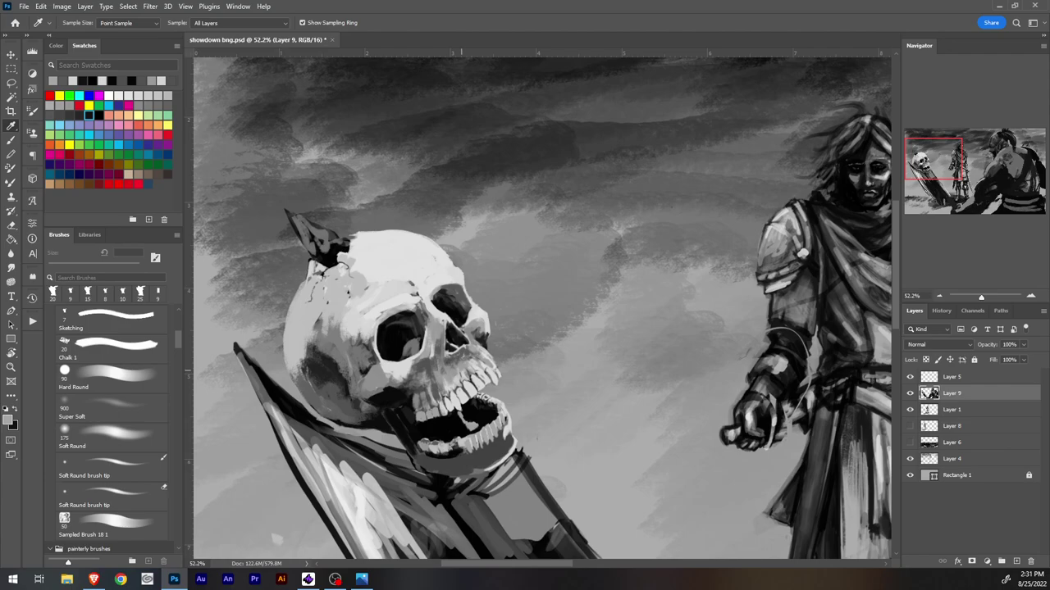
pyautogui.keyDown('alt'); pyautogui.click(461, 371); pyautogui.keyUp('alt')
pyautogui.moveTo(465, 382); pyautogui.dragTo(466, 394)
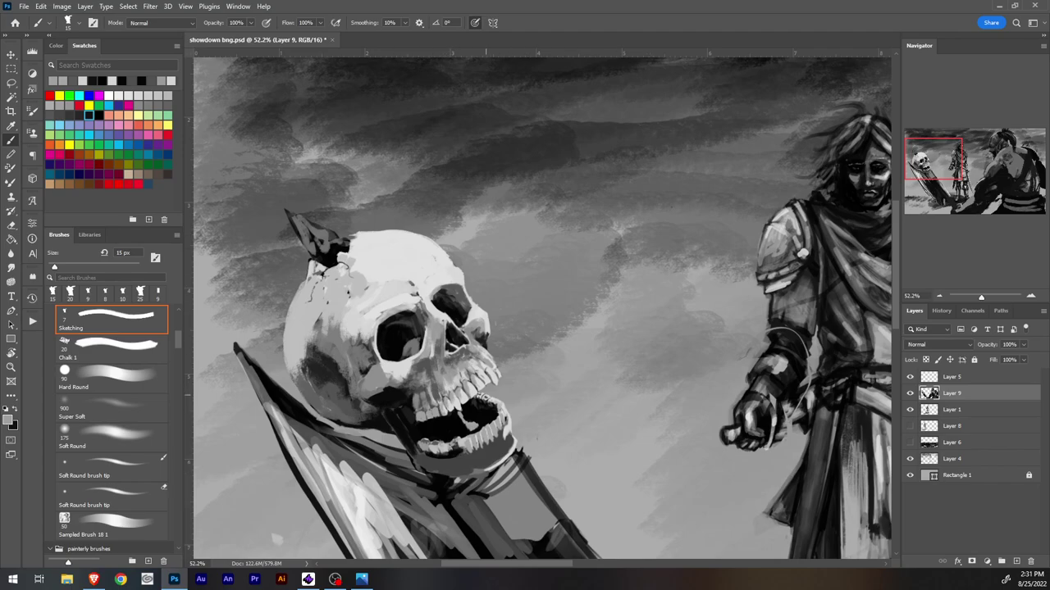
# Step: Darken the gap behind the rear lower teeth with sampled black, and paint the jaw's rear branch dark grey at 15 px
pyautogui.press('i')
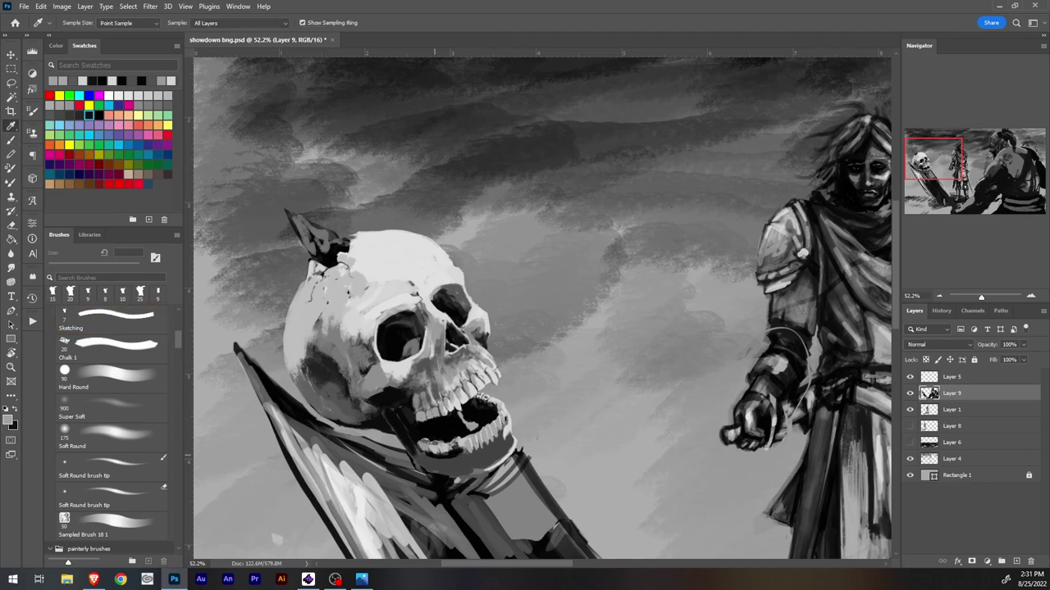
pyautogui.click(423, 446)
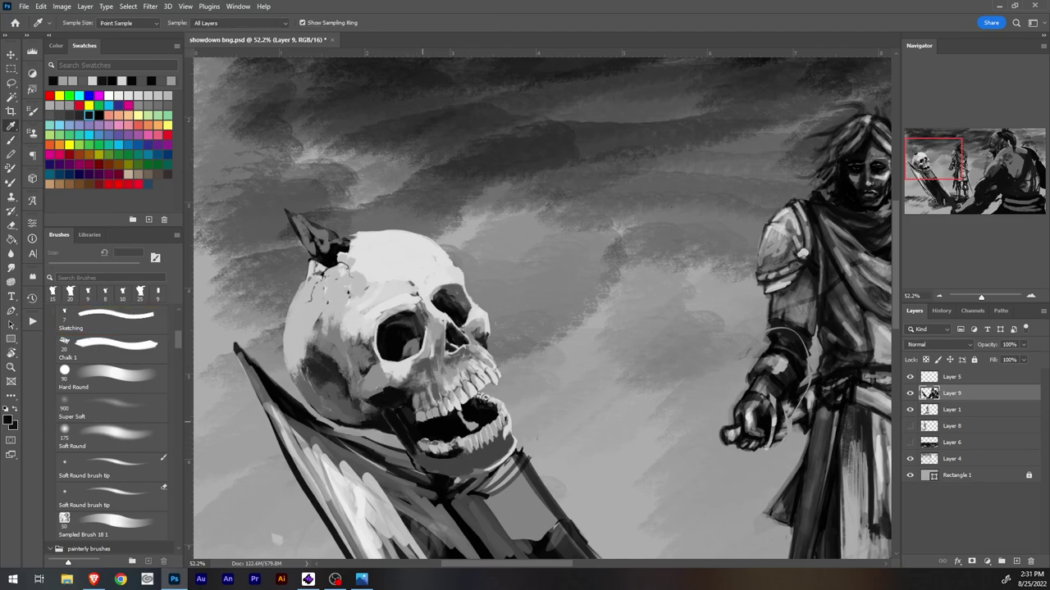
pyautogui.press('b')
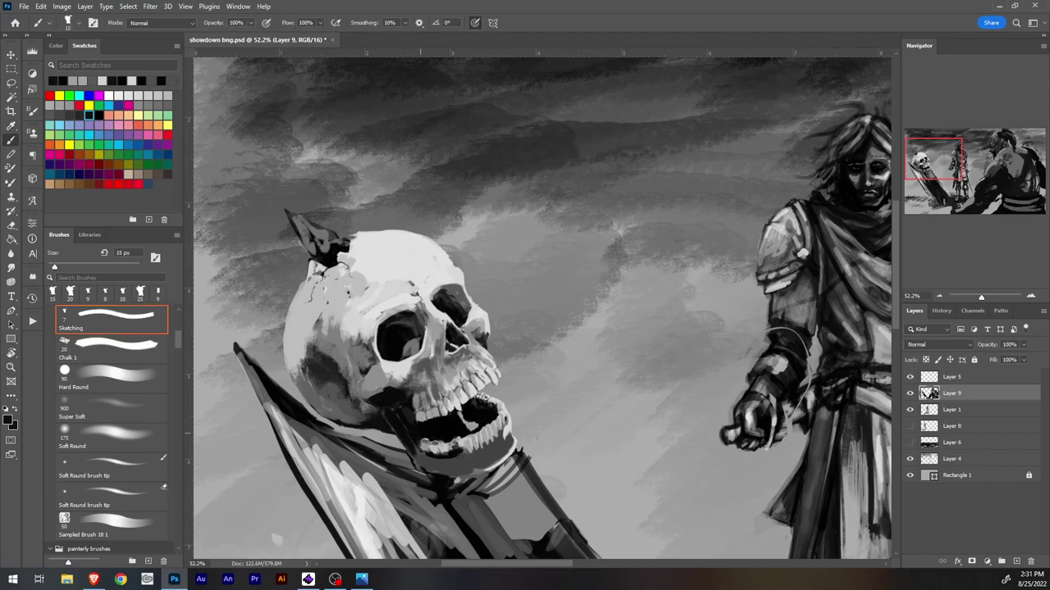
pyautogui.moveTo(421, 440); pyautogui.dragTo(423, 450)
pyautogui.press('i')
pyautogui.press('b')
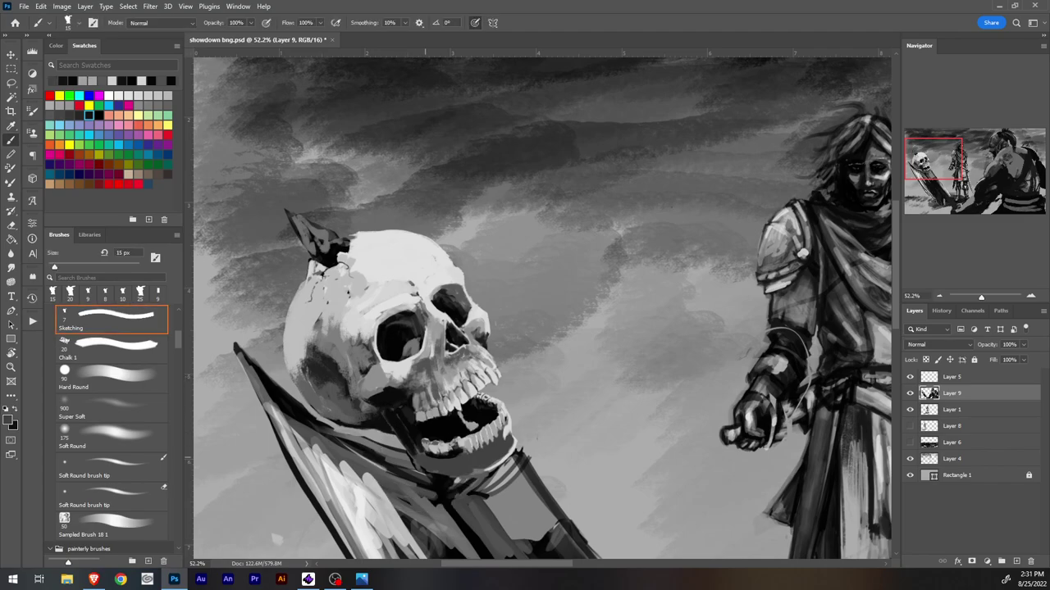
pyautogui.moveTo(392, 415)
pyautogui.mouseDown()
pyautogui.moveTo(409, 448)
pyautogui.moveTo(407, 421)
pyautogui.moveTo(396, 431)
pyautogui.moveTo(412, 453)
pyautogui.mouseUp()
pyautogui.moveTo(400, 435); pyautogui.dragTo(423, 467)
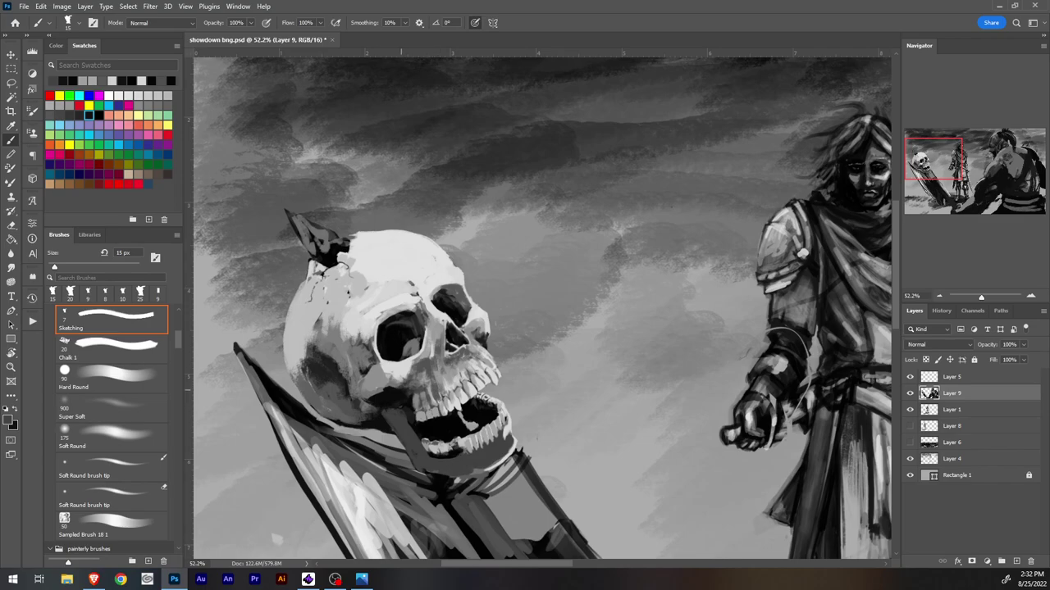
# Step: Define the upper end and rear edge of the jaw branch with sampled black and dark grey at 15 px
pyautogui.keyDown('alt'); pyautogui.click(379, 403); pyautogui.keyUp('alt')
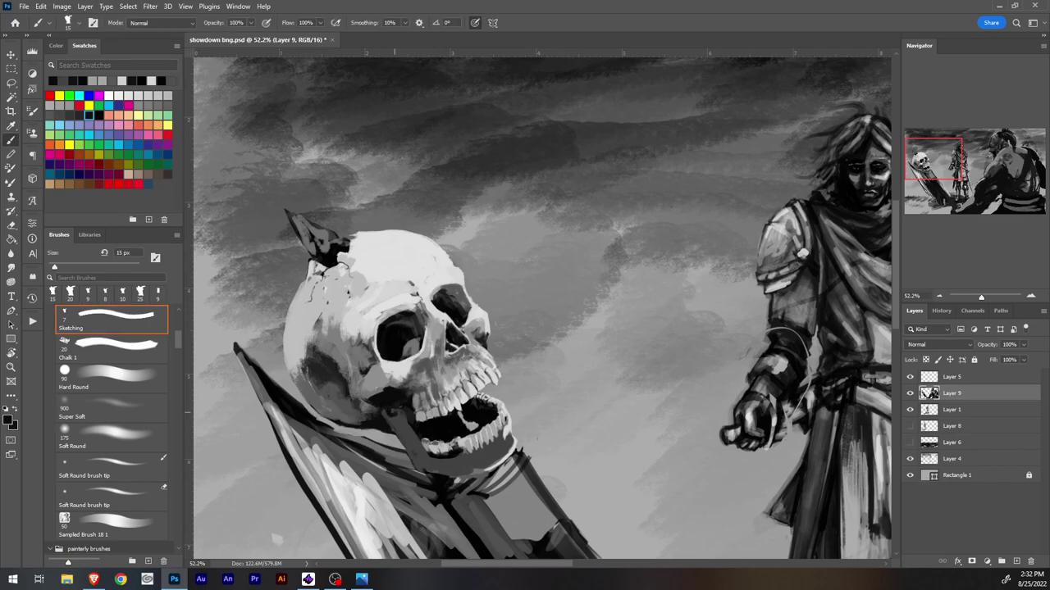
pyautogui.moveTo(394, 412); pyautogui.dragTo(394, 409)
pyautogui.keyDown('alt'); pyautogui.click(399, 413); pyautogui.keyUp('alt')
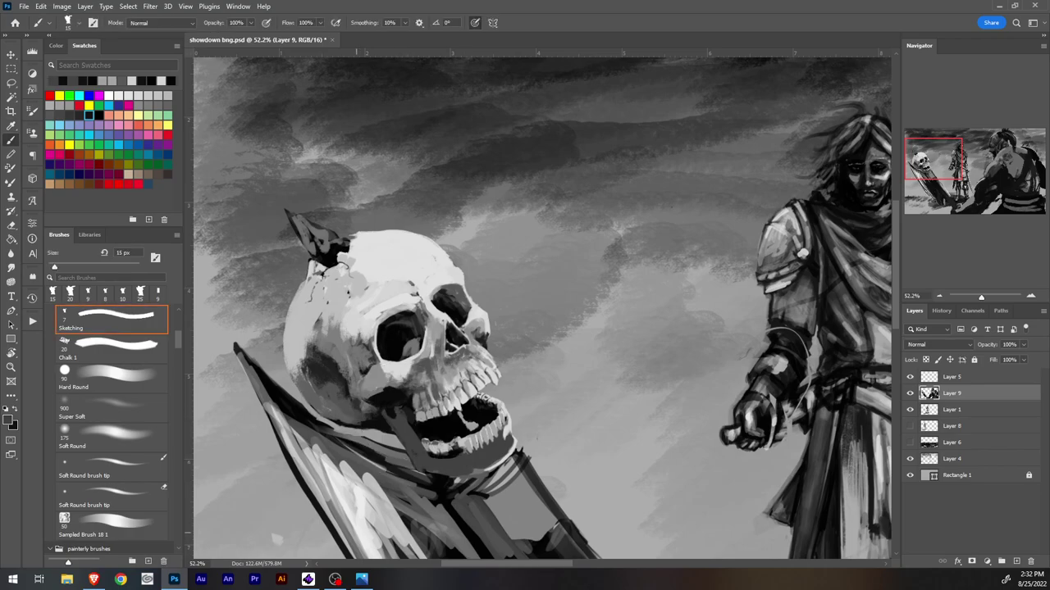
pyautogui.press('alt')
pyautogui.keyDown('alt'); pyautogui.click(381, 401); pyautogui.keyUp('alt')
pyautogui.keyDown('alt'); pyautogui.click(386, 410); pyautogui.keyUp('alt')
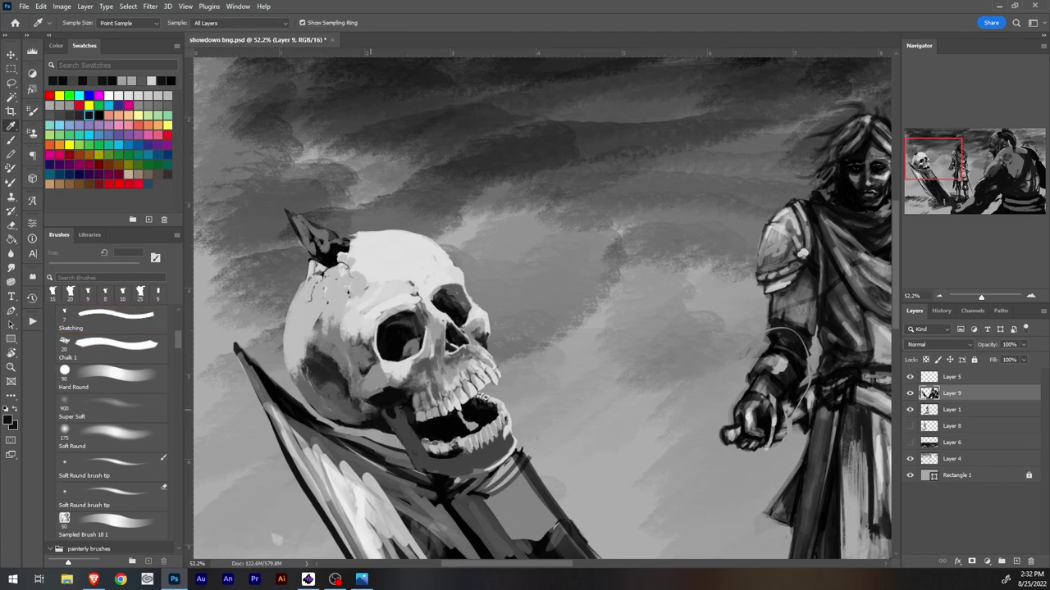
pyautogui.moveTo(388, 419); pyautogui.dragTo(418, 457)
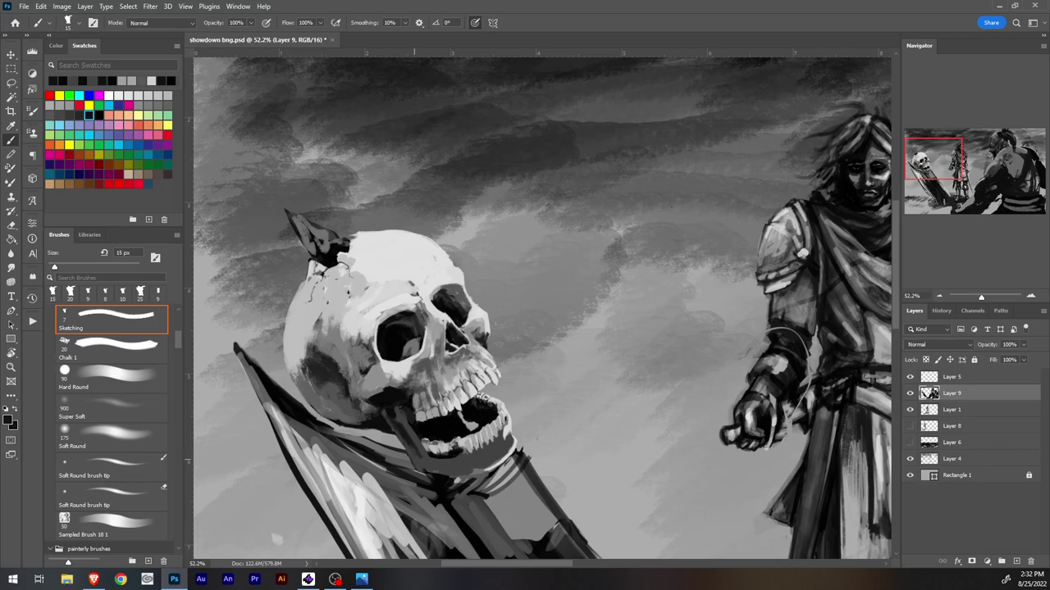
# Step: Shade the lower end of the jaw branch and the jaw's underside with sampled dark grey and black, using 15 and 20 px brushes
pyautogui.keyDown('alt'); pyautogui.click(410, 447); pyautogui.keyUp('alt')
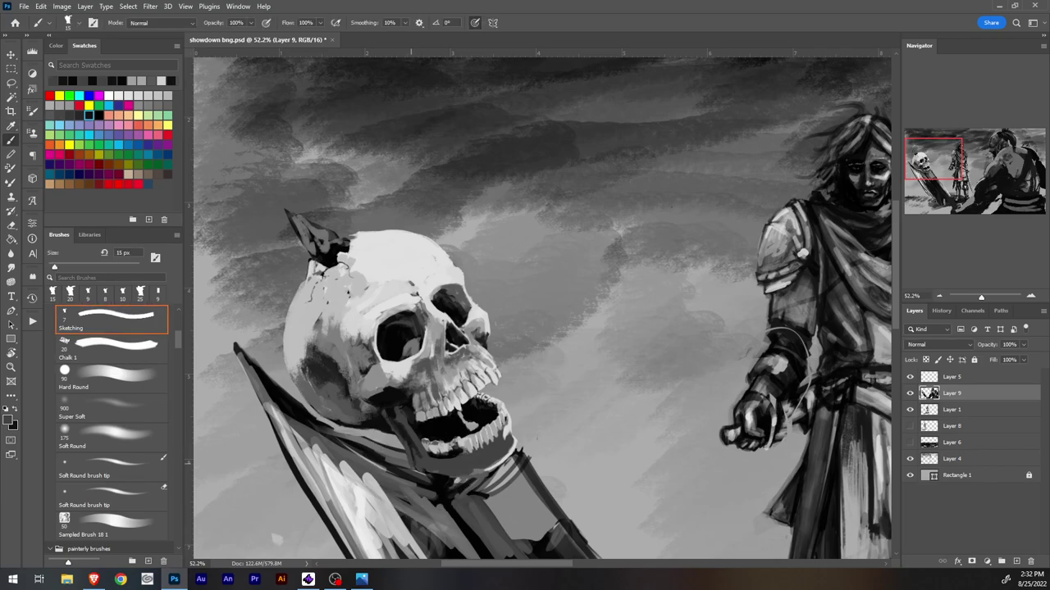
pyautogui.keyDown('alt'); pyautogui.click(406, 443); pyautogui.keyUp('alt')
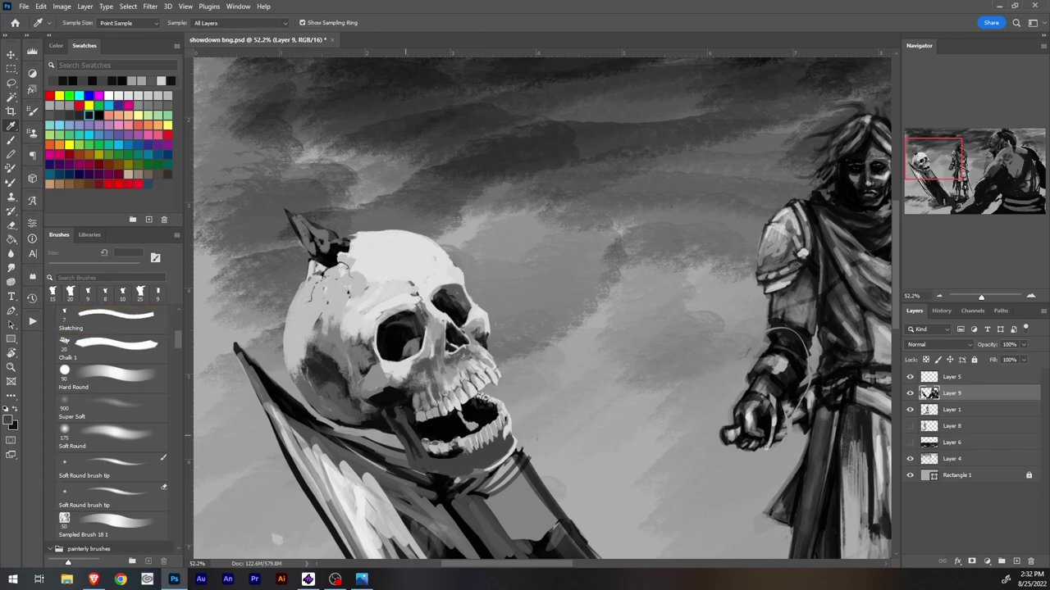
pyautogui.moveTo(403, 438)
pyautogui.mouseDown()
pyautogui.moveTo(421, 468)
pyautogui.moveTo(447, 451)
pyautogui.mouseUp()
pyautogui.press(']')
pyautogui.keyDown('alt'); pyautogui.click(433, 461); pyautogui.keyUp('alt')
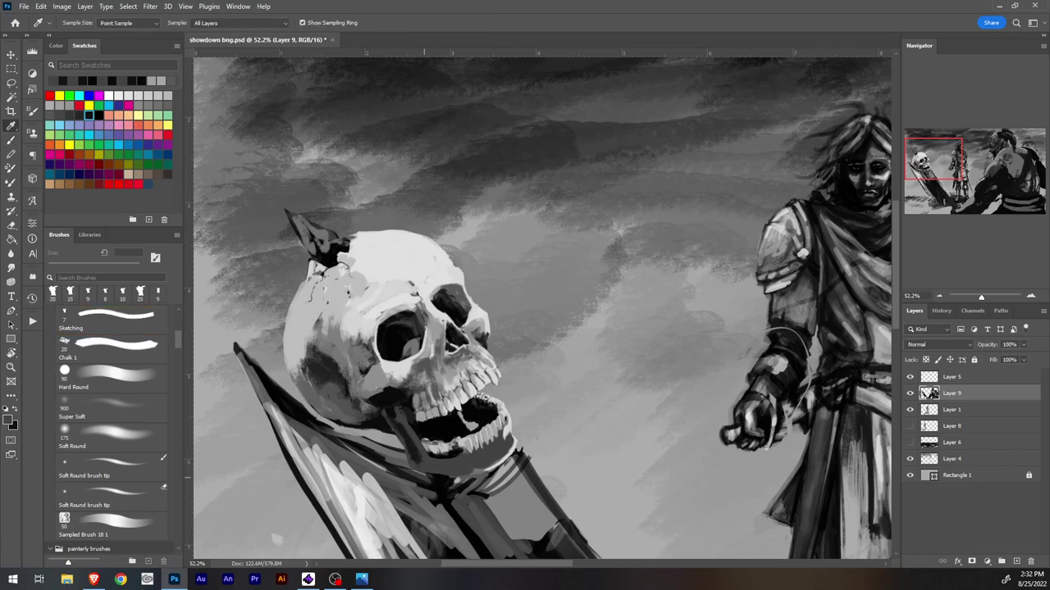
pyautogui.keyDown('alt'); pyautogui.click(421, 478); pyautogui.keyUp('alt')
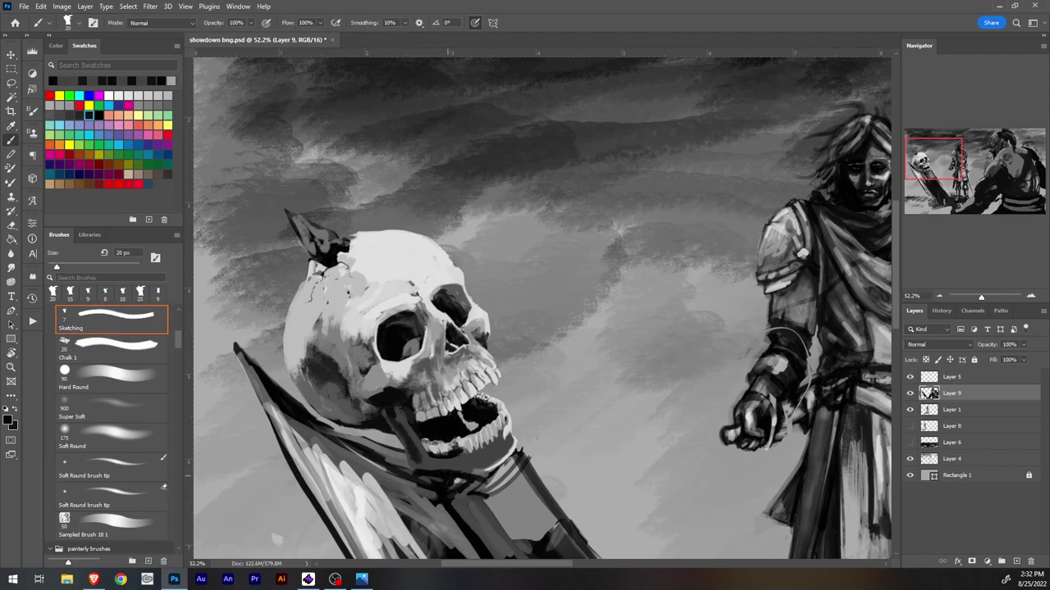
pyautogui.keyDown('alt'); pyautogui.click(473, 476); pyautogui.keyUp('alt')
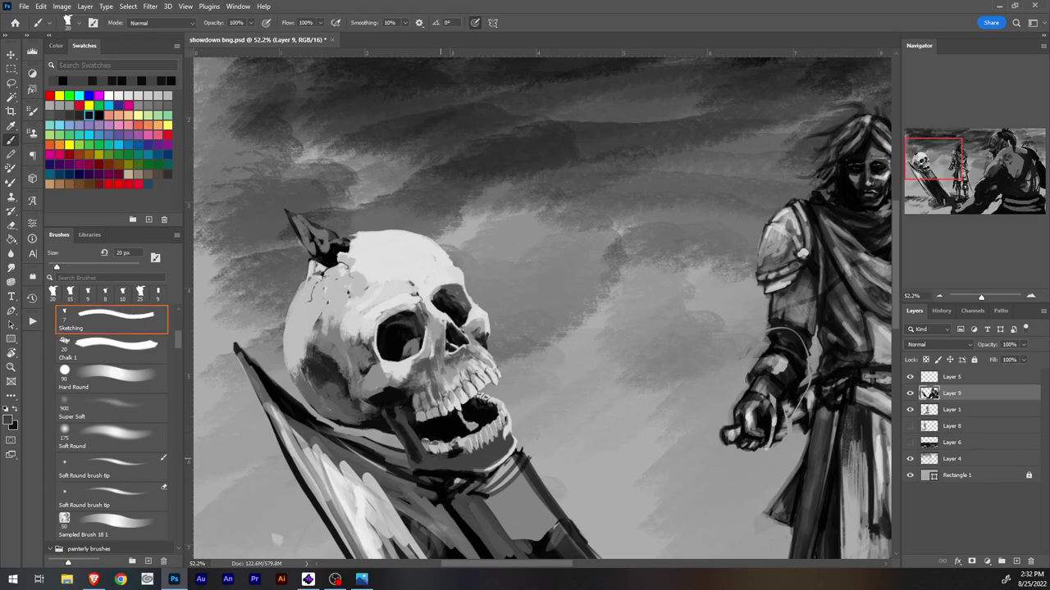
# Step: Reshape the middle lower teeth and the gaps between them with sampled light grey and black, reducing the brush from 20 to 10 px
pyautogui.keyDown('alt'); pyautogui.click(453, 447); pyautogui.keyUp('alt')
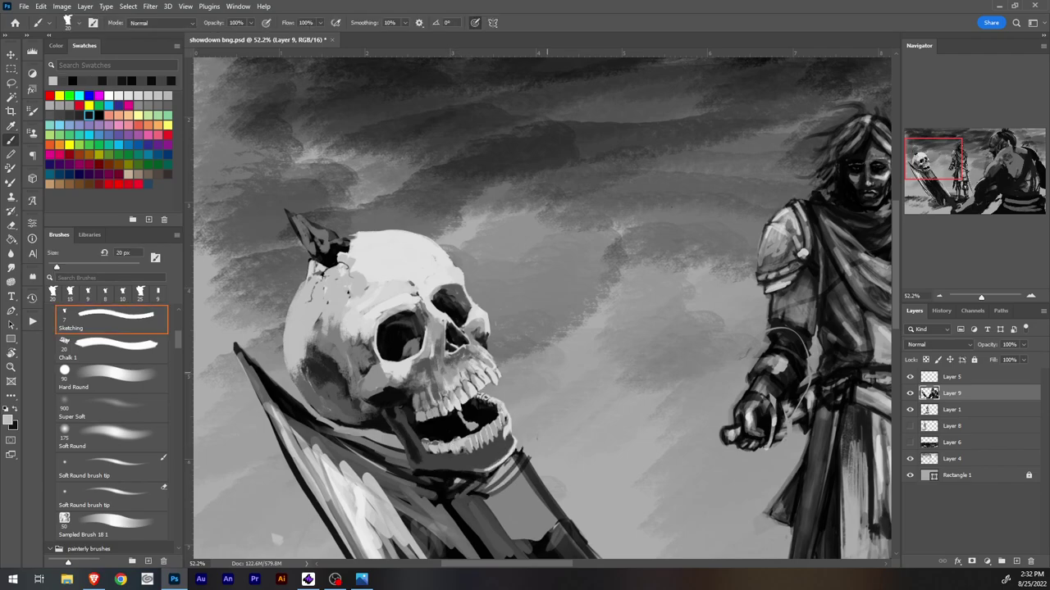
pyautogui.keyDown('alt'); pyautogui.click(459, 437); pyautogui.keyUp('alt')
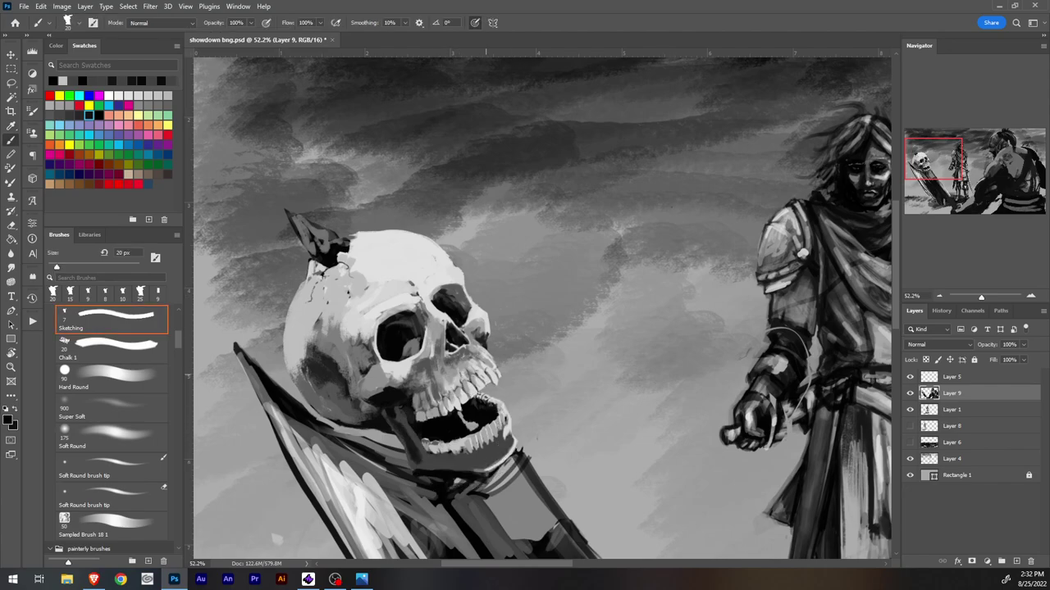
pyautogui.press('alt')
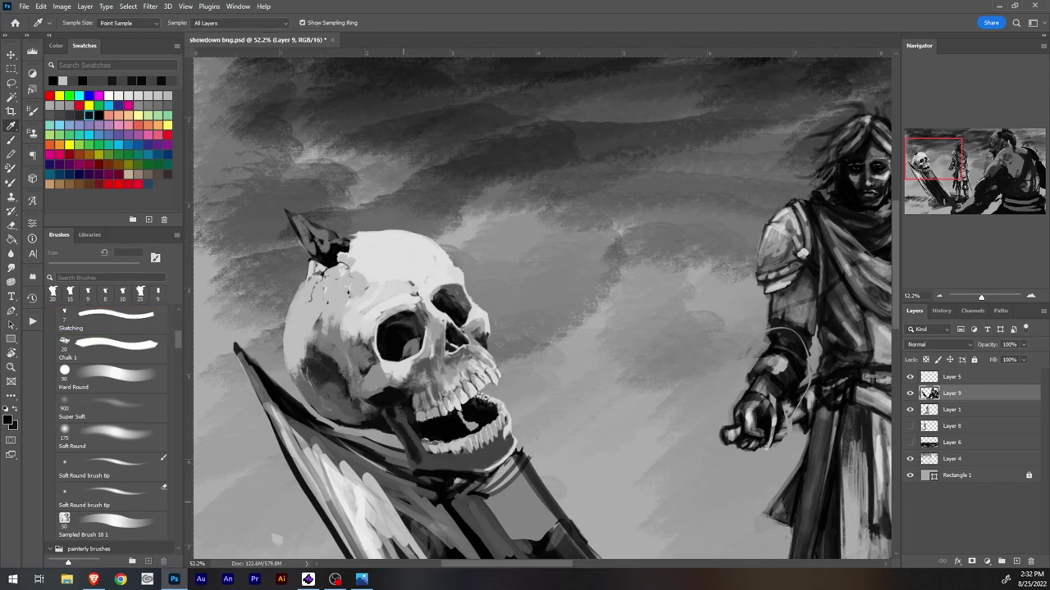
pyautogui.keyDown('alt'); pyautogui.click(450, 450); pyautogui.keyUp('alt')
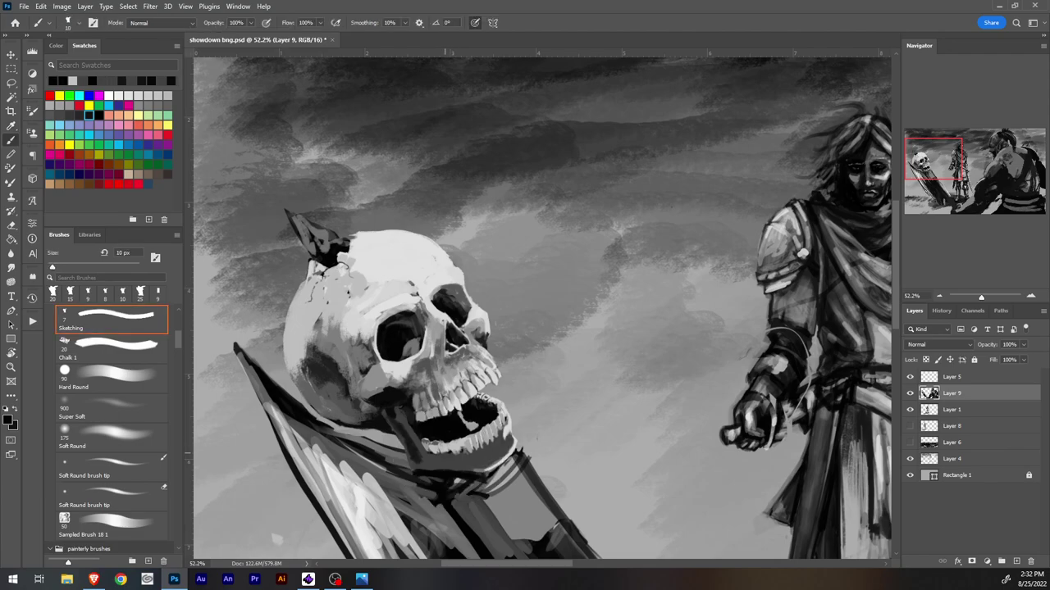
pyautogui.moveTo(440, 455); pyautogui.dragTo(437, 449)
pyautogui.keyDown('alt'); pyautogui.click(446, 449); pyautogui.keyUp('alt')
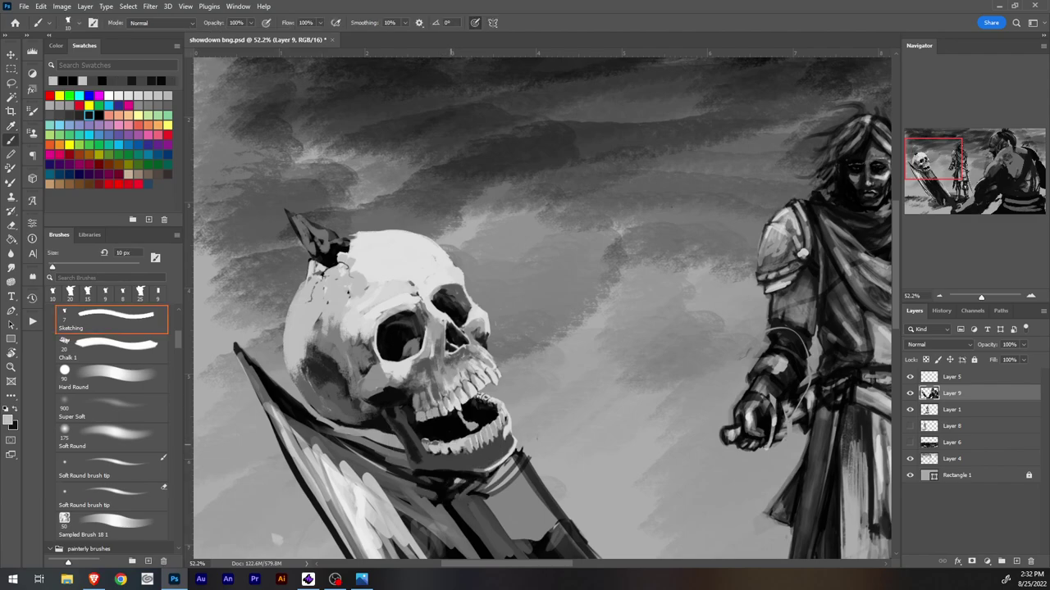
pyautogui.moveTo(453, 453); pyautogui.dragTo(460, 451)
# Step: Separate and highlight the lower teeth toward the front of the jaw, alternating sampled black and light greys at 10 px
pyautogui.press('i')
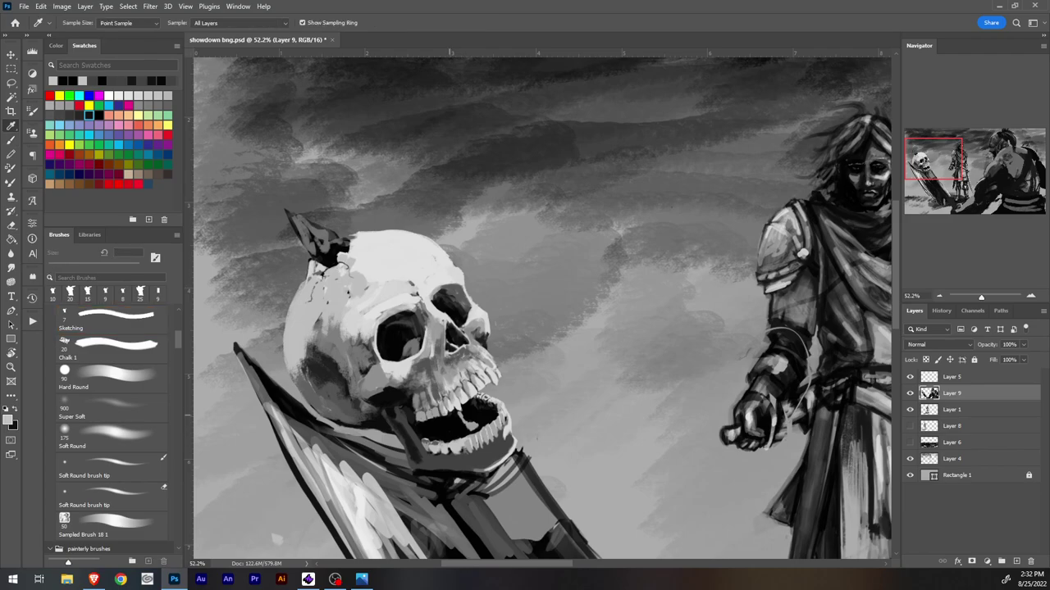
pyautogui.press('b')
pyautogui.keyDown('alt'); pyautogui.click(454, 451); pyautogui.keyUp('alt')
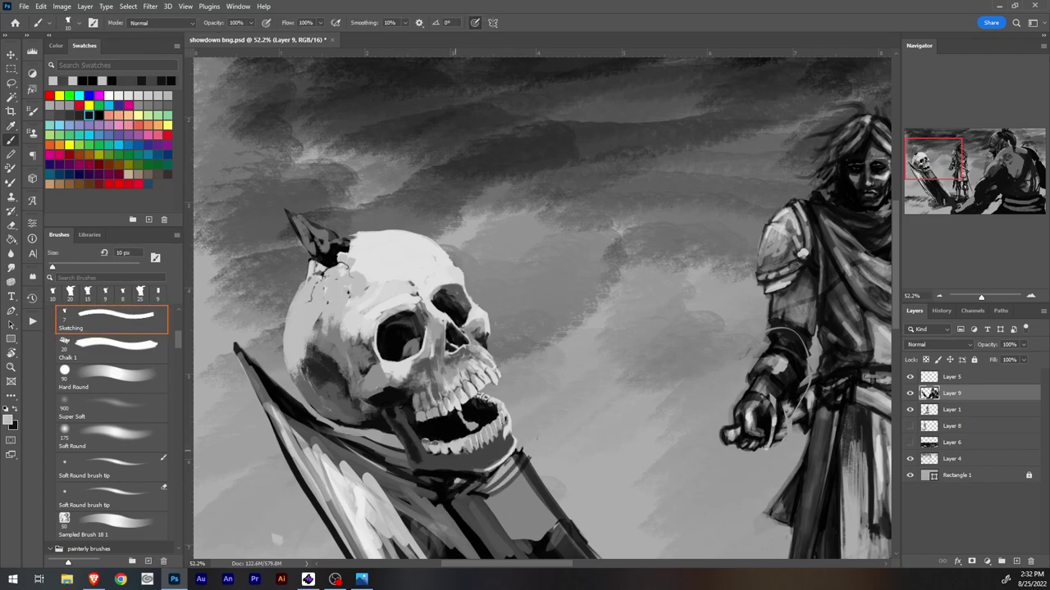
pyautogui.keyDown('alt'); pyautogui.click(461, 450); pyautogui.keyUp('alt')
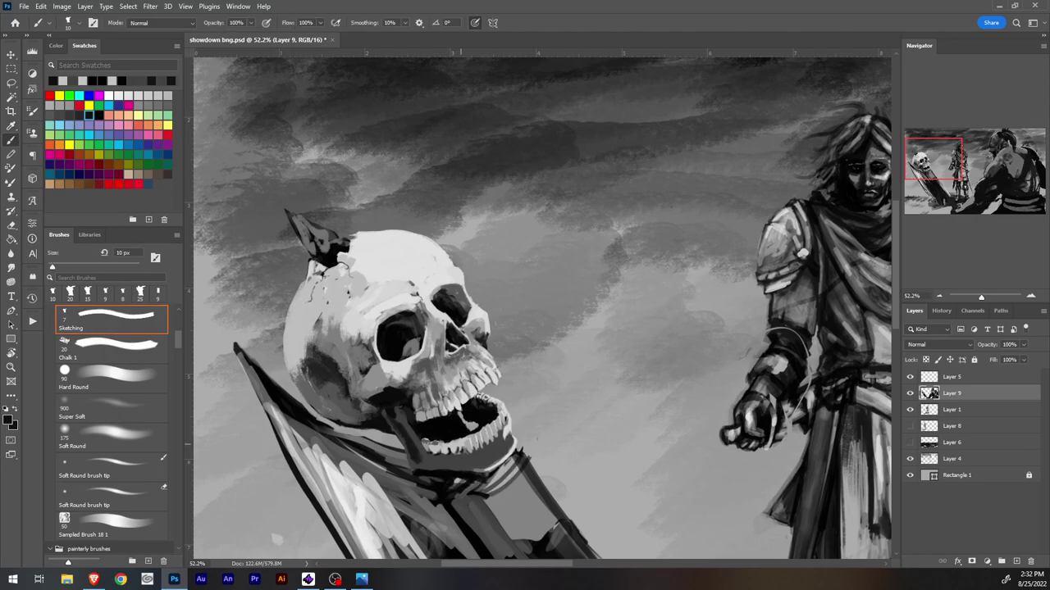
pyautogui.keyDown('alt'); pyautogui.click(460, 433); pyautogui.keyUp('alt')
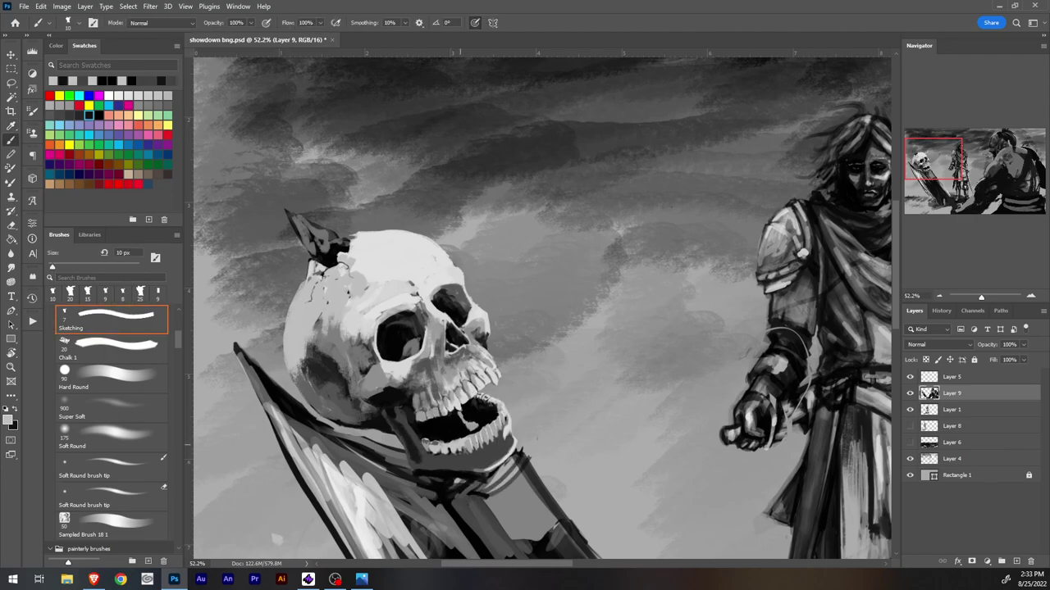
pyautogui.keyDown('alt'); pyautogui.click(468, 442); pyautogui.keyUp('alt')
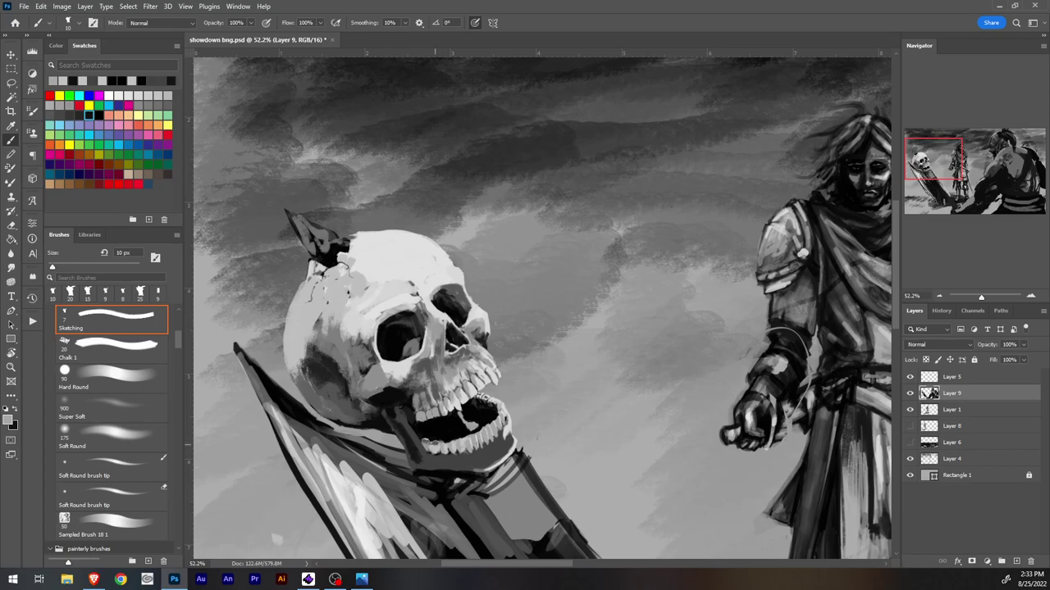
# Step: Refine the rearmost lower teeth and the dark mouth corner with sampled black and dark grey at 10 px
pyautogui.keyDown('alt'); pyautogui.click(429, 435); pyautogui.keyUp('alt')
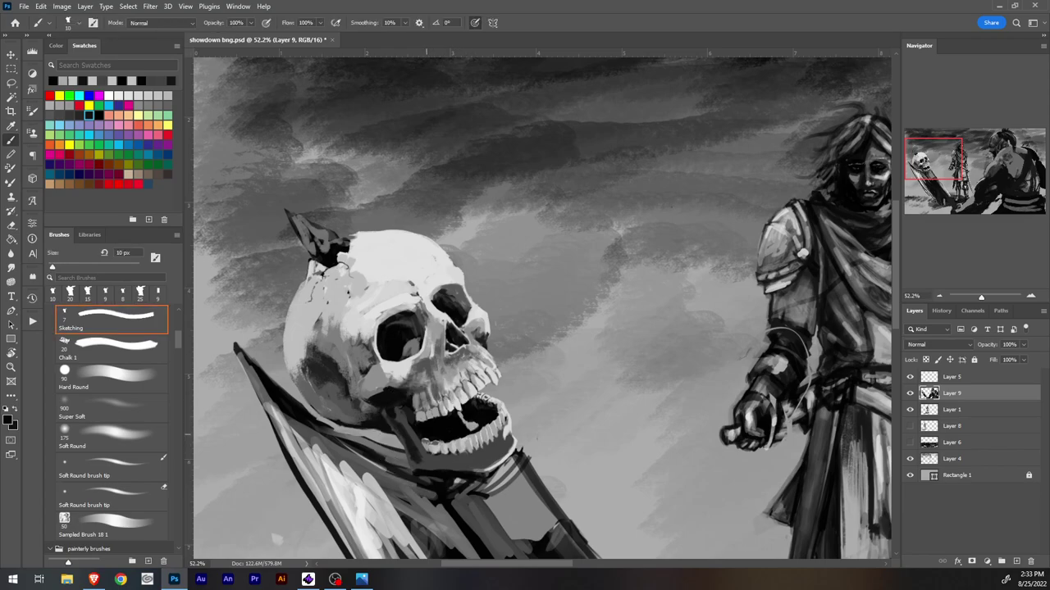
pyautogui.keyDown('alt'); pyautogui.click(427, 441); pyautogui.keyUp('alt')
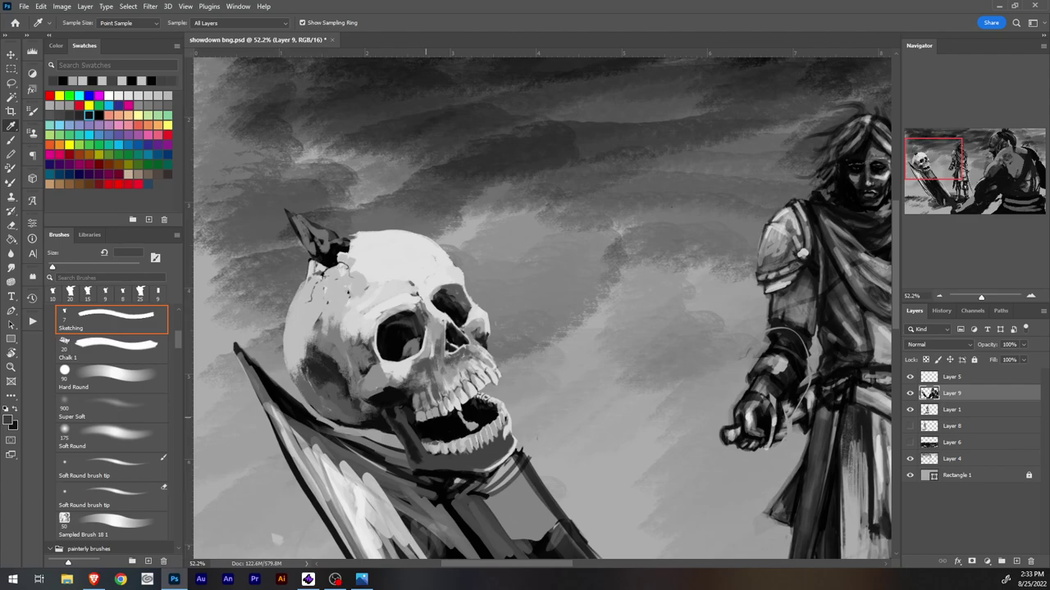
pyautogui.keyDown('alt'); pyautogui.click(426, 427); pyautogui.keyUp('alt')
pyautogui.press('alt')
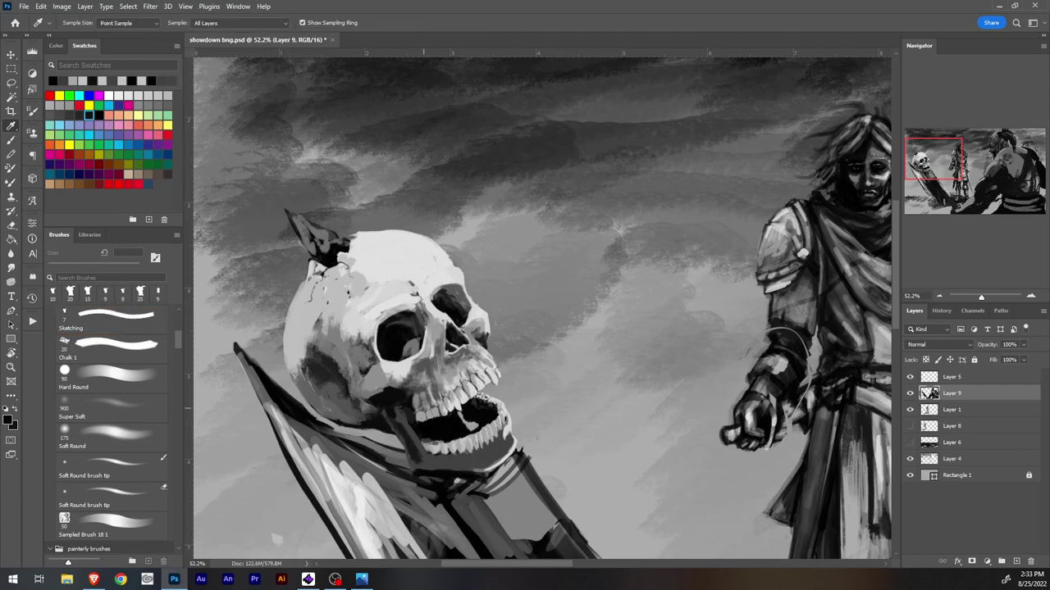
# Step: Rework the cracks on the side of the cranium with sampled light grey and black at 10 px
pyautogui.moveTo(374, 337); pyautogui.dragTo(427, 345)
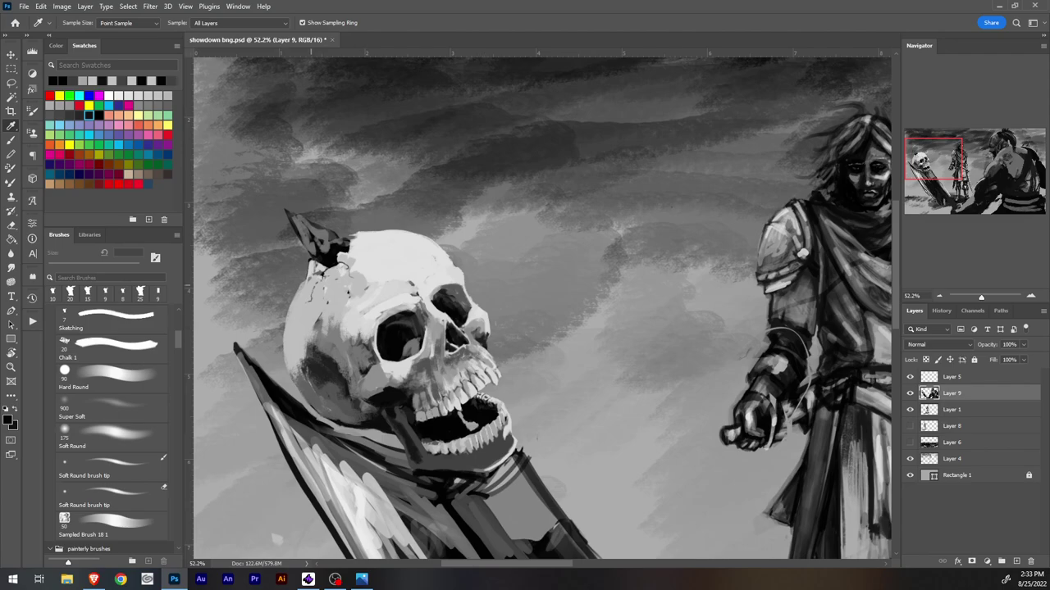
pyautogui.click(314, 304)
pyautogui.click(314, 305)
pyautogui.press('b')
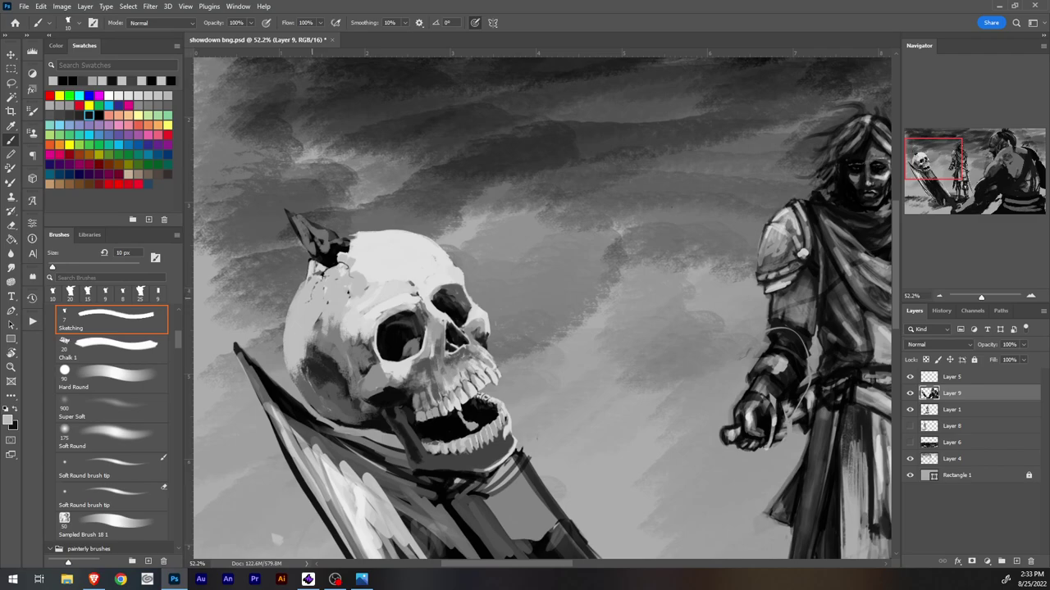
pyautogui.press('i')
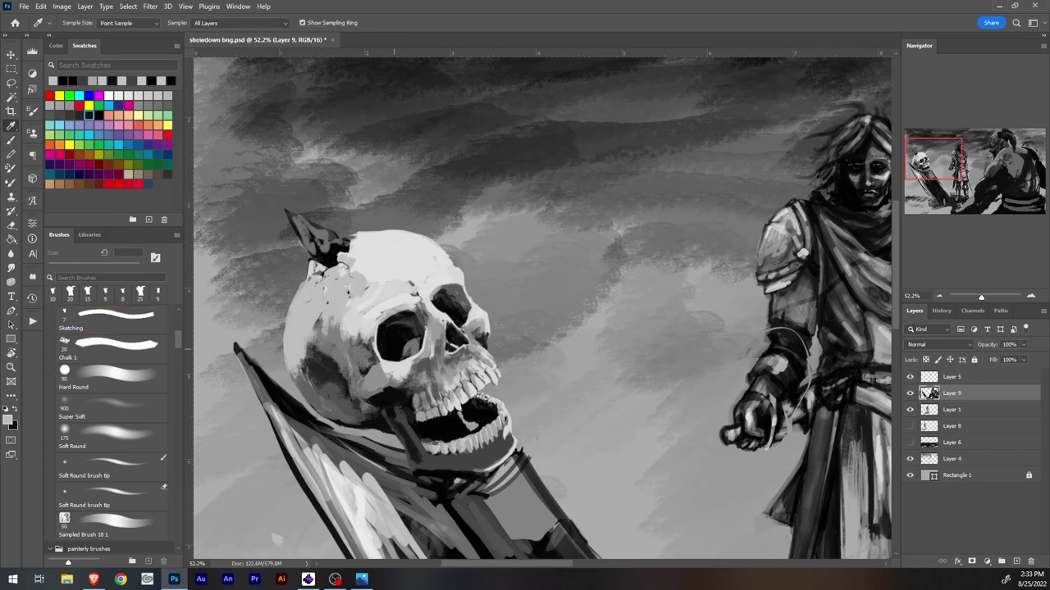
pyautogui.click(397, 345)
pyautogui.moveTo(382, 337); pyautogui.dragTo(382, 336)
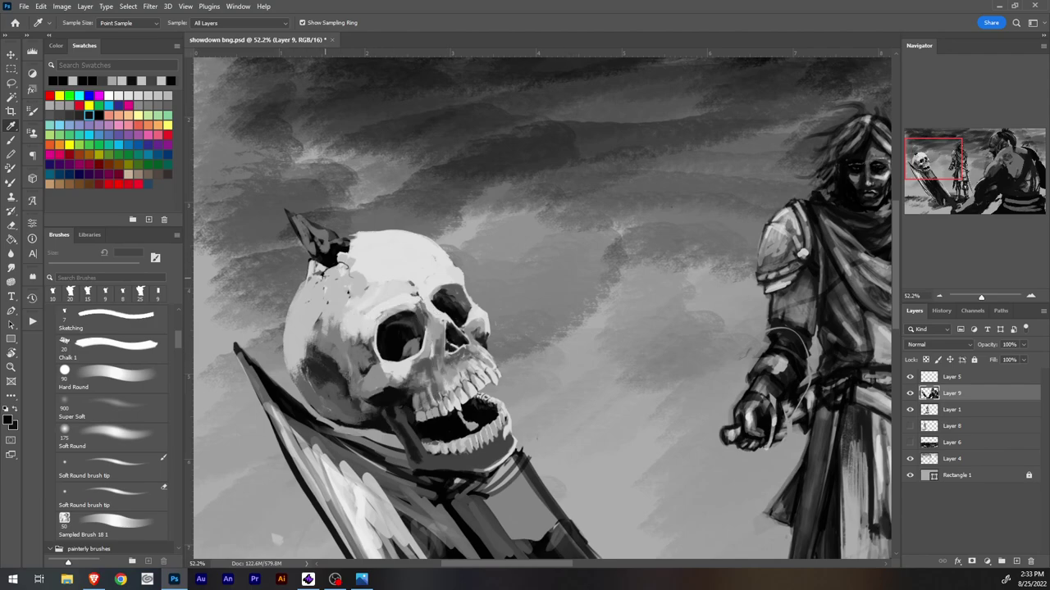
# Step: Paint light grey bone chips along the broken edge below the cranium's spike with a 10 px brush
pyautogui.press('b')
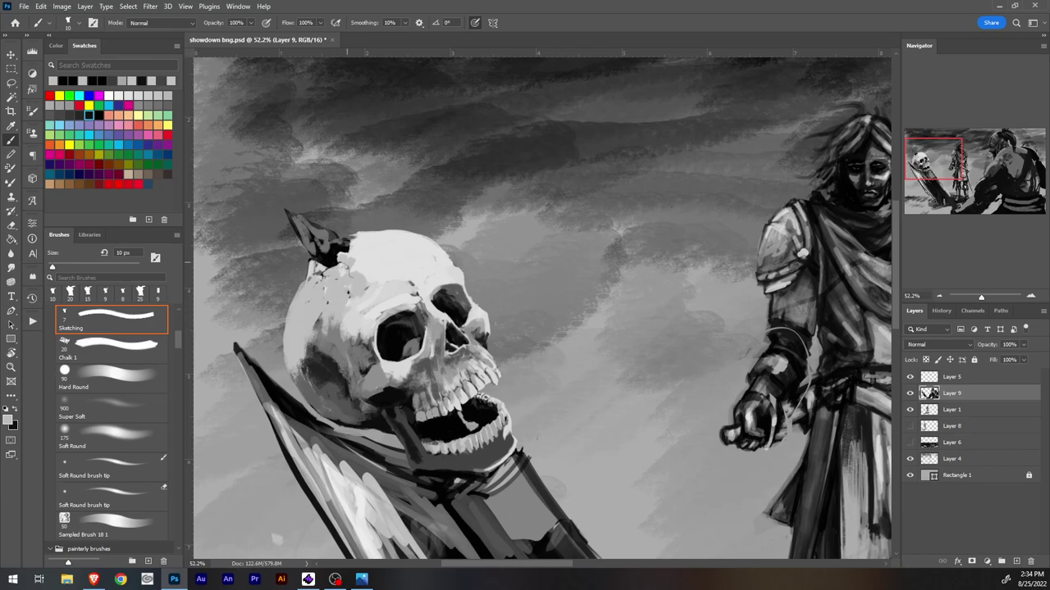
pyautogui.press('i')
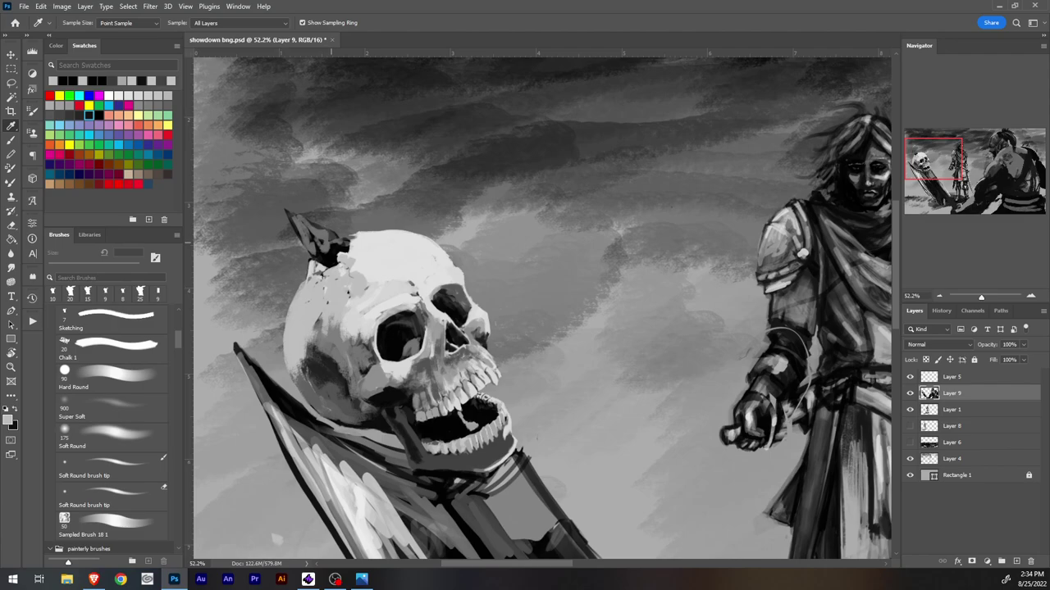
pyautogui.press('b')
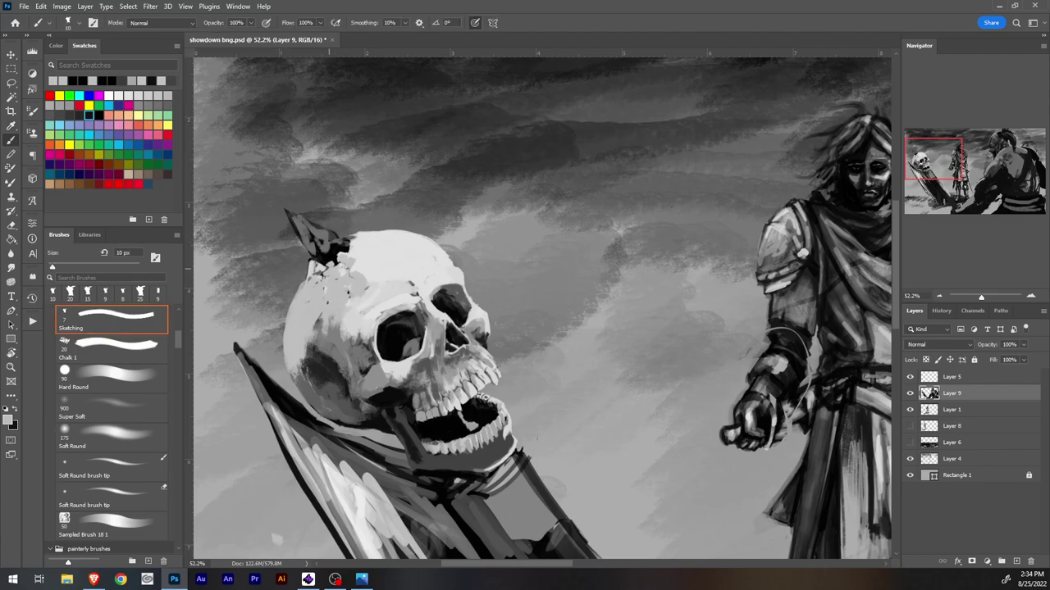
pyautogui.moveTo(336, 259); pyautogui.dragTo(329, 263)
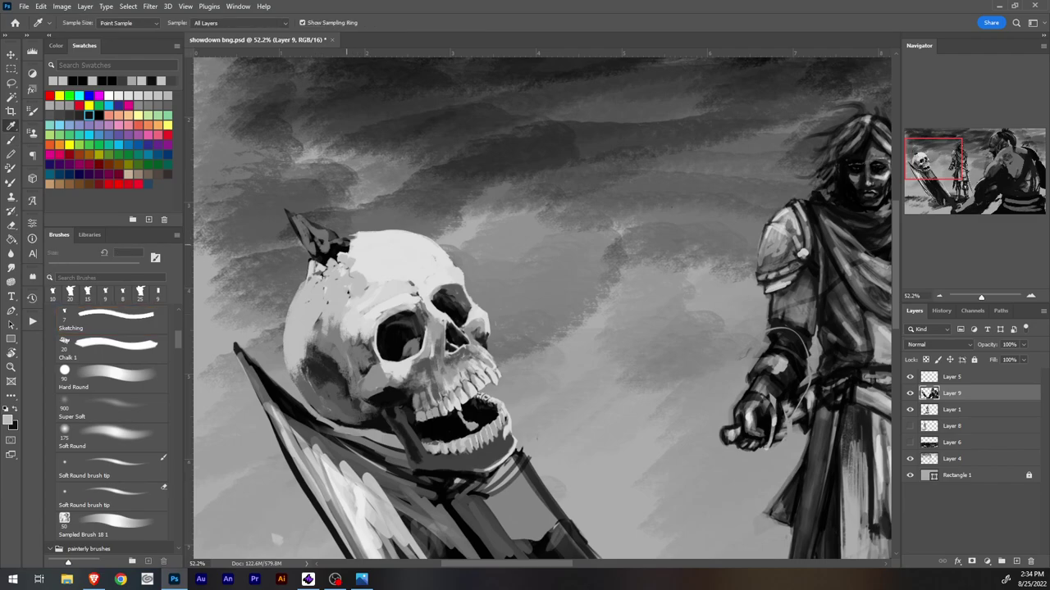
# Step: Touch up the broken bone at the base of the cranium's spike with sampled light and dark greys at 10 px
pyautogui.keyDown('alt'); pyautogui.click(344, 248); pyautogui.keyUp('alt')
pyautogui.moveTo(347, 238); pyautogui.dragTo(346, 238)
pyautogui.keyDown('alt'); pyautogui.click(360, 238); pyautogui.keyUp('alt')
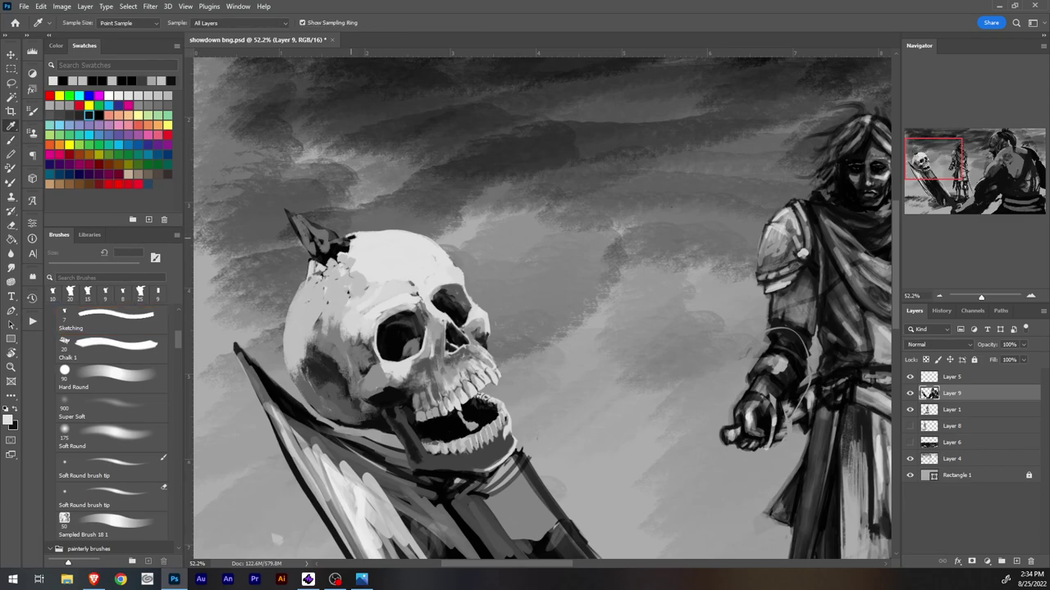
pyautogui.keyDown('alt'); pyautogui.click(346, 242); pyautogui.keyUp('alt')
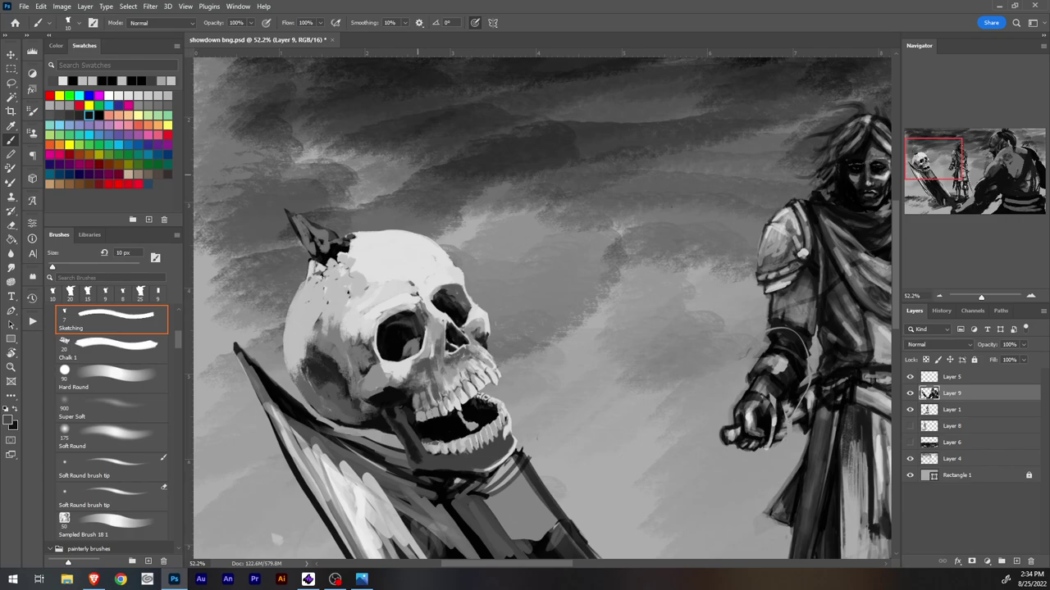
pyautogui.keyDown('alt'); pyautogui.click(328, 270); pyautogui.keyUp('alt')
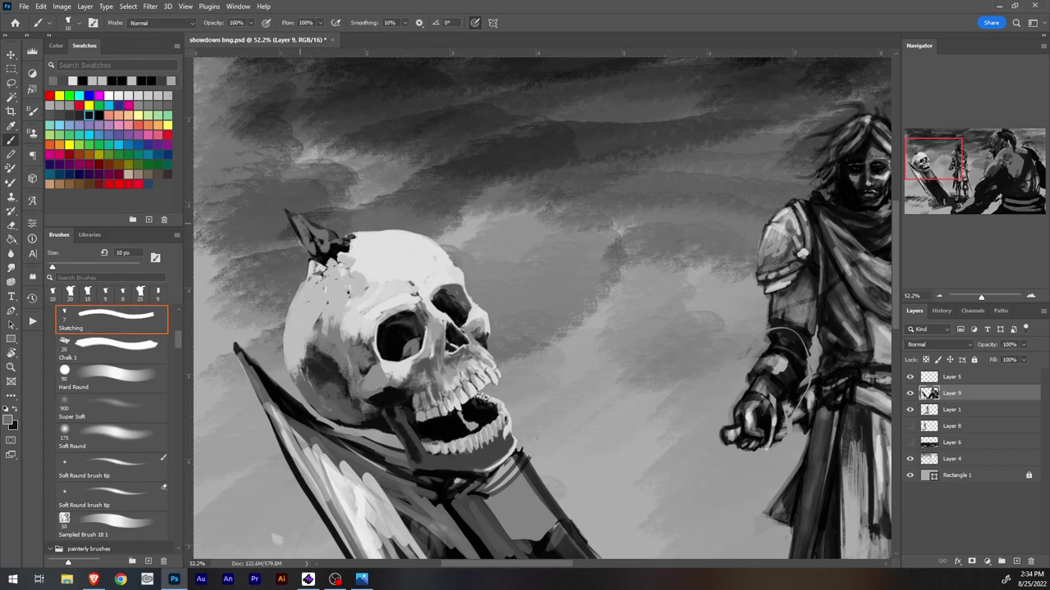
pyautogui.keyDown('alt'); pyautogui.click(359, 266); pyautogui.keyUp('alt')
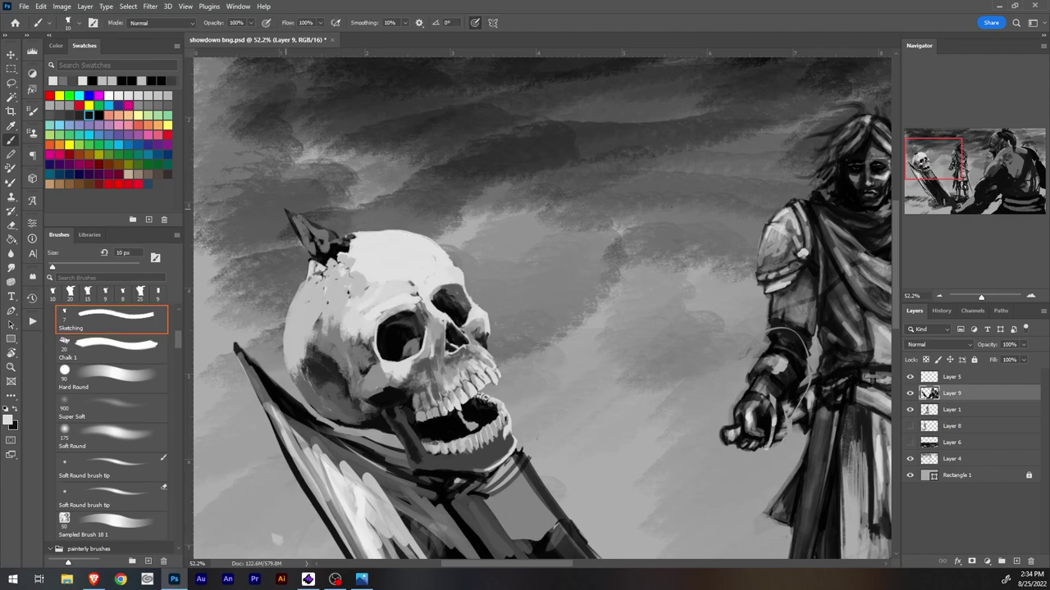
# Step: Paint a light grey rim along the spike's upper edge at 10 px and soften it with sampled mid grey
pyautogui.moveTo(287, 210); pyautogui.dragTo(303, 223)
pyautogui.moveTo(291, 211); pyautogui.dragTo(321, 227)
pyautogui.moveTo(316, 223); pyautogui.dragTo(342, 238)
pyautogui.keyDown('alt'); pyautogui.click(318, 231); pyautogui.keyUp('alt')
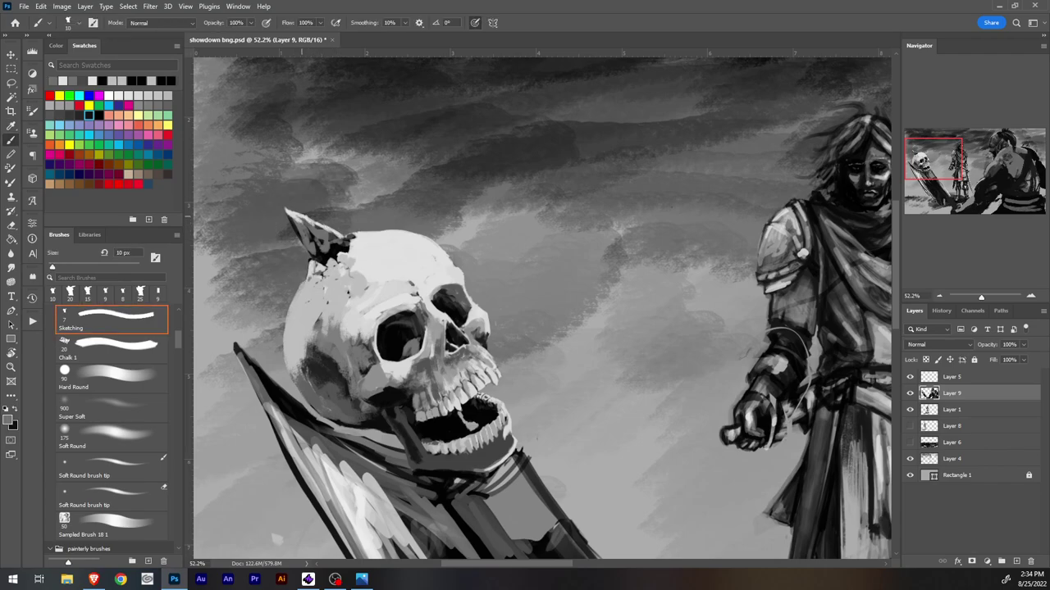
pyautogui.moveTo(297, 215); pyautogui.dragTo(311, 226)
pyautogui.keyDown('alt'); pyautogui.click(309, 221); pyautogui.keyUp('alt')
pyautogui.keyDown('alt'); pyautogui.click(312, 225); pyautogui.keyUp('alt')
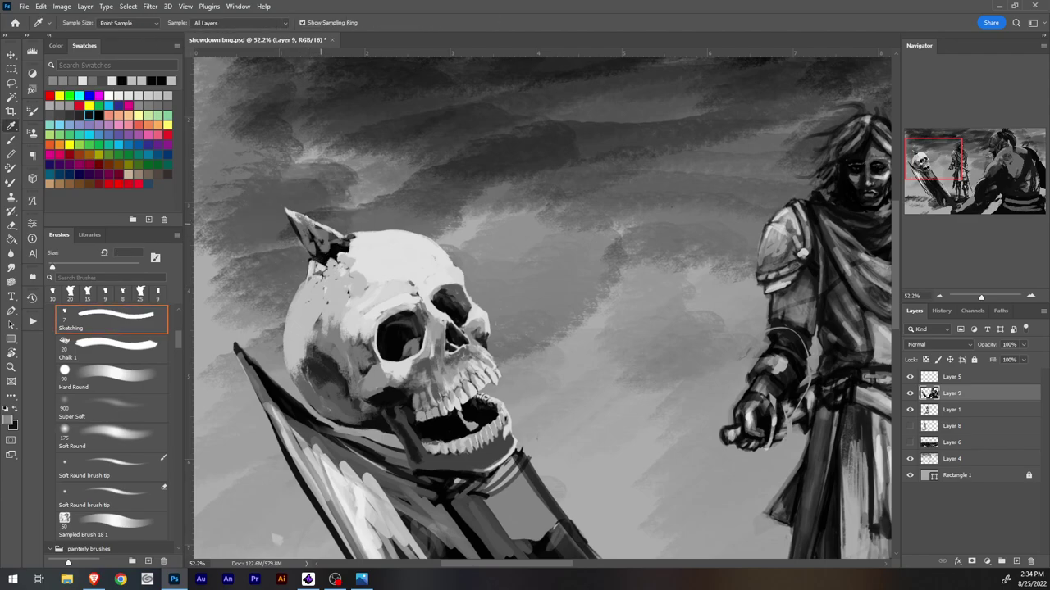
# Step: Broaden the light grey planes on the spike from its tip to its base with a 20 px brush
pyautogui.press(']')
pyautogui.press(']')
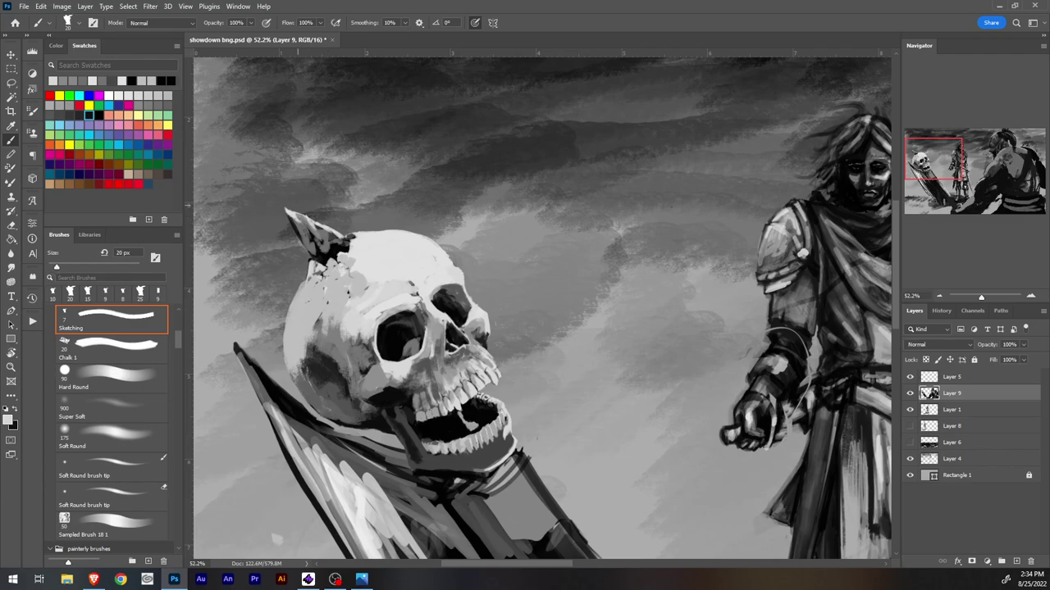
pyautogui.moveTo(290, 215)
pyautogui.mouseDown()
pyautogui.moveTo(304, 241)
pyautogui.moveTo(316, 227)
pyautogui.mouseUp()
pyautogui.moveTo(304, 221); pyautogui.dragTo(325, 232)
pyautogui.moveTo(326, 231); pyautogui.dragTo(322, 245)
pyautogui.moveTo(329, 234)
pyautogui.mouseDown()
pyautogui.moveTo(326, 247)
pyautogui.moveTo(349, 245)
pyautogui.mouseUp()
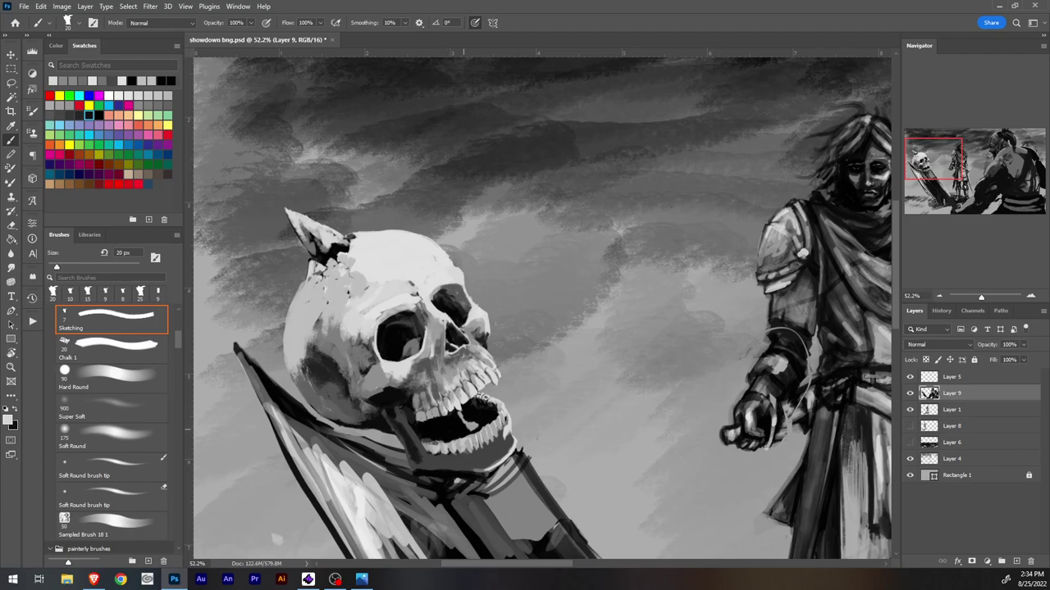
# Step: Rework the bone shape inside the dark mouth with sampled black at 20 px and a small 8 px eraser
pyautogui.press('i')
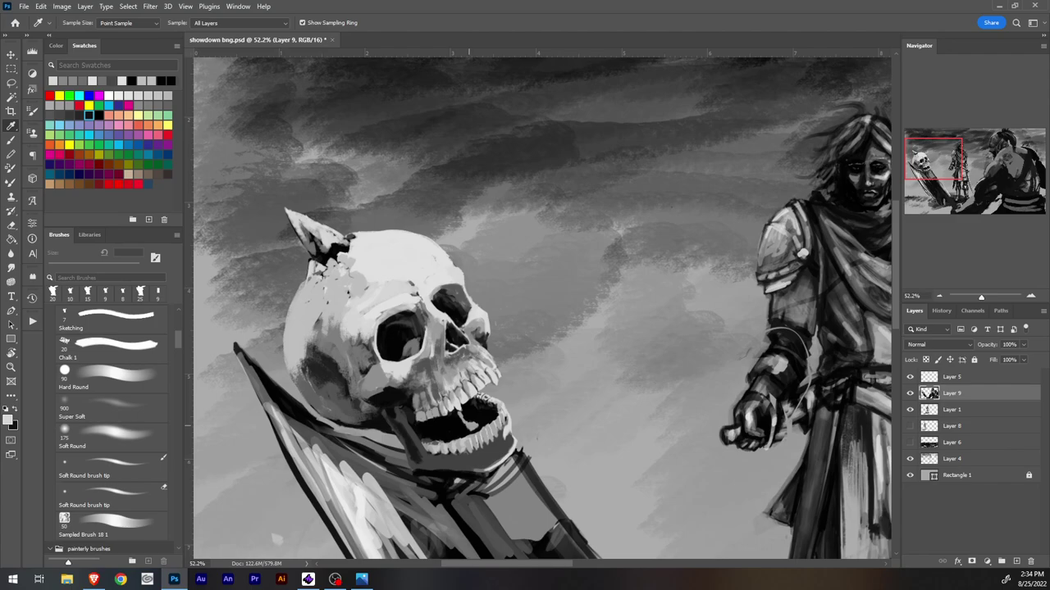
pyautogui.press('b')
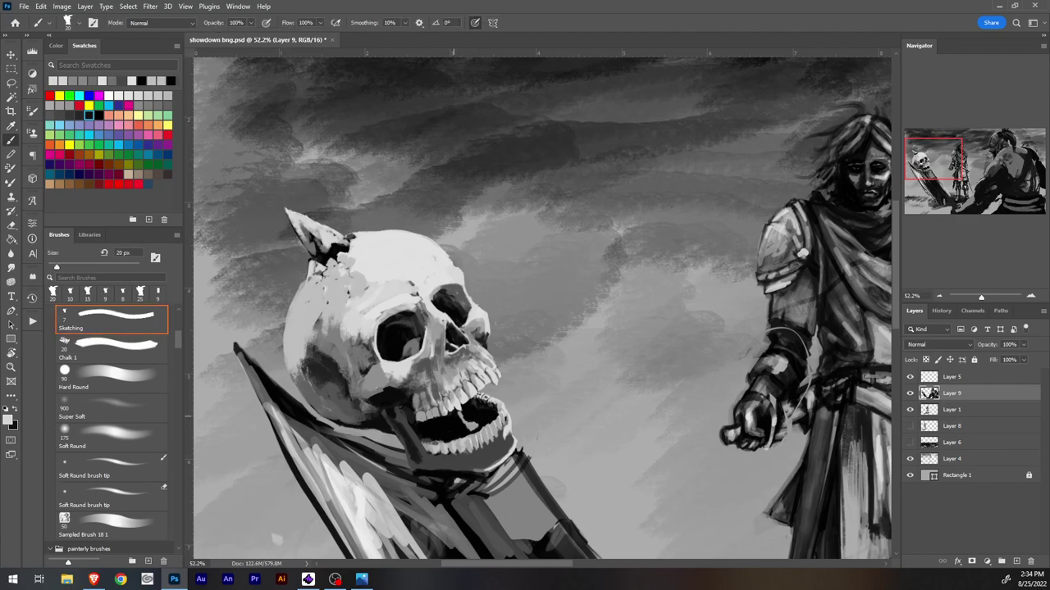
pyautogui.keyDown('alt'); pyautogui.click(459, 420); pyautogui.keyUp('alt')
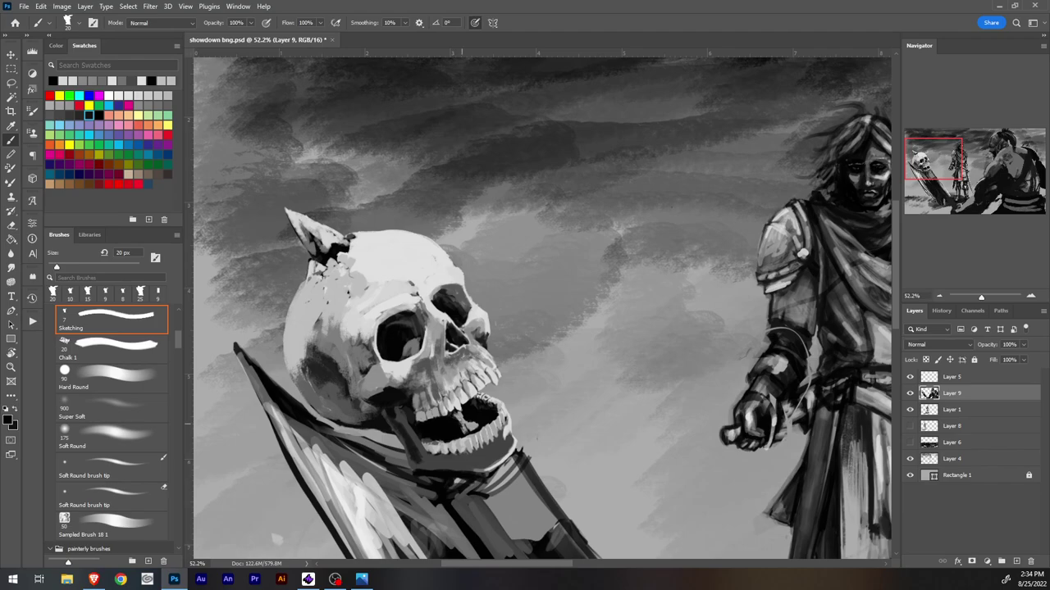
pyautogui.keyDown('alt'); pyautogui.click(472, 427); pyautogui.keyUp('alt')
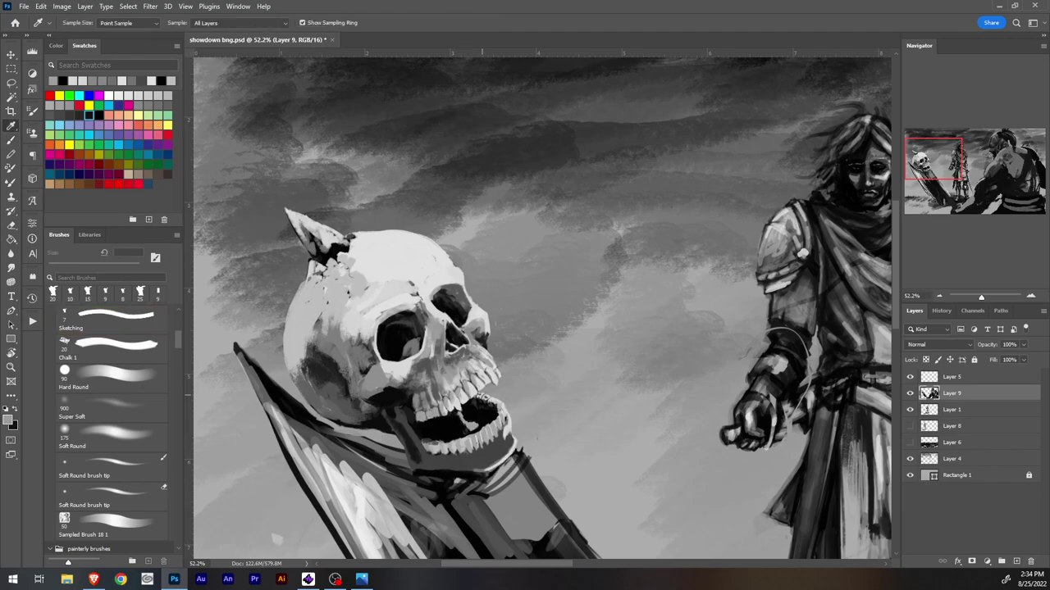
pyautogui.press('e')
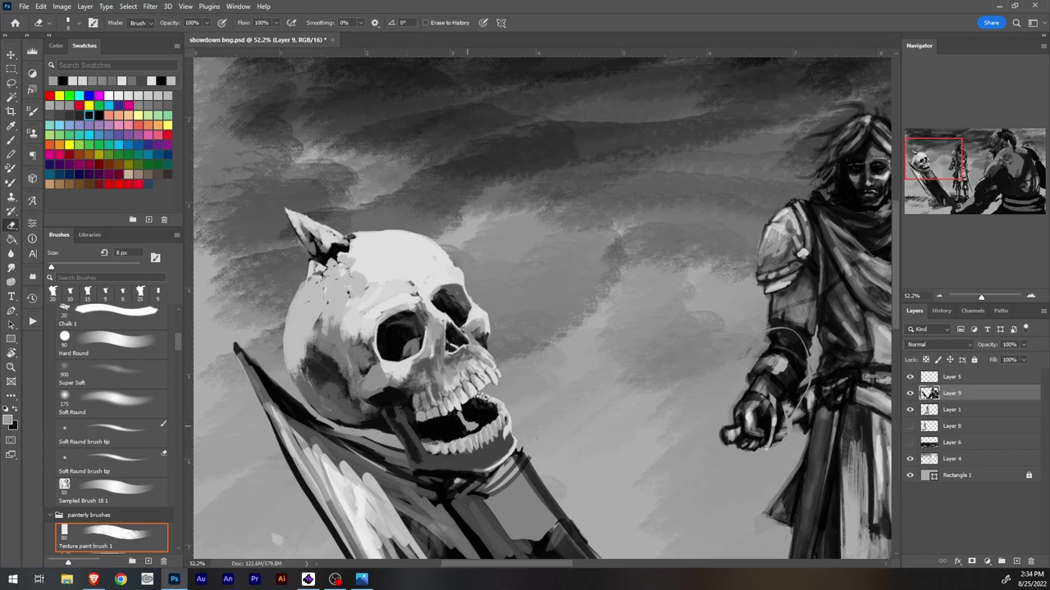
pyautogui.click(468, 426)
pyautogui.press('b')
pyautogui.press('x')
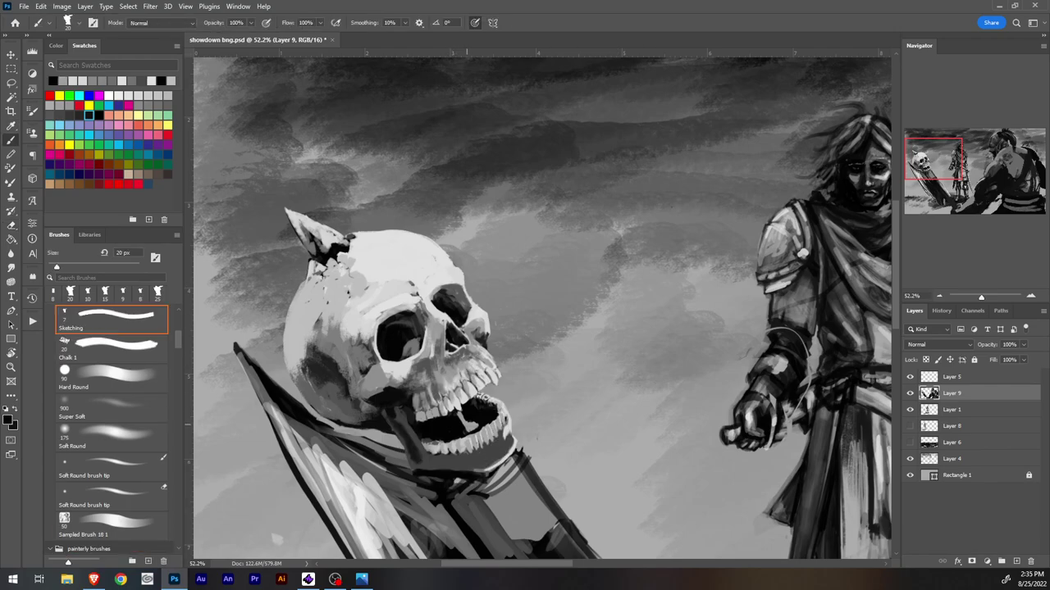
# Step: Trim the bone shape inside the mouth with the small eraser and sample the mid grey of the jaw for painting
pyautogui.press('r')
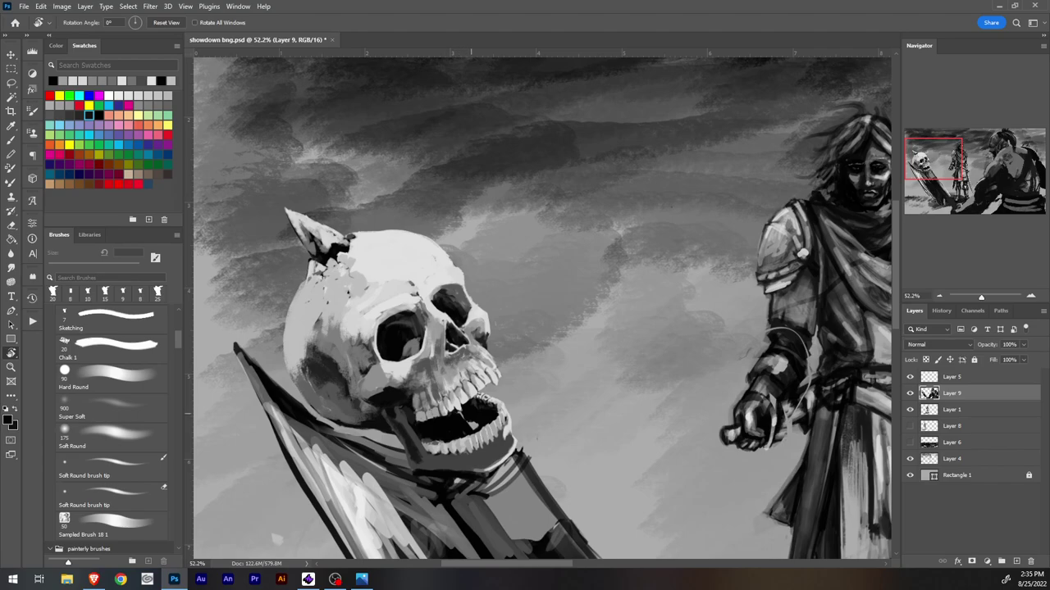
pyautogui.press('e')
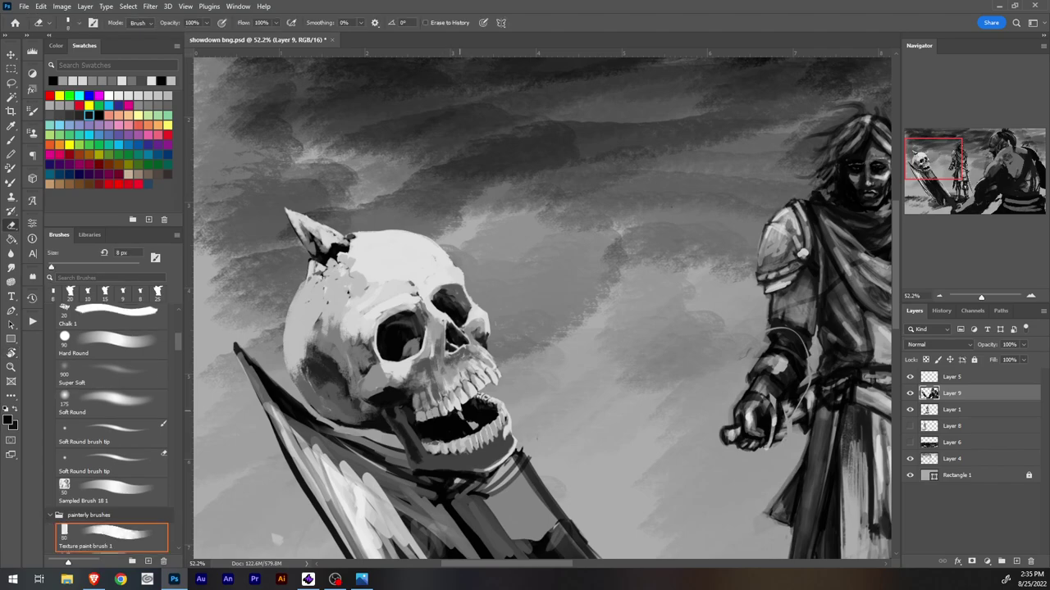
pyautogui.moveTo(459, 410); pyautogui.dragTo(470, 430)
pyautogui.press('i')
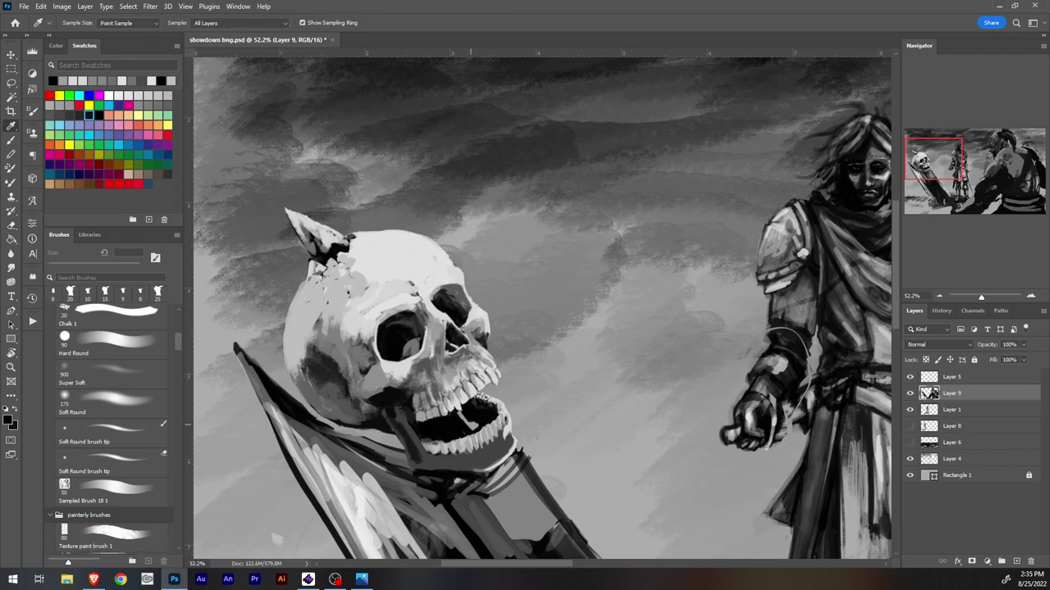
pyautogui.click(471, 447)
pyautogui.press('b')
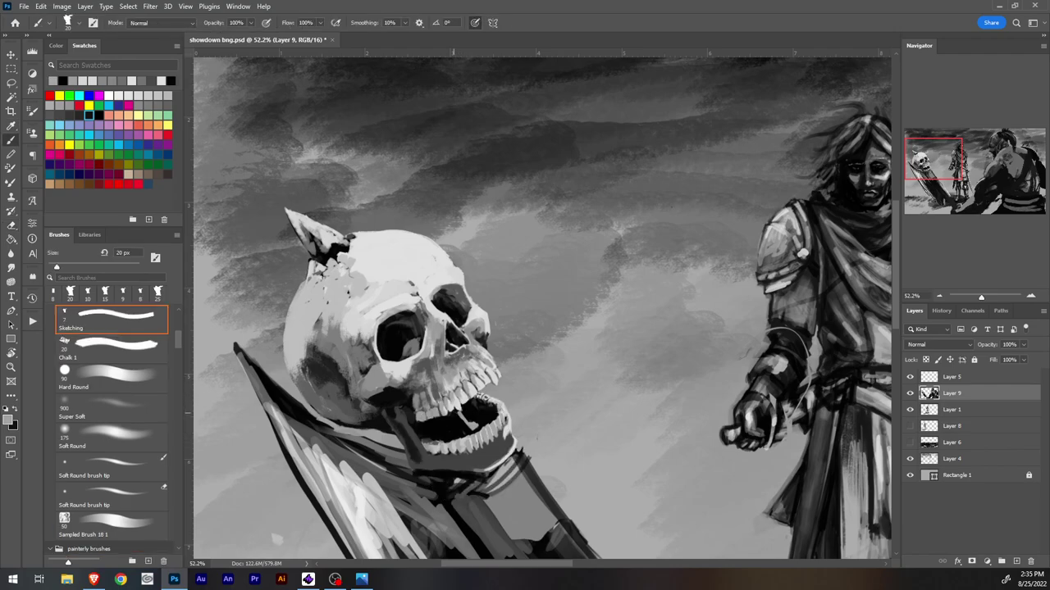
# Step: Refine the bone shape and the tooth edges inside the mouth with grey and black at 10 px
pyautogui.press('[')
pyautogui.press('[')
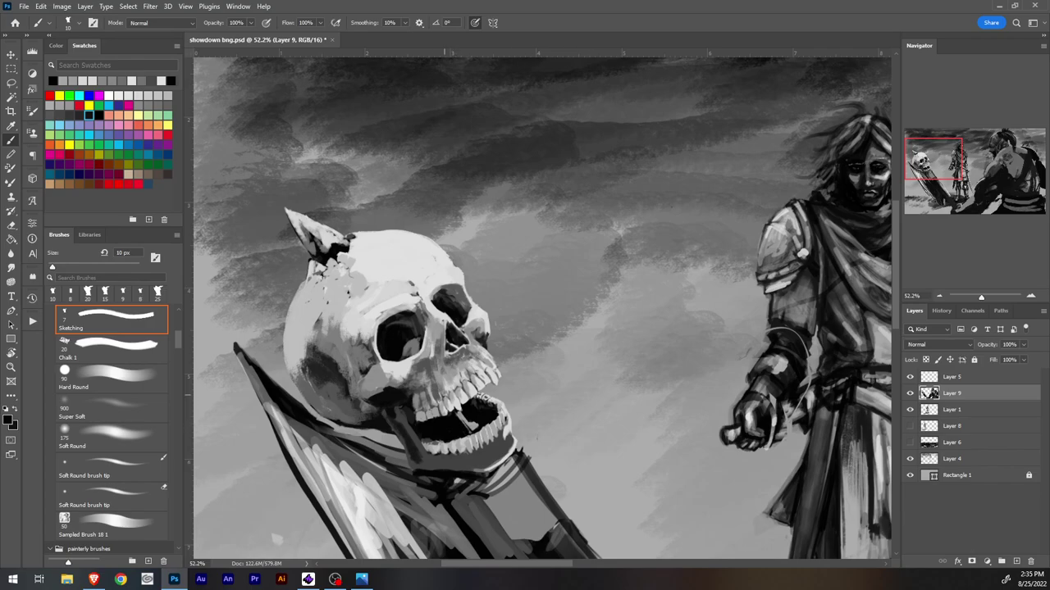
pyautogui.press('i')
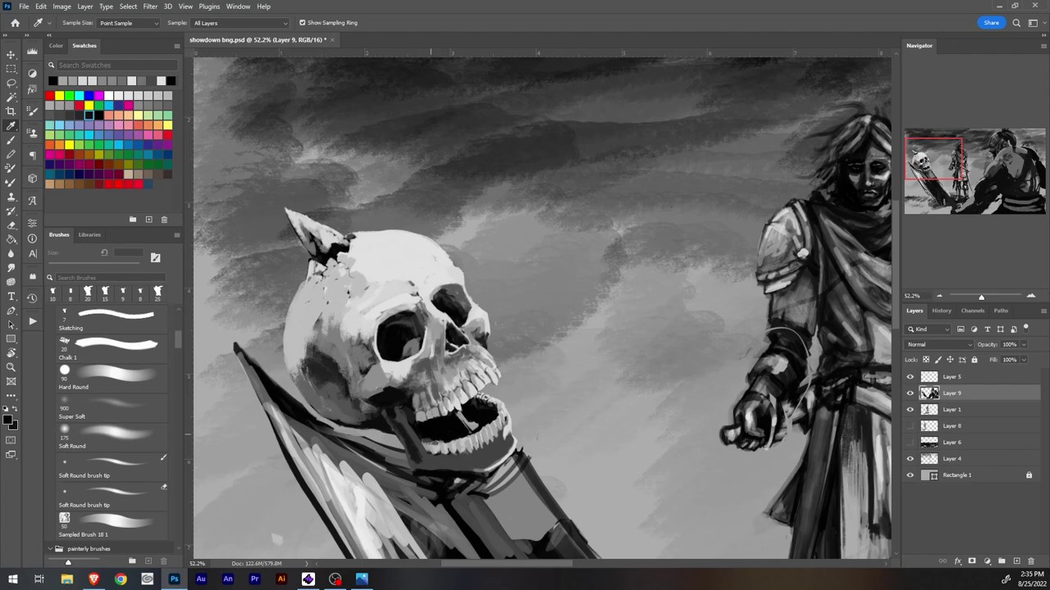
pyautogui.press('e')
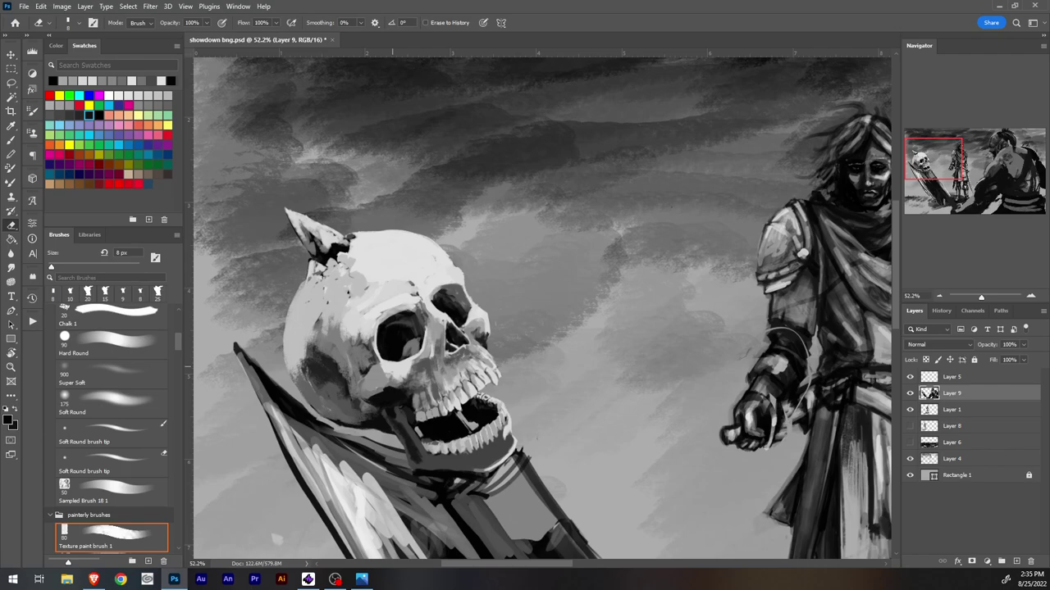
pyautogui.press('b')
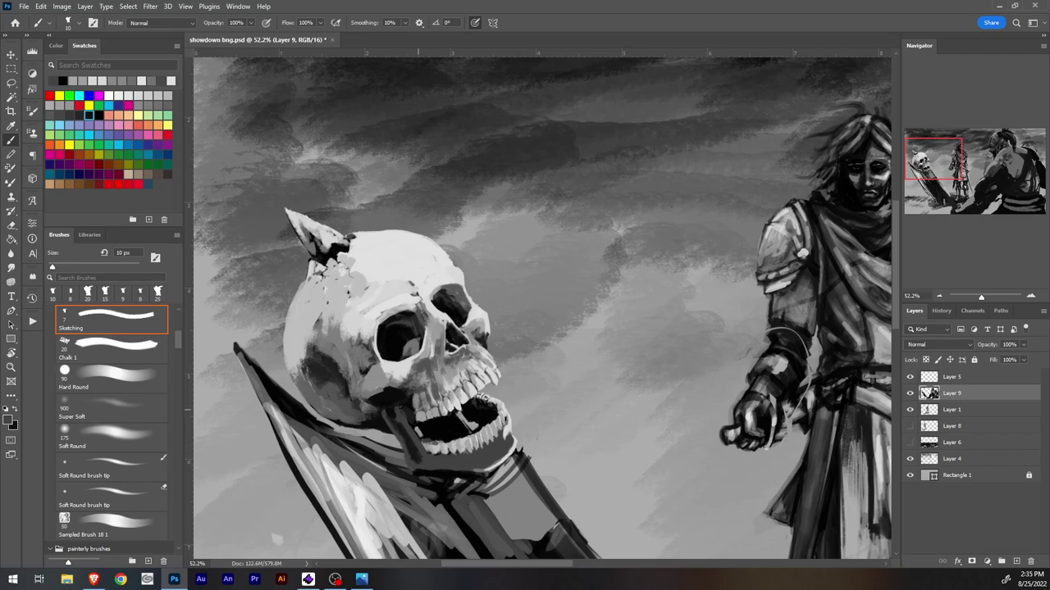
# Step: Paint mid grey light along the jawbone below the lower teeth and up its rear branch with a 25 px brush
pyautogui.press('i')
pyautogui.press('b')
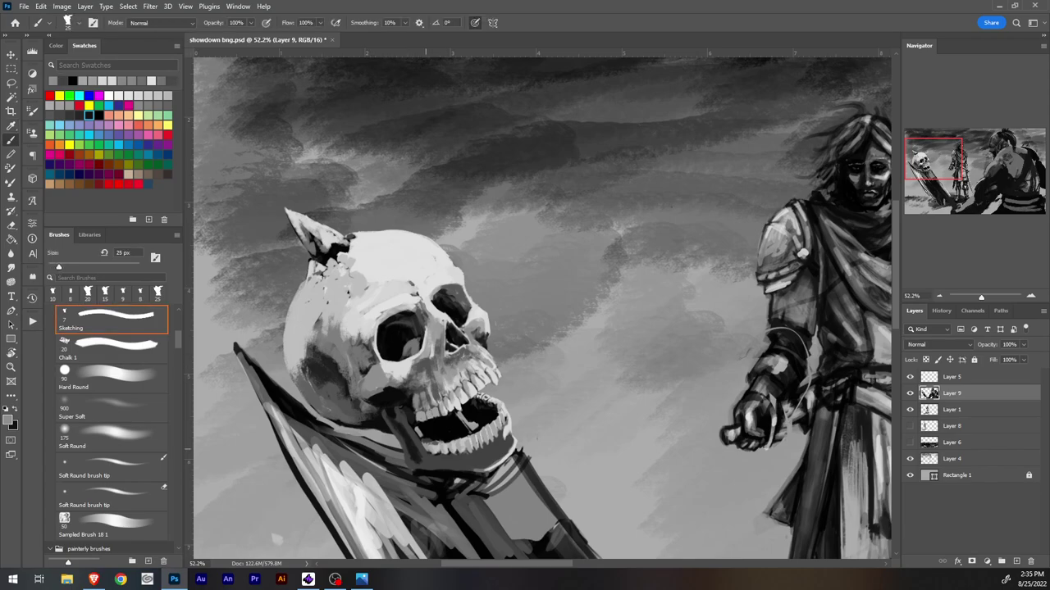
pyautogui.moveTo(410, 455)
pyautogui.mouseDown()
pyautogui.moveTo(473, 467)
pyautogui.moveTo(508, 447)
pyautogui.moveTo(488, 451)
pyautogui.moveTo(512, 450)
pyautogui.moveTo(503, 443)
pyautogui.moveTo(487, 456)
pyautogui.moveTo(497, 443)
pyautogui.mouseUp()
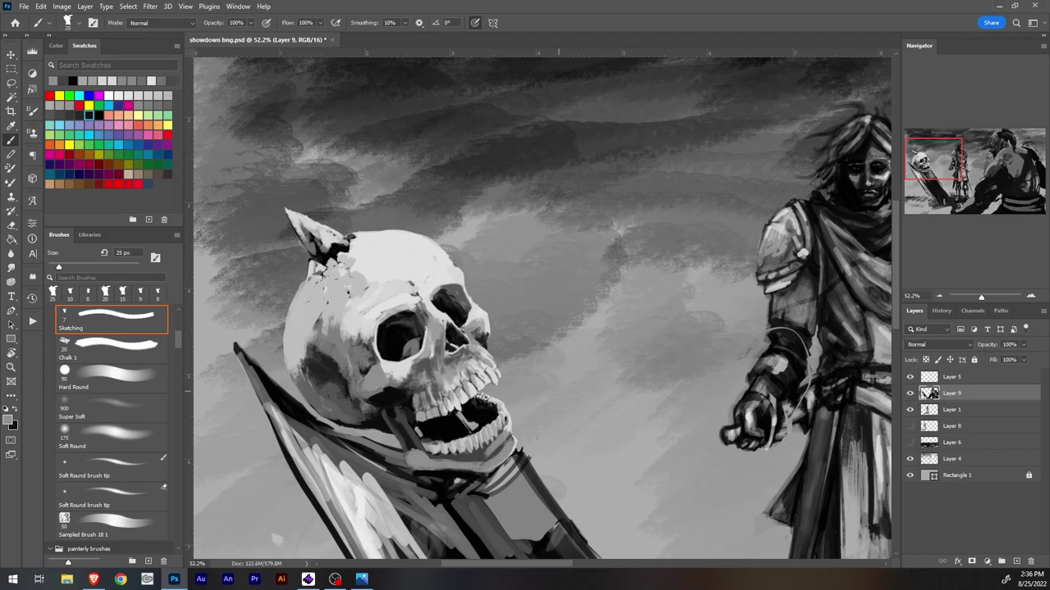
pyautogui.keyDown('alt'); pyautogui.click(492, 451); pyautogui.keyUp('alt')
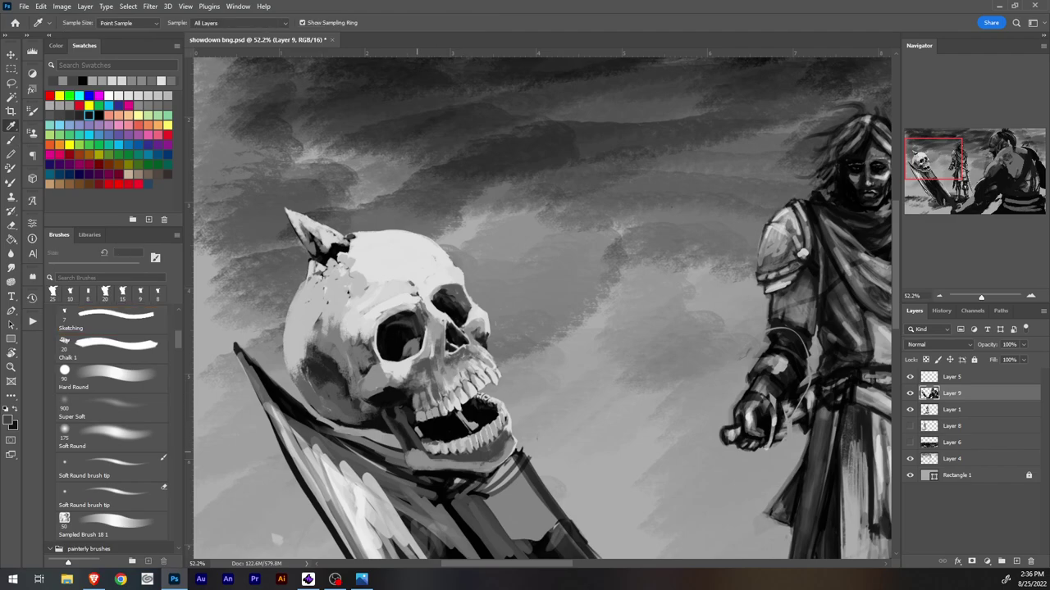
pyautogui.keyDown('alt'); pyautogui.click(413, 456); pyautogui.keyUp('alt')
pyautogui.moveTo(408, 453); pyautogui.dragTo(397, 426)
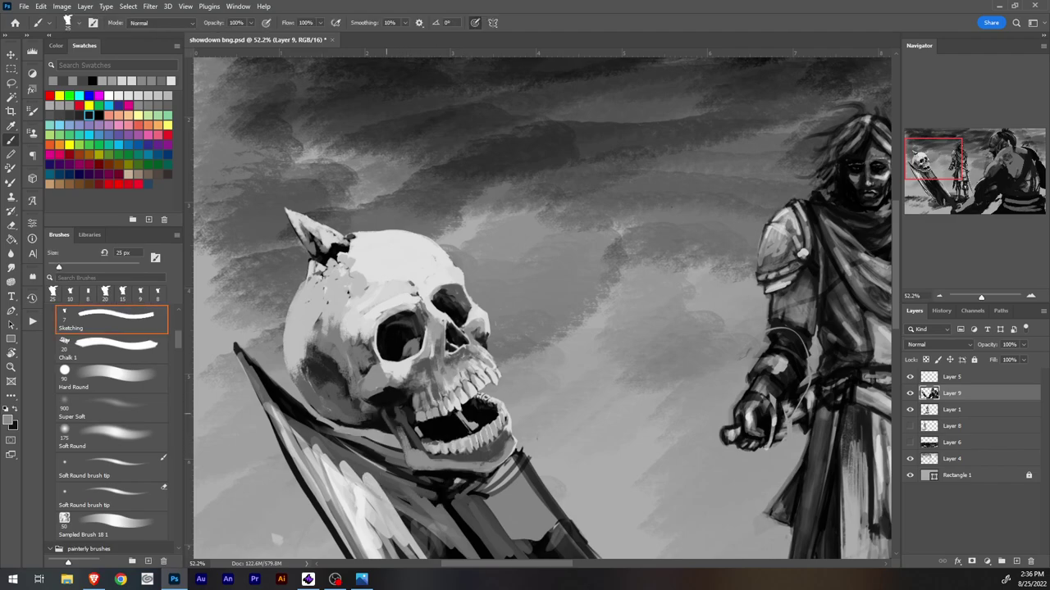
# Step: Model the jaw's rear branch behind the mouth, alternating sampled near-black and mid greys at 25 px
pyautogui.keyDown('alt'); pyautogui.click(401, 433); pyautogui.keyUp('alt')
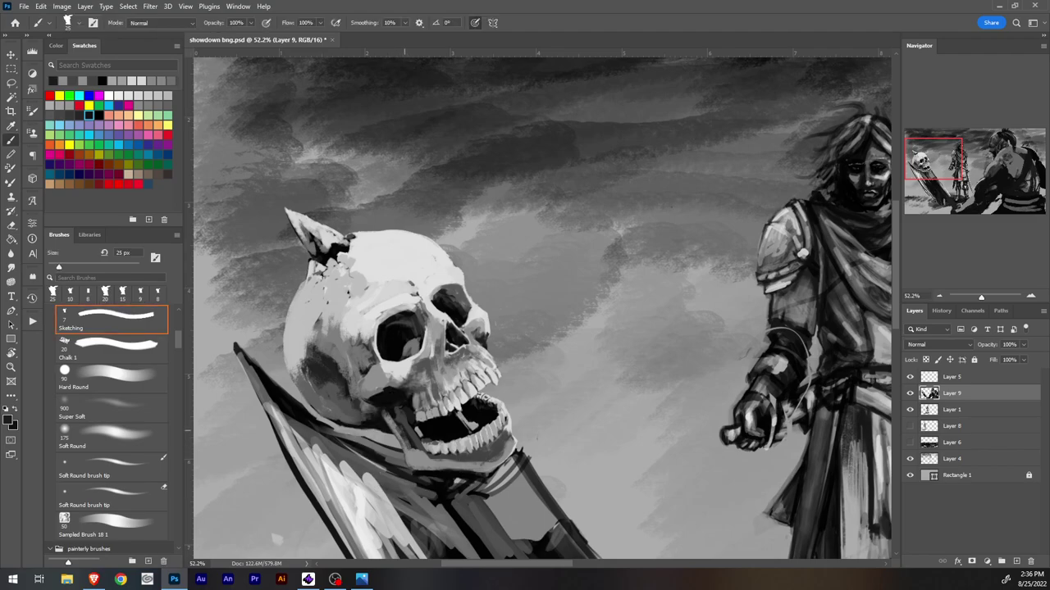
pyautogui.moveTo(399, 426); pyautogui.dragTo(413, 447)
pyautogui.keyDown('alt'); pyautogui.click(415, 449); pyautogui.keyUp('alt')
pyautogui.moveTo(405, 428); pyautogui.dragTo(417, 450)
pyautogui.press('alt')
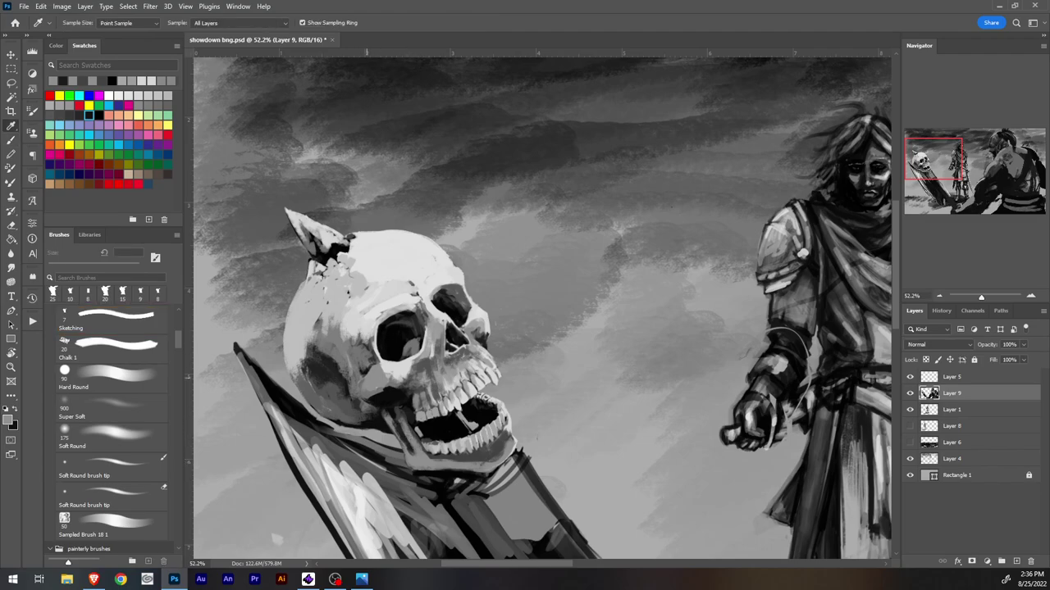
pyautogui.keyDown('alt'); pyautogui.click(366, 378); pyautogui.keyUp('alt')
pyautogui.moveTo(398, 428); pyautogui.dragTo(410, 451)
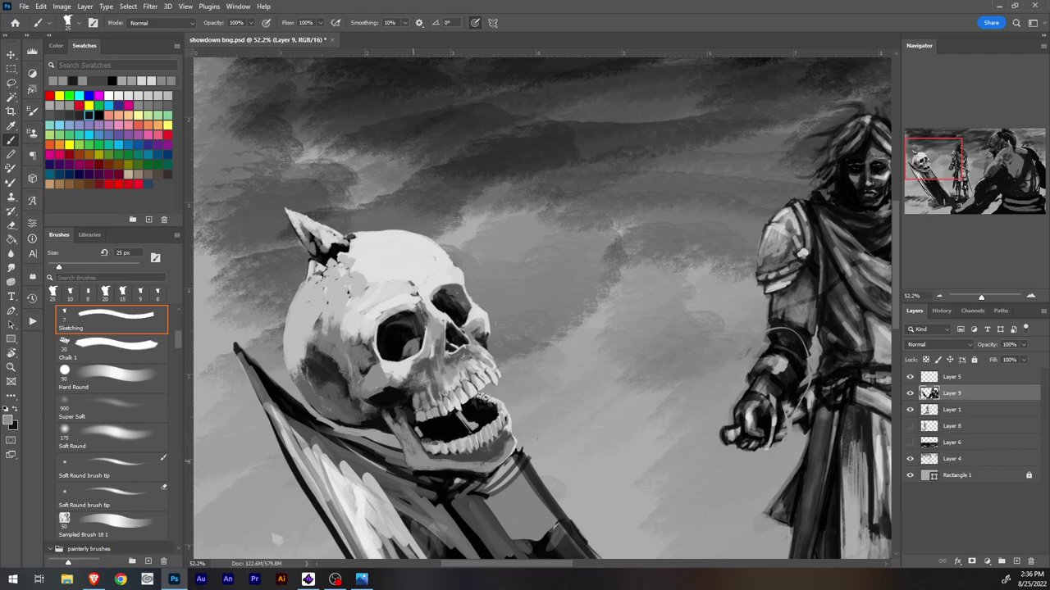
# Step: Sharpen the edges of the jaw's rear branch below the cheekbone with sampled black at 10 px
pyautogui.keyDown('alt'); pyautogui.click(399, 421); pyautogui.keyUp('alt')
pyautogui.keyDown('alt'); pyautogui.click(391, 413); pyautogui.keyUp('alt')
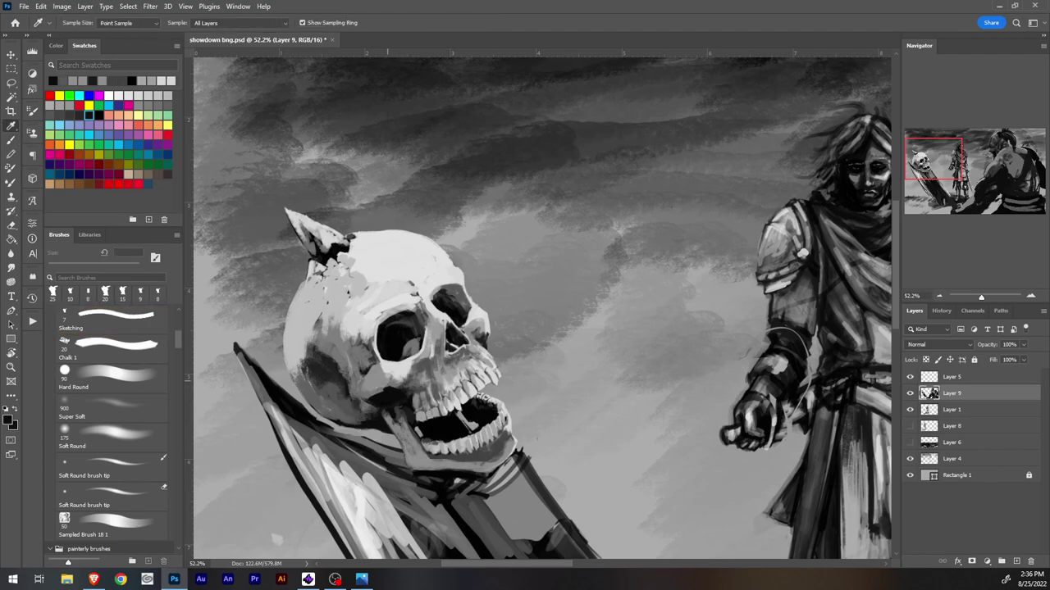
pyautogui.press('[')
pyautogui.press('[')
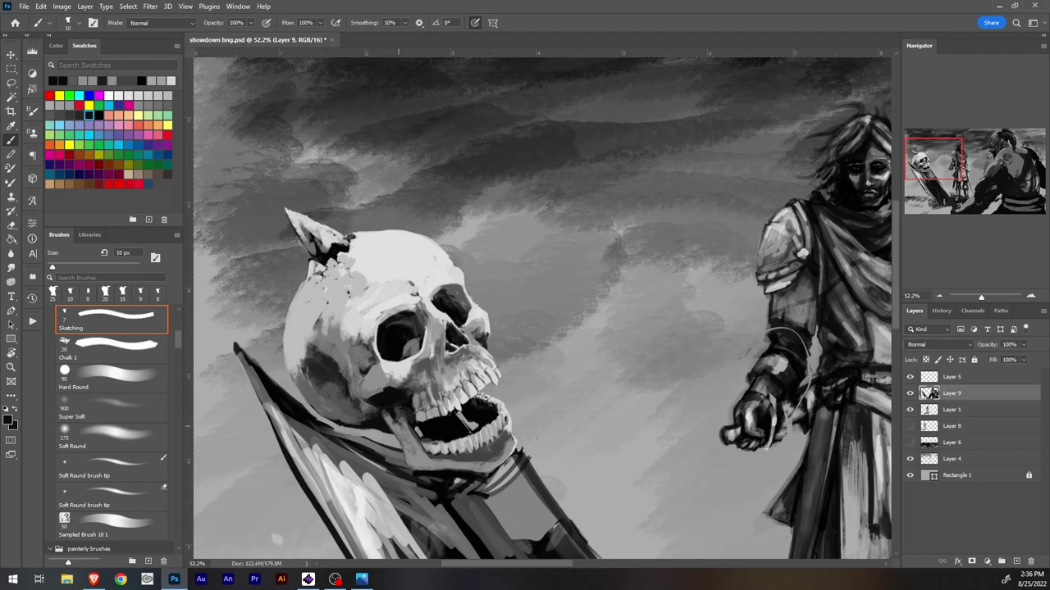
pyautogui.moveTo(388, 407); pyautogui.dragTo(419, 440)
# Step: Add dark grey shading beside the mouth corner and along the jaw's rear angle with sampled greys at 10 px
pyautogui.keyDown('alt'); pyautogui.click(411, 416); pyautogui.keyUp('alt')
pyautogui.keyDown('alt'); pyautogui.click(398, 413); pyautogui.keyUp('alt')
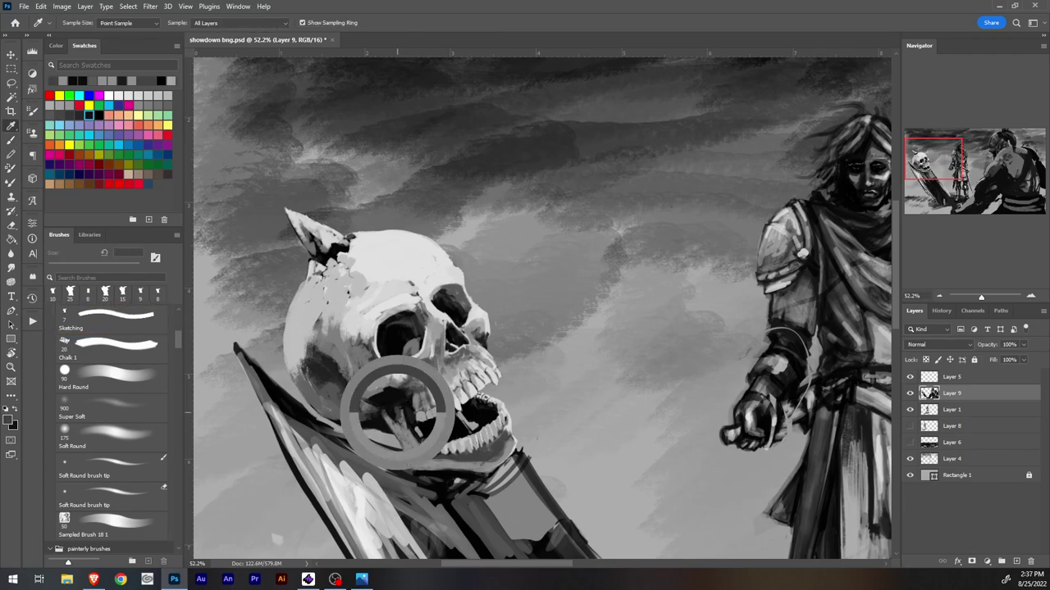
pyautogui.moveTo(411, 429); pyautogui.dragTo(419, 441)
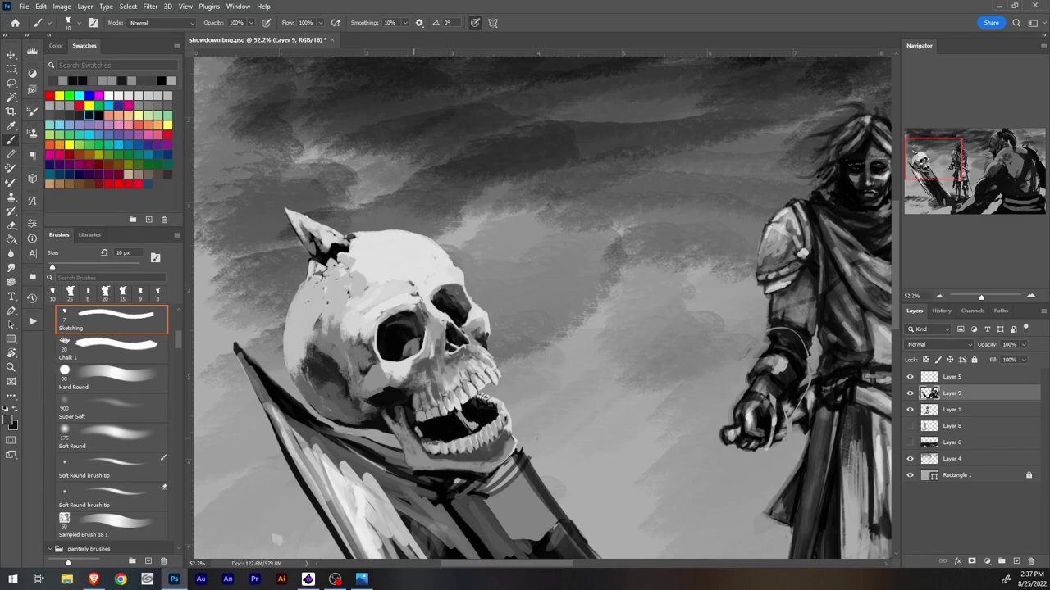
pyautogui.keyDown('alt'); pyautogui.click(430, 455); pyautogui.keyUp('alt')
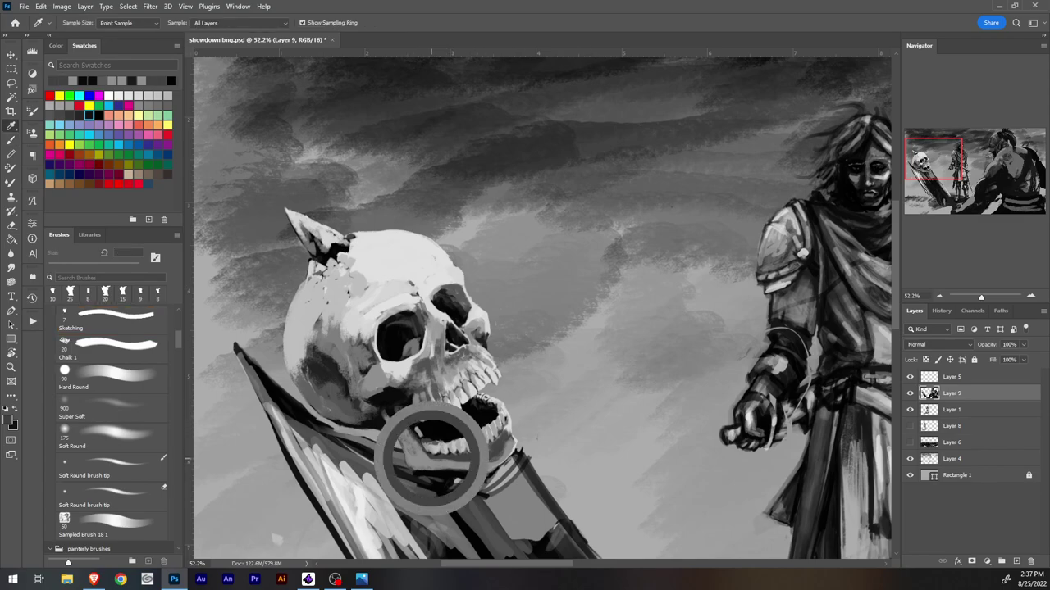
pyautogui.moveTo(421, 457); pyautogui.dragTo(429, 460)
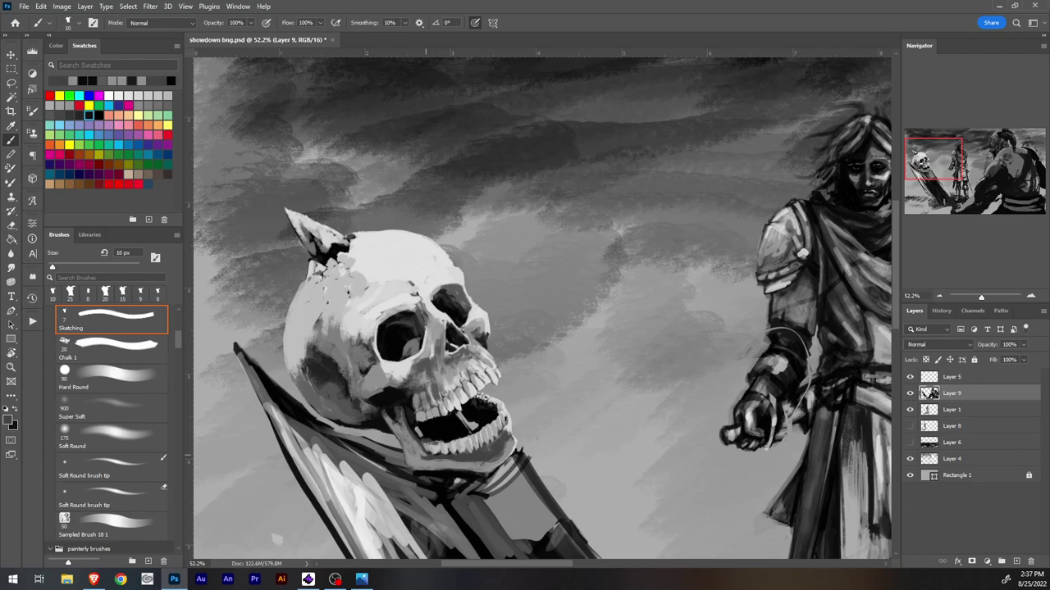
# Step: Shade the chin and the front of the jawbone below the lower teeth with sampled greys using a 20 px brush
pyautogui.keyDown('alt'); pyautogui.click(425, 447); pyautogui.keyUp('alt')
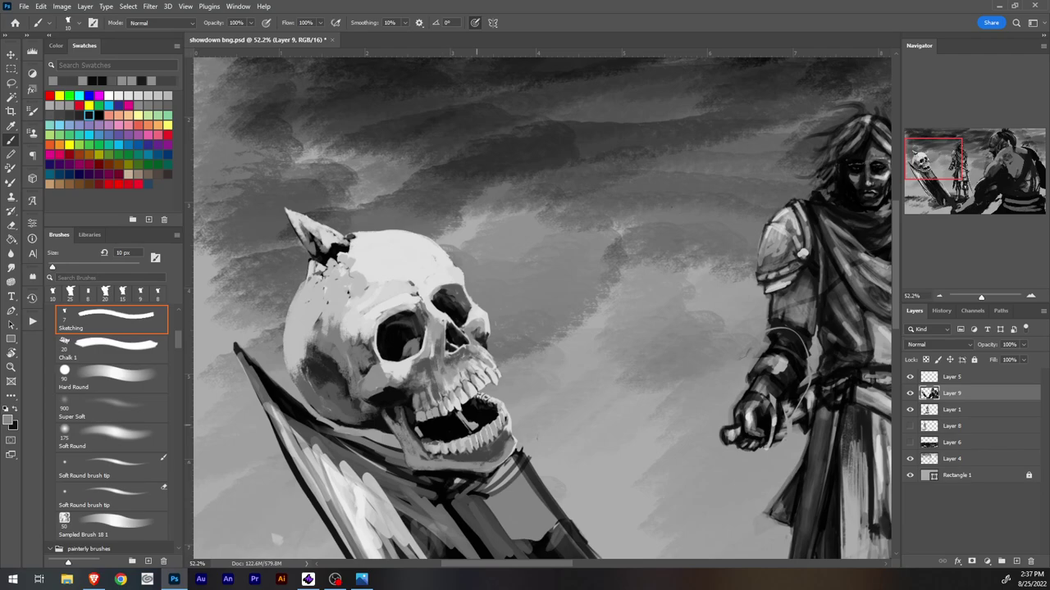
pyautogui.press(']')
pyautogui.press(']')
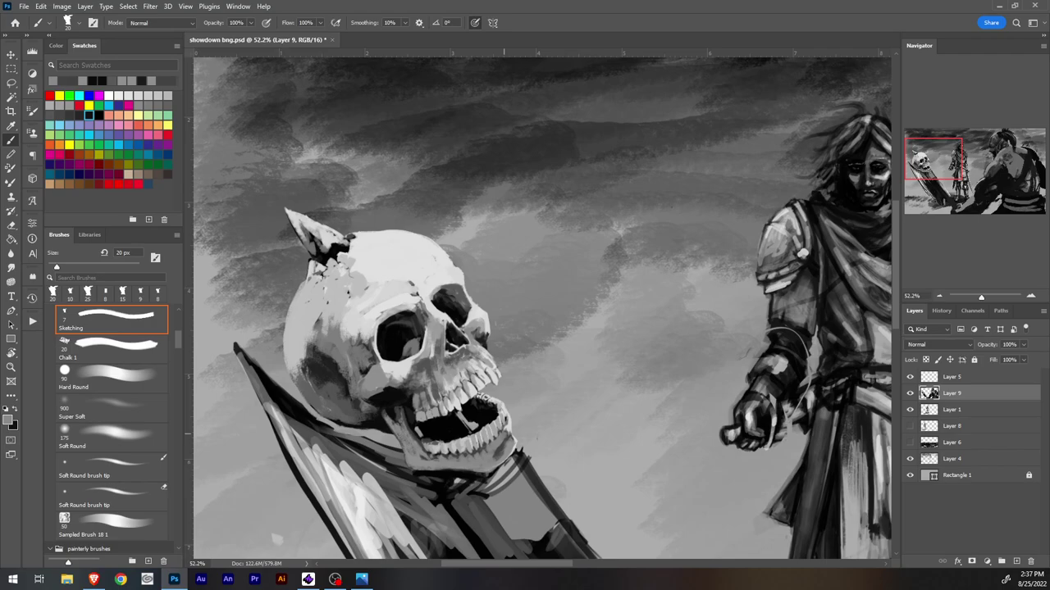
pyautogui.keyDown('alt'); pyautogui.click(498, 450); pyautogui.keyUp('alt')
pyautogui.moveTo(497, 449); pyautogui.dragTo(483, 458)
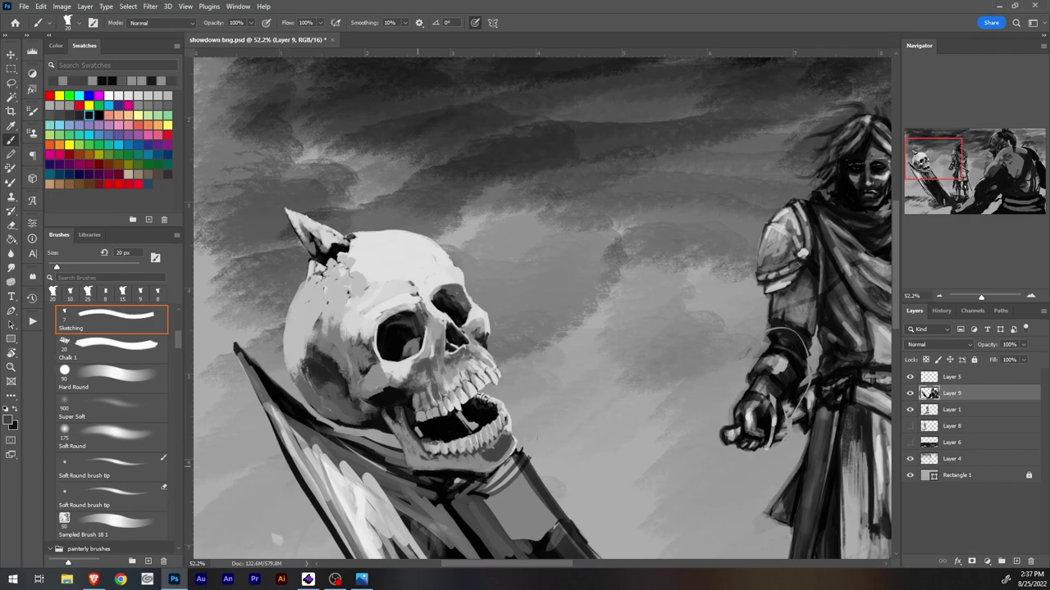
# Step: Touch up the shadow under the cheekbone behind the jaw with sampled near-black and dark grey at 20 and 10 px
pyautogui.keyDown('alt'); pyautogui.click(386, 412); pyautogui.keyUp('alt')
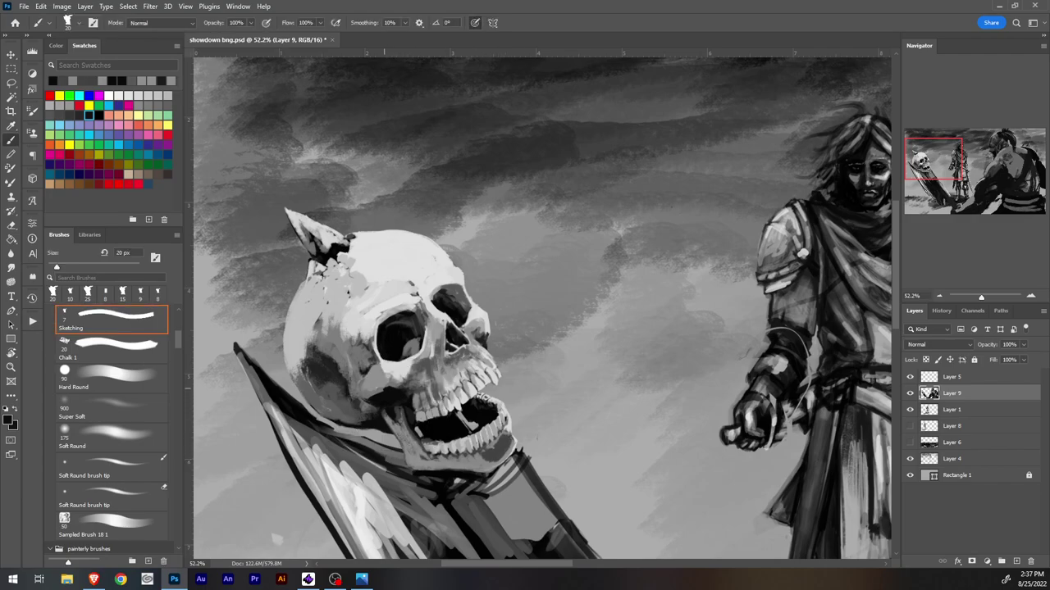
pyautogui.keyDown('alt'); pyautogui.click(386, 412); pyautogui.keyUp('alt')
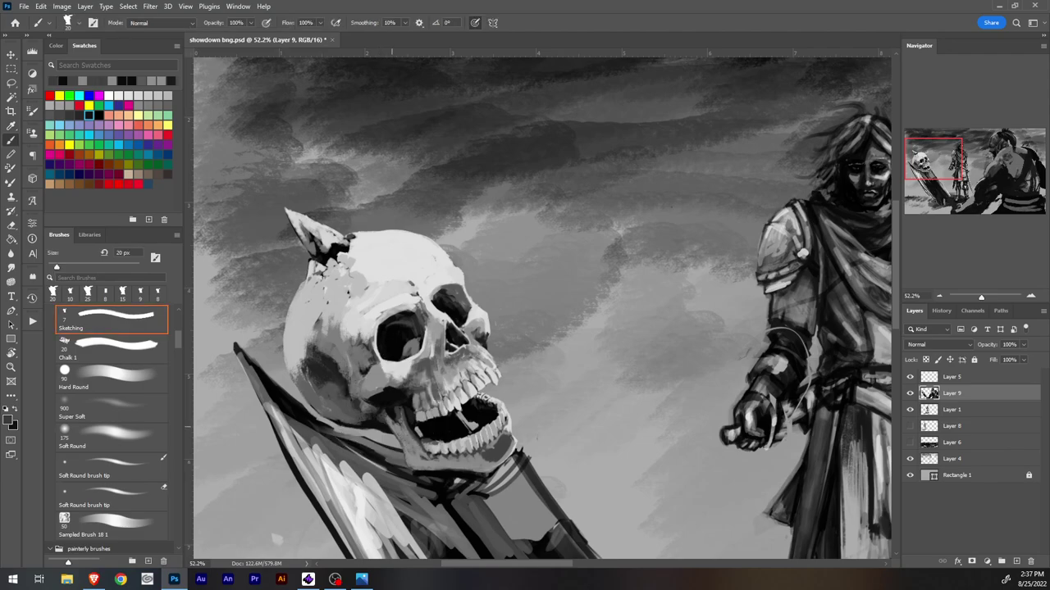
pyautogui.keyDown('alt'); pyautogui.click(387, 412); pyautogui.keyUp('alt')
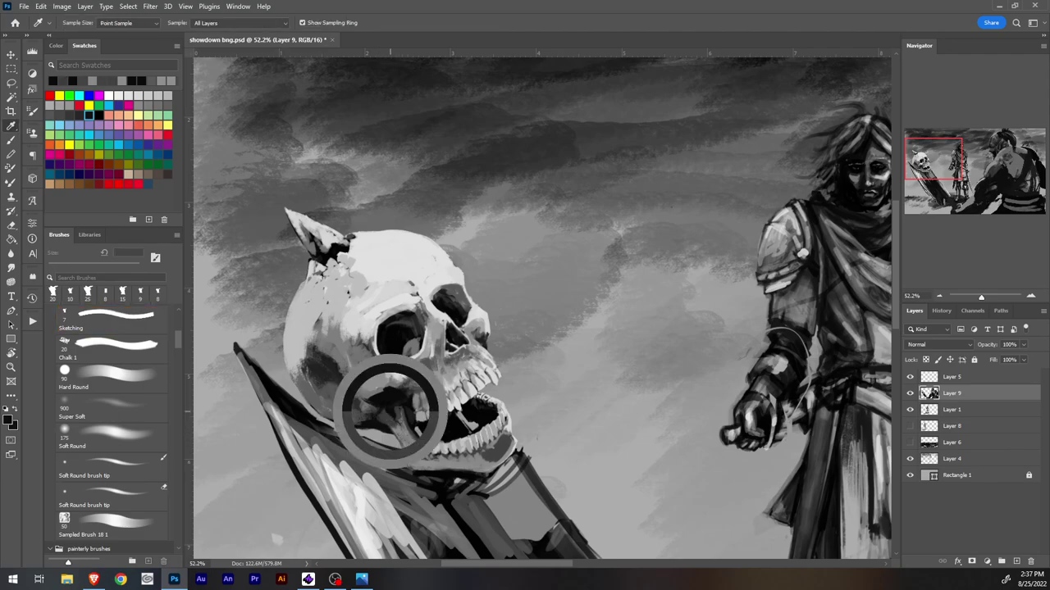
pyautogui.press('[')
pyautogui.press('[')
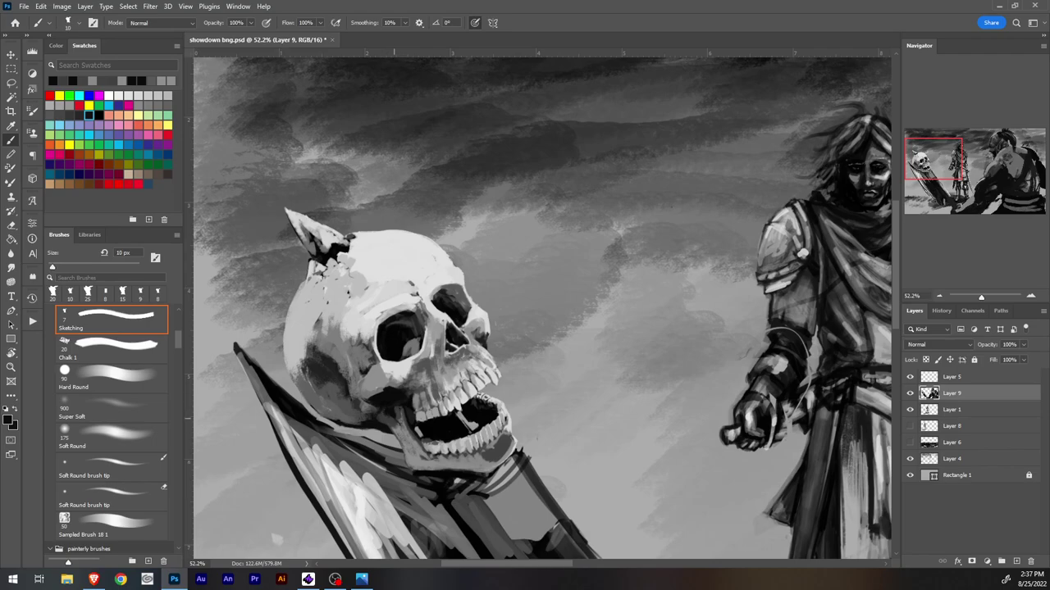
pyautogui.moveTo(510, 303); pyautogui.dragTo(510, 277)
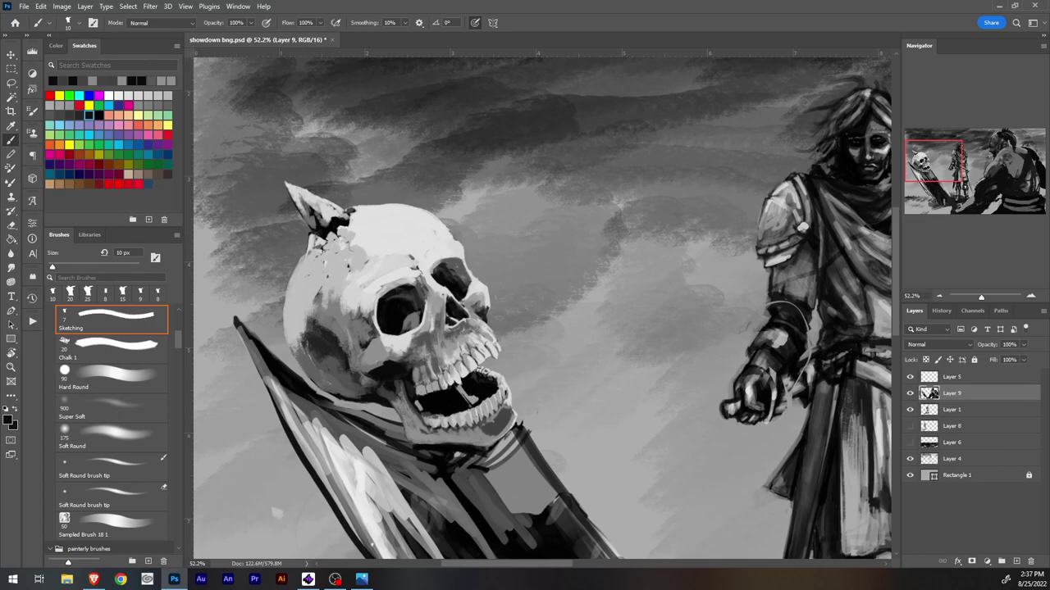
pyautogui.hotkey('ctrl', '0')
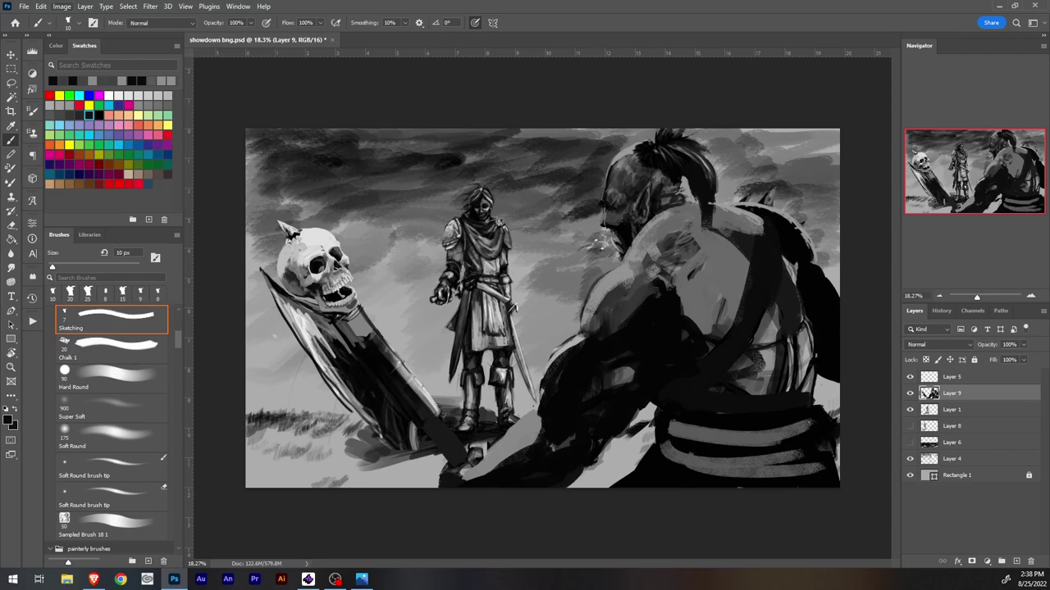
pyautogui.click(40, 5)
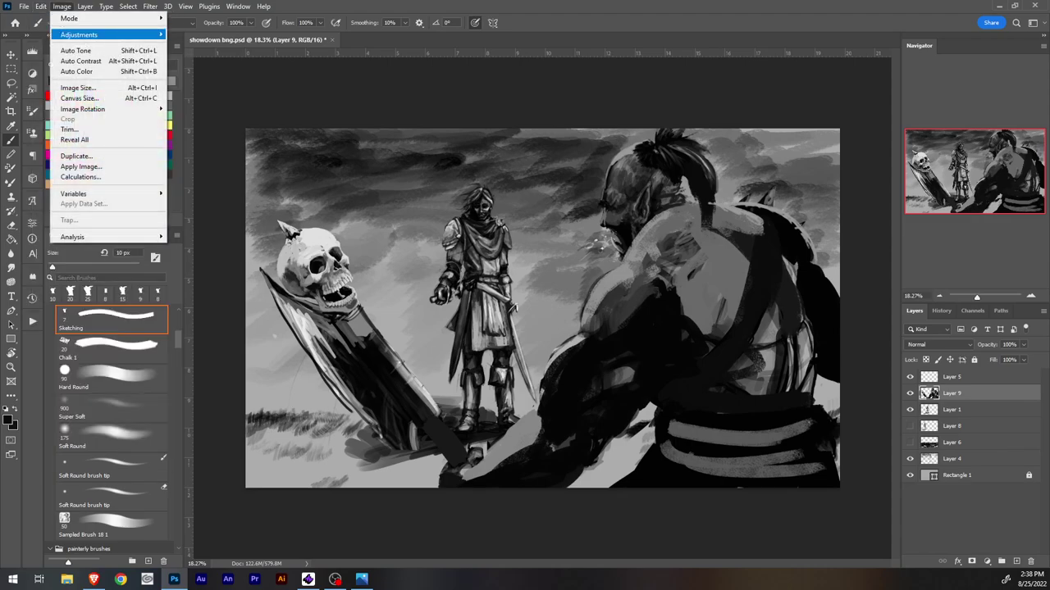
pyautogui.moveTo(79, 34)
pyautogui.click(199, 92)
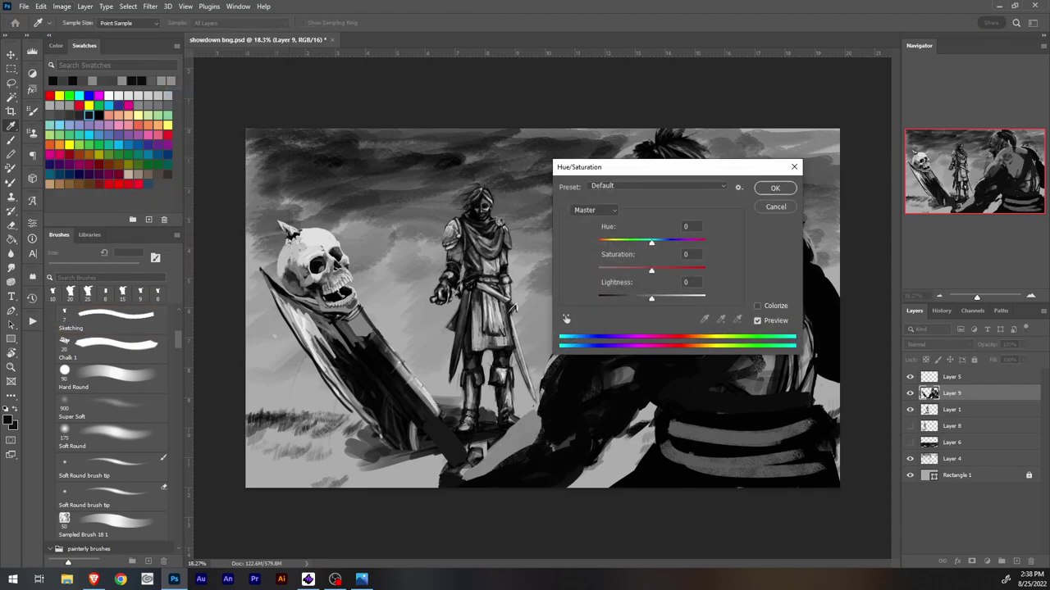
pyautogui.moveTo(652, 270); pyautogui.dragTo(707, 270)
pyautogui.press('Escape')
pyautogui.press('b')
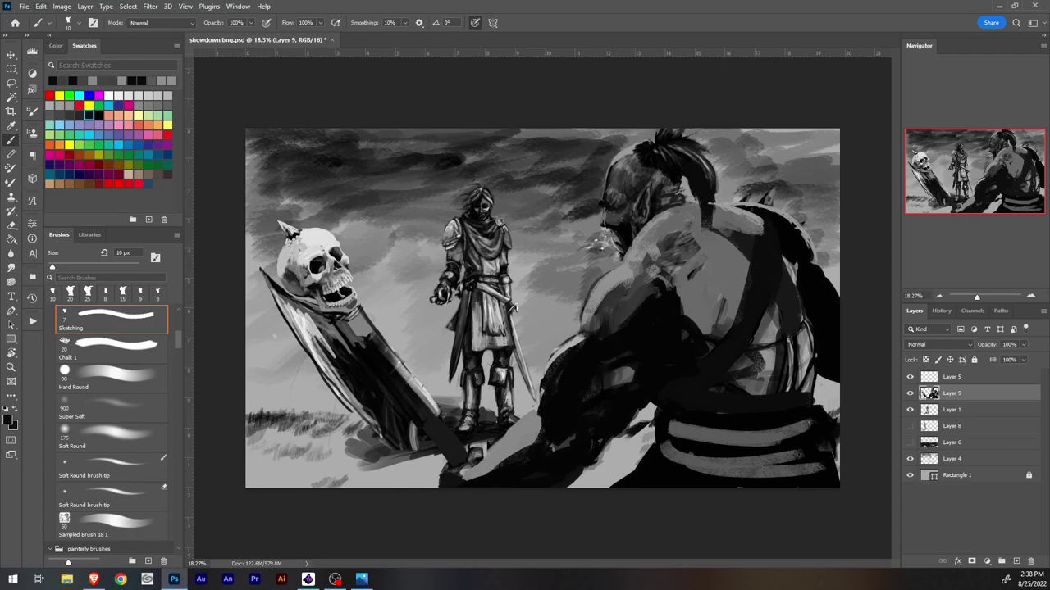
pyautogui.click(61, 7)
pyautogui.moveTo(99, 34)
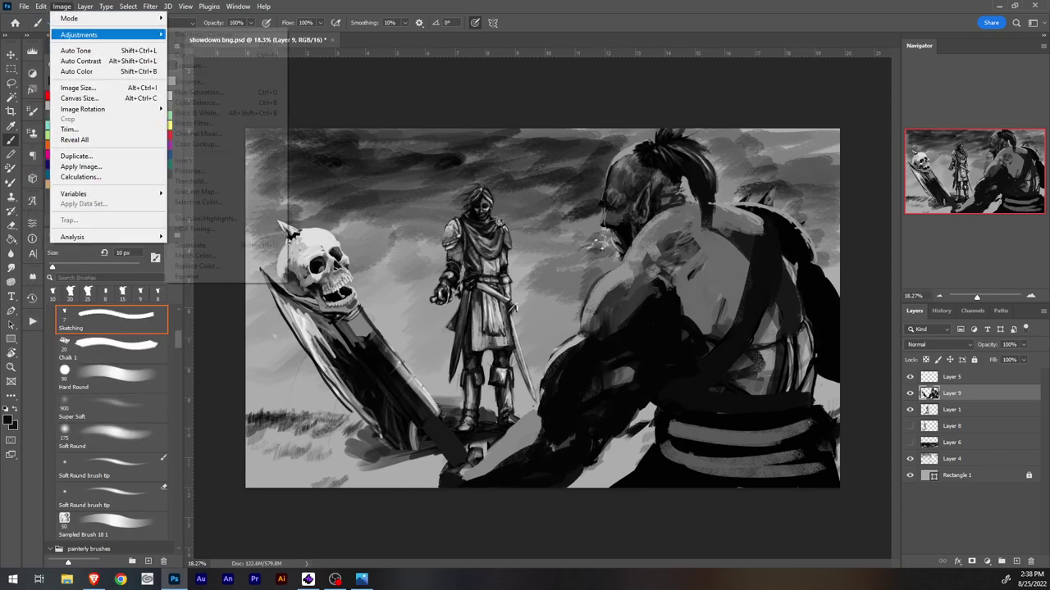
pyautogui.click(199, 93)
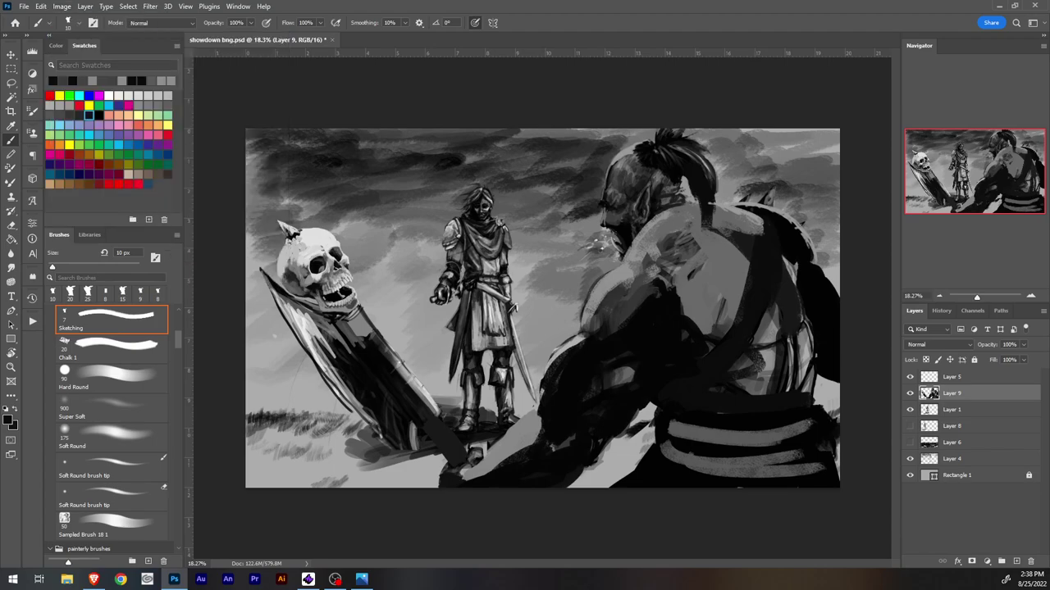
pyautogui.rightClick(952, 393)
pyautogui.click(951, 176)
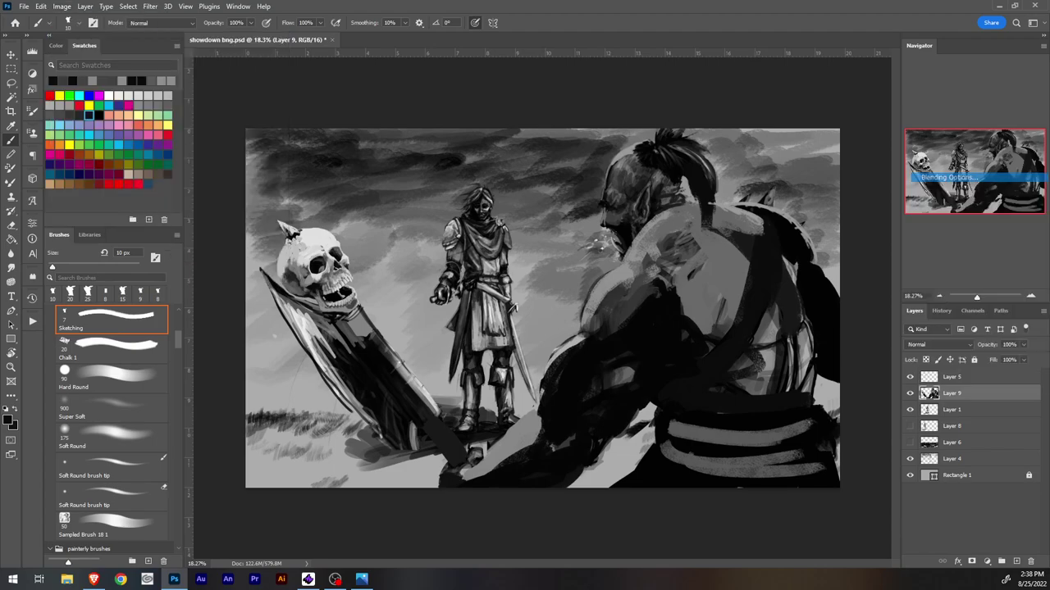
pyautogui.moveTo(375, 128); pyautogui.dragTo(635, 106)
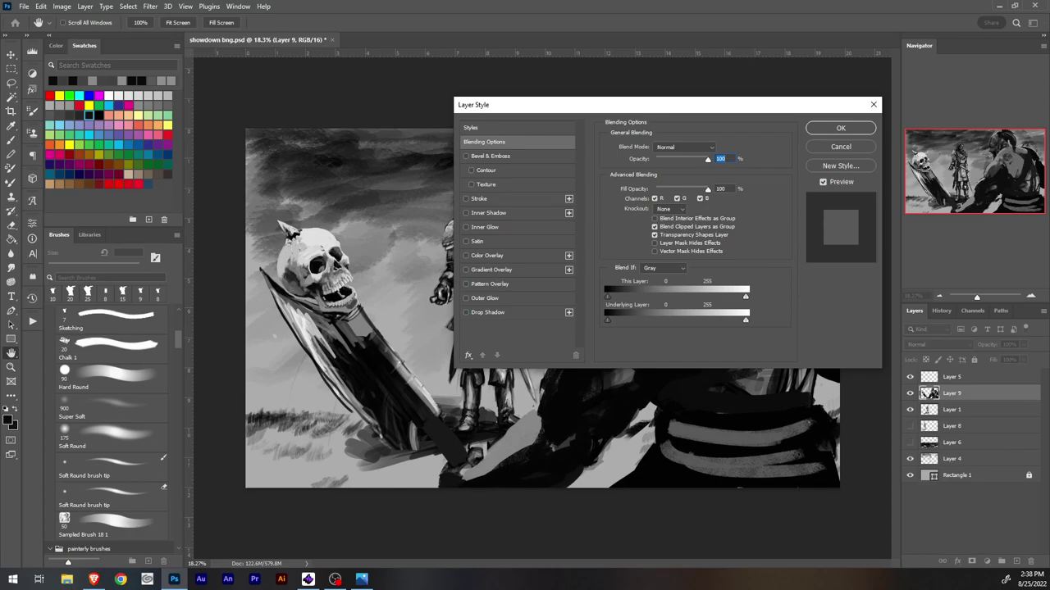
pyautogui.click(685, 147)
pyautogui.click(684, 147)
pyautogui.click(685, 147)
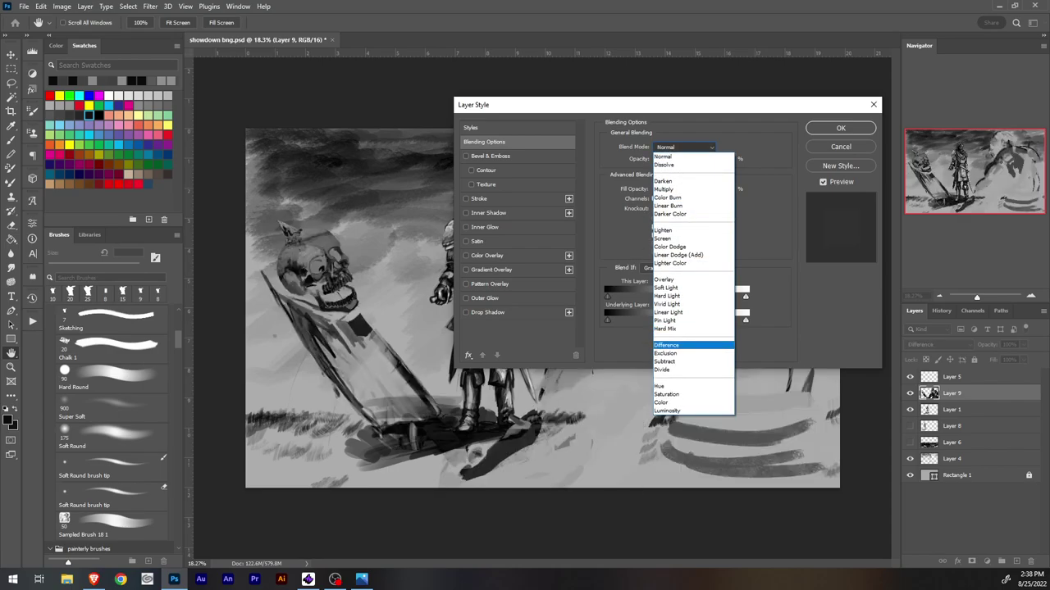
pyautogui.press('Down')
pyautogui.press('Down')
pyautogui.press('Down')
pyautogui.press('Down')
pyautogui.press('Home')
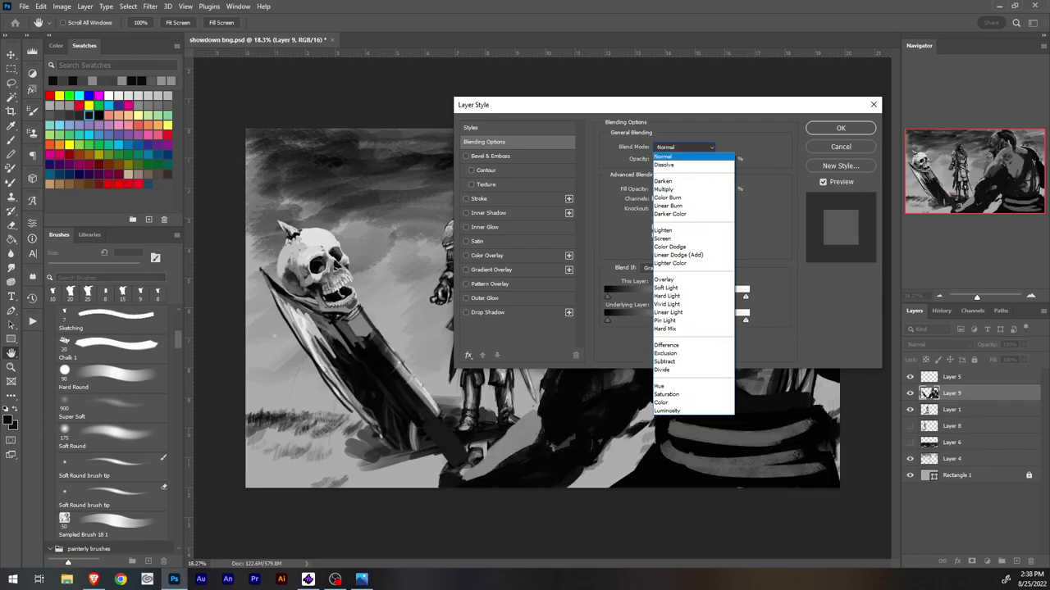
pyautogui.press('Return')
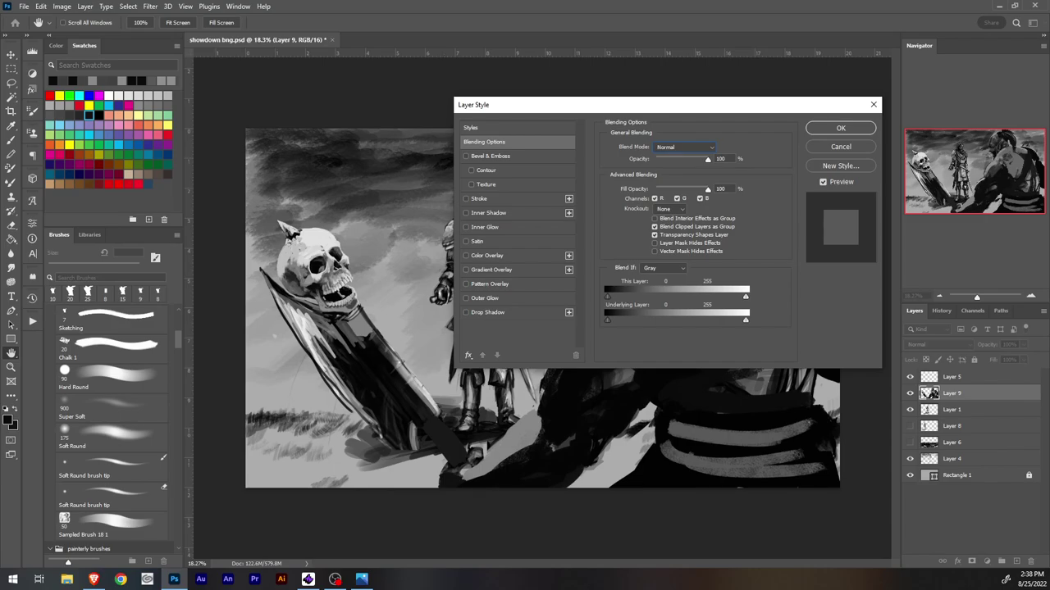
pyautogui.press('Escape')
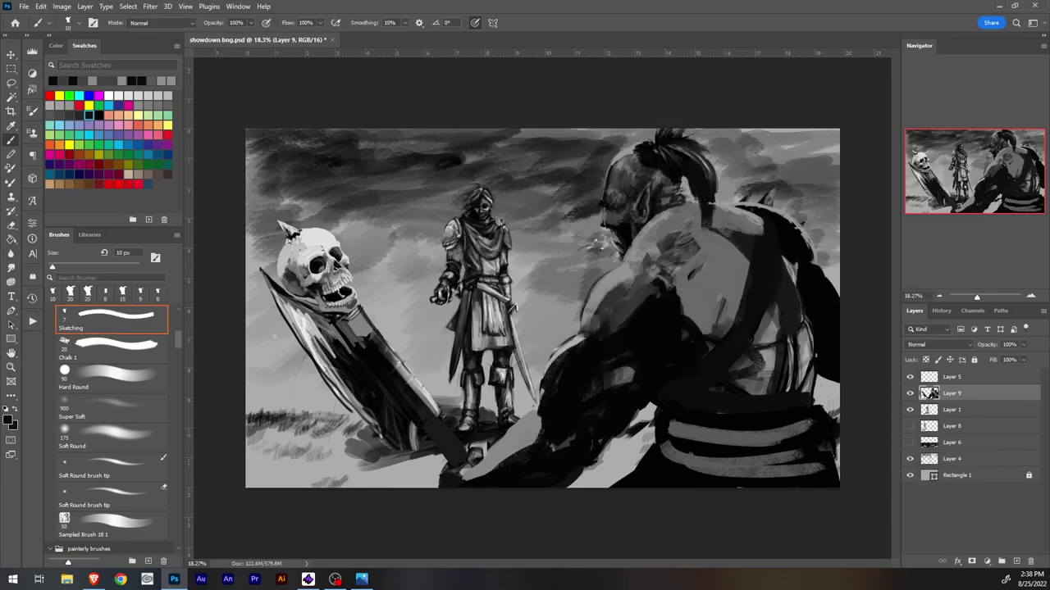
# Step: Draw a red filled rectangle about 6340 by 4301 px over the entire canvas, directly above Layer 9
pyautogui.press('u')
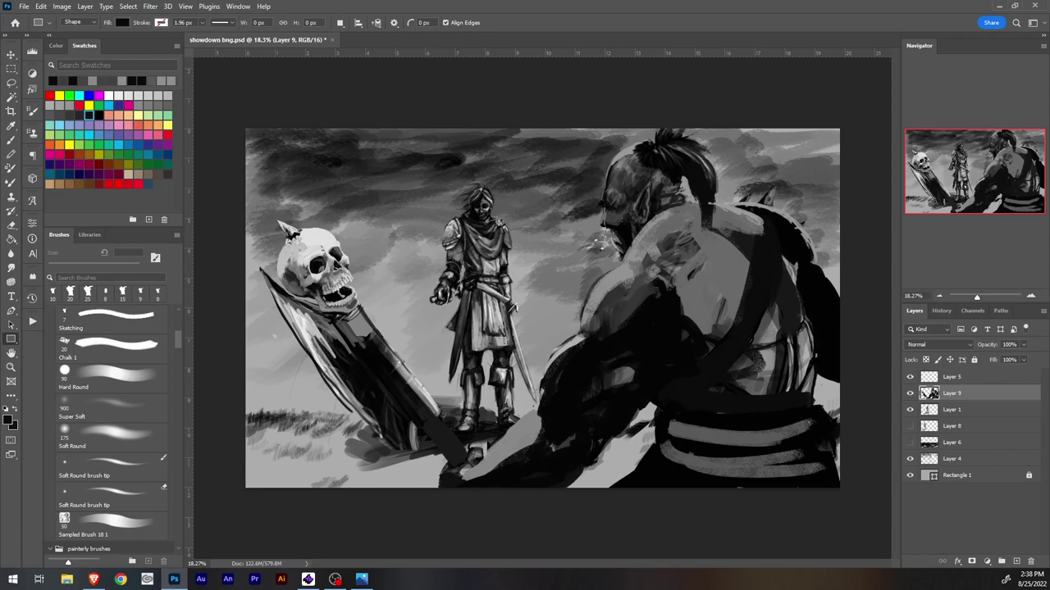
pyautogui.click(108, 184)
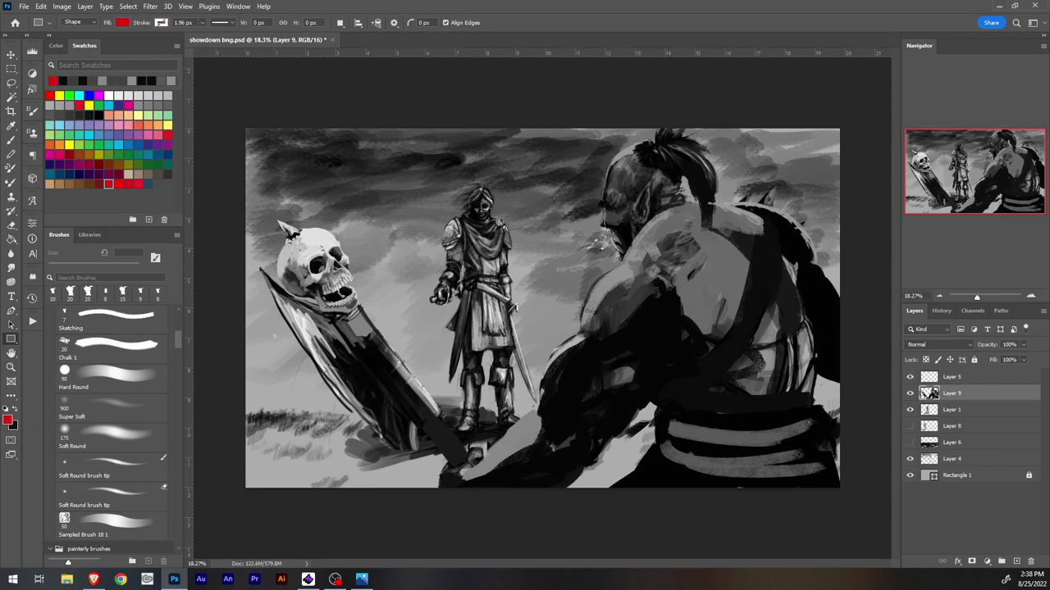
pyautogui.moveTo(216, 90); pyautogui.dragTo(848, 519)
# Step: Set the red rectangle layer's blend mode to Overlay and its opacity to 52%
pyautogui.rightClick(800, 100)
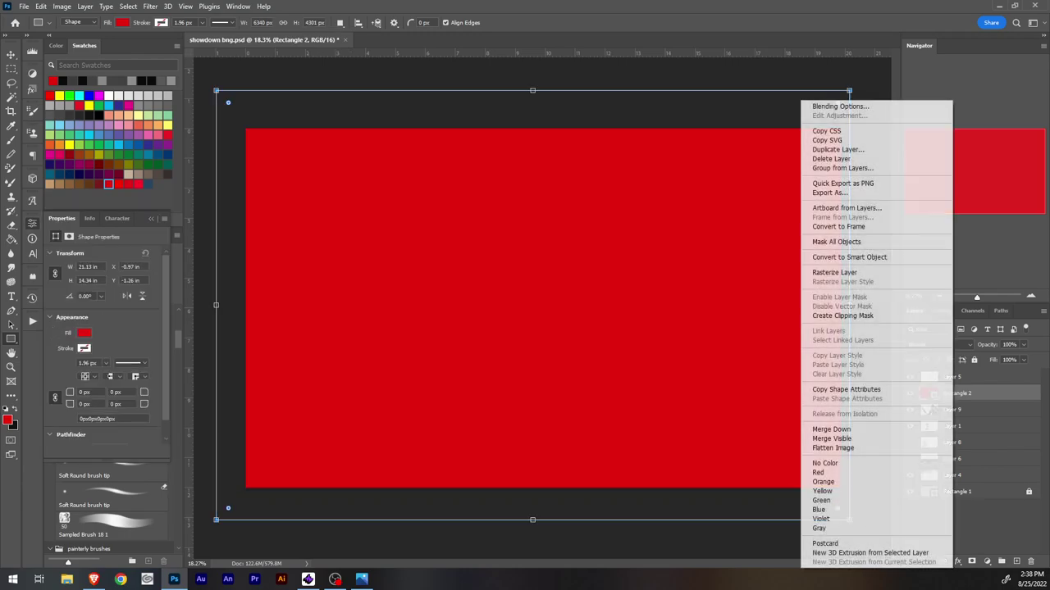
pyautogui.click(837, 106)
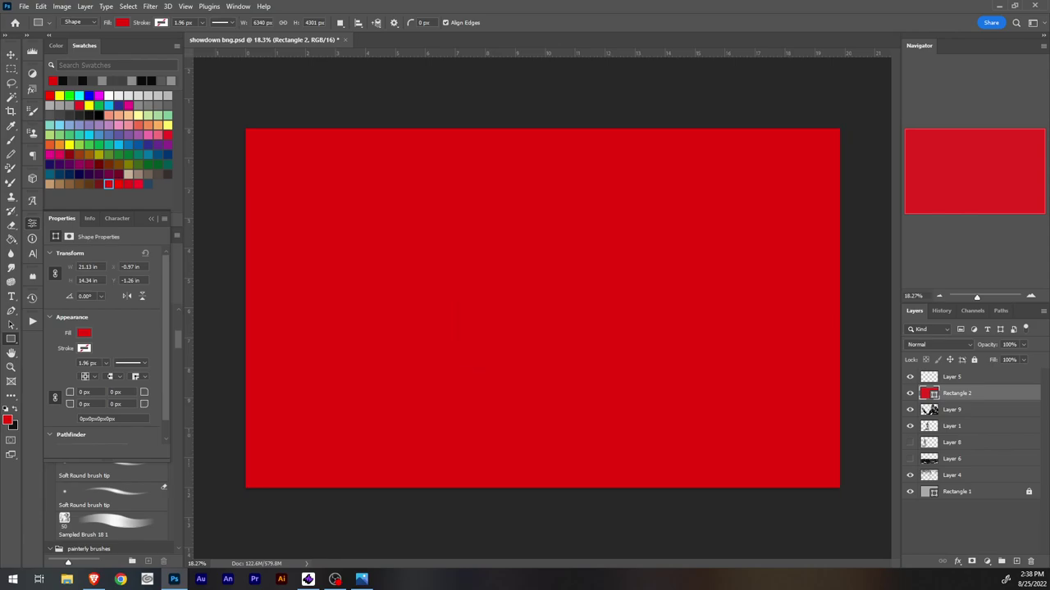
pyautogui.click(685, 147)
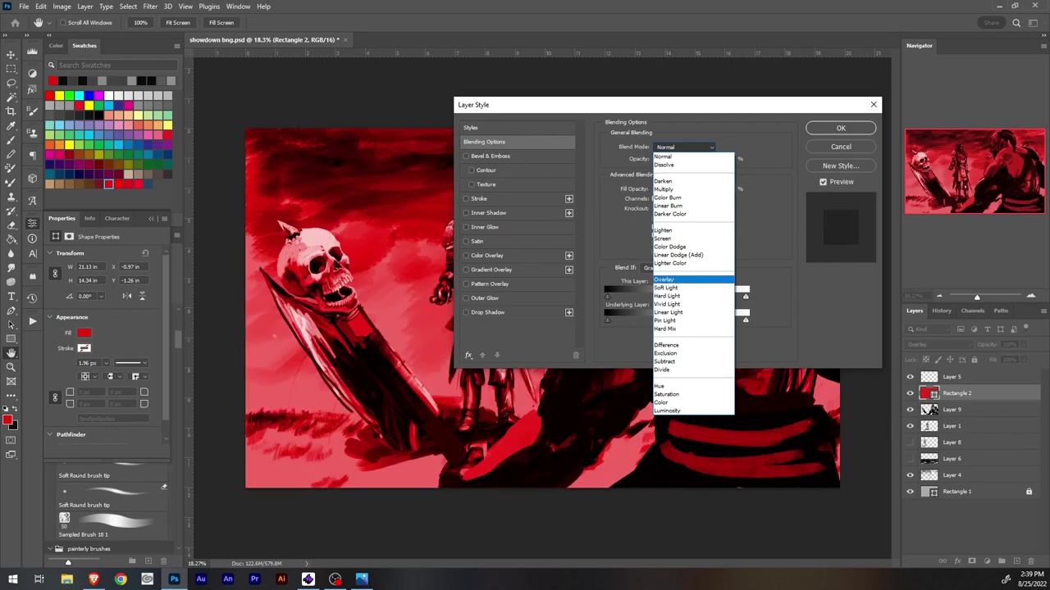
pyautogui.press('Return')
pyautogui.click(840, 128)
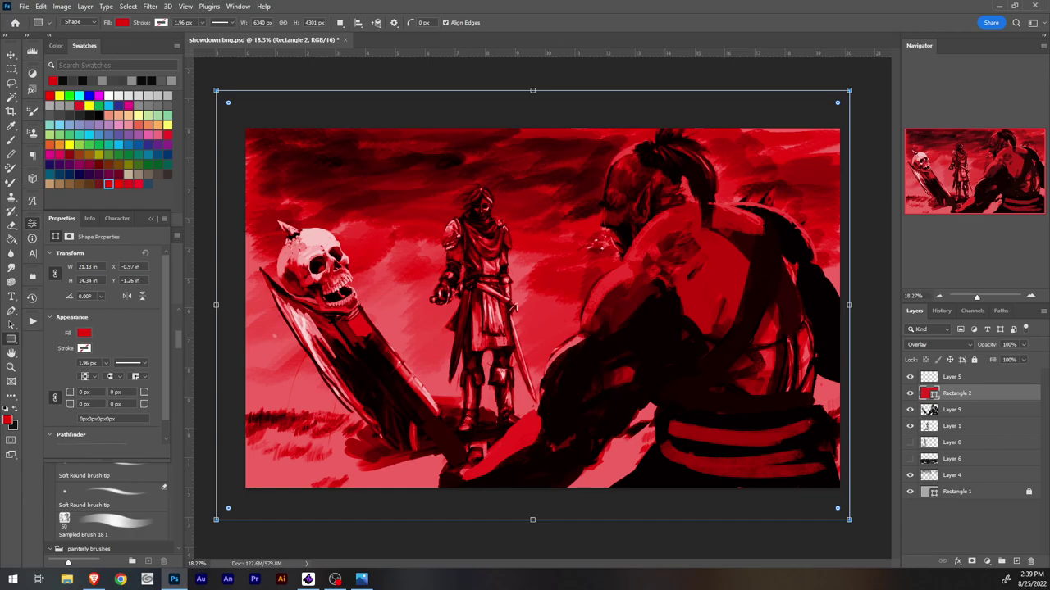
pyautogui.click(1024, 344)
pyautogui.moveTo(1023, 357); pyautogui.dragTo(1000, 357)
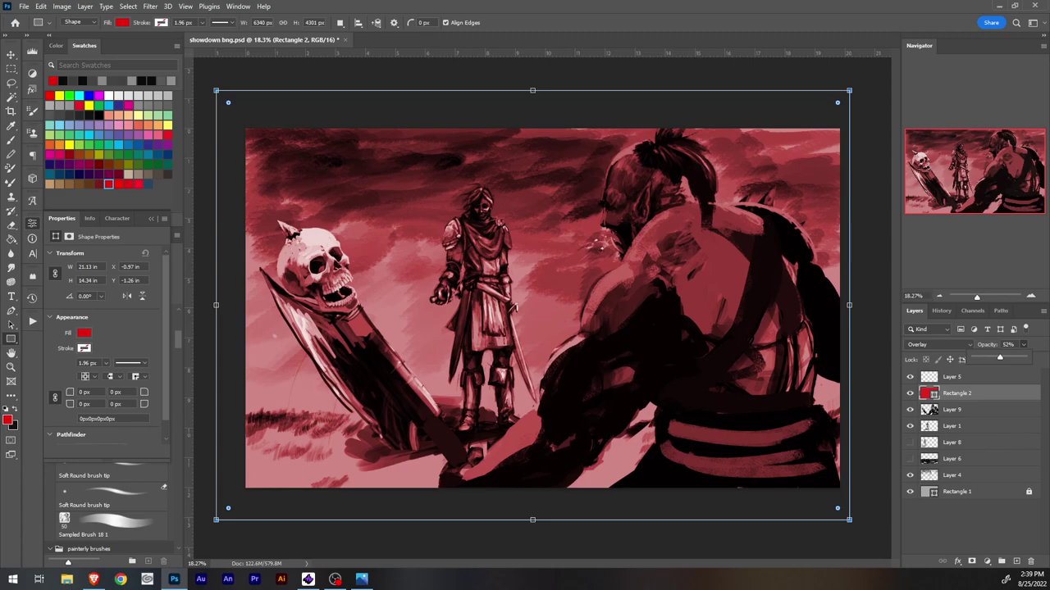
# Step: Sample near-black from the large foreground figure's shadowed upper arm as the brush colour
pyautogui.press('v')
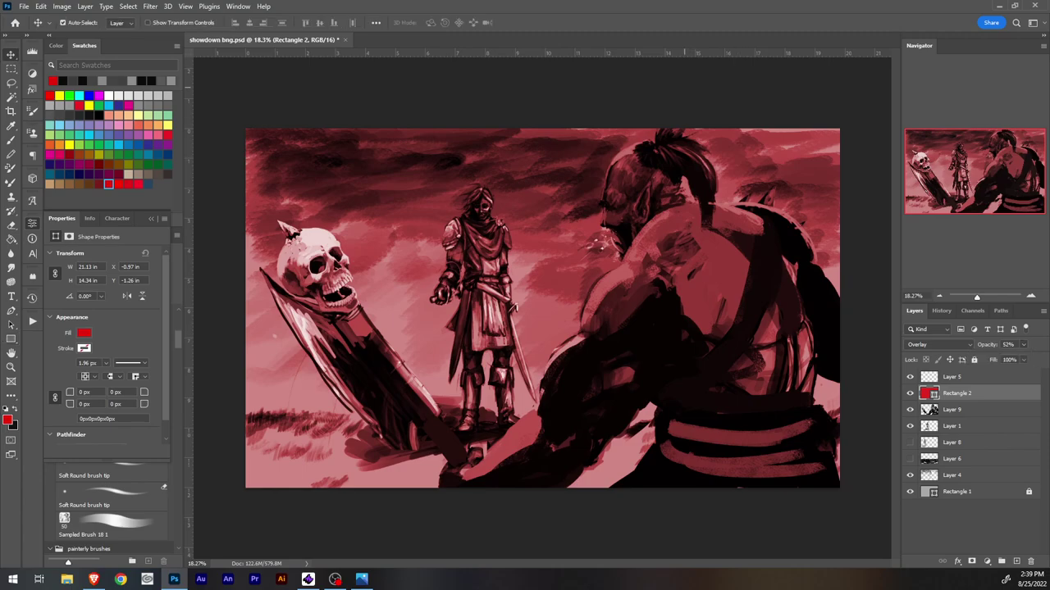
pyautogui.press('i')
pyautogui.click(680, 323)
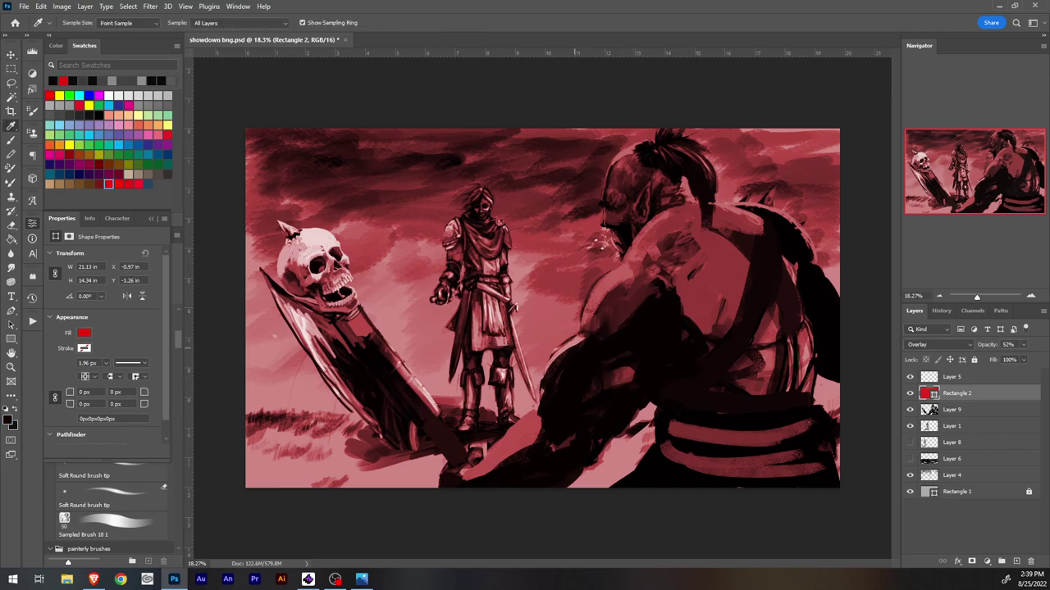
pyautogui.press('b')
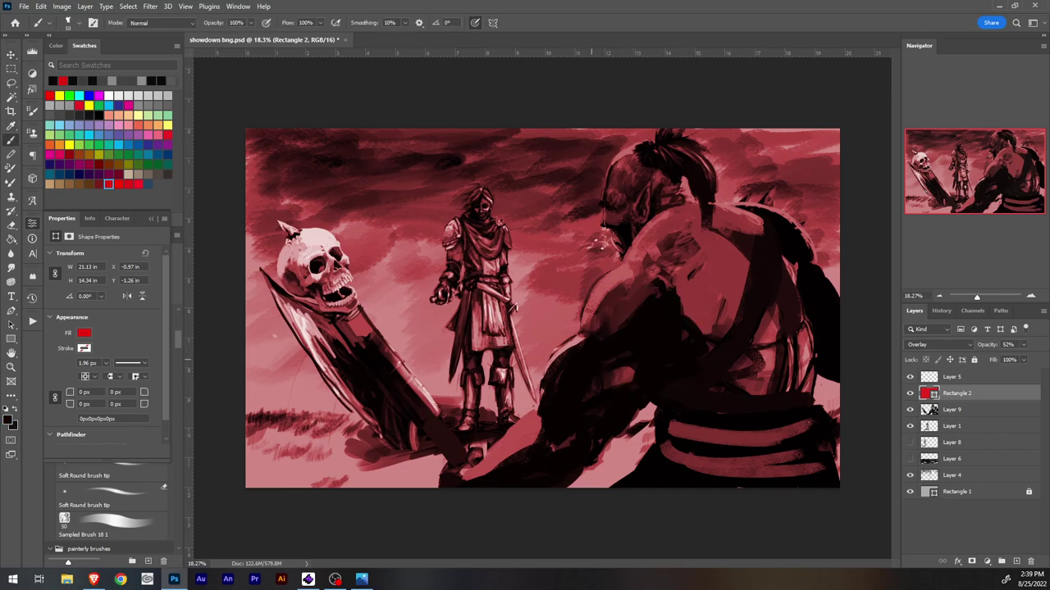
pyautogui.press('i')
pyautogui.click(661, 334)
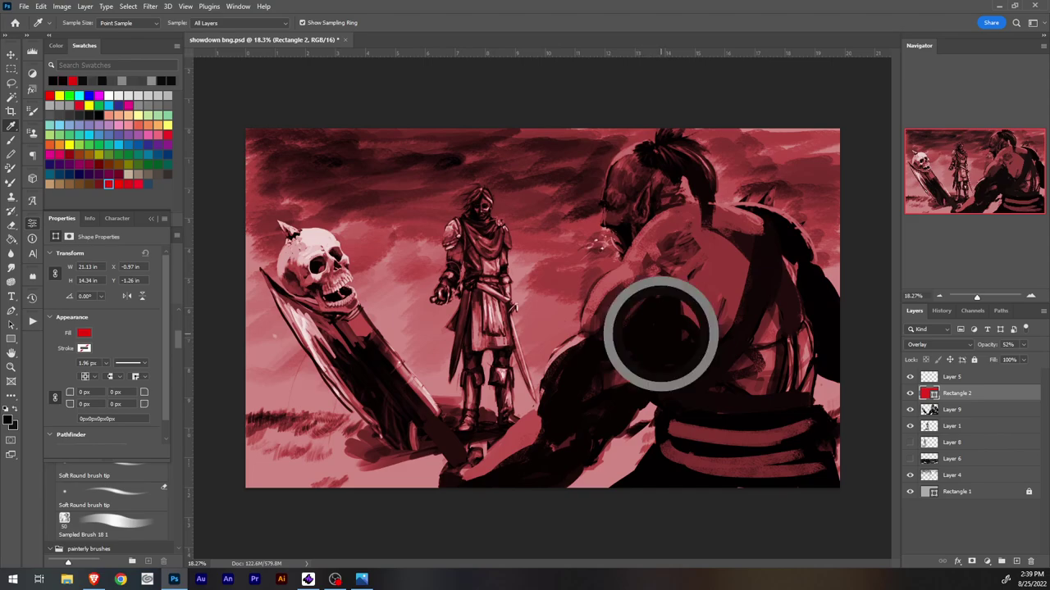
pyautogui.press('b')
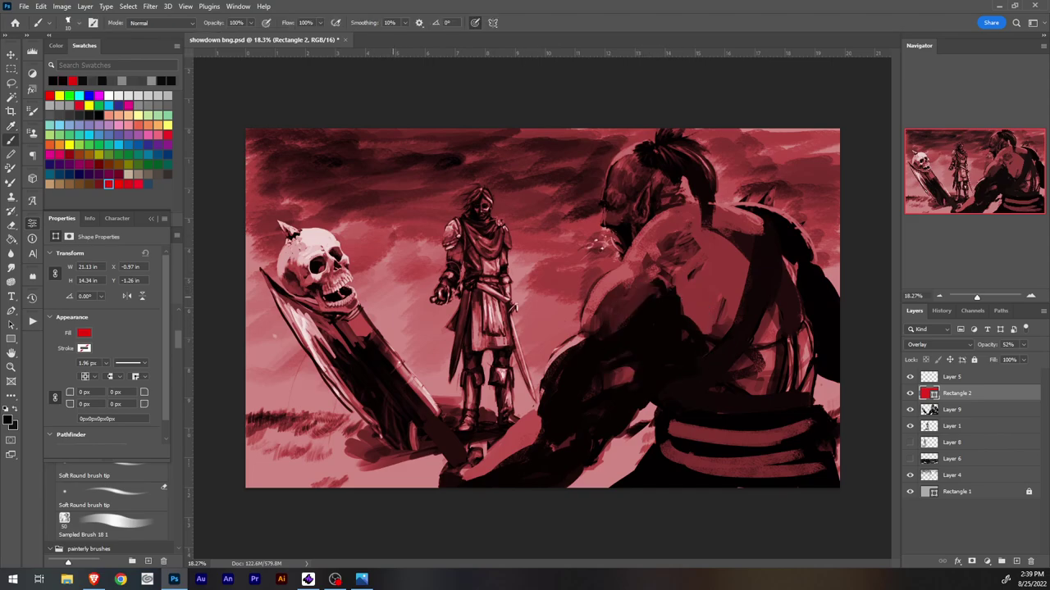
# Step: Hide the red Rectangle 2 overlay and block in a near-black oval with thin strokes beside the skull's post on Layer 5 at 70 px
pyautogui.click(953, 377)
pyautogui.click(909, 394)
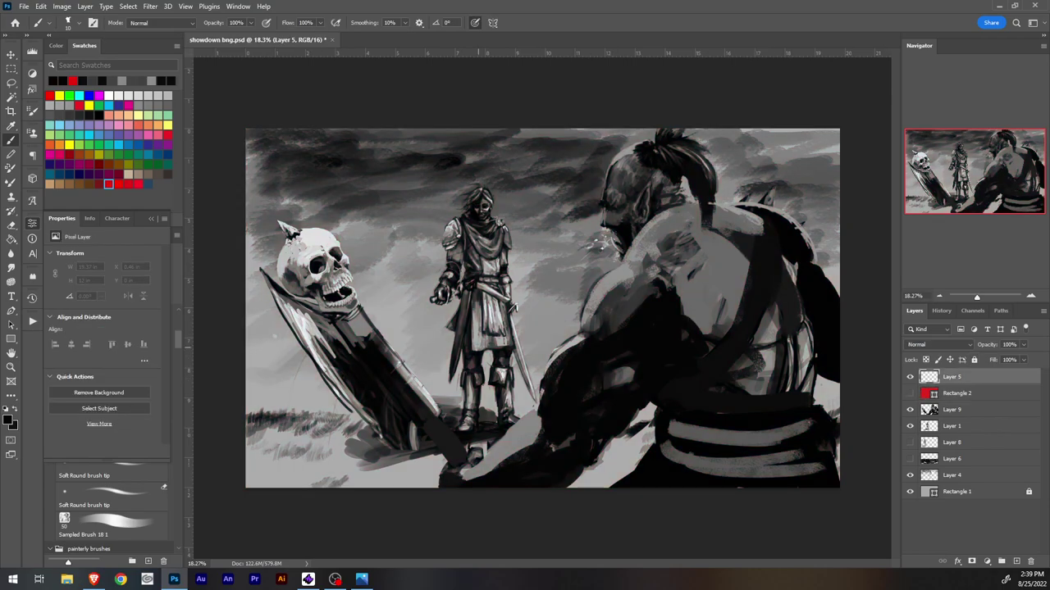
pyautogui.moveTo(385, 320)
pyautogui.mouseDown()
pyautogui.moveTo(412, 293)
pyautogui.moveTo(383, 333)
pyautogui.moveTo(386, 354)
pyautogui.mouseUp()
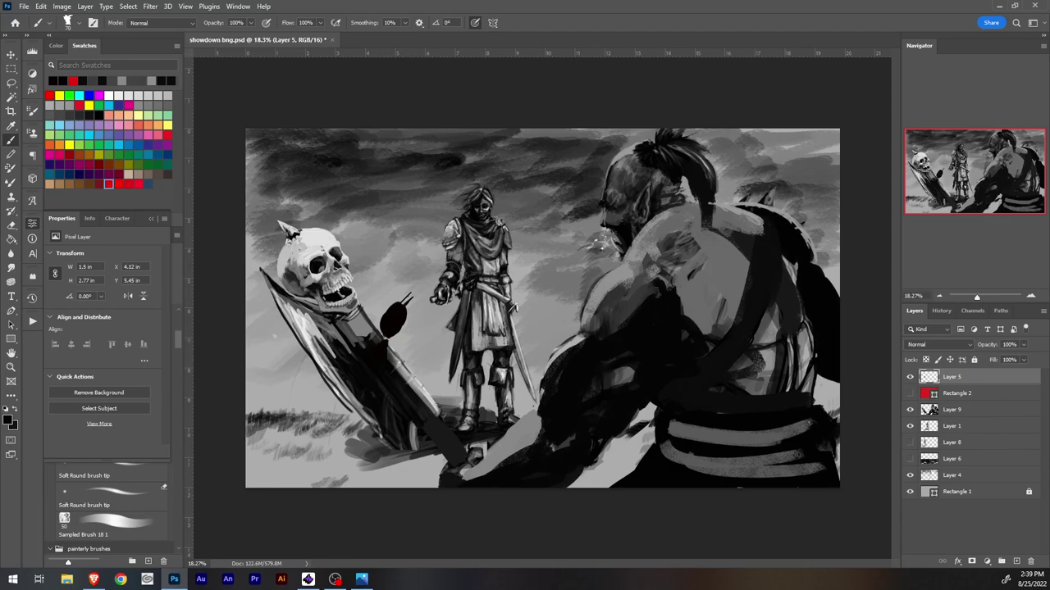
# Step: Try painting a pure black patch beside the reddish-black patch on the weapon's dark blade on Layer 5
pyautogui.moveTo(977, 297); pyautogui.dragTo(984, 297)
pyautogui.moveTo(974, 172); pyautogui.dragTo(948, 181)
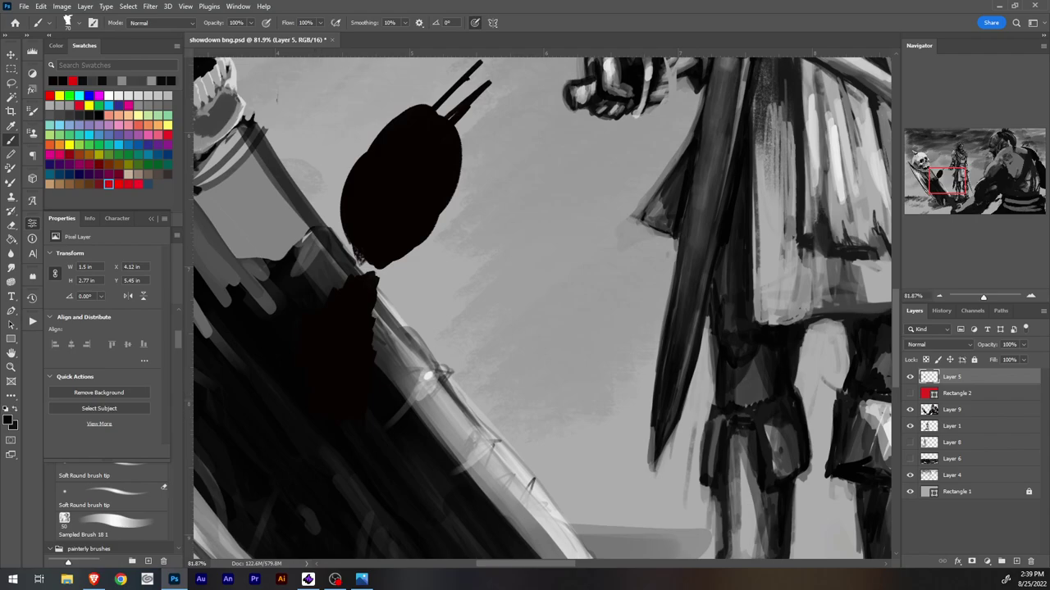
pyautogui.moveTo(983, 297); pyautogui.dragTo(989, 297)
pyautogui.moveTo(948, 181); pyautogui.dragTo(935, 183)
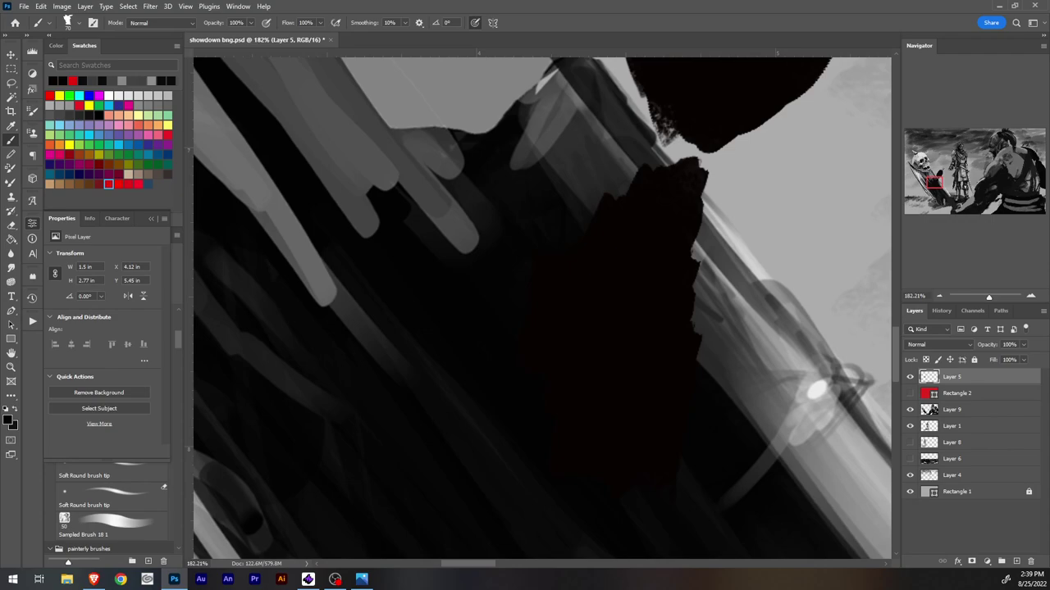
pyautogui.click(98, 114)
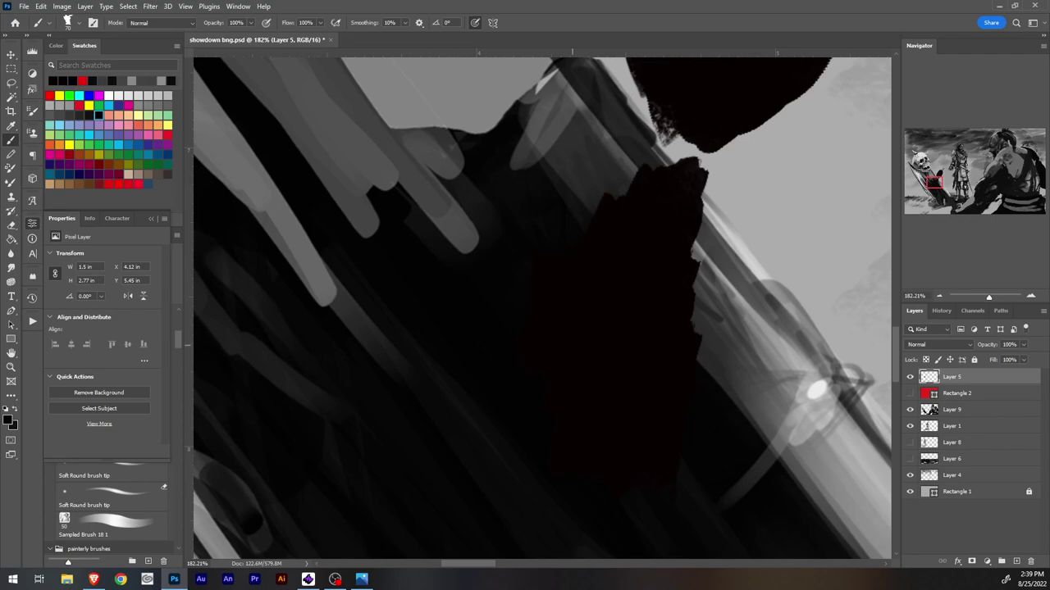
pyautogui.moveTo(535, 270)
pyautogui.mouseDown()
pyautogui.moveTo(498, 402)
pyautogui.moveTo(513, 420)
pyautogui.moveTo(520, 393)
pyautogui.mouseUp()
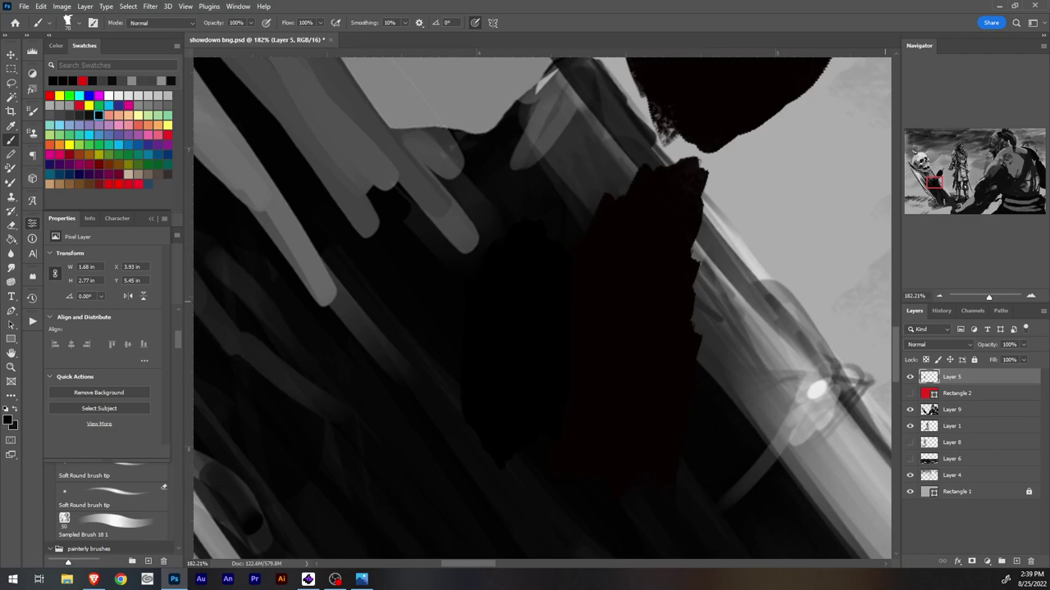
# Step: Undo all the black and reddish-black test strokes over the weapon on Layer 5
pyautogui.hotkey('ctrl', 'z')
pyautogui.hotkey('ctrl', 'z')
pyautogui.hotkey('ctrl', 'z')
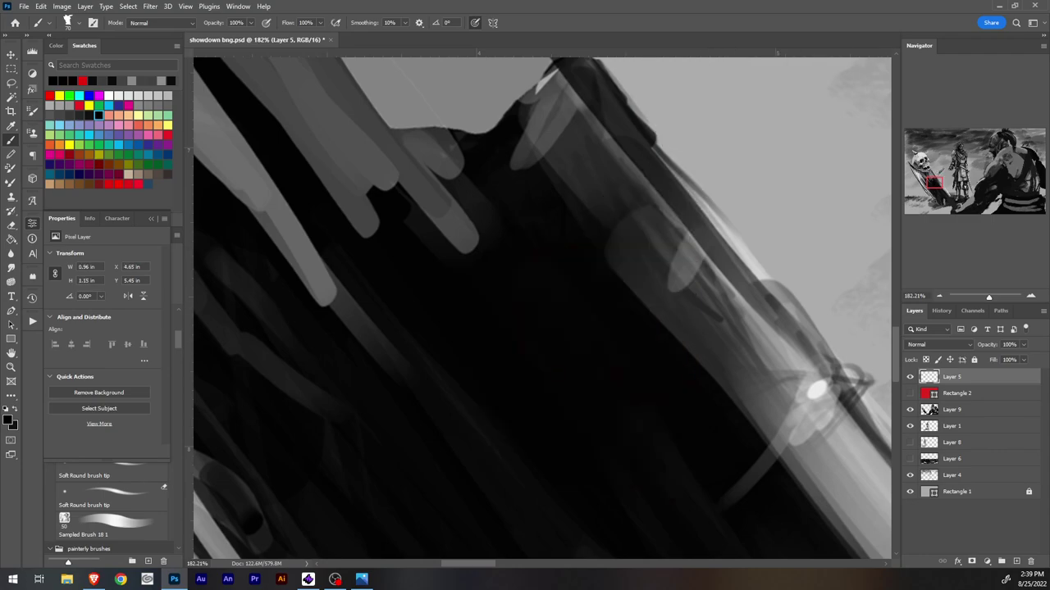
pyautogui.scroll(-8, 543, 309)
pyautogui.hotkey('ctrl', 'z')
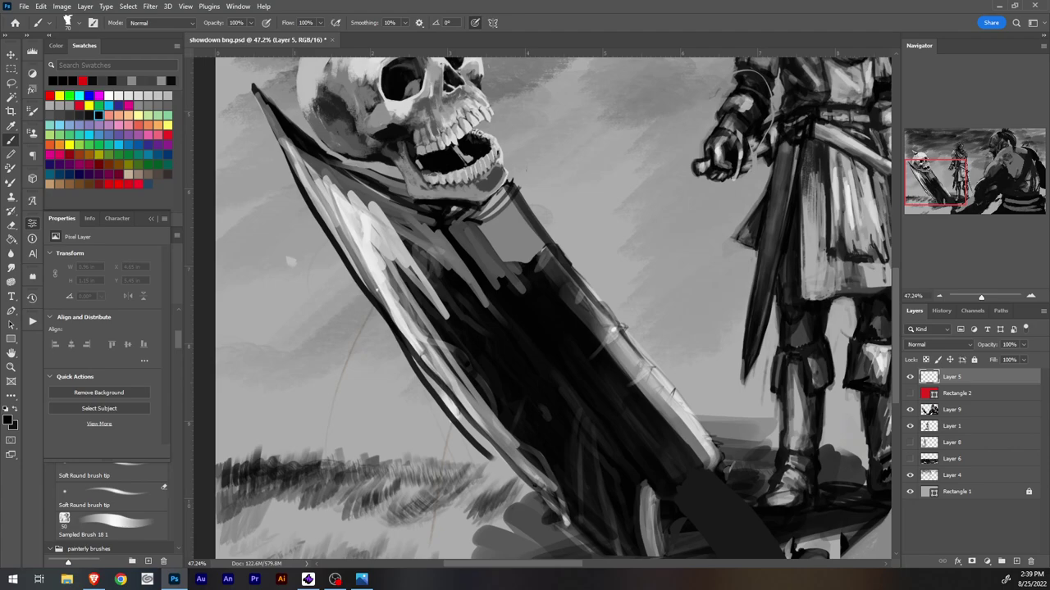
# Step: Preview the painting with the red Rectangle 2 overlay, and add a new layer directly above Layer 9
pyautogui.moveTo(937, 181); pyautogui.dragTo(945, 168)
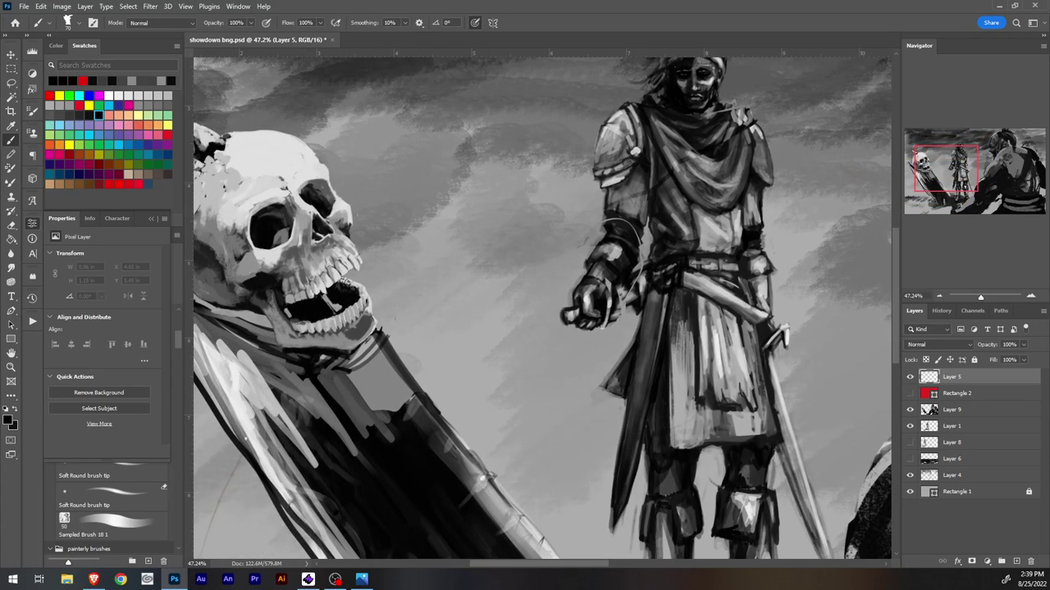
pyautogui.scroll(-8, 543, 309)
pyautogui.scroll(6, 543, 310)
pyautogui.scroll(-6, 543, 309)
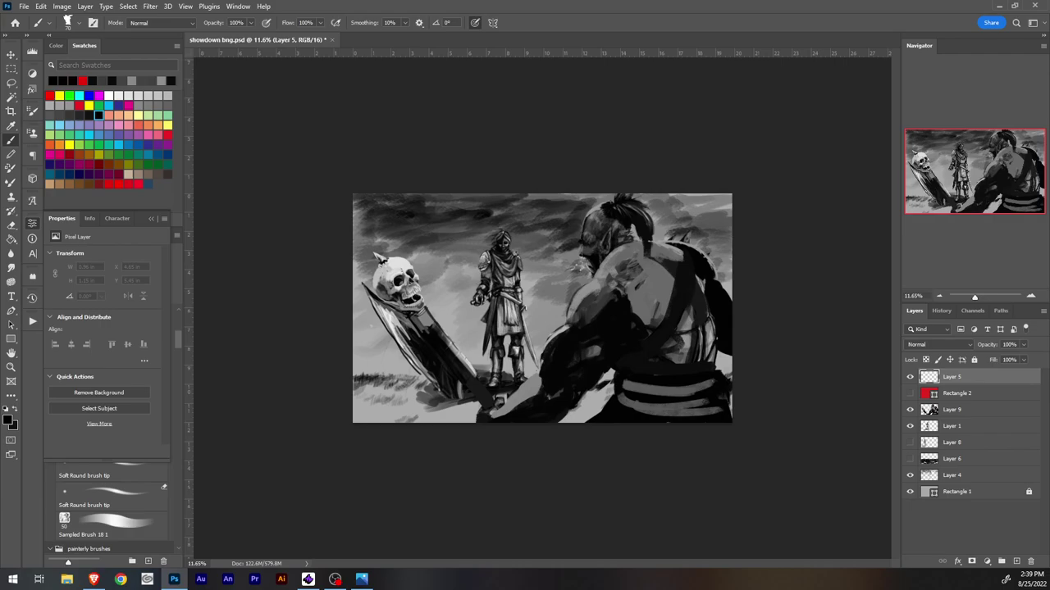
pyautogui.scroll(3, 542, 307)
pyautogui.scroll(-2, 542, 307)
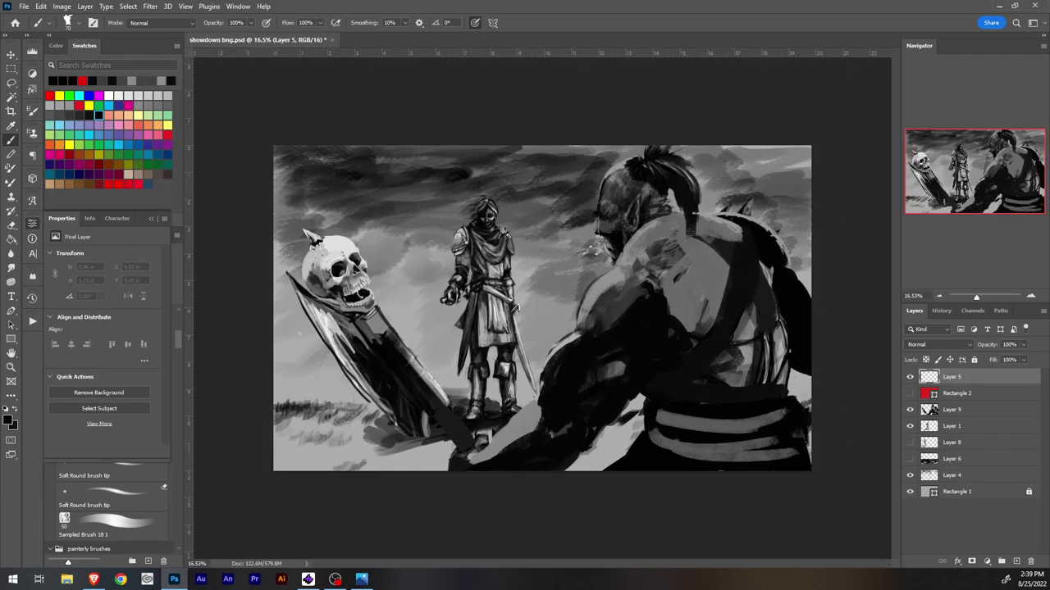
pyautogui.click(910, 393)
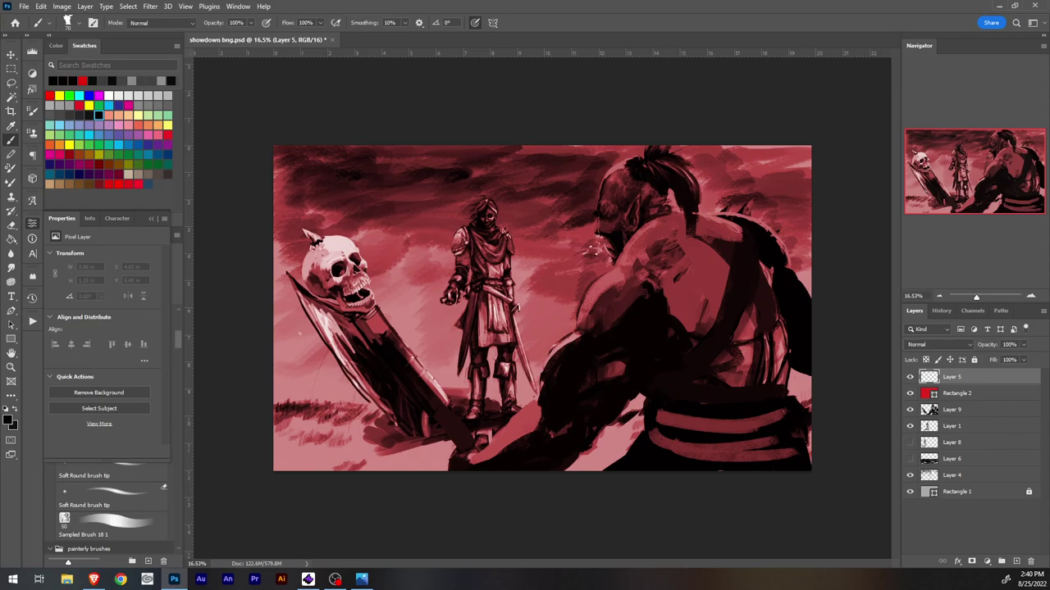
pyautogui.click(958, 410)
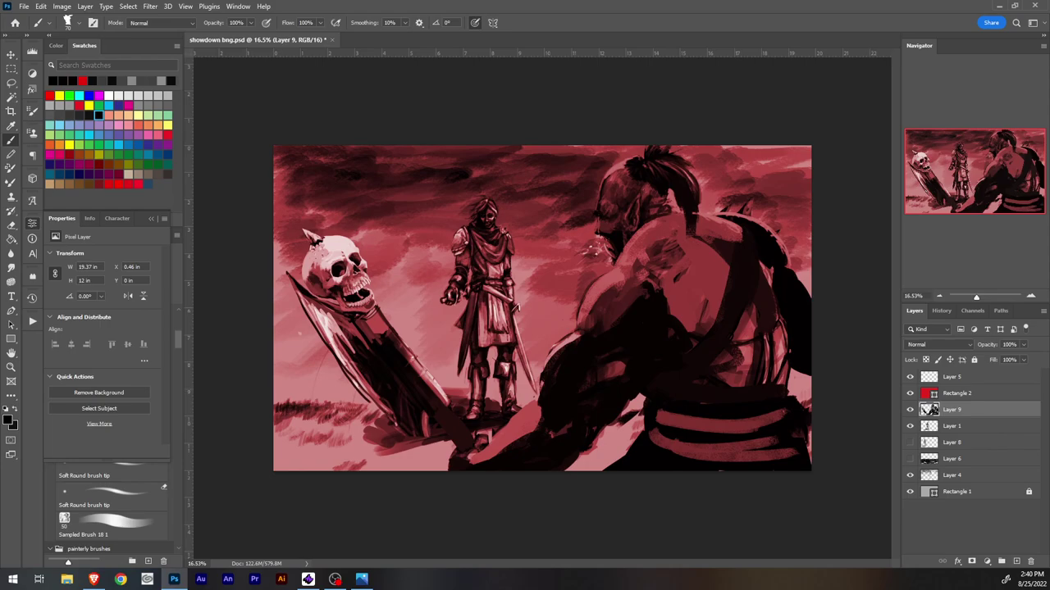
pyautogui.click(1017, 562)
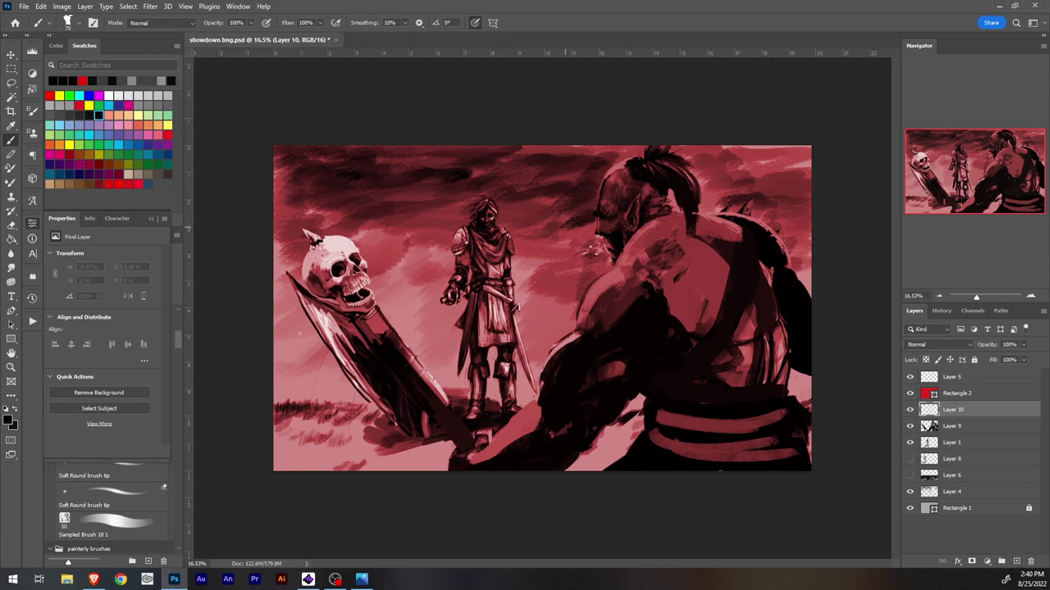
pyautogui.click(909, 394)
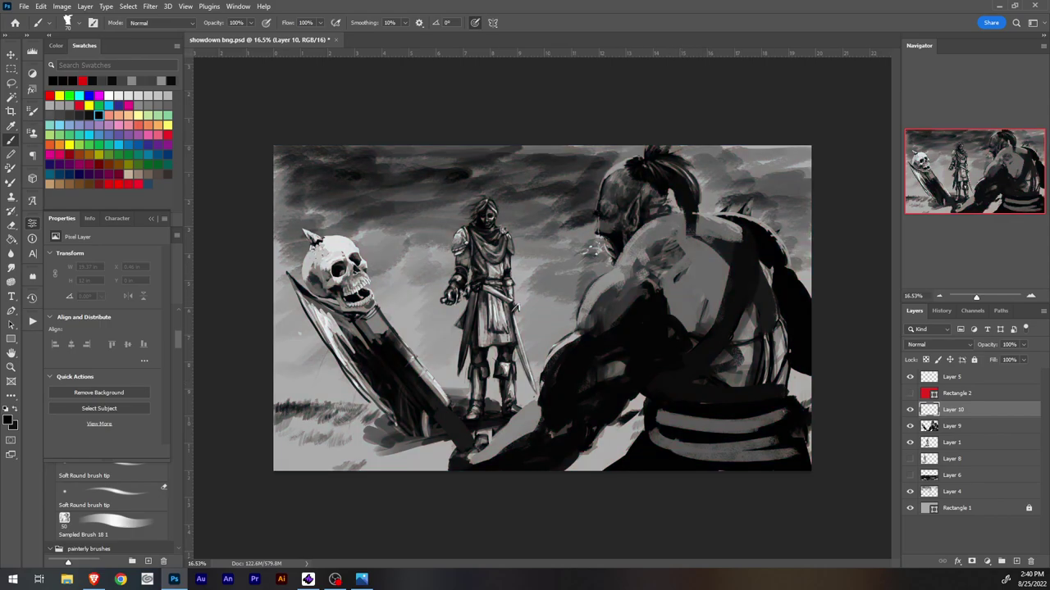
# Step: Block in the orc's head, shoulders, back and arm with flat green on Layer 10, enlarging the brush to 200
pyautogui.click(109, 155)
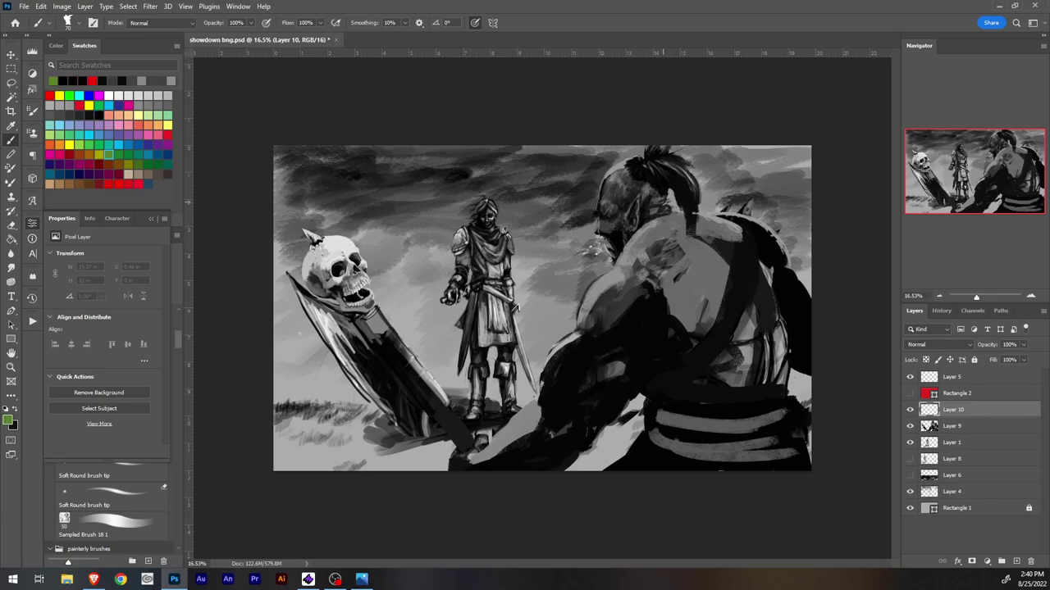
pyautogui.moveTo(656, 225)
pyautogui.mouseDown()
pyautogui.moveTo(639, 237)
pyautogui.moveTo(661, 220)
pyautogui.moveTo(647, 260)
pyautogui.mouseUp()
pyautogui.moveTo(697, 220)
pyautogui.mouseDown()
pyautogui.moveTo(647, 267)
pyautogui.moveTo(753, 234)
pyautogui.moveTo(703, 245)
pyautogui.moveTo(693, 222)
pyautogui.moveTo(625, 234)
pyautogui.moveTo(616, 250)
pyautogui.moveTo(603, 201)
pyautogui.moveTo(625, 168)
pyautogui.moveTo(613, 214)
pyautogui.moveTo(647, 181)
pyautogui.moveTo(629, 234)
pyautogui.mouseUp()
pyautogui.moveTo(654, 189); pyautogui.dragTo(644, 226)
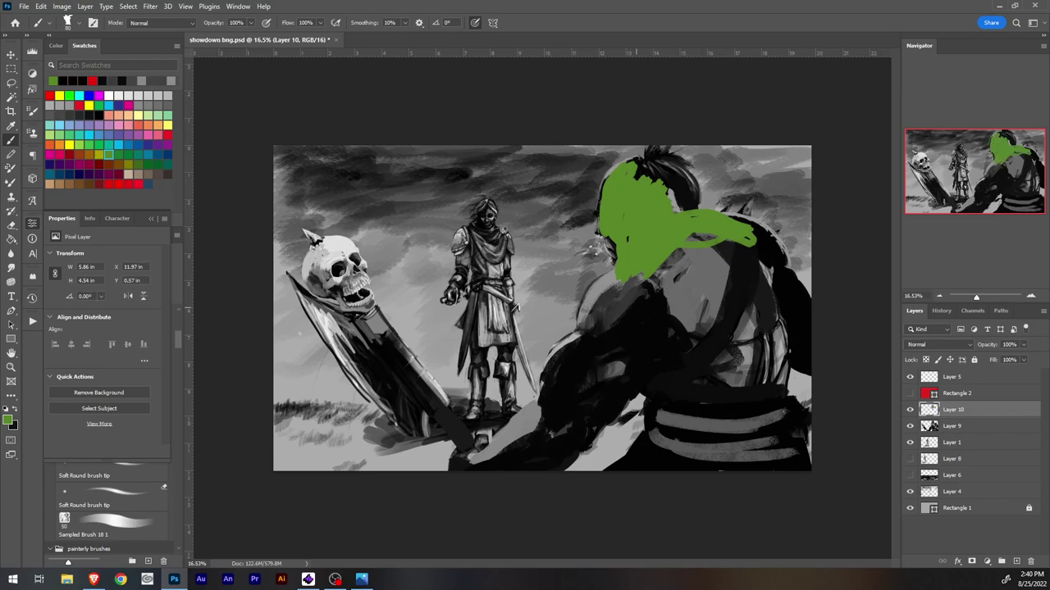
pyautogui.moveTo(621, 271)
pyautogui.mouseDown()
pyautogui.moveTo(583, 343)
pyautogui.moveTo(654, 274)
pyautogui.moveTo(695, 252)
pyautogui.moveTo(687, 241)
pyautogui.moveTo(723, 234)
pyautogui.moveTo(697, 349)
pyautogui.moveTo(591, 385)
pyautogui.moveTo(549, 369)
pyautogui.moveTo(545, 414)
pyautogui.moveTo(557, 443)
pyautogui.moveTo(669, 336)
pyautogui.moveTo(742, 291)
pyautogui.moveTo(734, 374)
pyautogui.moveTo(767, 361)
pyautogui.moveTo(767, 271)
pyautogui.moveTo(689, 377)
pyautogui.mouseUp()
pyautogui.press(']')
pyautogui.press(']')
pyautogui.press(']')
pyautogui.press(']')
pyautogui.press(']')
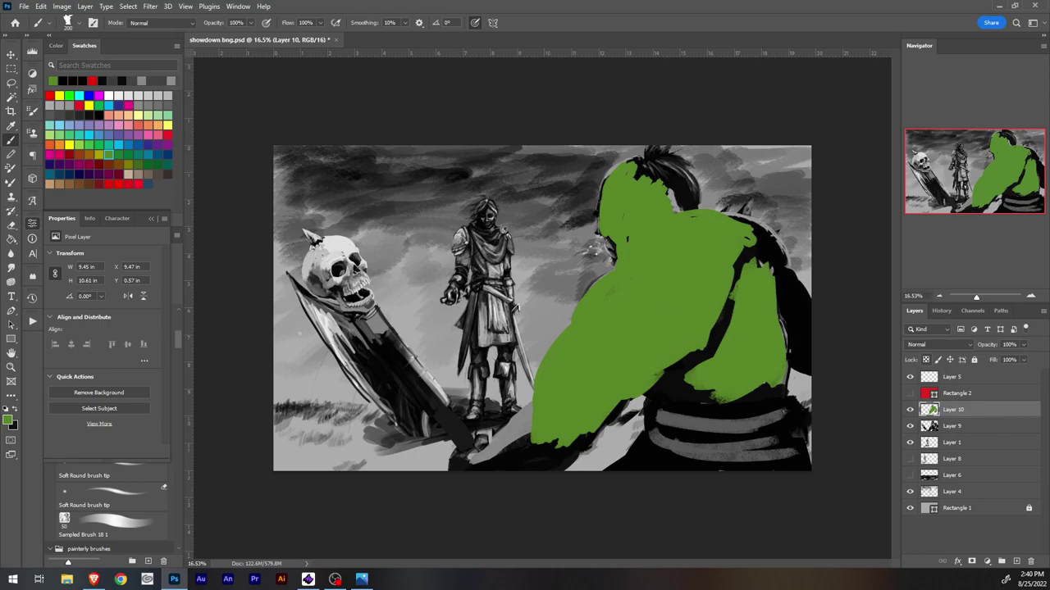
# Step: Set Layer 10's blend mode to Overlay in its blending options, and show the red Rectangle 2 overlay
pyautogui.rightClick(965, 409)
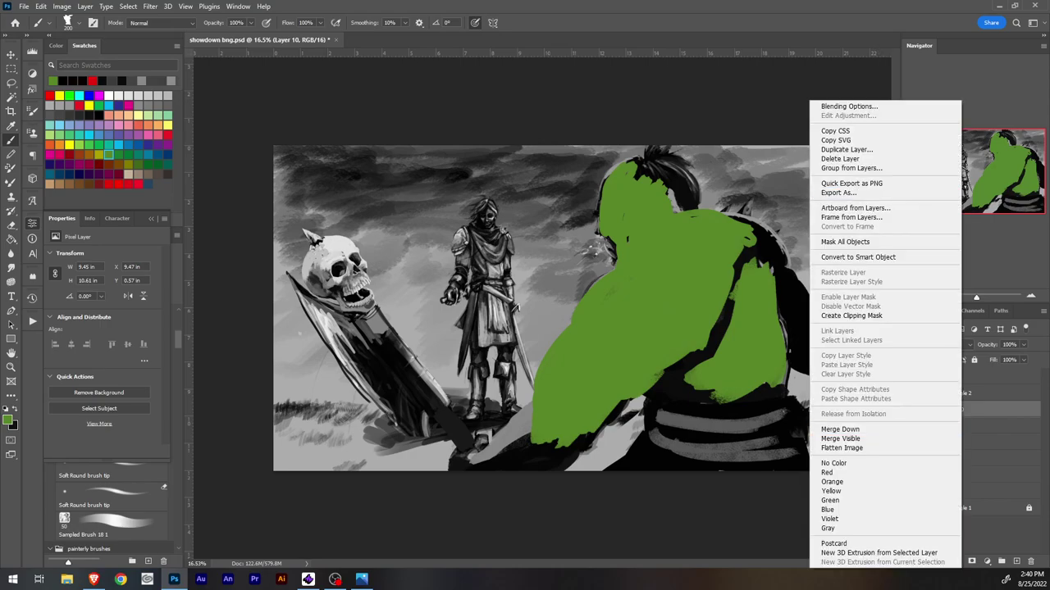
pyautogui.click(849, 106)
pyautogui.click(685, 147)
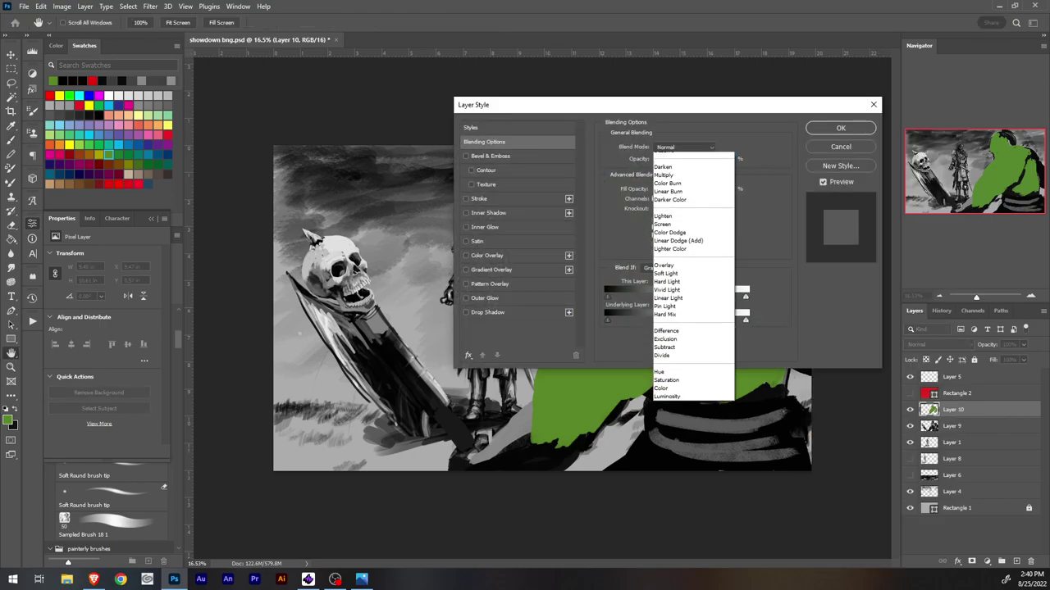
pyautogui.click(695, 311)
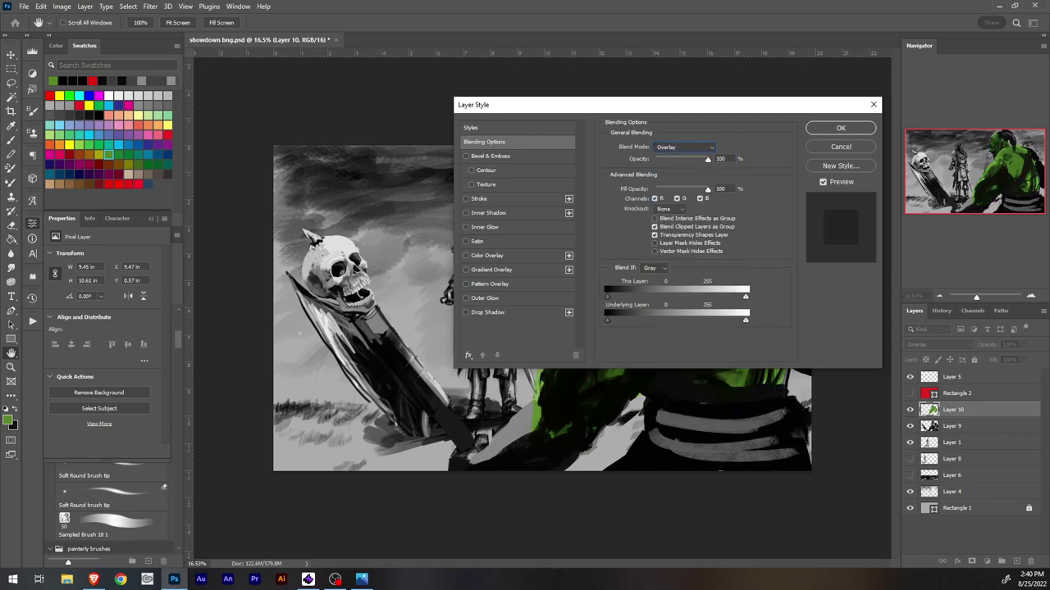
pyautogui.click(840, 128)
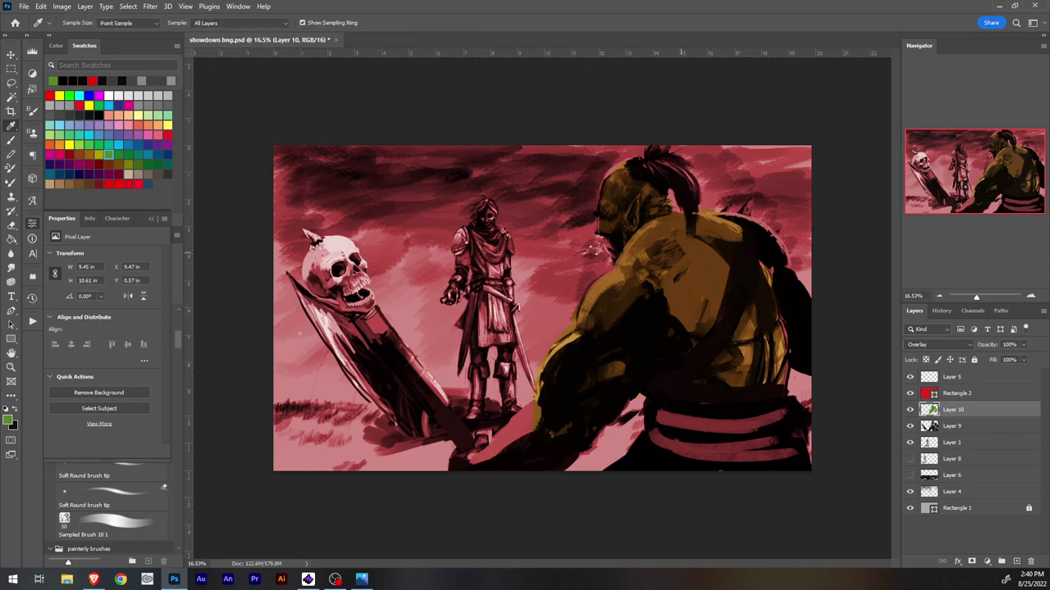
# Step: Try a test brush stroke in the sky beside the knight using a brown sampled from the orc's back
pyautogui.keyDown('alt'); pyautogui.click(714, 269); pyautogui.keyUp('alt')
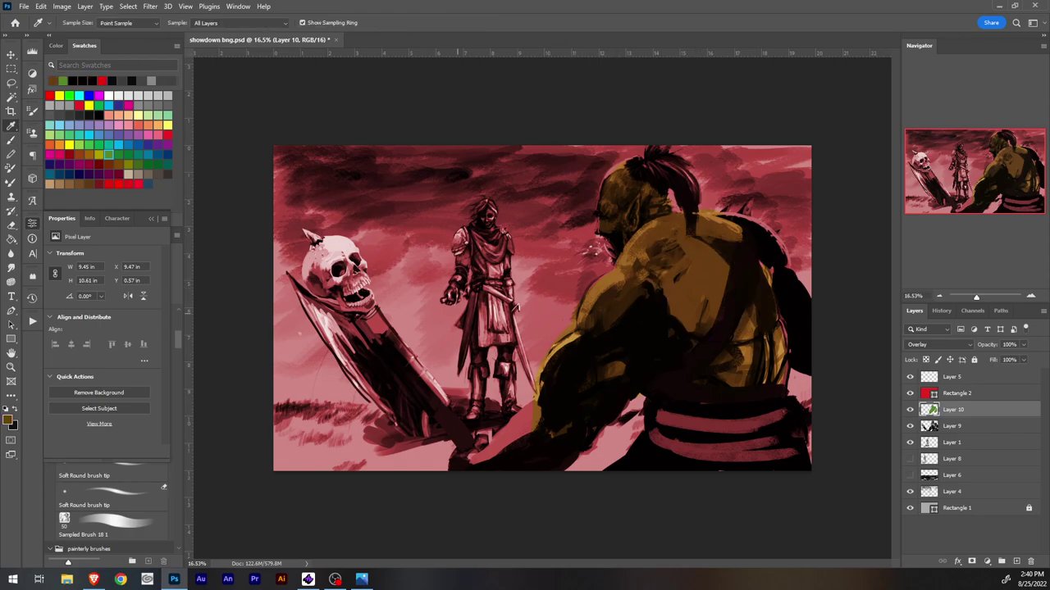
pyautogui.press('b')
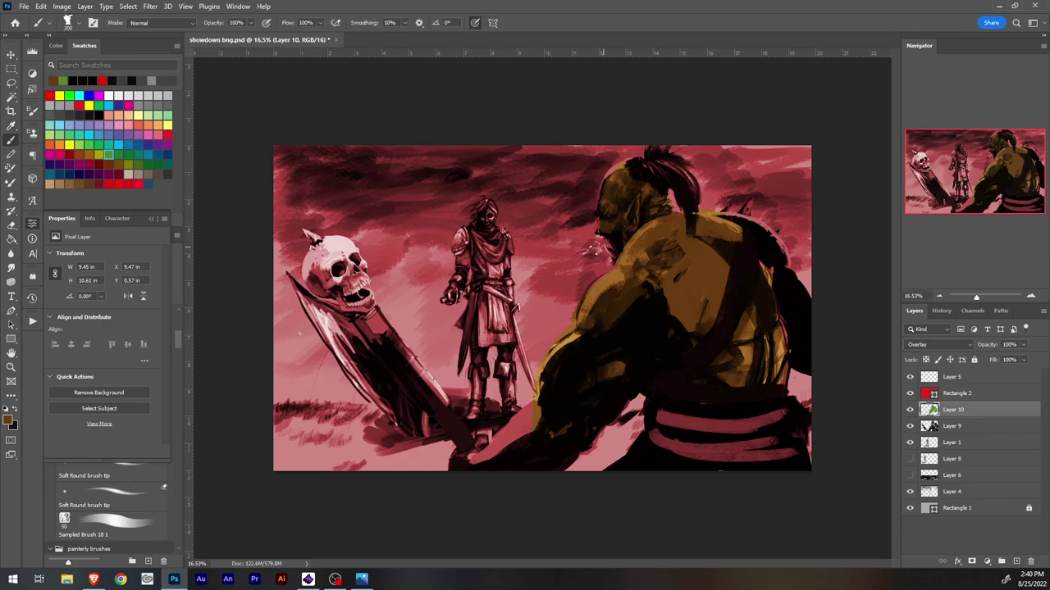
pyautogui.moveTo(527, 215); pyautogui.dragTo(571, 274)
pyautogui.hotkey('ctrl', 'z')
# Step: Hide and delete the Rectangle 2 and Layer 10 colour layers
pyautogui.click(909, 393)
pyautogui.click(909, 409)
pyautogui.keyDown('shift'); pyautogui.click(967, 394); pyautogui.keyUp('shift')
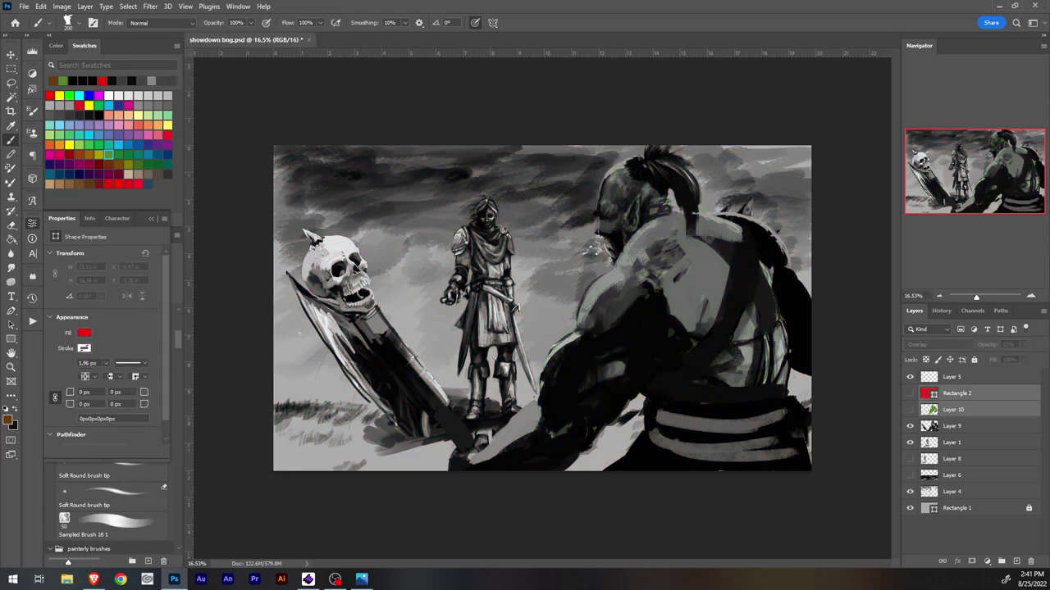
pyautogui.moveTo(968, 393); pyautogui.dragTo(1029, 561)
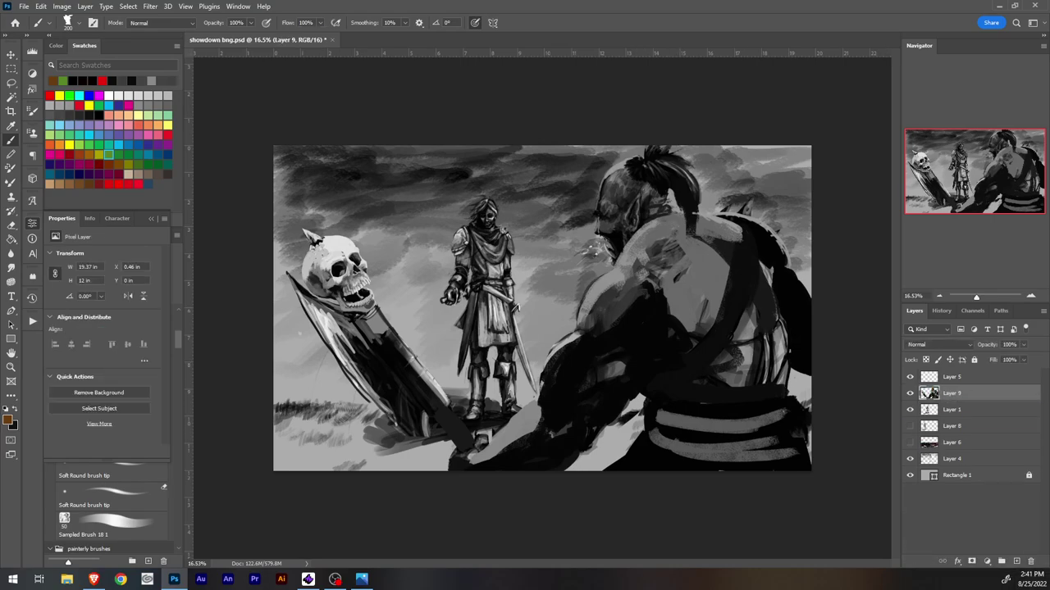
# Step: Trim the upper edge of the skull on Layer 9 with the Eraser
pyautogui.moveTo(538, 313); pyautogui.dragTo(611, 312)
pyautogui.moveTo(350, 235); pyautogui.dragTo(656, 269)
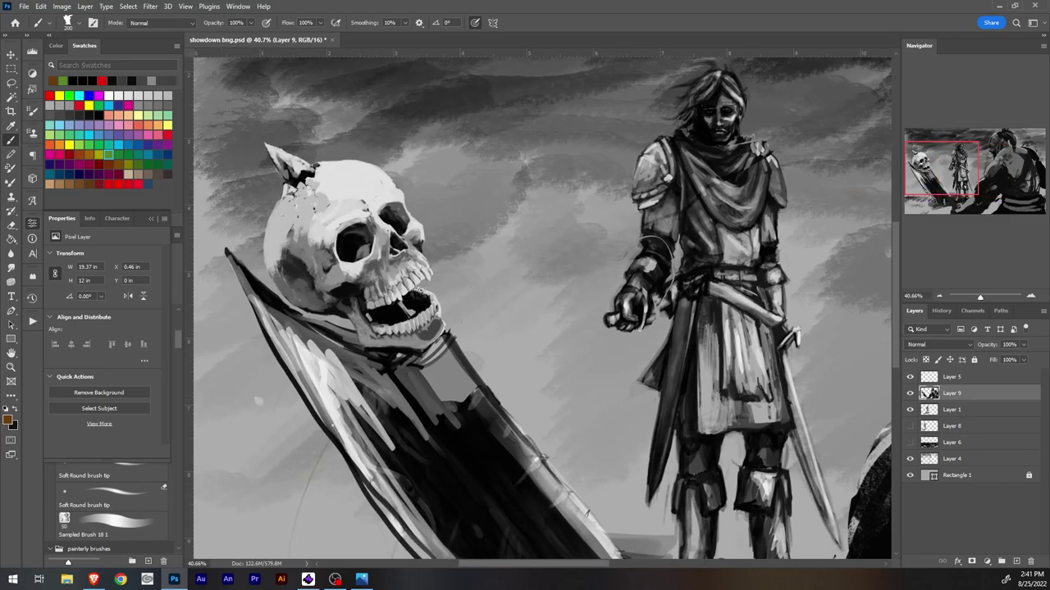
pyautogui.scroll(-2, 543, 309)
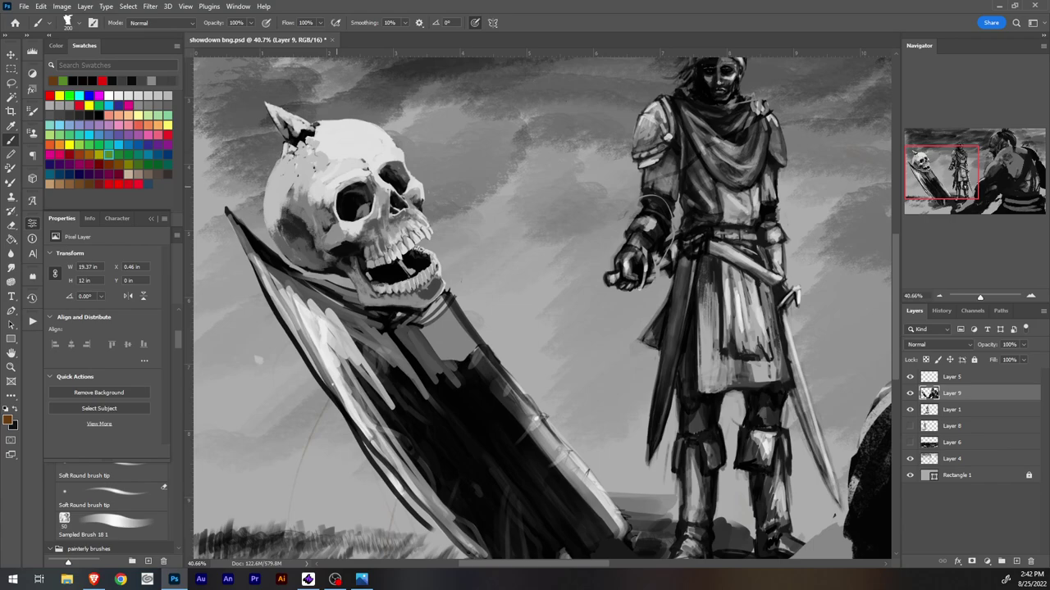
pyautogui.scroll(3, 542, 303)
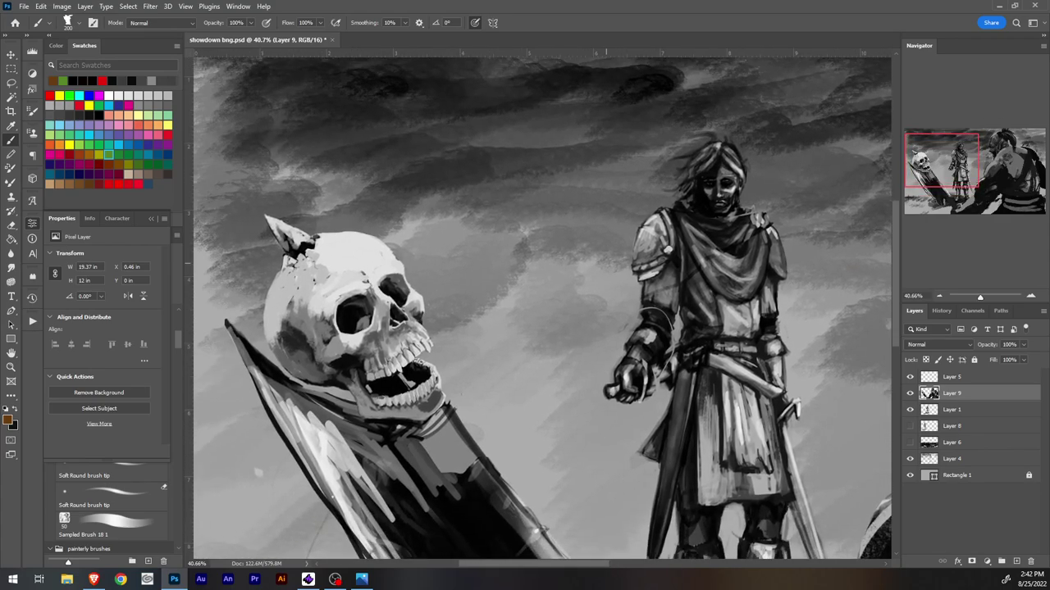
pyautogui.press('e')
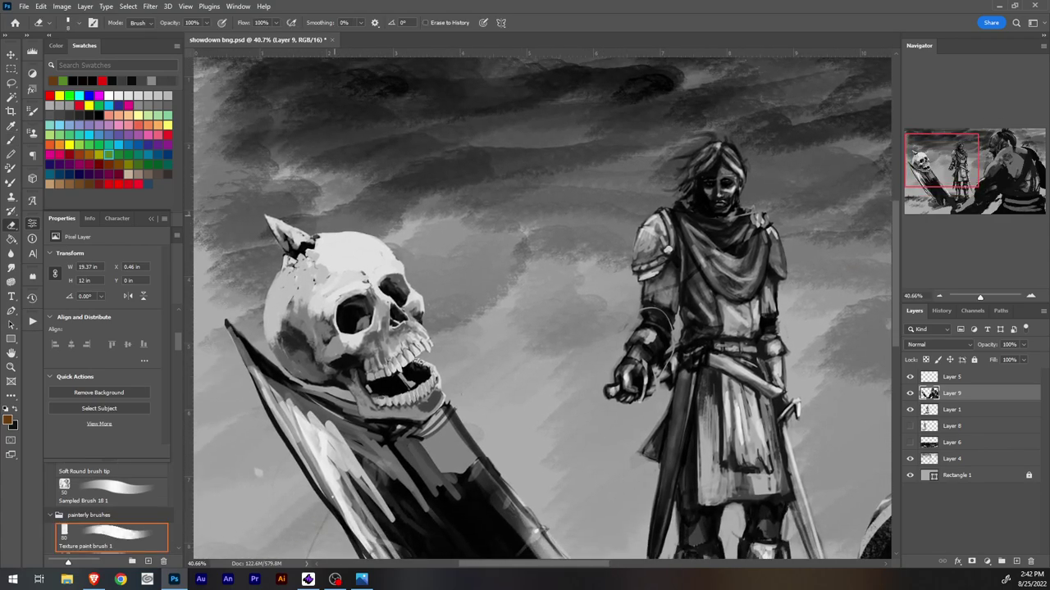
pyautogui.press(']')
# Step: Paint a thin light rim along the back edge of the skull with the Brush reduced to size 10
pyautogui.press('b')
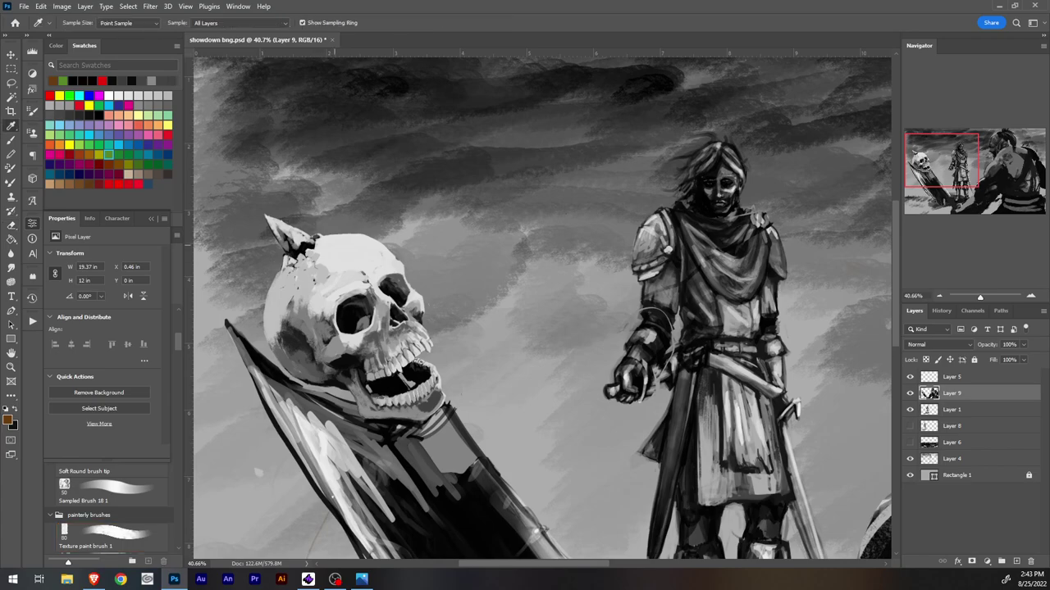
pyautogui.press('[')
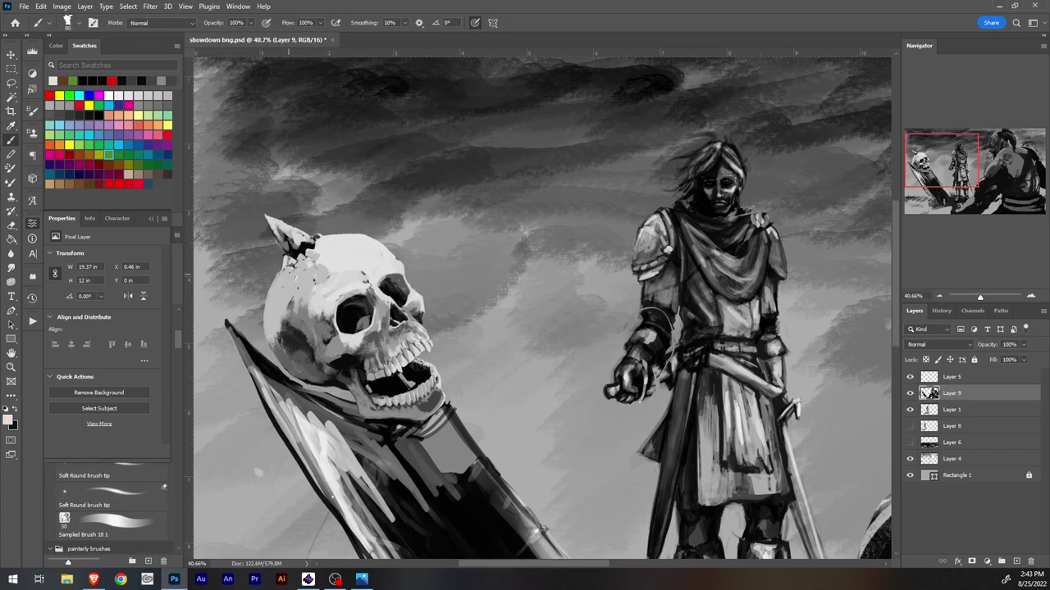
pyautogui.press('[')
pyautogui.press('[')
pyautogui.press('[')
pyautogui.moveTo(275, 276); pyautogui.dragTo(264, 316)
# Step: Blend the light rim along the back edge of the skull using grey tones sampled from the skull and its surroundings
pyautogui.keyDown('alt'); pyautogui.click(265, 320); pyautogui.keyUp('alt')
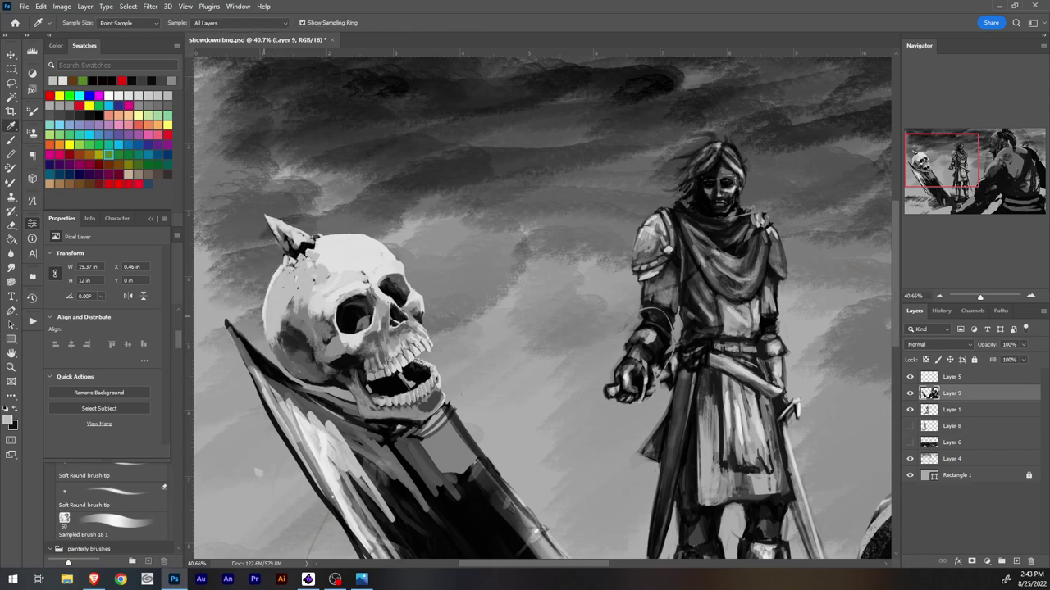
pyautogui.keyDown('alt'); pyautogui.click(264, 313); pyautogui.keyUp('alt')
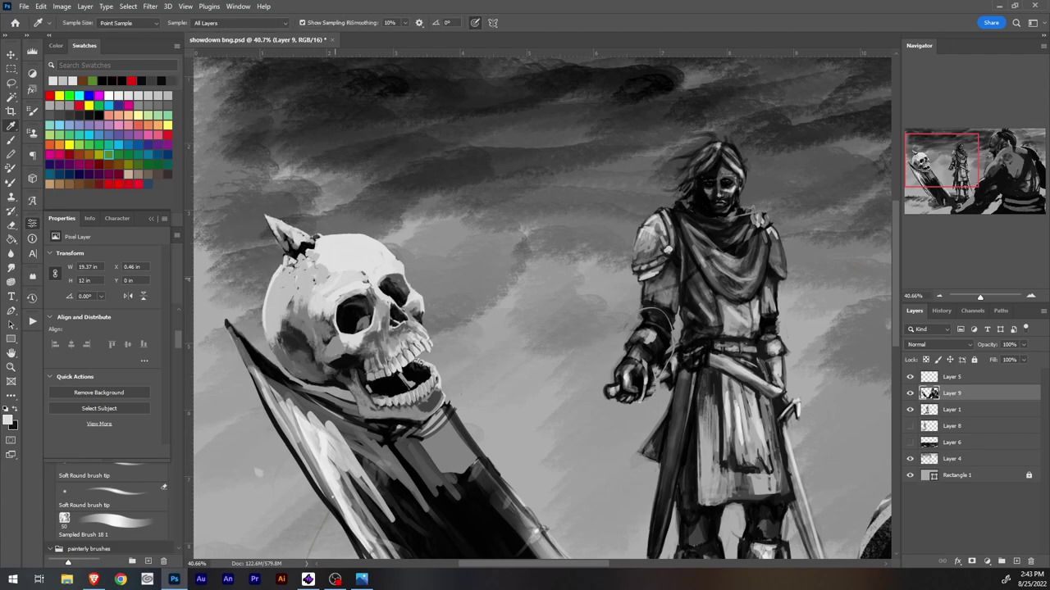
pyautogui.keyDown('alt'); pyautogui.click(269, 330); pyautogui.keyUp('alt')
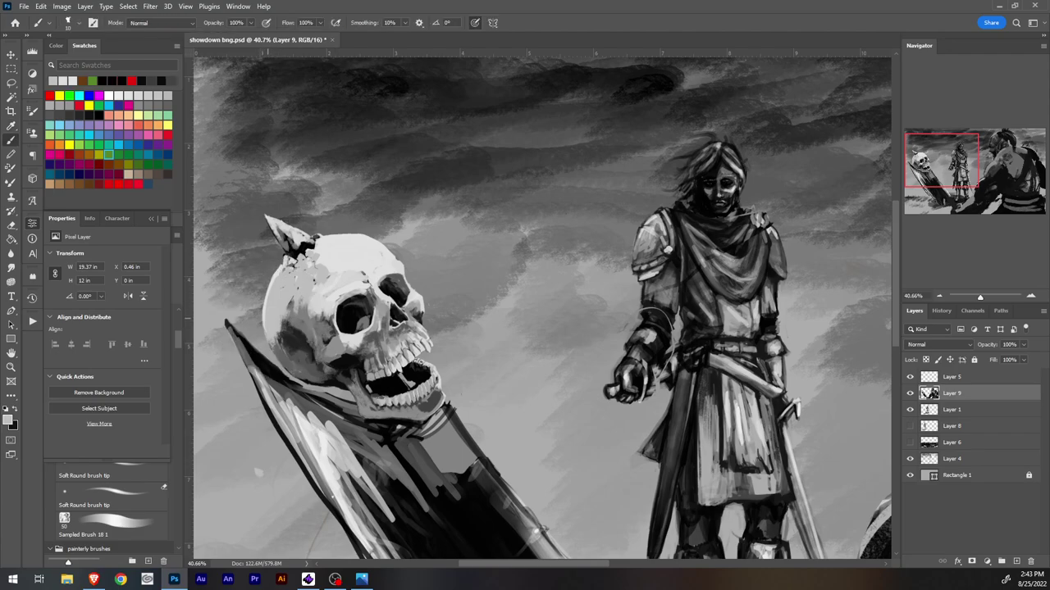
pyautogui.moveTo(269, 294); pyautogui.dragTo(278, 278)
pyautogui.keyDown('alt'); pyautogui.click(281, 269); pyautogui.keyUp('alt')
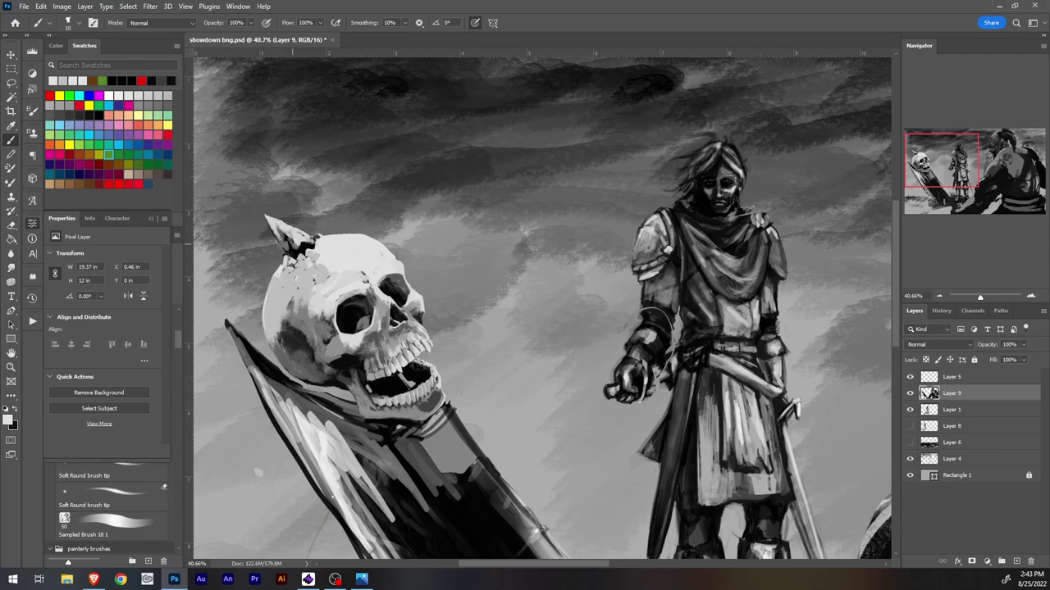
pyautogui.keyDown('alt'); pyautogui.click(280, 269); pyautogui.keyUp('alt')
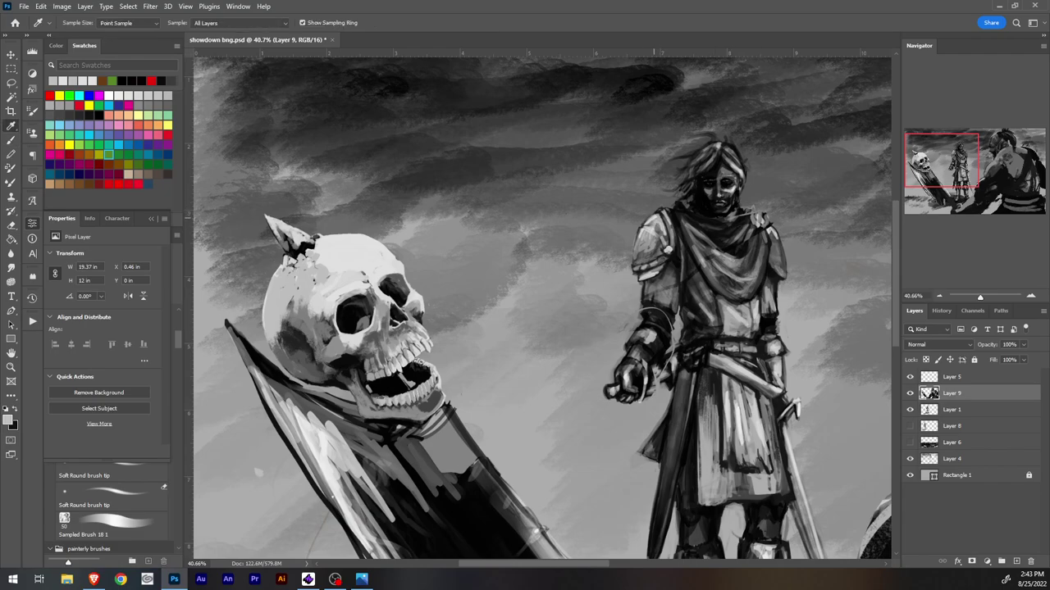
# Step: Try light brush strokes on the knight's collar beside the shoulder armour, trim them with the Eraser, and undo them
pyautogui.keyDown('alt'); pyautogui.click(651, 220); pyautogui.keyUp('alt')
pyautogui.press(']')
pyautogui.press(']')
pyautogui.press(']')
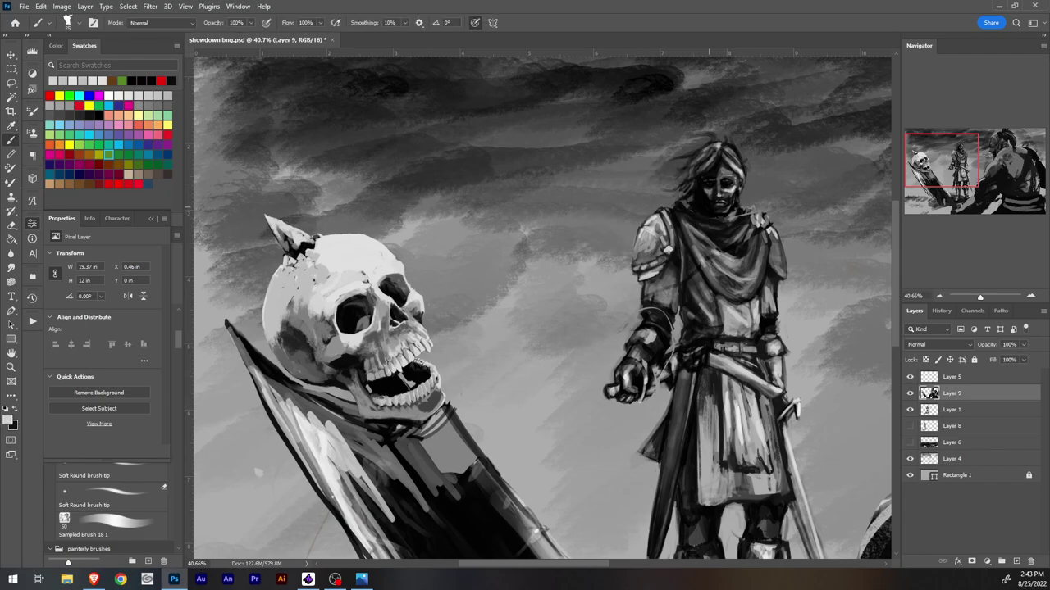
pyautogui.press('[')
pyautogui.press('[')
pyautogui.moveTo(675, 211)
pyautogui.mouseDown()
pyautogui.moveTo(681, 222)
pyautogui.moveTo(677, 212)
pyautogui.mouseUp()
pyautogui.moveTo(681, 211)
pyautogui.mouseDown()
pyautogui.moveTo(697, 226)
pyautogui.moveTo(689, 212)
pyautogui.moveTo(686, 230)
pyautogui.moveTo(677, 210)
pyautogui.moveTo(689, 205)
pyautogui.mouseUp()
pyautogui.keyDown('alt'); pyautogui.click(679, 230); pyautogui.keyUp('alt')
pyautogui.press('e')
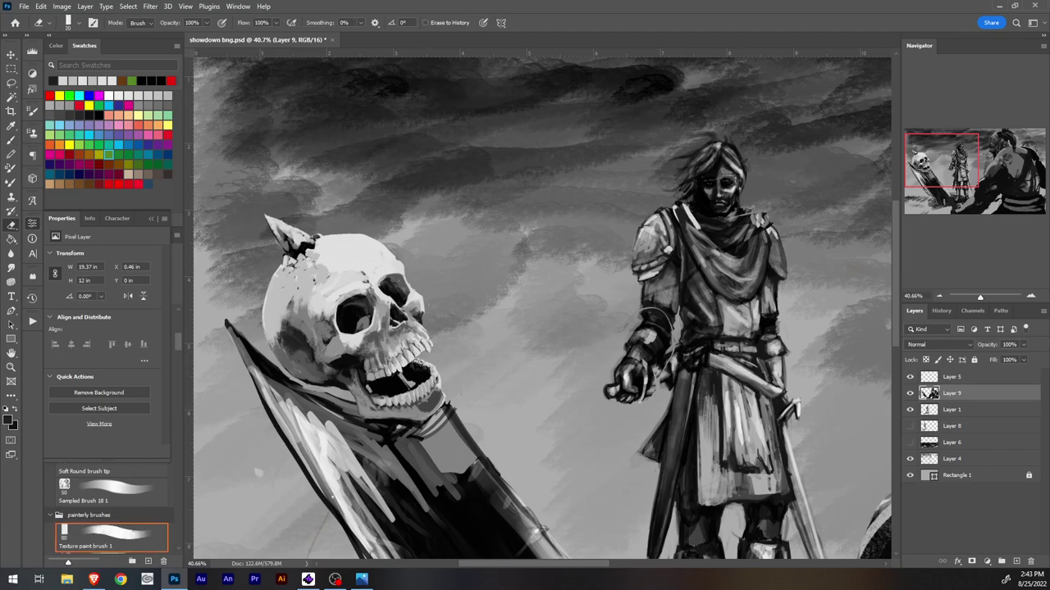
pyautogui.moveTo(681, 209)
pyautogui.mouseDown()
pyautogui.moveTo(675, 233)
pyautogui.moveTo(636, 202)
pyautogui.mouseUp()
pyautogui.hotkey('ctrl', 'z')
pyautogui.hotkey('ctrl', 'z')
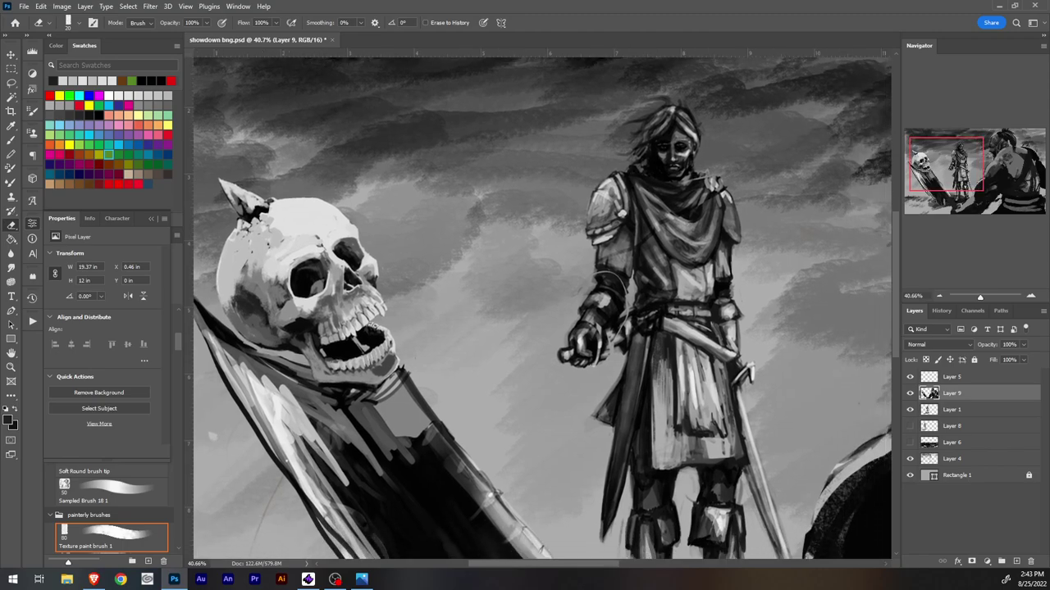
# Step: Touch up the underside of the skull's jaw above the shaft with the Brush and sampled greys
pyautogui.moveTo(623, 328); pyautogui.dragTo(645, 261)
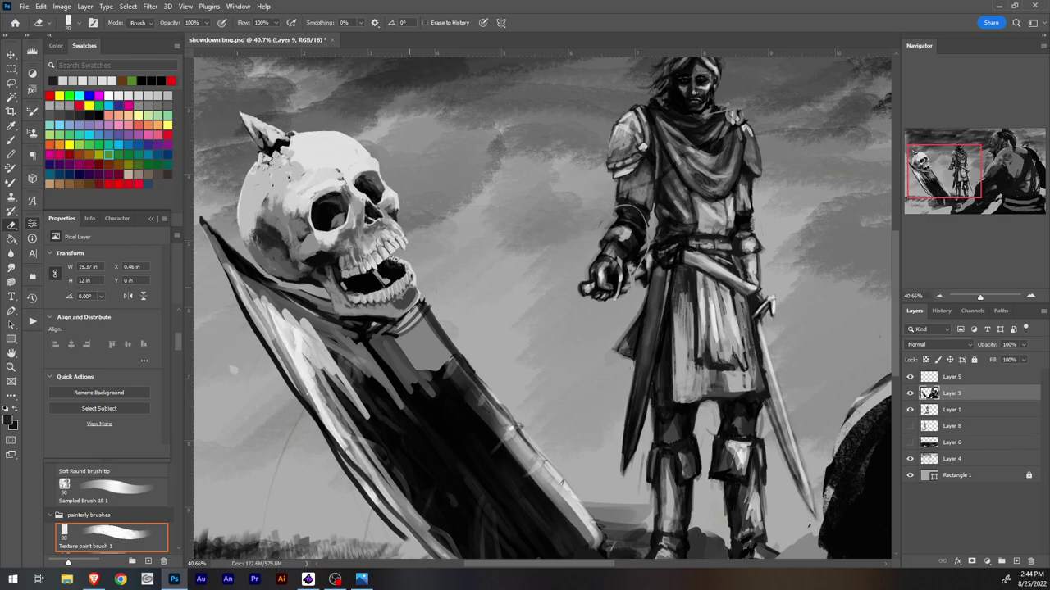
pyautogui.press('b')
pyautogui.scroll(2, 107, 517)
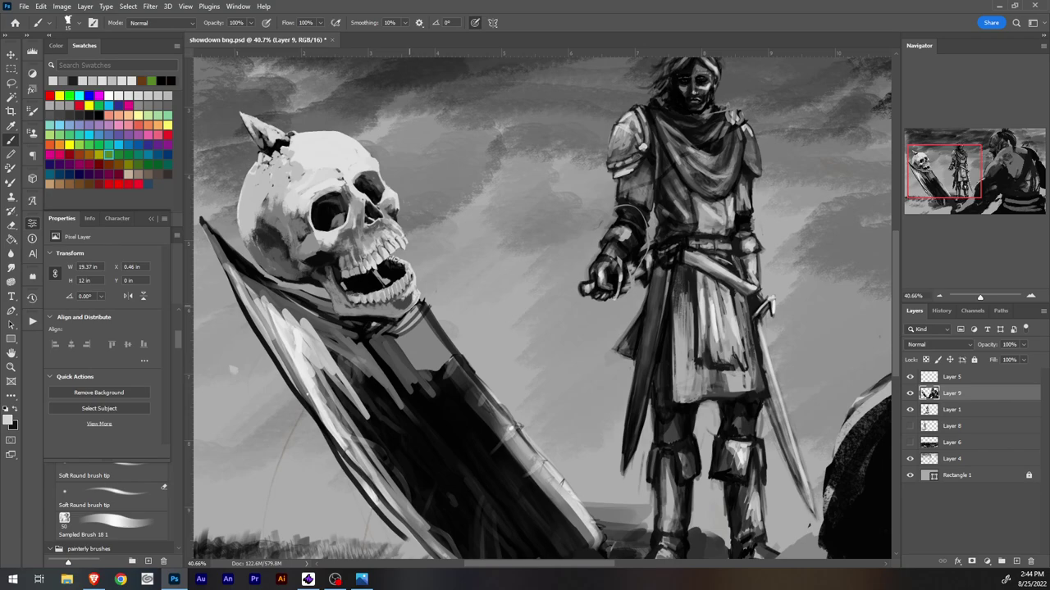
pyautogui.moveTo(406, 307)
pyautogui.mouseDown()
pyautogui.moveTo(410, 298)
pyautogui.moveTo(404, 310)
pyautogui.mouseUp()
pyautogui.keyDown('alt'); pyautogui.click(396, 312); pyautogui.keyUp('alt')
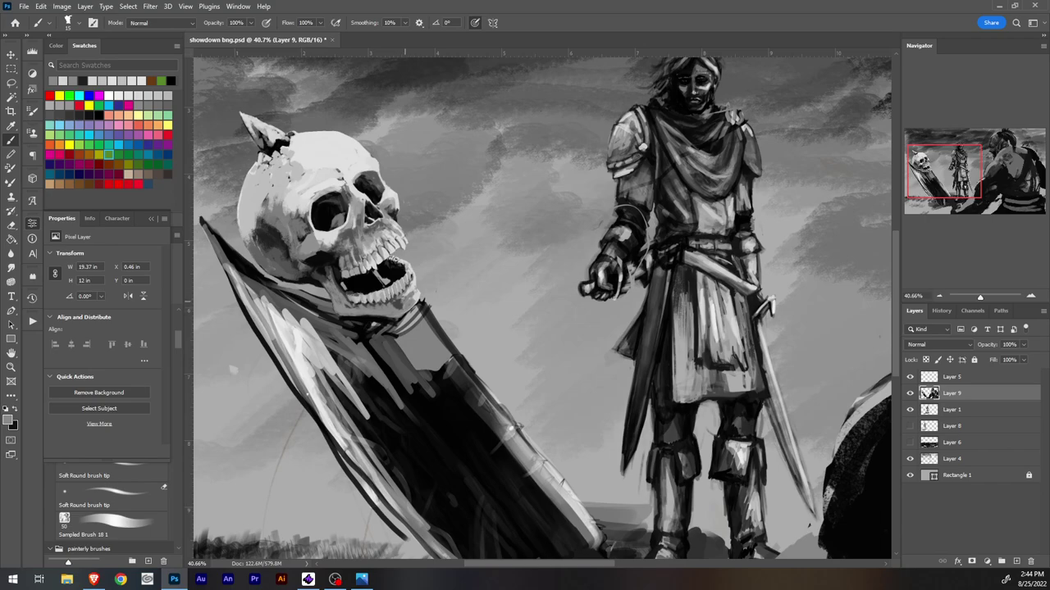
pyautogui.keyDown('alt'); pyautogui.click(402, 310); pyautogui.keyUp('alt')
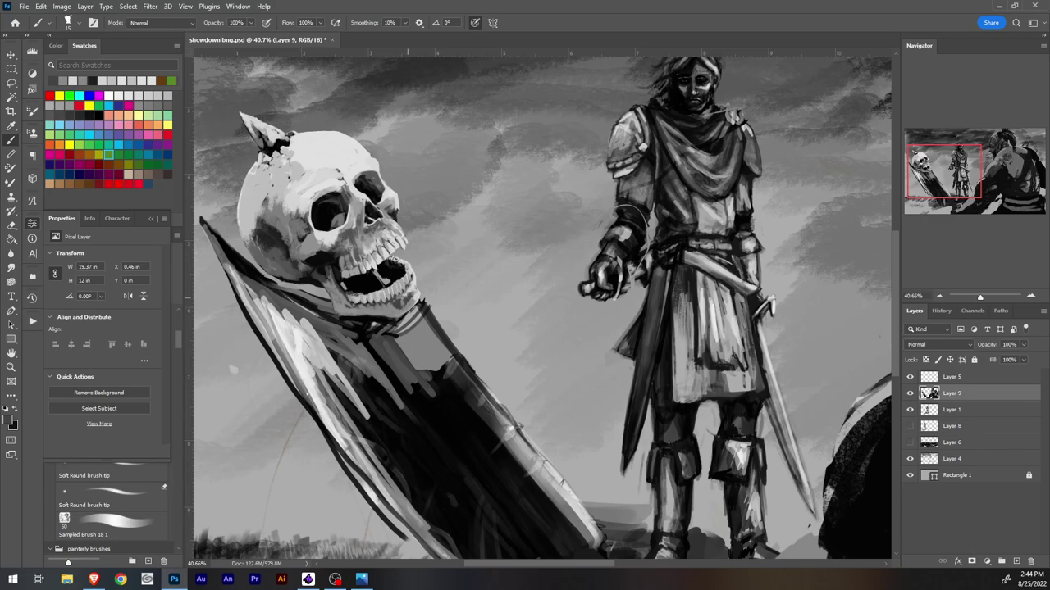
pyautogui.moveTo(408, 302); pyautogui.dragTo(402, 315)
# Step: Retouch the skull's upper jaw and the area beneath the nose with small brush strokes in sampled greys
pyautogui.keyDown('alt'); pyautogui.click(371, 235); pyautogui.keyUp('alt')
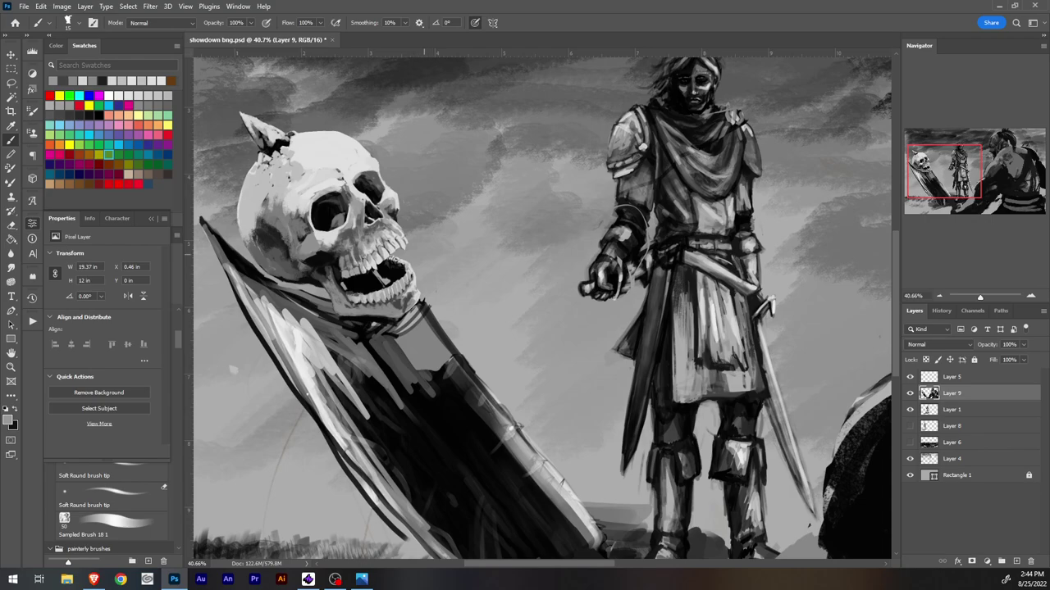
pyautogui.keyDown('alt'); pyautogui.click(369, 220); pyautogui.keyUp('alt')
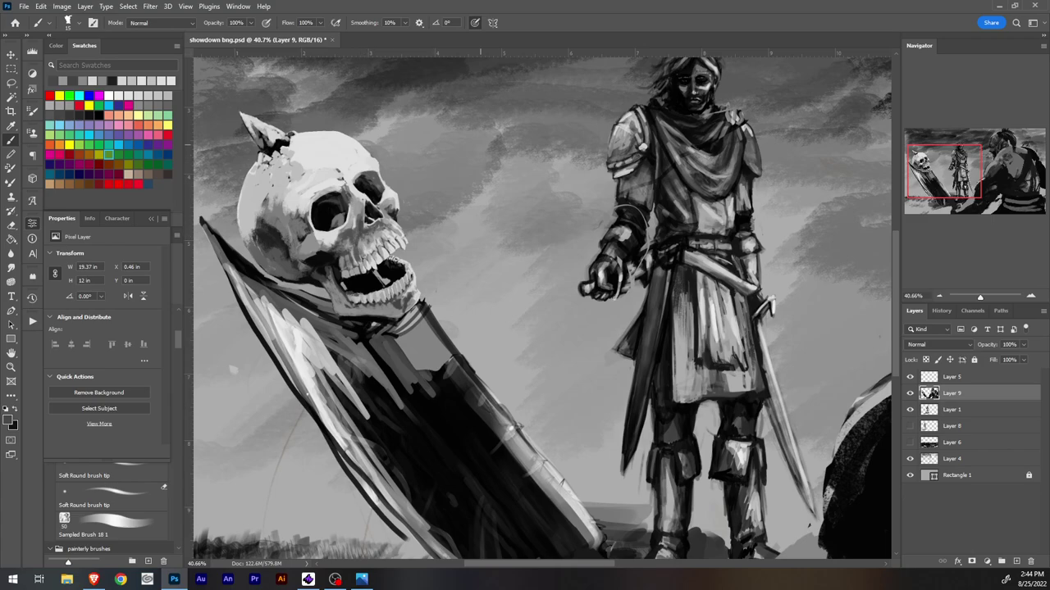
pyautogui.keyDown('alt'); pyautogui.click(355, 246); pyautogui.keyUp('alt')
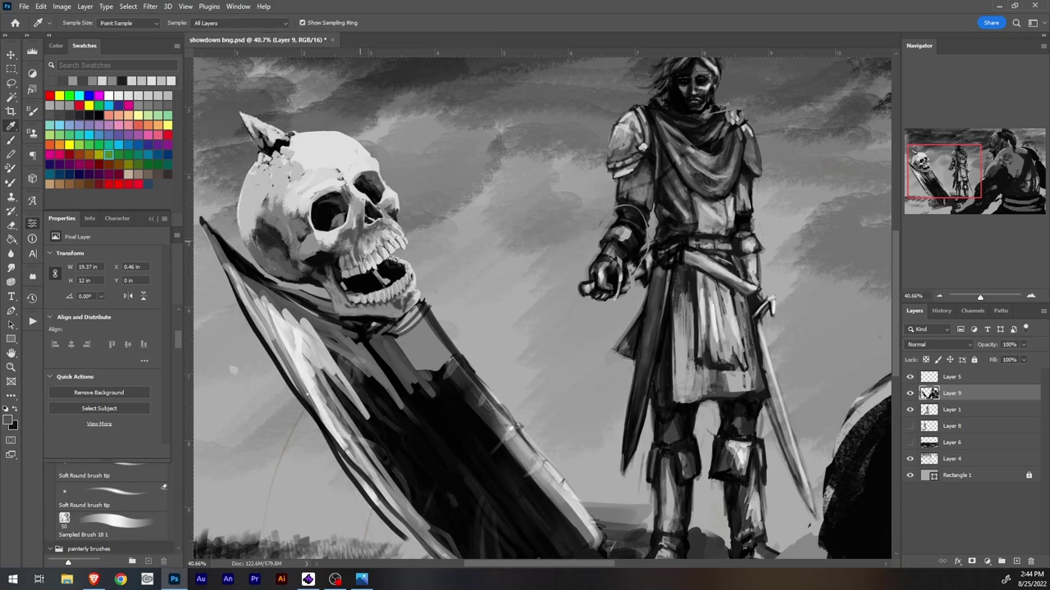
pyautogui.moveTo(357, 236); pyautogui.dragTo(355, 246)
pyautogui.keyDown('alt'); pyautogui.click(368, 250); pyautogui.keyUp('alt')
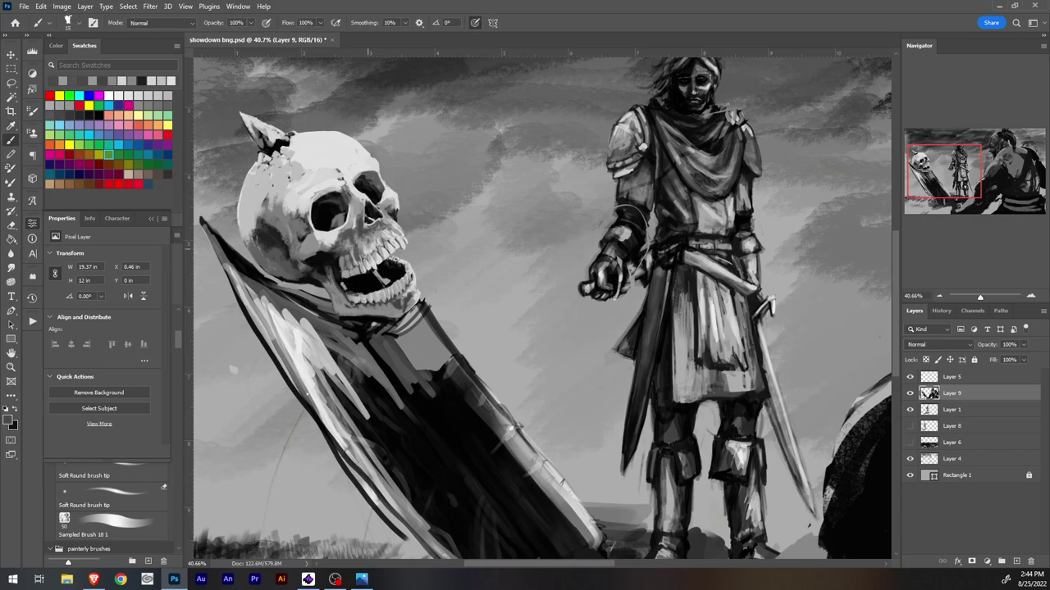
pyautogui.press('alt')
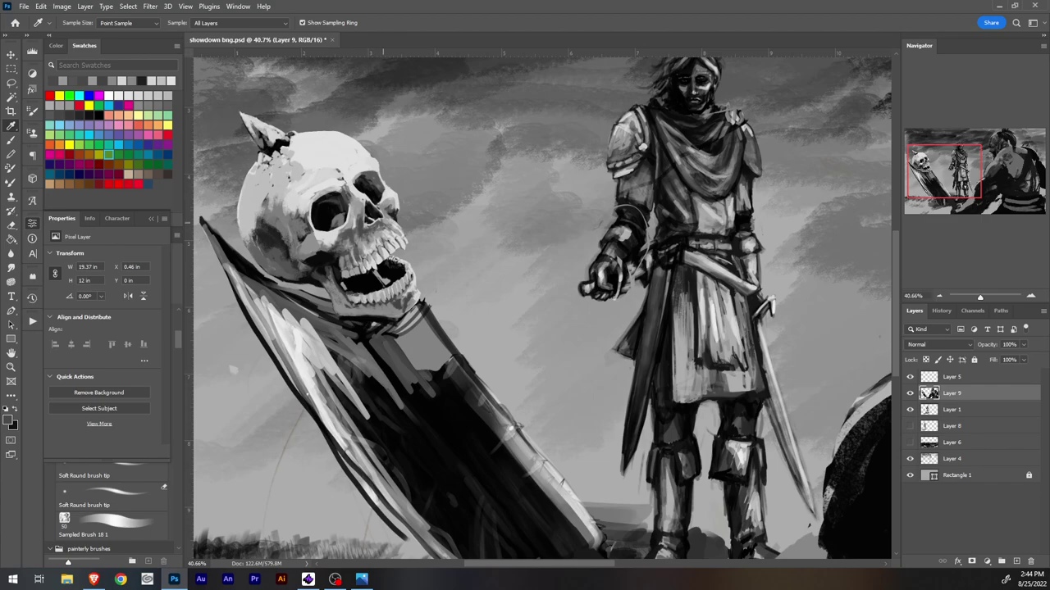
pyautogui.keyDown('alt'); pyautogui.click(379, 202); pyautogui.keyUp('alt')
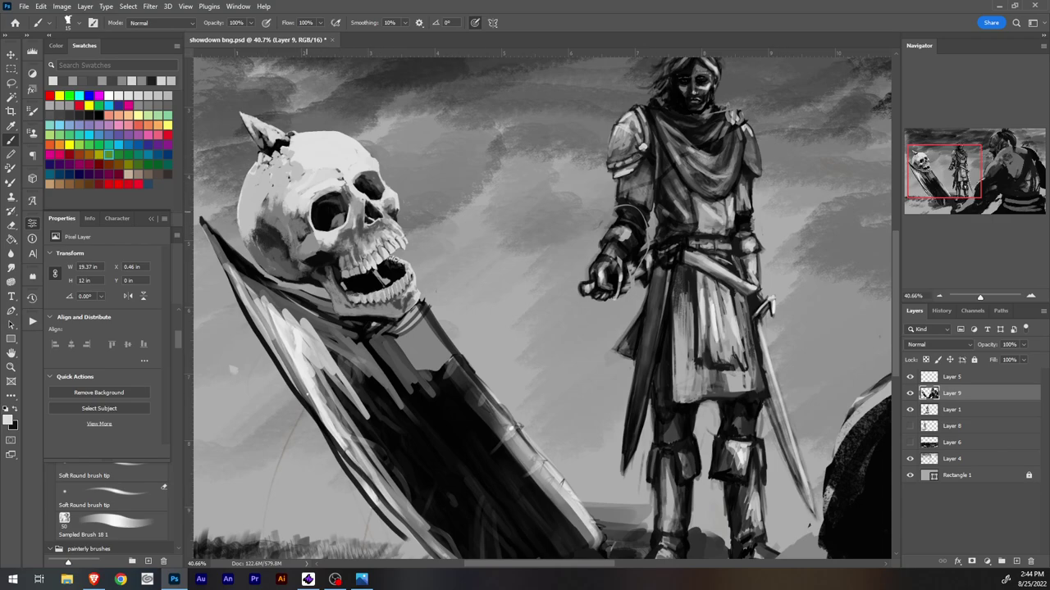
# Step: Rework the shadow on the side of the skull with an enlarged Brush and dark tones sampled from the skull
pyautogui.keyDown('alt'); pyautogui.click(317, 213); pyautogui.keyUp('alt')
pyautogui.press(']')
pyautogui.press(']')
pyautogui.press(']')
pyautogui.press(']')
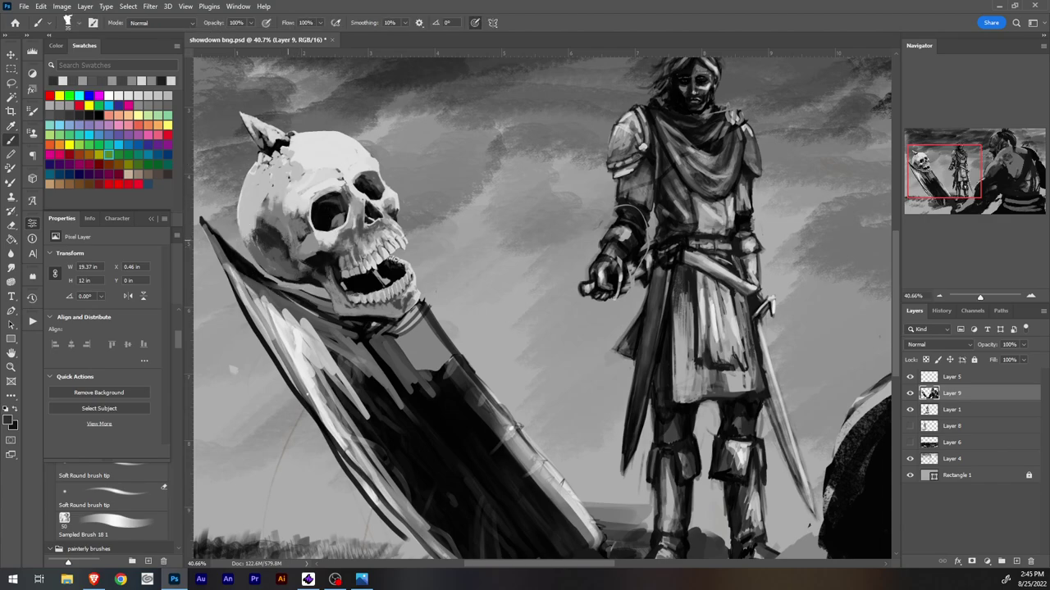
pyautogui.moveTo(288, 241); pyautogui.dragTo(298, 245)
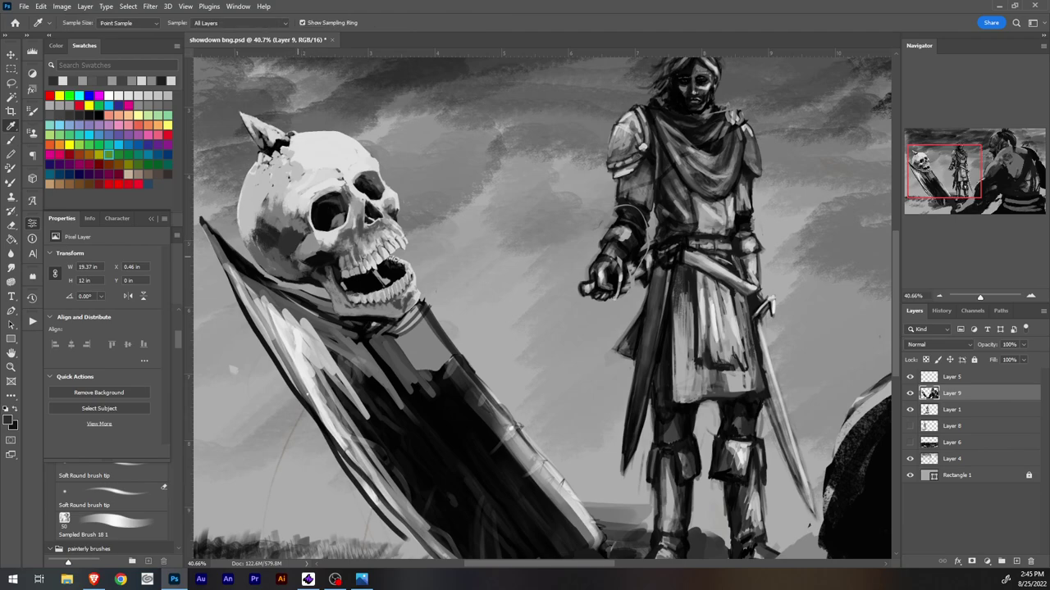
pyautogui.keyDown('alt'); pyautogui.click(294, 254); pyautogui.keyUp('alt')
pyautogui.keyDown('alt'); pyautogui.click(291, 266); pyautogui.keyUp('alt')
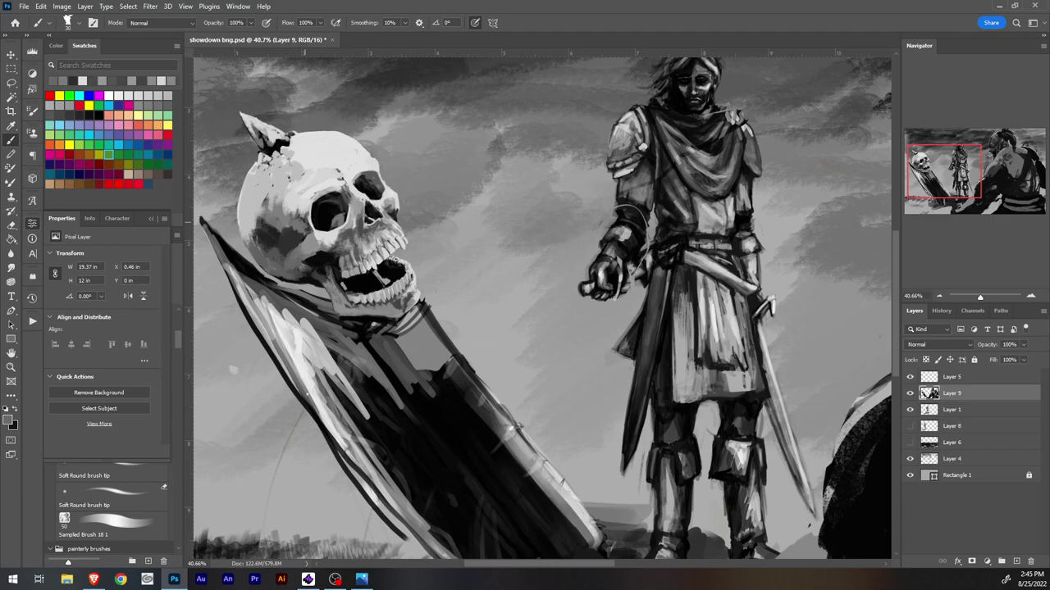
# Step: Refine the dark area below the skull's cheekbone with a small Brush and sampled near-black tones
pyautogui.press('[')
pyautogui.hotkey('alt', 'i')
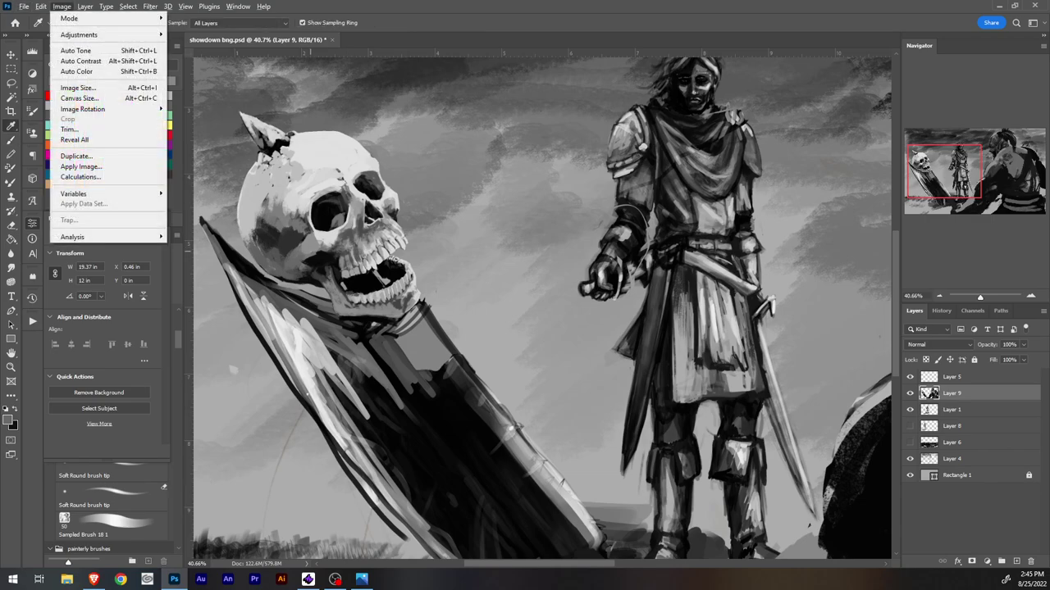
pyautogui.keyDown('alt'); pyautogui.click(315, 256); pyautogui.keyUp('alt')
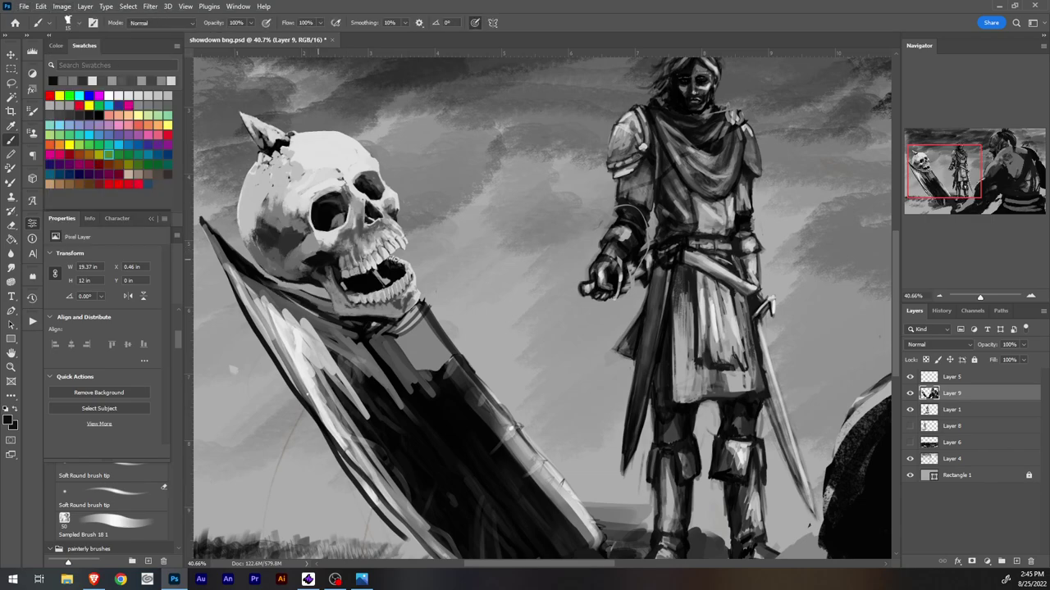
pyautogui.keyDown('alt'); pyautogui.click(321, 256); pyautogui.keyUp('alt')
pyautogui.press(']')
pyautogui.press(']')
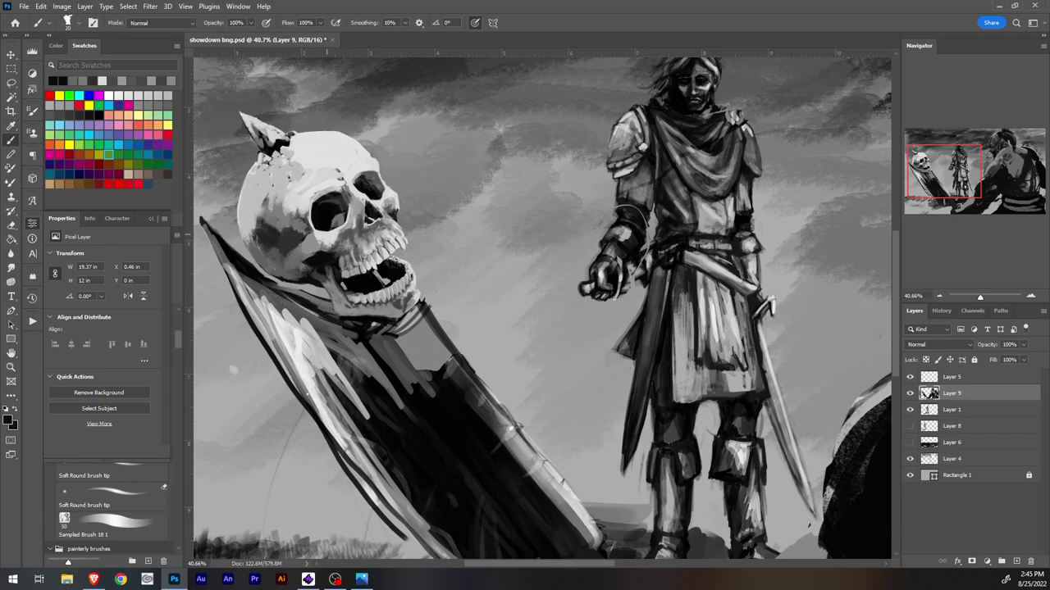
pyautogui.press('[')
pyautogui.press('[')
# Step: Blend the lower shadow behind the cheekbone with the Brush enlarged to size 30 and sampled mid-dark greys
pyautogui.keyDown('alt'); pyautogui.click(303, 255); pyautogui.keyUp('alt')
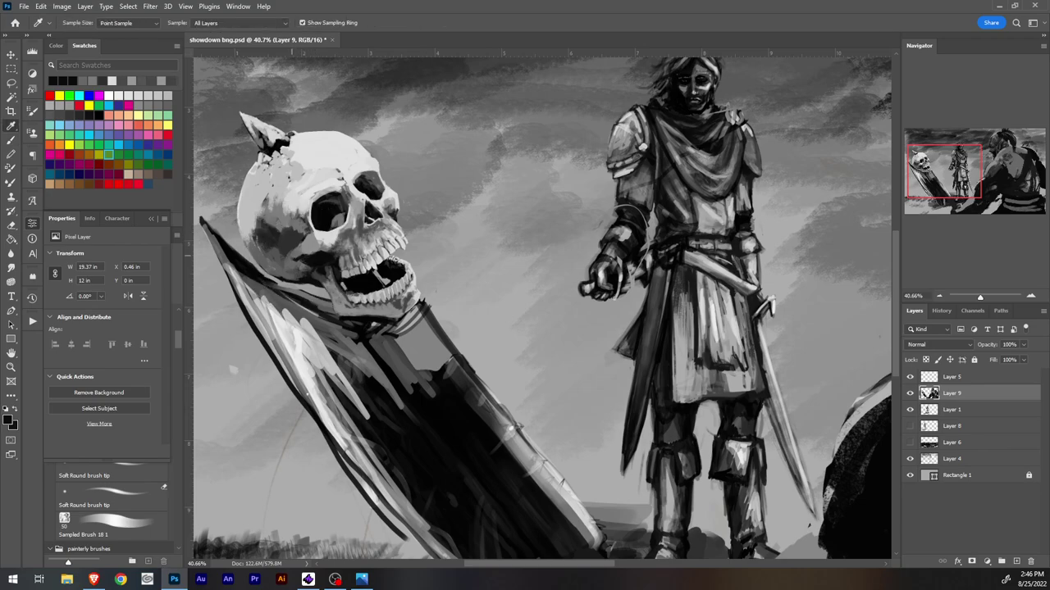
pyautogui.keyDown('alt'); pyautogui.click(294, 260); pyautogui.keyUp('alt')
pyautogui.press(']')
pyautogui.press(']')
pyautogui.press(']')
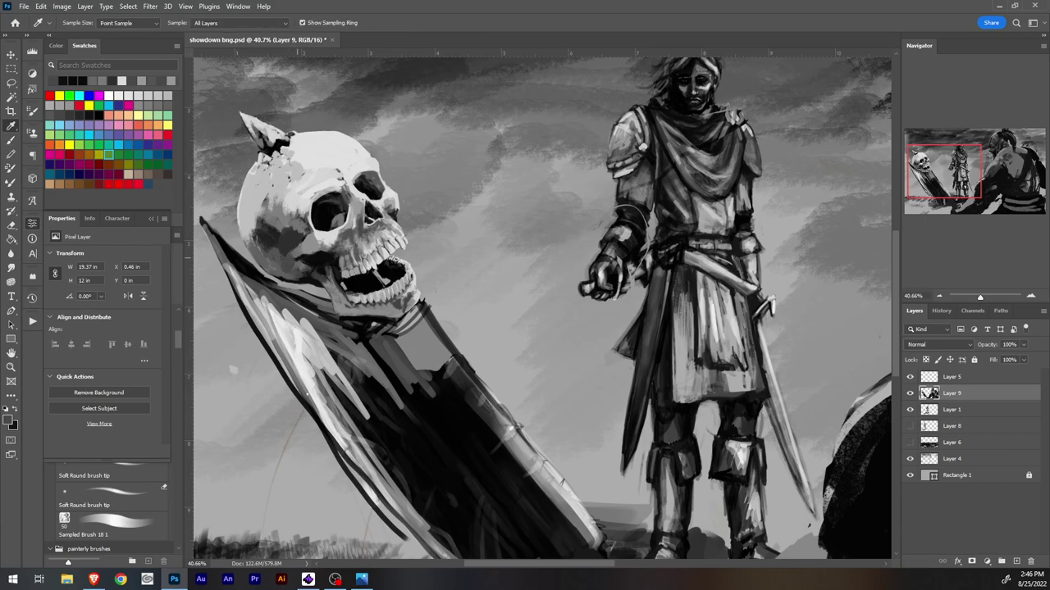
pyautogui.keyDown('alt'); pyautogui.click(297, 258); pyautogui.keyUp('alt')
pyautogui.keyDown('alt'); pyautogui.click(292, 265); pyautogui.keyUp('alt')
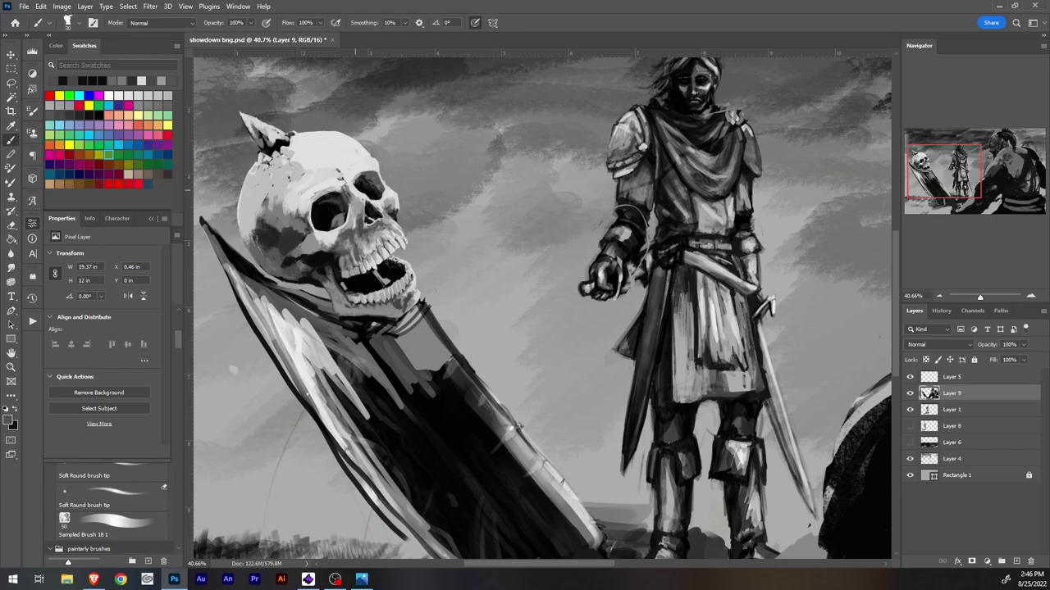
# Step: Deepen the shading at the base of the skull behind the jaw with sampled dark tones
pyautogui.keyDown('alt'); pyautogui.click(305, 273); pyautogui.keyUp('alt')
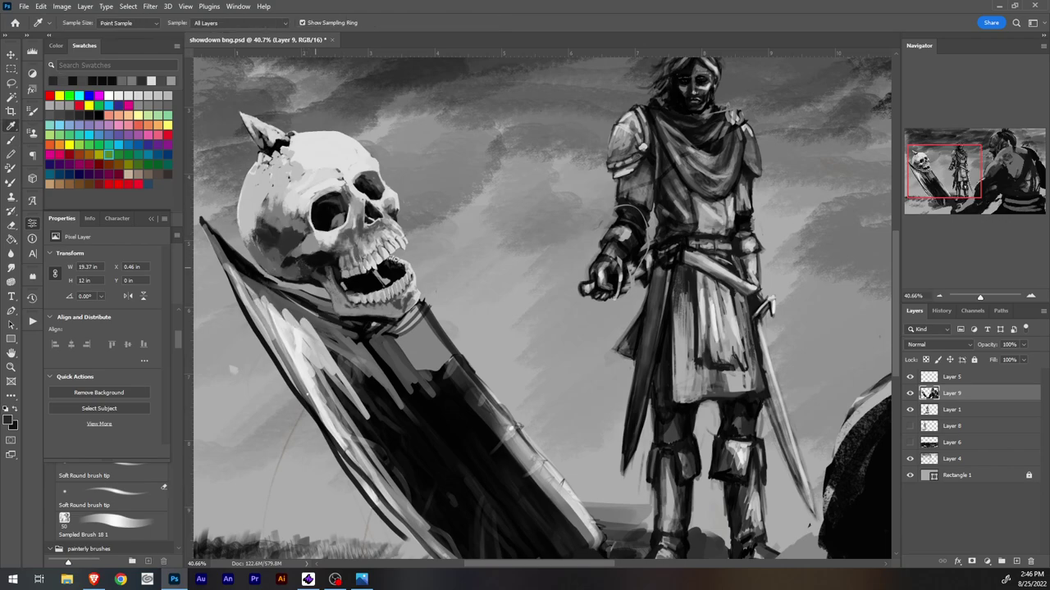
pyautogui.keyDown('alt'); pyautogui.click(305, 265); pyautogui.keyUp('alt')
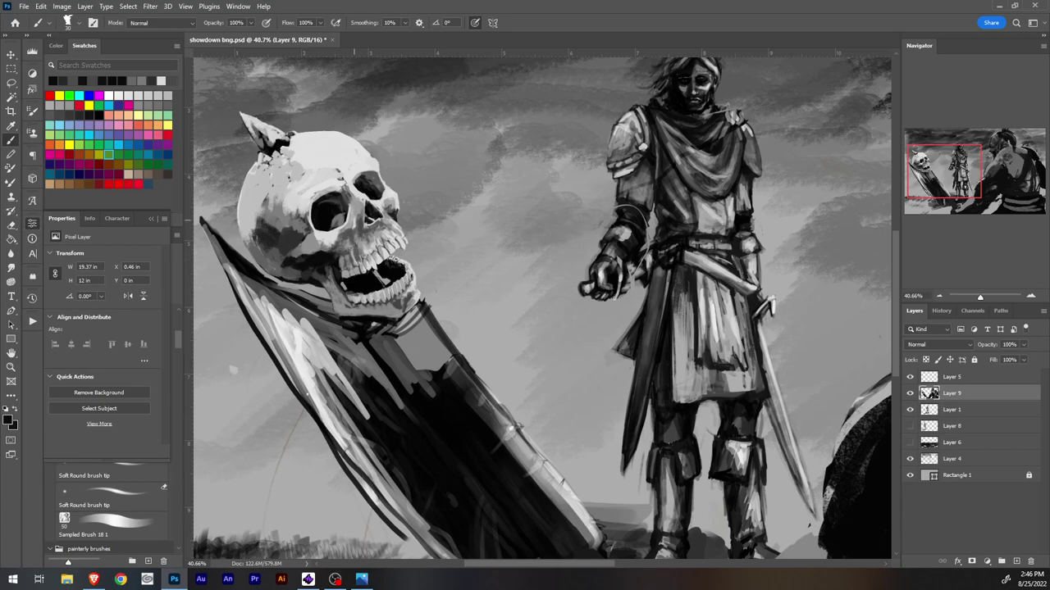
pyautogui.press('alt')
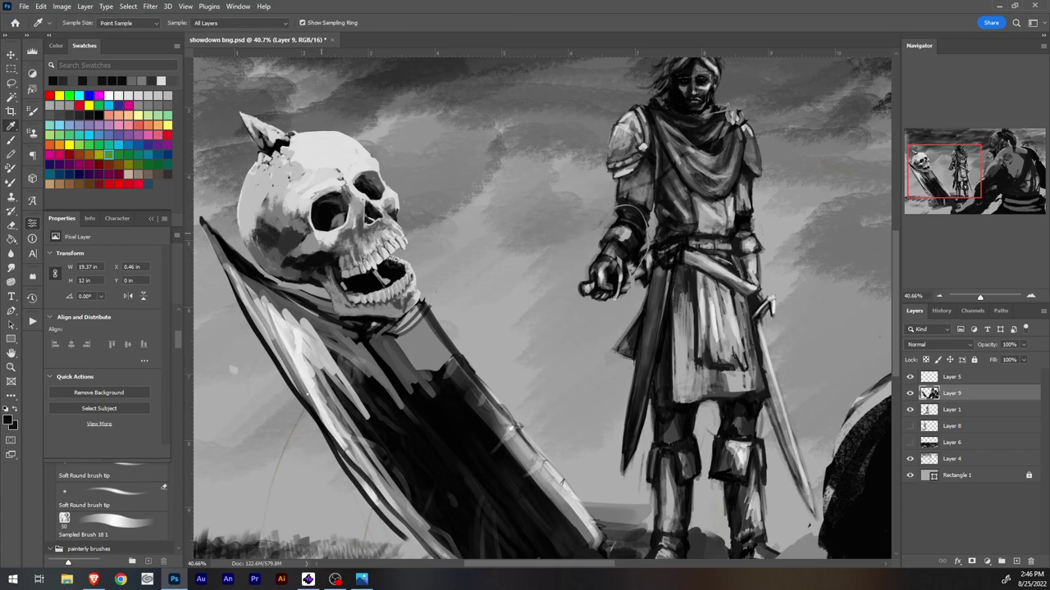
pyautogui.keyDown('alt'); pyautogui.click(311, 259); pyautogui.keyUp('alt')
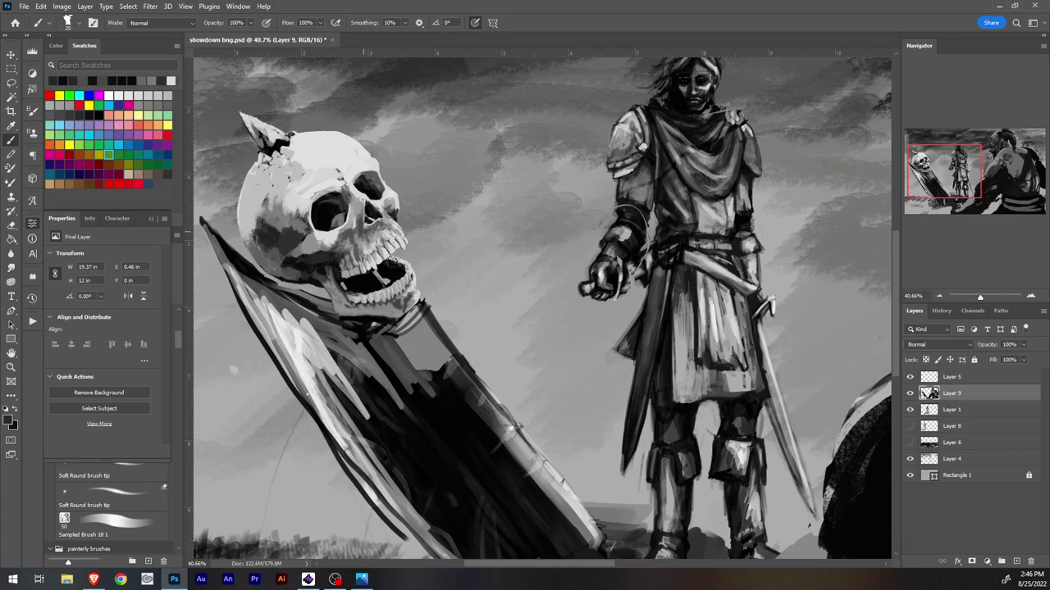
pyautogui.keyDown('alt'); pyautogui.click(345, 279); pyautogui.keyUp('alt')
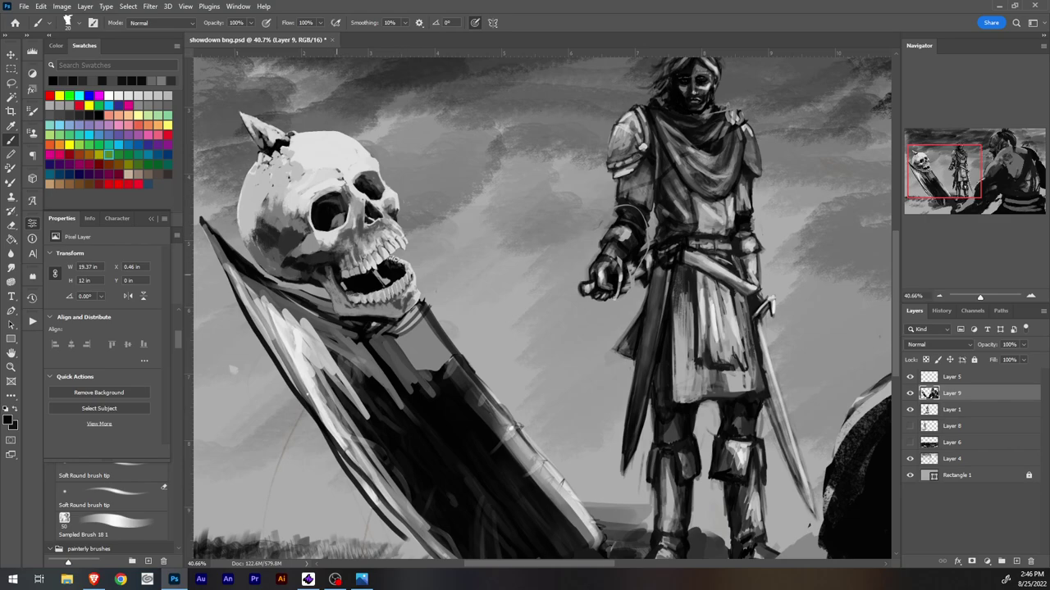
# Step: Lighten the skull's temple with a light grey sampled from the skull and the Brush at size 30
pyautogui.press('e')
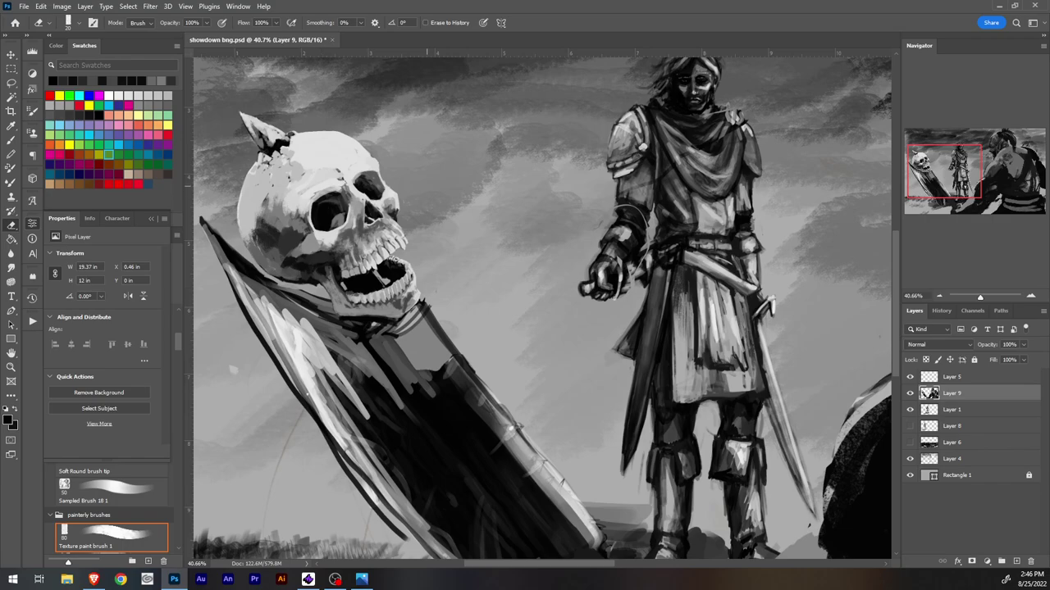
pyautogui.press('r')
pyautogui.press('e')
pyautogui.press('b')
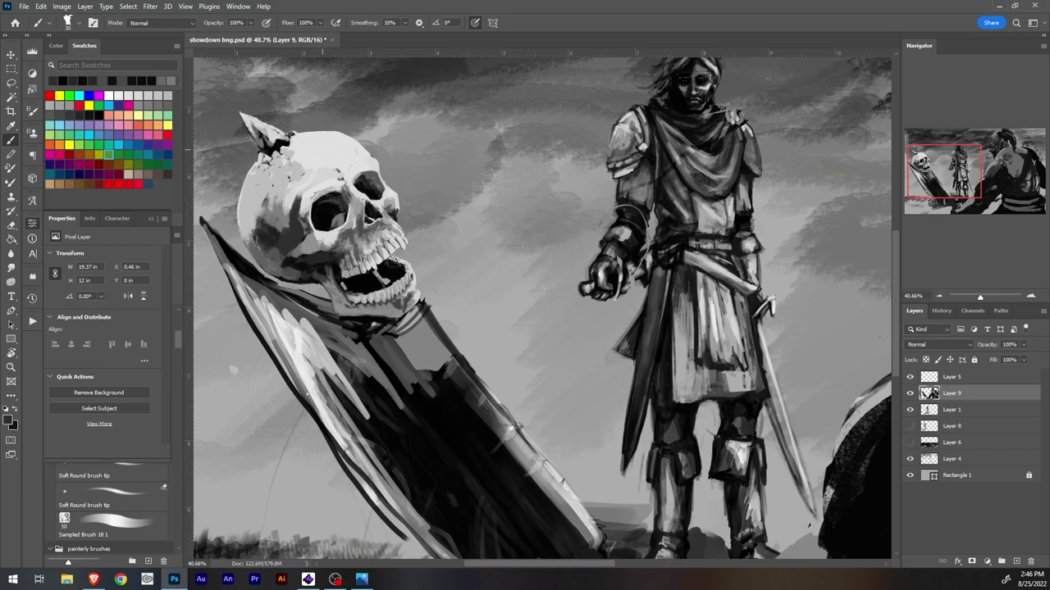
pyautogui.keyDown('alt'); pyautogui.click(284, 211); pyautogui.keyUp('alt')
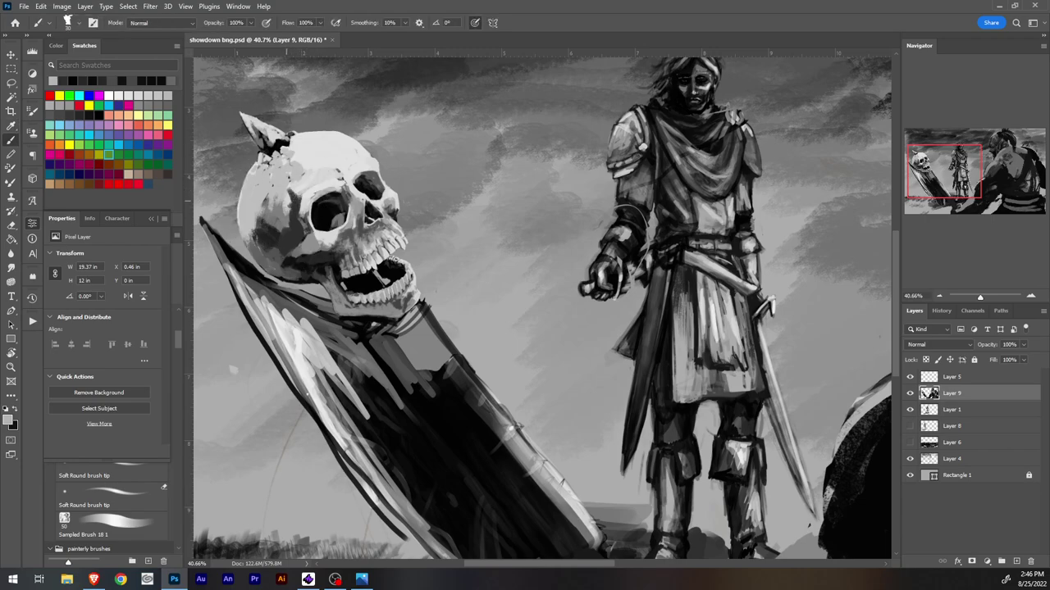
pyautogui.moveTo(288, 188); pyautogui.dragTo(293, 216)
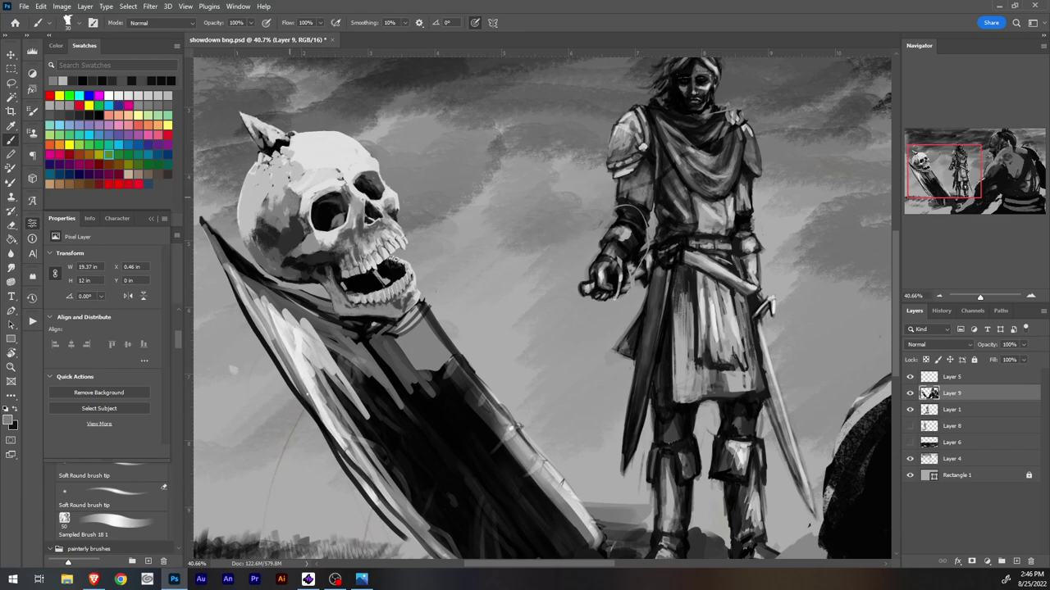
# Step: Soften the shadow on the side of the skull with the Brush and sampled mid-greys
pyautogui.keyDown('alt'); pyautogui.click(288, 183); pyautogui.keyUp('alt')
pyautogui.moveTo(285, 199)
pyautogui.mouseDown()
pyautogui.moveTo(289, 187)
pyautogui.moveTo(250, 228)
pyautogui.mouseUp()
pyautogui.keyDown('alt'); pyautogui.click(264, 217); pyautogui.keyUp('alt')
pyautogui.moveTo(251, 197)
pyautogui.mouseDown()
pyautogui.moveTo(248, 238)
pyautogui.moveTo(269, 196)
pyautogui.mouseUp()
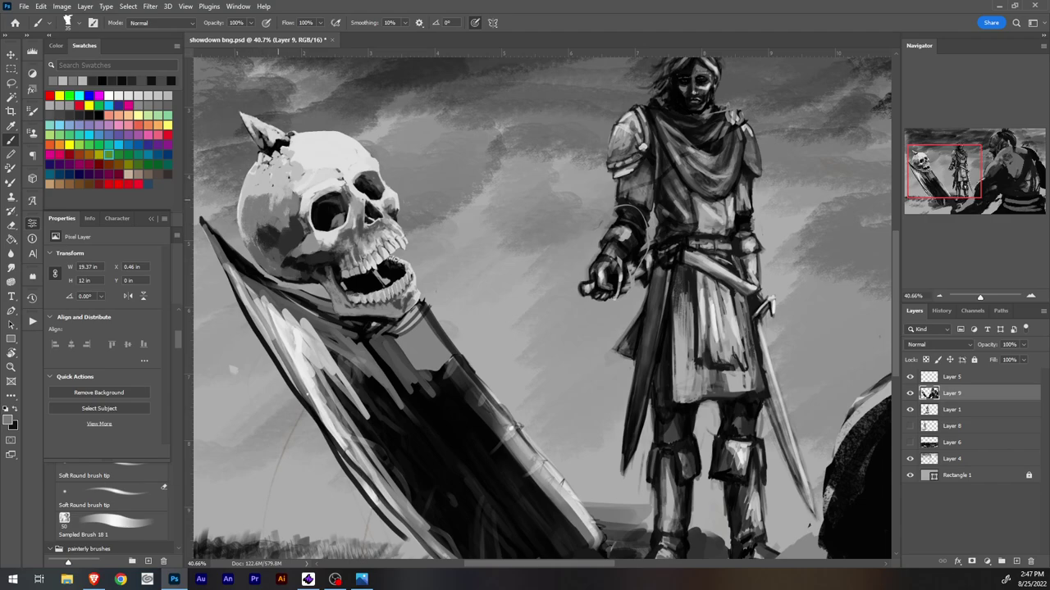
pyautogui.press('i')
pyautogui.keyDown('alt'); pyautogui.click(265, 213); pyautogui.keyUp('alt')
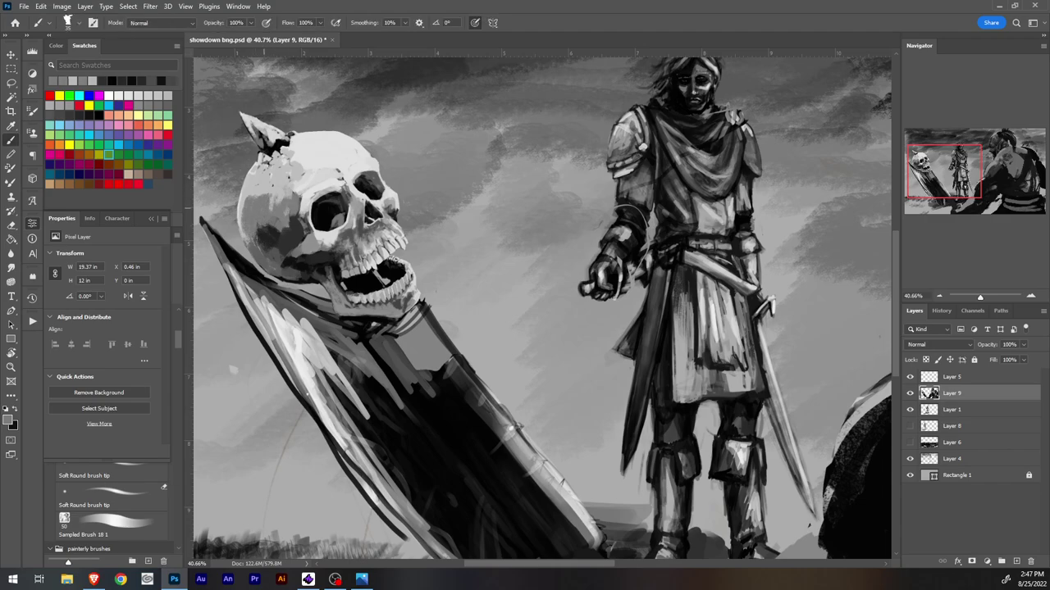
# Step: Blend the lower edge of the skull's side shadow behind the eye socket with sampled dark greys
pyautogui.keyDown('alt'); pyautogui.click(269, 235); pyautogui.keyUp('alt')
pyautogui.moveTo(269, 237)
pyautogui.mouseDown()
pyautogui.moveTo(262, 230)
pyautogui.moveTo(283, 231)
pyautogui.mouseUp()
pyautogui.press('i')
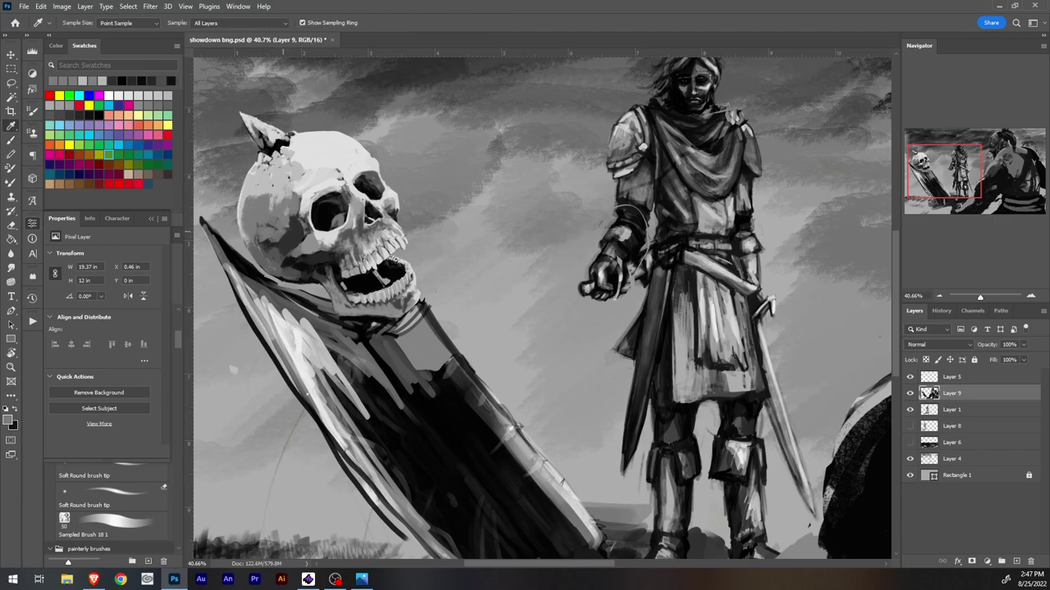
pyautogui.click(282, 235)
pyautogui.click(282, 235)
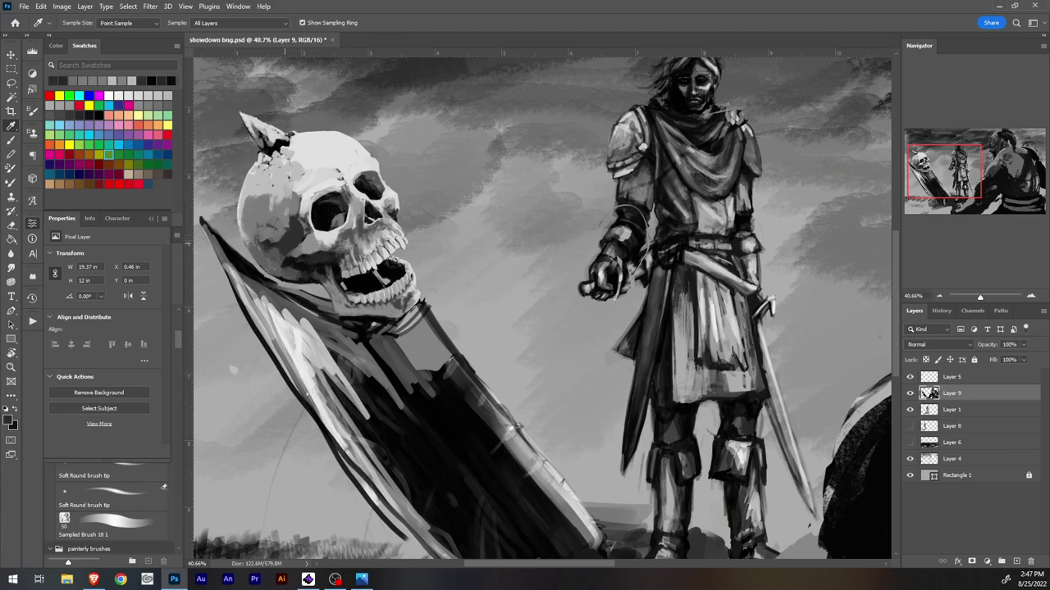
pyautogui.press('b')
pyautogui.press('i')
pyautogui.click(282, 235)
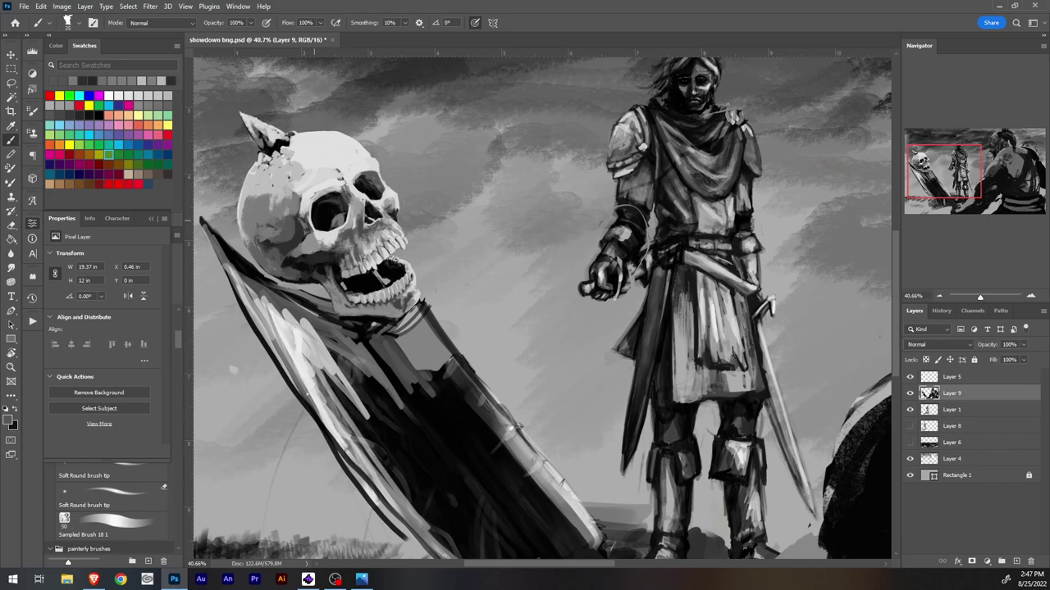
# Step: Touch up the skull's forehead above the eye socket with near-white tones sampled from it
pyautogui.press('i')
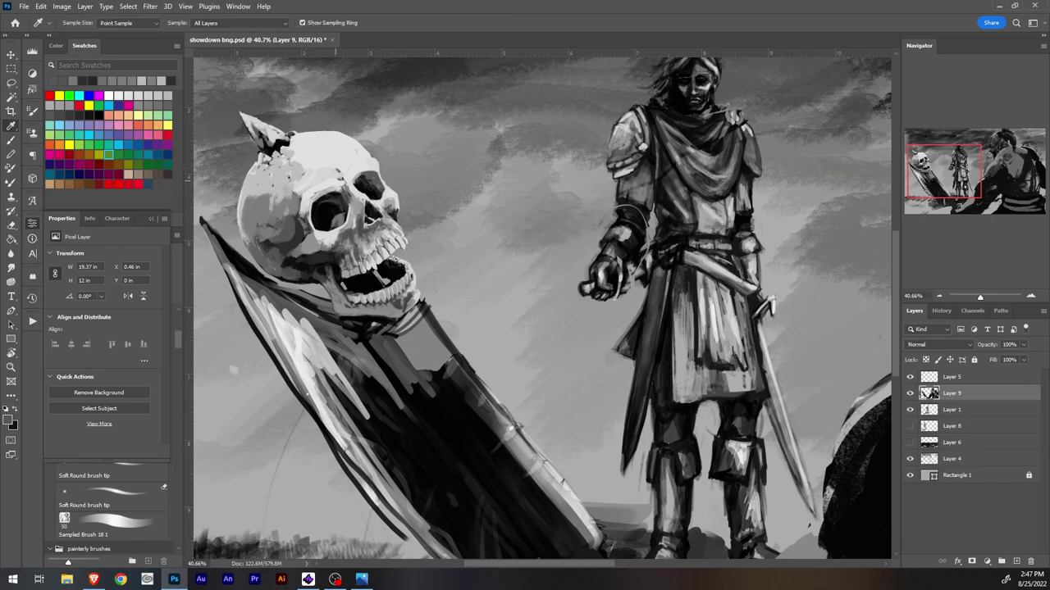
pyautogui.click(337, 159)
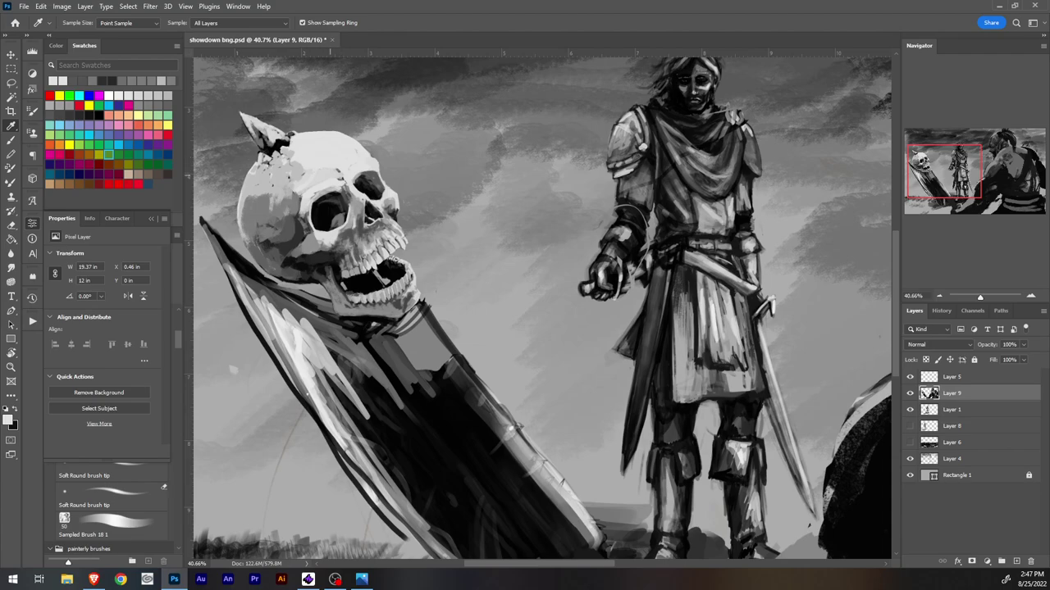
pyautogui.click(335, 167)
pyautogui.press('b')
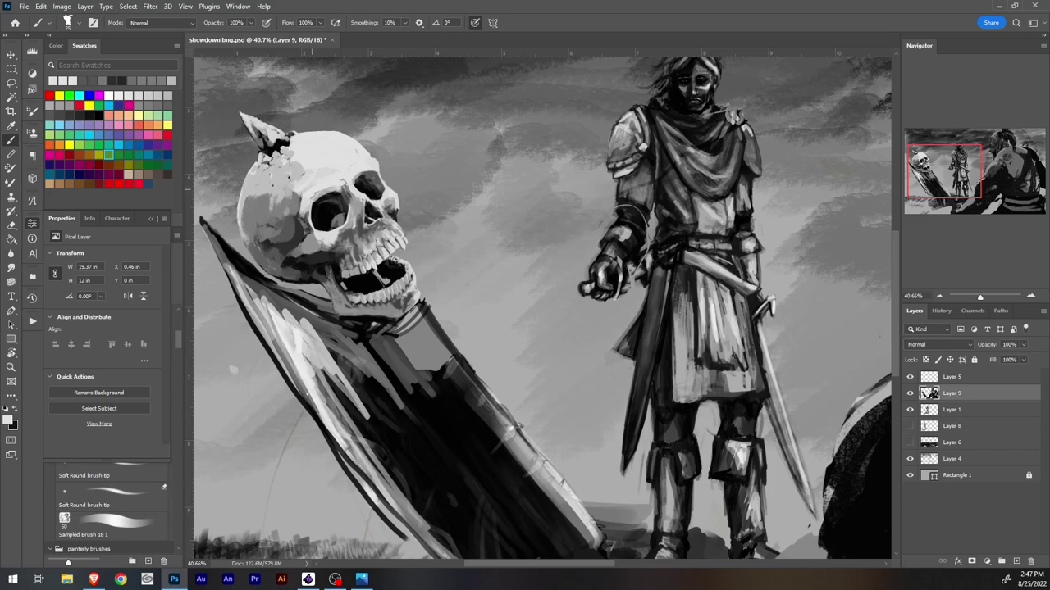
# Step: Shade the temple beside the near eye socket with sampled greys and a smaller Brush
pyautogui.press('i')
pyautogui.click(296, 209)
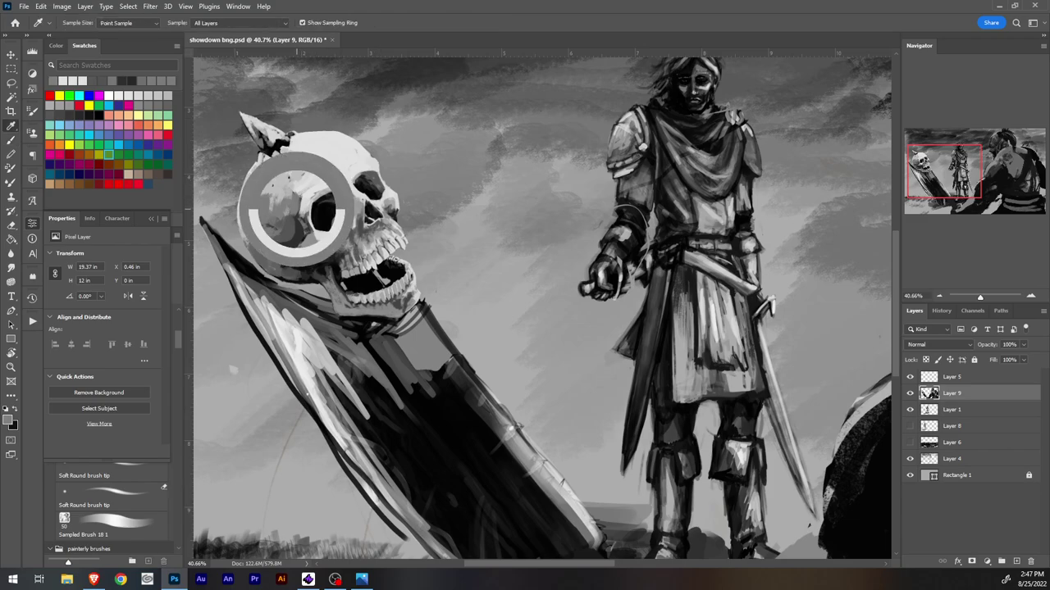
pyautogui.press('b')
pyautogui.moveTo(300, 222); pyautogui.dragTo(296, 210)
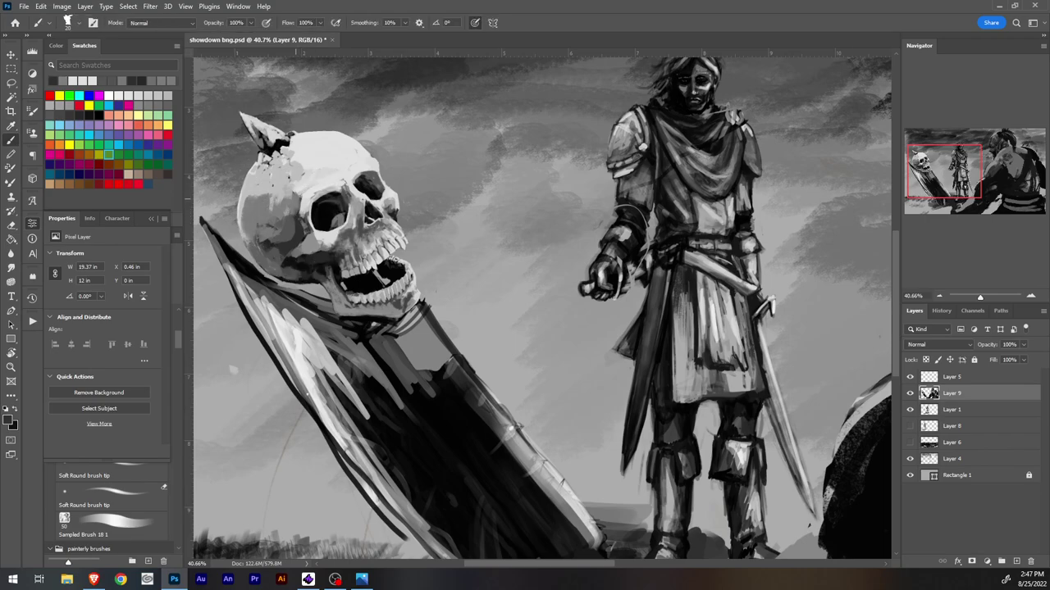
pyautogui.press('[')
pyautogui.press('[')
pyautogui.keyDown('alt'); pyautogui.click(296, 182); pyautogui.keyUp('alt')
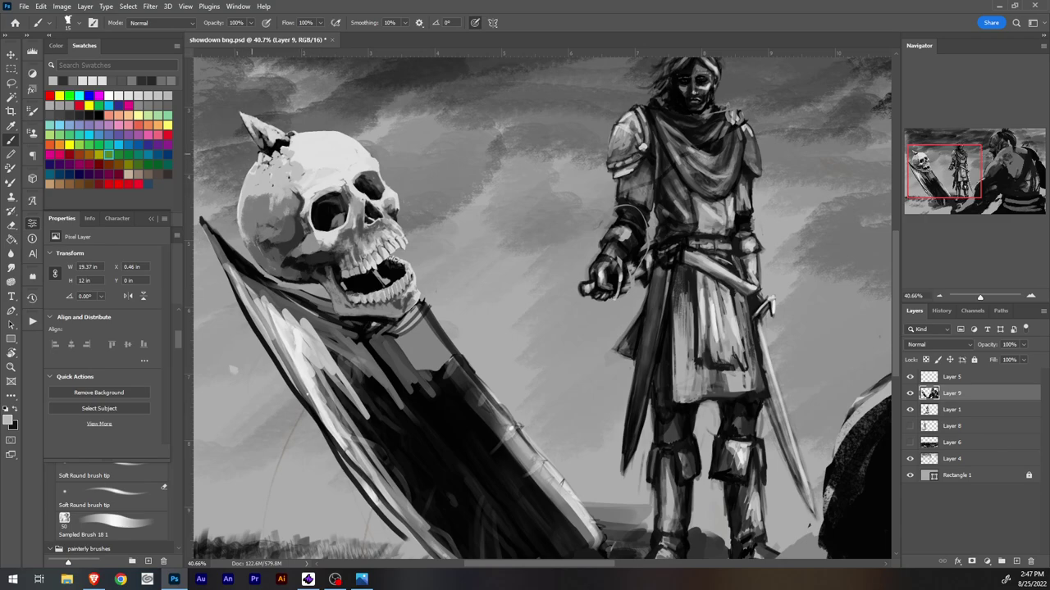
# Step: Refine the brow above the near eye socket by alternating dark and light greys sampled around it
pyautogui.press('alt')
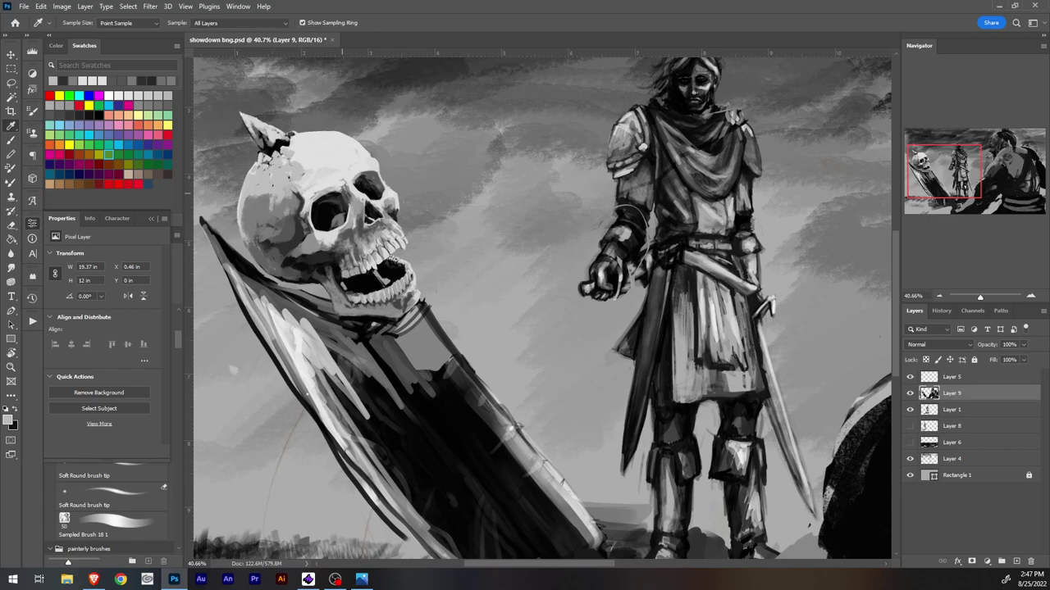
pyautogui.keyDown('alt'); pyautogui.click(343, 193); pyautogui.keyUp('alt')
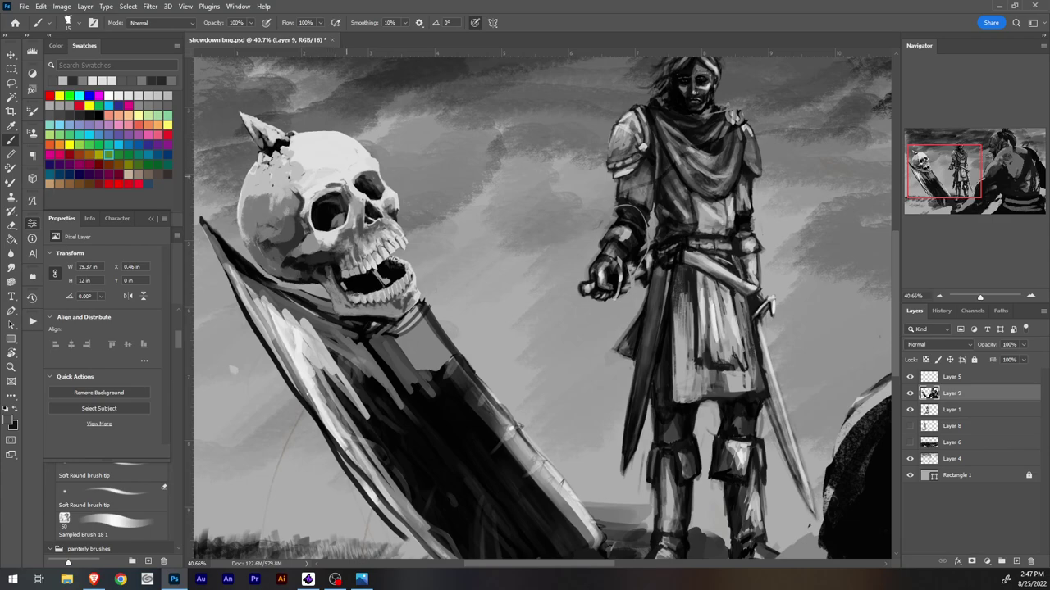
pyautogui.keyDown('alt'); pyautogui.click(331, 181); pyautogui.keyUp('alt')
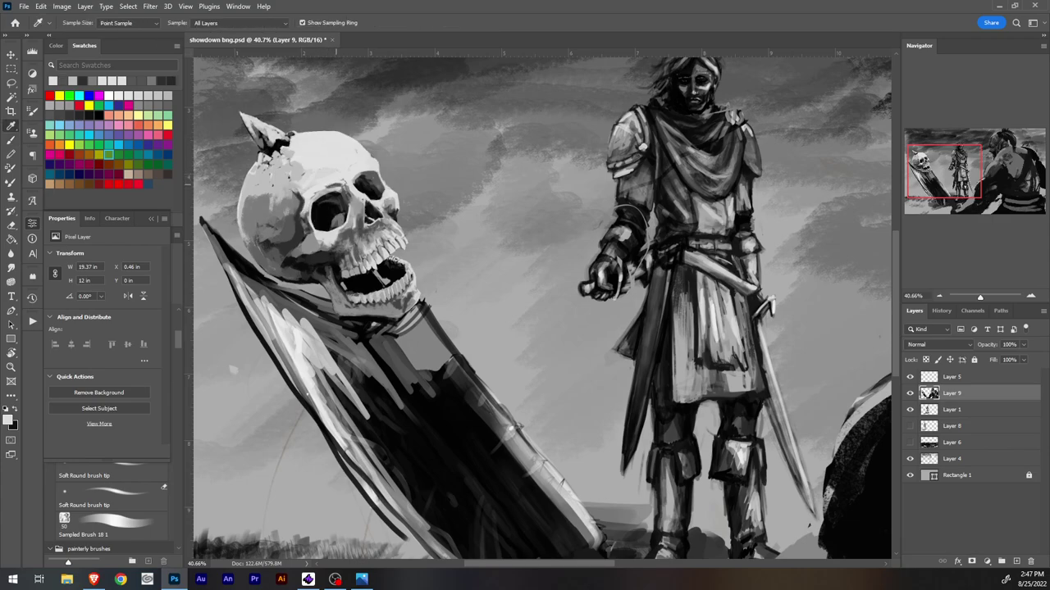
pyautogui.keyDown('alt'); pyautogui.click(337, 183); pyautogui.keyUp('alt')
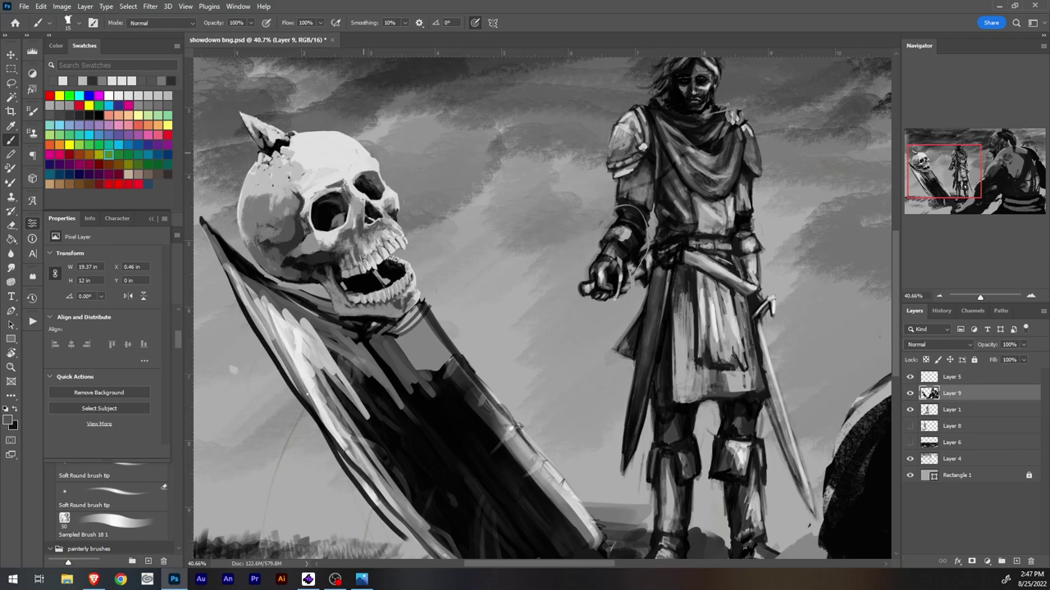
pyautogui.keyDown('alt'); pyautogui.click(344, 186); pyautogui.keyUp('alt')
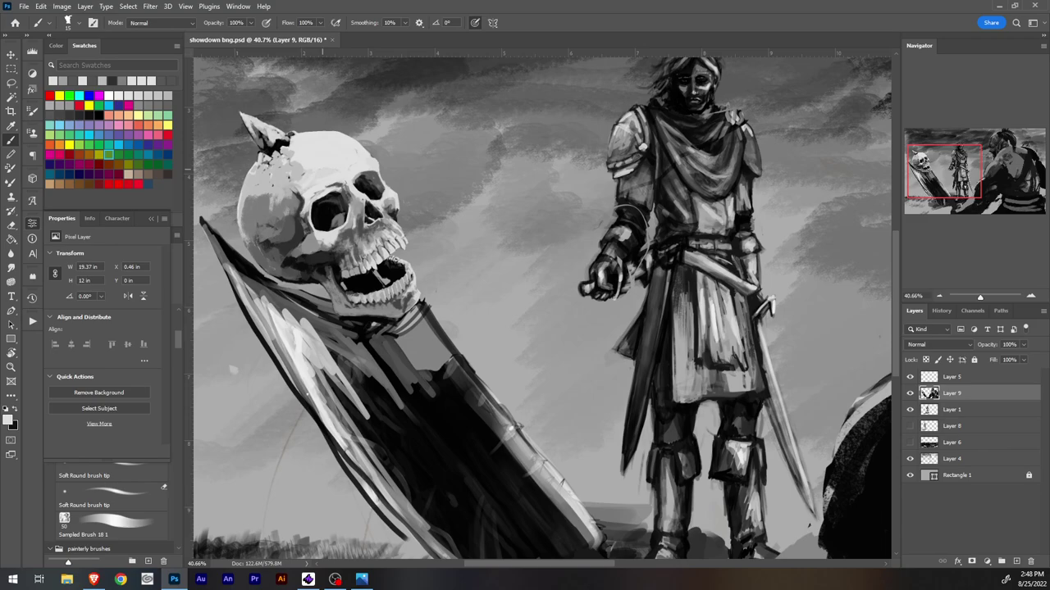
# Step: Paint fine dark detail on the brow between the eye sockets with a reduced Brush and sampled dark tones
pyautogui.press('[')
pyautogui.moveTo(370, 174); pyautogui.dragTo(360, 173)
pyautogui.keyDown('alt'); pyautogui.click(366, 177); pyautogui.keyUp('alt')
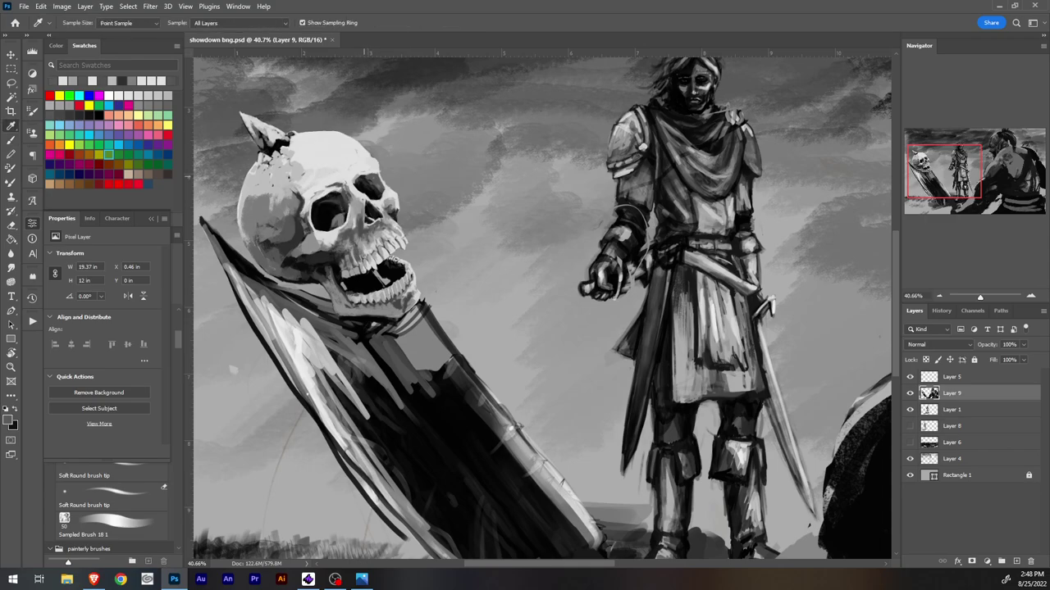
pyautogui.keyDown('alt'); pyautogui.click(364, 179); pyautogui.keyUp('alt')
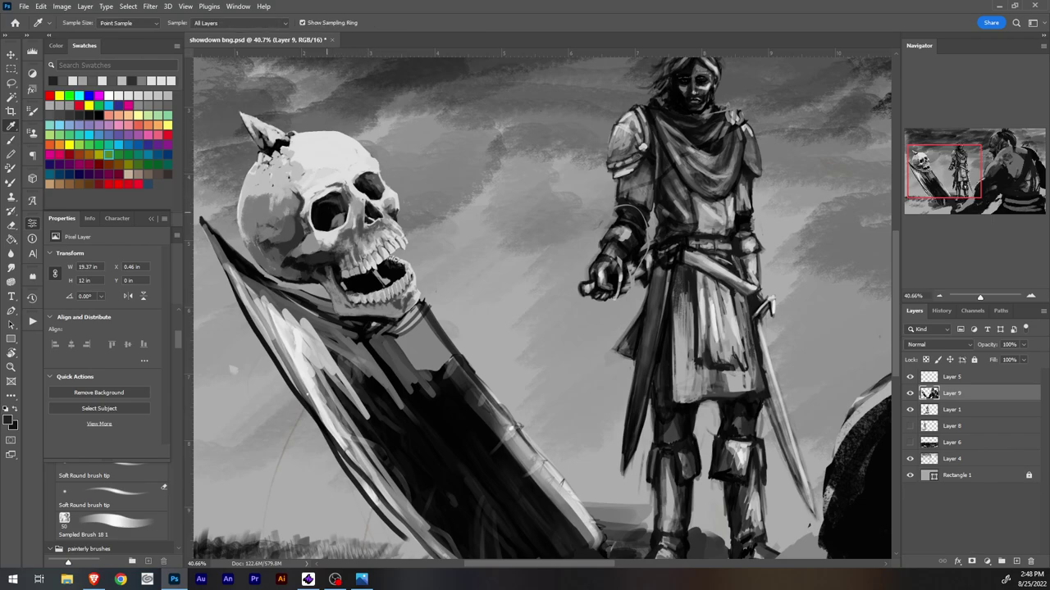
pyautogui.keyDown('alt'); pyautogui.click(337, 198); pyautogui.keyUp('alt')
pyautogui.press('[')
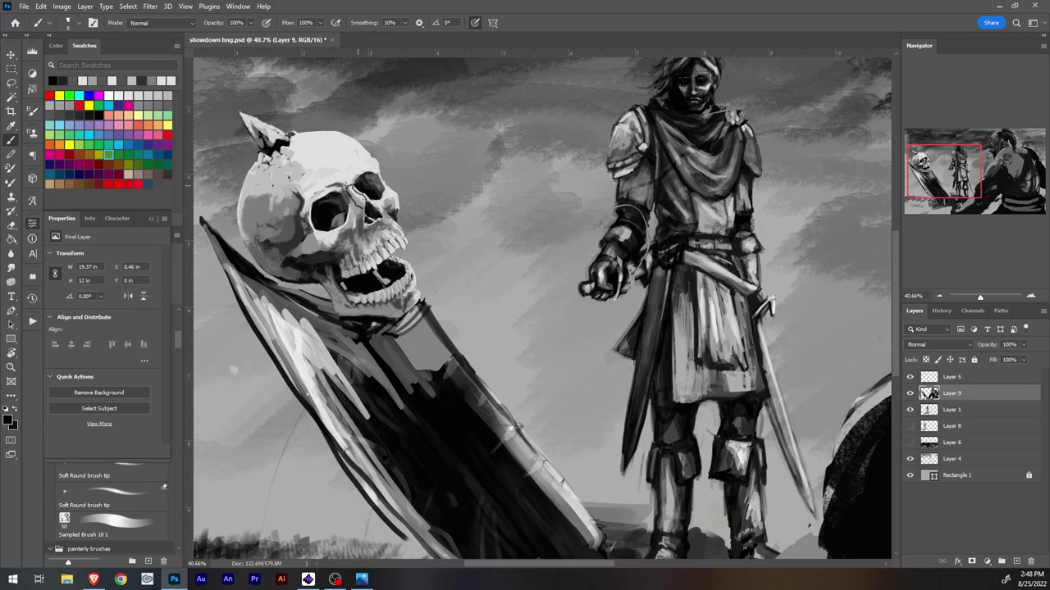
# Step: Rework the bridge between the eye sockets with a fine Brush and sampled light and mid-greys
pyautogui.keyDown('alt'); pyautogui.click(359, 183); pyautogui.keyUp('alt')
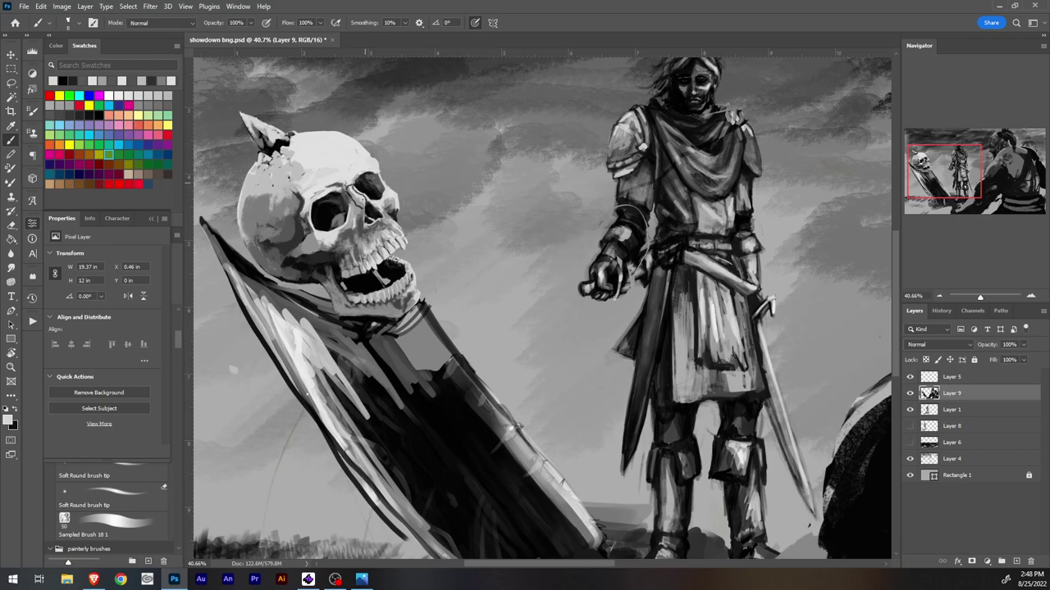
pyautogui.keyDown('alt'); pyautogui.click(356, 177); pyautogui.keyUp('alt')
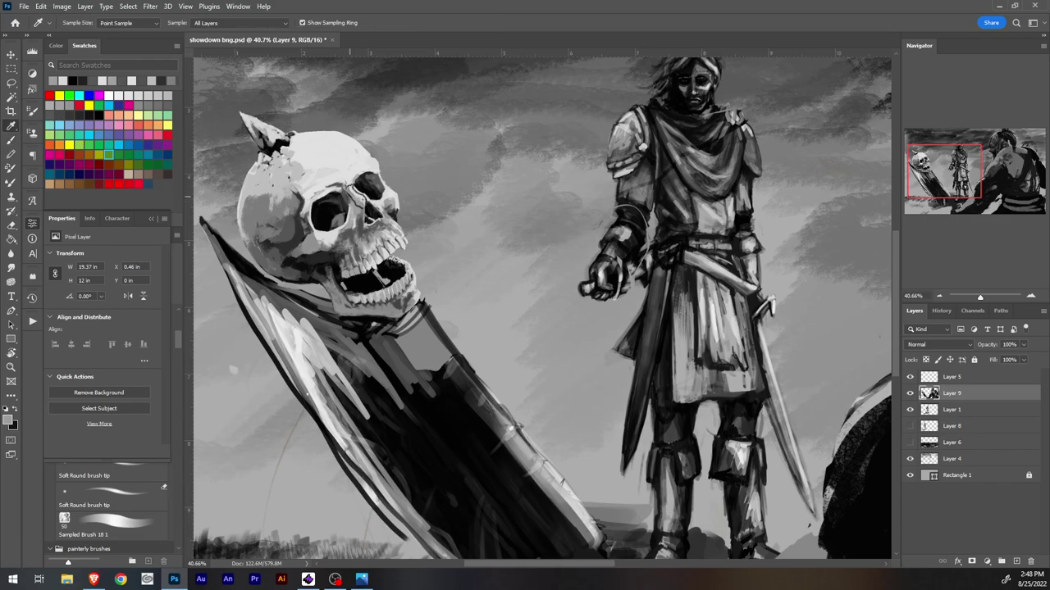
pyautogui.keyDown('alt'); pyautogui.click(351, 198); pyautogui.keyUp('alt')
pyautogui.keyDown('alt'); pyautogui.click(348, 198); pyautogui.keyUp('alt')
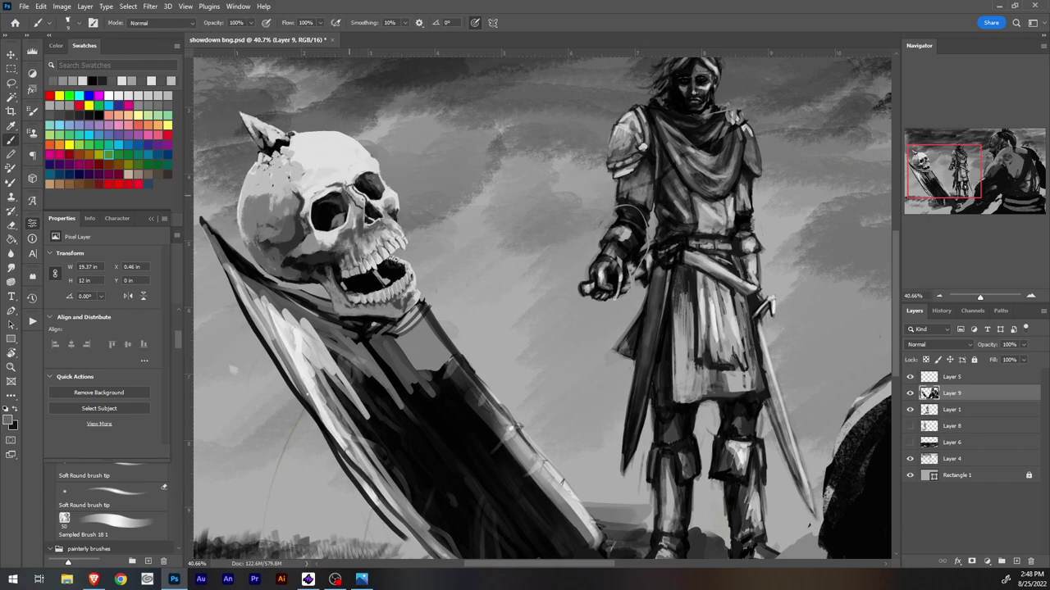
pyautogui.keyDown('alt'); pyautogui.click(354, 207); pyautogui.keyUp('alt')
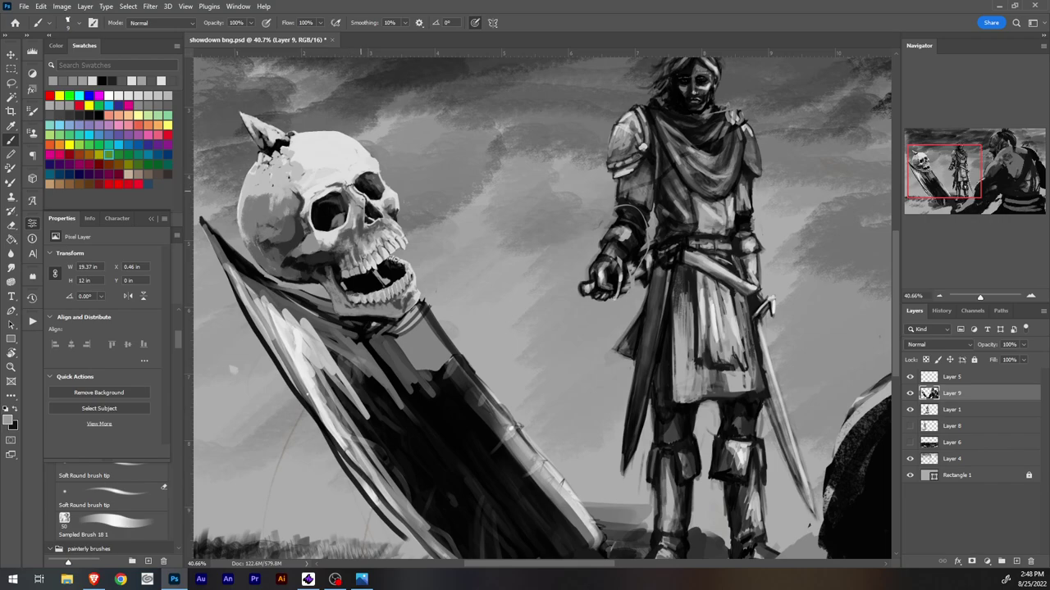
pyautogui.keyDown('alt'); pyautogui.click(350, 193); pyautogui.keyUp('alt')
pyautogui.keyDown('alt'); pyautogui.click(351, 189); pyautogui.keyUp('alt')
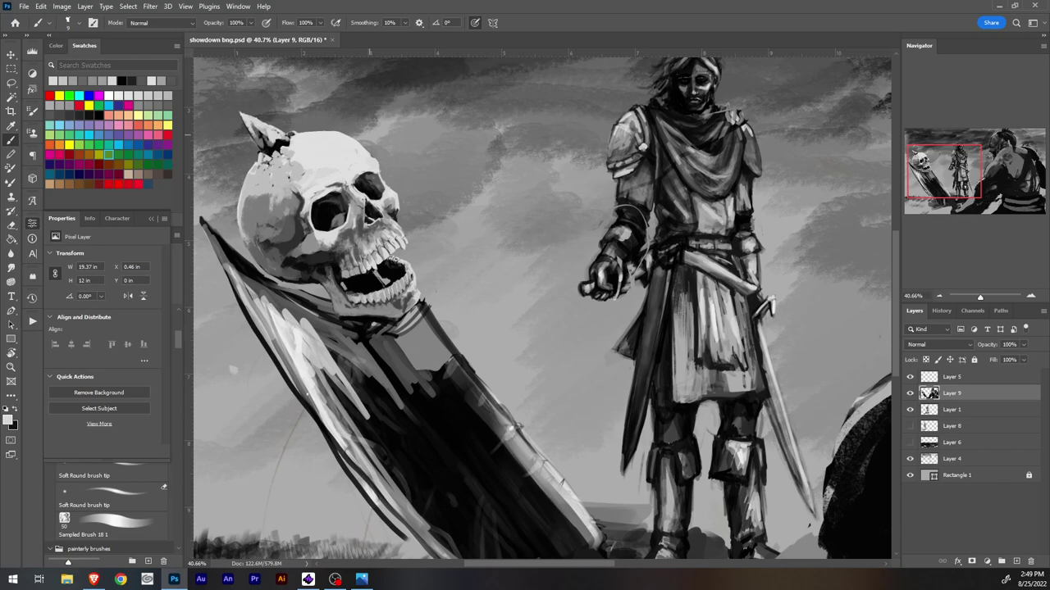
# Step: Refine the upper and outer rim of the near eye socket with greys sampled along its edge
pyautogui.press('i')
pyautogui.click(340, 189)
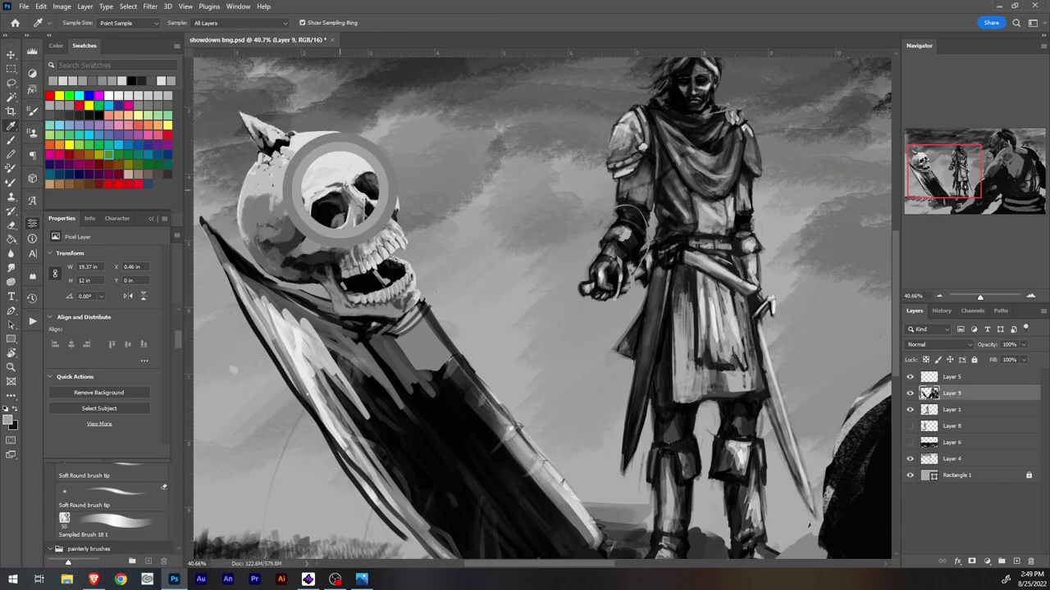
pyautogui.press('b')
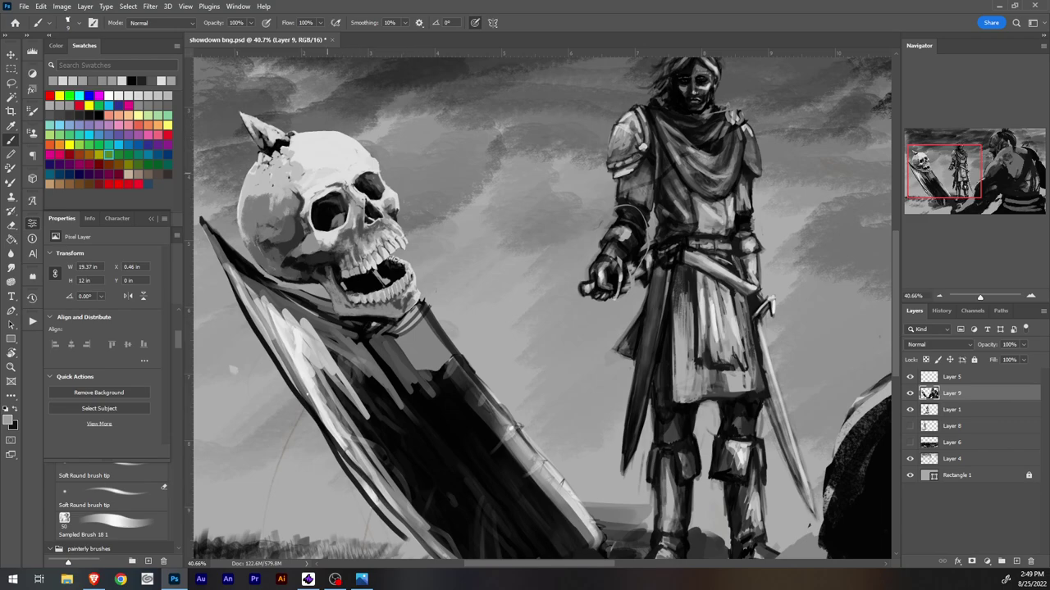
pyautogui.keyDown('alt'); pyautogui.click(305, 203); pyautogui.keyUp('alt')
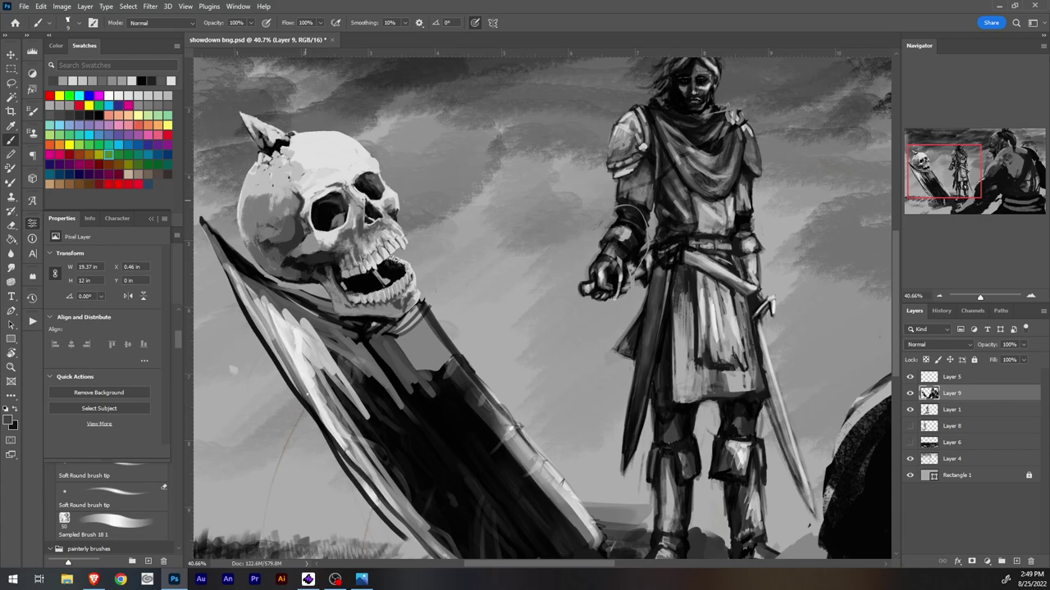
pyautogui.keyDown('alt'); pyautogui.click(303, 204); pyautogui.keyUp('alt')
pyautogui.keyDown('alt'); pyautogui.click(305, 208); pyautogui.keyUp('alt')
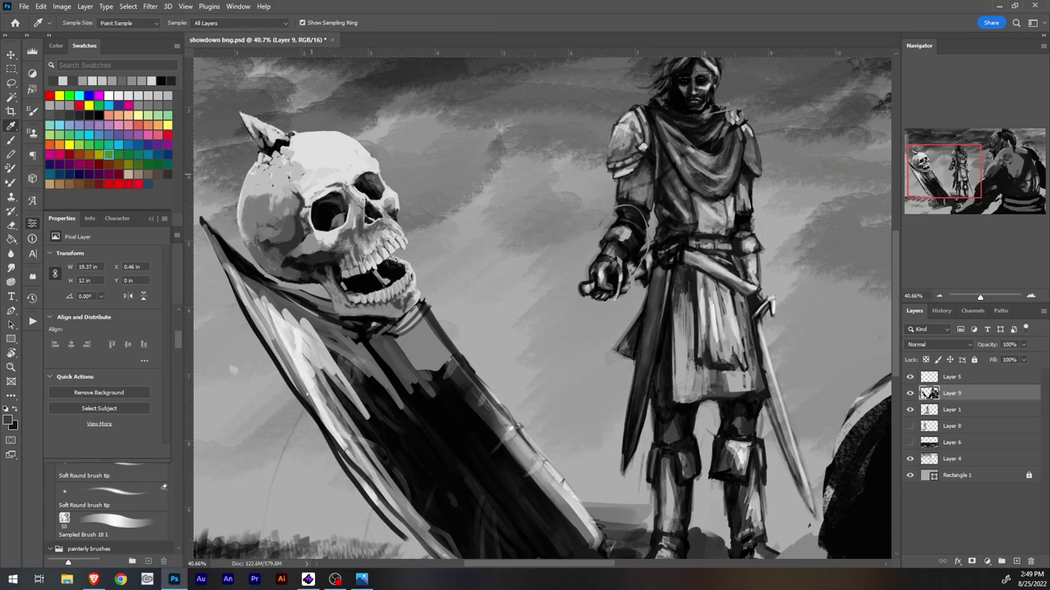
pyautogui.keyDown('alt'); pyautogui.click(308, 204); pyautogui.keyUp('alt')
pyautogui.keyDown('alt'); pyautogui.click(310, 203); pyautogui.keyUp('alt')
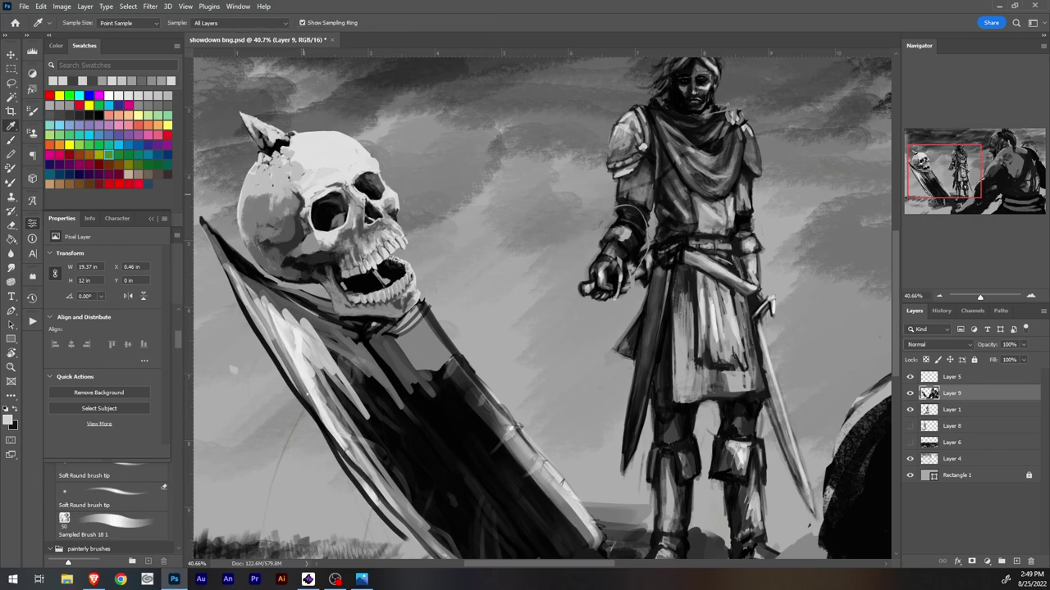
# Step: Rework the temple shading behind the near eye socket with an enlarged Brush and light and dark greys sampled around it
pyautogui.keyDown('alt'); pyautogui.click(301, 196); pyautogui.keyUp('alt')
pyautogui.keyDown('alt'); pyautogui.click(295, 189); pyautogui.keyUp('alt')
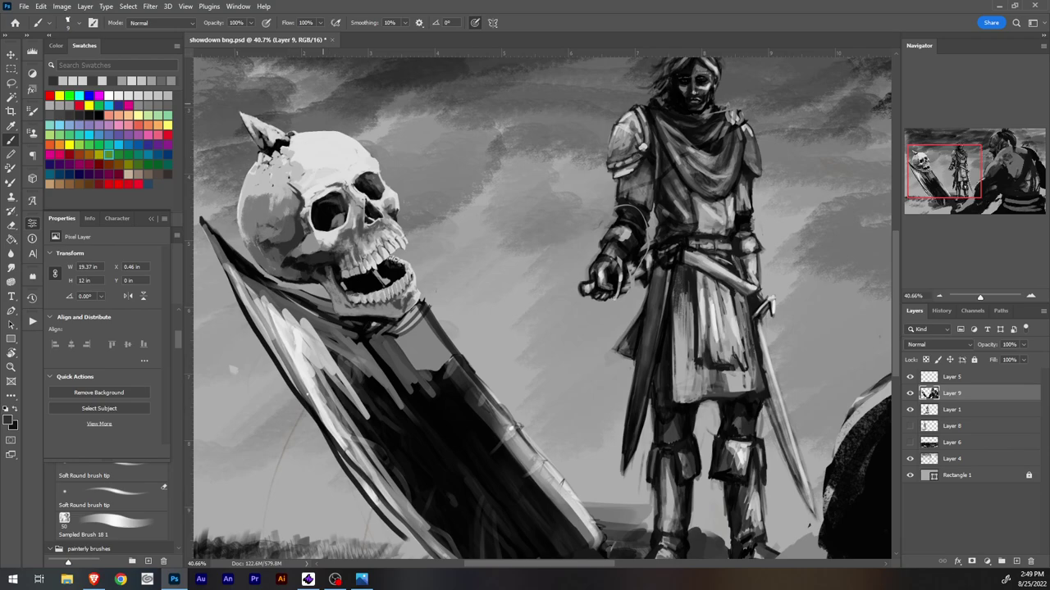
pyautogui.keyDown('alt'); pyautogui.click(284, 178); pyautogui.keyUp('alt')
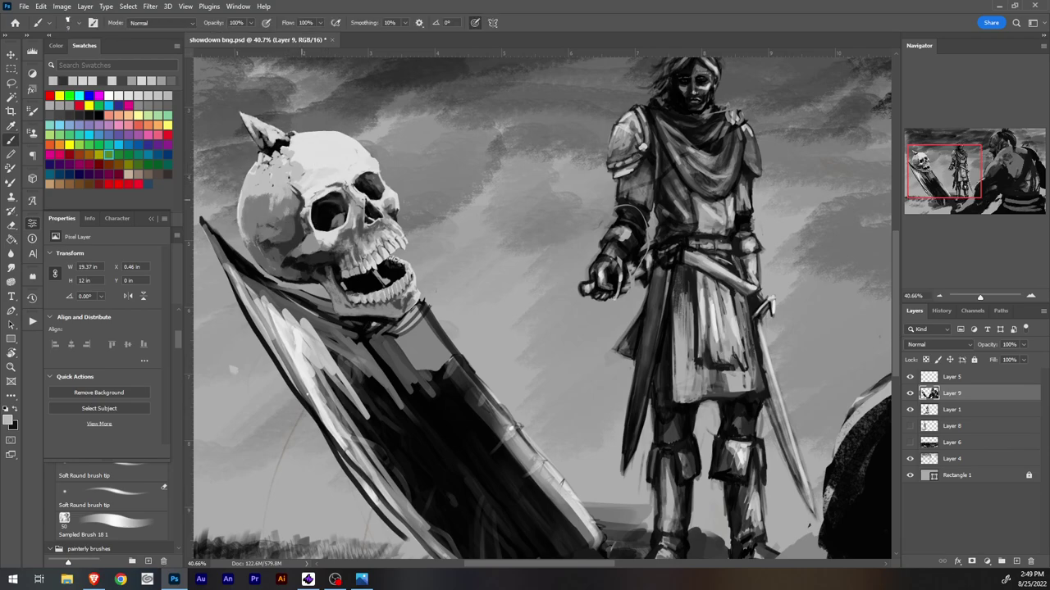
pyautogui.press(']')
pyautogui.press(']')
pyautogui.moveTo(296, 190); pyautogui.dragTo(299, 194)
pyautogui.press('i')
pyautogui.click(307, 194)
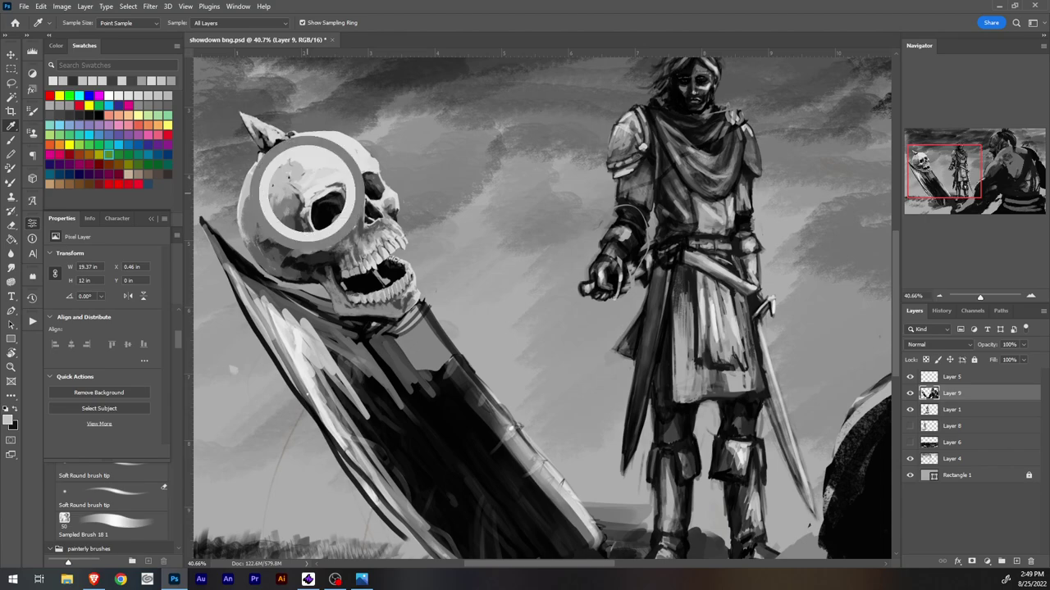
pyautogui.press('b')
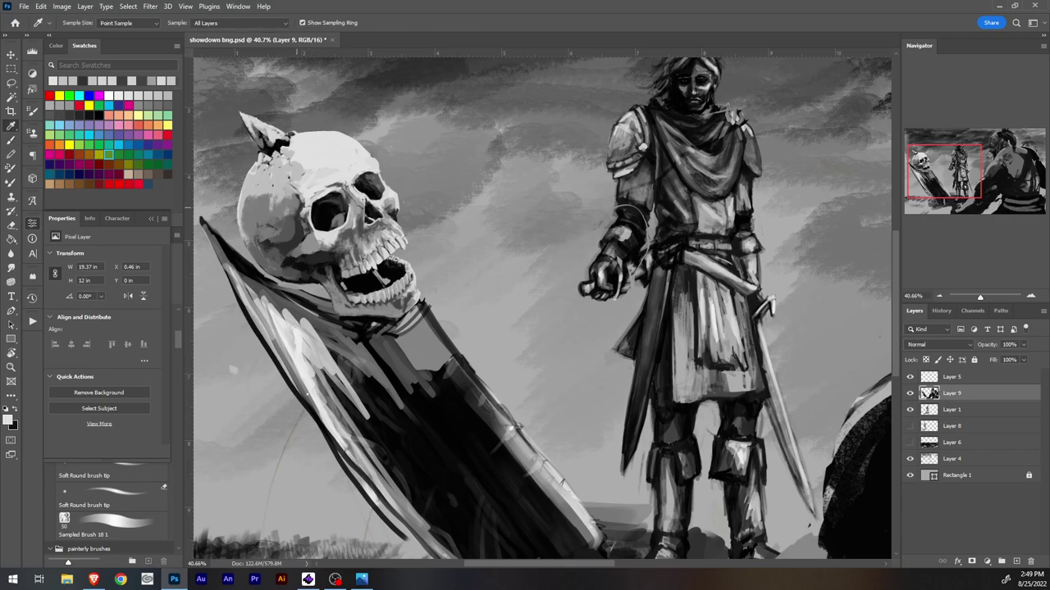
# Step: Repaint and blend the shadow patch on the lower side of the cranium with sampled dark and mid-greys
pyautogui.keyDown('alt'); pyautogui.click(297, 233); pyautogui.keyUp('alt')
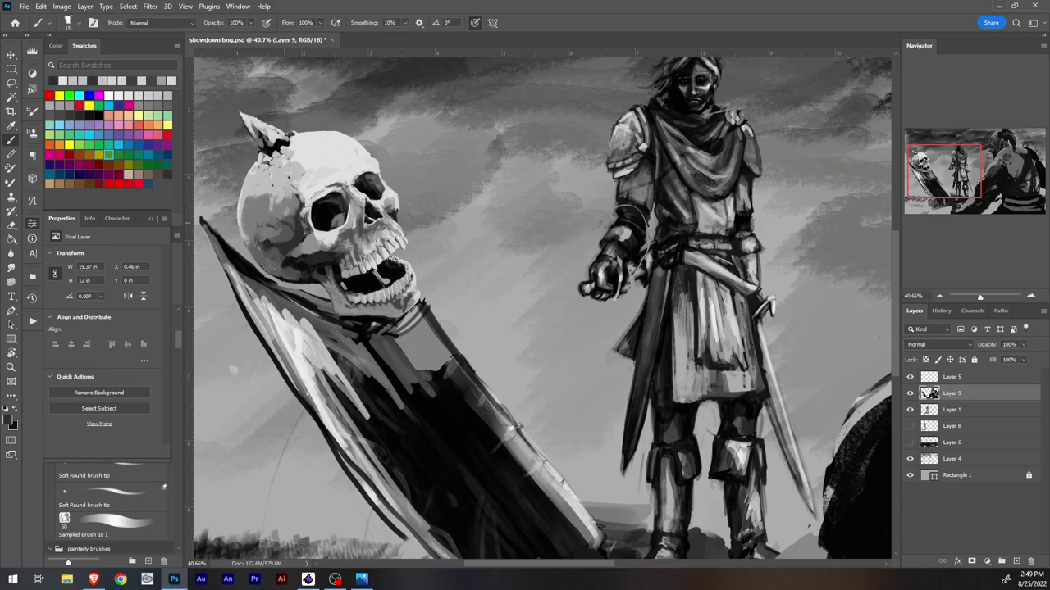
pyautogui.keyDown('alt'); pyautogui.click(262, 220); pyautogui.keyUp('alt')
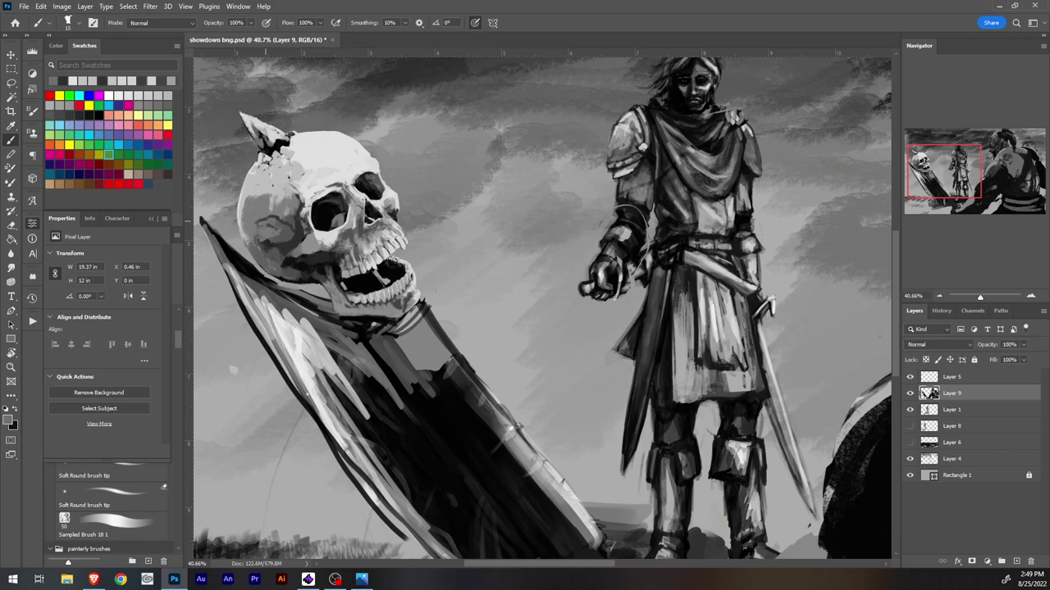
pyautogui.moveTo(273, 217); pyautogui.dragTo(284, 224)
pyautogui.keyDown('alt'); pyautogui.click(292, 220); pyautogui.keyUp('alt')
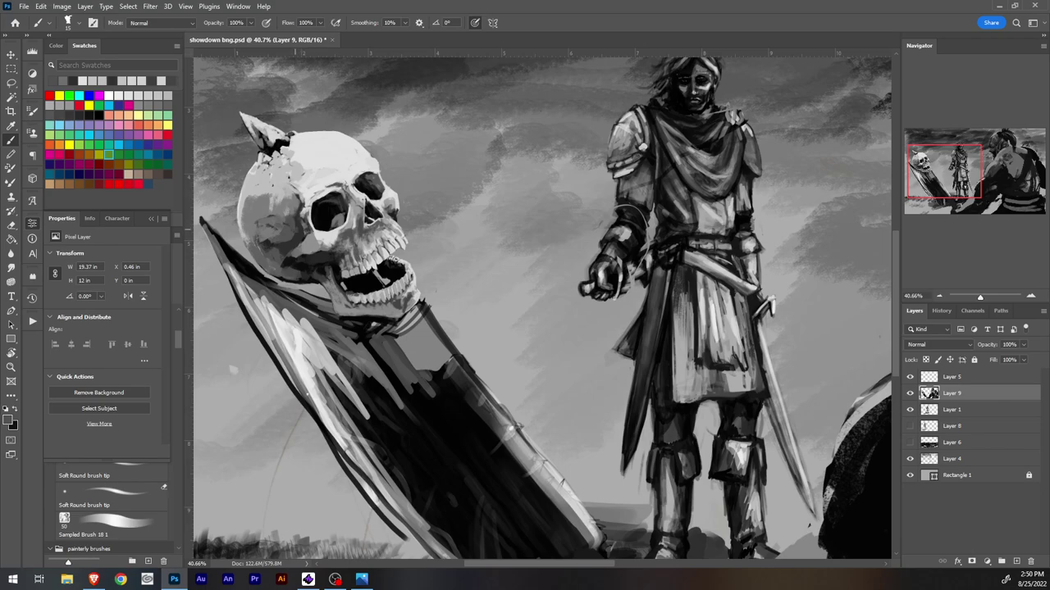
pyautogui.press('alt')
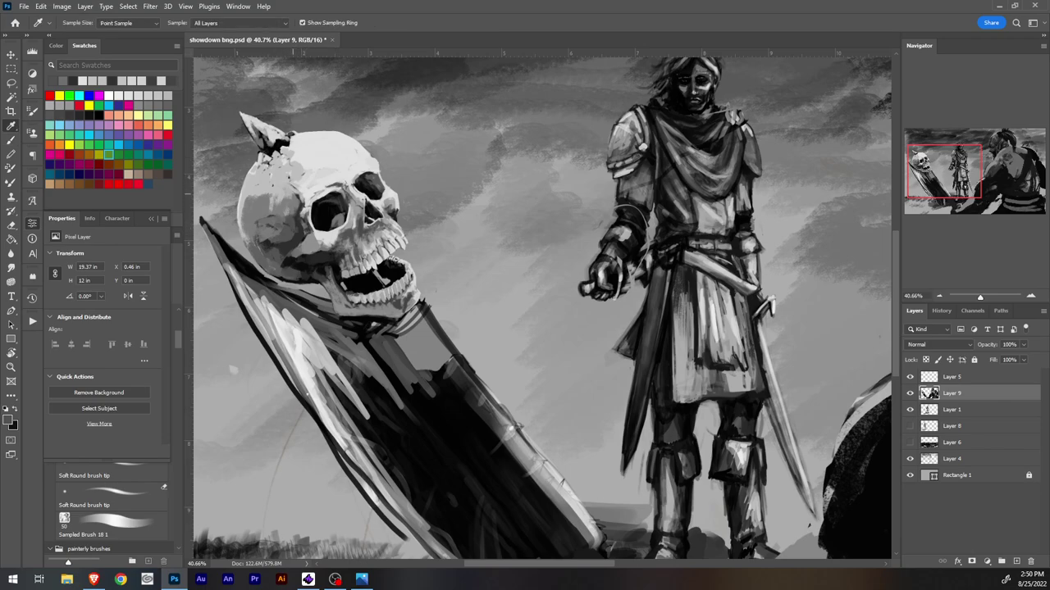
# Step: Add fine dark lines to the side of the cranium and refine its back edge with sampled greys
pyautogui.keyDown('alt'); pyautogui.click(266, 245); pyautogui.keyUp('alt')
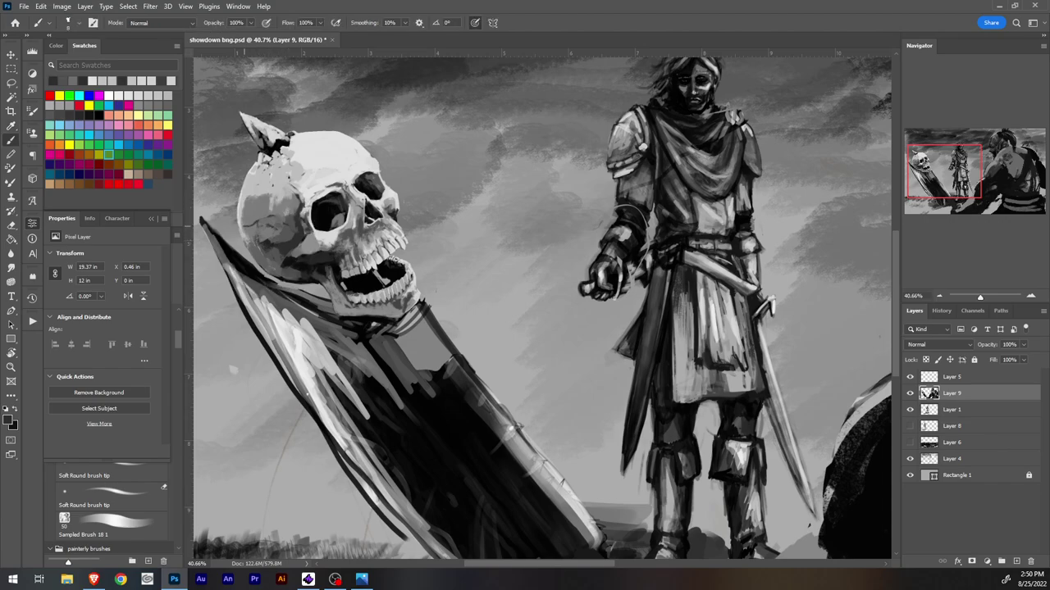
pyautogui.keyDown('alt'); pyautogui.click(243, 223); pyautogui.keyUp('alt')
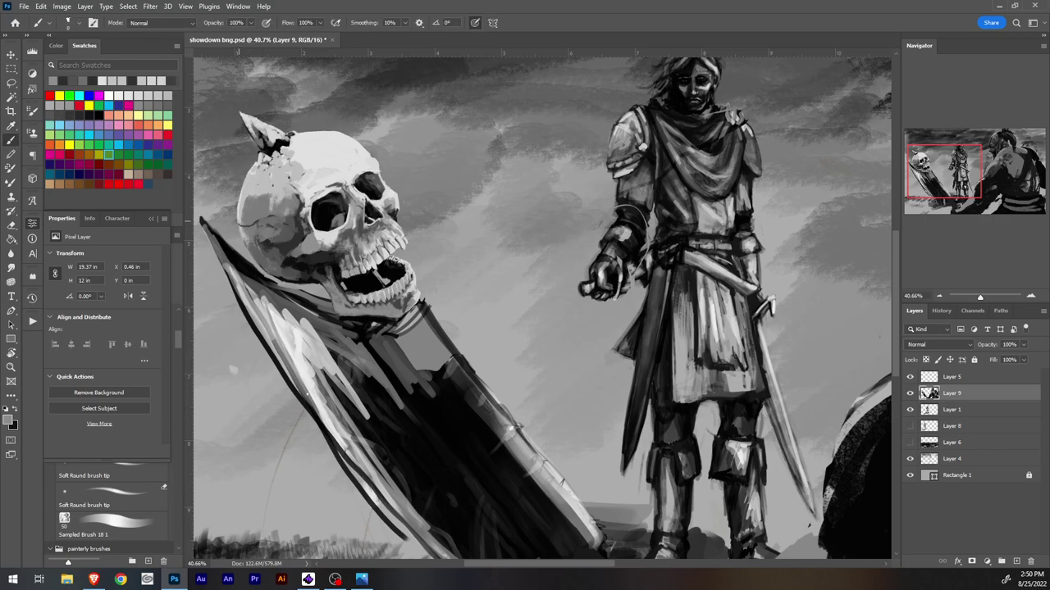
pyautogui.keyDown('alt'); pyautogui.click(252, 190); pyautogui.keyUp('alt')
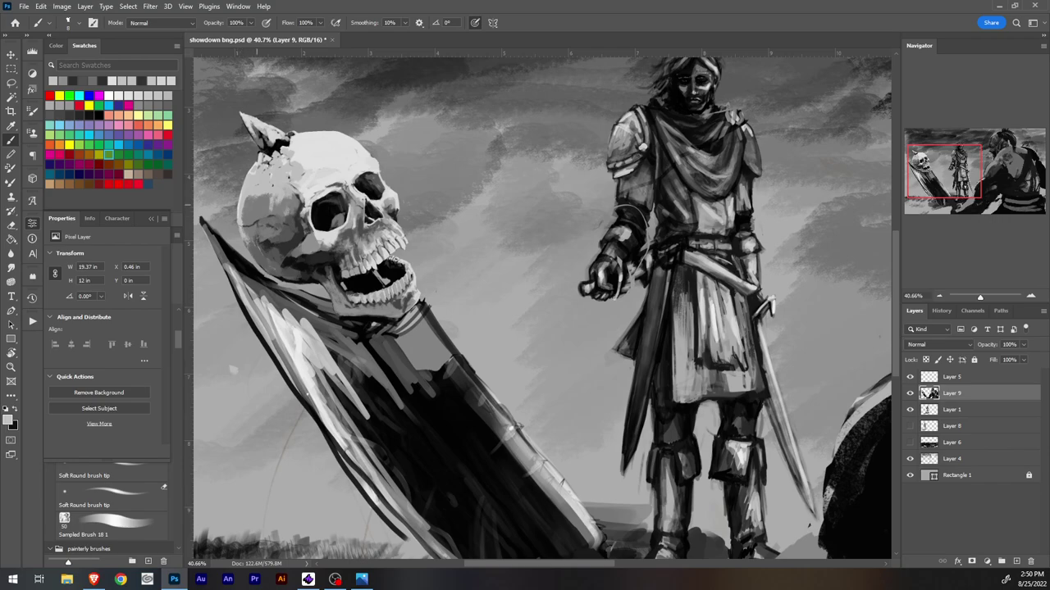
pyautogui.keyDown('alt'); pyautogui.click(200, 222); pyautogui.keyUp('alt')
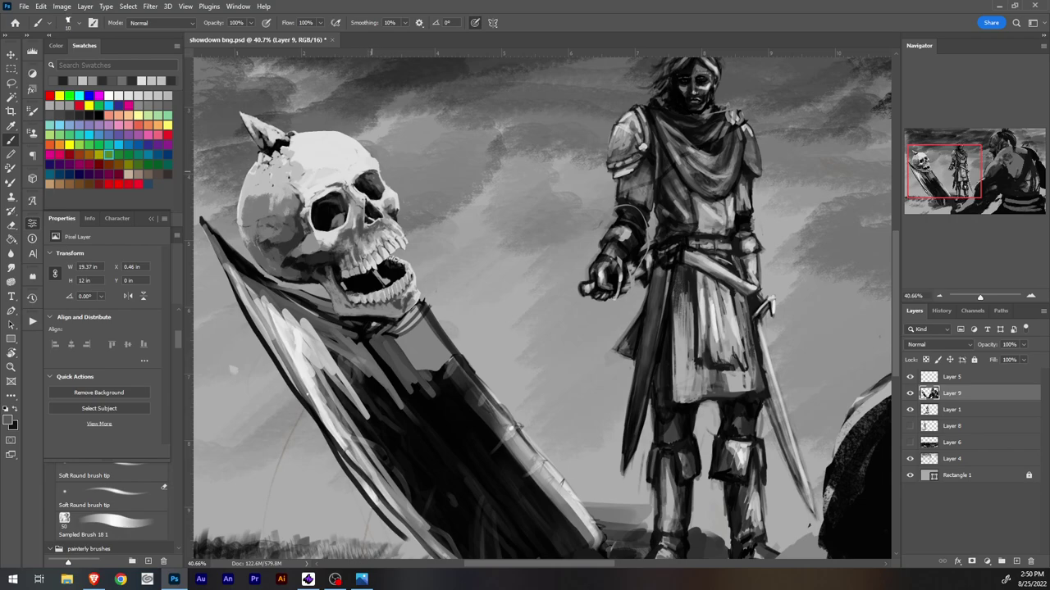
# Step: Adjust the shading along the upper rim of the far eye socket with a larger Brush and sampled greys
pyautogui.press('i')
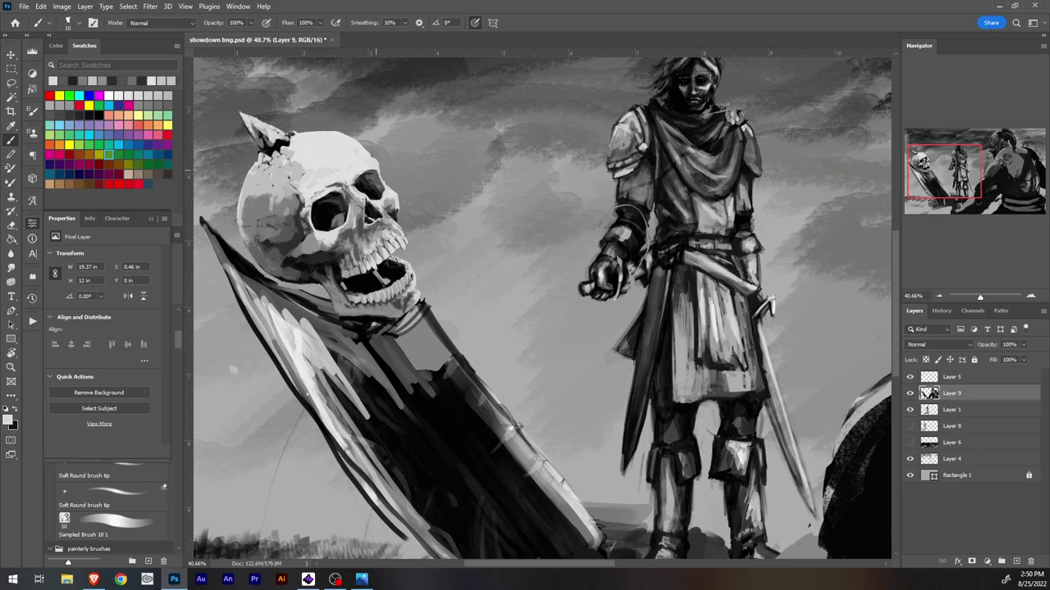
pyautogui.keyDown('alt'); pyautogui.click(377, 171); pyautogui.keyUp('alt')
pyautogui.press(']')
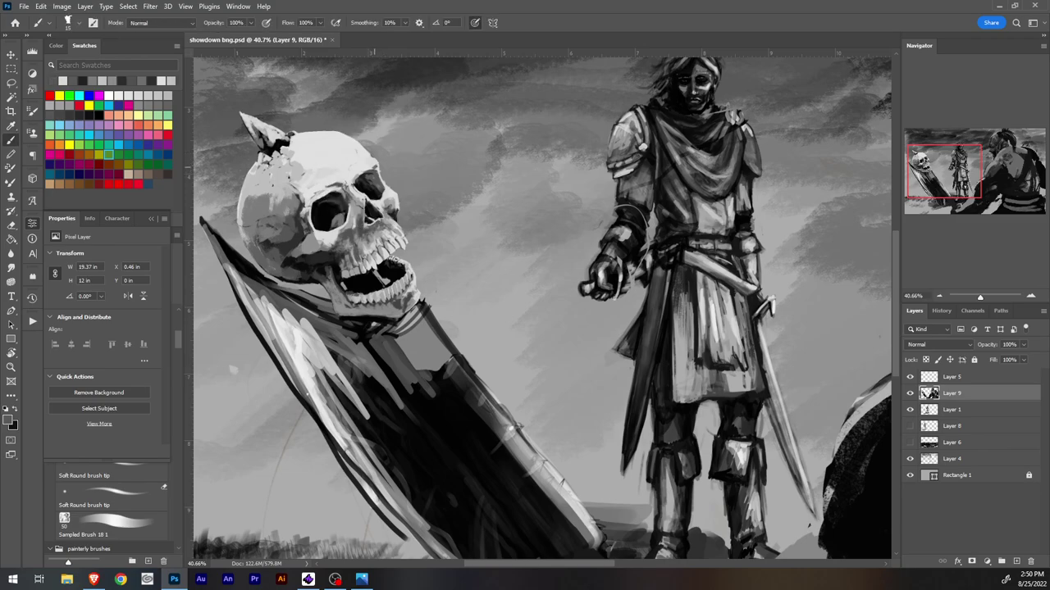
pyautogui.press('alt')
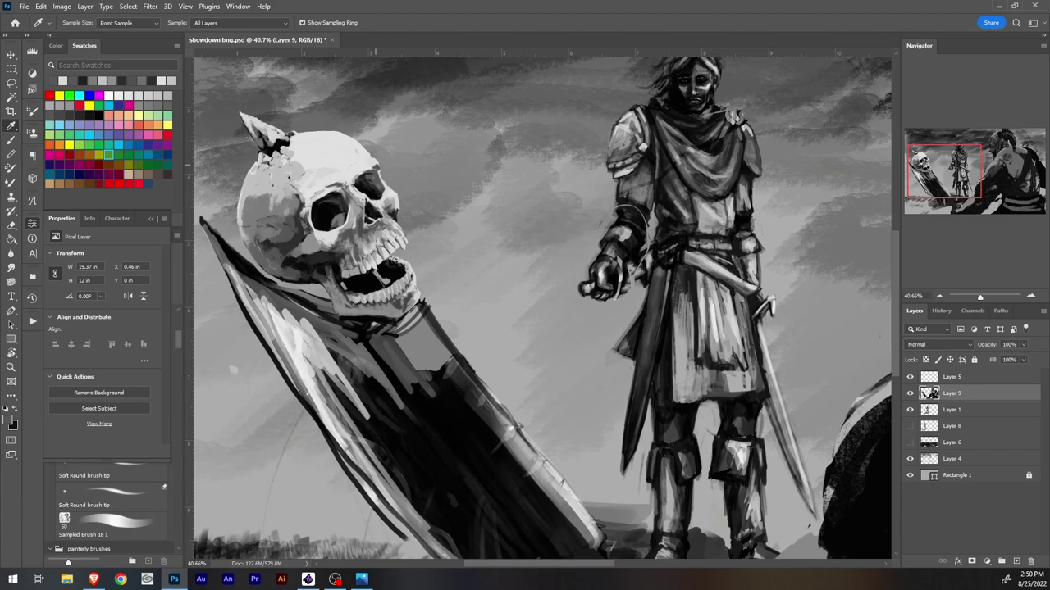
pyautogui.keyDown('alt'); pyautogui.click(357, 176); pyautogui.keyUp('alt')
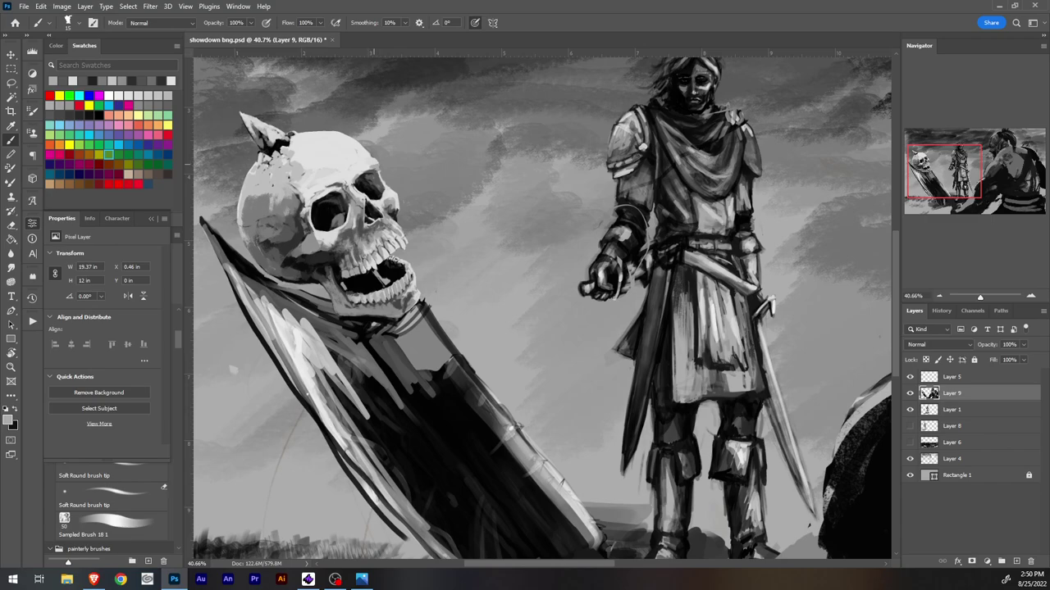
# Step: Refine the brow above the far eye socket with a reduced Brush and light and mid-greys sampled there
pyautogui.keyDown('alt'); pyautogui.click(366, 169); pyautogui.keyUp('alt')
pyautogui.press('[')
pyautogui.press('[')
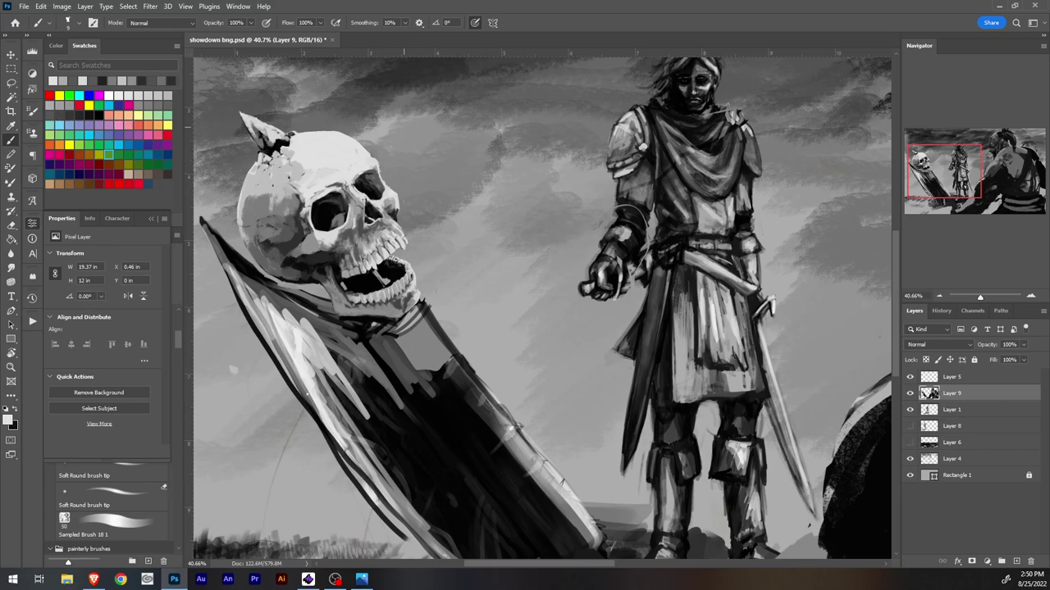
pyautogui.keyDown('alt'); pyautogui.click(363, 176); pyautogui.keyUp('alt')
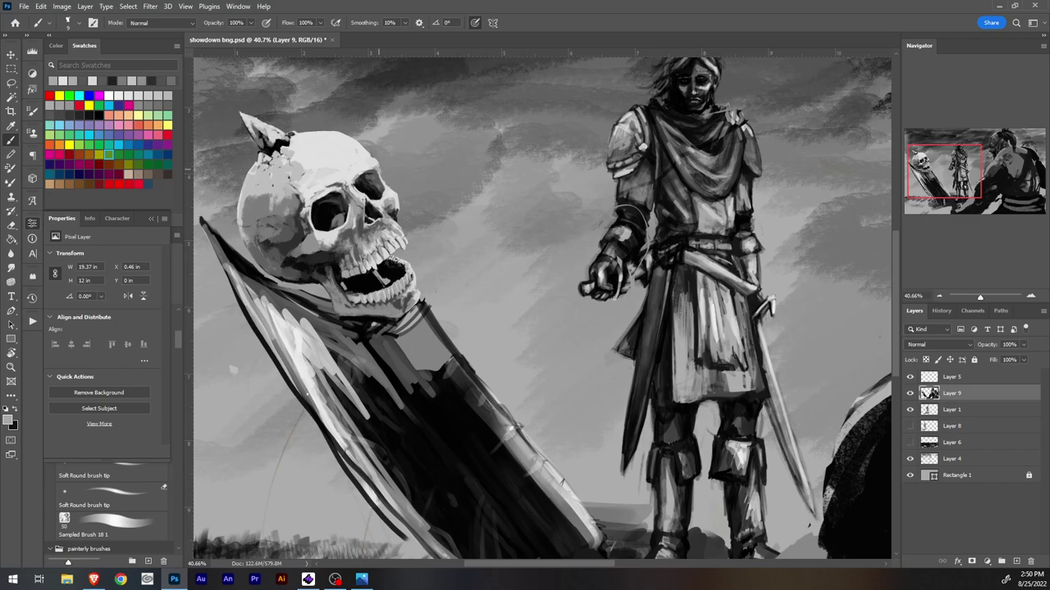
pyautogui.keyDown('alt'); pyautogui.click(373, 164); pyautogui.keyUp('alt')
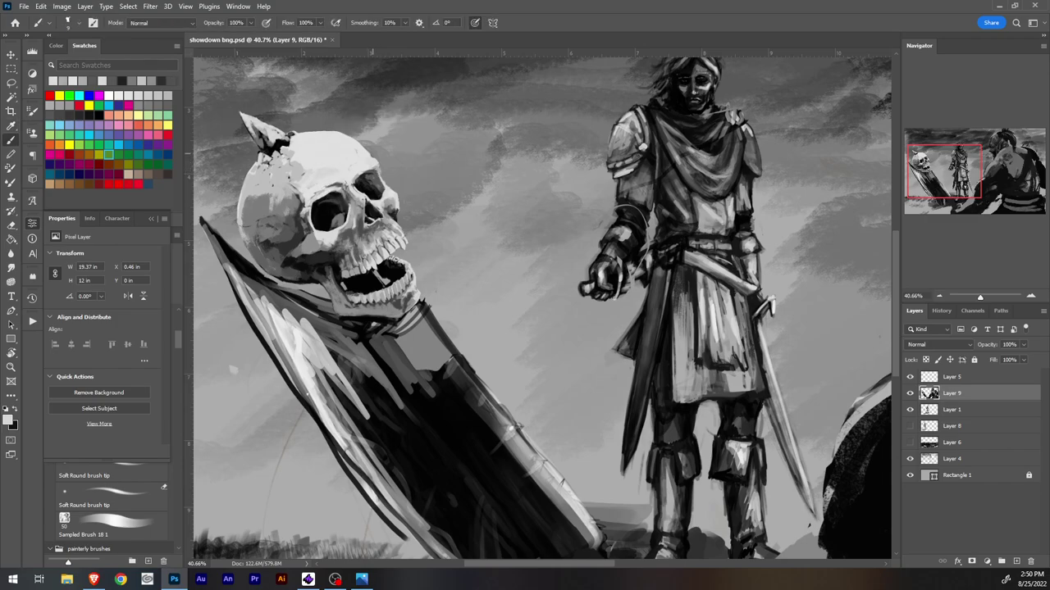
pyautogui.press('e')
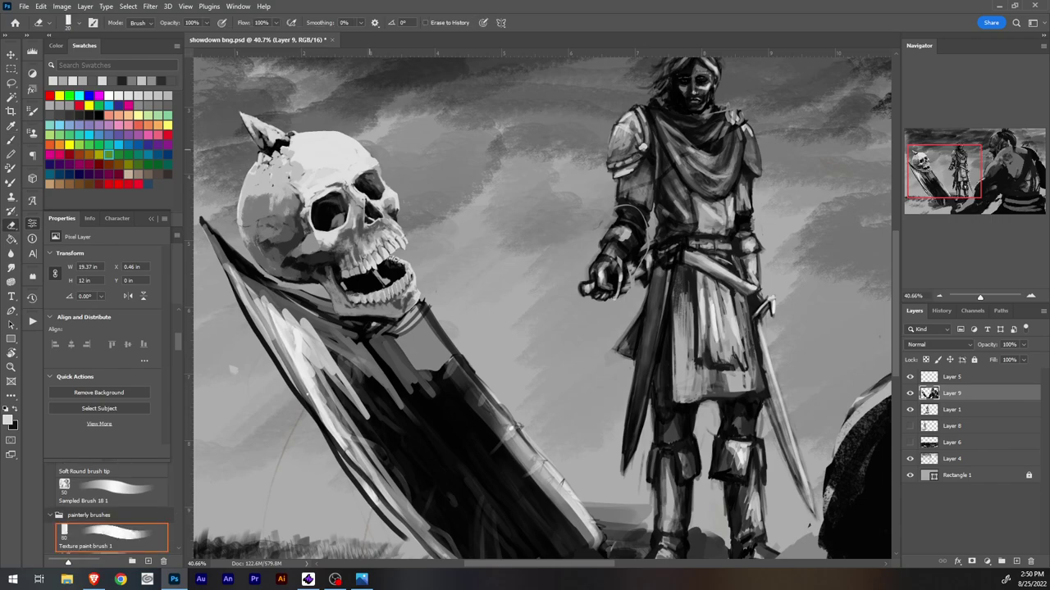
pyautogui.press('b')
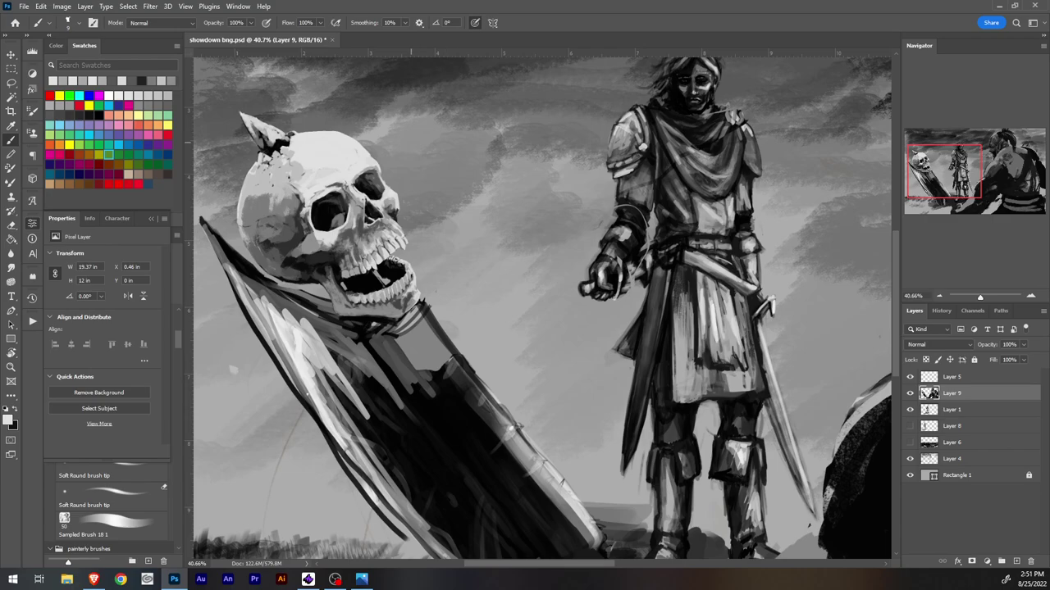
# Step: Define the inner corner of the near eye socket beside the nose bridge by alternating sampled dark and mid-greys
pyautogui.press('alt')
pyautogui.keyDown('alt'); pyautogui.click(351, 190); pyautogui.keyUp('alt')
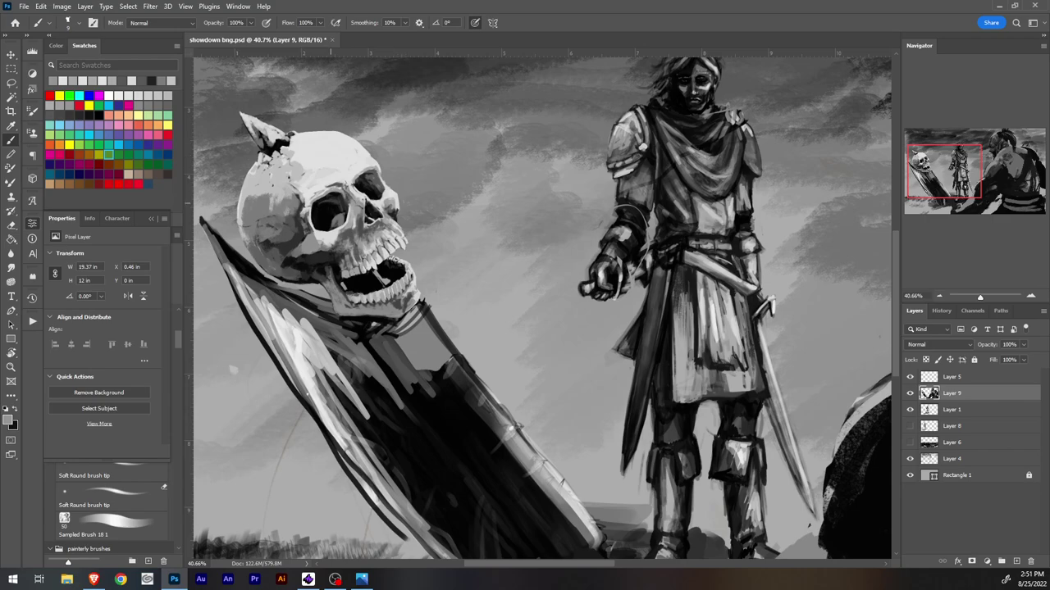
pyautogui.keyDown('alt'); pyautogui.click(349, 201); pyautogui.keyUp('alt')
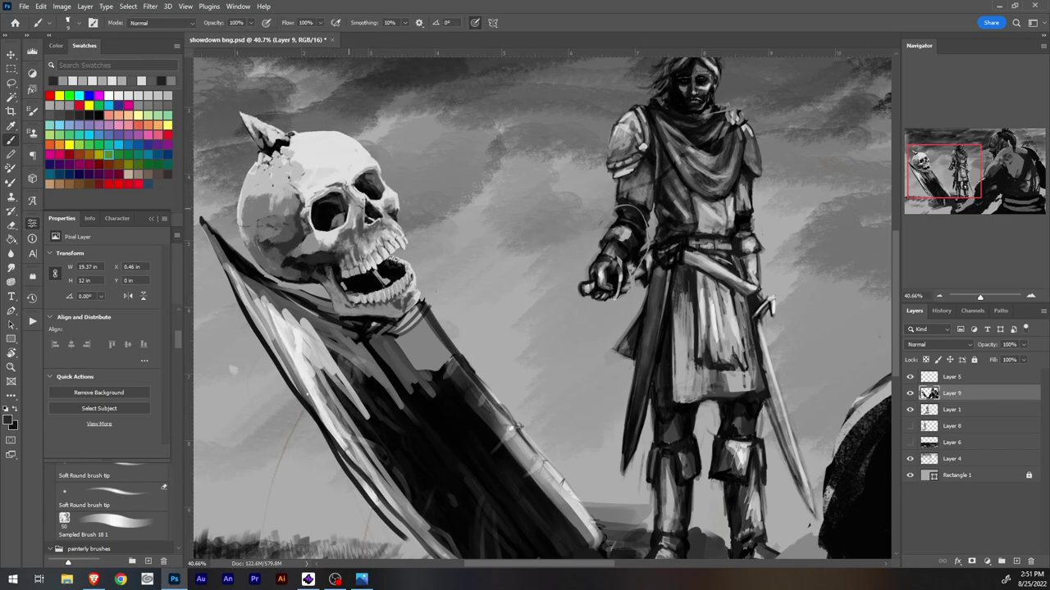
pyautogui.moveTo(349, 203); pyautogui.dragTo(350, 212)
pyautogui.keyDown('alt'); pyautogui.click(348, 190); pyautogui.keyUp('alt')
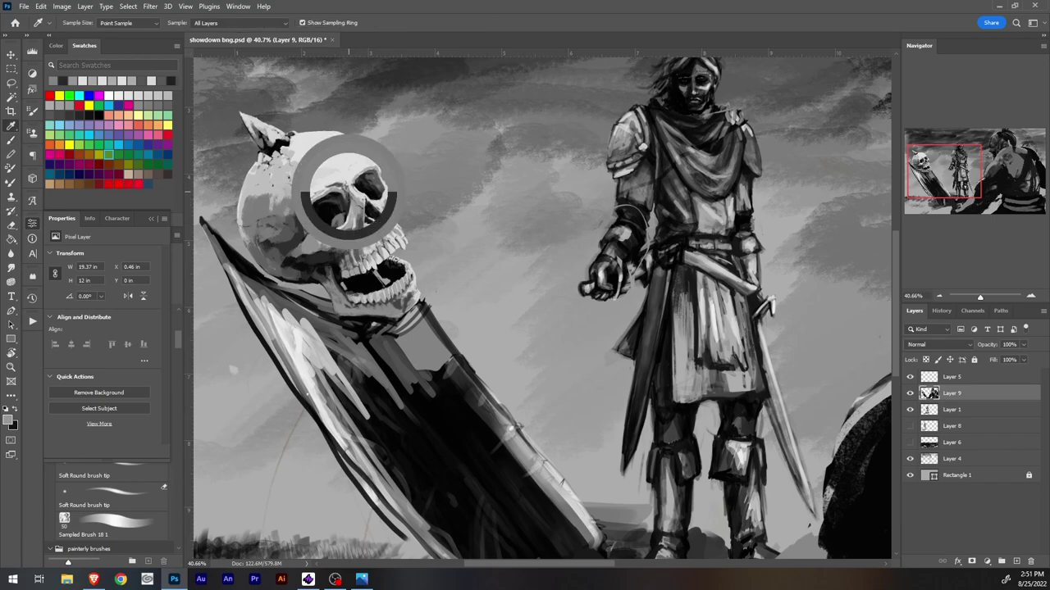
pyautogui.keyDown('alt'); pyautogui.click(348, 190); pyautogui.keyUp('alt')
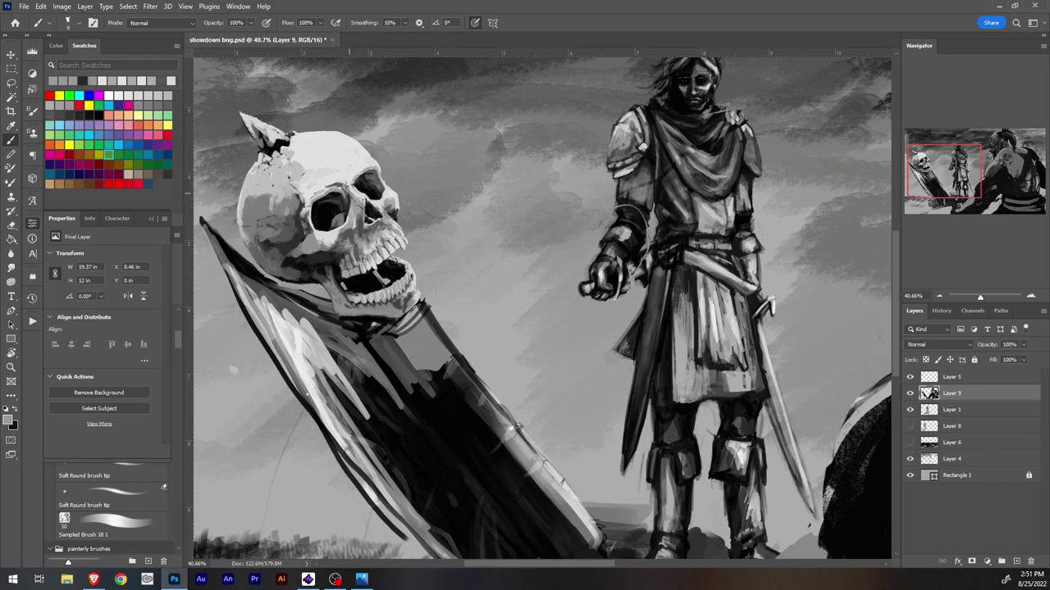
pyautogui.keyDown('alt'); pyautogui.click(346, 206); pyautogui.keyUp('alt')
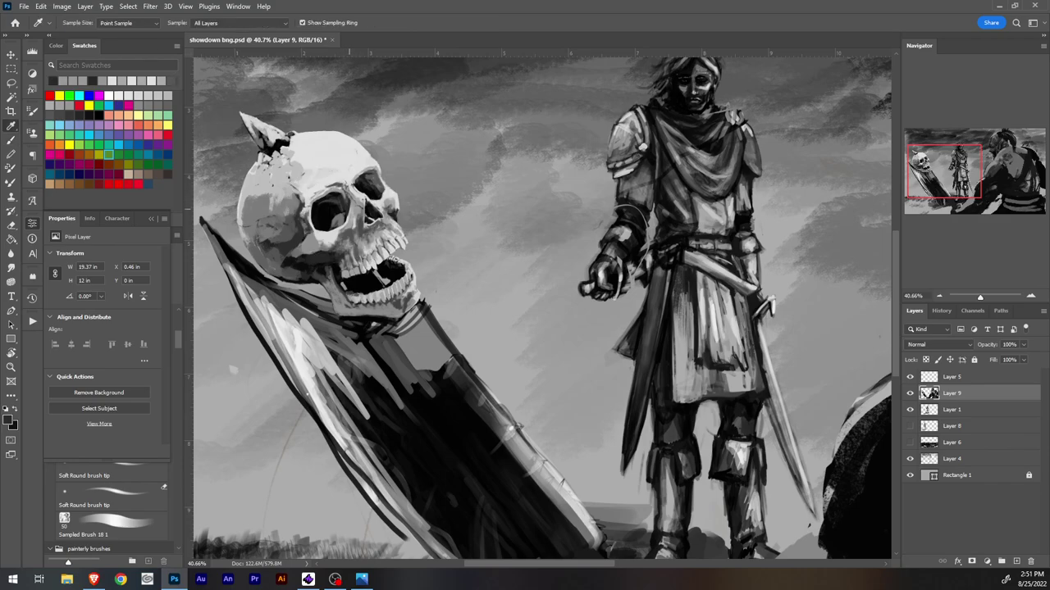
pyautogui.keyDown('alt'); pyautogui.click(346, 207); pyautogui.keyUp('alt')
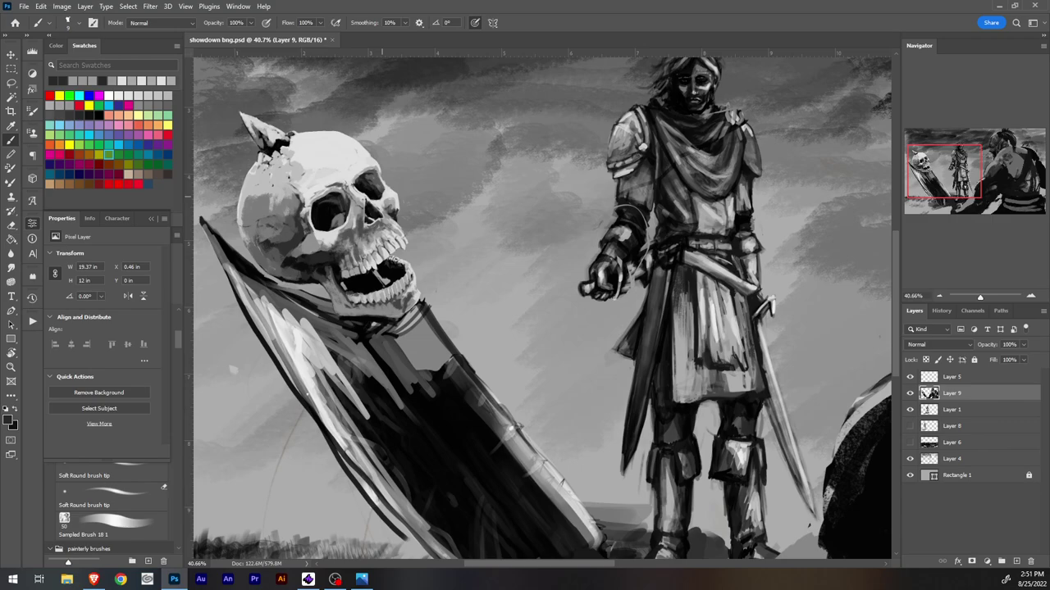
# Step: Detail the back of the open mouth and the lower jaw's inner edge with sampled grey and near-black tones
pyautogui.keyDown('alt'); pyautogui.click(370, 259); pyautogui.keyUp('alt')
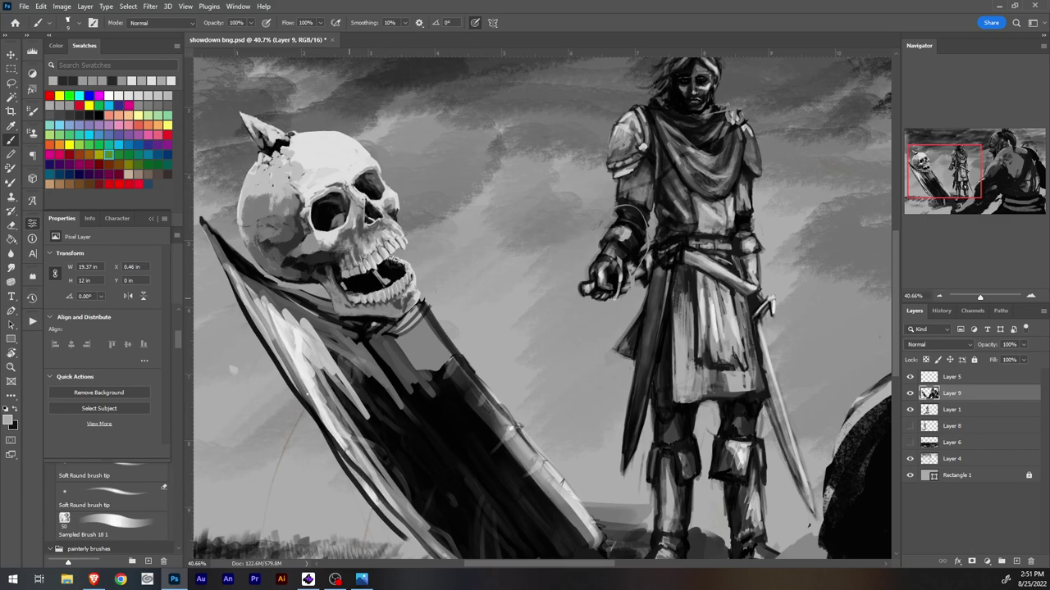
pyautogui.keyDown('alt'); pyautogui.click(353, 287); pyautogui.keyUp('alt')
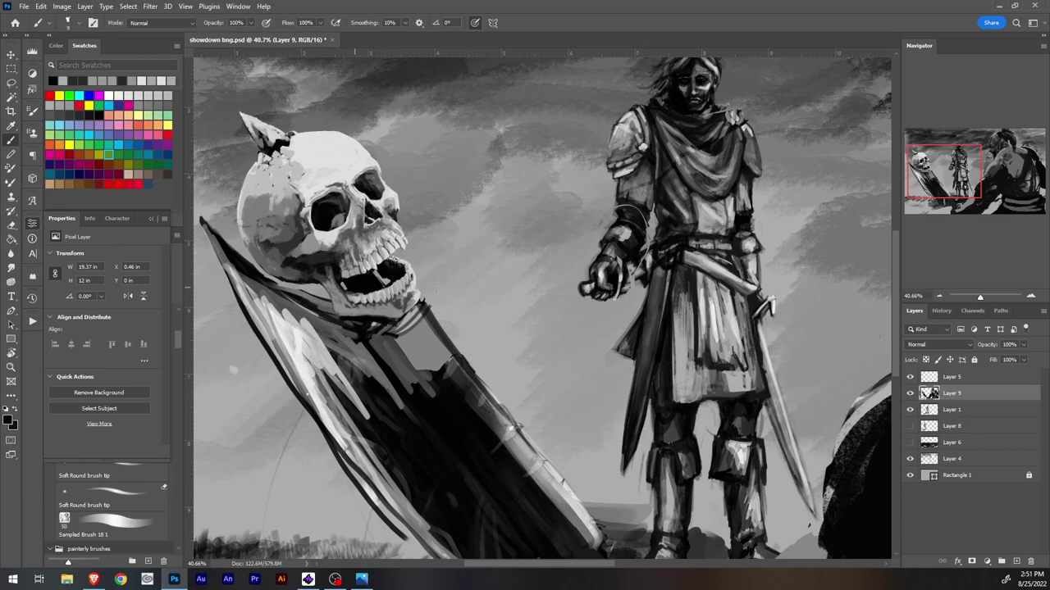
pyautogui.keyDown('alt'); pyautogui.click(348, 295); pyautogui.keyUp('alt')
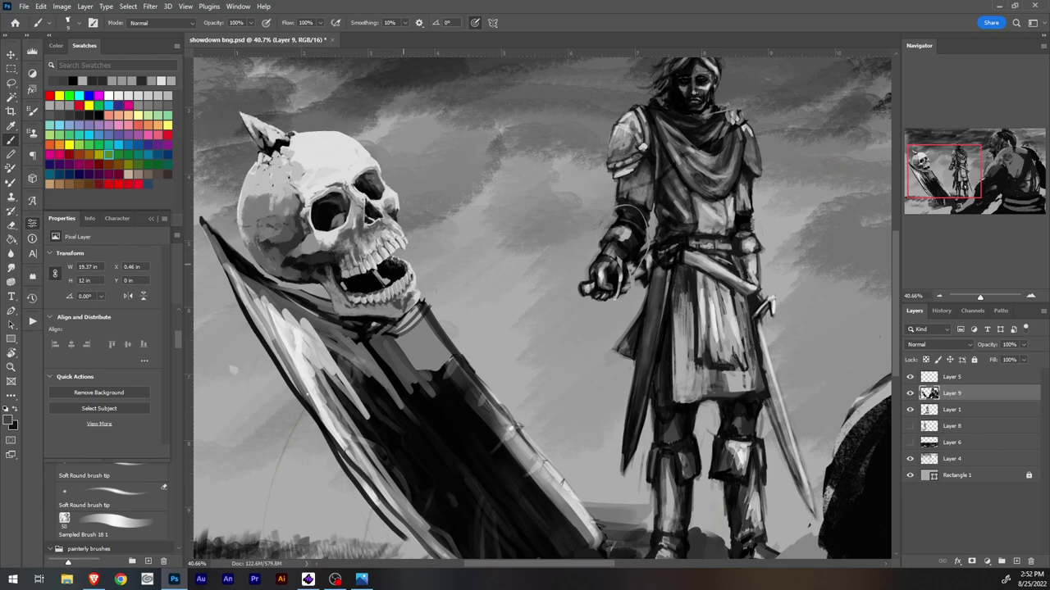
# Step: Rework the teeth and dark interior of the open mouth with black, dark grey and light tones sampled there
pyautogui.keyDown('alt'); pyautogui.click(386, 275); pyautogui.keyUp('alt')
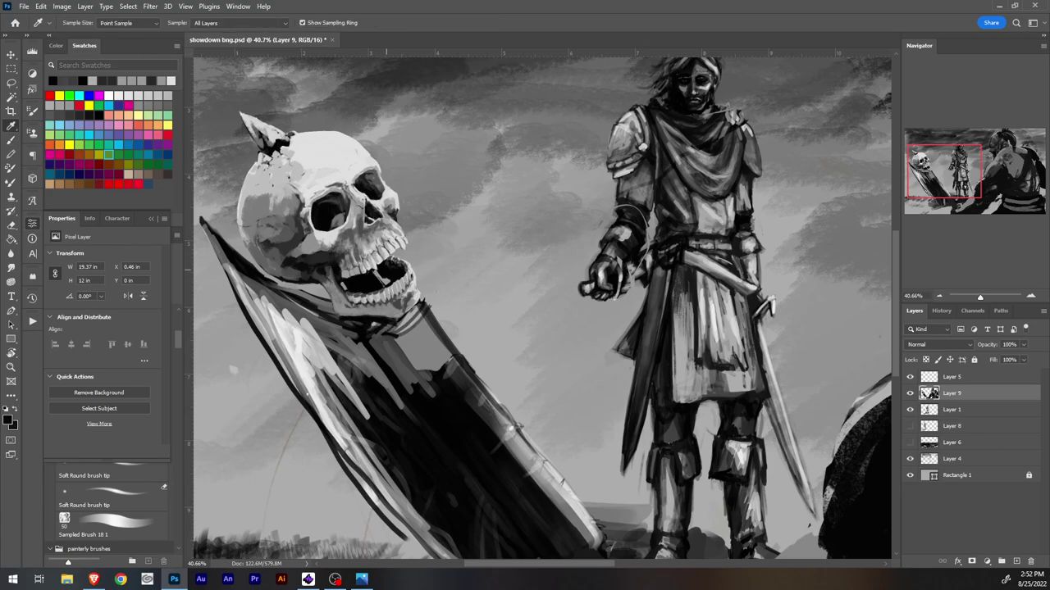
pyautogui.keyDown('alt'); pyautogui.click(382, 260); pyautogui.keyUp('alt')
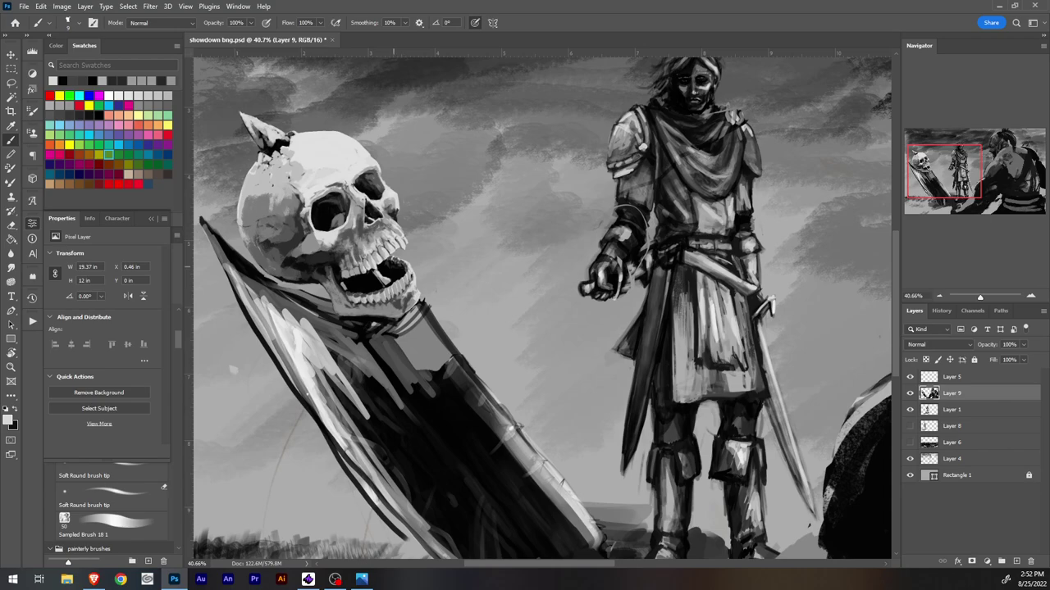
pyautogui.keyDown('alt'); pyautogui.click(393, 268); pyautogui.keyUp('alt')
pyautogui.keyDown('alt'); pyautogui.click(380, 272); pyautogui.keyUp('alt')
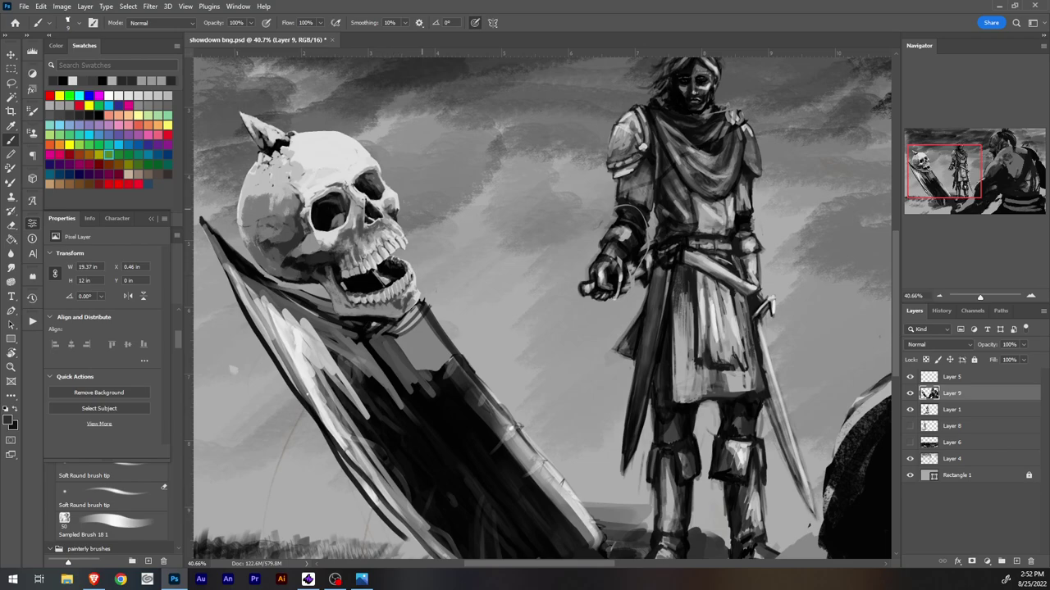
pyautogui.press('alt')
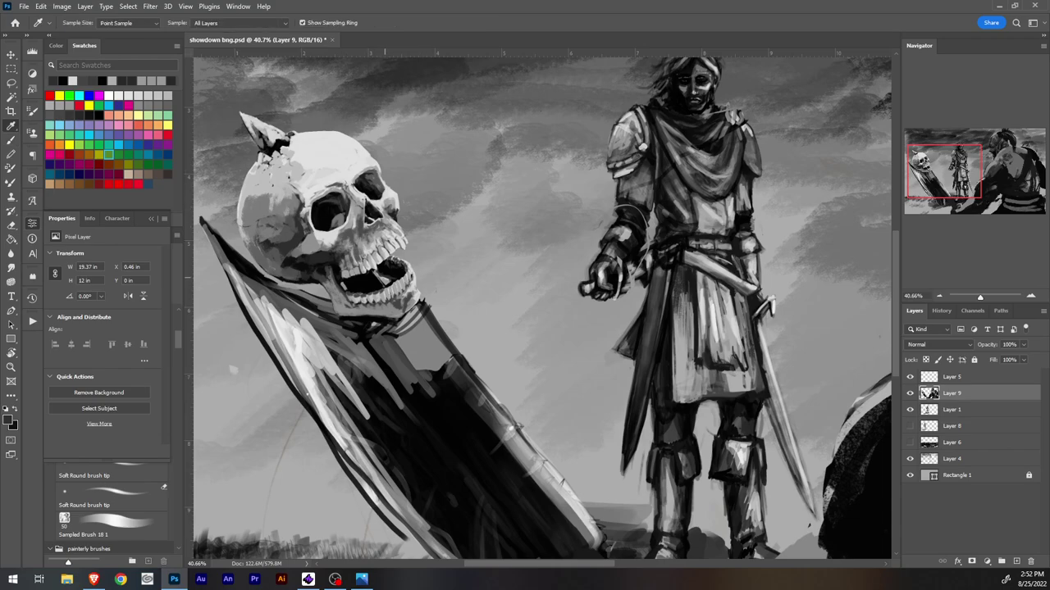
pyautogui.keyDown('alt'); pyautogui.click(383, 278); pyautogui.keyUp('alt')
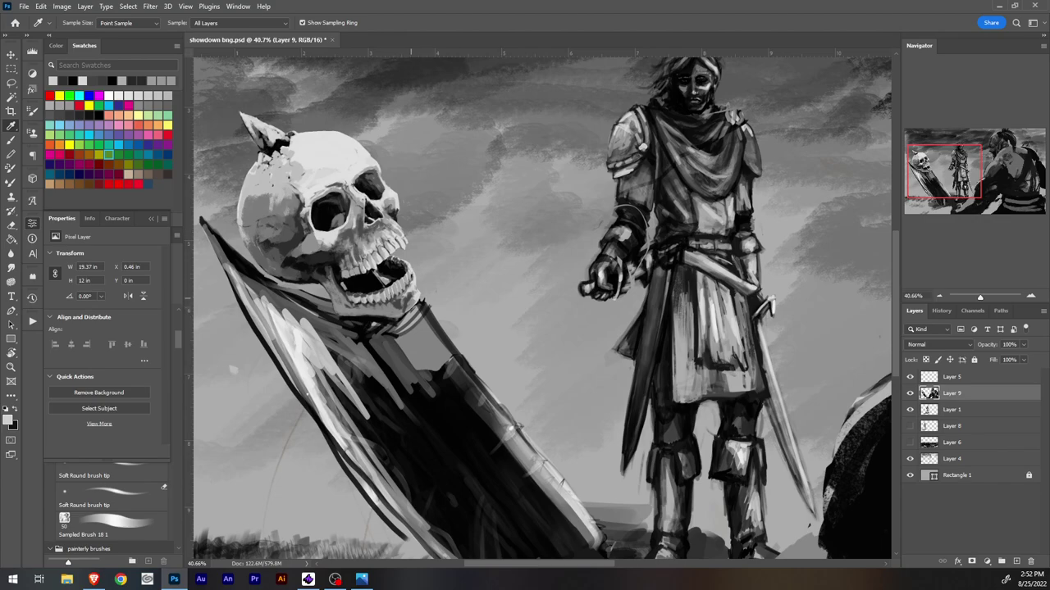
# Step: Shade the chin below the skull's front lower teeth at 100% zoom, using the Brush with sampled black and dark grey
pyautogui.keyDown('alt'); pyautogui.click(410, 299); pyautogui.keyUp('alt')
pyautogui.press('i')
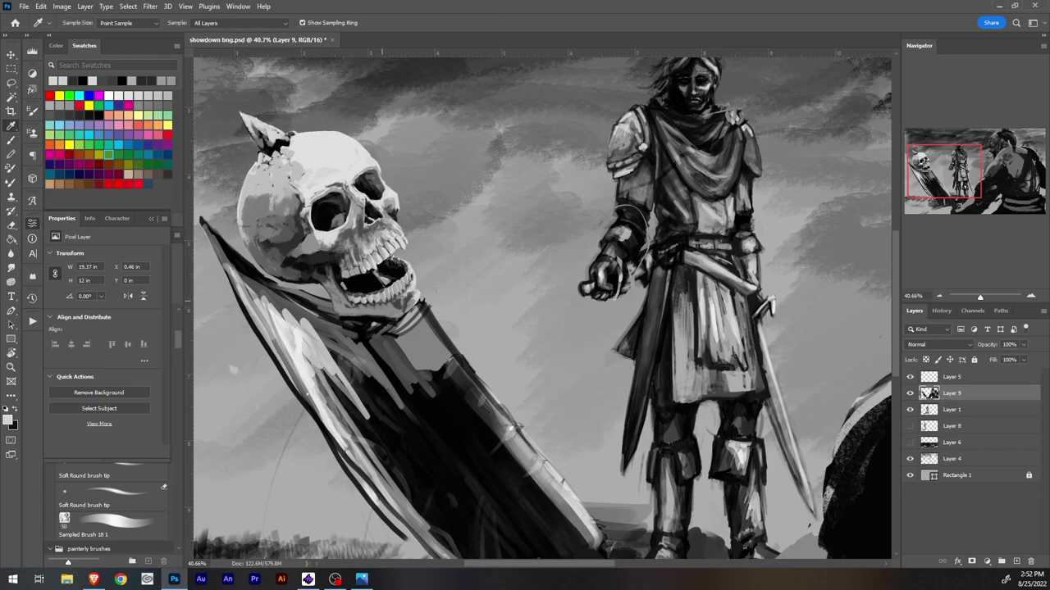
pyautogui.click(322, 270)
pyautogui.press('b')
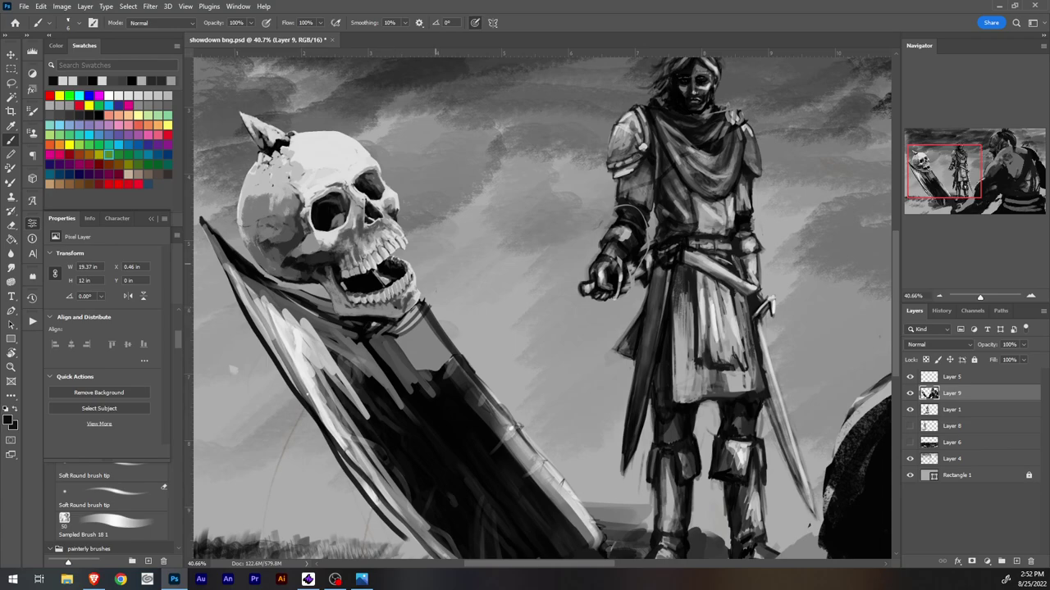
pyautogui.hotkey('ctrl', '1')
pyautogui.moveTo(537, 195); pyautogui.dragTo(871, 184)
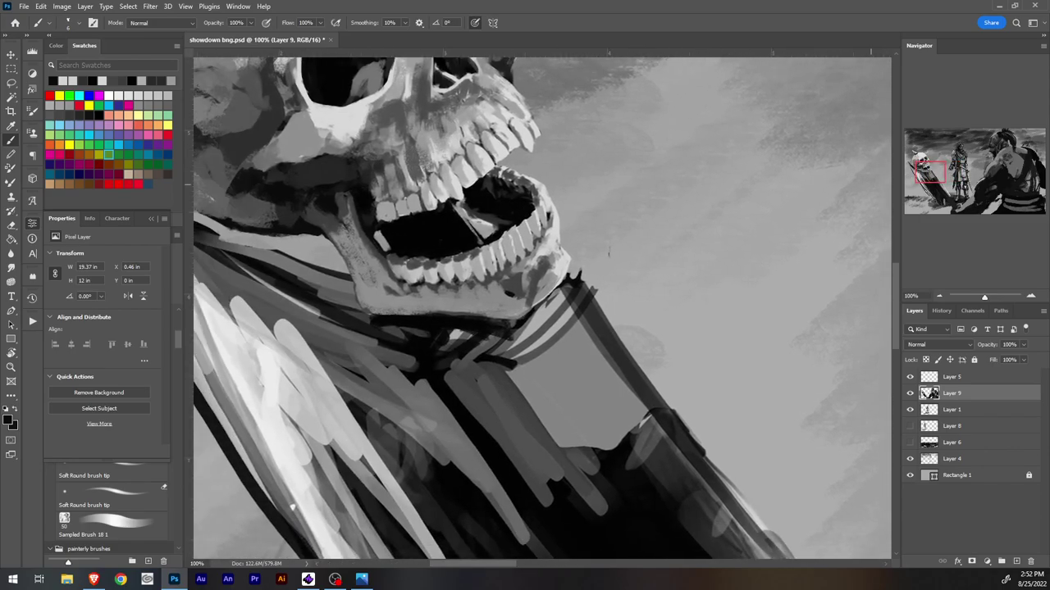
pyautogui.keyDown('alt'); pyautogui.click(608, 253); pyautogui.keyUp('alt')
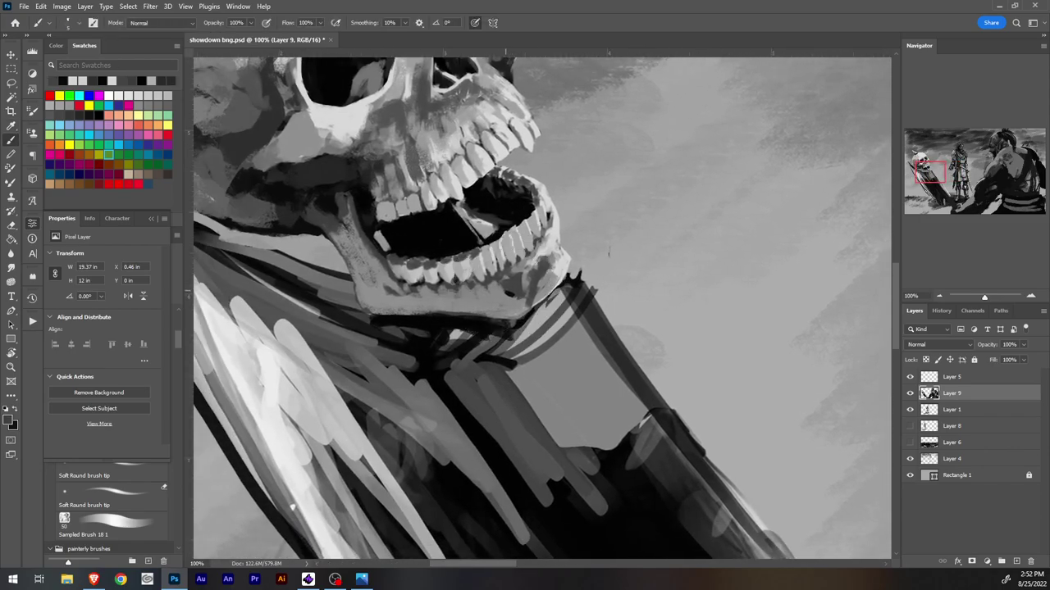
pyautogui.press('alt')
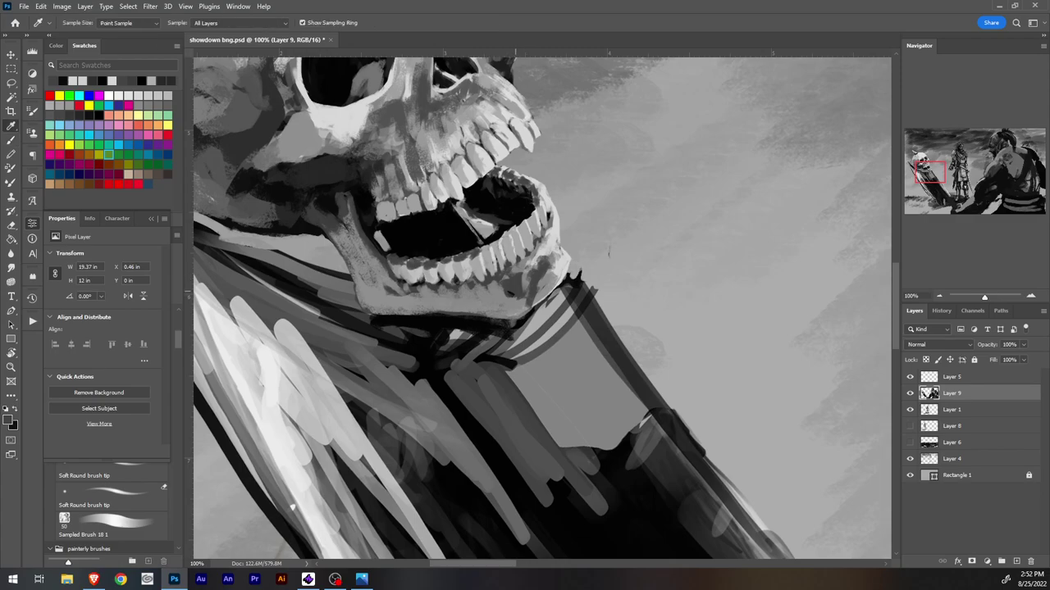
# Step: Define the front edge of the lower jaw beside the chin with sampled black and light grey
pyautogui.keyDown('alt'); pyautogui.click(608, 253); pyautogui.keyUp('alt')
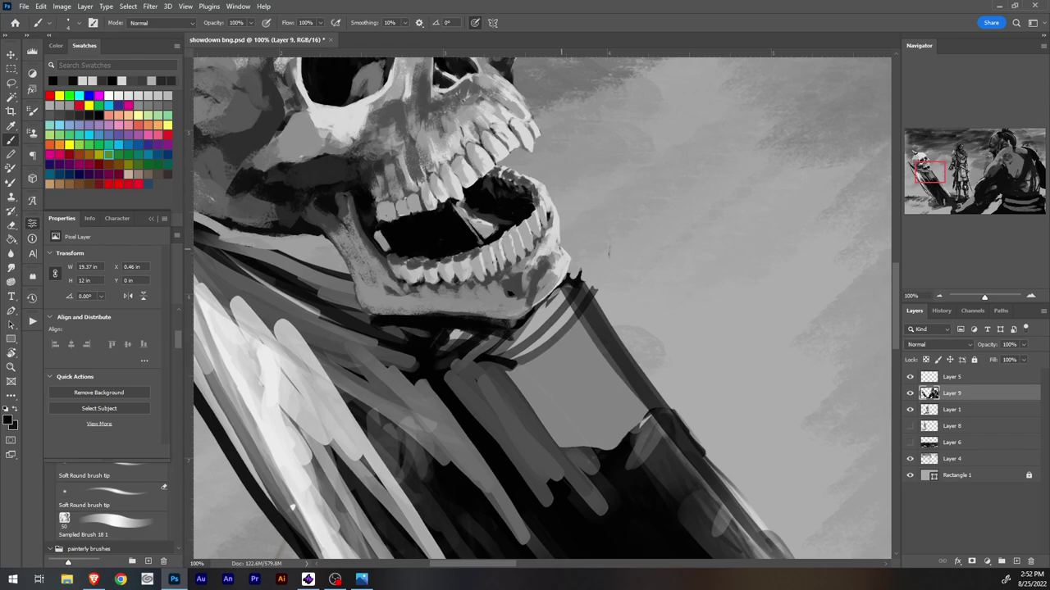
pyautogui.keyDown('alt'); pyautogui.click(608, 253); pyautogui.keyUp('alt')
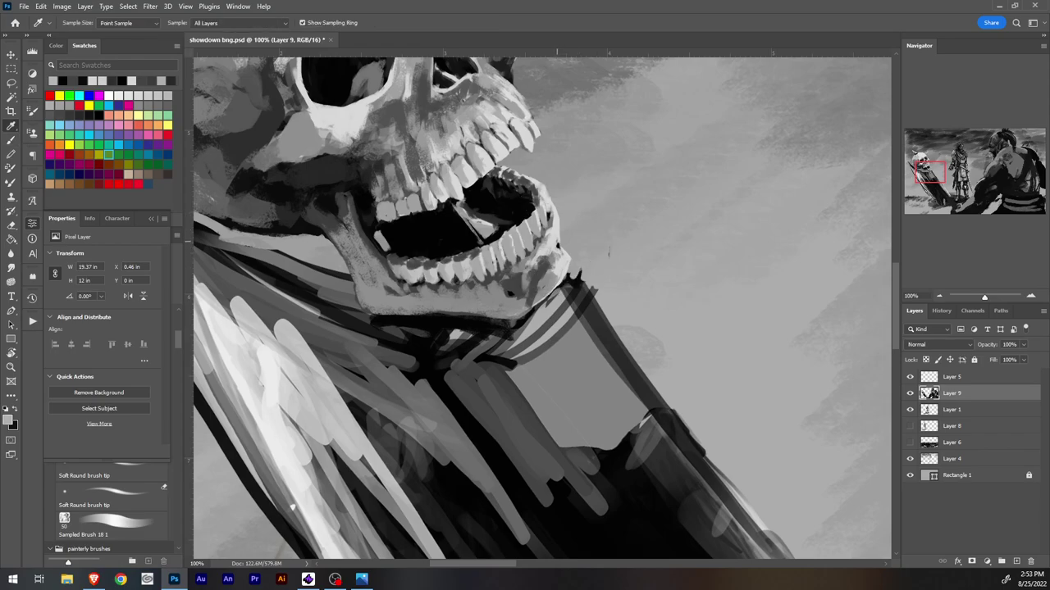
pyautogui.keyDown('alt'); pyautogui.click(608, 252); pyautogui.keyUp('alt')
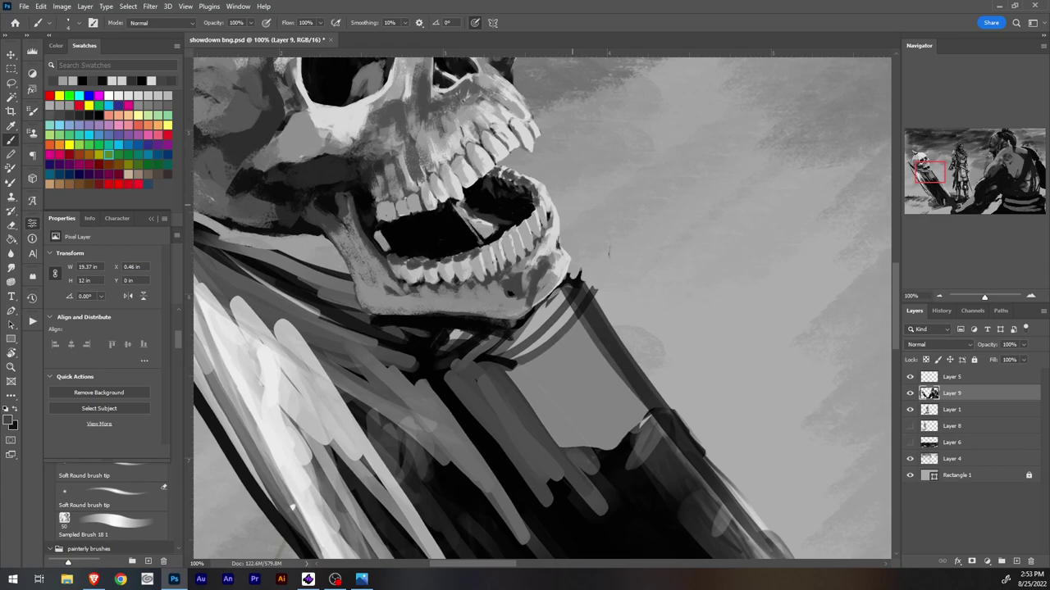
# Step: Paint root shadows on the chin beneath the front lower teeth, alternating sampled mid and dark greys
pyautogui.keyDown('alt'); pyautogui.click(609, 253); pyautogui.keyUp('alt')
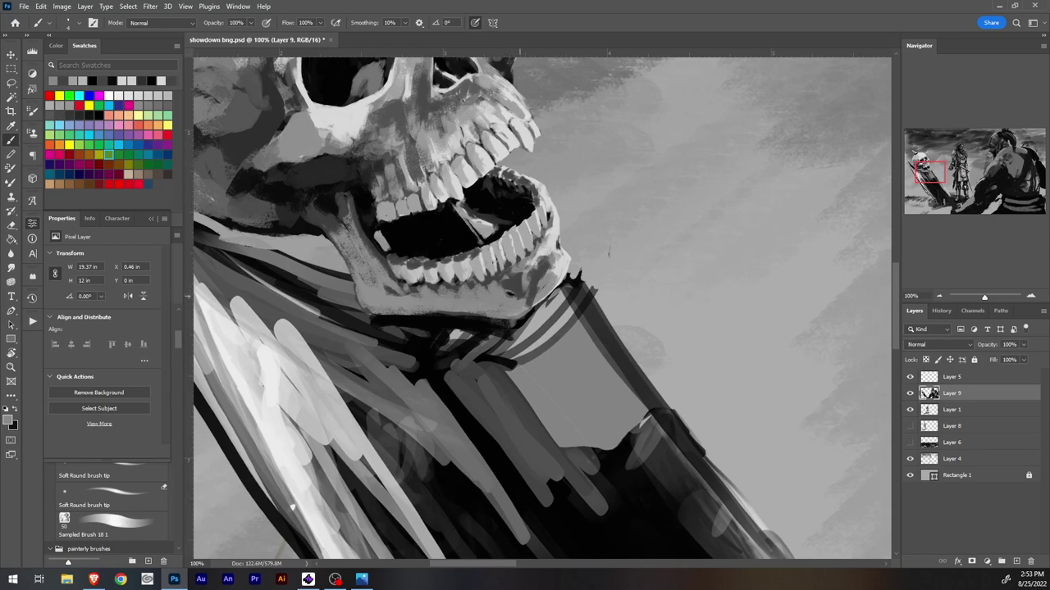
pyautogui.keyDown('alt'); pyautogui.click(500, 291); pyautogui.keyUp('alt')
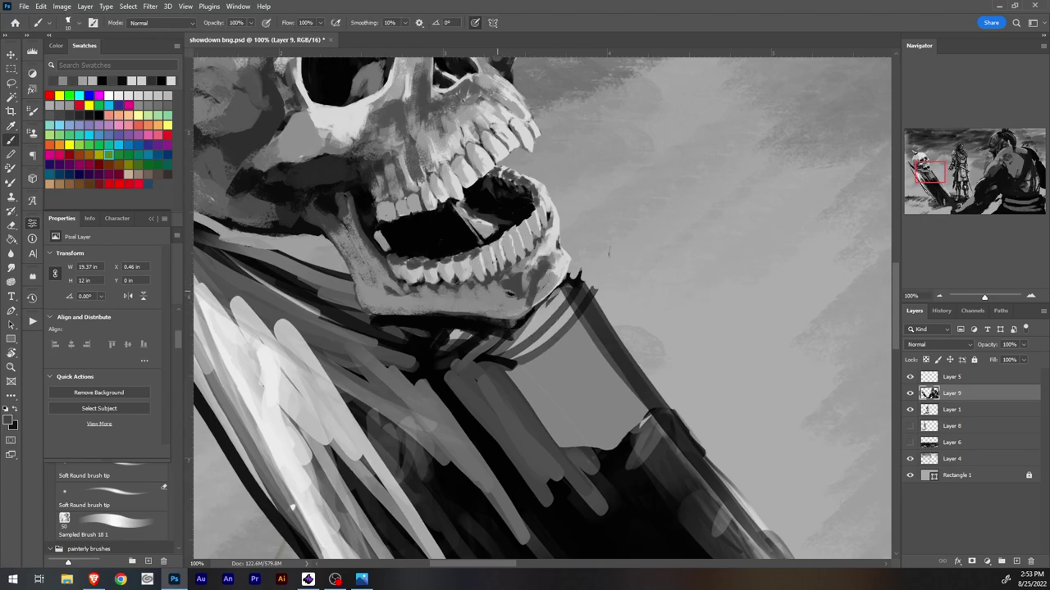
pyautogui.moveTo(489, 287)
pyautogui.mouseDown()
pyautogui.moveTo(492, 297)
pyautogui.moveTo(498, 282)
pyautogui.moveTo(521, 289)
pyautogui.mouseUp()
pyautogui.keyDown('alt'); pyautogui.click(490, 300); pyautogui.keyUp('alt')
pyautogui.press('alt')
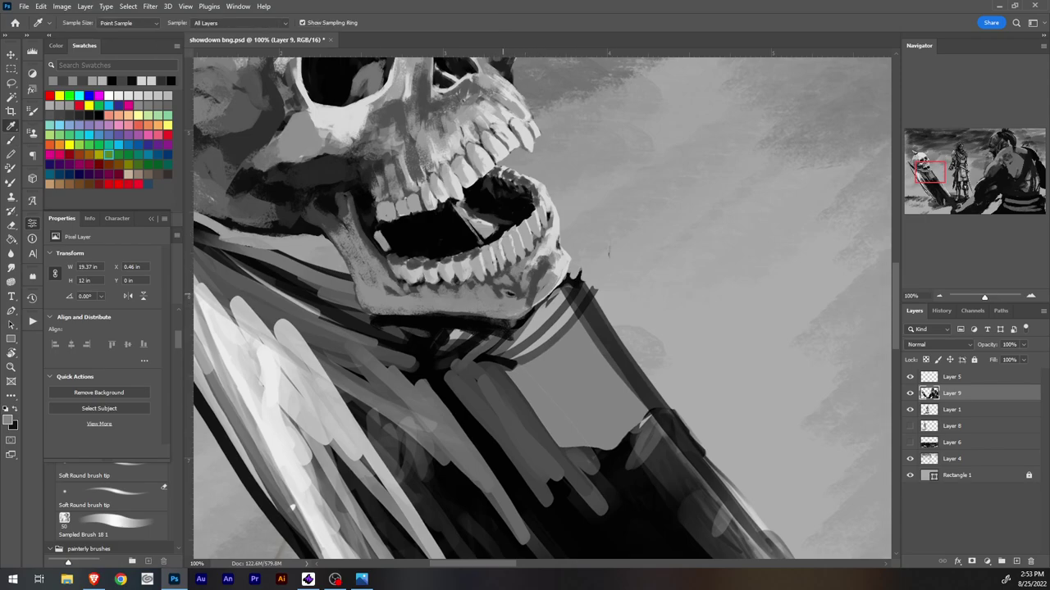
pyautogui.keyDown('alt'); pyautogui.click(503, 295); pyautogui.keyUp('alt')
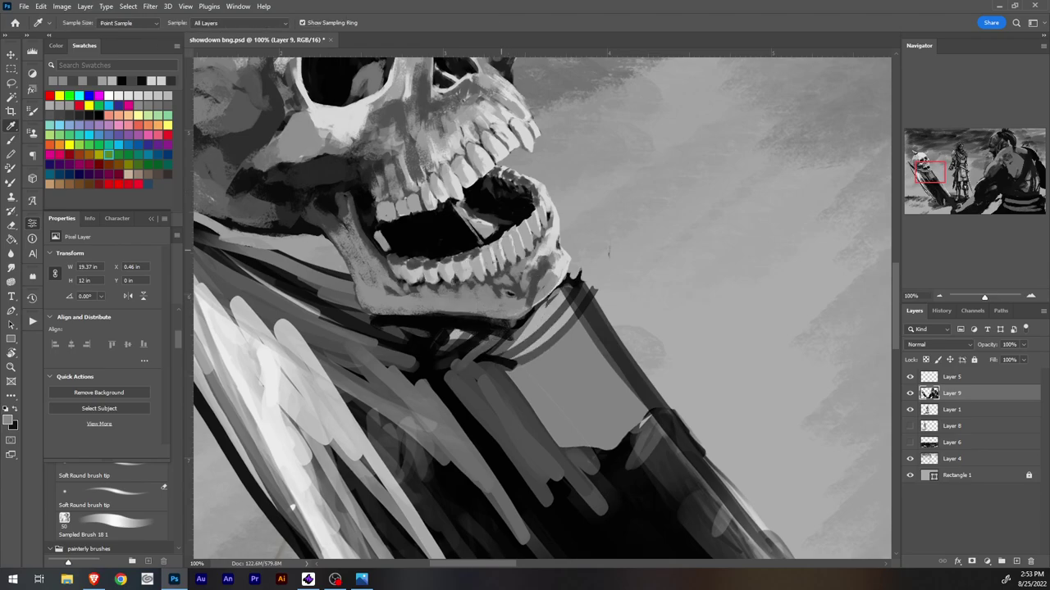
pyautogui.keyDown('alt'); pyautogui.click(494, 290); pyautogui.keyUp('alt')
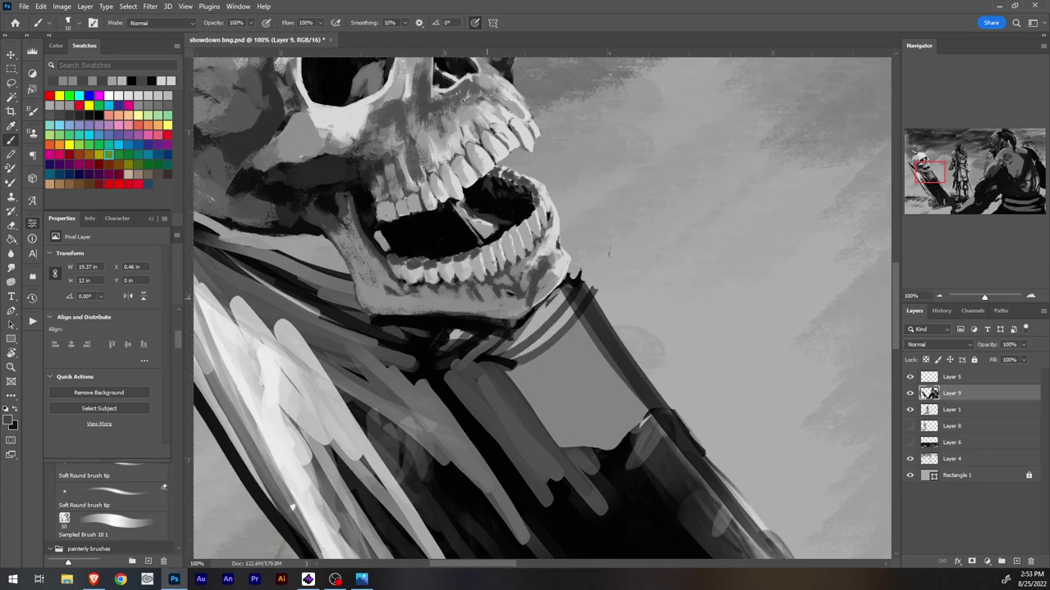
# Step: Extend the root shadows beneath the middle lower teeth with sampled dark and mid-greys
pyautogui.keyDown('alt'); pyautogui.click(472, 301); pyautogui.keyUp('alt')
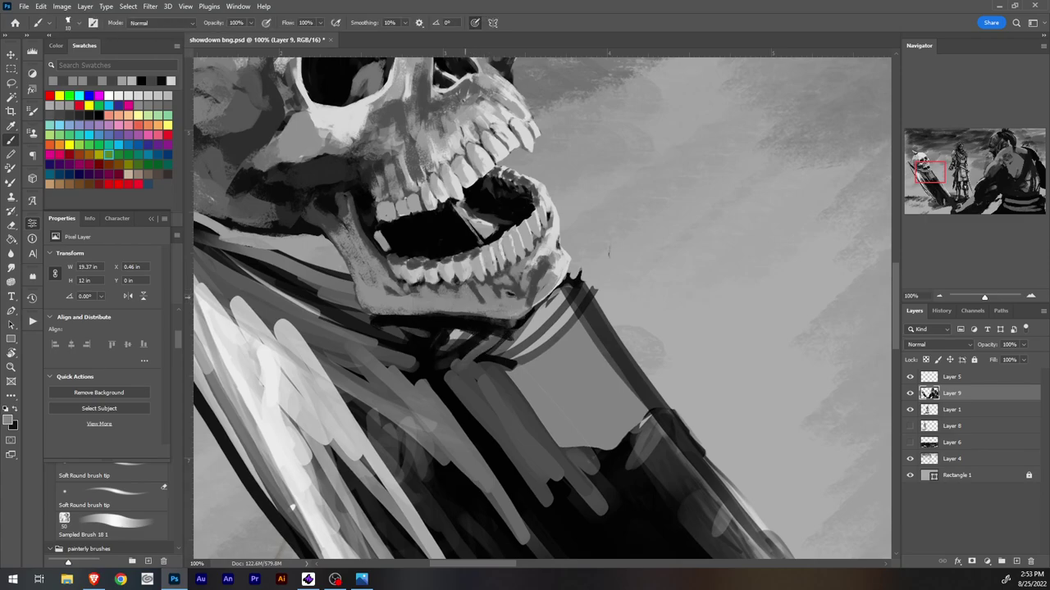
pyautogui.keyDown('alt'); pyautogui.click(467, 296); pyautogui.keyUp('alt')
pyautogui.keyDown('alt'); pyautogui.click(473, 291); pyautogui.keyUp('alt')
pyautogui.moveTo(478, 290); pyautogui.dragTo(488, 303)
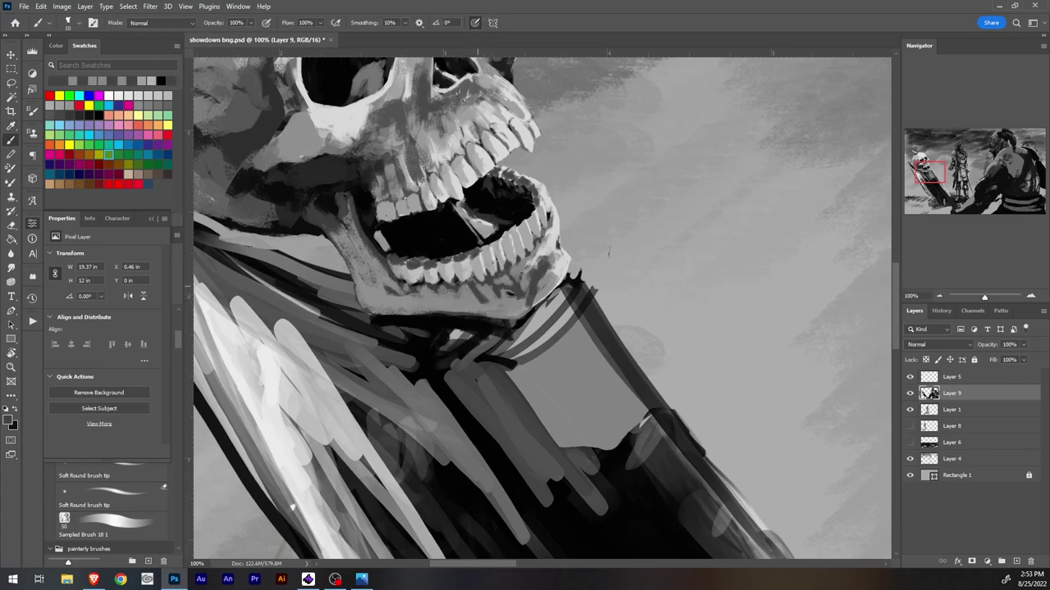
pyautogui.keyDown('alt'); pyautogui.click(483, 299); pyautogui.keyUp('alt')
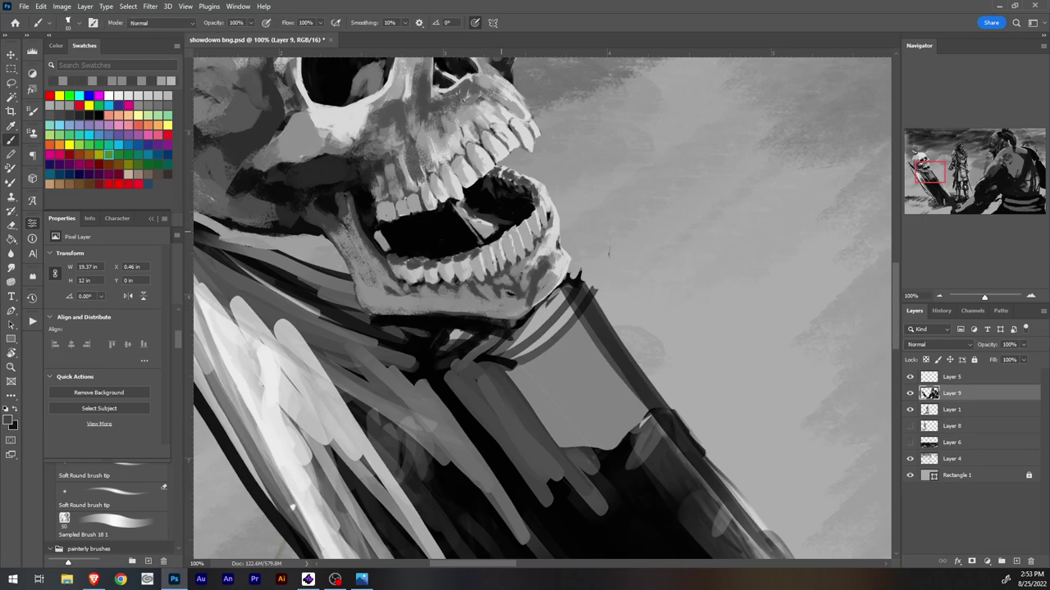
# Step: Add small dark grey gaps between the tooth roots along the side of the lower jaw, softening them with sampled mid-grey
pyautogui.keyDown('alt'); pyautogui.click(459, 293); pyautogui.keyUp('alt')
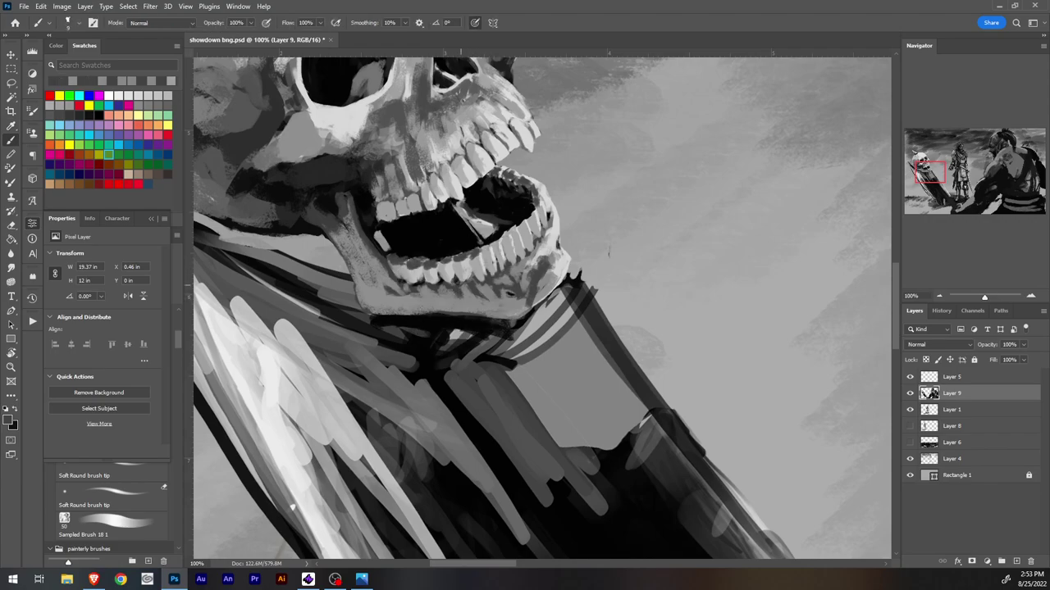
pyautogui.moveTo(465, 295); pyautogui.dragTo(462, 301)
pyautogui.keyDown('alt'); pyautogui.click(444, 292); pyautogui.keyUp('alt')
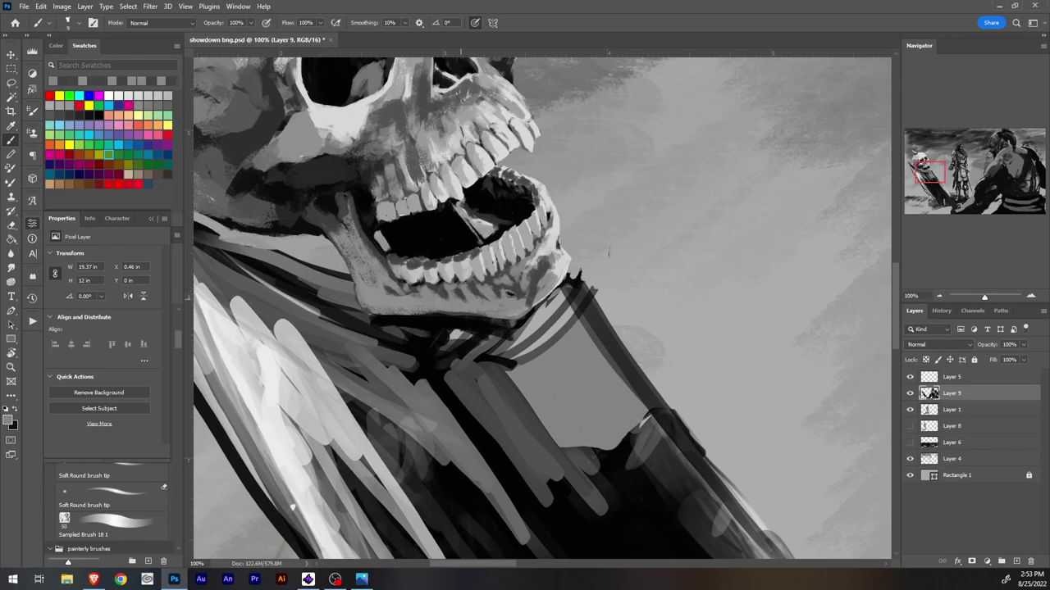
pyautogui.moveTo(424, 287); pyautogui.dragTo(438, 286)
pyautogui.keyDown('alt'); pyautogui.click(423, 291); pyautogui.keyUp('alt')
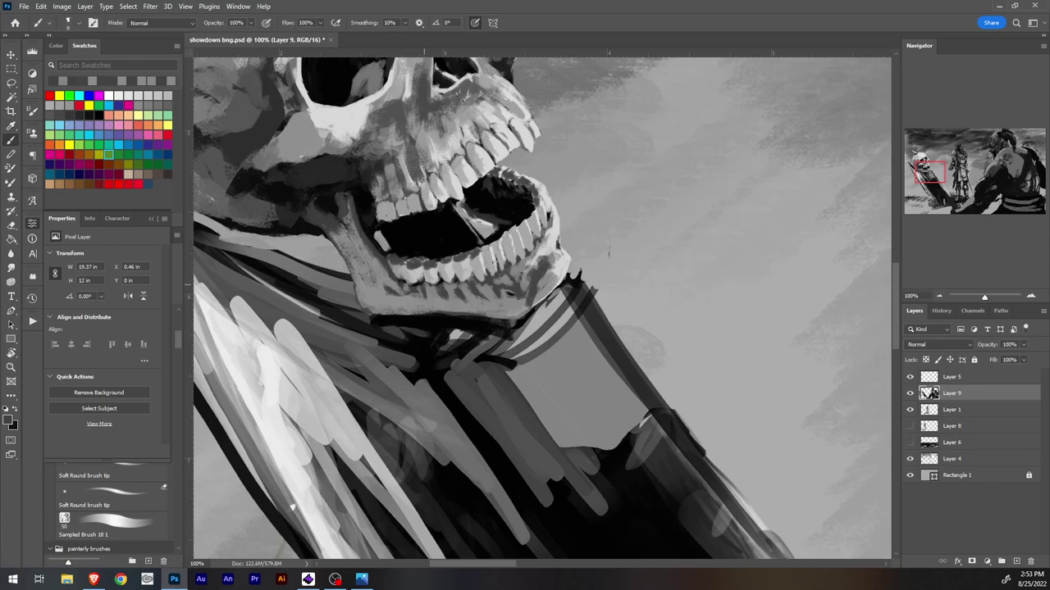
pyautogui.keyDown('alt'); pyautogui.click(416, 296); pyautogui.keyUp('alt')
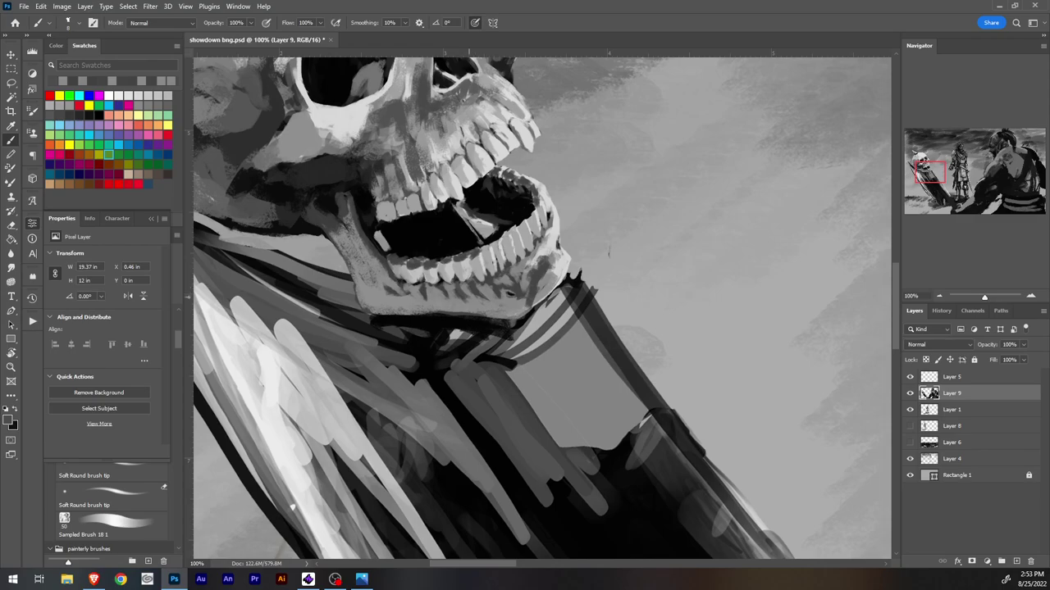
pyautogui.keyDown('alt'); pyautogui.click(469, 301); pyautogui.keyUp('alt')
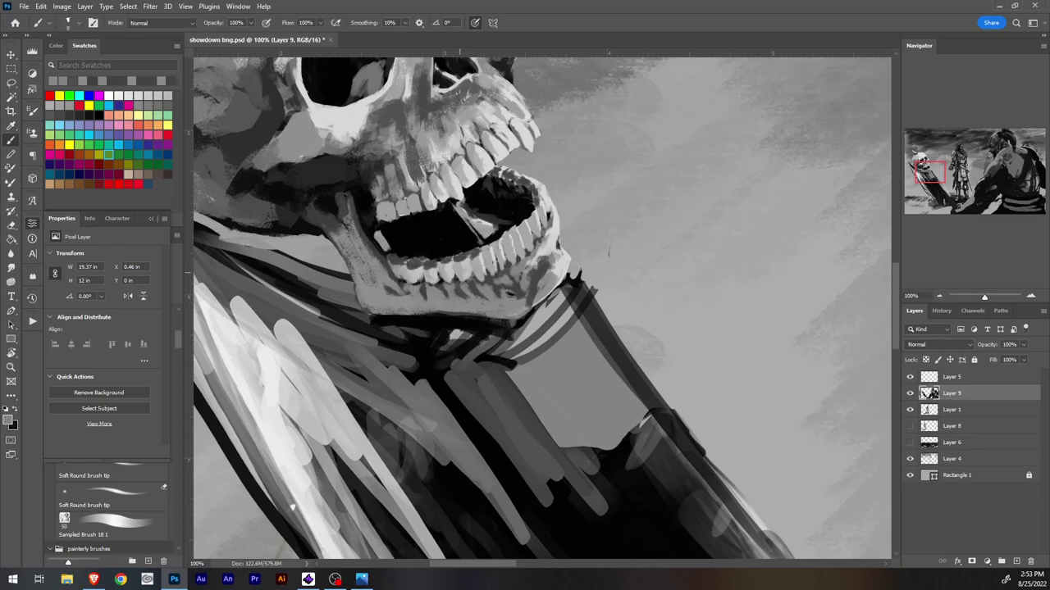
pyautogui.keyDown('alt'); pyautogui.click(425, 291); pyautogui.keyUp('alt')
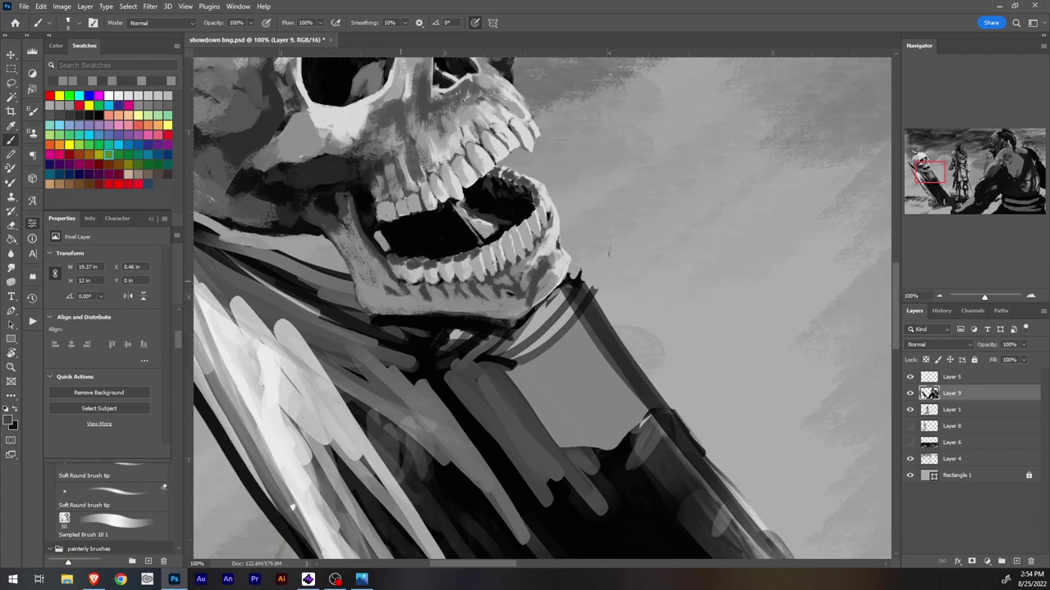
# Step: Reshape the rearmost lower teeth at the mouth corner with a reduced Brush and sampled black, dark and mid-greys
pyautogui.keyDown('alt'); pyautogui.click(385, 261); pyautogui.keyUp('alt')
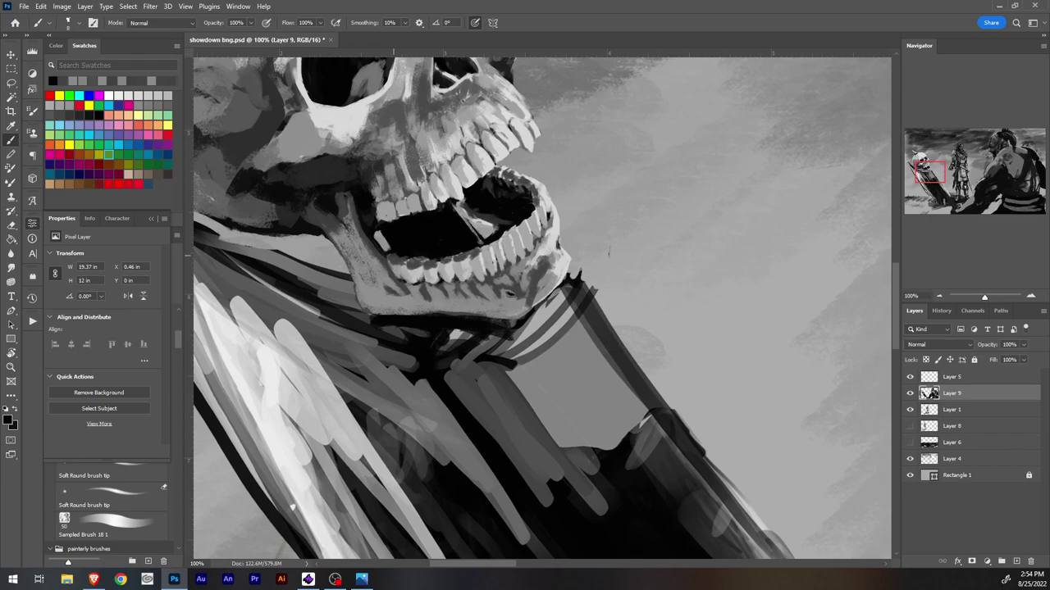
pyautogui.keyDown('alt'); pyautogui.click(386, 269); pyautogui.keyUp('alt')
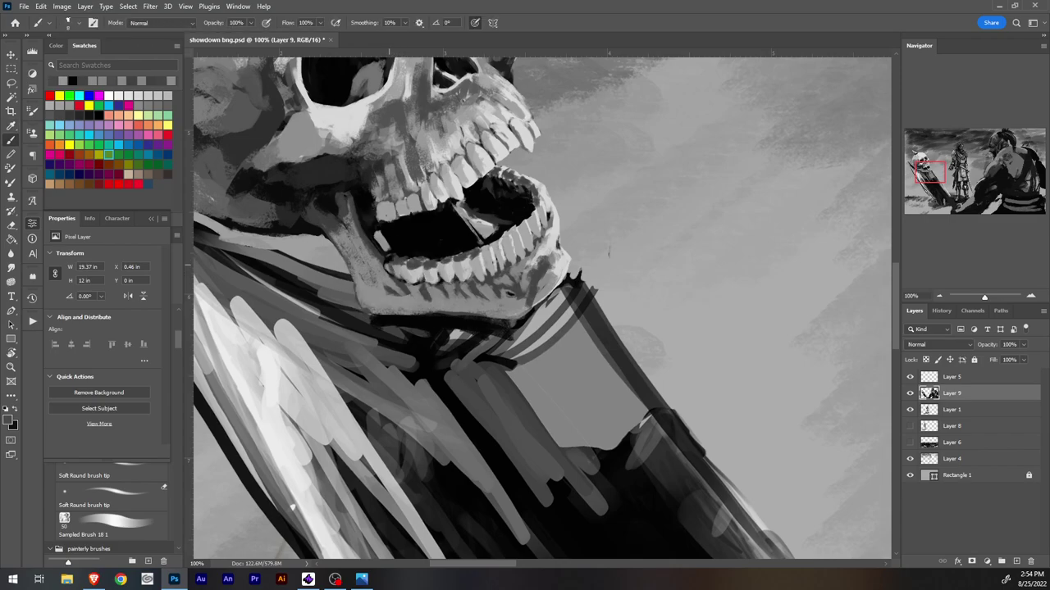
pyautogui.keyDown('alt'); pyautogui.click(396, 269); pyautogui.keyUp('alt')
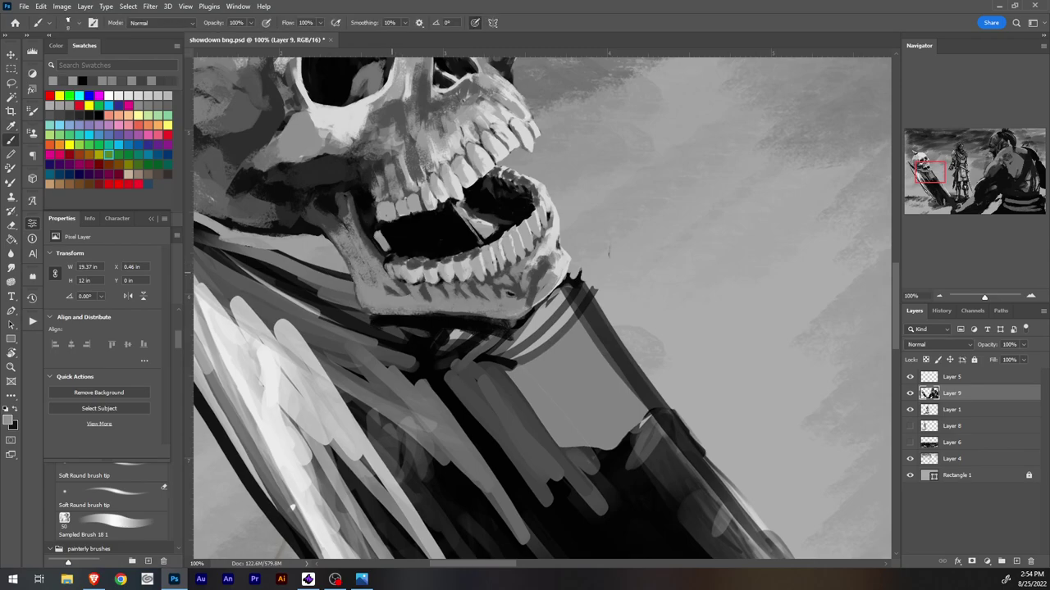
pyautogui.keyDown('alt'); pyautogui.click(389, 258); pyautogui.keyUp('alt')
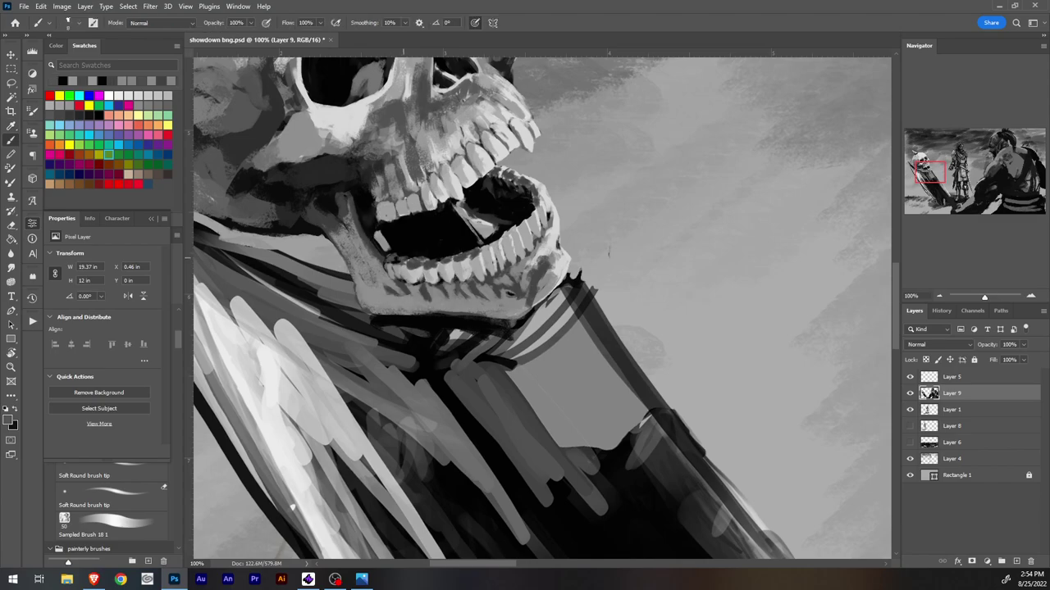
pyautogui.keyDown('alt'); pyautogui.click(398, 261); pyautogui.keyUp('alt')
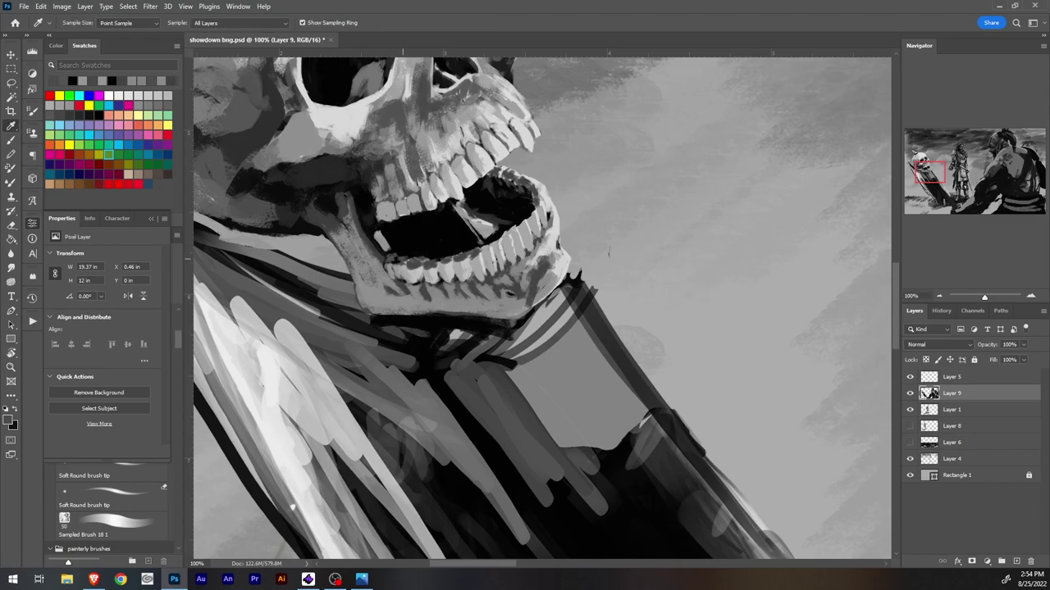
pyautogui.keyDown('alt'); pyautogui.click(396, 259); pyautogui.keyUp('alt')
pyautogui.keyDown('alt'); pyautogui.click(396, 258); pyautogui.keyUp('alt')
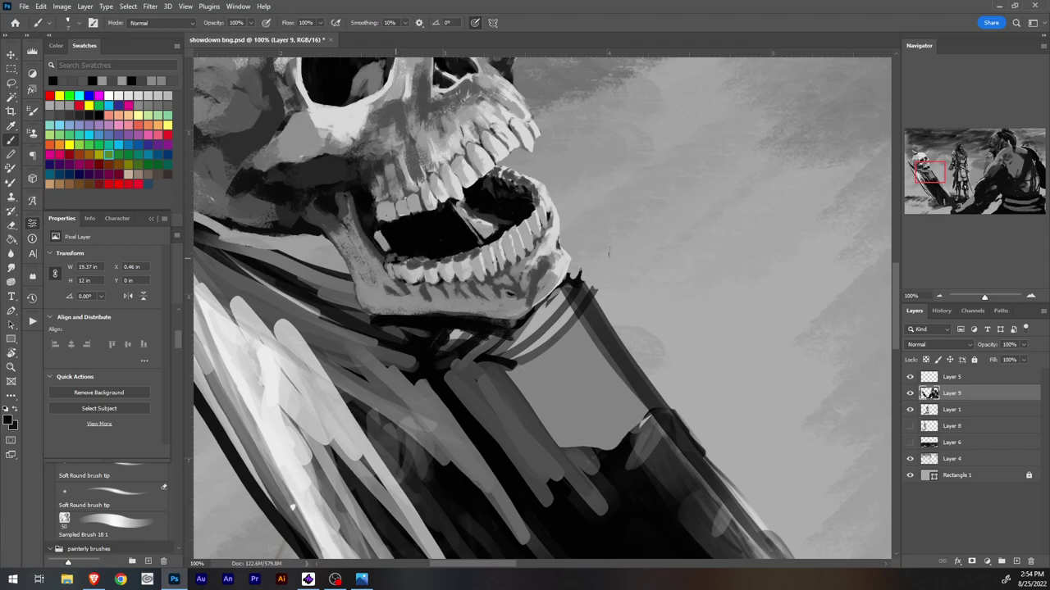
pyautogui.keyDown('alt'); pyautogui.click(385, 256); pyautogui.keyUp('alt')
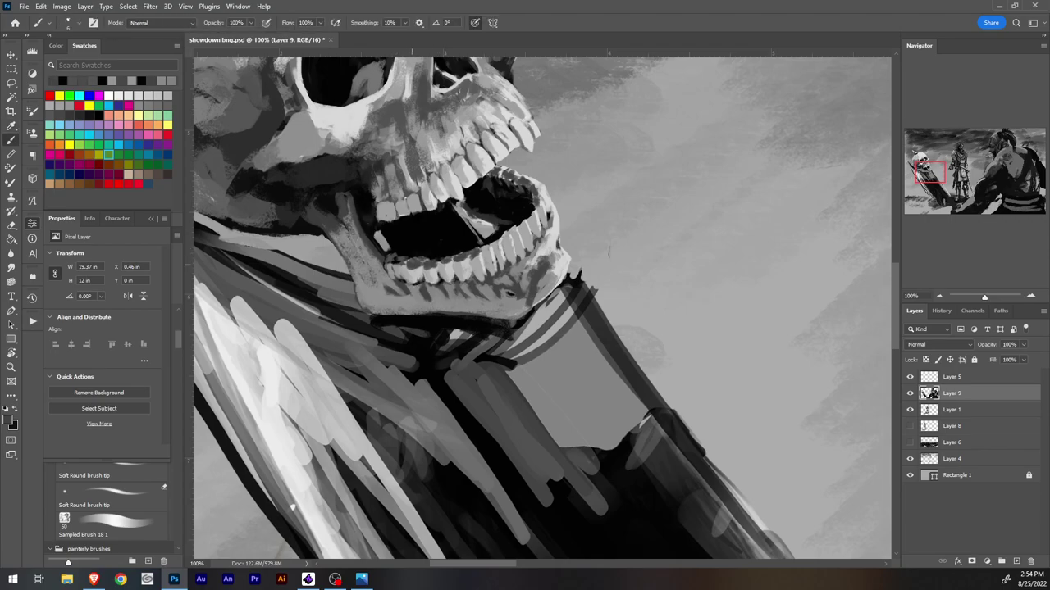
pyautogui.keyDown('alt'); pyautogui.click(400, 270); pyautogui.keyUp('alt')
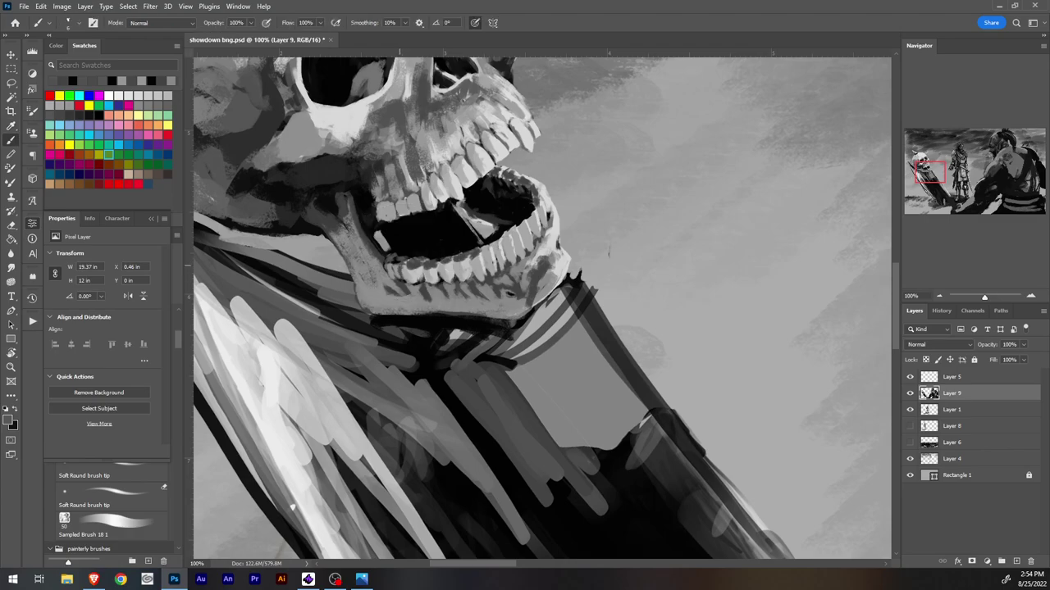
# Step: Darken the inner edge of the rear and middle lower teeth with sampled dark grey and black from the mouth interior
pyautogui.keyDown('alt'); pyautogui.click(608, 253); pyautogui.keyUp('alt')
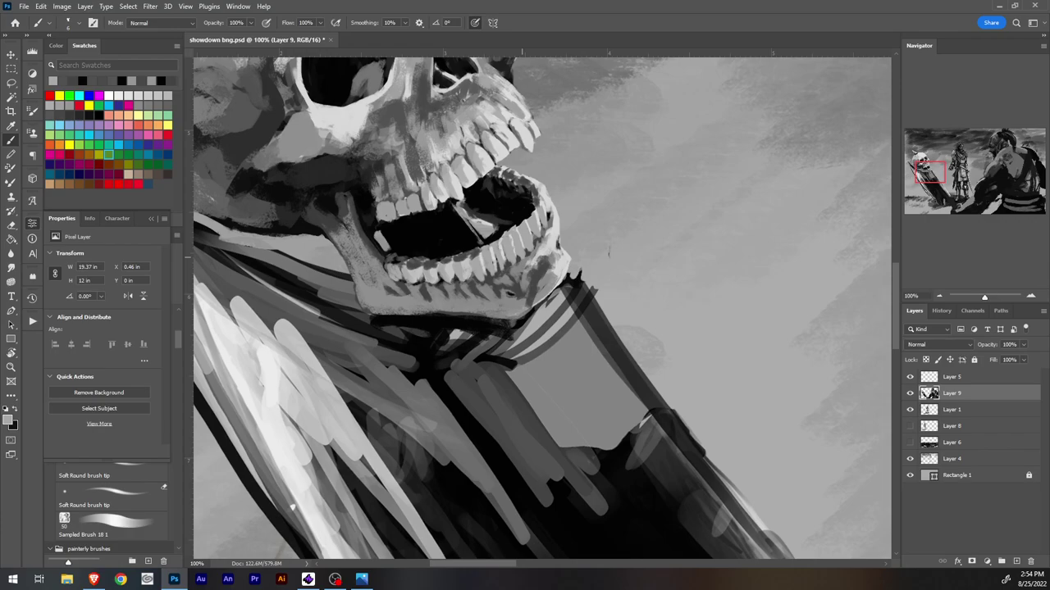
pyautogui.press('alt')
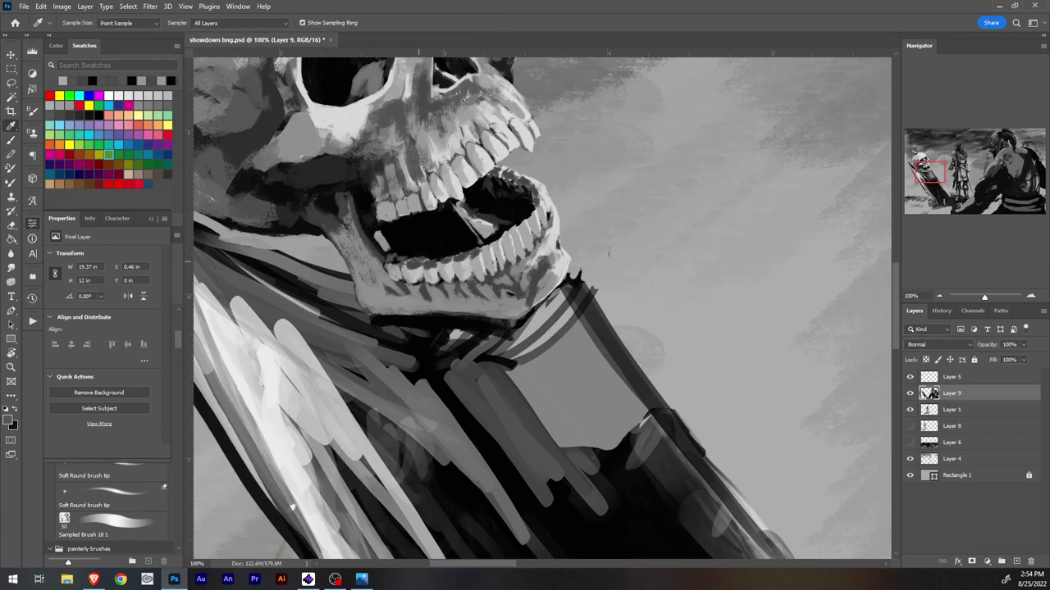
pyautogui.keyDown('alt'); pyautogui.click(423, 258); pyautogui.keyUp('alt')
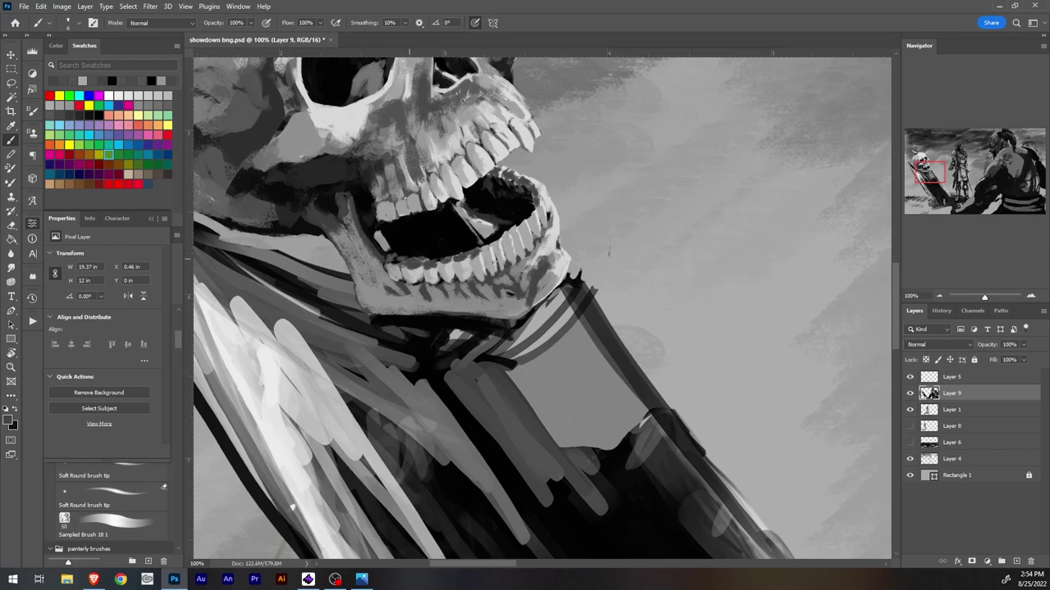
pyautogui.keyDown('alt'); pyautogui.click(410, 277); pyautogui.keyUp('alt')
pyautogui.keyDown('alt'); pyautogui.click(404, 267); pyautogui.keyUp('alt')
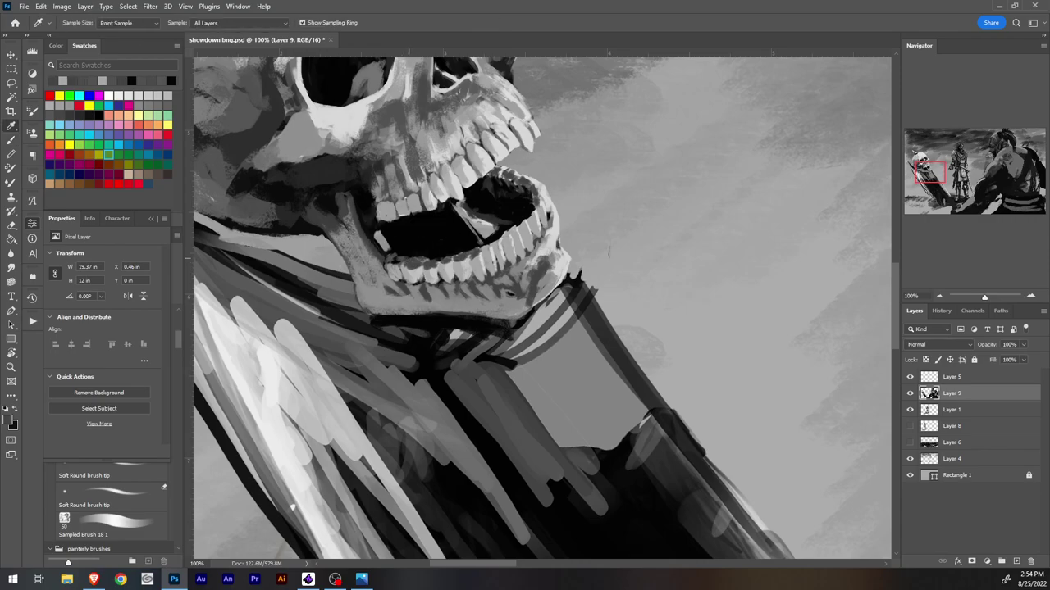
pyautogui.keyDown('alt'); pyautogui.click(403, 267); pyautogui.keyUp('alt')
pyautogui.keyDown('alt'); pyautogui.click(410, 265); pyautogui.keyUp('alt')
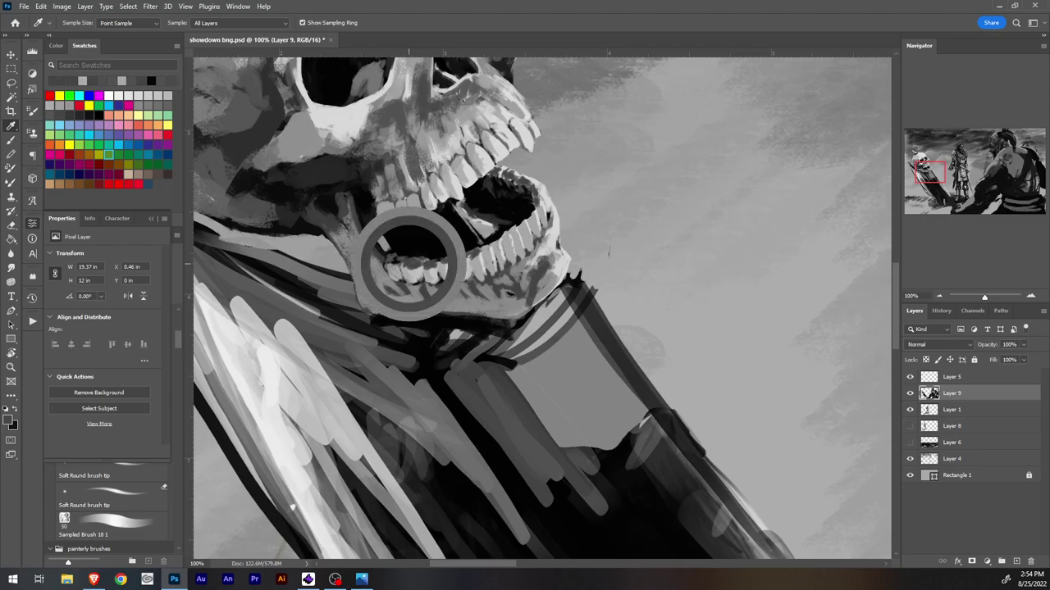
pyautogui.keyDown('alt'); pyautogui.click(418, 253); pyautogui.keyUp('alt')
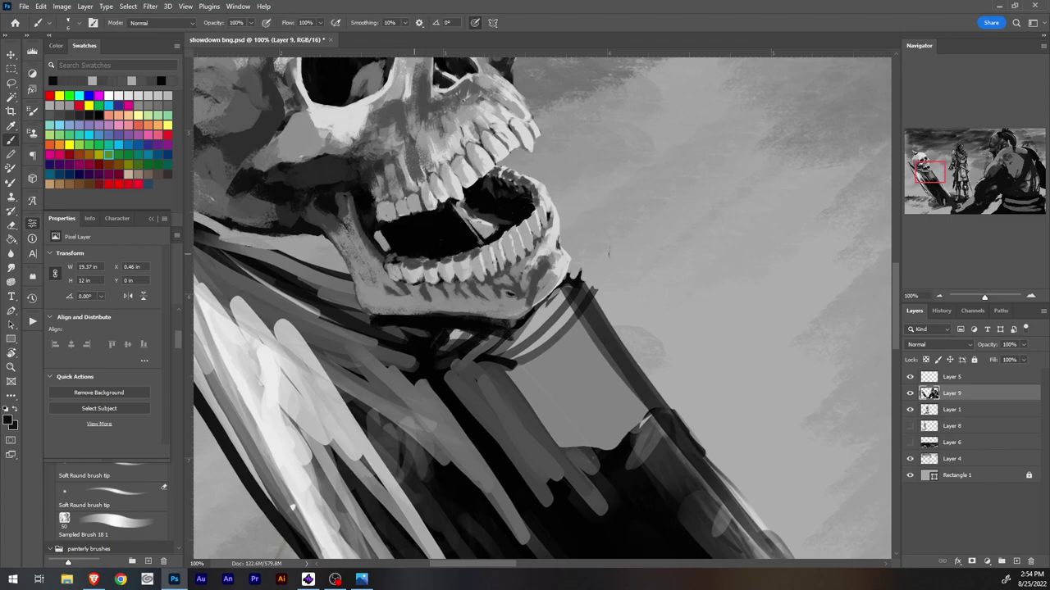
pyautogui.moveTo(413, 259); pyautogui.dragTo(423, 257)
pyautogui.moveTo(438, 259); pyautogui.dragTo(479, 250)
# Step: Touch up the tops of the middle lower teeth with sampled mid and dark greys
pyautogui.keyDown('alt'); pyautogui.click(476, 257); pyautogui.keyUp('alt')
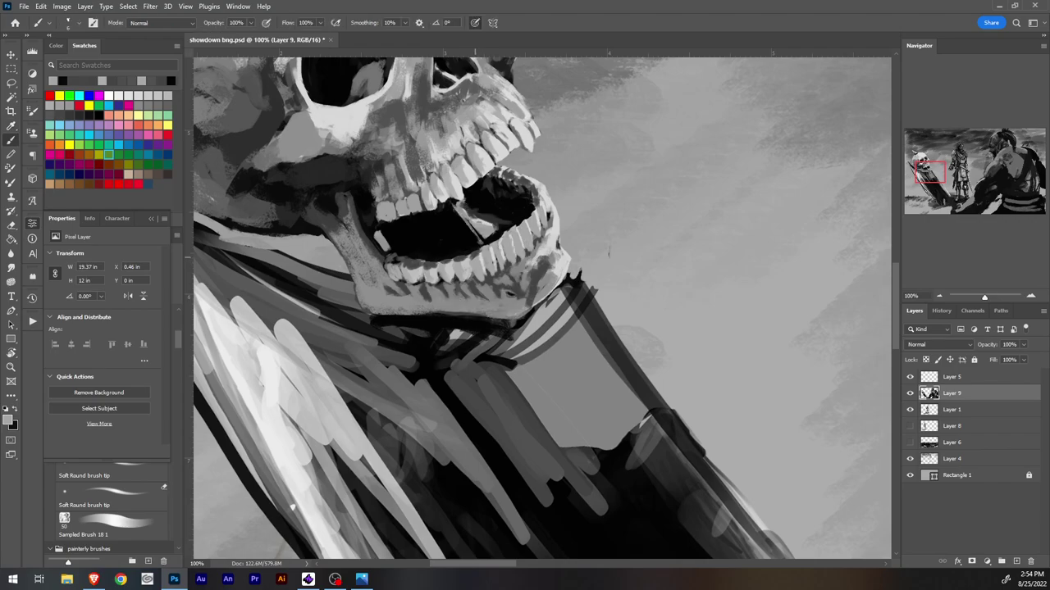
pyautogui.keyDown('alt'); pyautogui.click(476, 251); pyautogui.keyUp('alt')
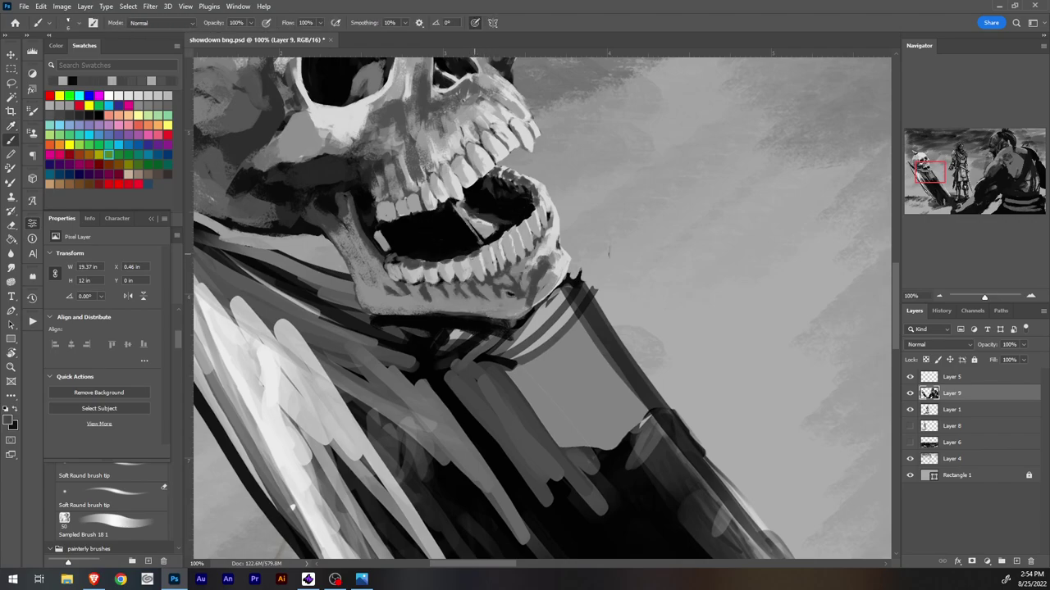
pyautogui.keyDown('alt'); pyautogui.click(471, 260); pyautogui.keyUp('alt')
pyautogui.keyDown('alt'); pyautogui.click(472, 259); pyautogui.keyUp('alt')
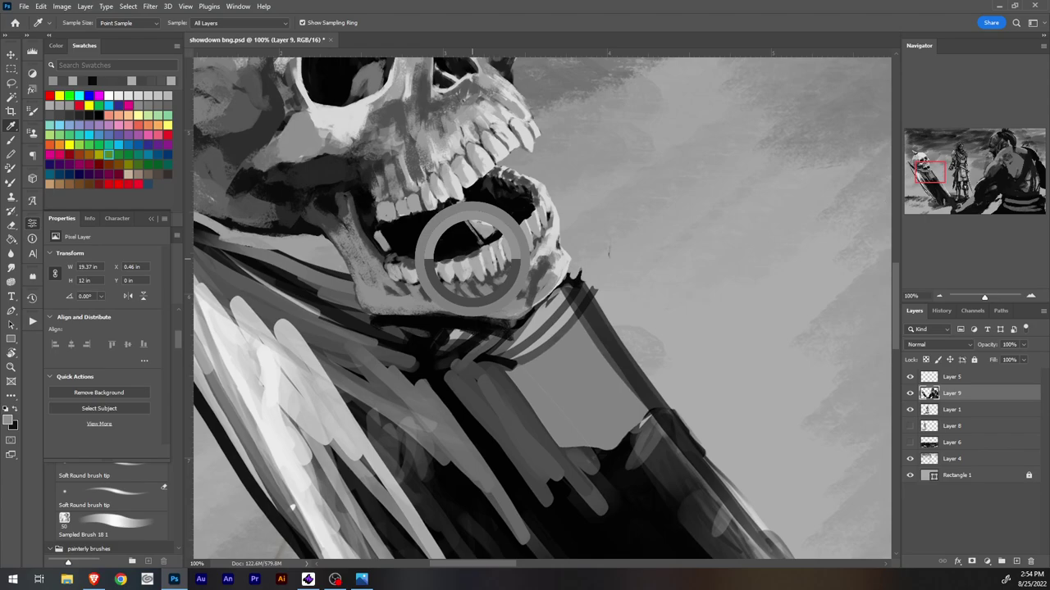
pyautogui.keyDown('alt'); pyautogui.click(479, 258); pyautogui.keyUp('alt')
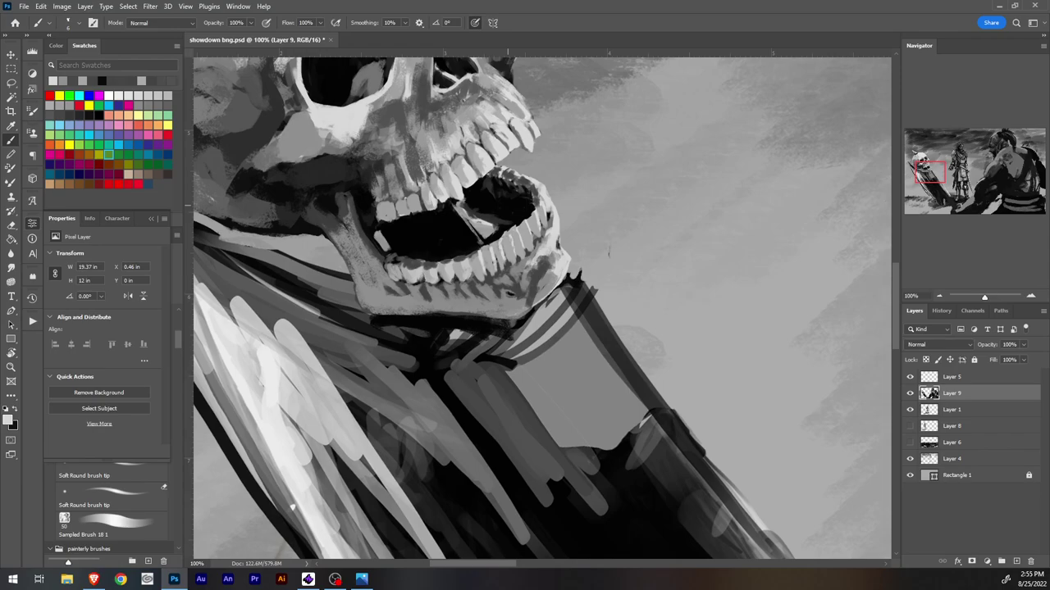
# Step: Refine the base of the rearmost lower tooth with sampled light, mid and dark greys
pyautogui.press('alt')
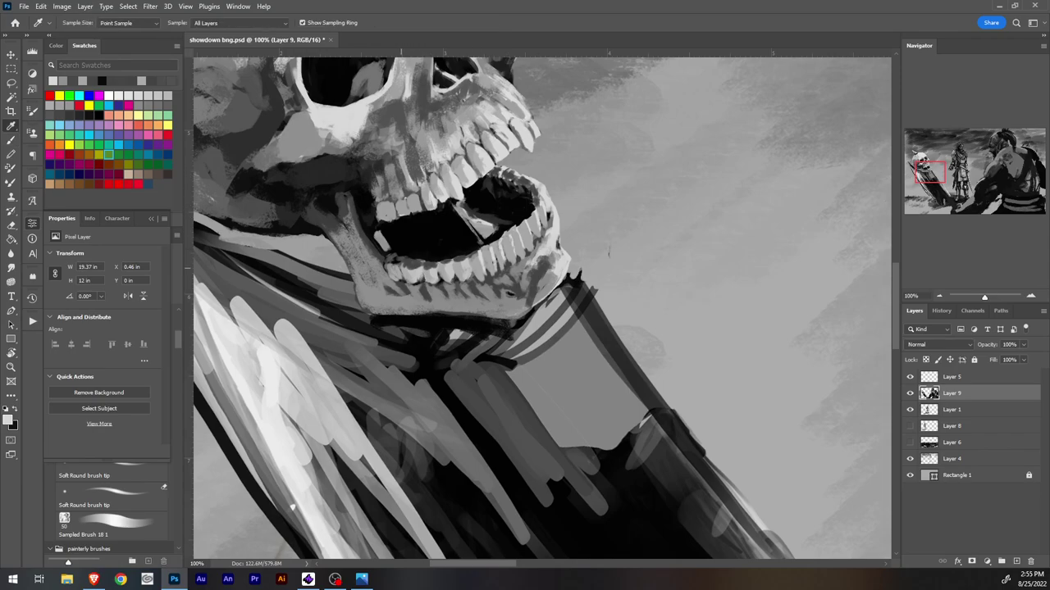
pyautogui.keyDown('alt'); pyautogui.click(394, 272); pyautogui.keyUp('alt')
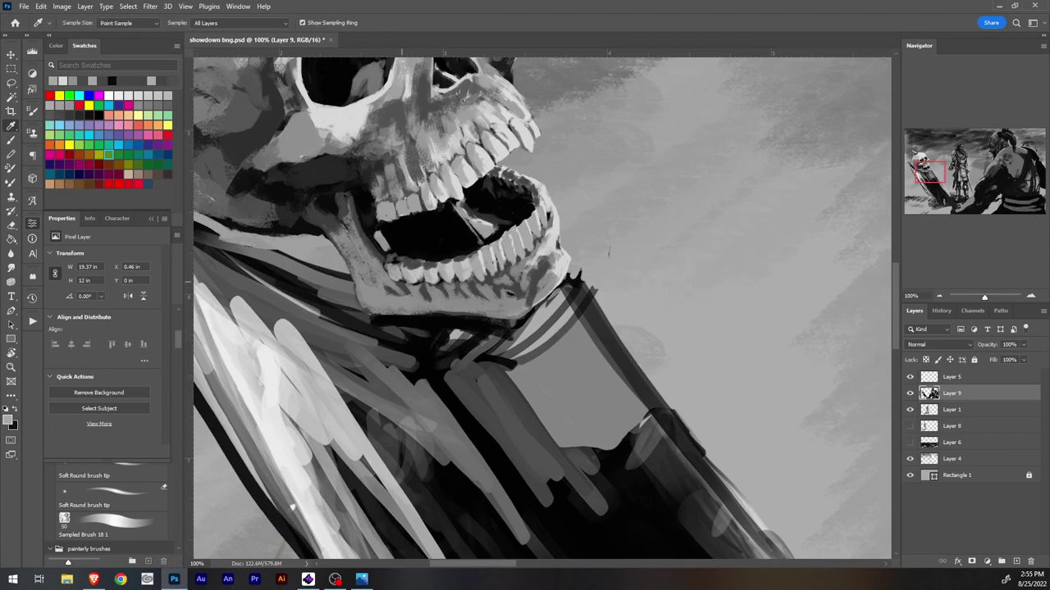
pyautogui.keyDown('alt'); pyautogui.click(399, 277); pyautogui.keyUp('alt')
pyautogui.keyDown('alt'); pyautogui.click(401, 281); pyautogui.keyUp('alt')
pyautogui.moveTo(393, 279); pyautogui.dragTo(386, 273)
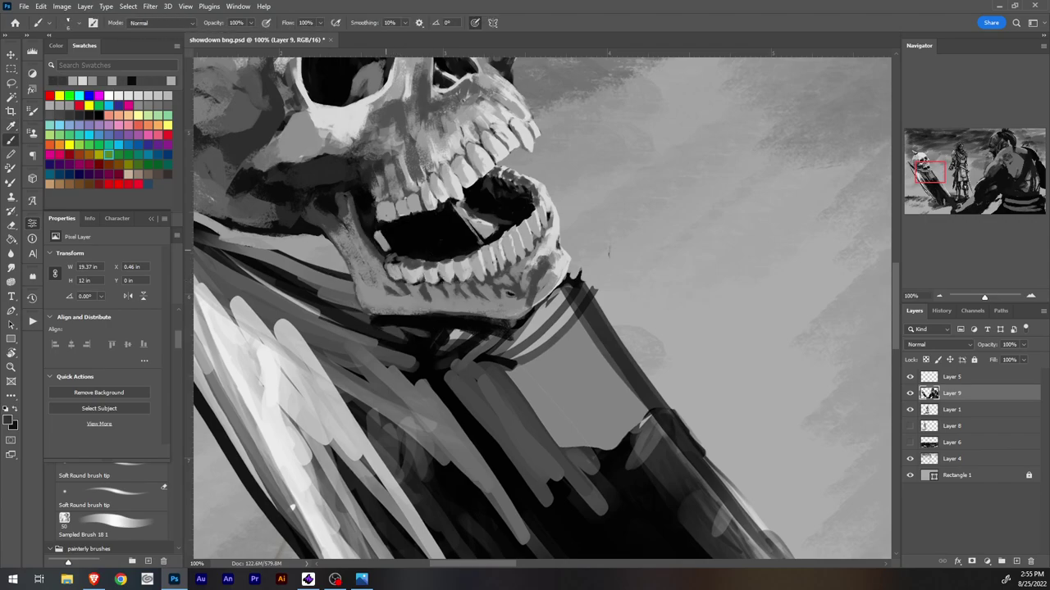
# Step: Examine the repainted teeth and jaw up close and against the standing warrior and the wider composition
pyautogui.scroll(-5, 533, 287)
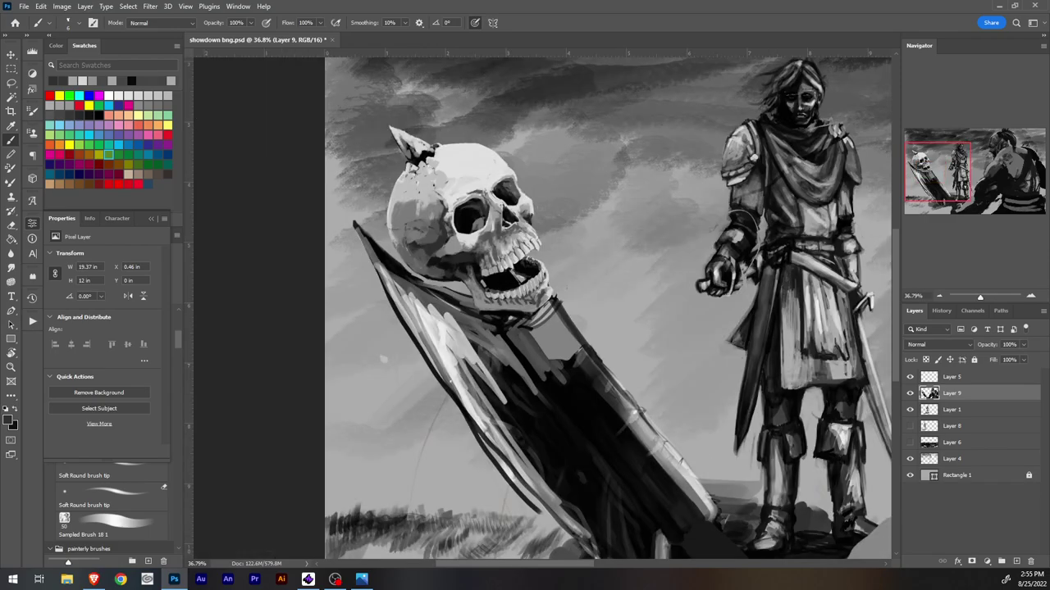
pyautogui.moveTo(623, 287); pyautogui.dragTo(365, 344)
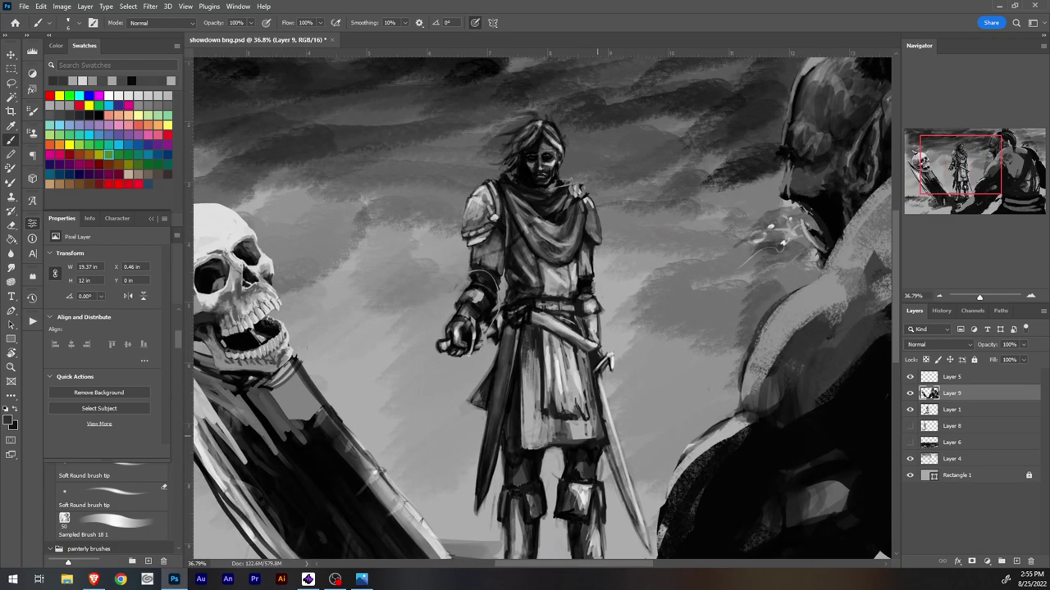
pyautogui.moveTo(960, 165)
pyautogui.mouseDown()
pyautogui.moveTo(985, 184)
pyautogui.moveTo(974, 169)
pyautogui.moveTo(1005, 159)
pyautogui.moveTo(944, 166)
pyautogui.mouseUp()
pyautogui.moveTo(979, 298); pyautogui.dragTo(987, 298)
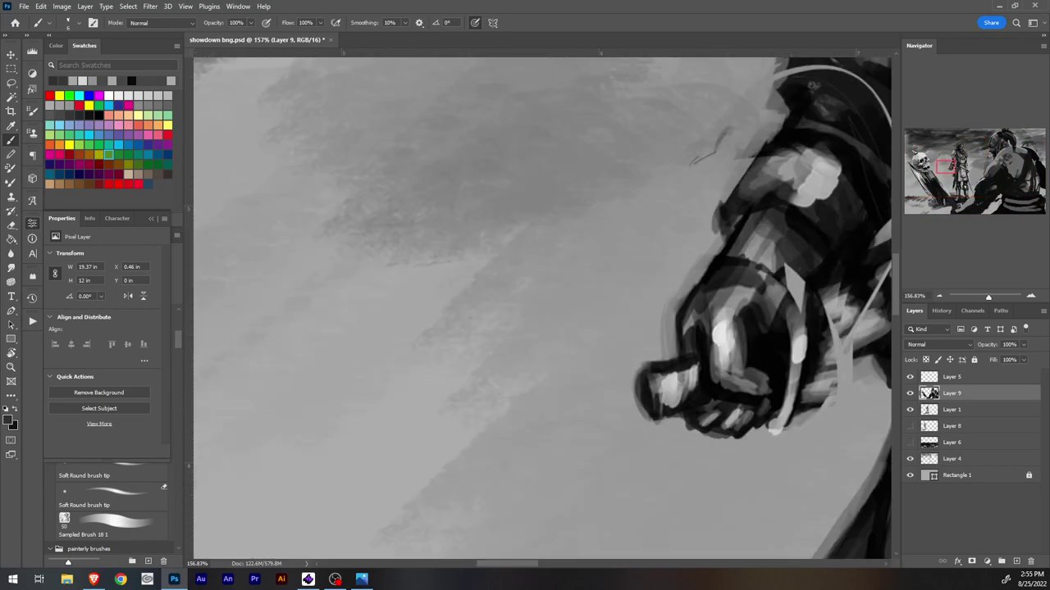
pyautogui.moveTo(944, 167); pyautogui.dragTo(928, 168)
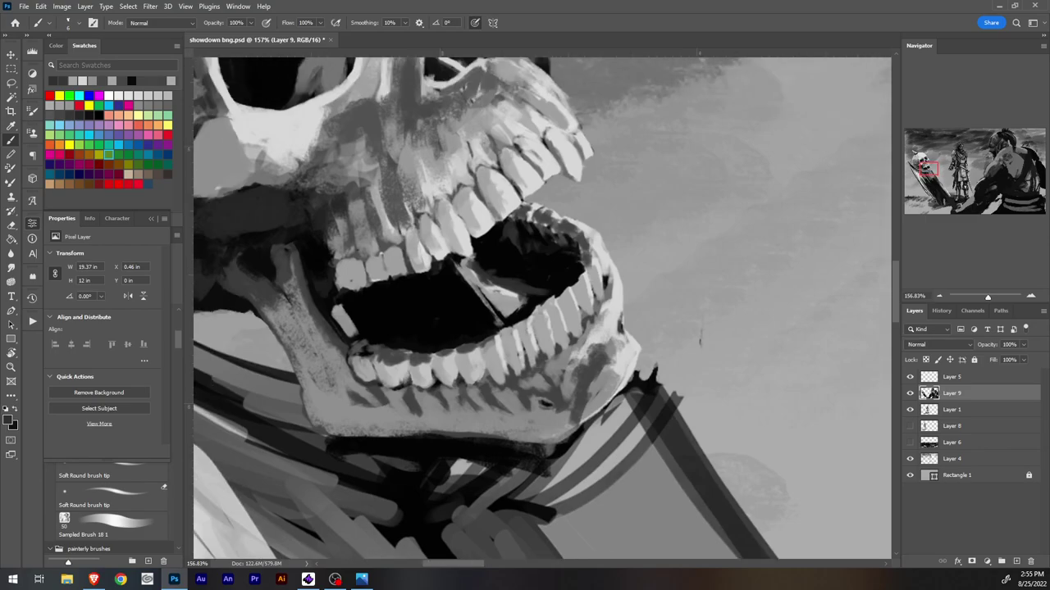
pyautogui.scroll(-4, 552, 311)
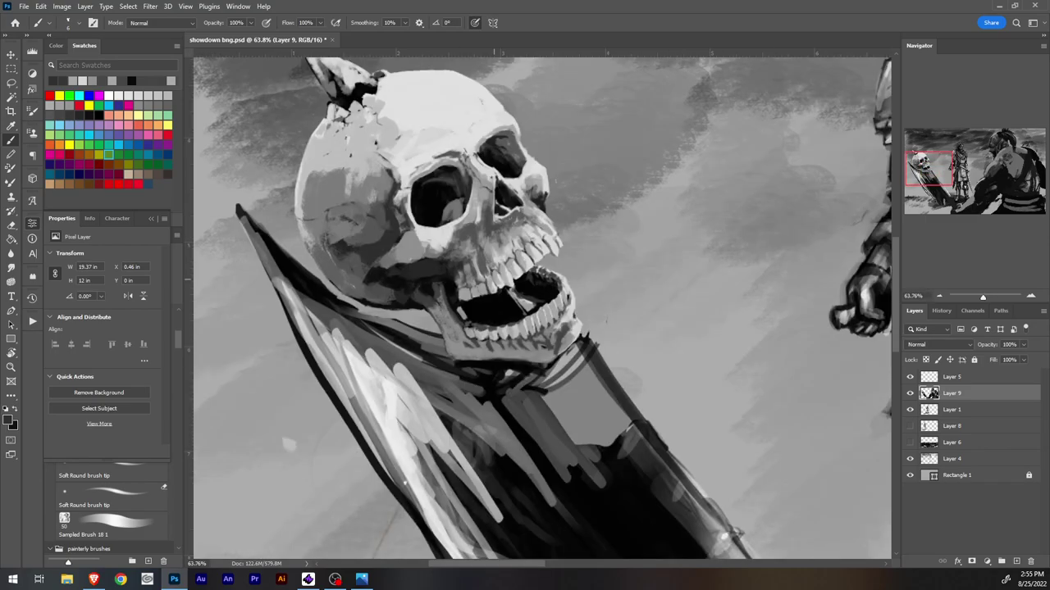
pyautogui.scroll(4, 545, 323)
pyautogui.press('i')
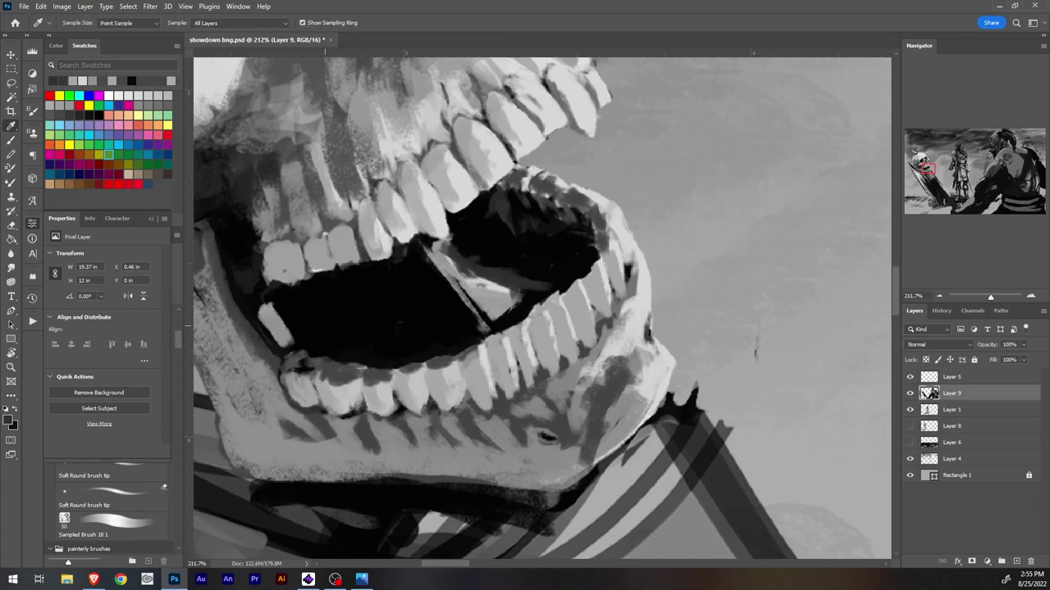
pyautogui.press('b')
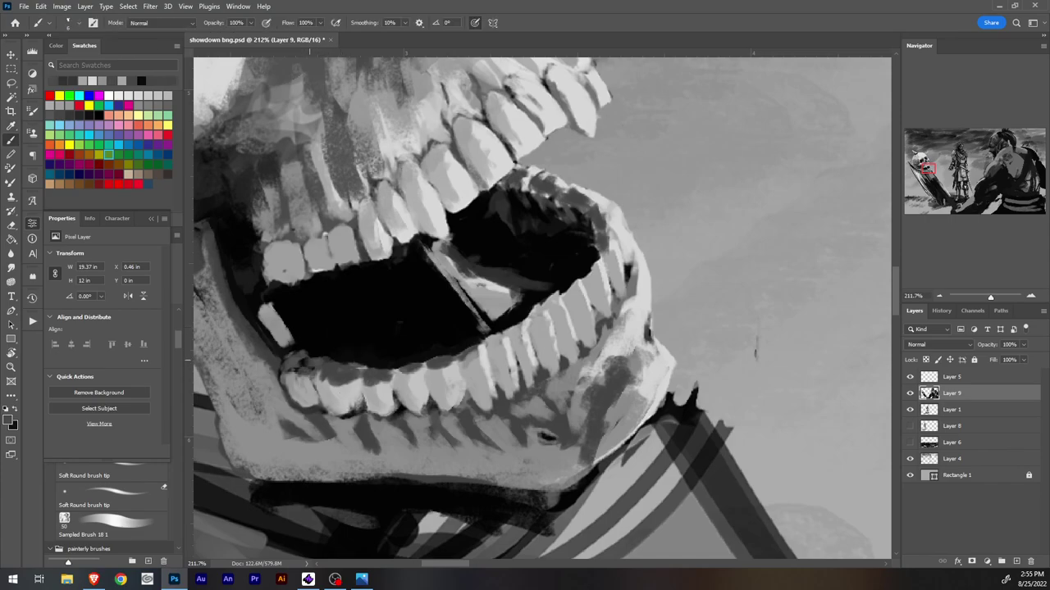
pyautogui.scroll(-1, 546, 312)
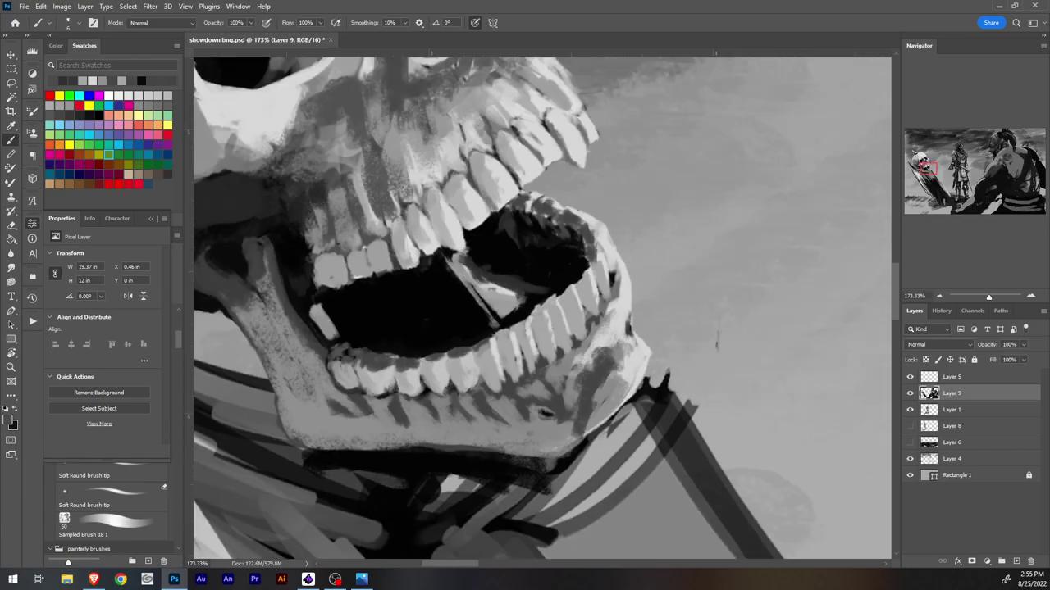
pyautogui.scroll(-4, 541, 308)
# Step: Brush a light grey highlight down the outer edge of the pointed blade shape beneath the skull
pyautogui.moveTo(541, 309); pyautogui.dragTo(605, 393)
pyautogui.press('e')
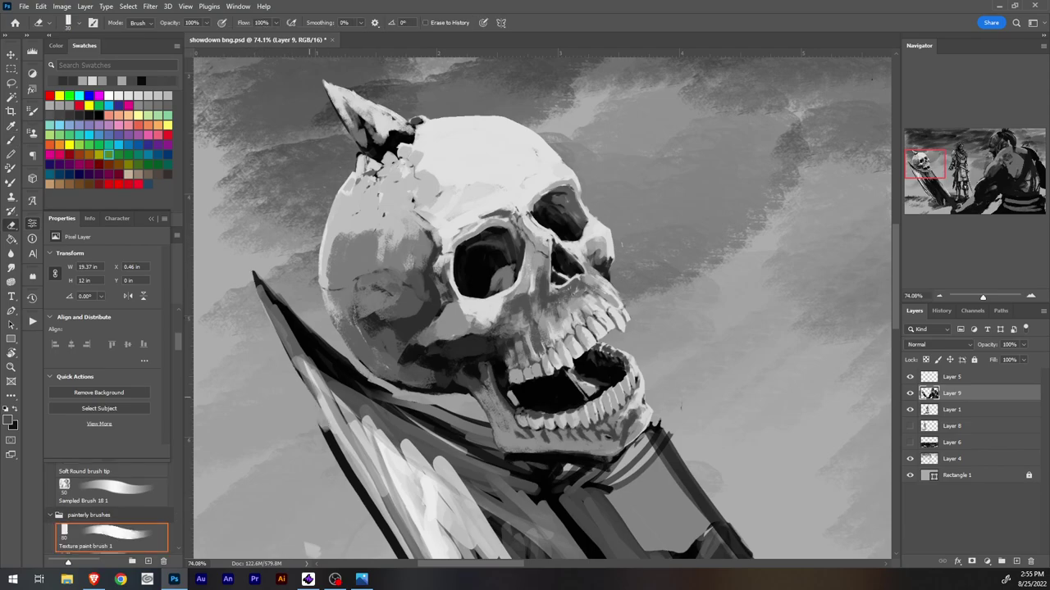
pyautogui.press('b')
pyautogui.moveTo(252, 271); pyautogui.dragTo(333, 442)
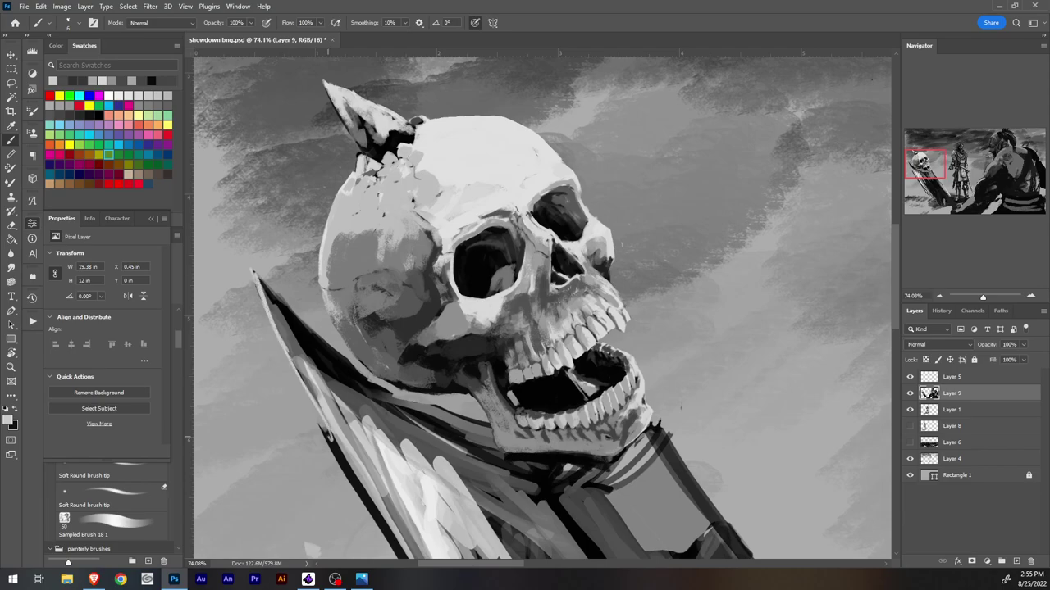
pyautogui.moveTo(277, 310)
pyautogui.mouseDown()
pyautogui.moveTo(341, 459)
pyautogui.moveTo(274, 335)
pyautogui.moveTo(369, 514)
pyautogui.mouseUp()
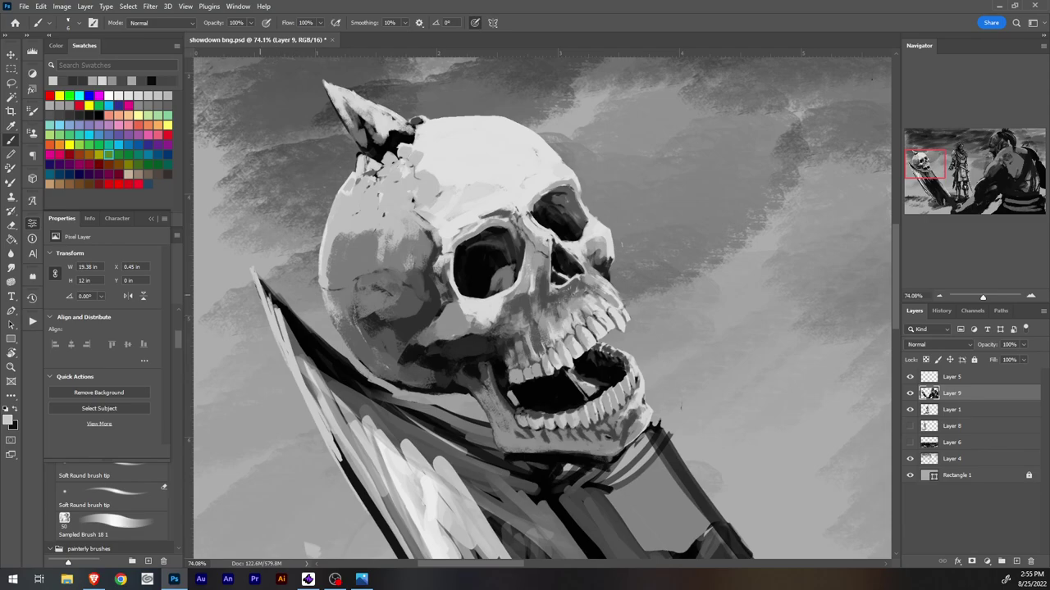
# Step: Thicken the light grey outer edge near the blade's tip with short overlapping strokes
pyautogui.moveTo(261, 284); pyautogui.dragTo(277, 322)
pyautogui.moveTo(256, 286)
pyautogui.mouseDown()
pyautogui.moveTo(284, 342)
pyautogui.moveTo(274, 307)
pyautogui.mouseUp()
pyautogui.moveTo(285, 323); pyautogui.dragTo(300, 342)
pyautogui.moveTo(266, 290); pyautogui.dragTo(277, 309)
pyautogui.moveTo(284, 316); pyautogui.dragTo(300, 343)
# Step: Extend the light grey from the blade's tip along its inner side toward the skull
pyautogui.press('e')
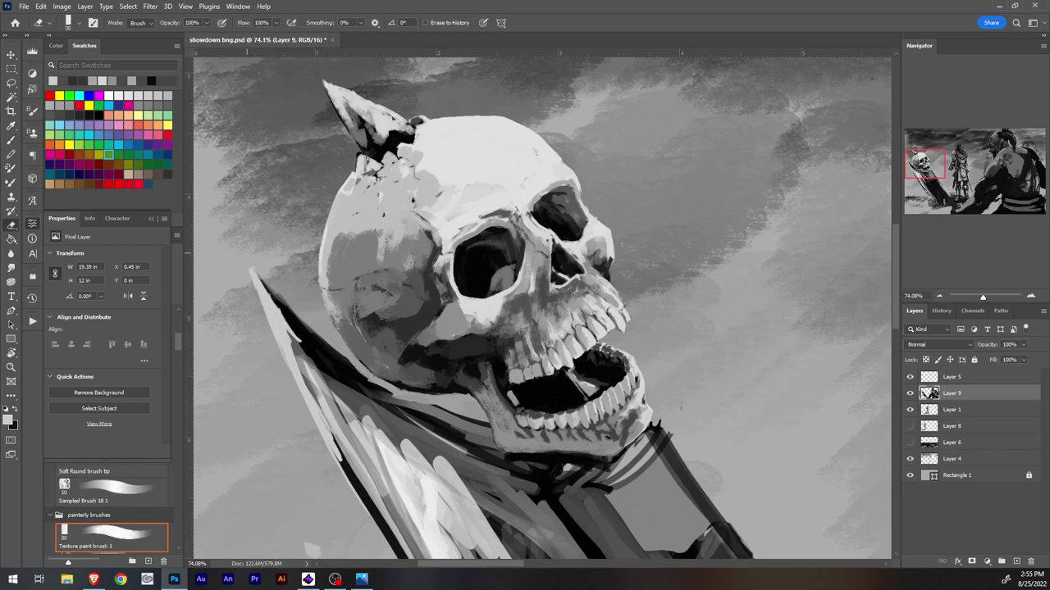
pyautogui.press('b')
pyautogui.moveTo(261, 284); pyautogui.dragTo(290, 320)
pyautogui.moveTo(274, 300); pyautogui.dragTo(328, 366)
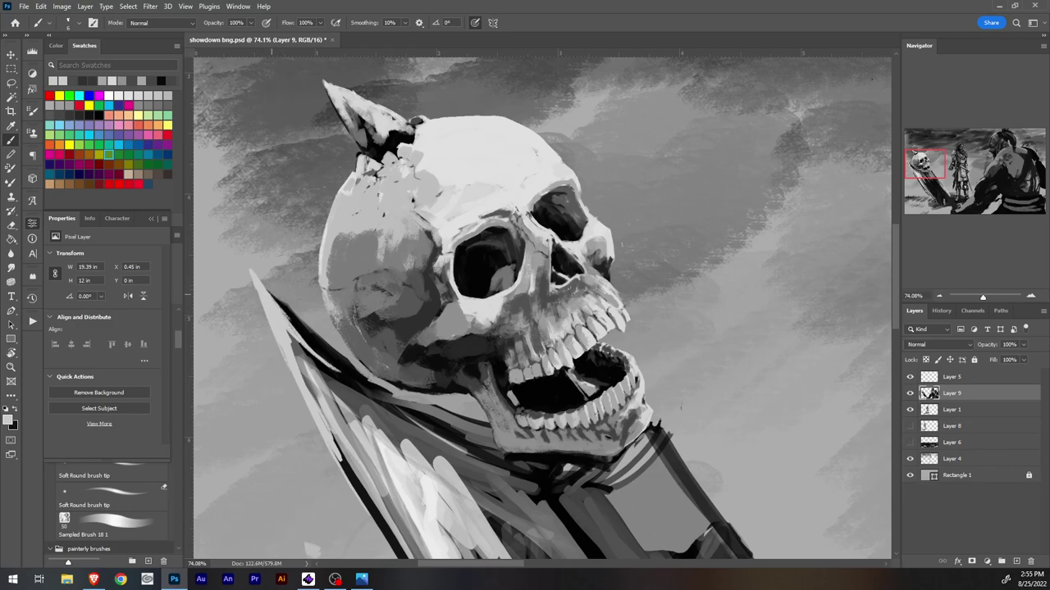
pyautogui.press('e')
pyautogui.press('b')
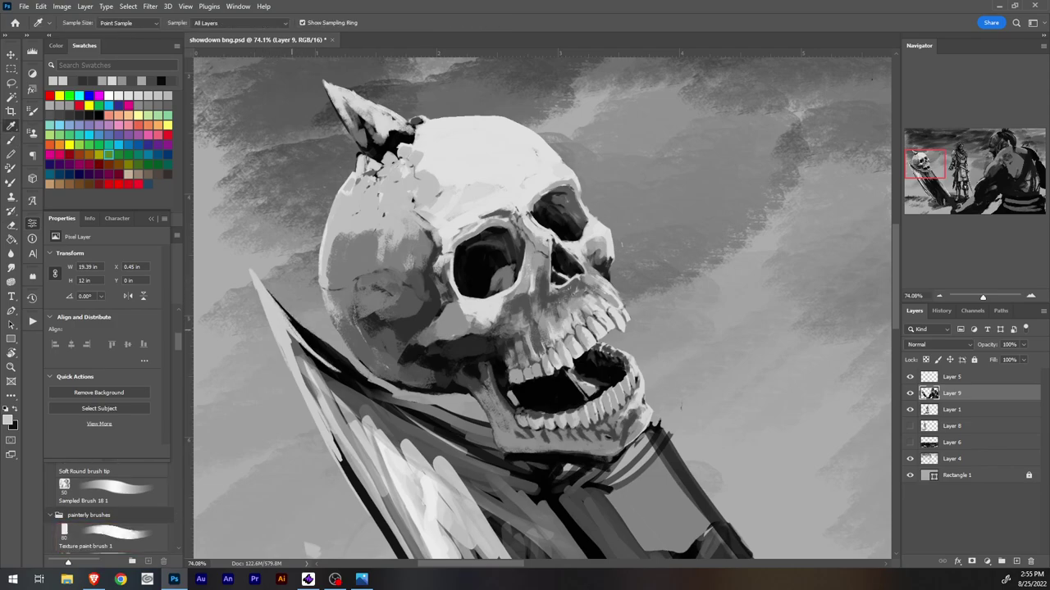
# Step: Paint a light grey rim along the blade's upper edge from near the tip to beneath the back of the skull
pyautogui.moveTo(274, 300); pyautogui.dragTo(327, 346)
pyautogui.moveTo(287, 317); pyautogui.dragTo(369, 376)
pyautogui.moveTo(326, 348); pyautogui.dragTo(387, 392)
pyautogui.moveTo(294, 323); pyautogui.dragTo(306, 334)
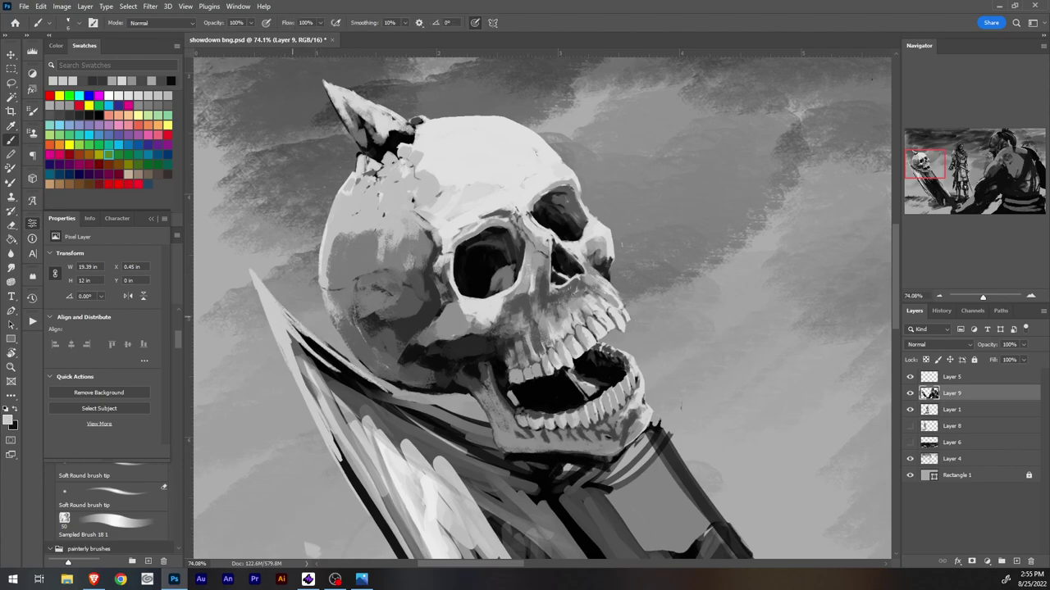
pyautogui.press('r')
pyautogui.press('e')
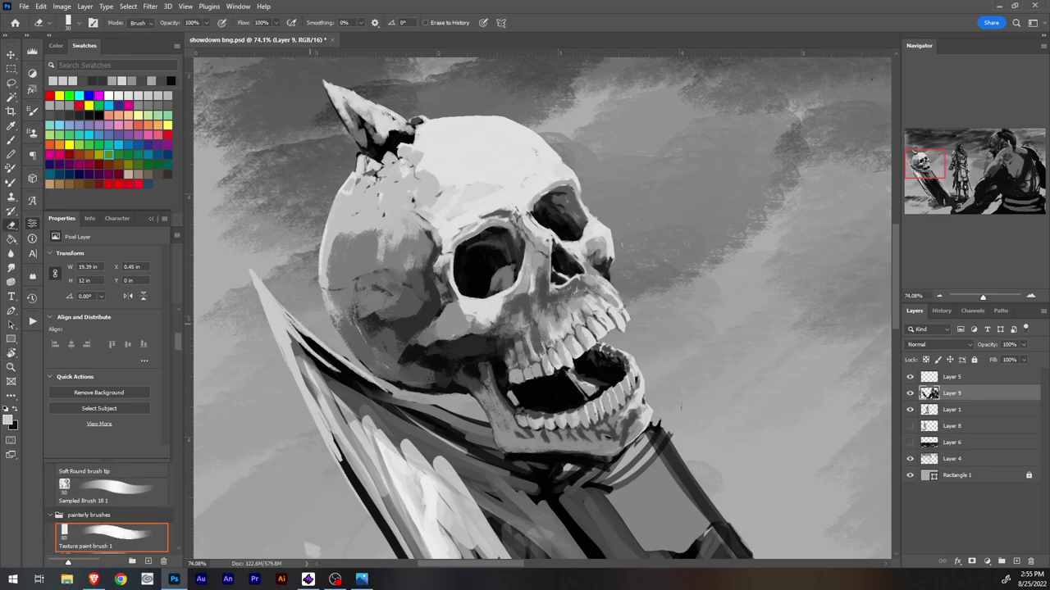
# Step: Shade the blade's bevel with a sampled dark grey, from below the upper rim to the tip
pyautogui.press('i')
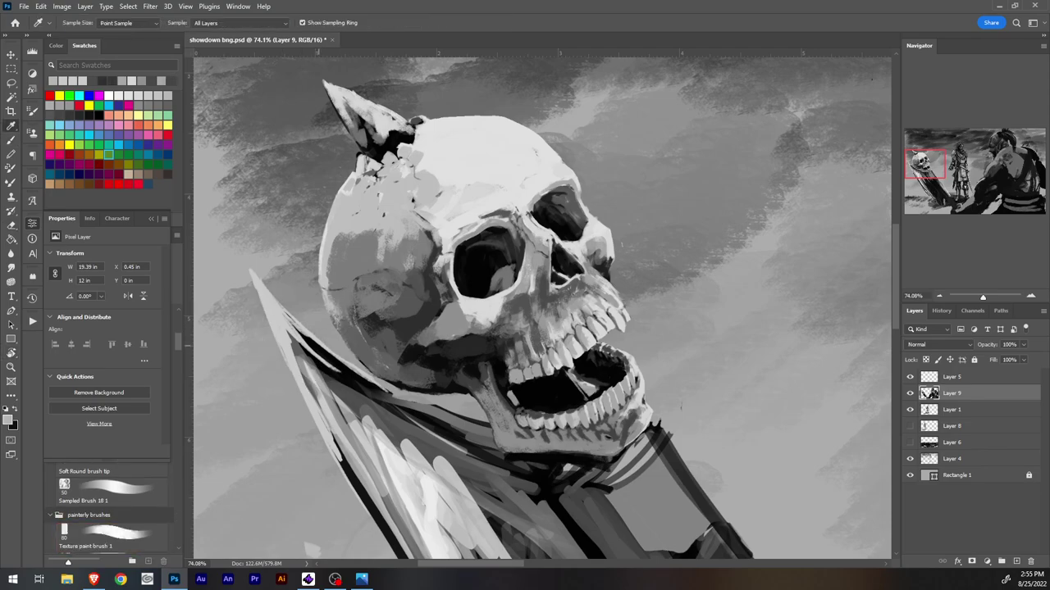
pyautogui.click(294, 349)
pyautogui.press('b')
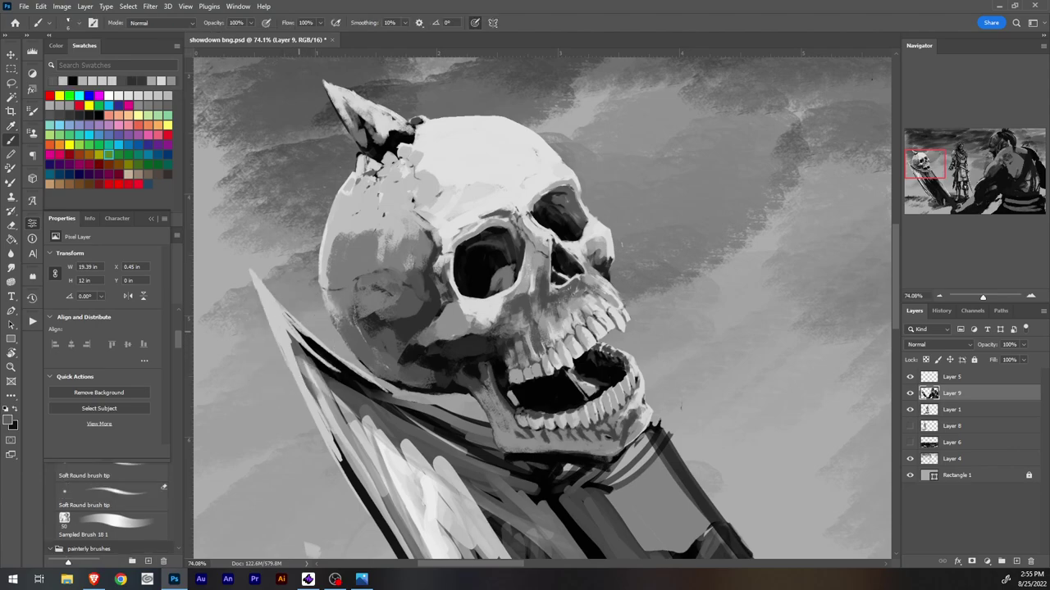
pyautogui.moveTo(277, 312)
pyautogui.mouseDown()
pyautogui.moveTo(320, 358)
pyautogui.moveTo(272, 306)
pyautogui.mouseUp()
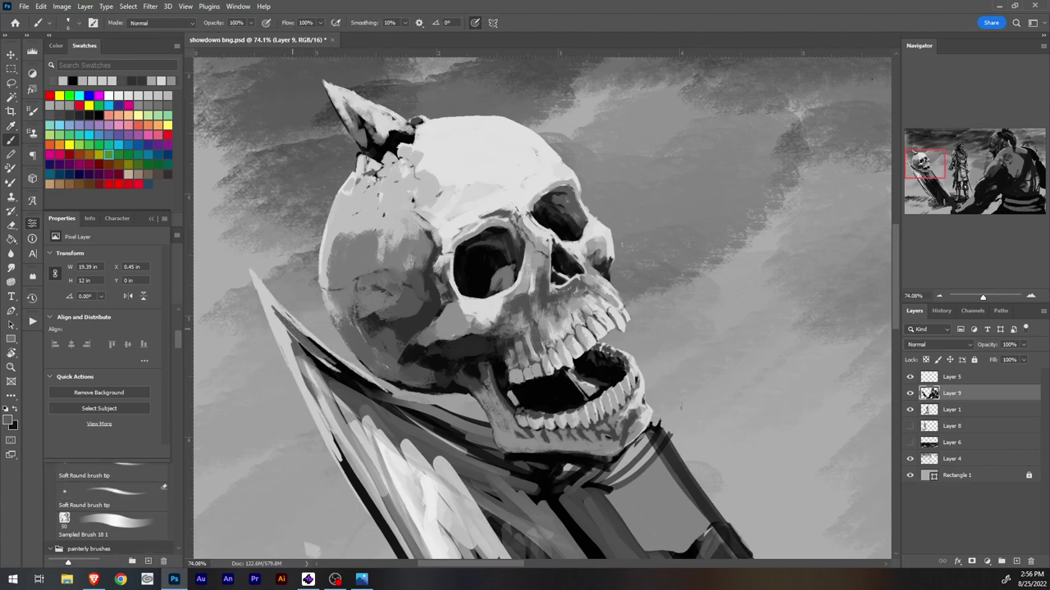
pyautogui.moveTo(319, 348)
pyautogui.mouseDown()
pyautogui.moveTo(267, 296)
pyautogui.moveTo(333, 356)
pyautogui.mouseUp()
pyautogui.moveTo(271, 305); pyautogui.dragTo(252, 273)
# Step: Touch up the blade's tip with sampled light grey and start a sampled dark grey band along the bevel
pyautogui.keyDown('alt'); pyautogui.click(274, 311); pyautogui.keyUp('alt')
pyautogui.moveTo(265, 288); pyautogui.dragTo(254, 276)
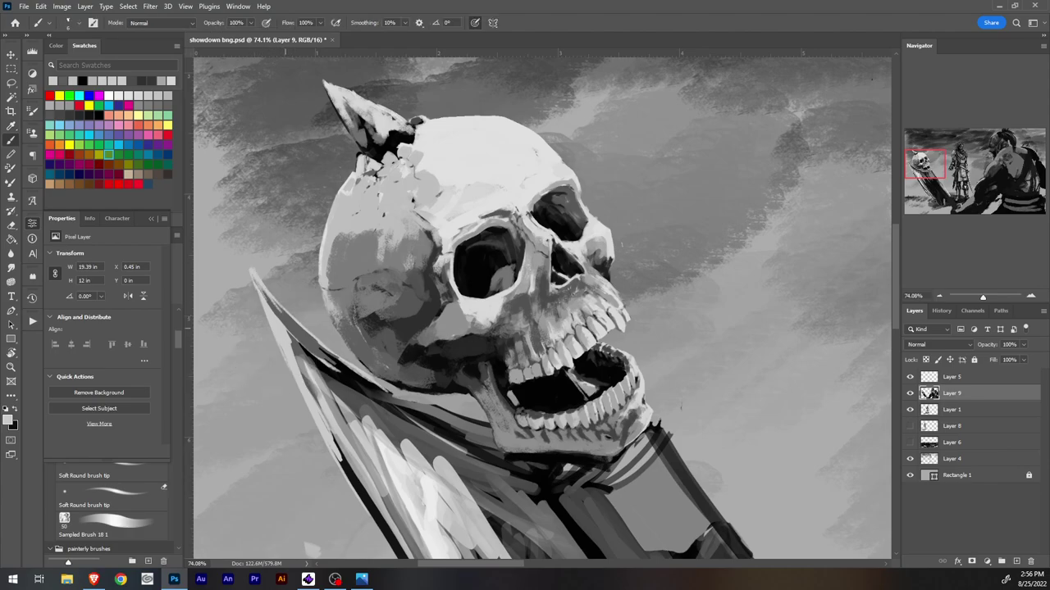
pyautogui.keyDown('alt'); pyautogui.click(315, 344); pyautogui.keyUp('alt')
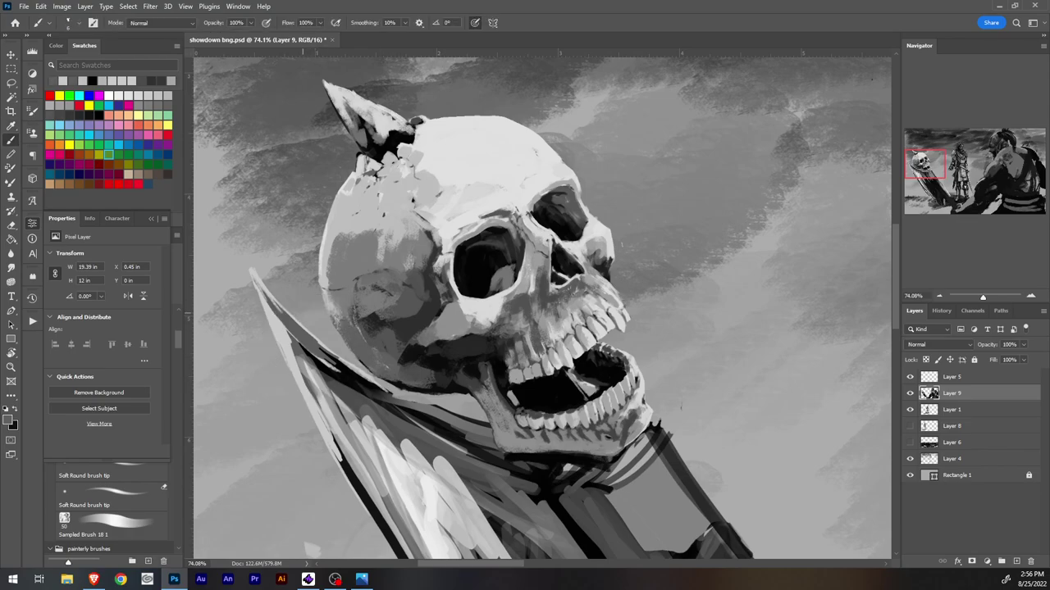
pyautogui.keyDown('alt'); pyautogui.click(314, 348); pyautogui.keyUp('alt')
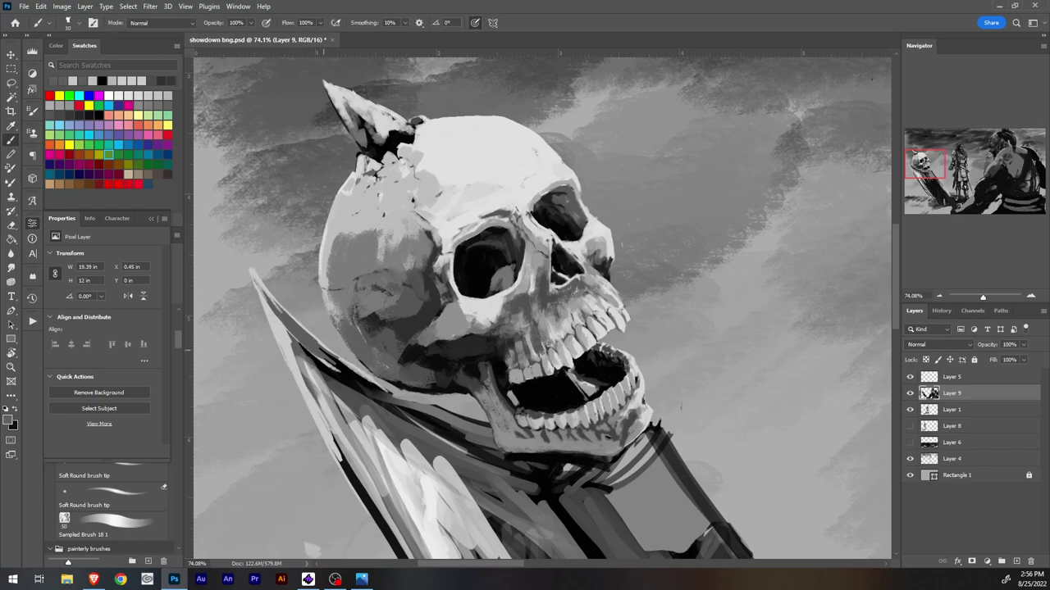
pyautogui.moveTo(319, 349); pyautogui.dragTo(436, 427)
pyautogui.hotkey('ctrl', 'z')
pyautogui.moveTo(346, 380); pyautogui.dragTo(417, 424)
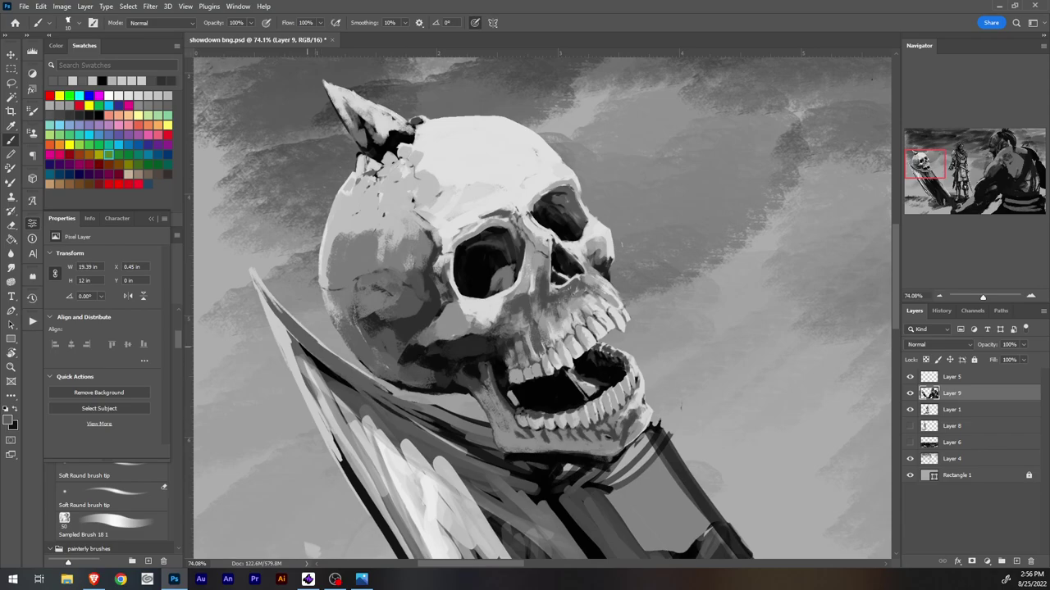
# Step: Smooth the blade's bevel with long overlapping dark grey strokes from below the tip to beneath the skull's jaw
pyautogui.moveTo(310, 349); pyautogui.dragTo(402, 416)
pyautogui.moveTo(326, 366); pyautogui.dragTo(418, 425)
pyautogui.moveTo(362, 391); pyautogui.dragTo(469, 445)
pyautogui.moveTo(397, 416); pyautogui.dragTo(452, 440)
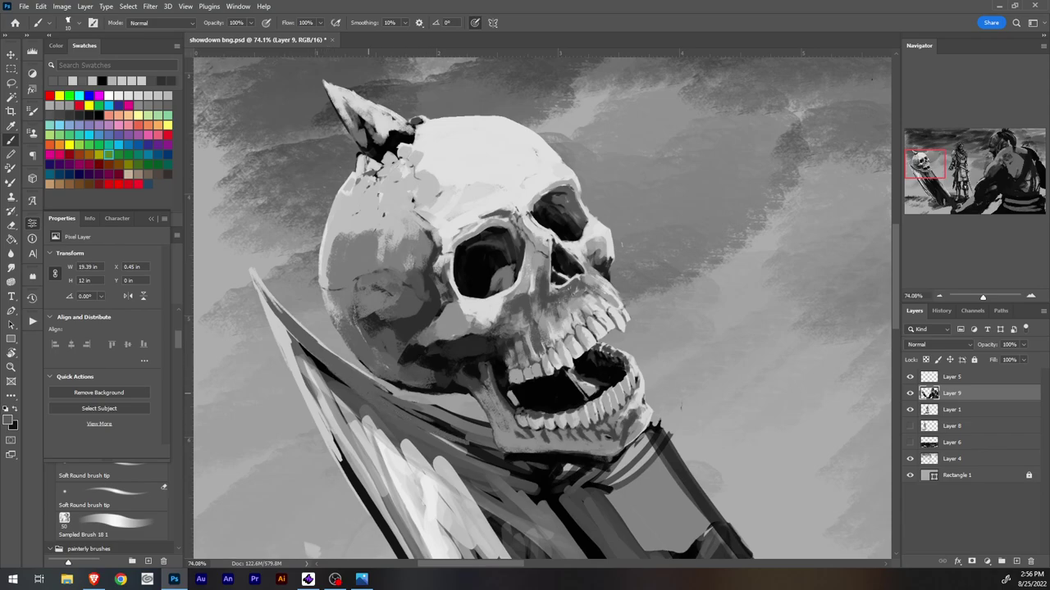
pyautogui.moveTo(369, 395); pyautogui.dragTo(465, 444)
pyautogui.moveTo(375, 389); pyautogui.dragTo(472, 422)
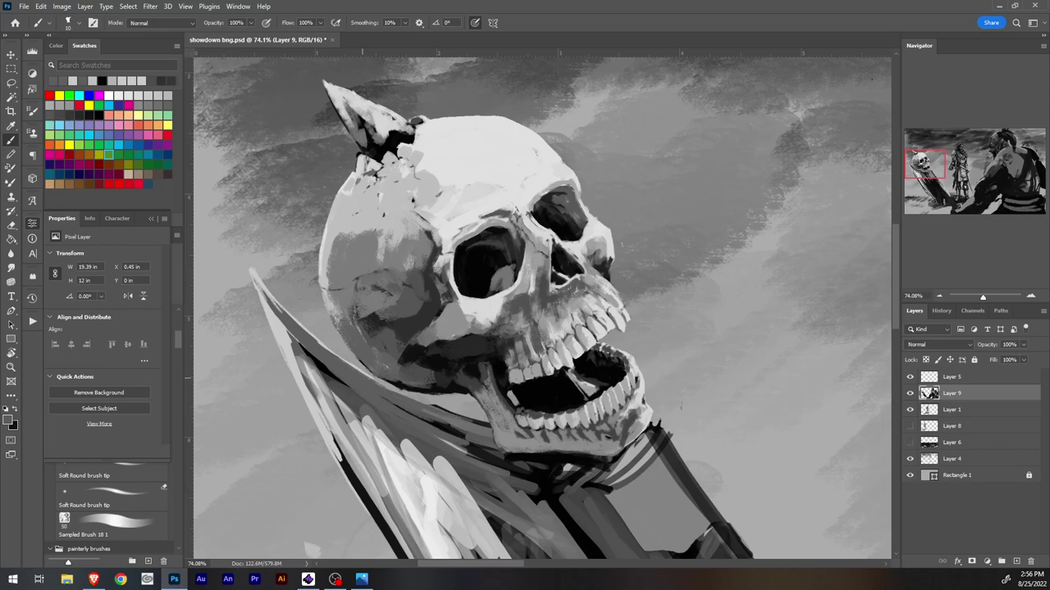
pyautogui.moveTo(376, 385)
pyautogui.mouseDown()
pyautogui.moveTo(471, 418)
pyautogui.moveTo(462, 433)
pyautogui.mouseUp()
pyautogui.moveTo(405, 412); pyautogui.dragTo(494, 462)
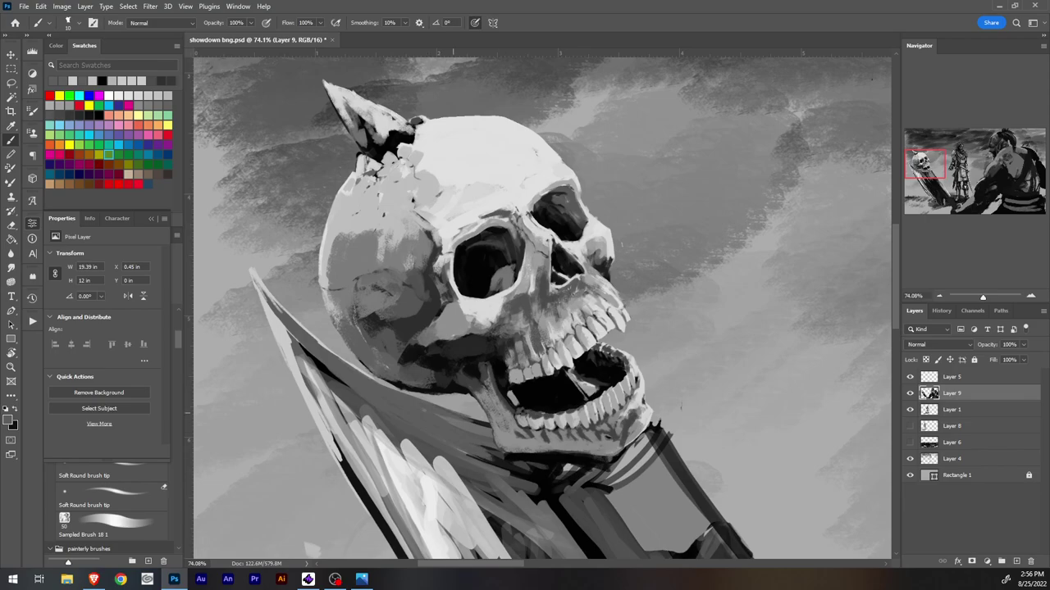
# Step: Clean up the blade's upper edge beneath the skull with a smaller eraser
pyautogui.press('e')
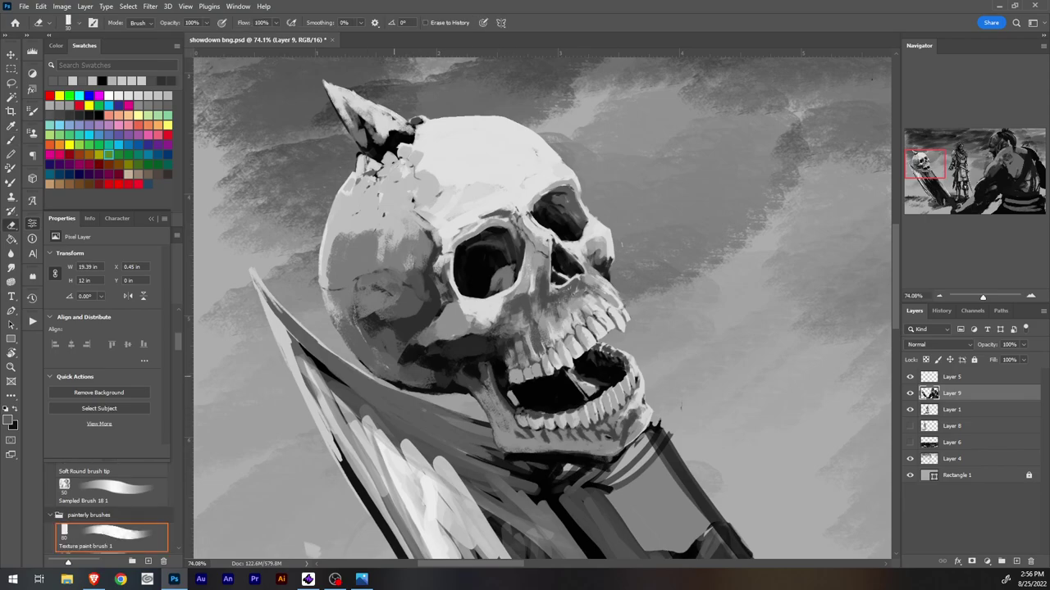
pyautogui.press('[')
pyautogui.press('[')
pyautogui.press('[')
pyautogui.moveTo(354, 366); pyautogui.dragTo(484, 423)
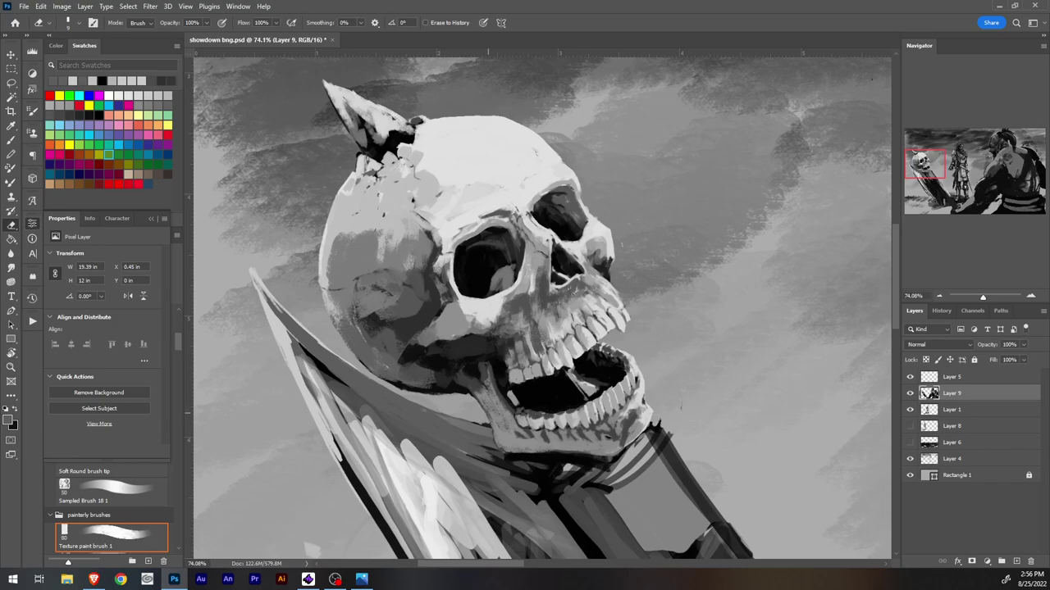
pyautogui.moveTo(476, 423); pyautogui.dragTo(489, 424)
# Step: Cover the rough strokes on the blade's upper face with a sampled dark grey, from the bevel down past the jaw
pyautogui.moveTo(609, 438); pyautogui.dragTo(552, 260)
pyautogui.press('i')
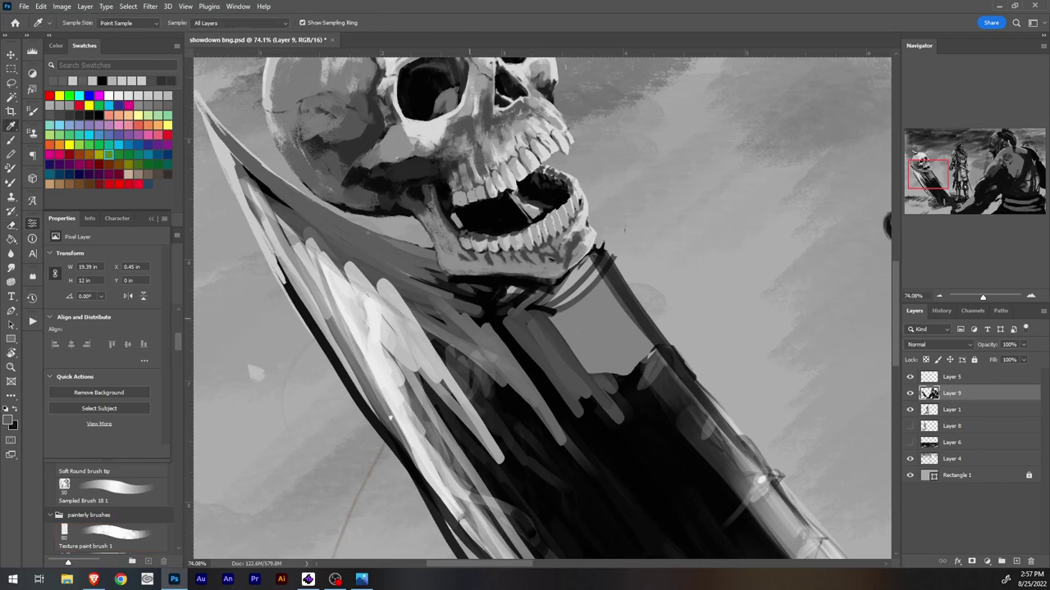
pyautogui.click(464, 367)
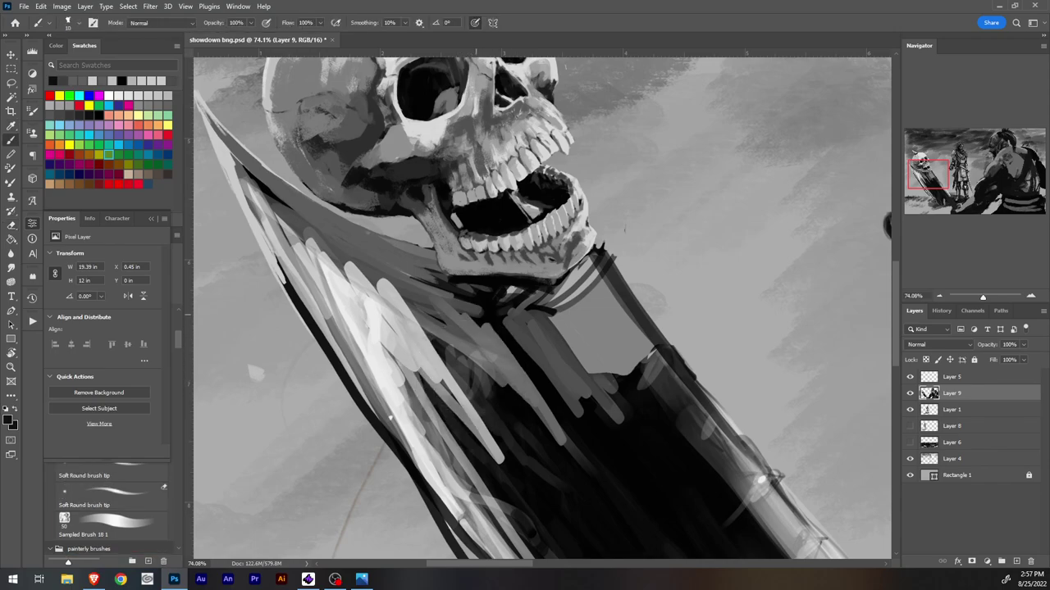
pyautogui.press('b')
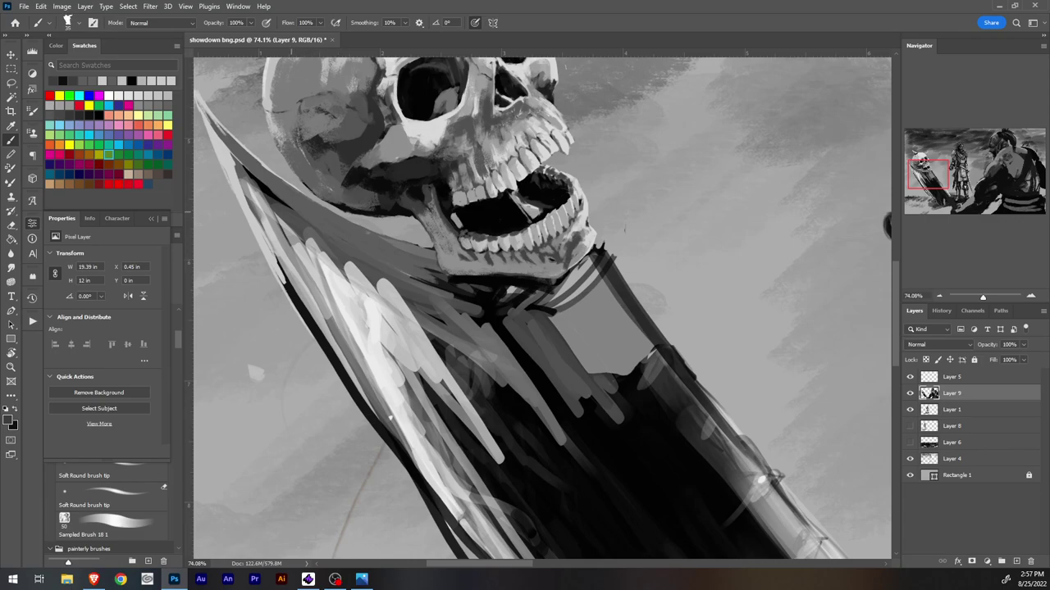
pyautogui.moveTo(289, 225)
pyautogui.mouseDown()
pyautogui.moveTo(293, 238)
pyautogui.moveTo(287, 224)
pyautogui.moveTo(441, 301)
pyautogui.moveTo(434, 296)
pyautogui.mouseUp()
pyautogui.moveTo(346, 251)
pyautogui.mouseDown()
pyautogui.moveTo(484, 310)
pyautogui.moveTo(487, 359)
pyautogui.moveTo(508, 376)
pyautogui.mouseUp()
pyautogui.press(']')
pyautogui.moveTo(502, 328); pyautogui.dragTo(525, 392)
pyautogui.moveTo(520, 353); pyautogui.dragTo(555, 439)
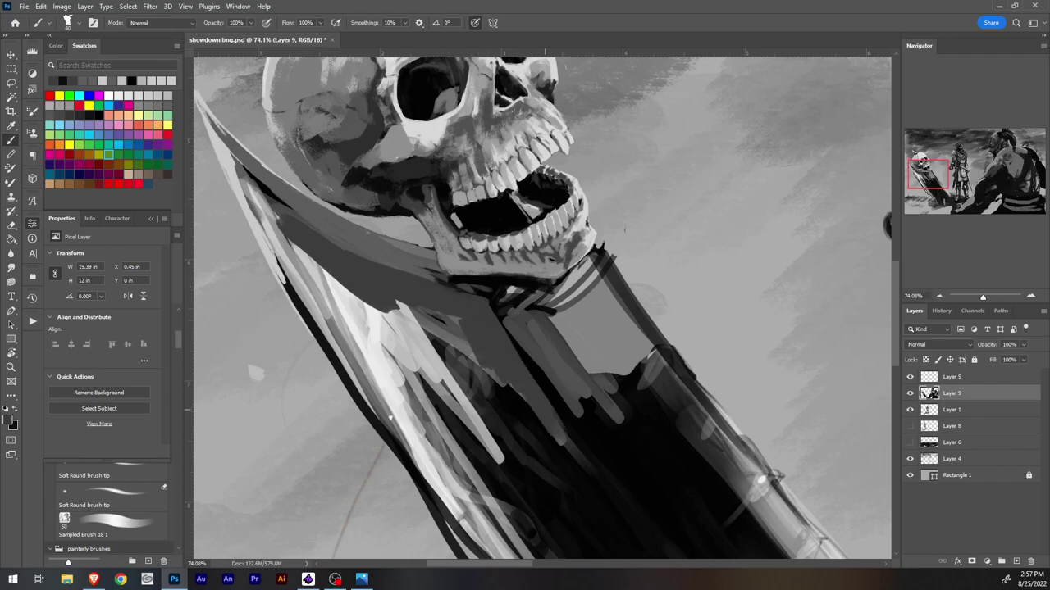
pyautogui.moveTo(562, 385); pyautogui.dragTo(524, 348)
# Step: Extend the dark grey over the light streaks in the middle of the blade's face
pyautogui.scroll(-10, 542, 310)
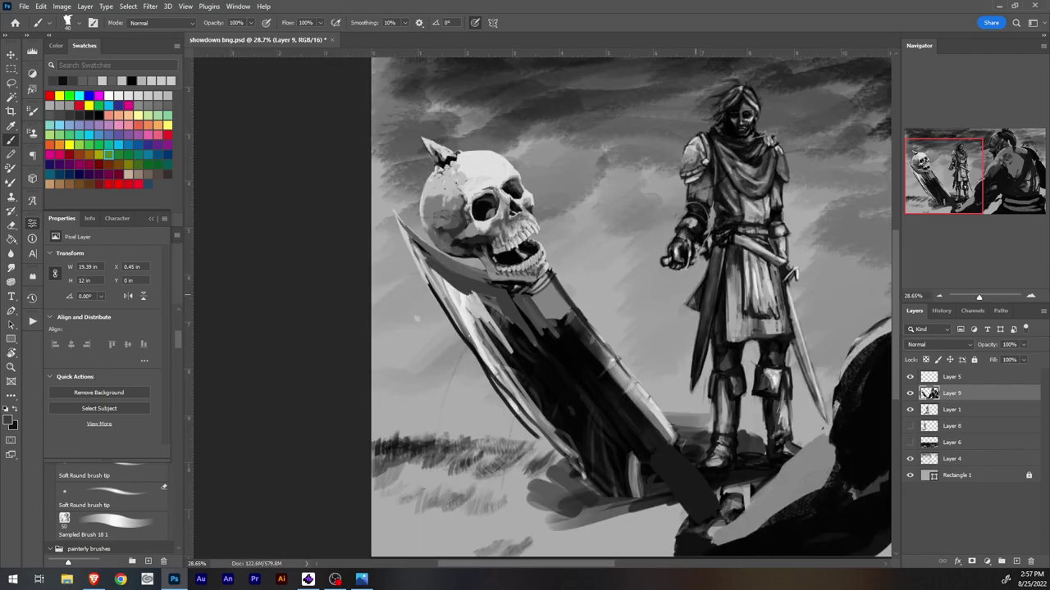
pyautogui.moveTo(469, 294); pyautogui.dragTo(525, 359)
pyautogui.moveTo(471, 295); pyautogui.dragTo(538, 363)
pyautogui.moveTo(508, 320); pyautogui.dragTo(543, 366)
# Step: Paint the blade's face black up to the bevel and restore the bevel's lower border with sampled grey
pyautogui.keyDown('alt'); pyautogui.click(529, 339); pyautogui.keyUp('alt')
pyautogui.keyDown('alt'); pyautogui.click(529, 339); pyautogui.keyUp('alt')
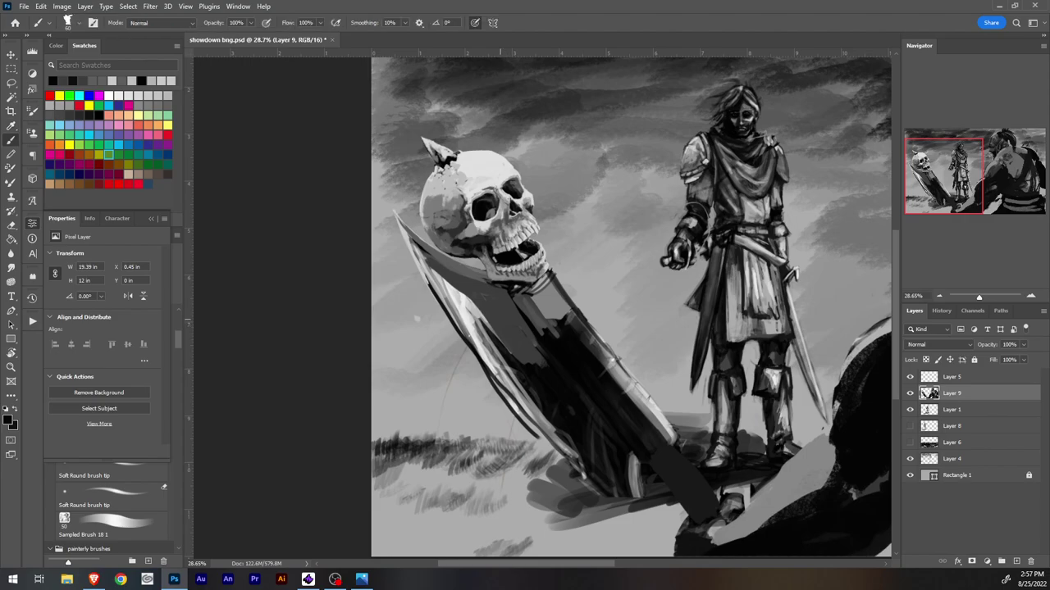
pyautogui.moveTo(485, 304)
pyautogui.mouseDown()
pyautogui.moveTo(528, 361)
pyautogui.moveTo(522, 374)
pyautogui.mouseUp()
pyautogui.moveTo(475, 302); pyautogui.dragTo(492, 331)
pyautogui.moveTo(455, 283); pyautogui.dragTo(474, 316)
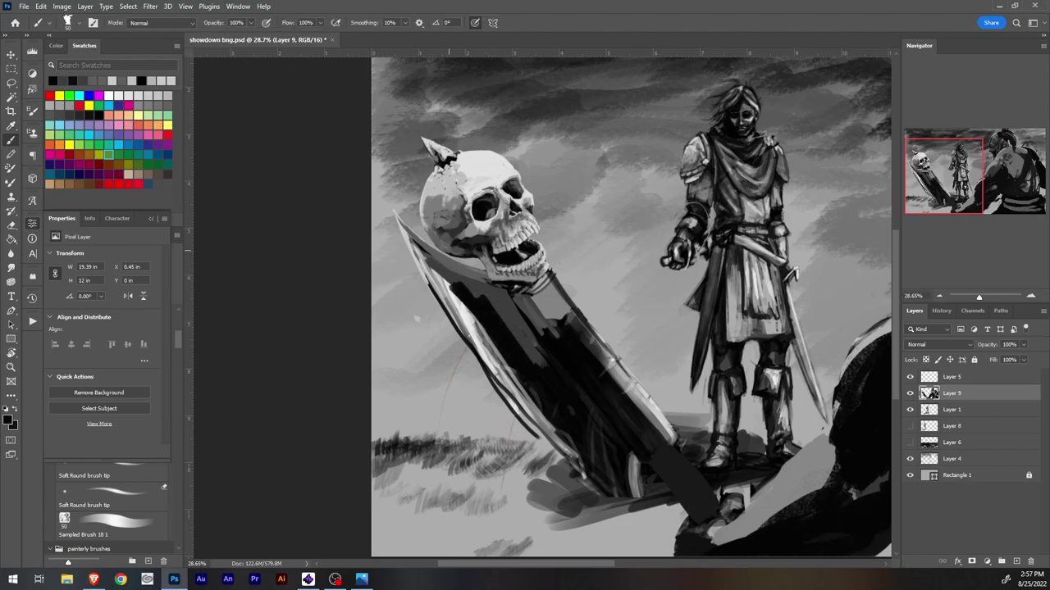
pyautogui.moveTo(415, 248)
pyautogui.mouseDown()
pyautogui.moveTo(451, 281)
pyautogui.moveTo(505, 301)
pyautogui.mouseUp()
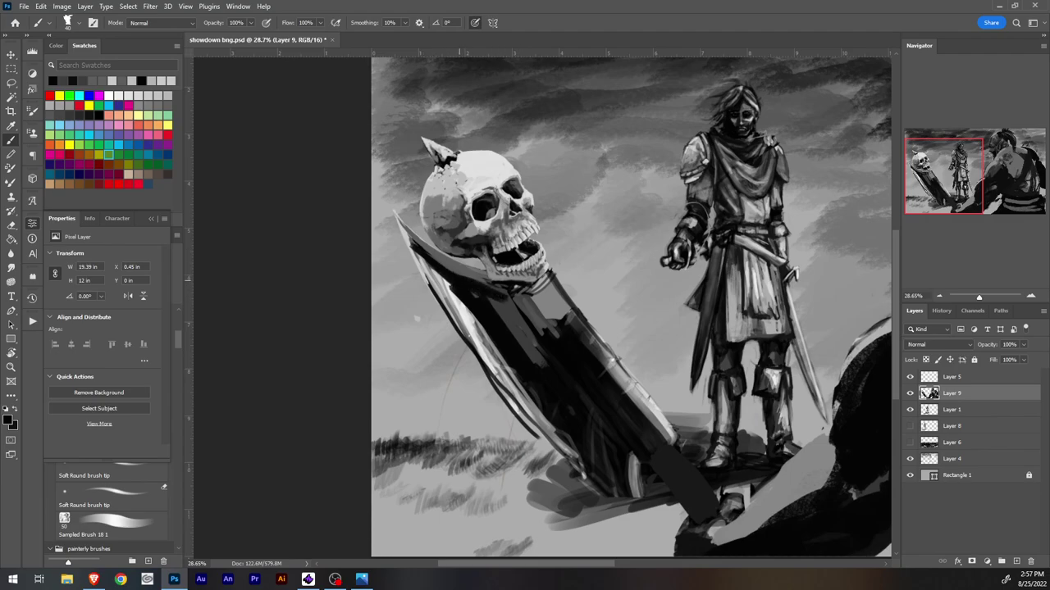
pyautogui.keyDown('alt'); pyautogui.click(454, 261); pyautogui.keyUp('alt')
pyautogui.moveTo(461, 276); pyautogui.dragTo(504, 287)
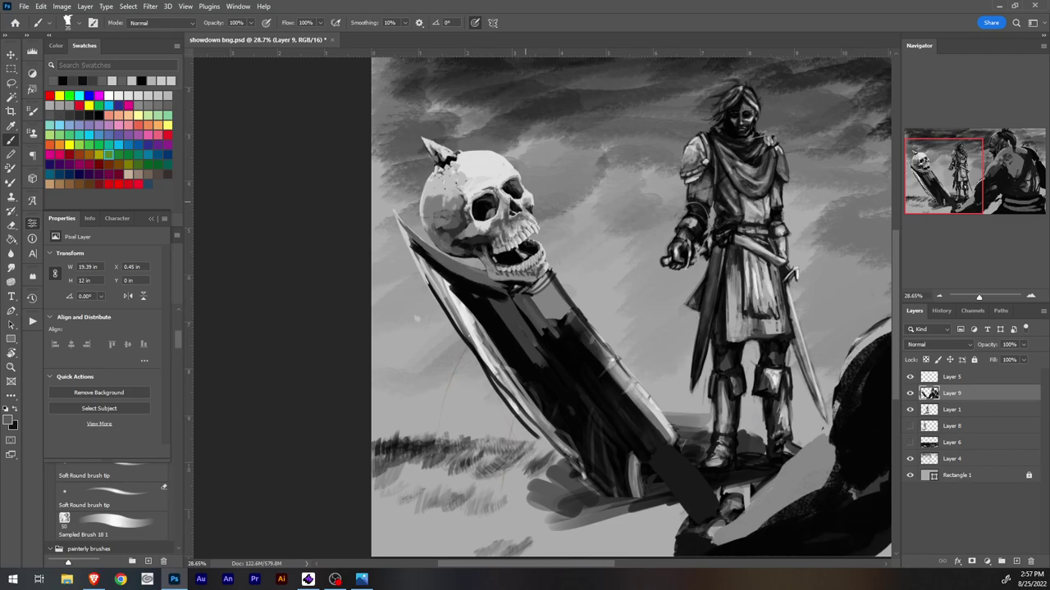
# Step: Cover the remaining grey patches on the blade's face with sampled black, out to the light cutting edge
pyautogui.keyDown('alt'); pyautogui.click(492, 293); pyautogui.keyUp('alt')
pyautogui.keyDown('alt'); pyautogui.click(483, 292); pyautogui.keyUp('alt')
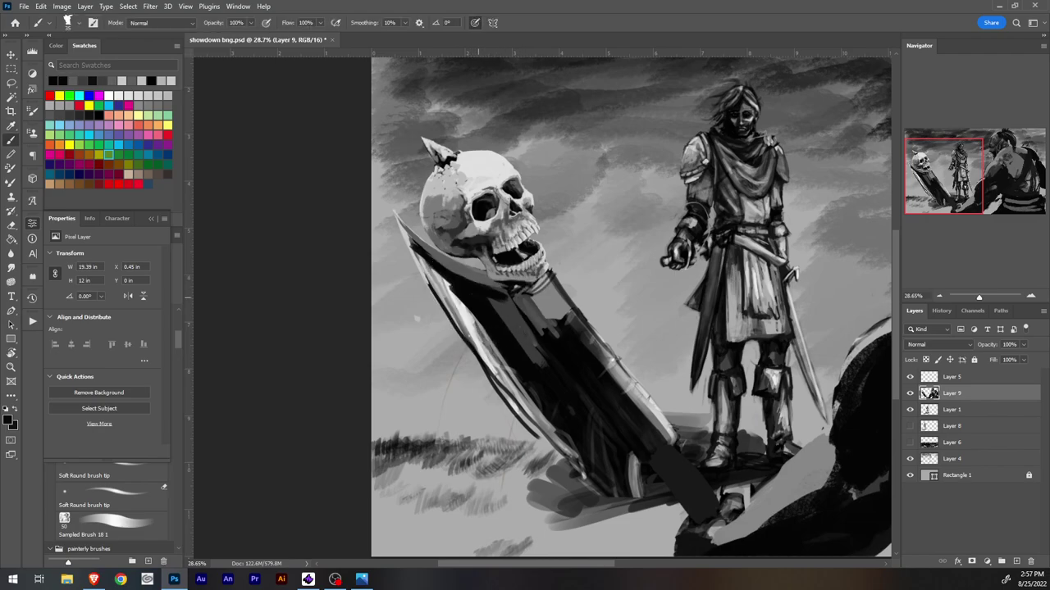
pyautogui.moveTo(490, 301)
pyautogui.mouseDown()
pyautogui.moveTo(535, 342)
pyautogui.moveTo(541, 364)
pyautogui.mouseUp()
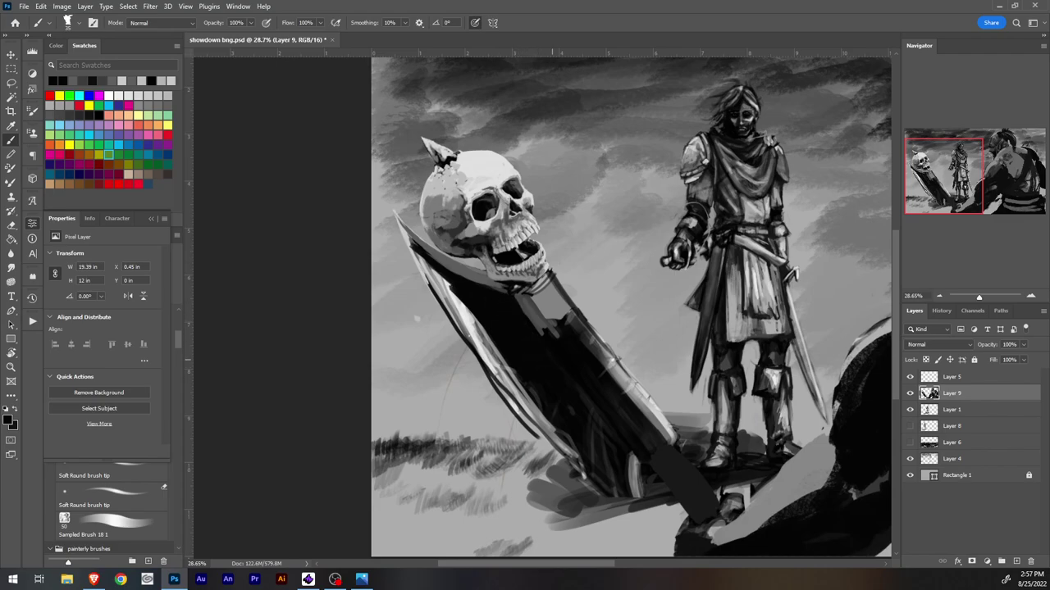
pyautogui.moveTo(520, 305); pyautogui.dragTo(541, 334)
pyautogui.moveTo(581, 395); pyautogui.dragTo(600, 435)
pyautogui.moveTo(582, 392); pyautogui.dragTo(607, 433)
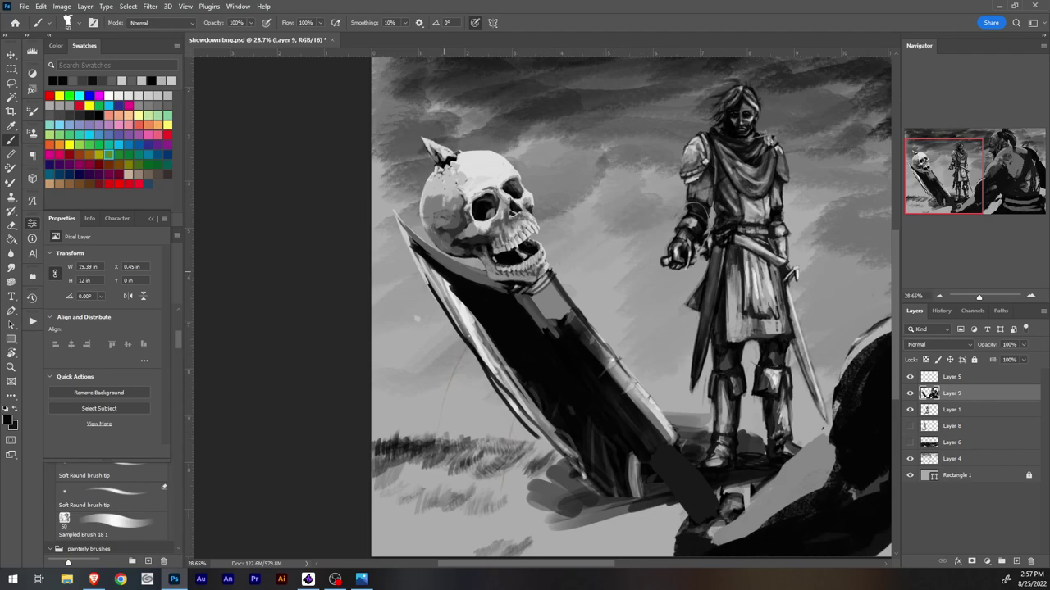
pyautogui.moveTo(436, 272)
pyautogui.mouseDown()
pyautogui.moveTo(543, 419)
pyautogui.moveTo(600, 471)
pyautogui.mouseUp()
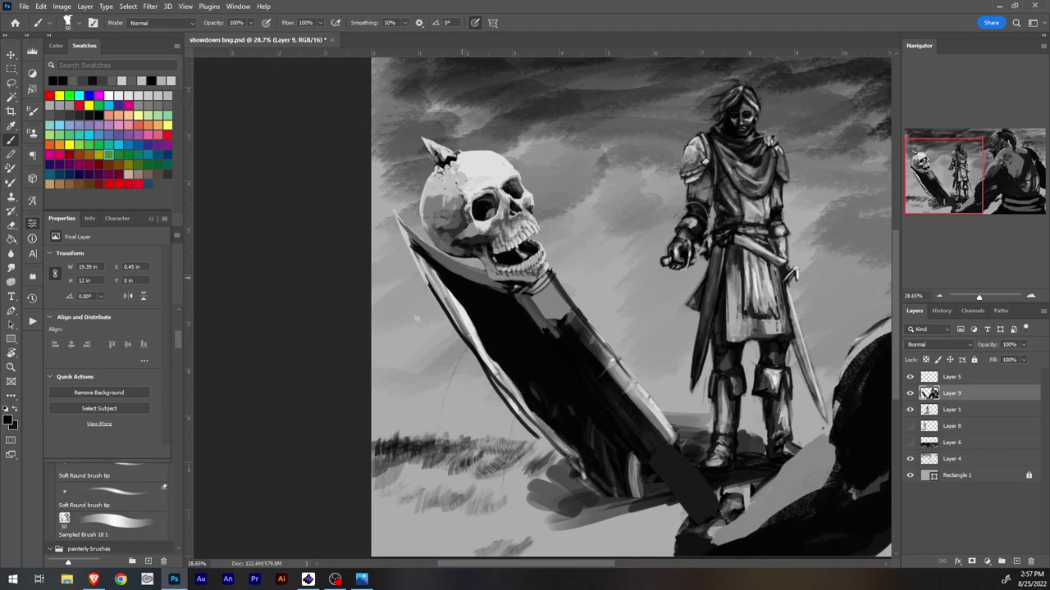
# Step: Paint a continuous light cutting edge along the blade's outer side, from near the tip toward the ground
pyautogui.keyDown('alt'); pyautogui.click(424, 272); pyautogui.keyUp('alt')
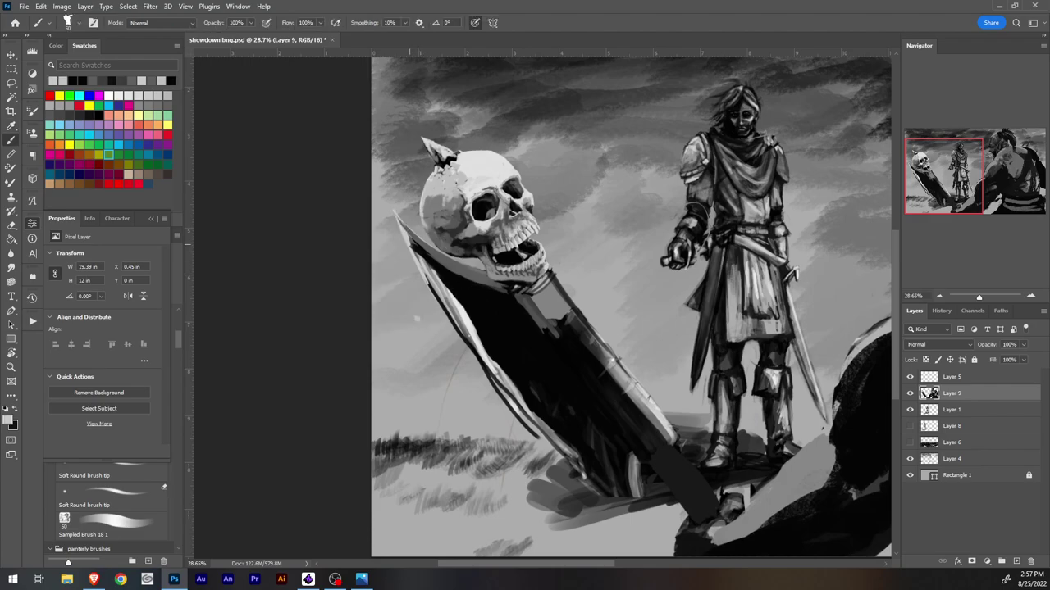
pyautogui.moveTo(409, 243); pyautogui.dragTo(456, 315)
pyautogui.moveTo(428, 279)
pyautogui.mouseDown()
pyautogui.moveTo(495, 379)
pyautogui.moveTo(467, 351)
pyautogui.moveTo(520, 410)
pyautogui.mouseUp()
pyautogui.press('alt')
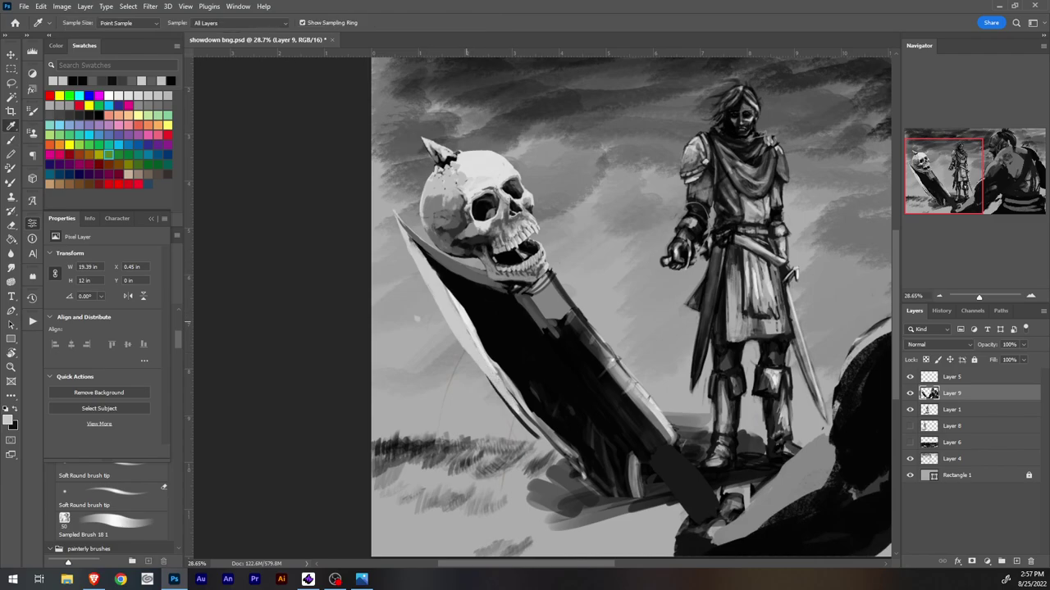
pyautogui.moveTo(442, 294)
pyautogui.mouseDown()
pyautogui.moveTo(500, 397)
pyautogui.moveTo(474, 365)
pyautogui.moveTo(553, 442)
pyautogui.mouseUp()
pyautogui.moveTo(492, 369); pyautogui.dragTo(526, 415)
pyautogui.moveTo(525, 413); pyautogui.dragTo(615, 503)
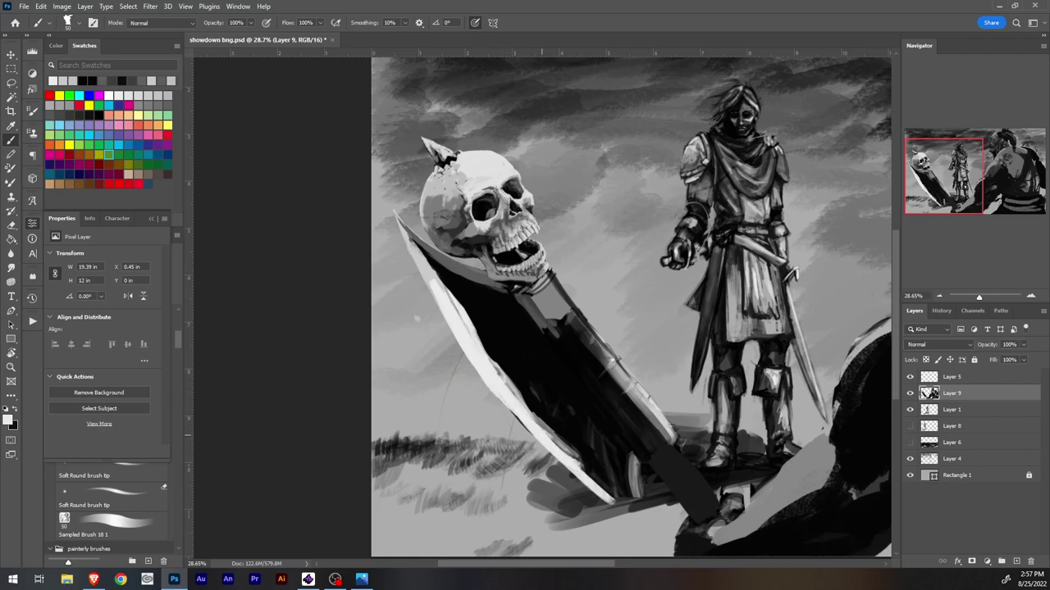
# Step: Lengthen the near-white cutting edge toward the blade's lower end and thicken its middle and lower stretches
pyautogui.moveTo(552, 439); pyautogui.dragTo(627, 515)
pyautogui.moveTo(590, 475); pyautogui.dragTo(652, 530)
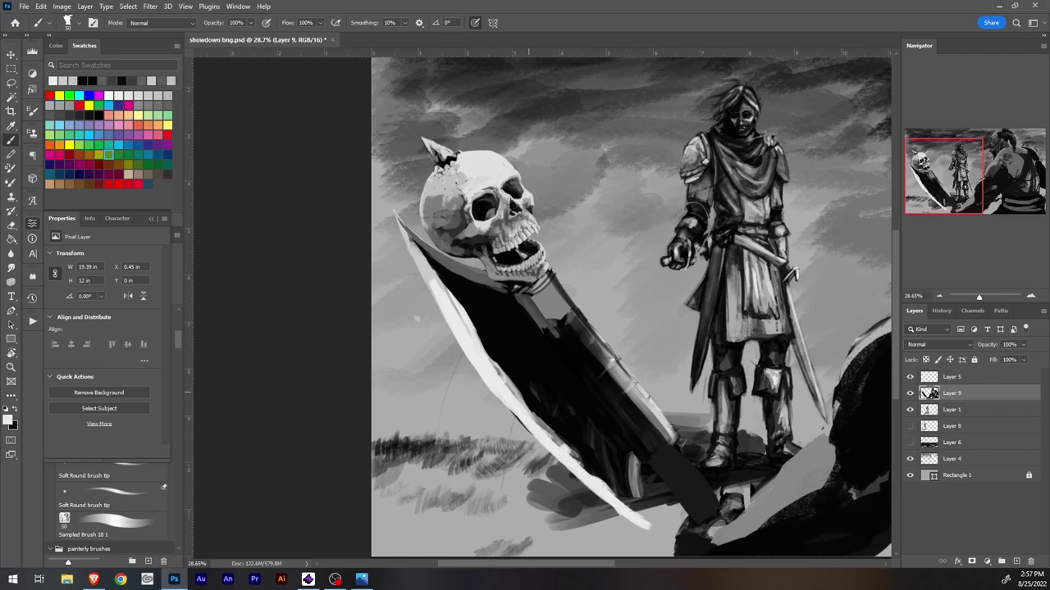
pyautogui.moveTo(497, 395); pyautogui.dragTo(576, 475)
pyautogui.moveTo(545, 432); pyautogui.dragTo(628, 521)
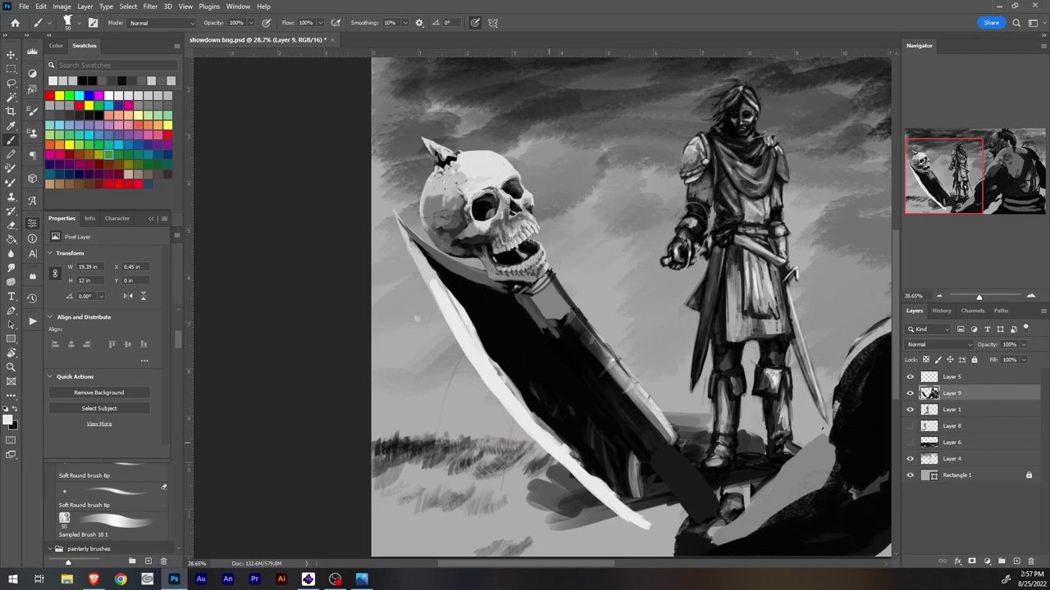
pyautogui.moveTo(574, 459); pyautogui.dragTo(590, 476)
pyautogui.moveTo(489, 356); pyautogui.dragTo(547, 433)
pyautogui.moveTo(505, 374); pyautogui.dragTo(543, 417)
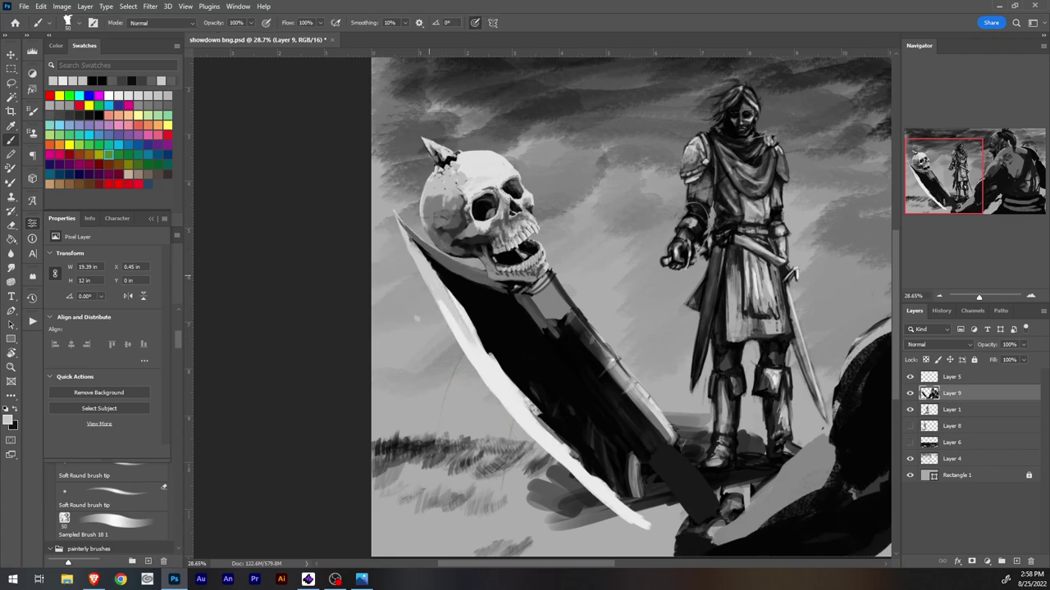
# Step: Soften the cutting edge's upper part with light grey and trim its inner side with sampled black
pyautogui.moveTo(440, 301); pyautogui.dragTo(497, 379)
pyautogui.moveTo(452, 326)
pyautogui.mouseDown()
pyautogui.moveTo(515, 415)
pyautogui.moveTo(501, 384)
pyautogui.mouseUp()
pyautogui.moveTo(460, 306); pyautogui.dragTo(514, 400)
pyautogui.keyDown('alt'); pyautogui.click(471, 305); pyautogui.keyUp('alt')
pyautogui.moveTo(450, 298)
pyautogui.mouseDown()
pyautogui.moveTo(440, 274)
pyautogui.moveTo(469, 340)
pyautogui.moveTo(519, 393)
pyautogui.mouseUp()
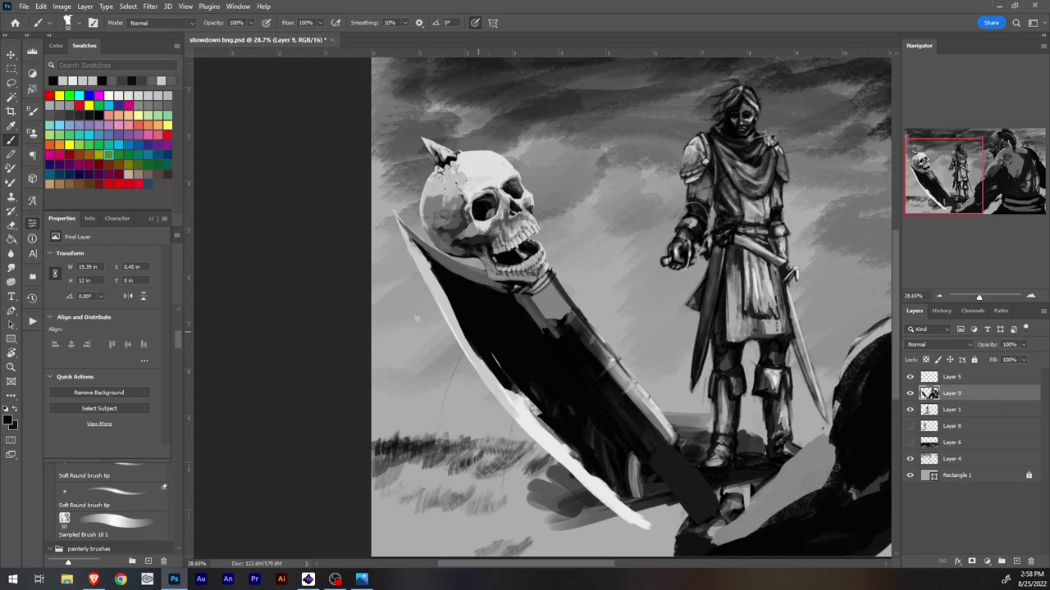
pyautogui.moveTo(494, 357); pyautogui.dragTo(582, 466)
pyautogui.moveTo(531, 384); pyautogui.dragTo(539, 401)
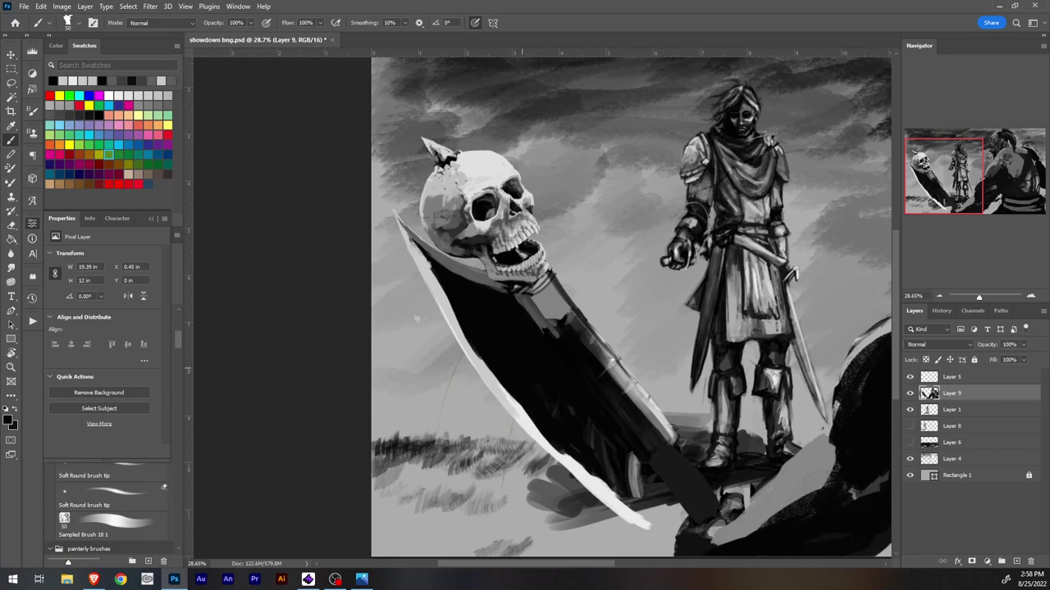
# Step: Extend the blade's black face over the lower edge and ground, tapering it to a point at the canvas bottom
pyautogui.moveTo(566, 453); pyautogui.dragTo(652, 528)
pyautogui.keyDown('alt'); pyautogui.click(561, 426); pyautogui.keyUp('alt')
pyautogui.moveTo(554, 410)
pyautogui.mouseDown()
pyautogui.moveTo(580, 456)
pyautogui.moveTo(607, 468)
pyautogui.mouseUp()
pyautogui.moveTo(589, 419); pyautogui.dragTo(631, 500)
pyautogui.moveTo(608, 439); pyautogui.dragTo(638, 514)
pyautogui.moveTo(631, 453)
pyautogui.mouseDown()
pyautogui.moveTo(645, 522)
pyautogui.moveTo(656, 530)
pyautogui.mouseUp()
pyautogui.moveTo(646, 486); pyautogui.dragTo(666, 554)
pyautogui.moveTo(618, 507)
pyautogui.mouseDown()
pyautogui.moveTo(646, 540)
pyautogui.moveTo(637, 530)
pyautogui.mouseUp()
pyautogui.moveTo(666, 544); pyautogui.dragTo(671, 556)
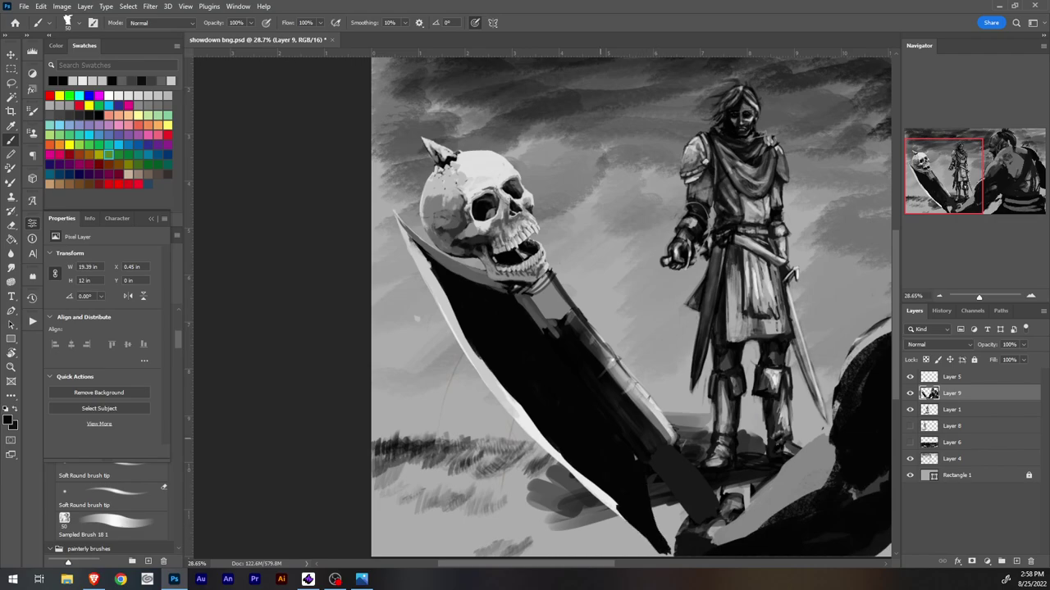
# Step: Paint the near-white cutting edge down to the blade's lower point and reinforce its upper stretch
pyautogui.keyDown('alt'); pyautogui.click(534, 440); pyautogui.keyUp('alt')
pyautogui.moveTo(541, 448); pyautogui.dragTo(665, 555)
pyautogui.moveTo(633, 523); pyautogui.dragTo(658, 543)
pyautogui.moveTo(572, 480); pyautogui.dragTo(620, 523)
pyautogui.moveTo(554, 466); pyautogui.dragTo(589, 497)
pyautogui.moveTo(520, 427)
pyautogui.mouseDown()
pyautogui.moveTo(556, 469)
pyautogui.moveTo(475, 356)
pyautogui.mouseUp()
pyautogui.moveTo(423, 259); pyautogui.dragTo(492, 392)
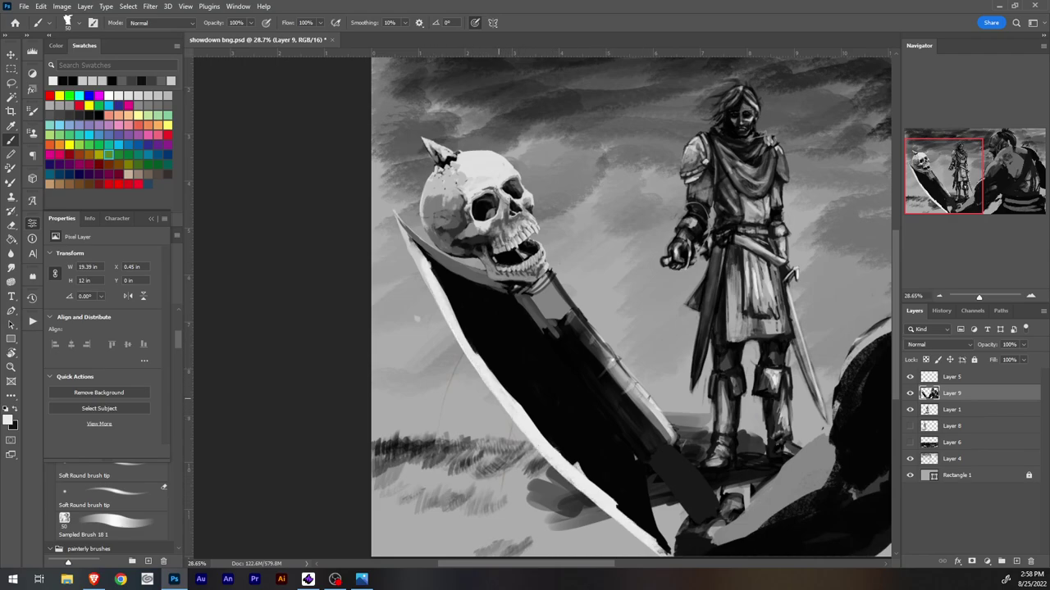
# Step: Widen the lower half of the near-white cutting edge outward into a smooth curve ending at the lower point
pyautogui.moveTo(466, 354)
pyautogui.mouseDown()
pyautogui.moveTo(544, 462)
pyautogui.moveTo(612, 520)
pyautogui.mouseUp()
pyautogui.moveTo(536, 459); pyautogui.dragTo(658, 556)
pyautogui.moveTo(617, 522); pyautogui.dragTo(634, 541)
pyautogui.moveTo(586, 506); pyautogui.dragTo(608, 525)
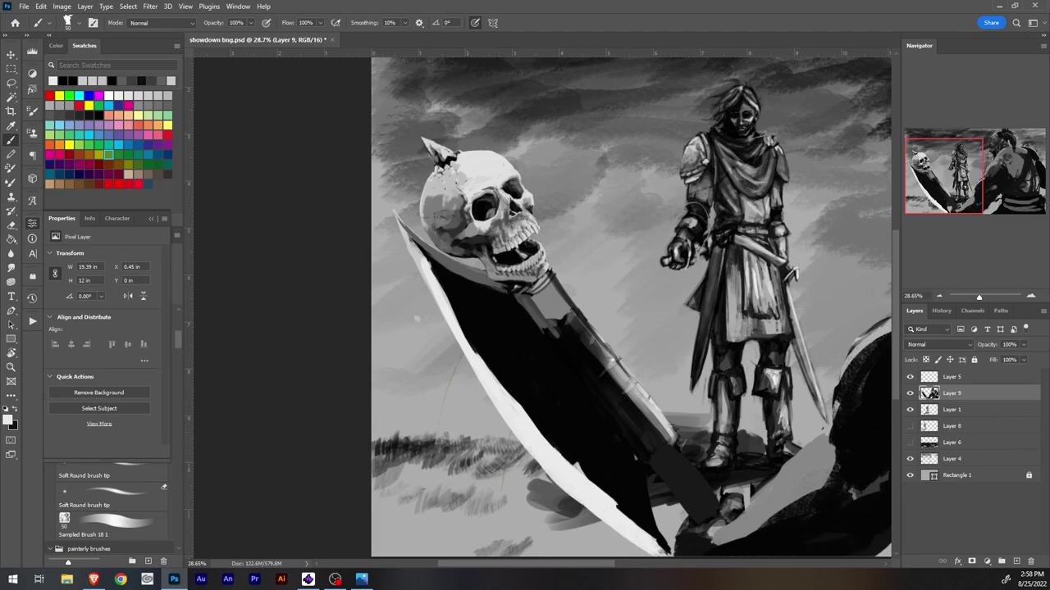
pyautogui.hscroll(5, 542, 304)
pyautogui.moveTo(479, 546); pyautogui.dragTo(494, 559)
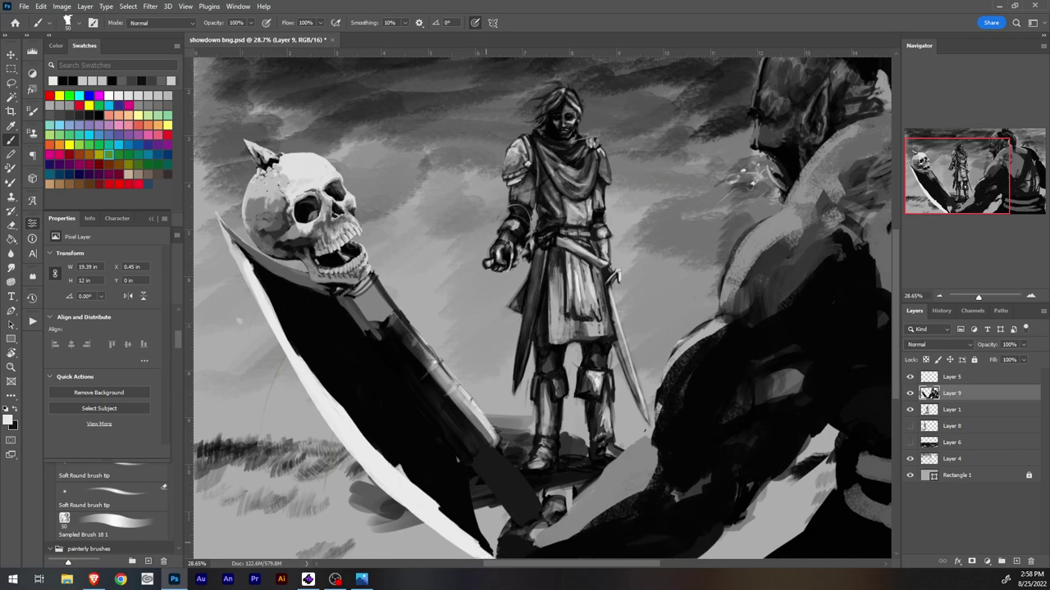
# Step: Paint a sampled dark grey stroke along the blade face's inner border above the lower point
pyautogui.press('i')
pyautogui.keyDown('alt'); pyautogui.click(472, 442); pyautogui.keyUp('alt')
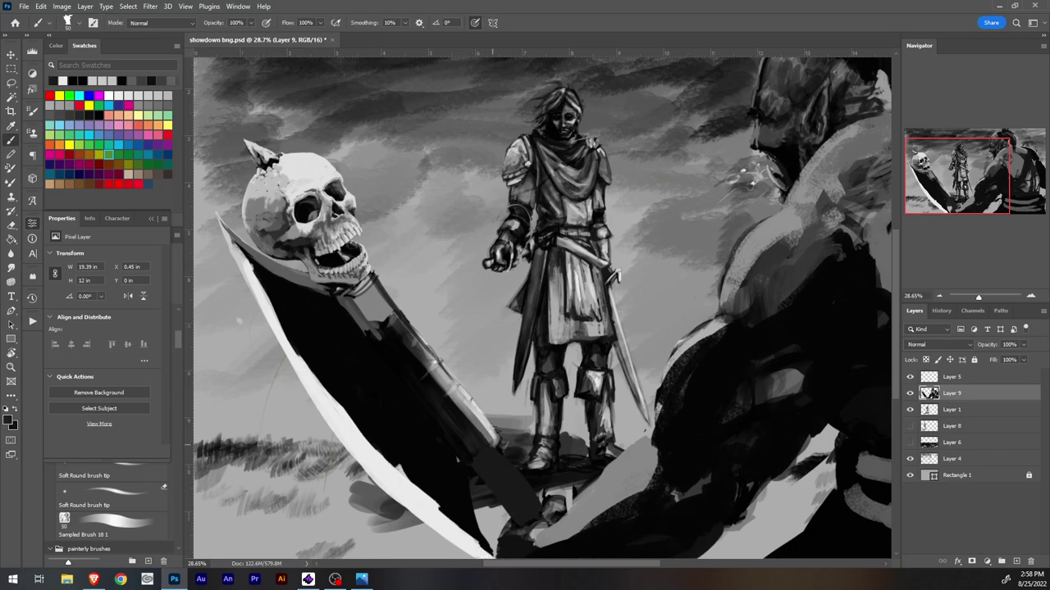
pyautogui.press('b')
pyautogui.moveTo(465, 468)
pyautogui.mouseDown()
pyautogui.moveTo(483, 551)
pyautogui.moveTo(474, 513)
pyautogui.mouseUp()
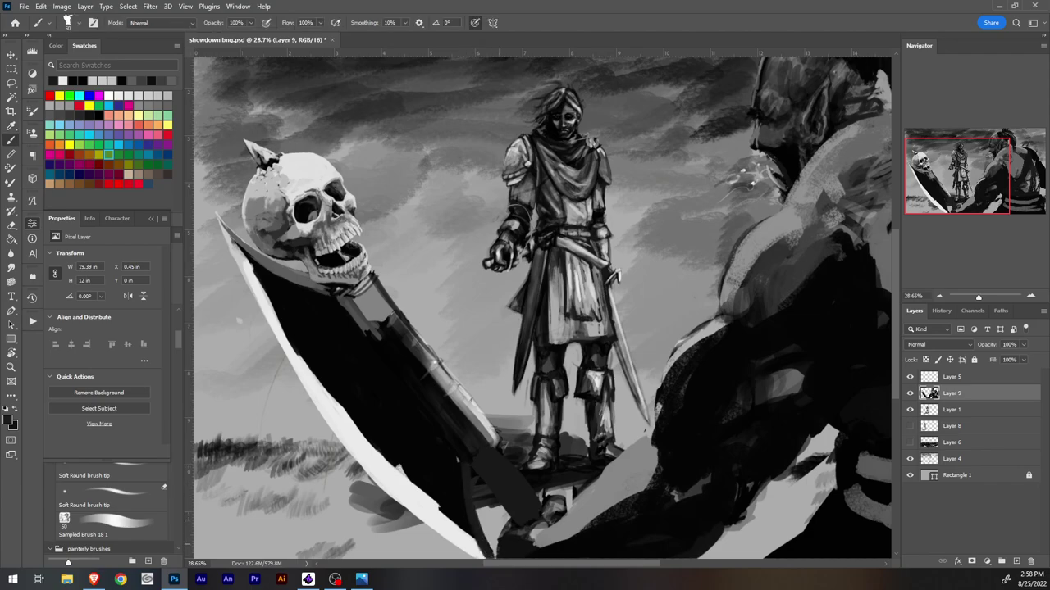
# Step: Widen the upper half of the cutting edge inward with sampled near-white strokes
pyautogui.press('alt')
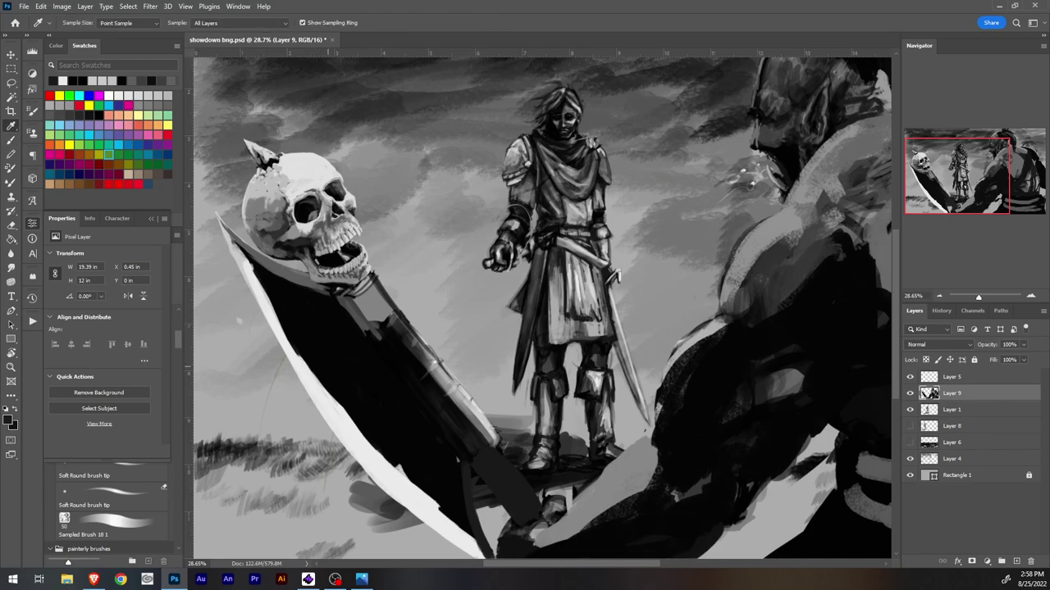
pyautogui.keyDown('alt'); pyautogui.click(237, 321); pyautogui.keyUp('alt')
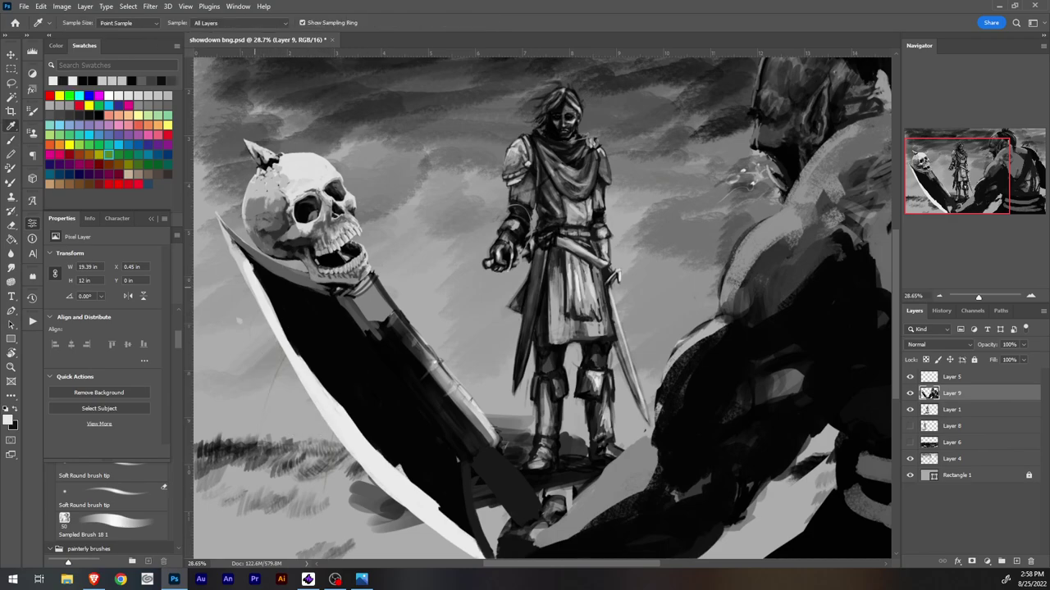
pyautogui.moveTo(249, 259); pyautogui.dragTo(266, 287)
pyautogui.moveTo(231, 241); pyautogui.dragTo(290, 339)
pyautogui.moveTo(273, 300); pyautogui.dragTo(312, 371)
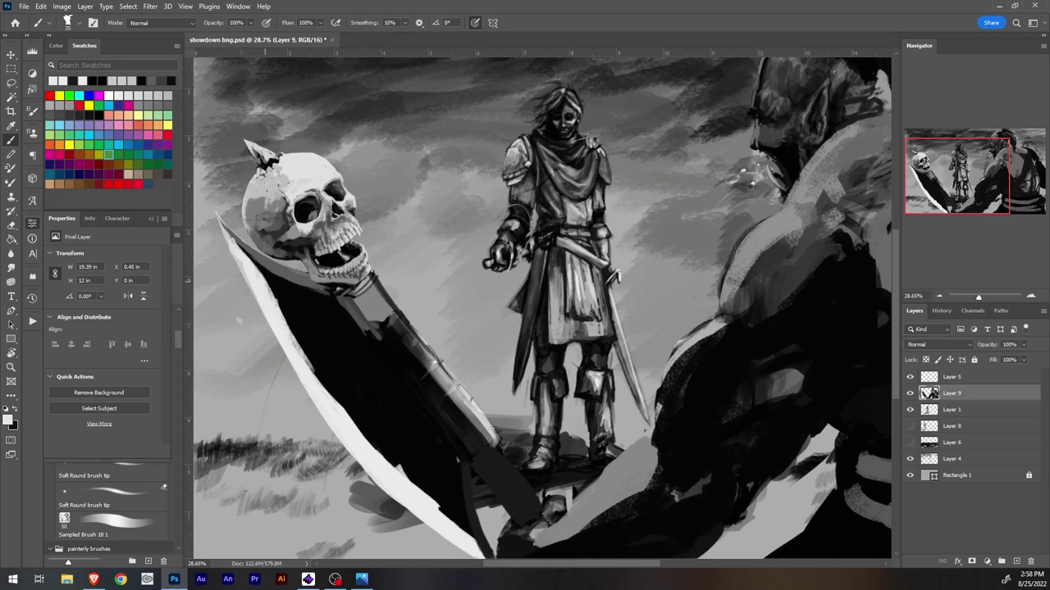
pyautogui.moveTo(253, 269); pyautogui.dragTo(312, 368)
# Step: Trim the bulge on the upper cutting edge's inner side with sampled black
pyautogui.keyDown('alt'); pyautogui.click(289, 310); pyautogui.keyUp('alt')
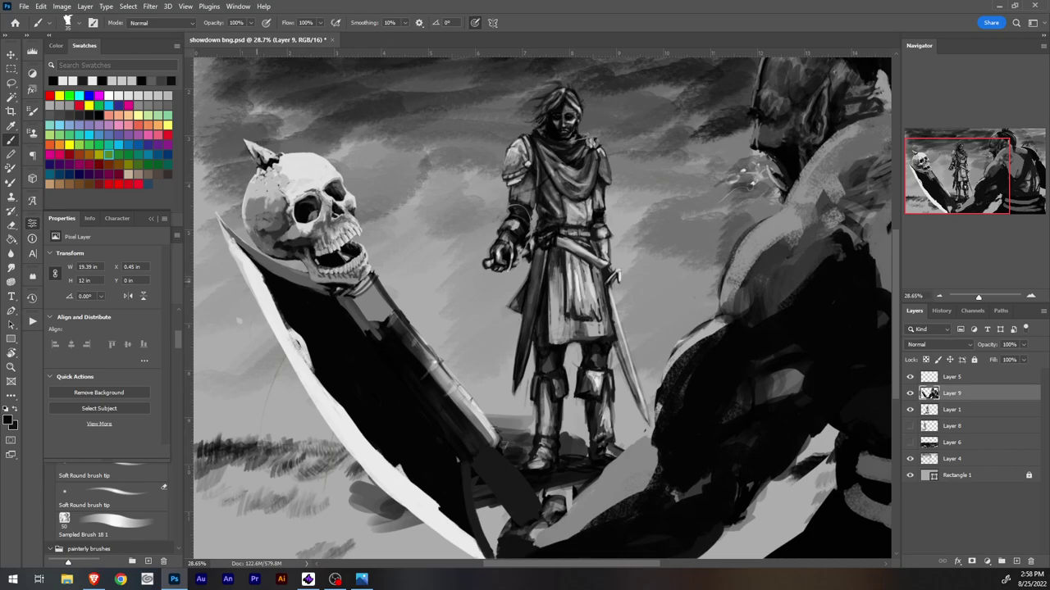
pyautogui.press('e')
pyautogui.moveTo(258, 301); pyautogui.dragTo(288, 350)
pyautogui.press('b')
pyautogui.keyDown('alt'); pyautogui.click(264, 295); pyautogui.keyUp('alt')
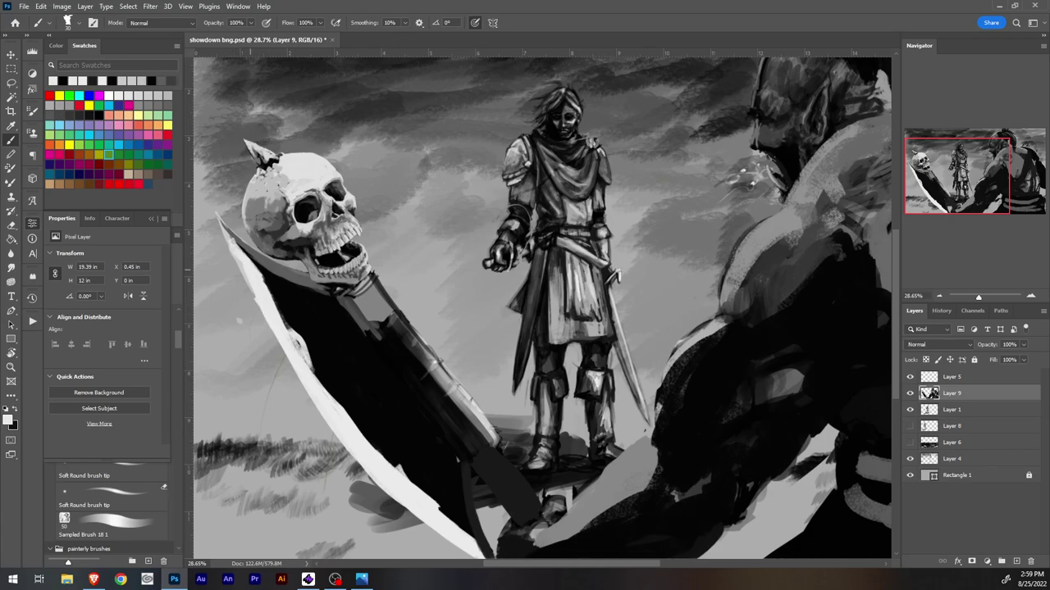
pyautogui.press('e')
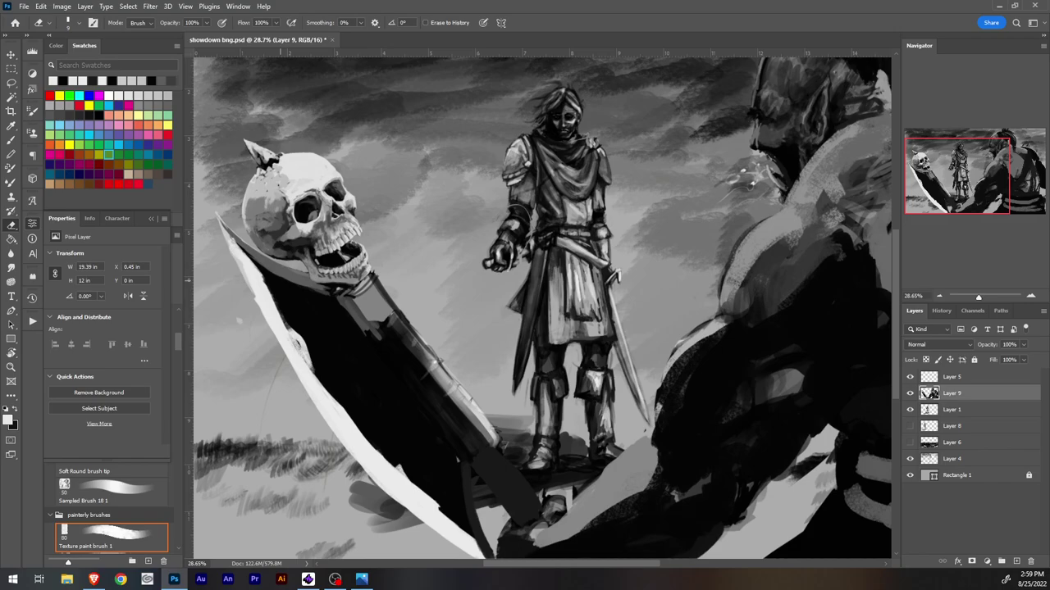
pyautogui.press('b')
pyautogui.press('x')
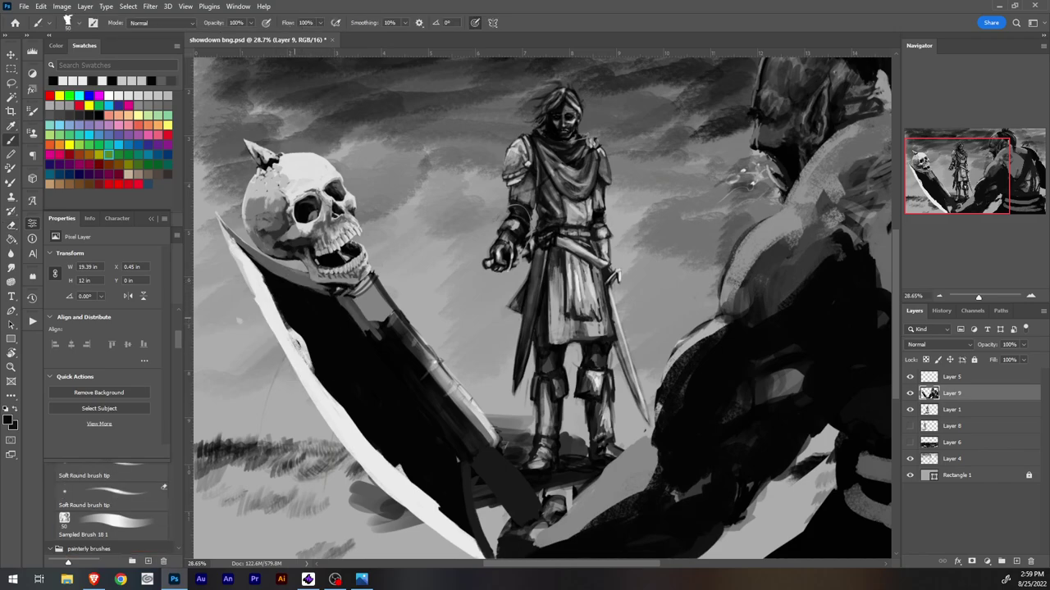
pyautogui.moveTo(292, 320); pyautogui.dragTo(308, 365)
# Step: Lay a mid-grey patch inside the upper cutting edge with a larger brush and darken it with sampled dark grey
pyautogui.keyDown('alt'); pyautogui.click(295, 337); pyautogui.keyUp('alt')
pyautogui.press(']')
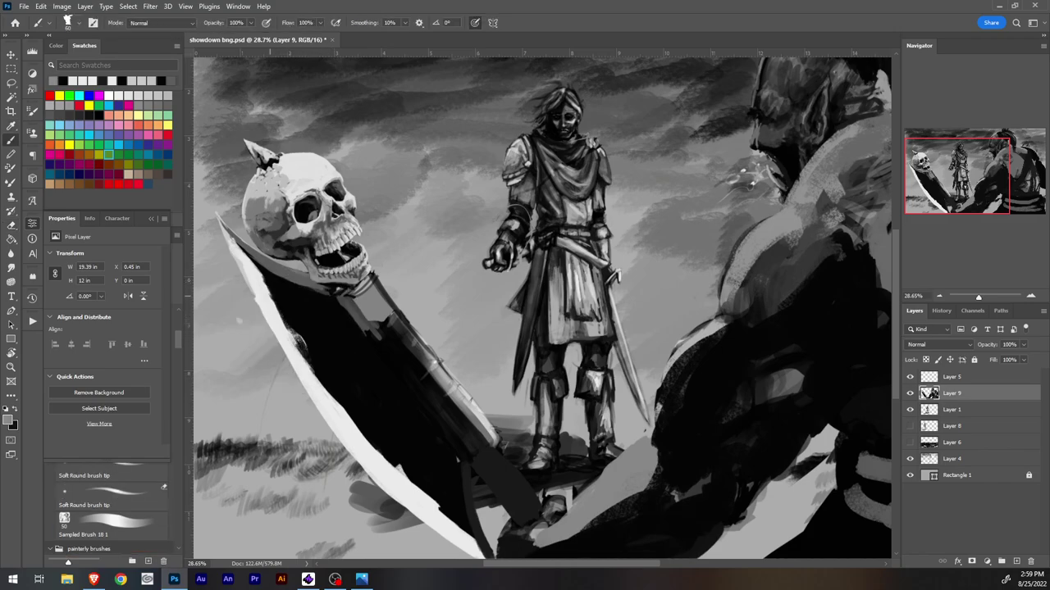
pyautogui.moveTo(287, 301); pyautogui.dragTo(321, 366)
pyautogui.keyDown('alt'); pyautogui.click(288, 305); pyautogui.keyUp('alt')
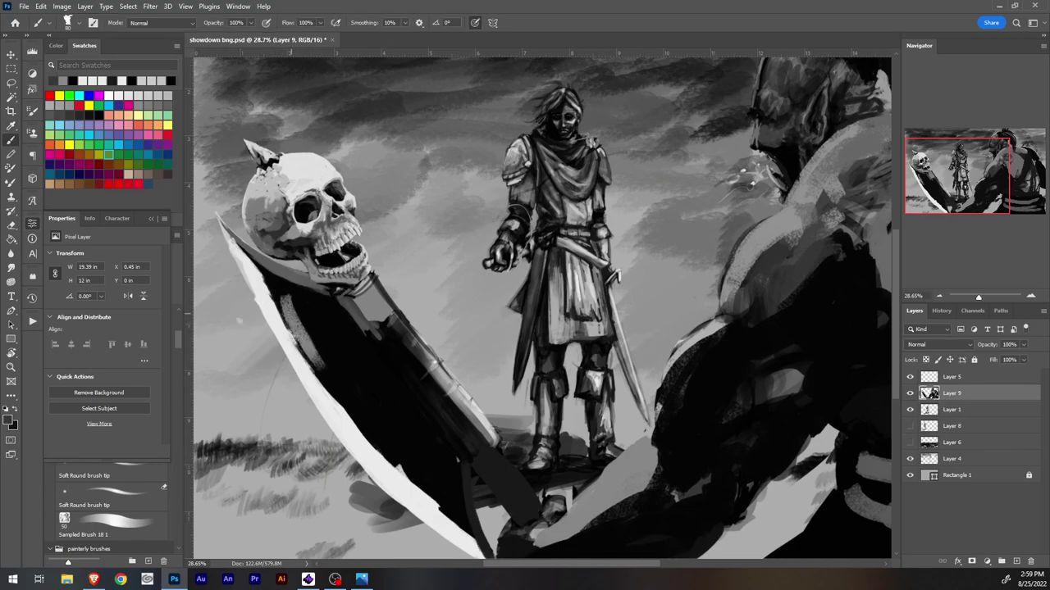
pyautogui.moveTo(285, 297); pyautogui.dragTo(309, 347)
# Step: Paint a dark grey band just inside the cutting edge from beneath the skull down to the lower point
pyautogui.keyDown('alt'); pyautogui.click(290, 312); pyautogui.keyUp('alt')
pyautogui.moveTo(276, 289); pyautogui.dragTo(335, 377)
pyautogui.moveTo(287, 292); pyautogui.dragTo(379, 430)
pyautogui.moveTo(339, 395); pyautogui.dragTo(381, 466)
pyautogui.moveTo(348, 428); pyautogui.dragTo(443, 529)
pyautogui.moveTo(424, 494); pyautogui.dragTo(471, 548)
pyautogui.moveTo(382, 413); pyautogui.dragTo(425, 492)
pyautogui.moveTo(364, 379); pyautogui.dragTo(405, 473)
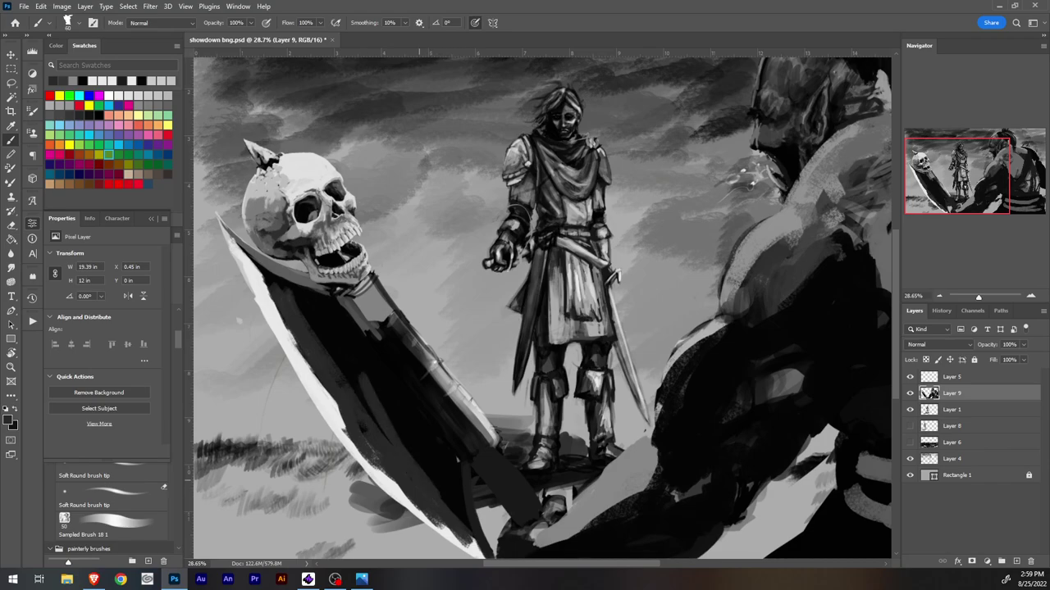
# Step: Narrow the dark grey band from its inner side with sampled black along the whole blade face
pyautogui.keyDown('alt'); pyautogui.click(355, 382); pyautogui.keyUp('alt')
pyautogui.moveTo(344, 377)
pyautogui.mouseDown()
pyautogui.moveTo(388, 457)
pyautogui.moveTo(378, 456)
pyautogui.mouseUp()
pyautogui.moveTo(309, 334); pyautogui.dragTo(344, 404)
pyautogui.moveTo(294, 318); pyautogui.dragTo(340, 395)
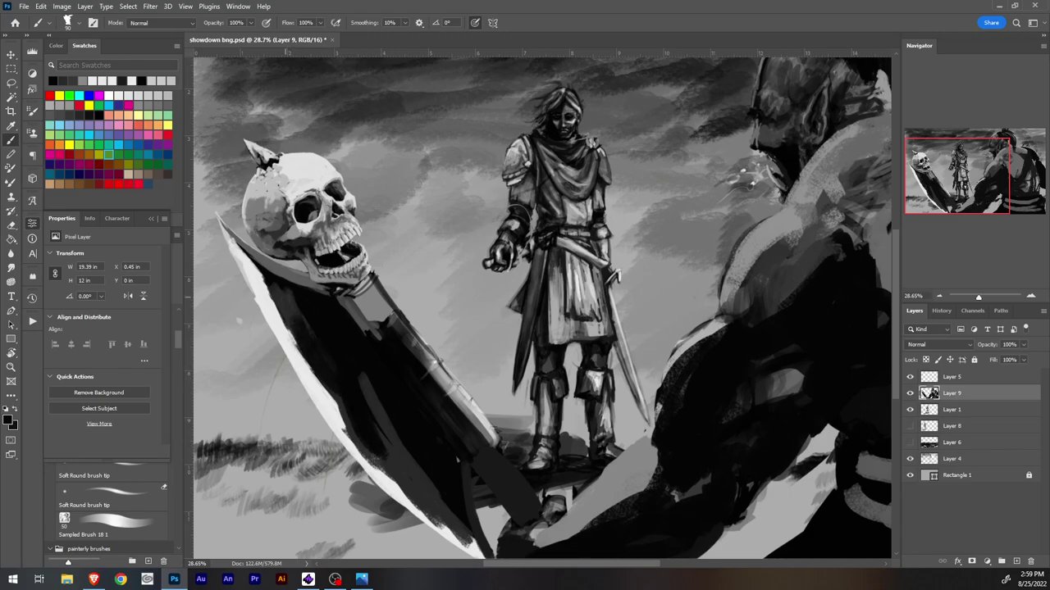
pyautogui.moveTo(277, 290)
pyautogui.mouseDown()
pyautogui.moveTo(309, 333)
pyautogui.moveTo(292, 327)
pyautogui.mouseUp()
pyautogui.moveTo(359, 380); pyautogui.dragTo(433, 487)
pyautogui.moveTo(384, 443); pyautogui.dragTo(449, 518)
pyautogui.moveTo(431, 483); pyautogui.dragTo(466, 533)
pyautogui.moveTo(422, 502); pyautogui.dragTo(474, 556)
pyautogui.moveTo(454, 514); pyautogui.dragTo(481, 555)
# Step: Cover the grey area beneath the skull's jaw and the shaft's inner side with sampled black
pyautogui.keyDown('alt'); pyautogui.click(354, 348); pyautogui.keyUp('alt')
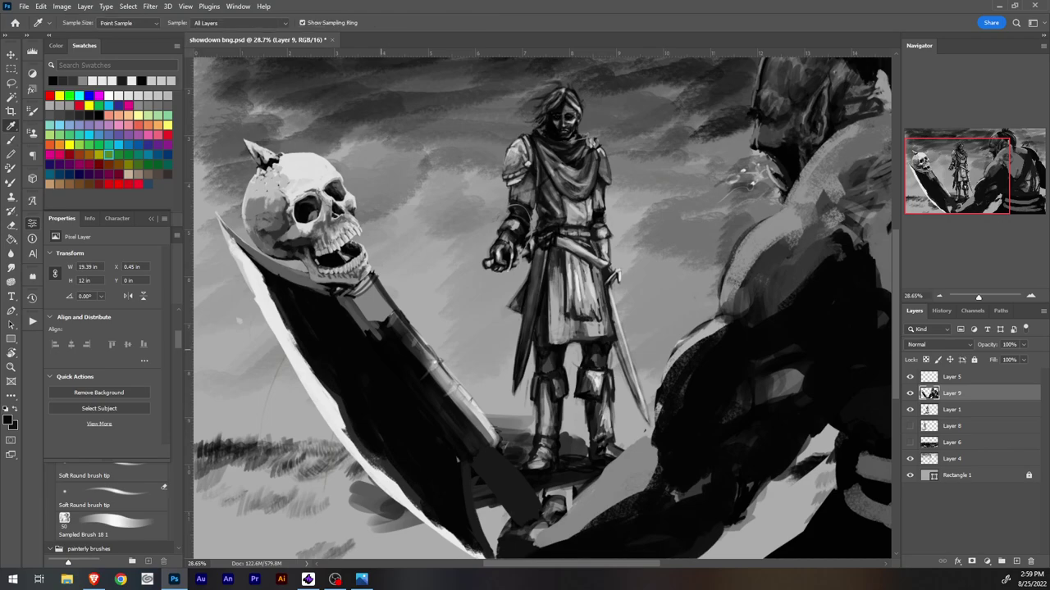
pyautogui.moveTo(346, 300); pyautogui.dragTo(374, 338)
pyautogui.moveTo(343, 298); pyautogui.dragTo(364, 328)
pyautogui.moveTo(339, 298); pyautogui.dragTo(369, 342)
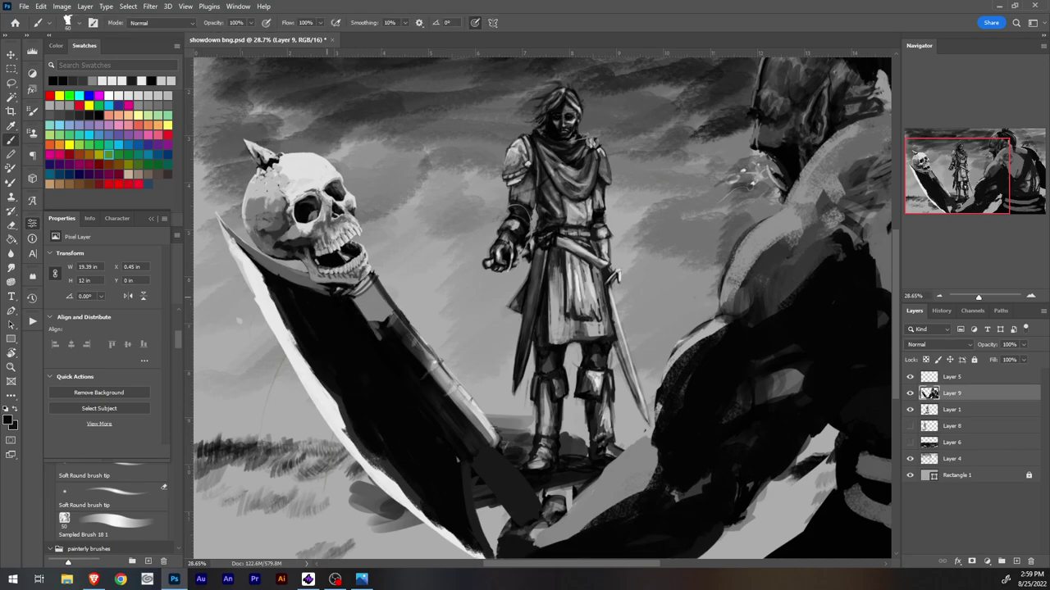
pyautogui.moveTo(309, 289)
pyautogui.mouseDown()
pyautogui.moveTo(346, 294)
pyautogui.moveTo(334, 291)
pyautogui.moveTo(380, 337)
pyautogui.mouseUp()
pyautogui.moveTo(351, 295); pyautogui.dragTo(392, 351)
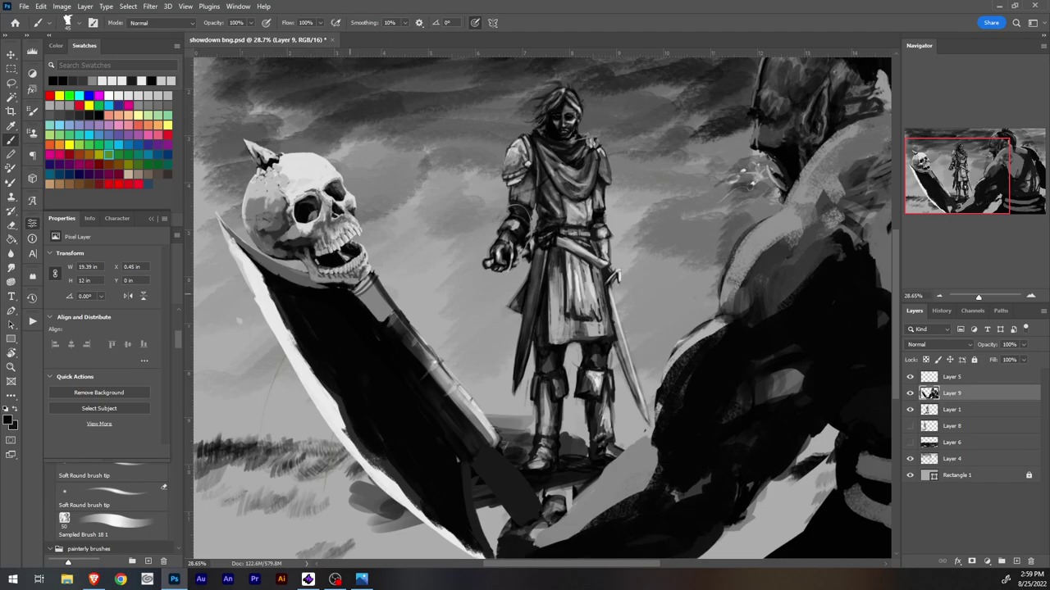
pyautogui.moveTo(350, 293)
pyautogui.mouseDown()
pyautogui.moveTo(381, 321)
pyautogui.moveTo(355, 285)
pyautogui.moveTo(384, 320)
pyautogui.moveTo(367, 292)
pyautogui.mouseUp()
pyautogui.moveTo(388, 345)
pyautogui.mouseDown()
pyautogui.moveTo(464, 441)
pyautogui.moveTo(457, 418)
pyautogui.mouseUp()
# Step: Repaint the shaft's upper end mid-grey, line its inner side with dark grey and darken its lower end
pyautogui.keyDown('alt'); pyautogui.click(372, 297); pyautogui.keyUp('alt')
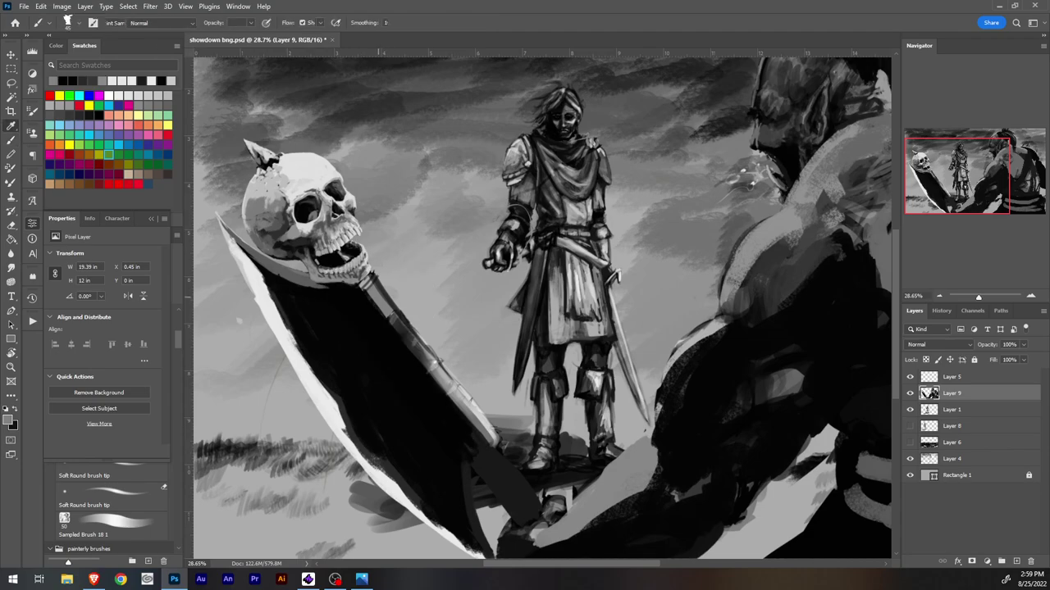
pyautogui.moveTo(366, 288); pyautogui.dragTo(418, 355)
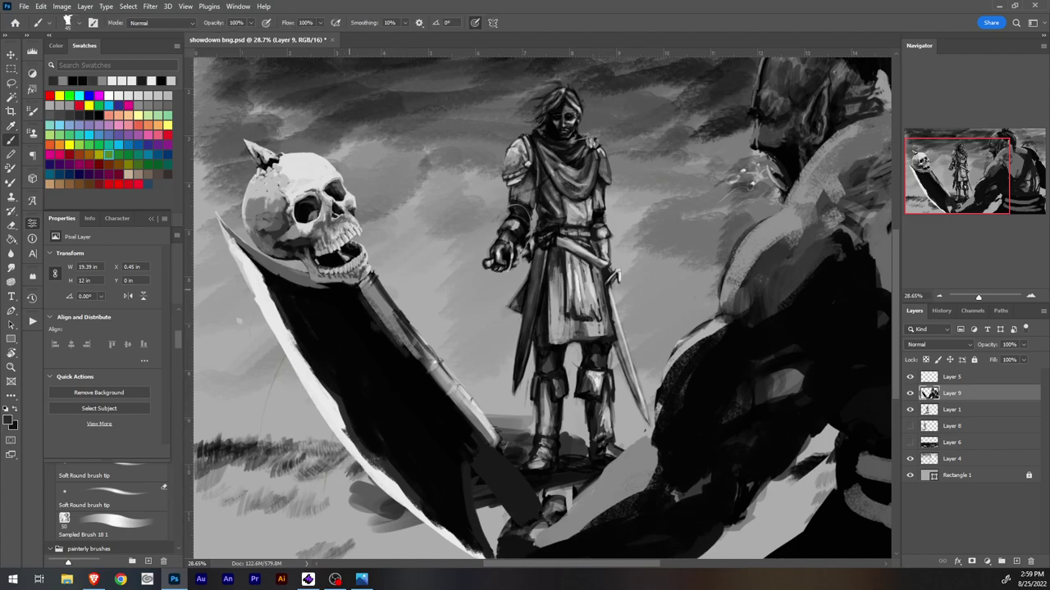
pyautogui.moveTo(371, 305); pyautogui.dragTo(445, 406)
pyautogui.moveTo(400, 343); pyautogui.dragTo(475, 445)
pyautogui.moveTo(426, 401)
pyautogui.mouseDown()
pyautogui.moveTo(470, 456)
pyautogui.moveTo(468, 441)
pyautogui.moveTo(498, 438)
pyautogui.moveTo(461, 460)
pyautogui.mouseUp()
pyautogui.moveTo(486, 439)
pyautogui.mouseDown()
pyautogui.moveTo(495, 435)
pyautogui.moveTo(486, 432)
pyautogui.moveTo(483, 461)
pyautogui.moveTo(497, 435)
pyautogui.mouseUp()
pyautogui.keyDown('alt'); pyautogui.click(453, 452); pyautogui.keyUp('alt')
pyautogui.moveTo(472, 461); pyautogui.dragTo(493, 449)
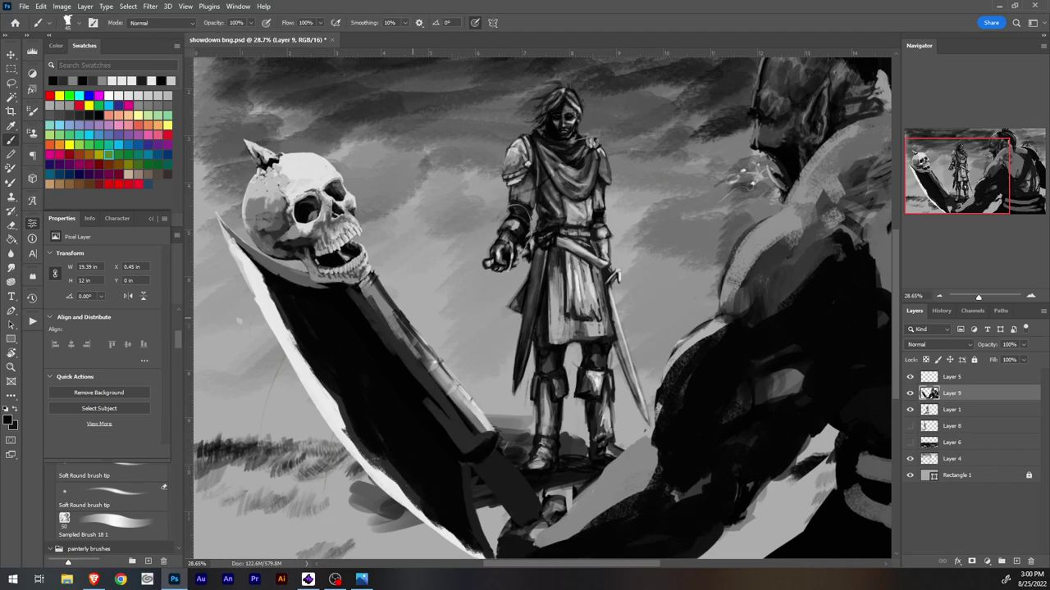
# Step: Paint black over the shaft's inner side and lower end, reducing it to a thin strip along the blade's spine
pyautogui.moveTo(380, 326)
pyautogui.mouseDown()
pyautogui.moveTo(469, 449)
pyautogui.moveTo(388, 349)
pyautogui.moveTo(455, 428)
pyautogui.mouseUp()
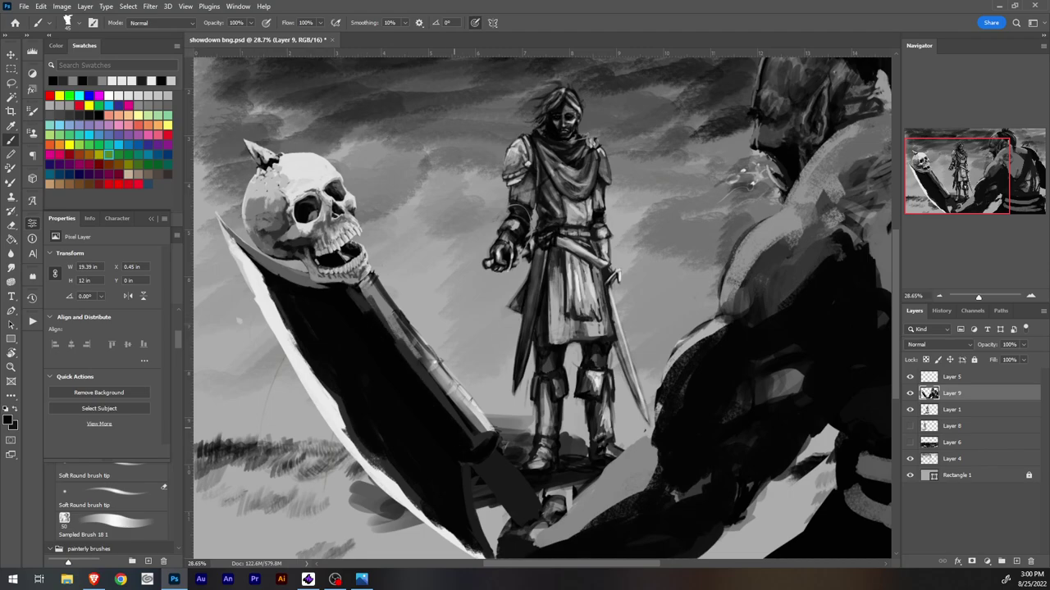
pyautogui.moveTo(399, 346); pyautogui.dragTo(474, 436)
pyautogui.moveTo(374, 308); pyautogui.dragTo(475, 430)
pyautogui.moveTo(428, 368)
pyautogui.mouseDown()
pyautogui.moveTo(480, 431)
pyautogui.moveTo(447, 395)
pyautogui.mouseUp()
pyautogui.moveTo(476, 445); pyautogui.dragTo(482, 435)
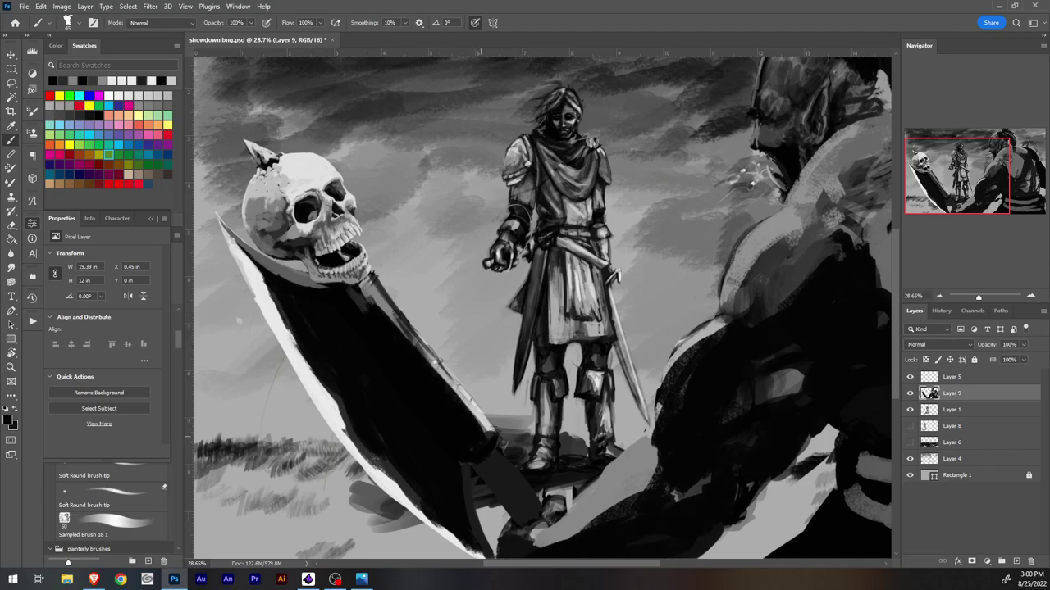
# Step: Paint a thin light grey highlight along the spine's outer edge from the skull's jaw to the lower end
pyautogui.keyDown('alt'); pyautogui.click(463, 402); pyautogui.keyUp('alt')
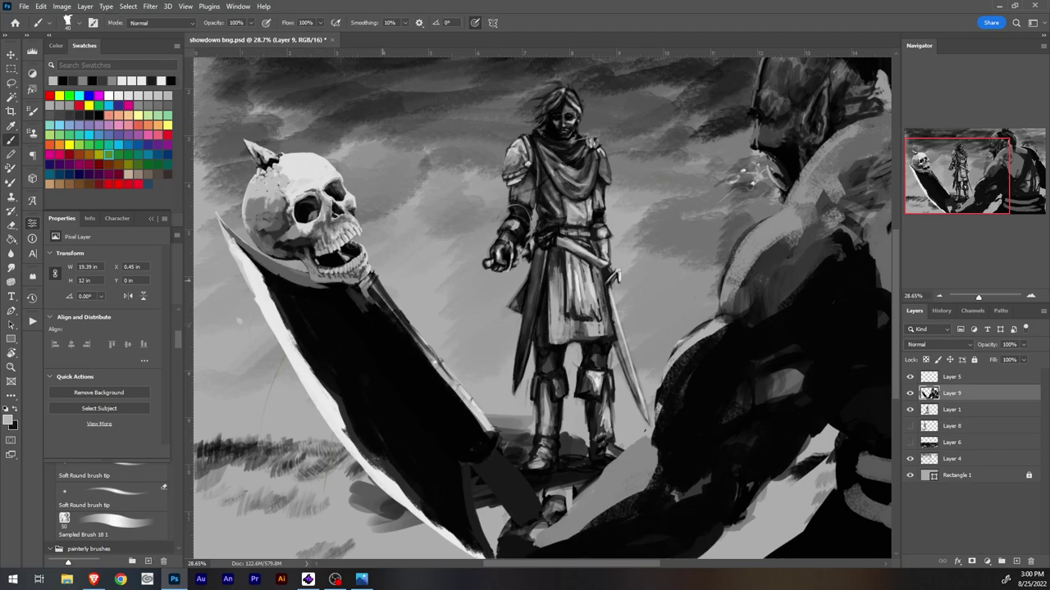
pyautogui.moveTo(373, 277); pyautogui.dragTo(428, 349)
pyautogui.moveTo(398, 311); pyautogui.dragTo(473, 414)
pyautogui.press('alt')
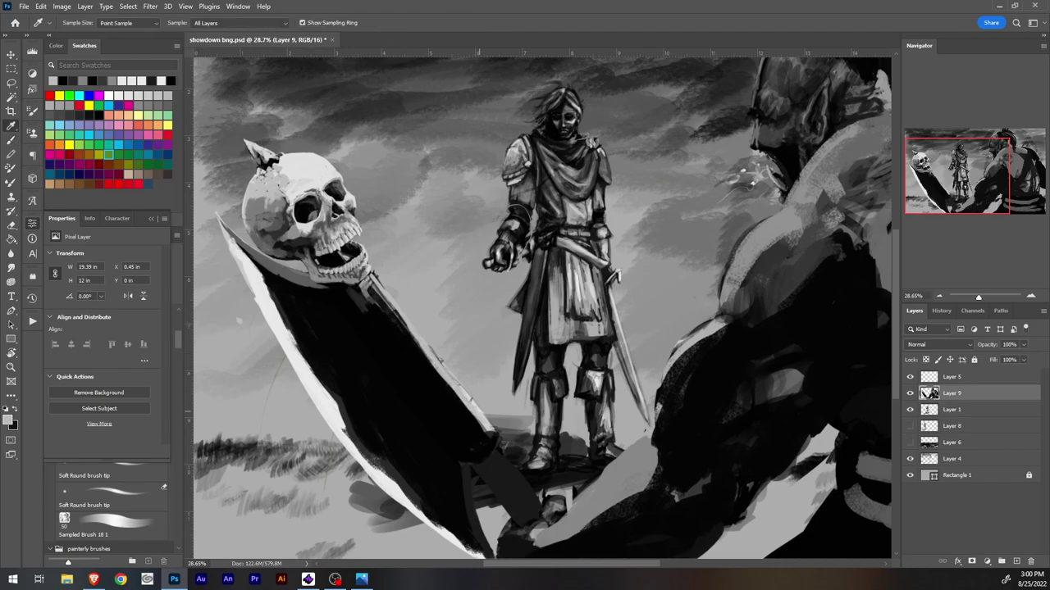
pyautogui.keyDown('alt'); pyautogui.click(473, 404); pyautogui.keyUp('alt')
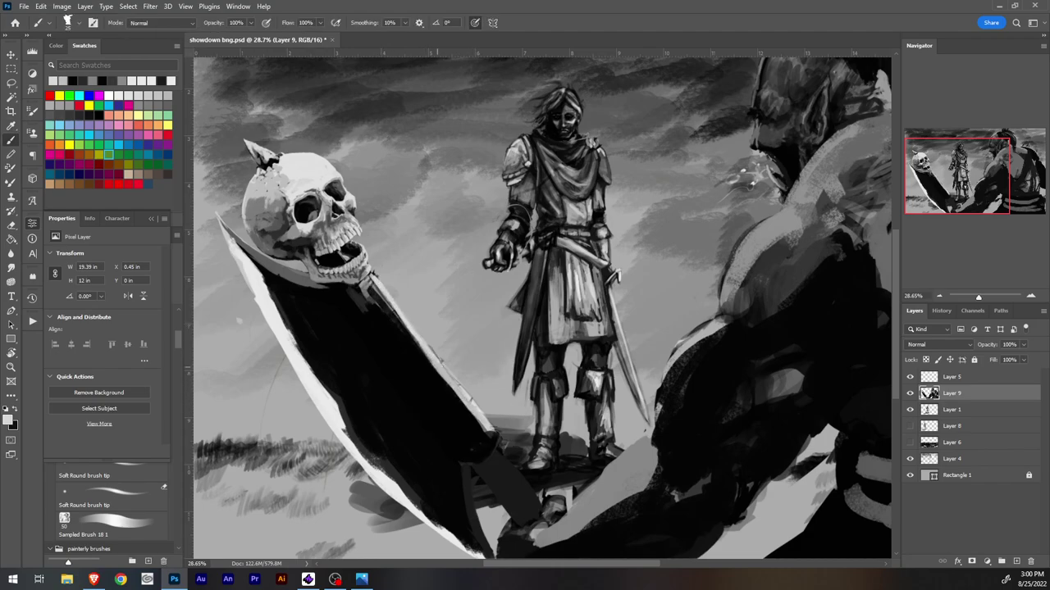
pyautogui.moveTo(433, 353); pyautogui.dragTo(490, 422)
pyautogui.press('e')
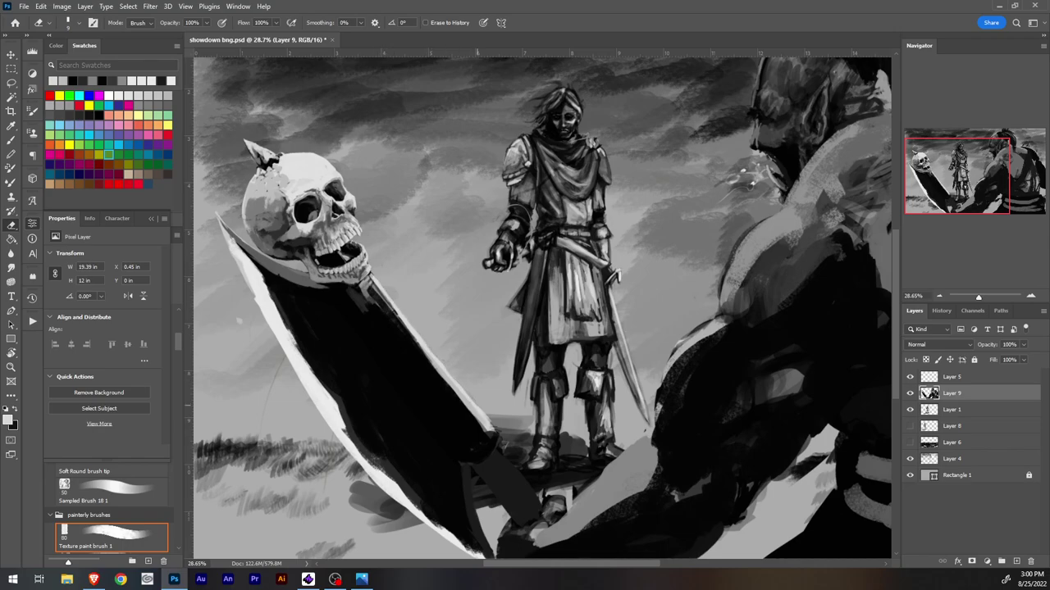
pyautogui.press('b')
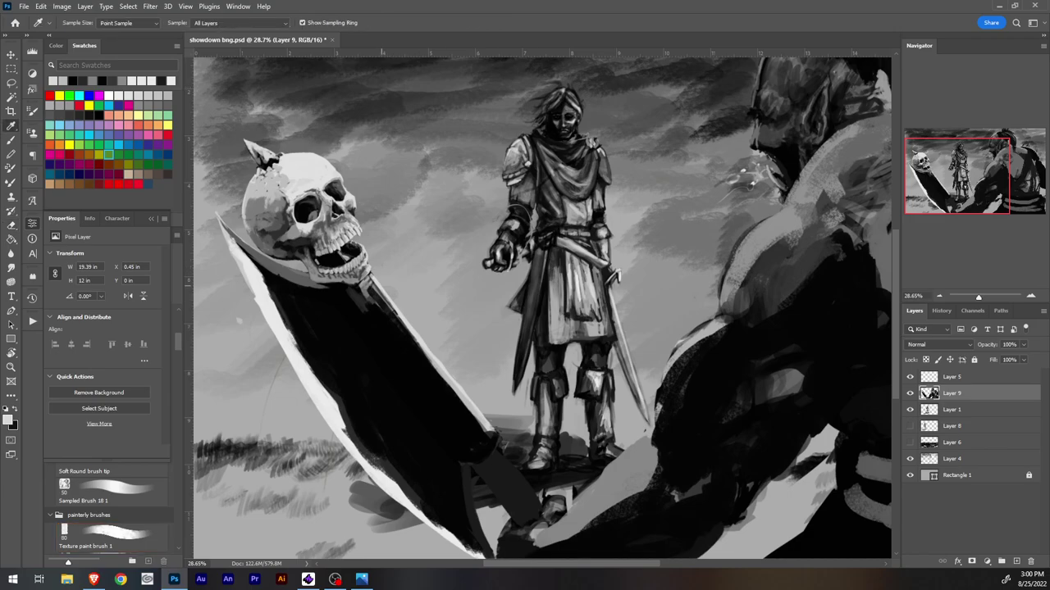
# Step: Cover the remaining grey shaft marks beneath the skull's jaw with black
pyautogui.press('x')
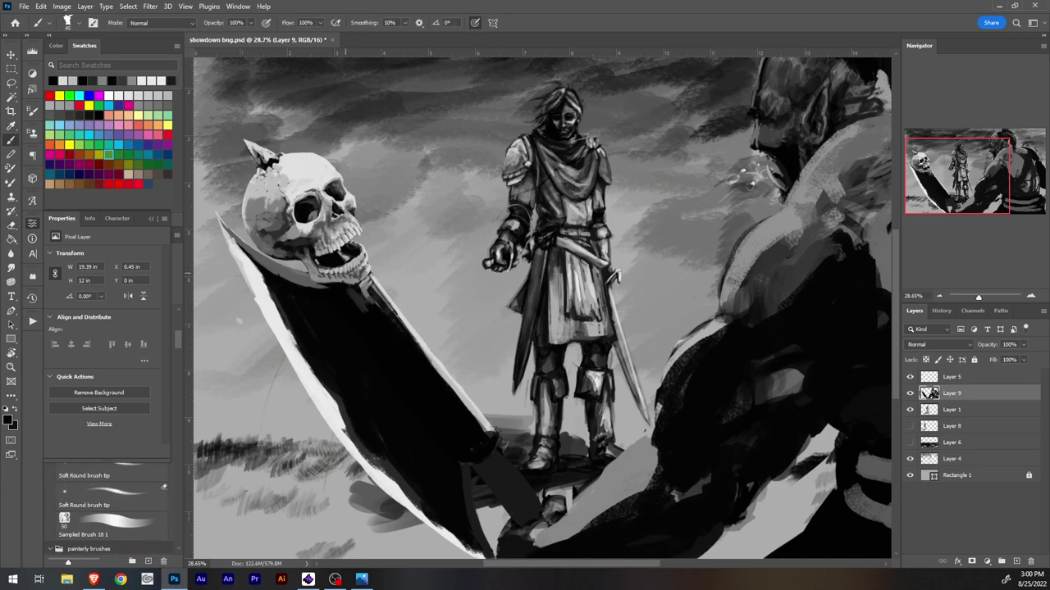
pyautogui.moveTo(348, 289)
pyautogui.mouseDown()
pyautogui.moveTo(361, 308)
pyautogui.moveTo(359, 281)
pyautogui.mouseUp()
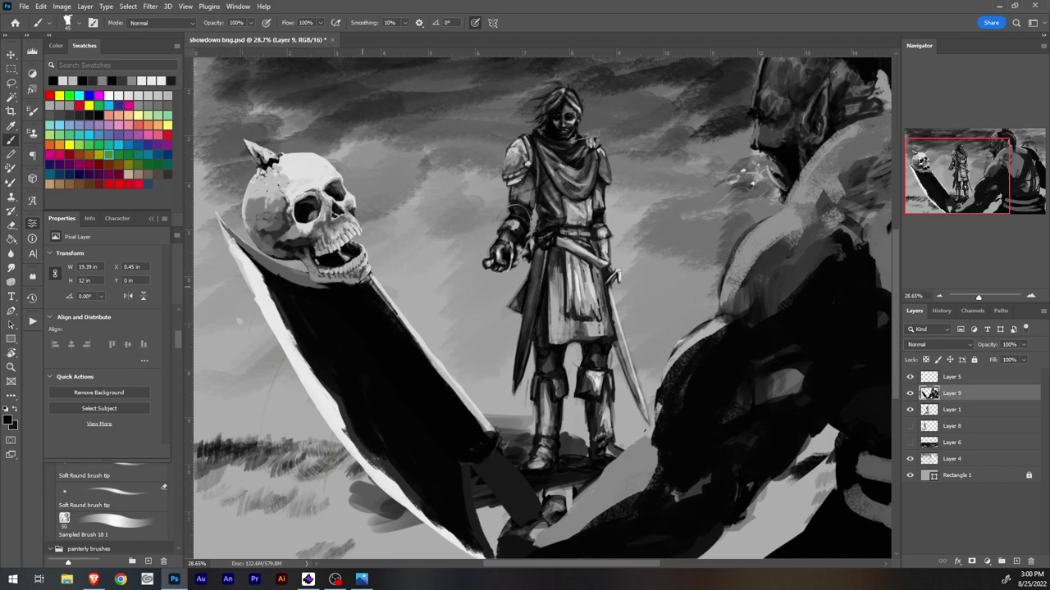
pyautogui.moveTo(362, 278); pyautogui.dragTo(389, 315)
# Step: Paint a sampled grey bevel along the spine from the skull's jaw to the blade's lower end
pyautogui.keyDown('alt'); pyautogui.click(326, 283); pyautogui.keyUp('alt')
pyautogui.moveTo(369, 278); pyautogui.dragTo(438, 381)
pyautogui.moveTo(404, 321); pyautogui.dragTo(487, 436)
pyautogui.moveTo(474, 410); pyautogui.dragTo(497, 441)
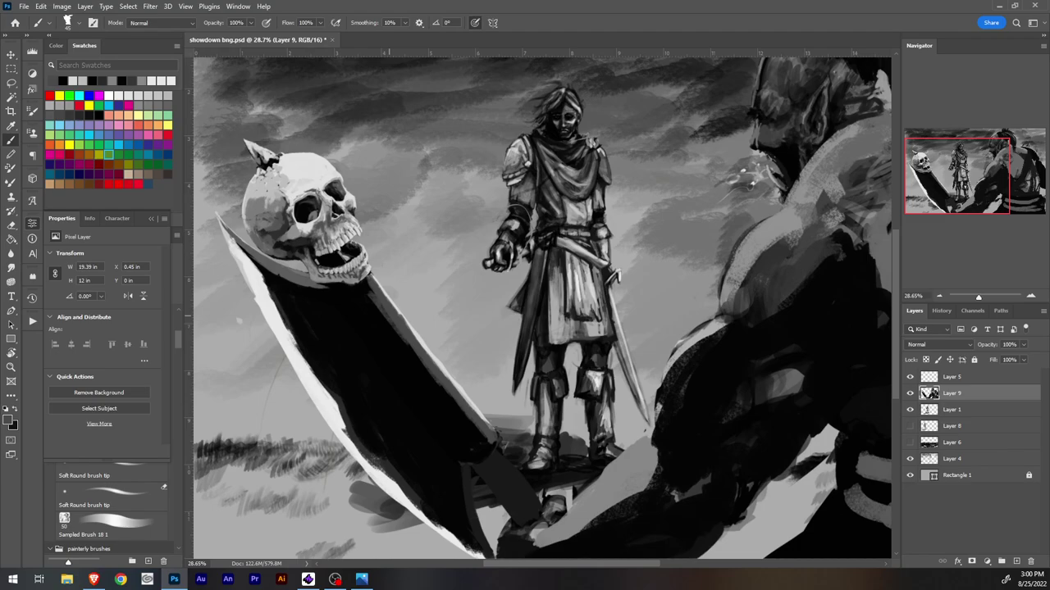
# Step: Blend the spine bevel's inner side into the black face with sampled dark greys from the jaw to the lower end
pyautogui.press('i')
pyautogui.keyDown('alt'); pyautogui.click(370, 293); pyautogui.keyUp('alt')
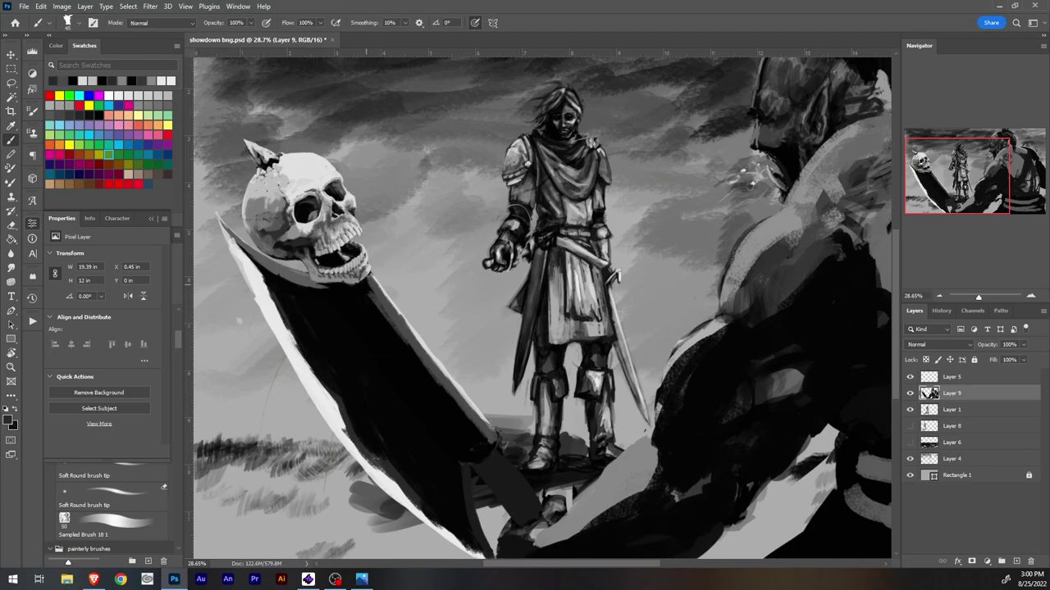
pyautogui.moveTo(366, 287)
pyautogui.mouseDown()
pyautogui.moveTo(390, 329)
pyautogui.moveTo(372, 306)
pyautogui.mouseUp()
pyautogui.keyDown('alt'); pyautogui.click(363, 293); pyautogui.keyUp('alt')
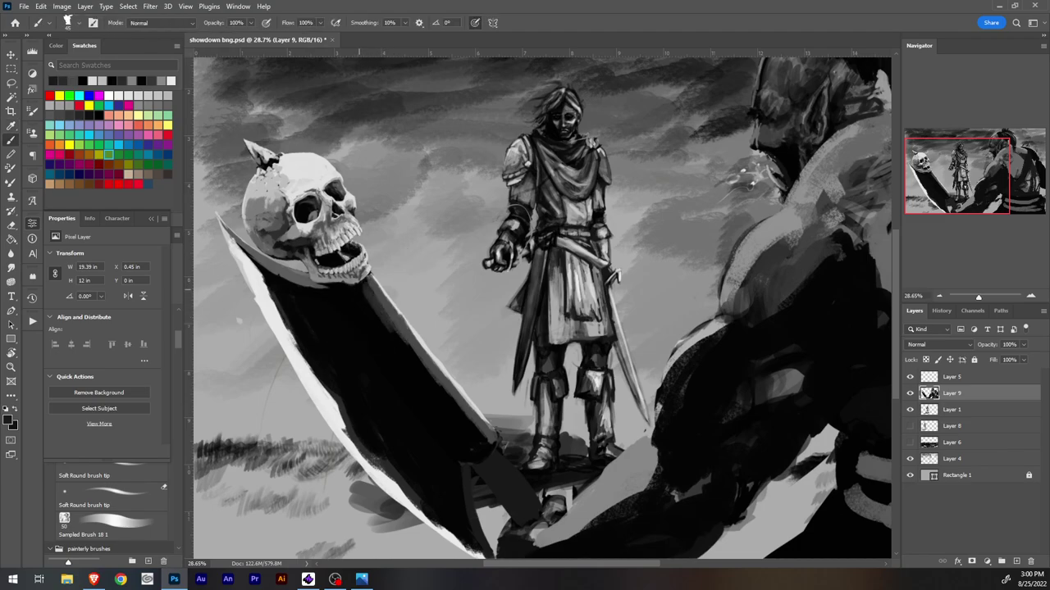
pyautogui.keyDown('alt'); pyautogui.click(359, 294); pyautogui.keyUp('alt')
pyautogui.press('b')
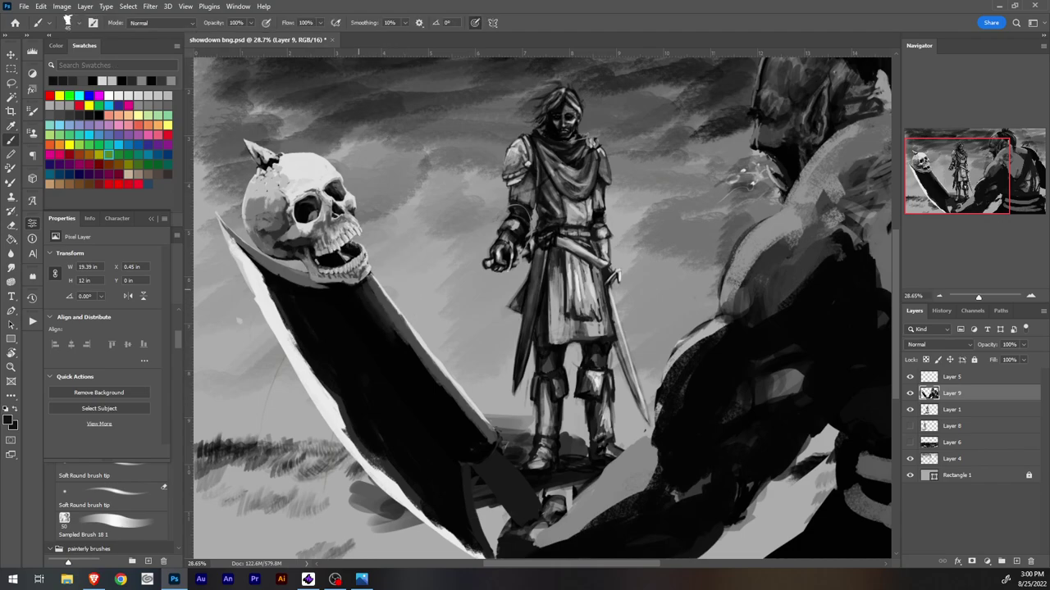
pyautogui.moveTo(368, 287); pyautogui.dragTo(447, 394)
pyautogui.moveTo(394, 316); pyautogui.dragTo(439, 384)
pyautogui.moveTo(418, 349); pyautogui.dragTo(452, 396)
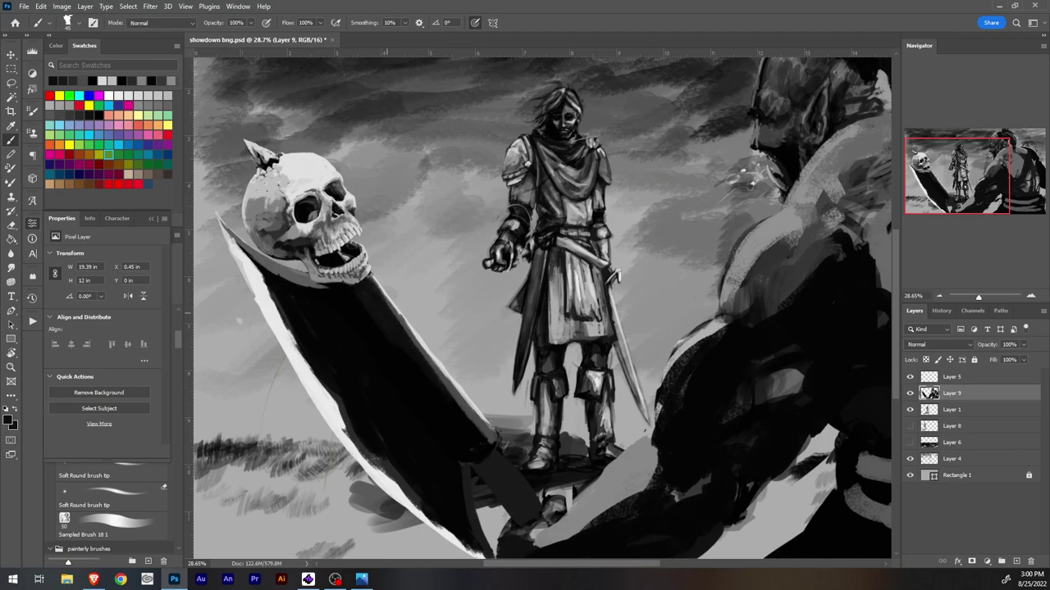
pyautogui.moveTo(390, 309)
pyautogui.mouseDown()
pyautogui.moveTo(487, 440)
pyautogui.moveTo(460, 400)
pyautogui.moveTo(478, 426)
pyautogui.mouseUp()
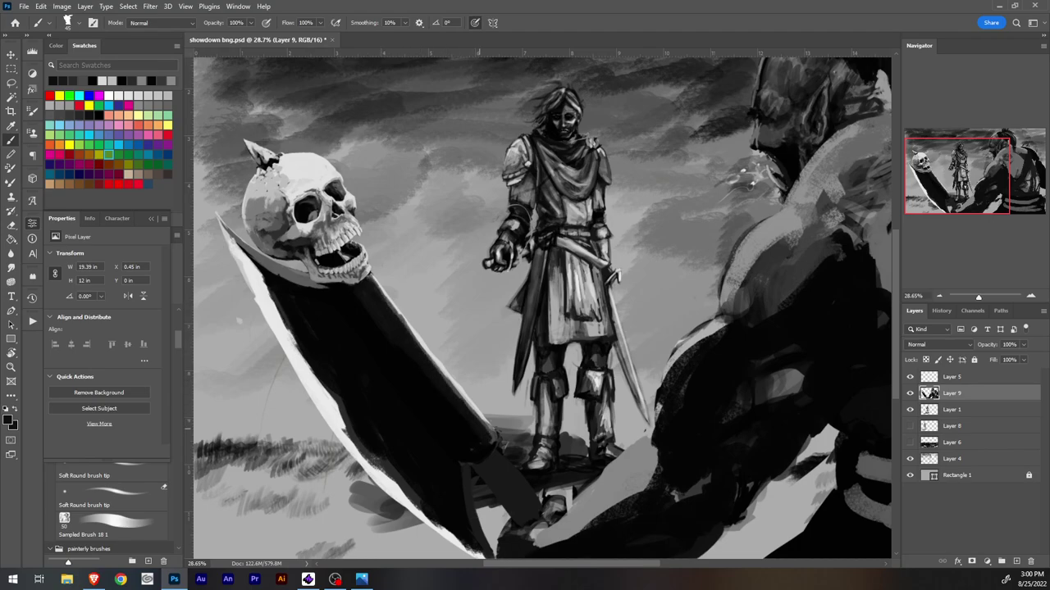
pyautogui.moveTo(407, 353); pyautogui.dragTo(470, 438)
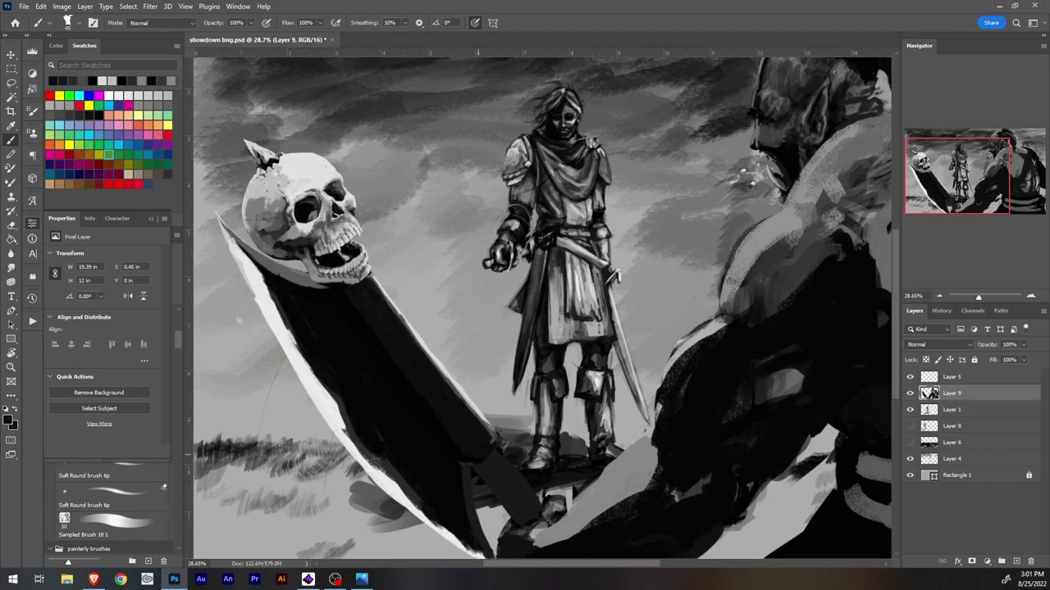
# Step: Continue the light grey highlight around the lower corner of the blade's spine and blend its inner side with sampled greys
pyautogui.keyDown('alt'); pyautogui.click(473, 448); pyautogui.keyUp('alt')
pyautogui.keyDown('alt'); pyautogui.click(491, 421); pyautogui.keyUp('alt')
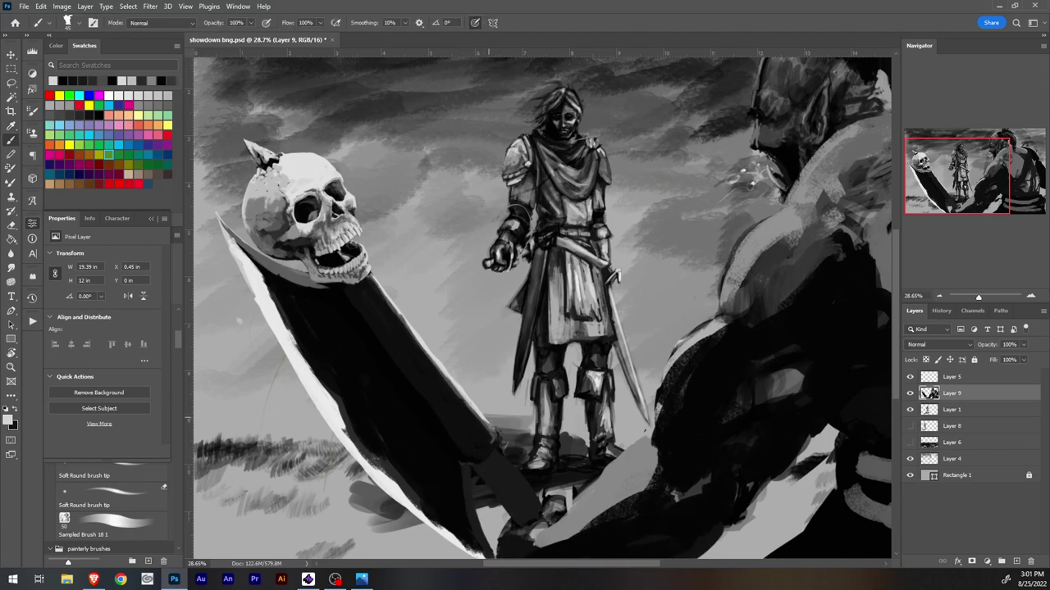
pyautogui.keyDown('alt'); pyautogui.click(489, 420); pyautogui.keyUp('alt')
pyautogui.moveTo(486, 421); pyautogui.dragTo(494, 448)
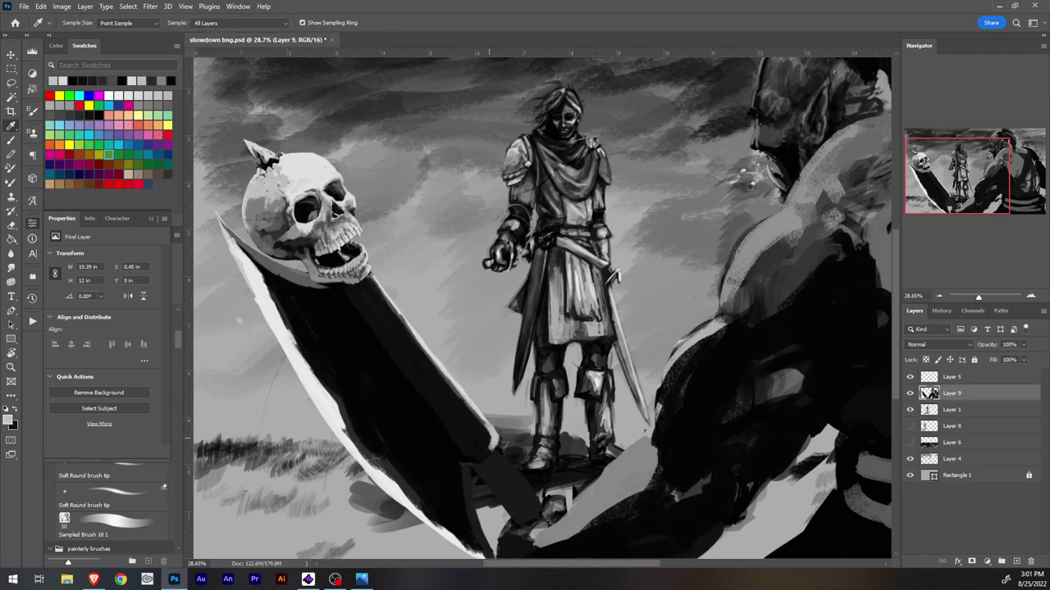
pyautogui.keyDown('alt'); pyautogui.click(485, 437); pyautogui.keyUp('alt')
pyautogui.keyDown('alt'); pyautogui.click(490, 433); pyautogui.keyUp('alt')
pyautogui.keyDown('alt'); pyautogui.click(488, 432); pyautogui.keyUp('alt')
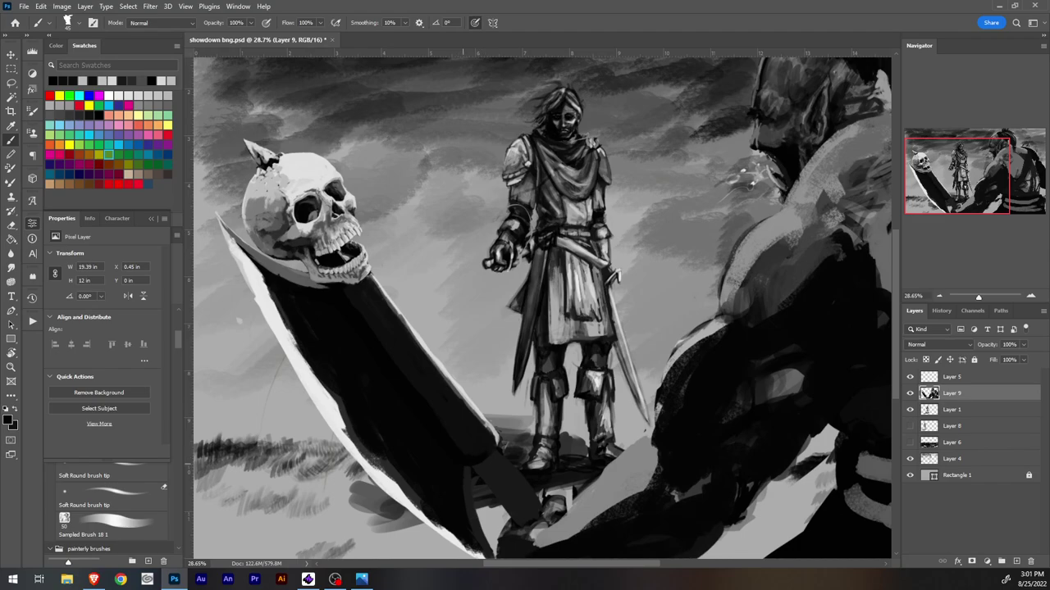
# Step: Darken the blade's lower end beside the handle, erase along the handle's outer edge to trim it, and touch it up with dark paint
pyautogui.moveTo(465, 477); pyautogui.dragTo(482, 557)
pyautogui.press('e')
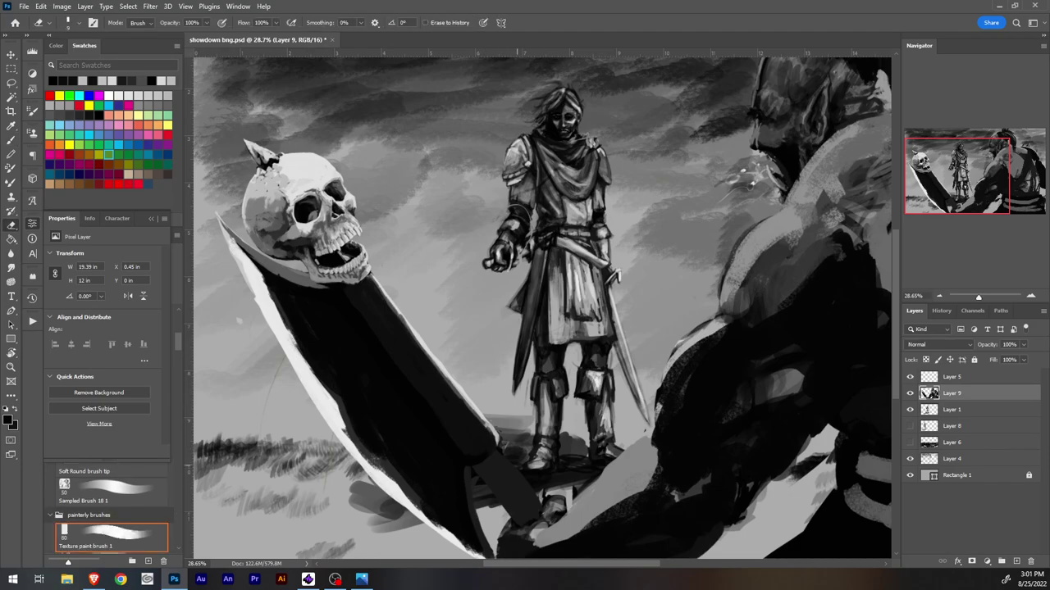
pyautogui.moveTo(543, 503); pyautogui.dragTo(503, 452)
pyautogui.press(']')
pyautogui.press(']')
pyautogui.press(']')
pyautogui.press('b')
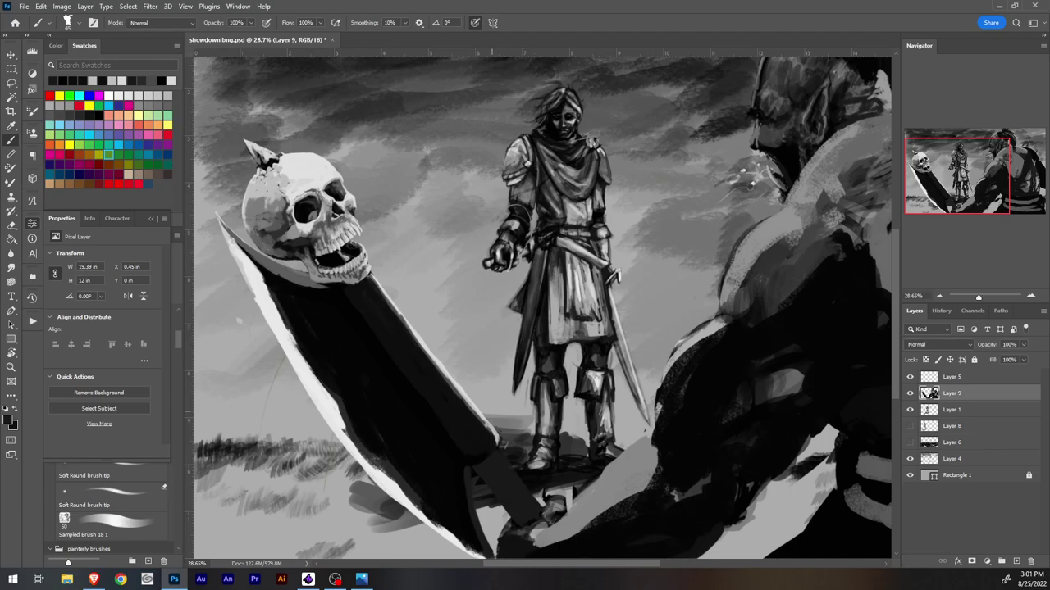
pyautogui.moveTo(527, 489)
pyautogui.mouseDown()
pyautogui.moveTo(541, 502)
pyautogui.moveTo(503, 467)
pyautogui.mouseUp()
pyautogui.scroll(-10, 542, 309)
pyautogui.scroll(1, 542, 308)
pyautogui.keyDown('alt'); pyautogui.scroll(2, 542, 308); pyautogui.keyUp('alt')
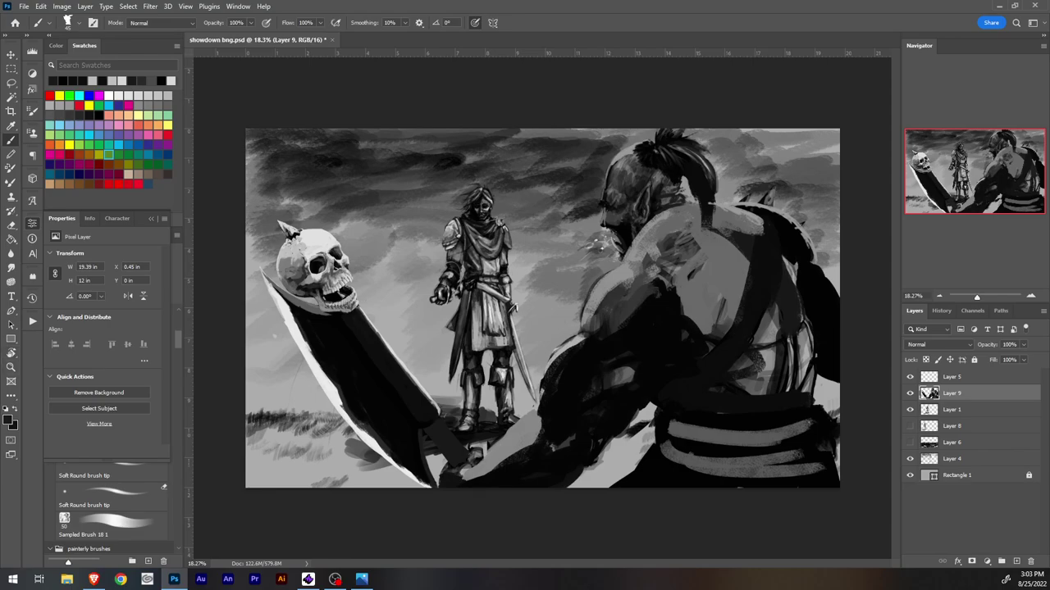
pyautogui.click(335, 580)
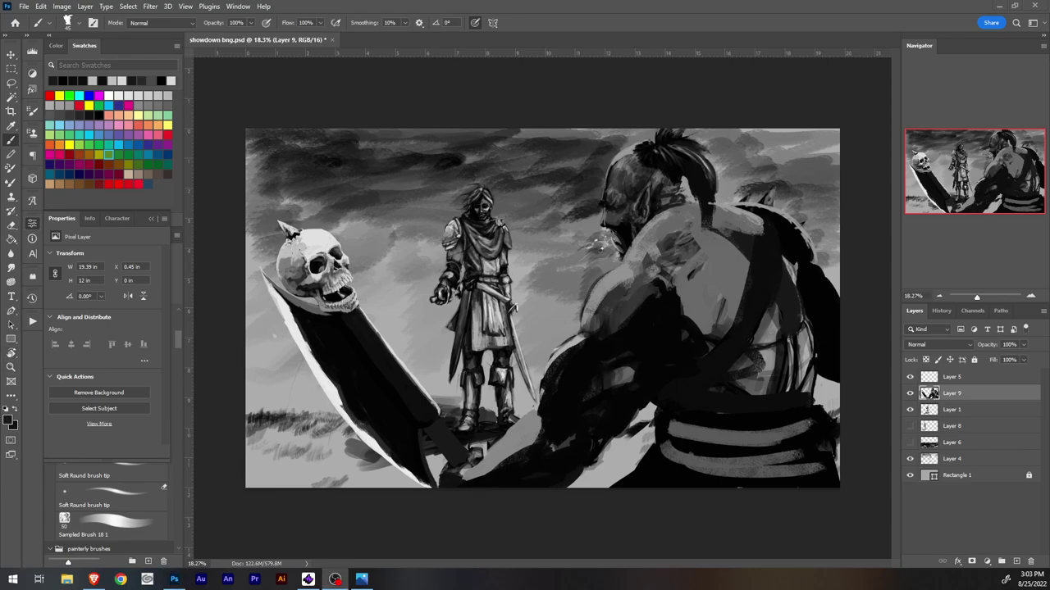